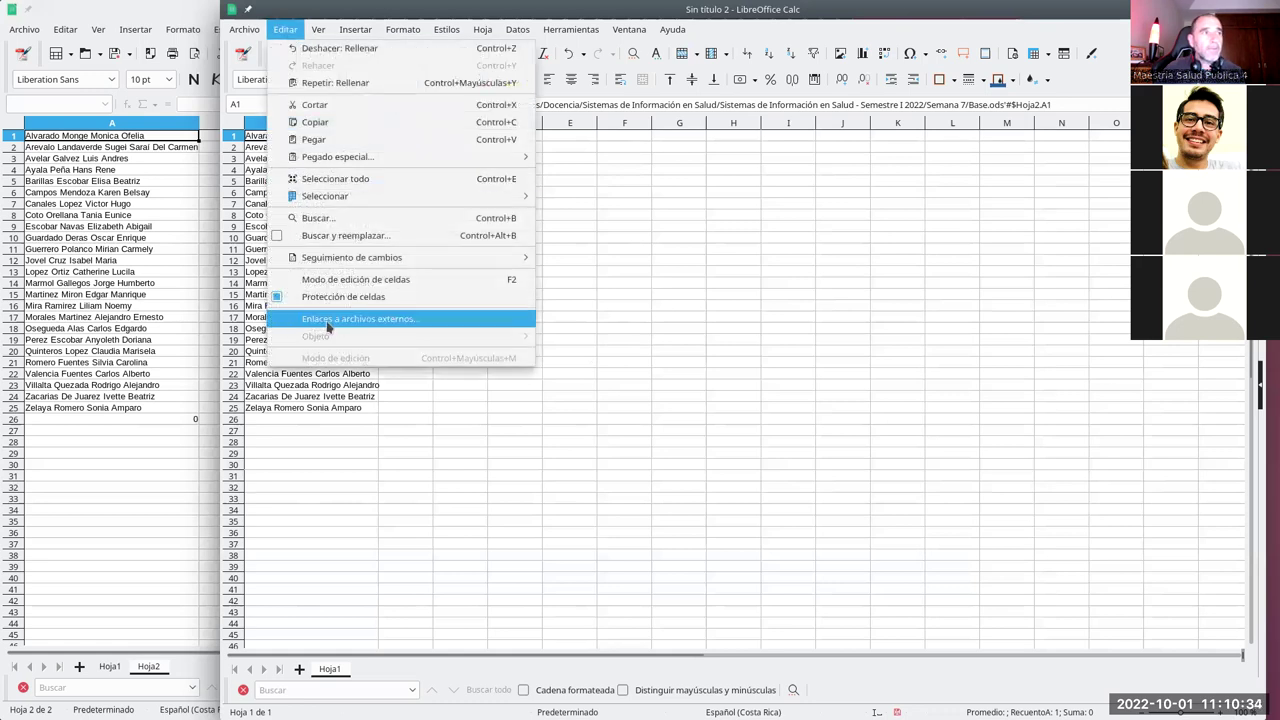
# - Update the Base.ods link in the external-file links dialog so the copied names refresh
pyautogui.click(382, 320)
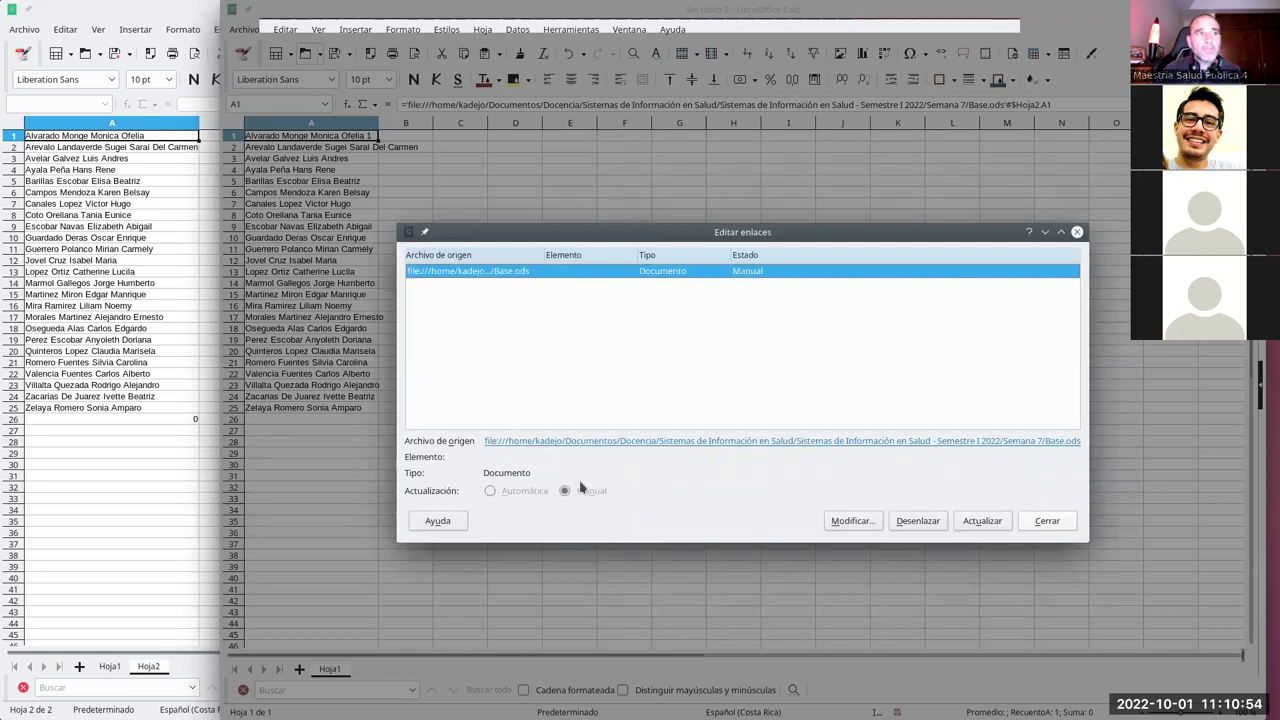
pyautogui.click(988, 528)
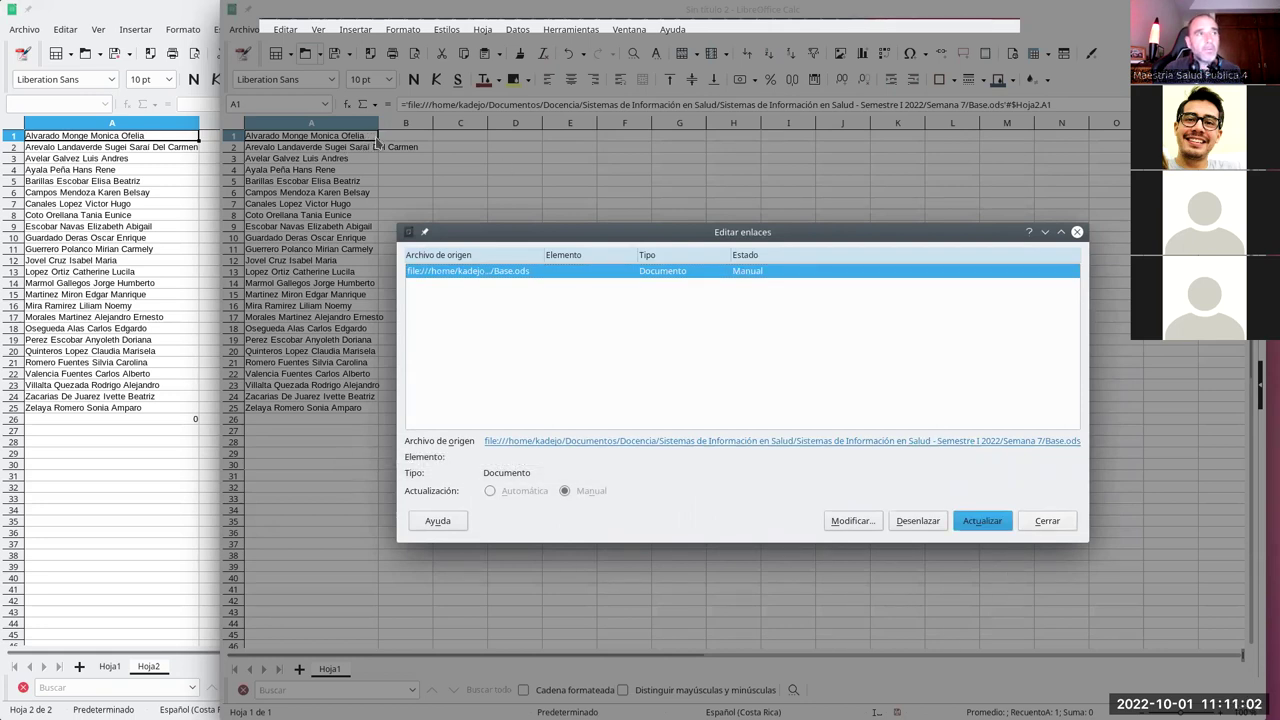
pyautogui.click(1047, 520)
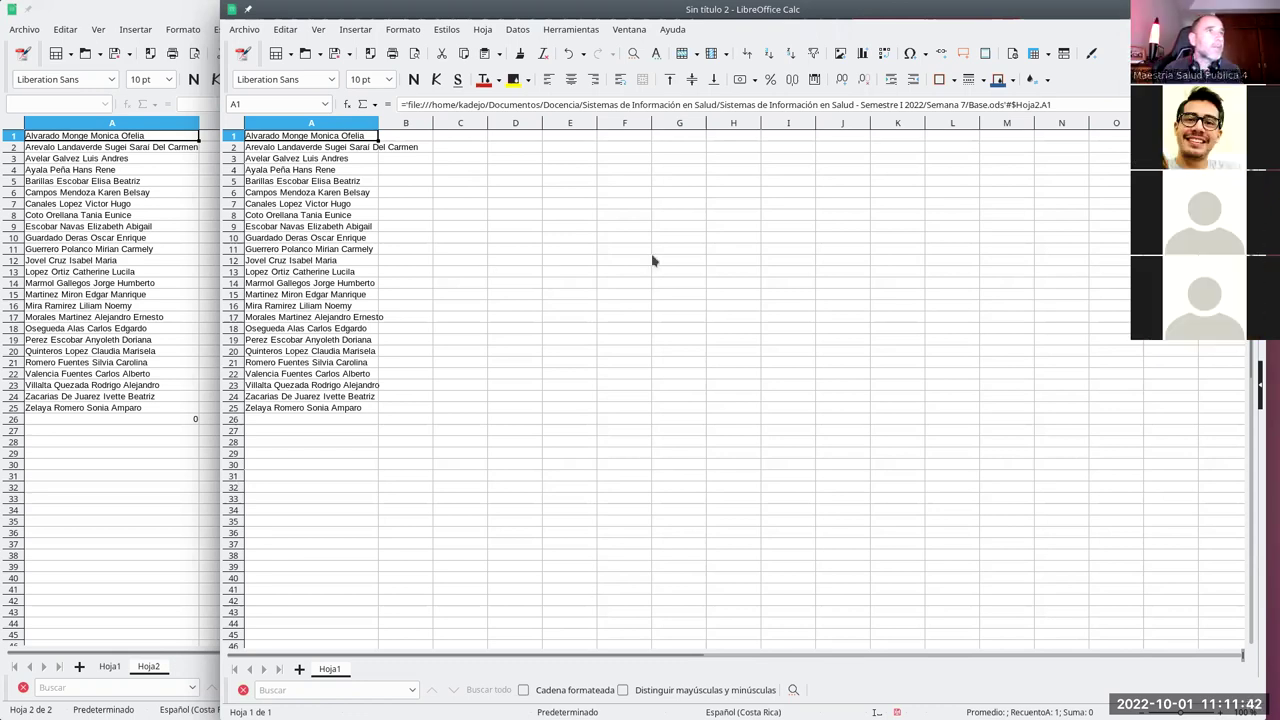
# - Close the untitled workbook without saving and delete the Hoja2 sheet
pyautogui.hotkey('ctrl', 'w')
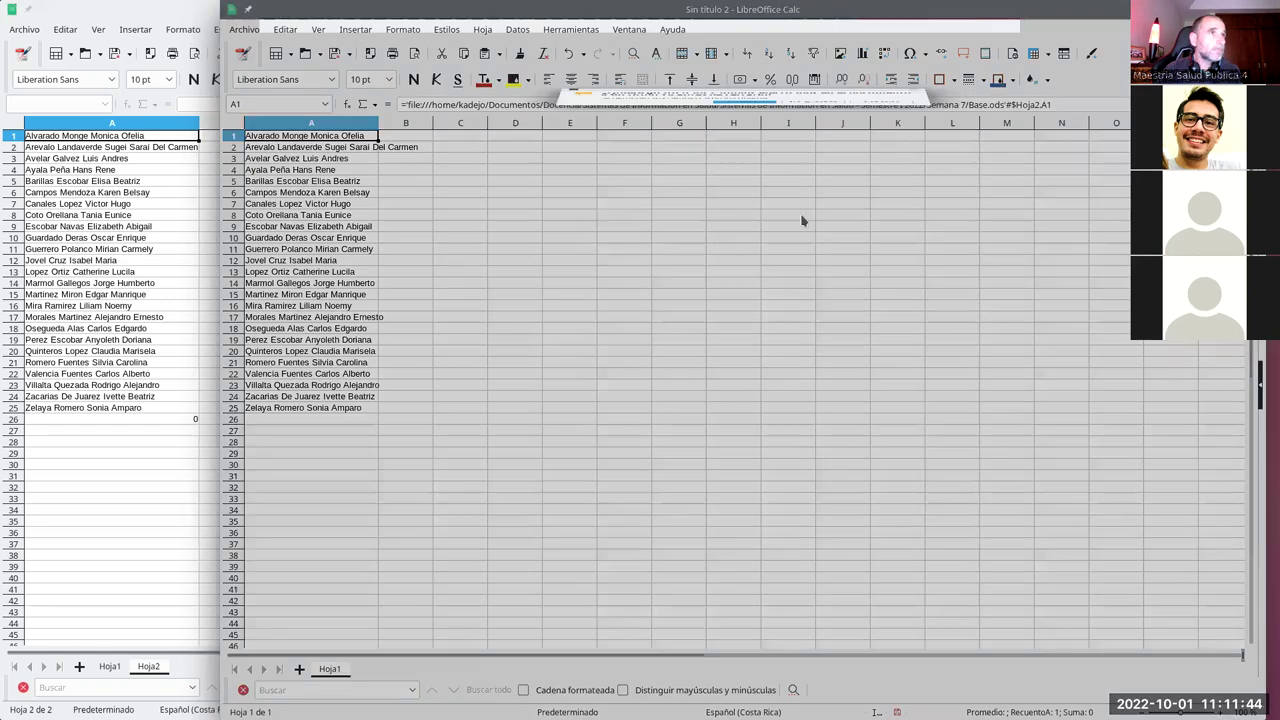
pyautogui.click(812, 425)
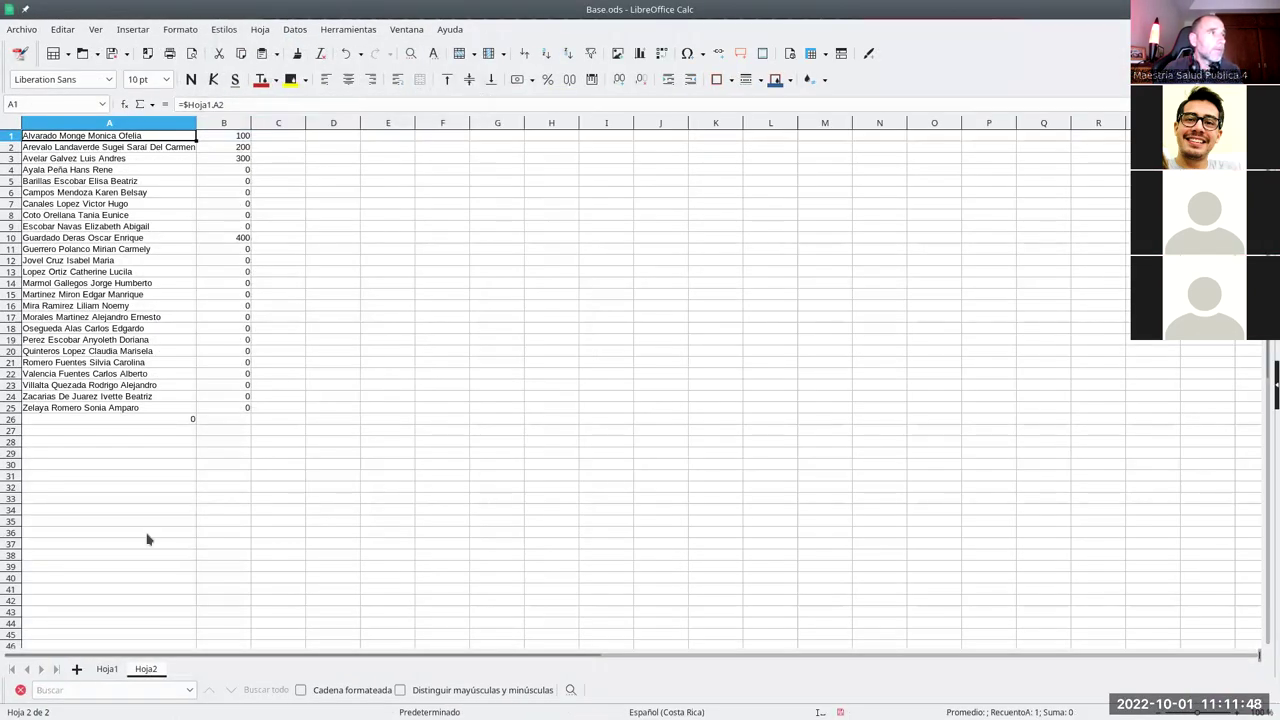
pyautogui.rightClick(150, 672)
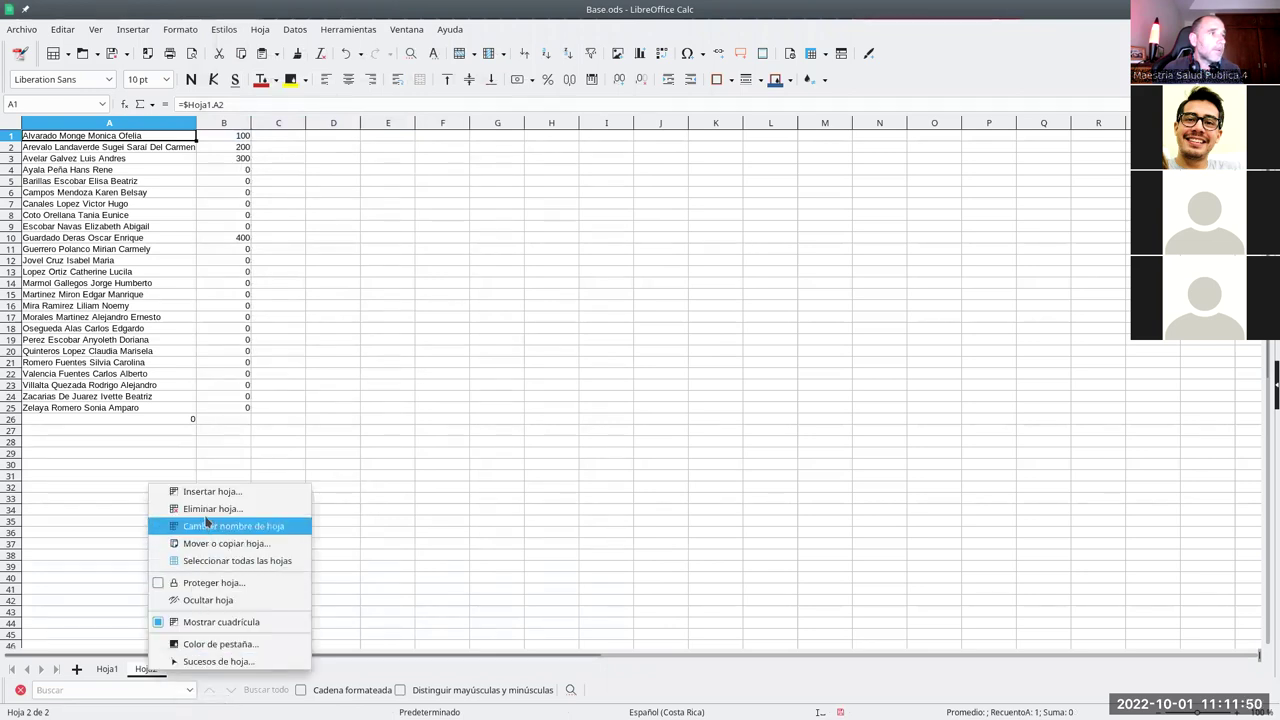
pyautogui.click(212, 509)
pyautogui.click(668, 410)
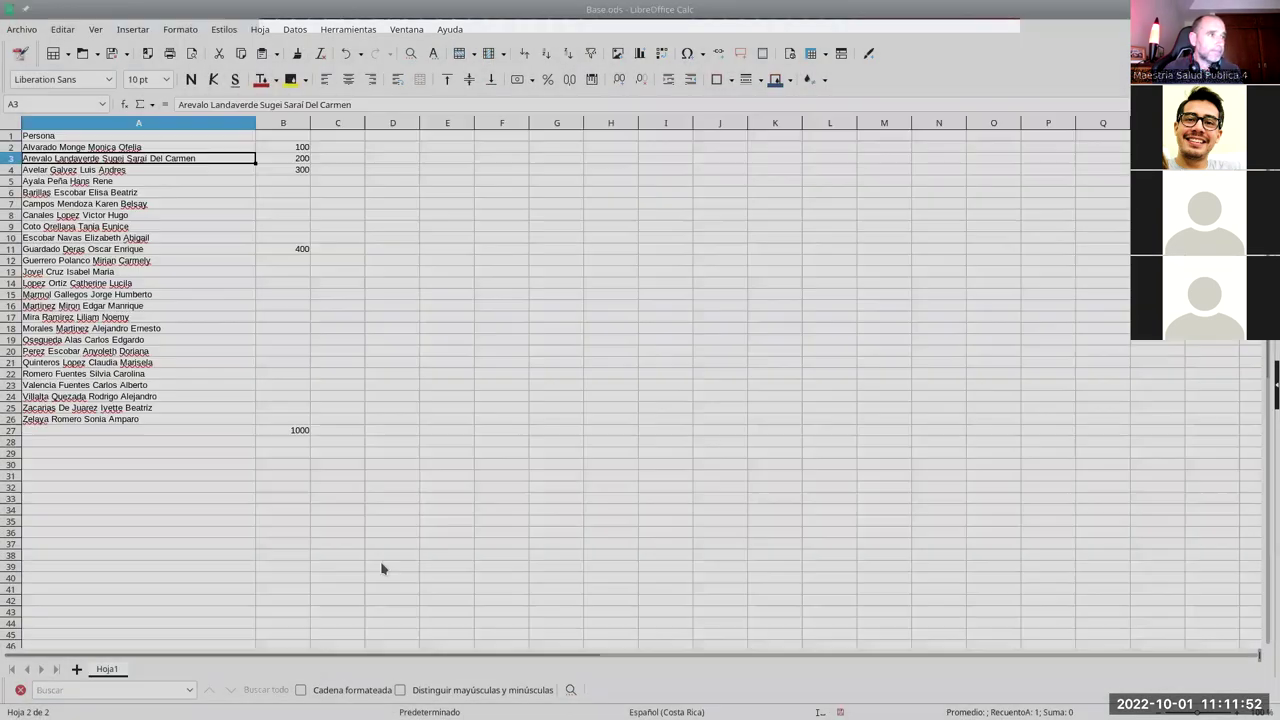
# - Add the headers Salario in B1 and Salario ajustado in C1
pyautogui.click(297, 140)
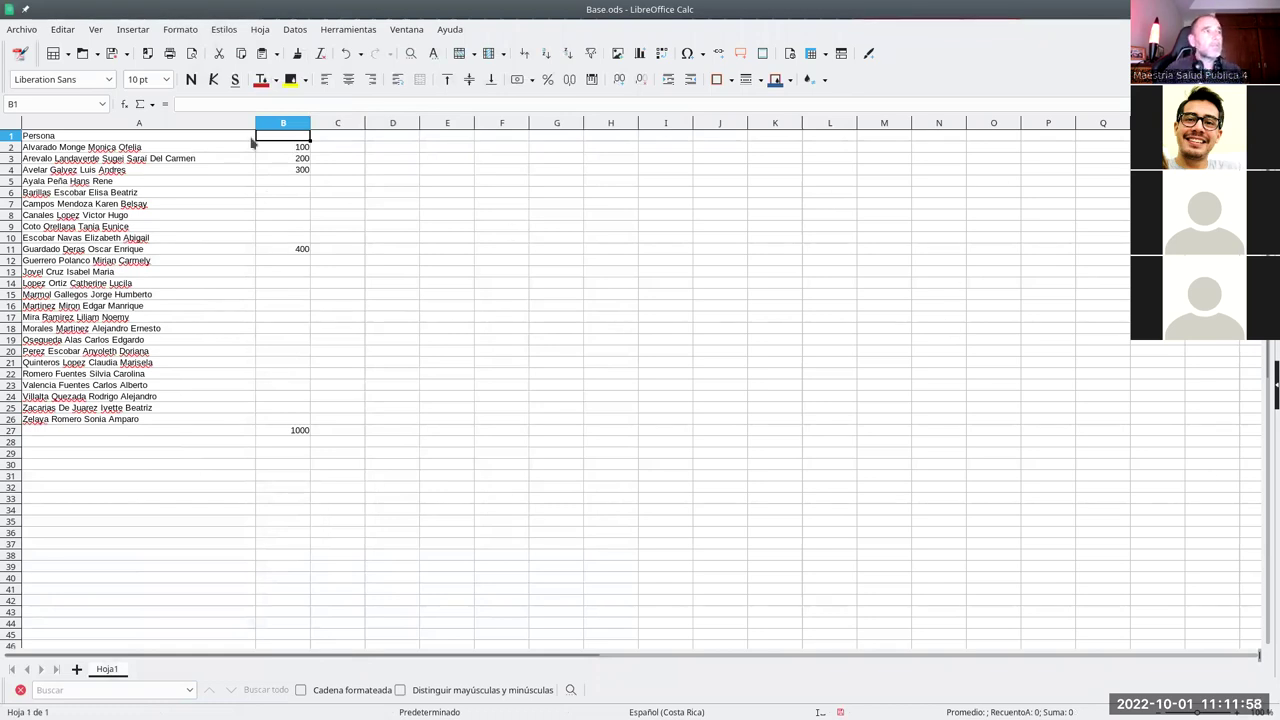
pyautogui.write('Salai')
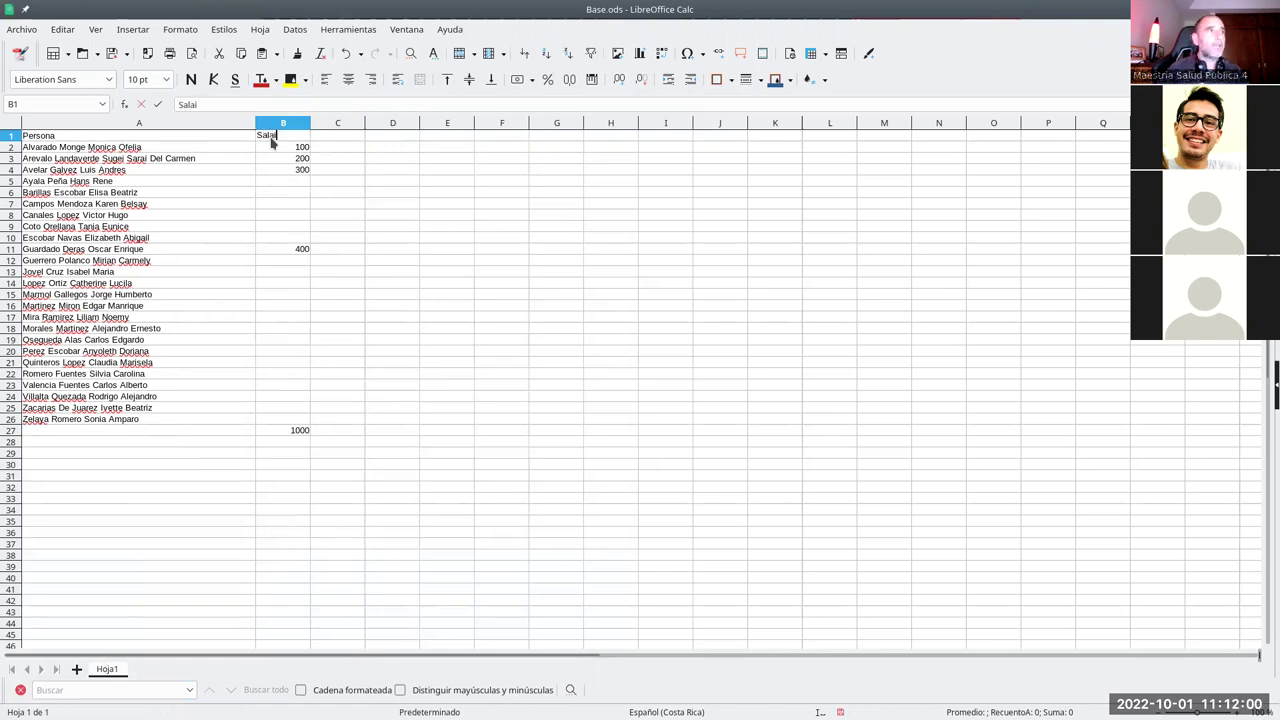
pyautogui.press('BackSpace')
pyautogui.write('rio')
pyautogui.press('Return')
pyautogui.press('Tab')
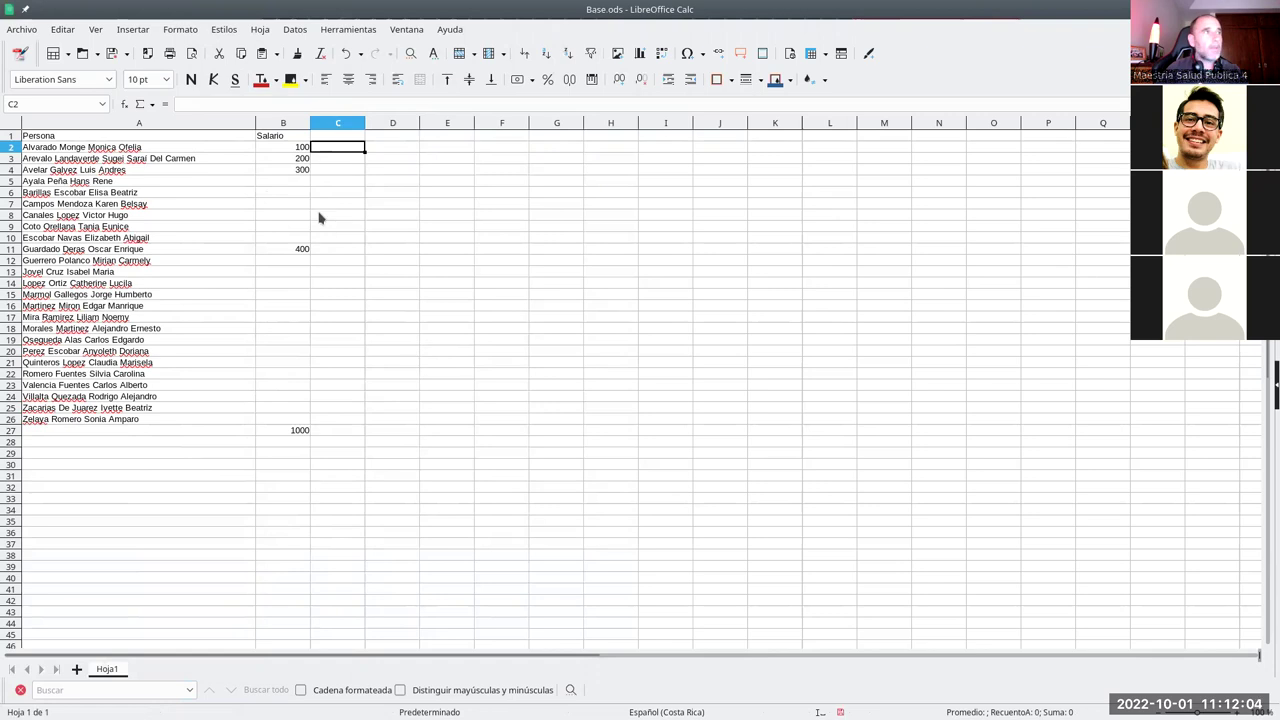
pyautogui.click(327, 140)
pyautogui.write('Sa')
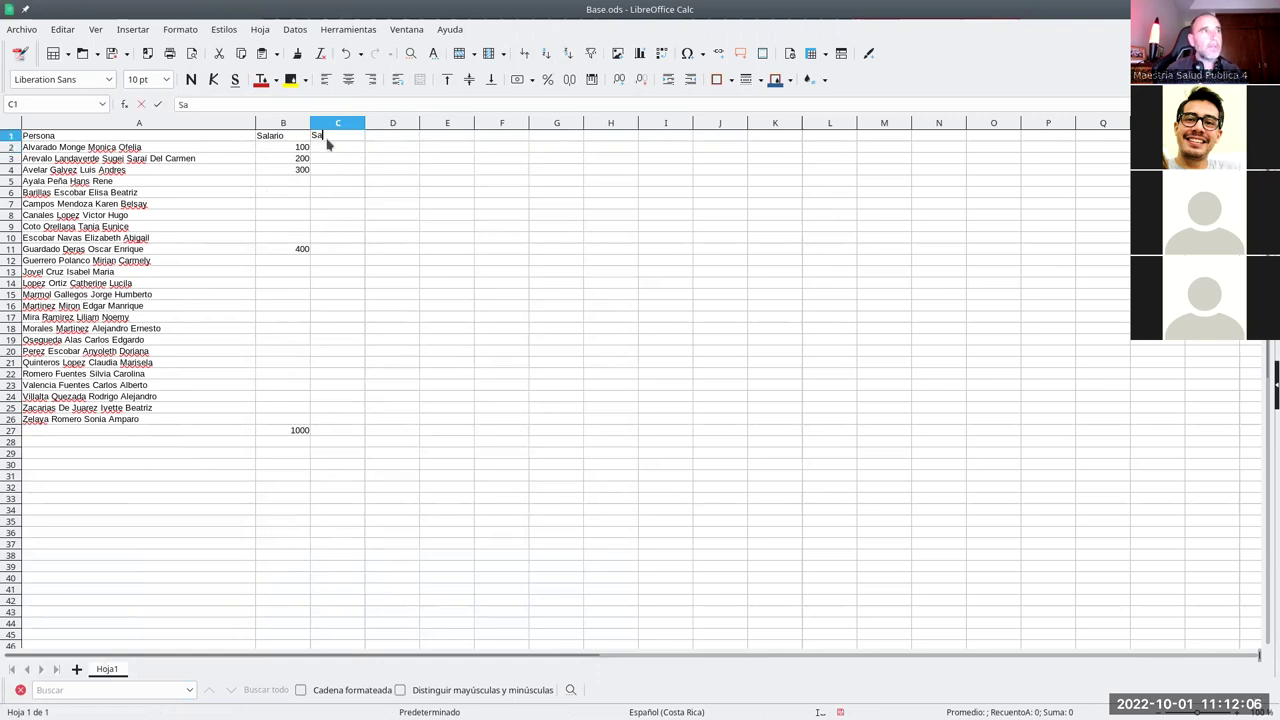
pyautogui.write('lario ajusta')
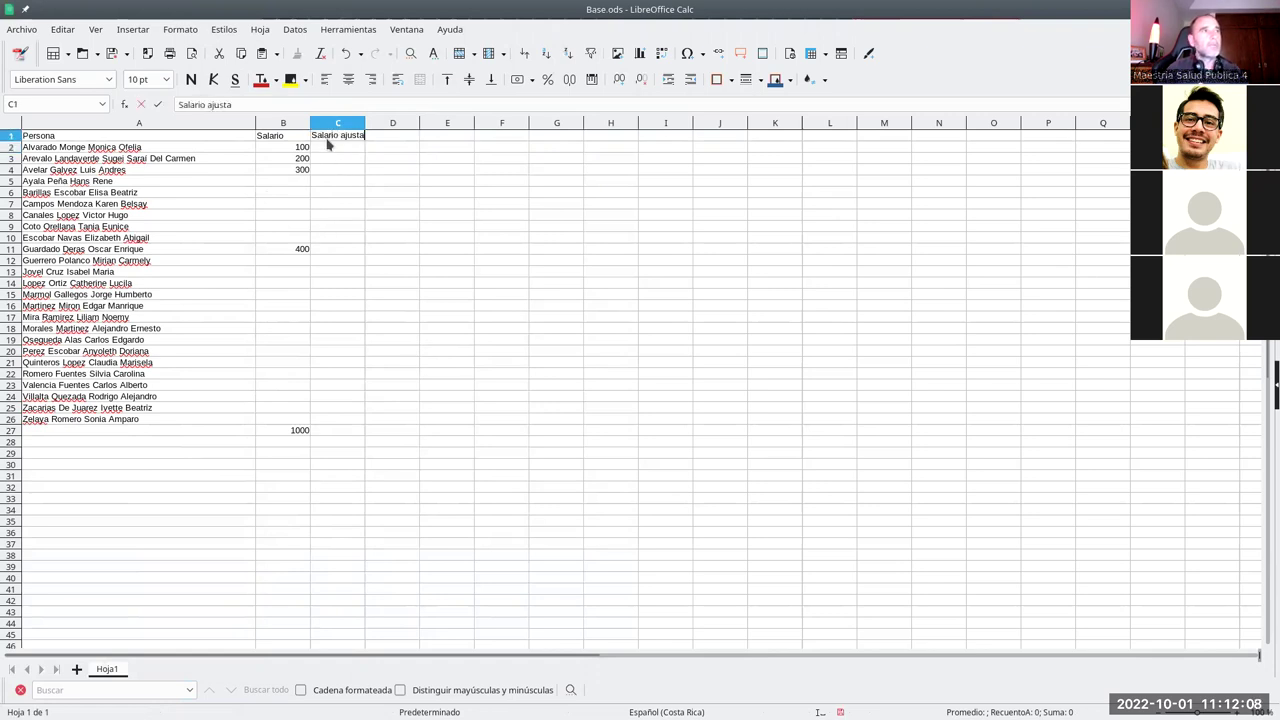
pyautogui.press('Return')
# - Enter the labels Salario base, Ajuste inferior and Ajuste superior in E1:E3, widening column E
pyautogui.press('Right')
pyautogui.press('Right')
pyautogui.press('Up')
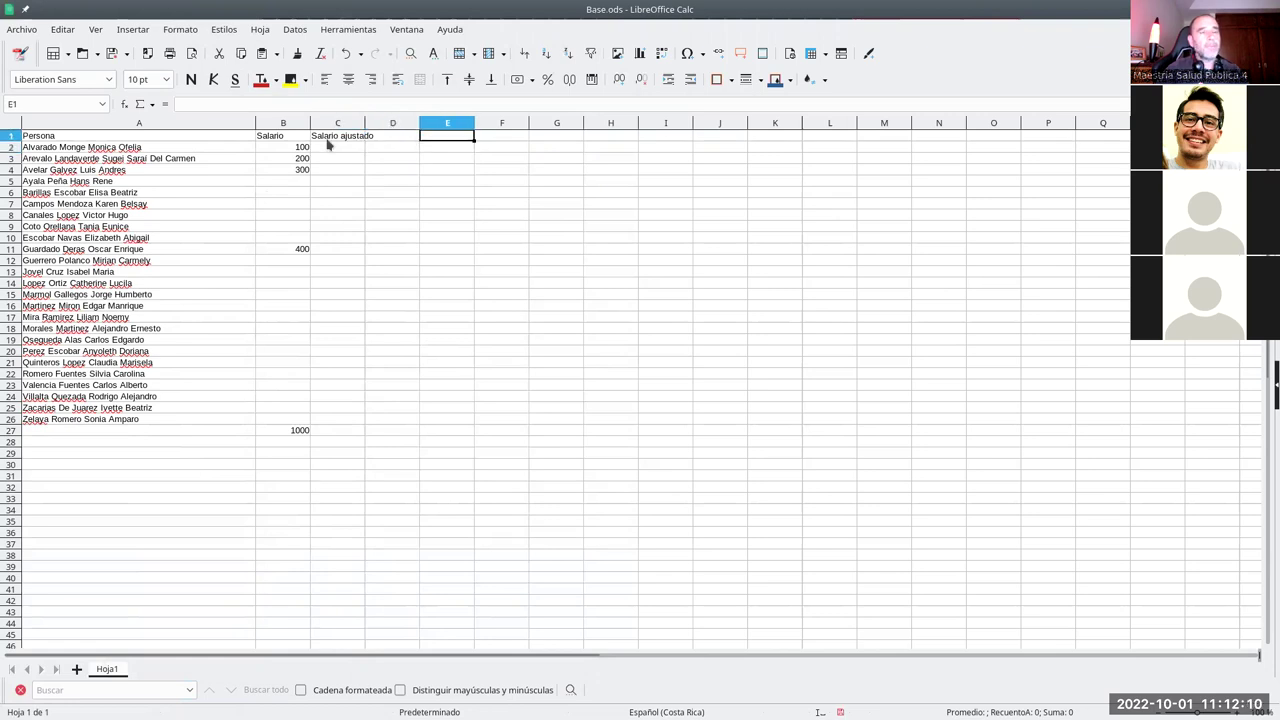
pyautogui.write('Sal')
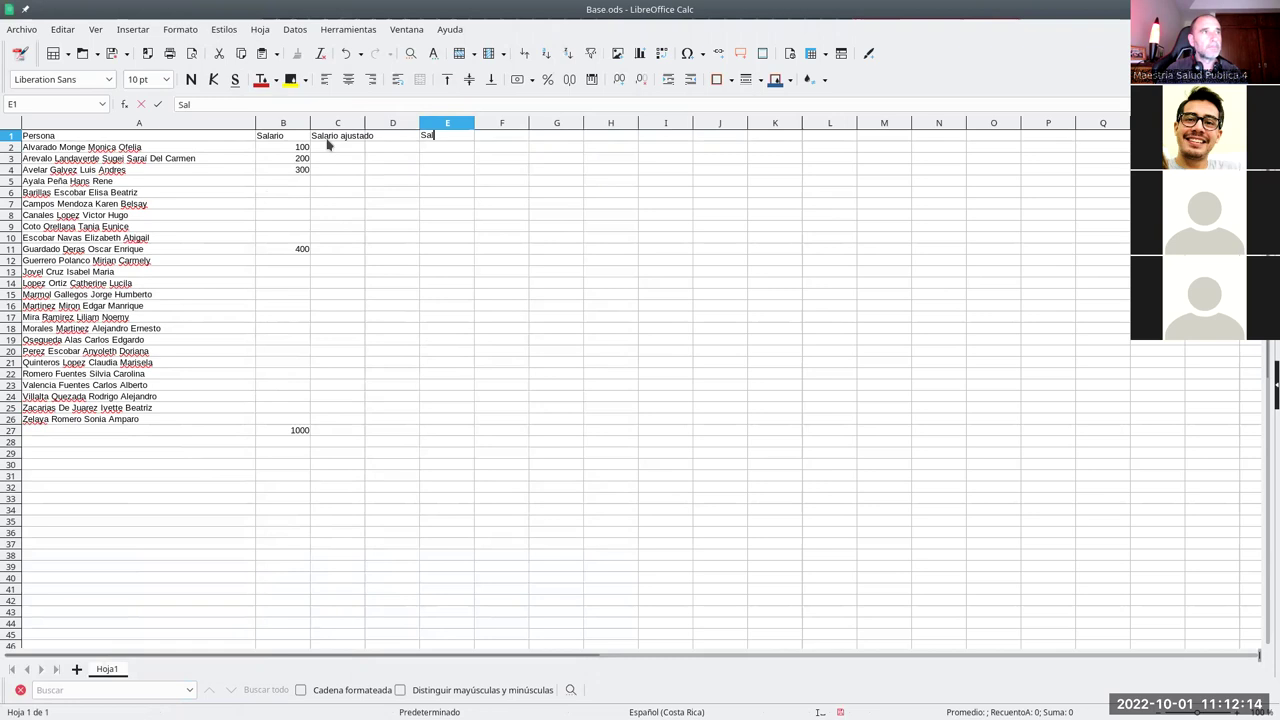
pyautogui.write('ario base')
pyautogui.press('Return')
pyautogui.write('Ajuste inferior')
pyautogui.press('Return')
pyautogui.write('Ajuste superior')
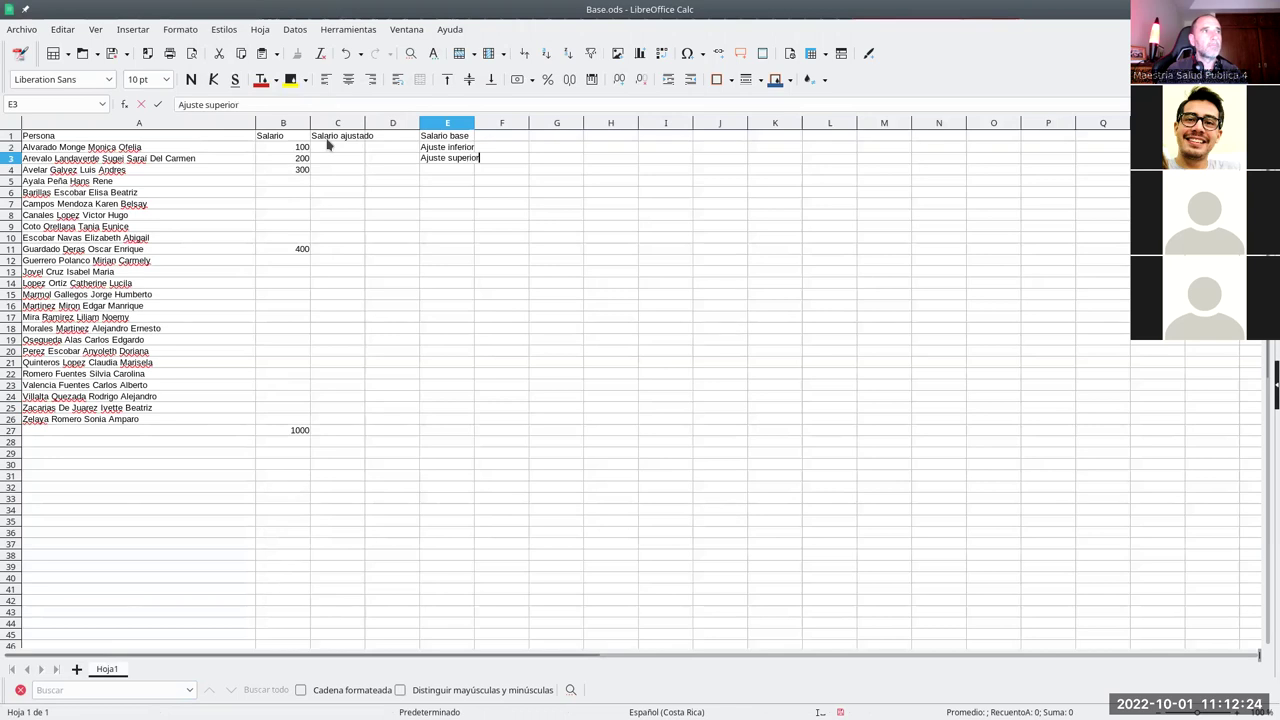
pyautogui.press('Return')
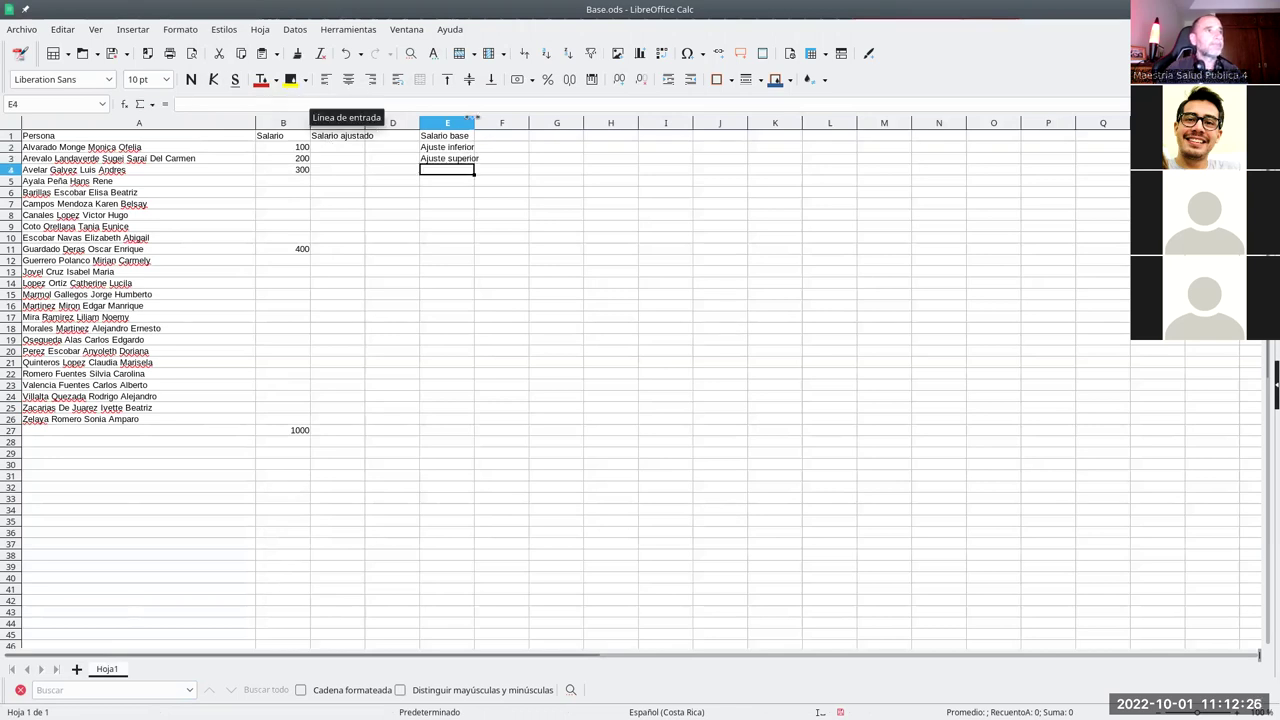
pyautogui.moveTo(474, 122); pyautogui.dragTo(499, 122)
# - Enter 2000, 500 and 1000 in F1:F3 and widen column C
pyautogui.click(513, 138)
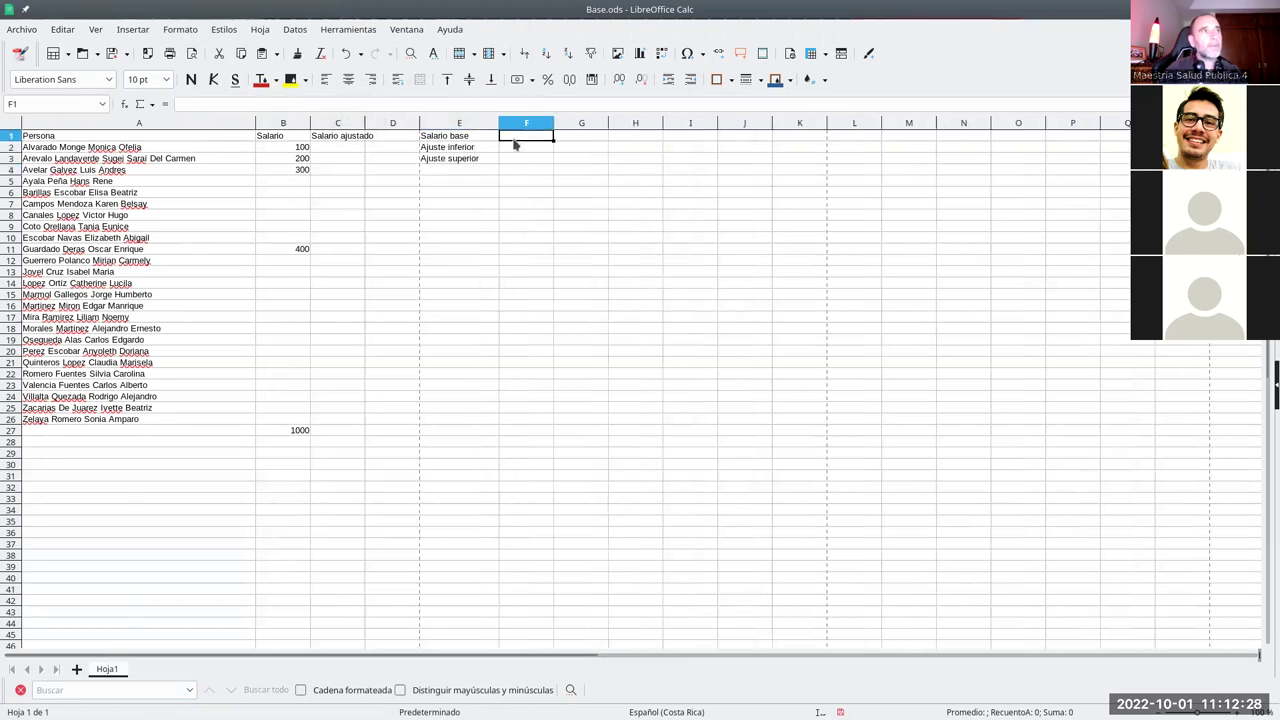
pyautogui.write('2000')
pyautogui.press('Return')
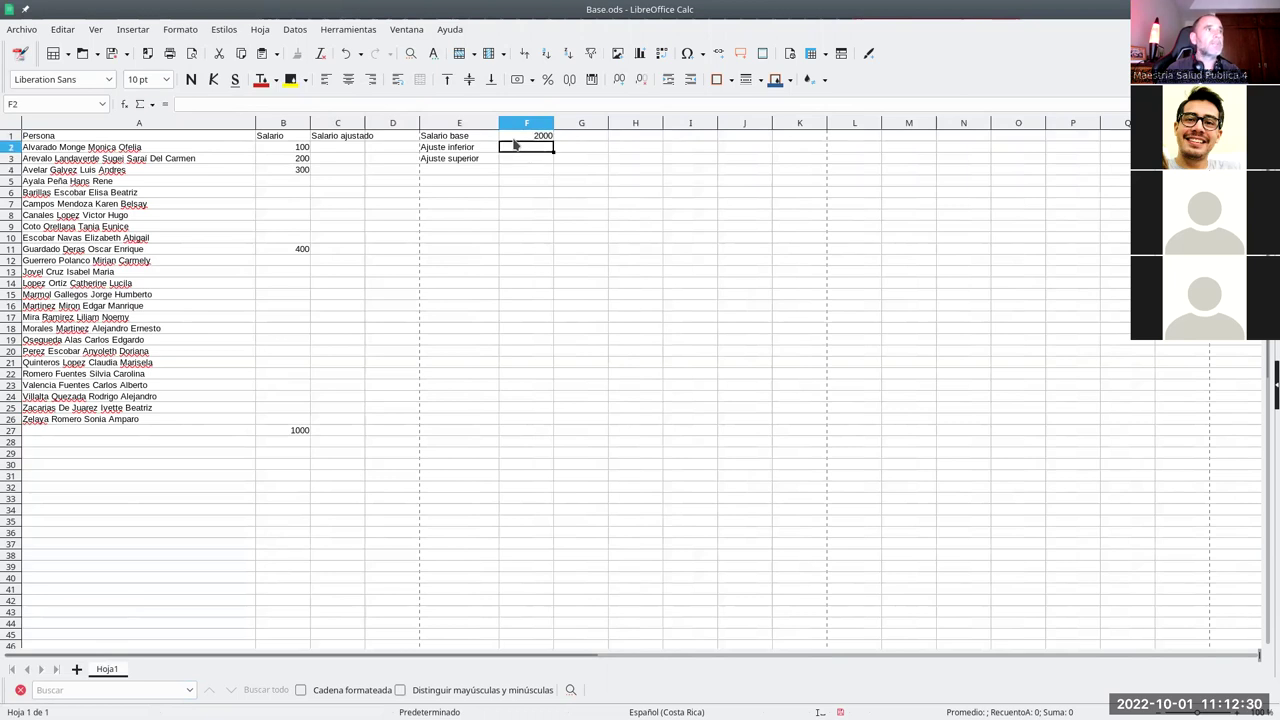
pyautogui.write('500')
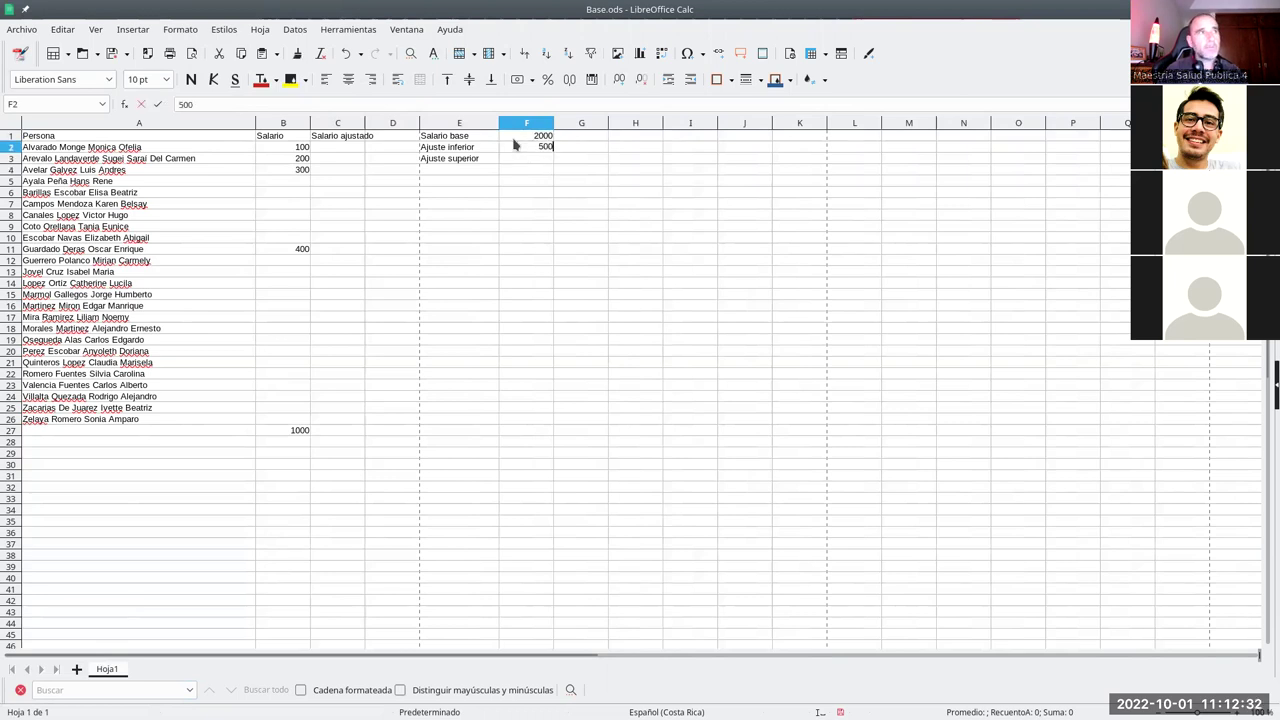
pyautogui.press('Return')
pyautogui.write('1000')
pyautogui.press('Return')
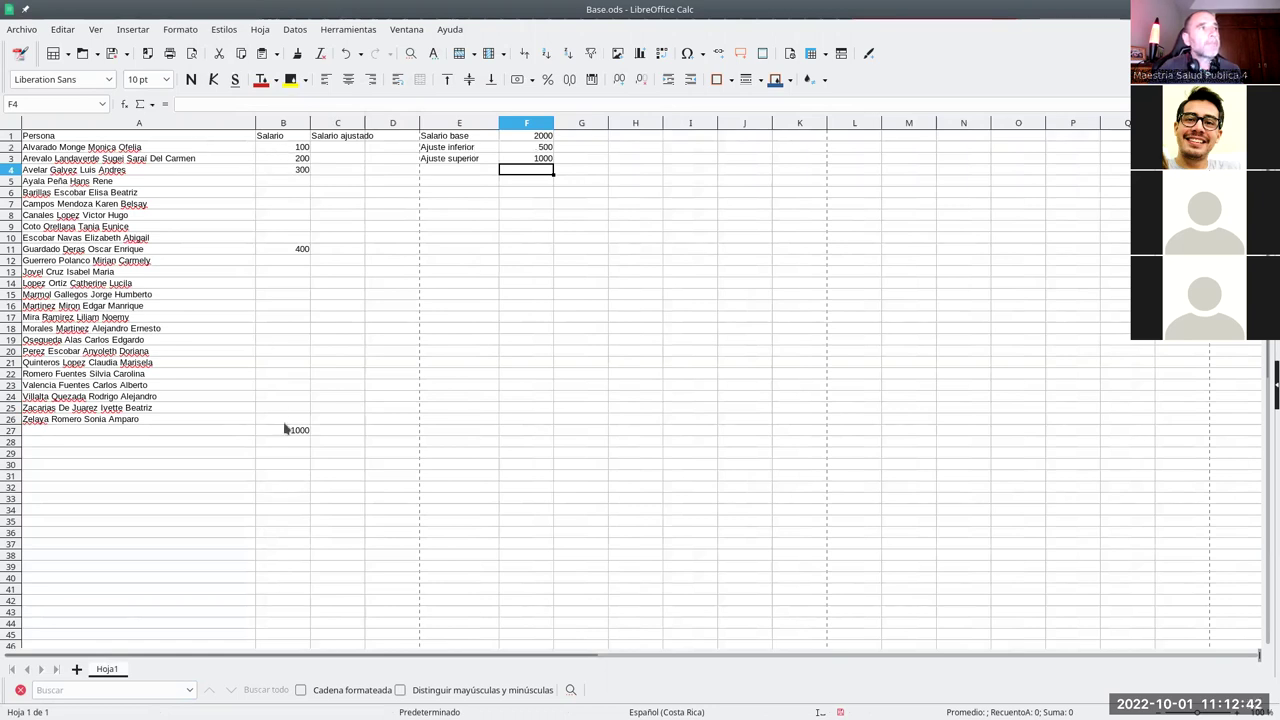
pyautogui.moveTo(365, 122); pyautogui.dragTo(378, 122)
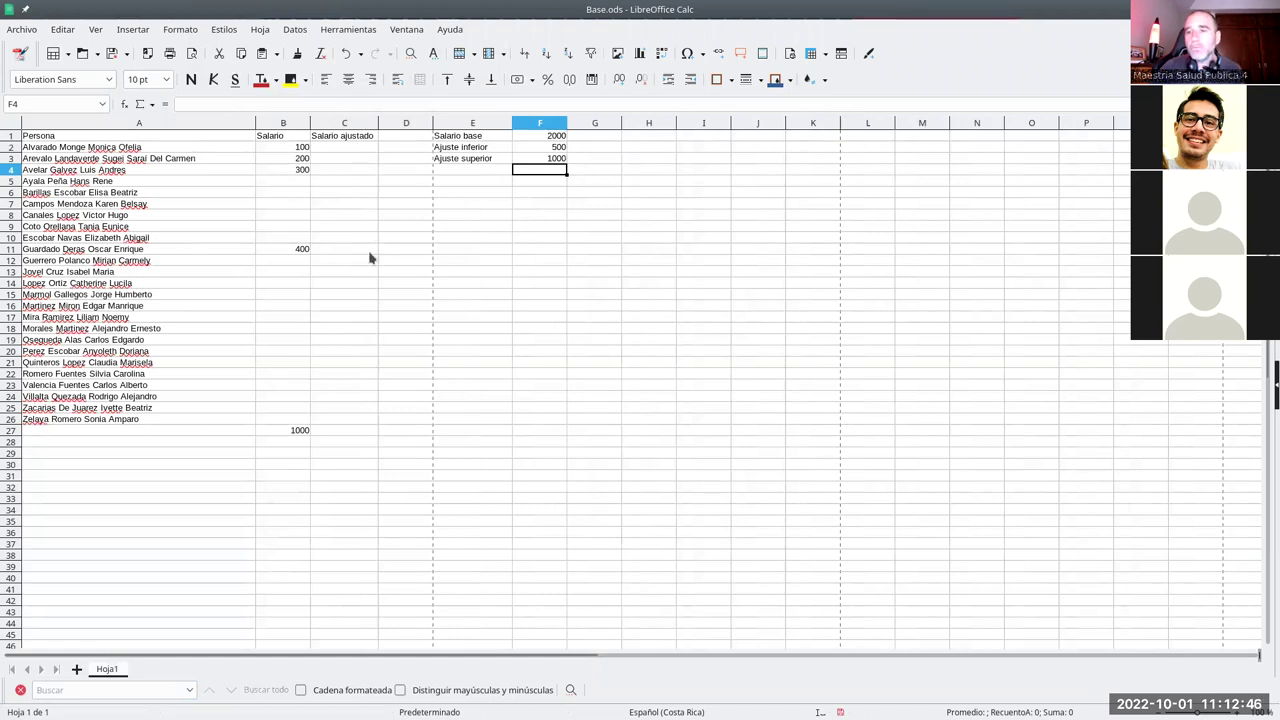
# - Enter the formula =F1 in B2 to pull the Salario base
pyautogui.click(295, 151)
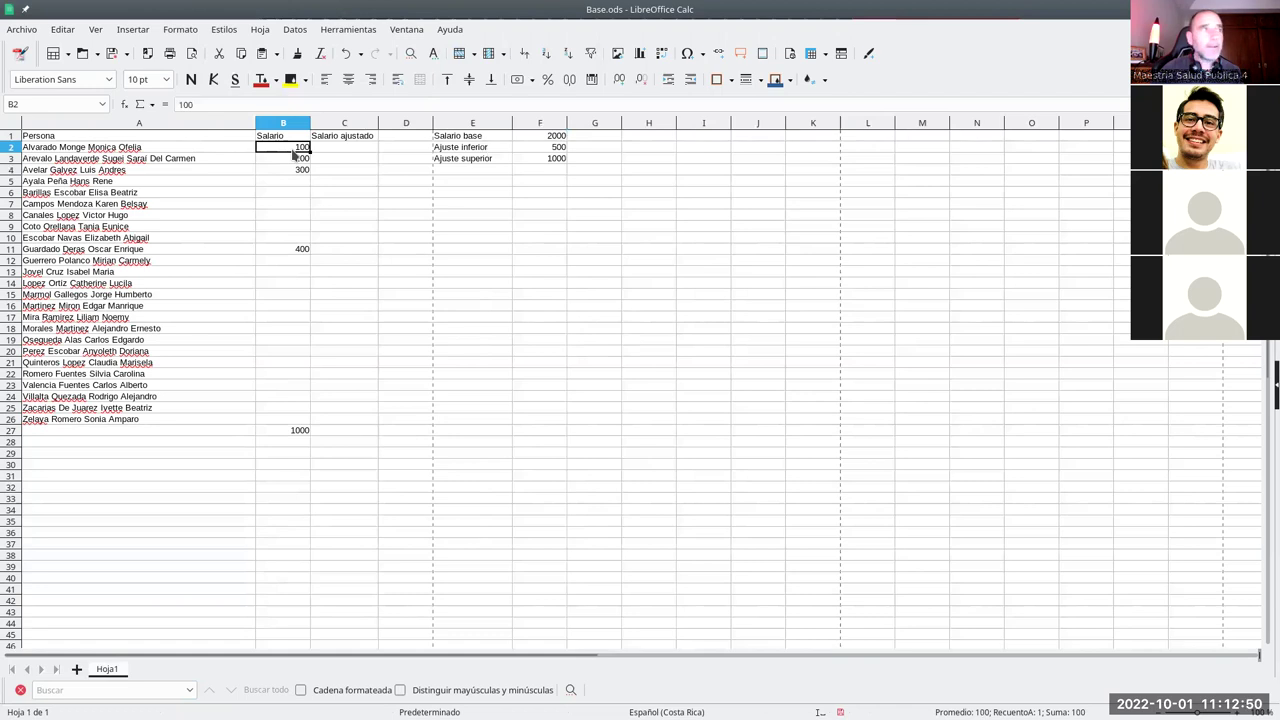
pyautogui.write('=')
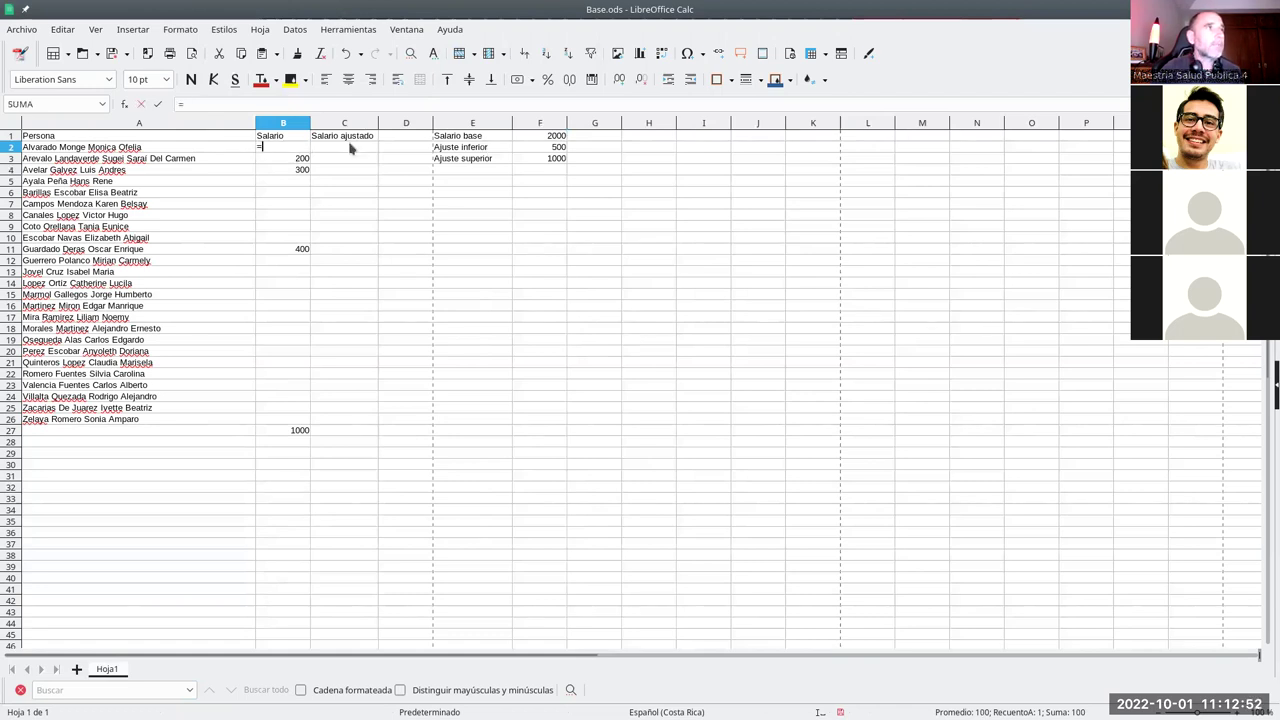
pyautogui.click(545, 140)
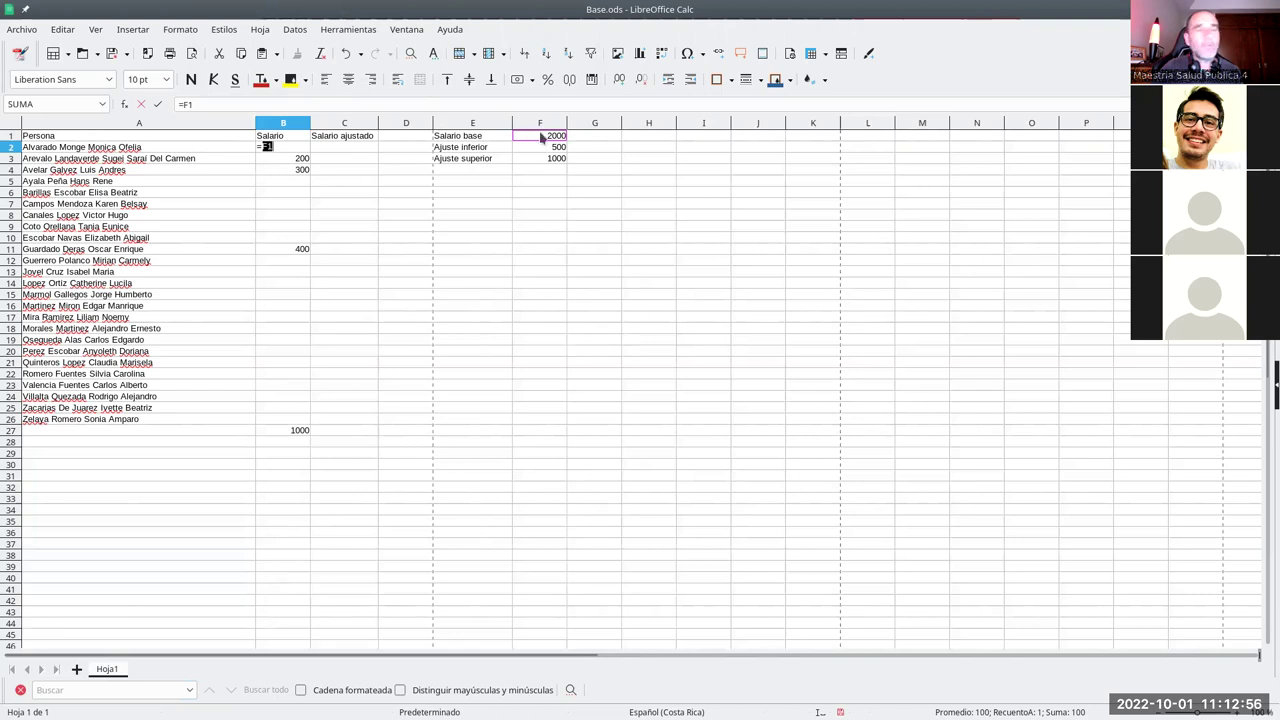
pyautogui.press('Return')
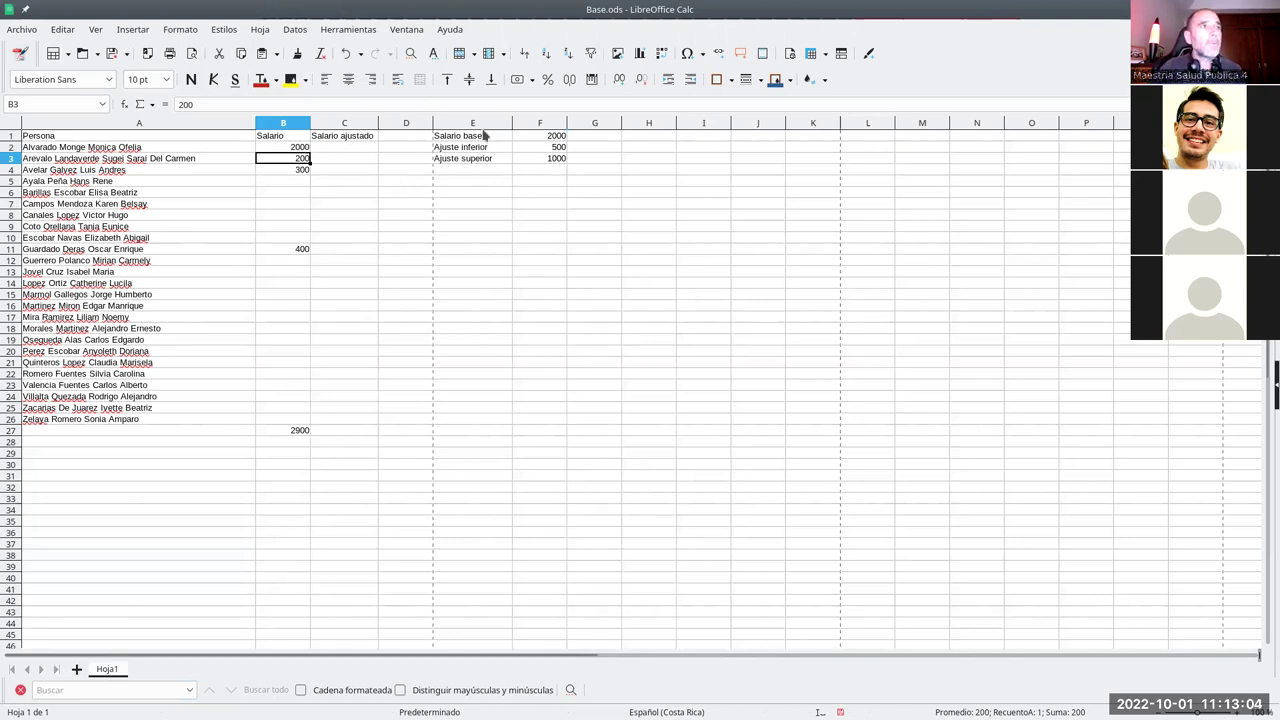
pyautogui.click(305, 146)
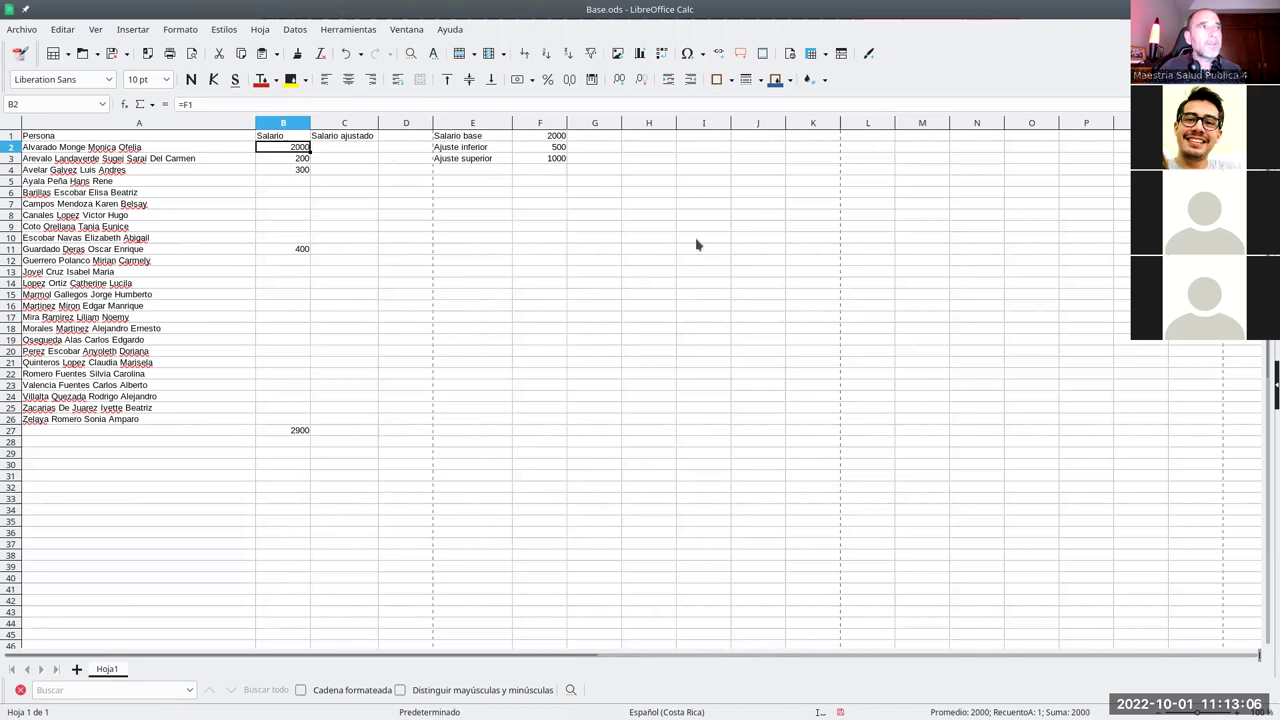
# - Format F1:F3 as USD $ Inglés (EE.UU.) currency
pyautogui.moveTo(545, 136); pyautogui.dragTo(543, 159)
pyautogui.click(517, 81)
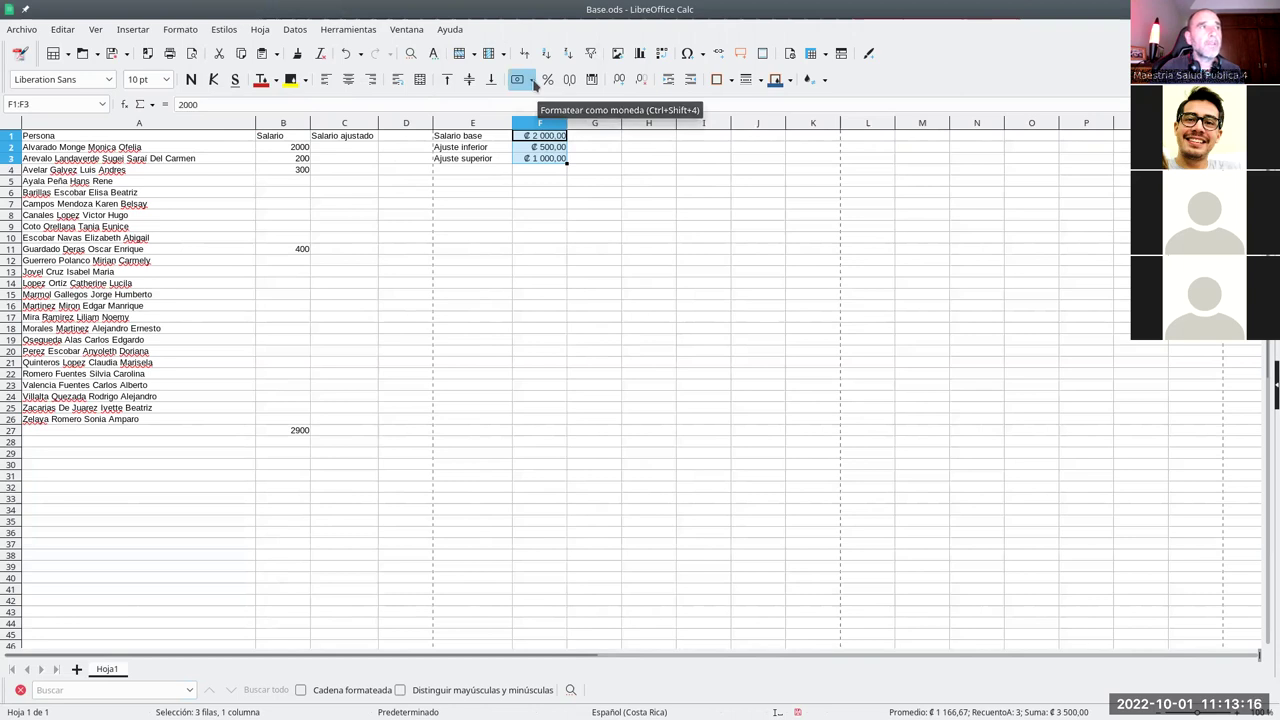
pyautogui.click(532, 80)
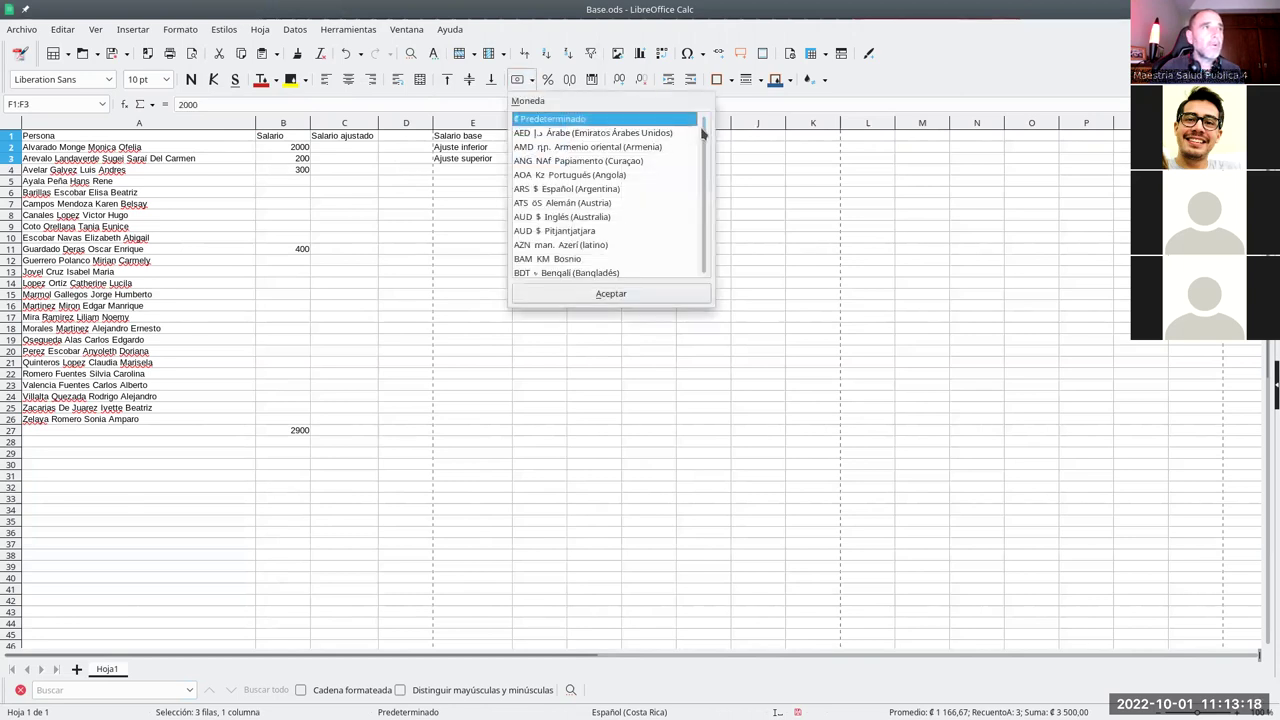
pyautogui.press('u')
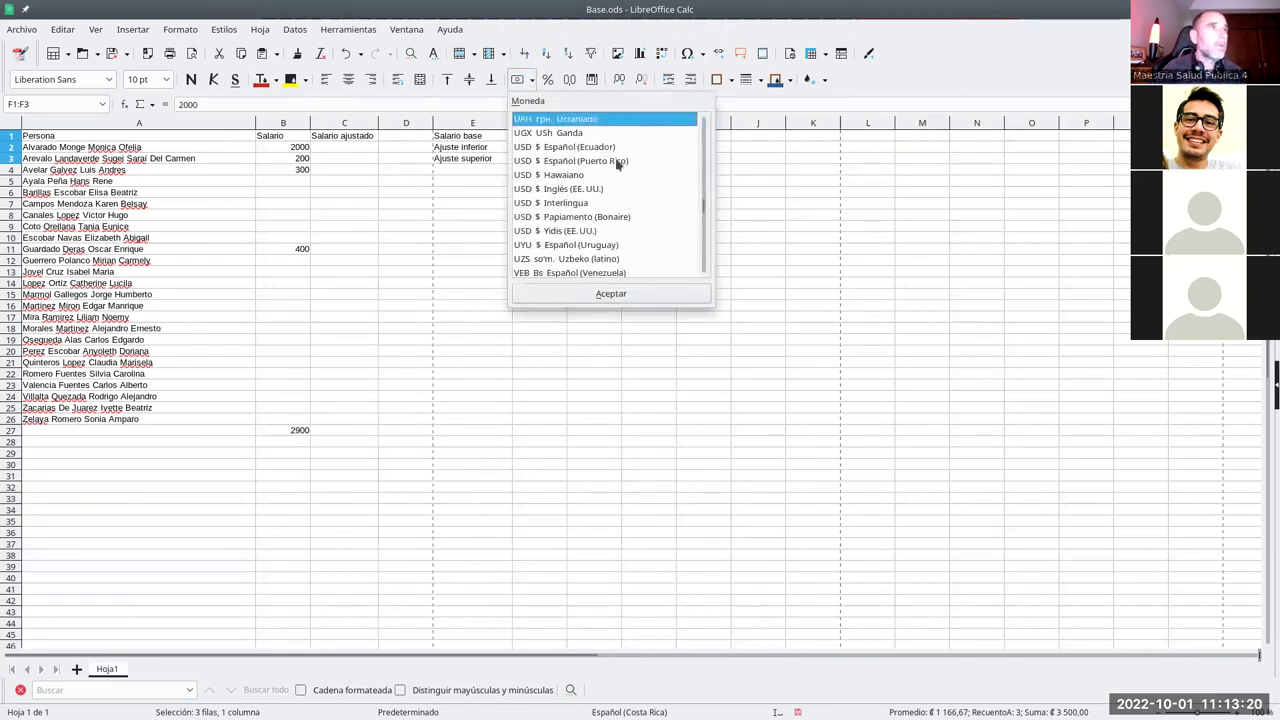
pyautogui.click(579, 192)
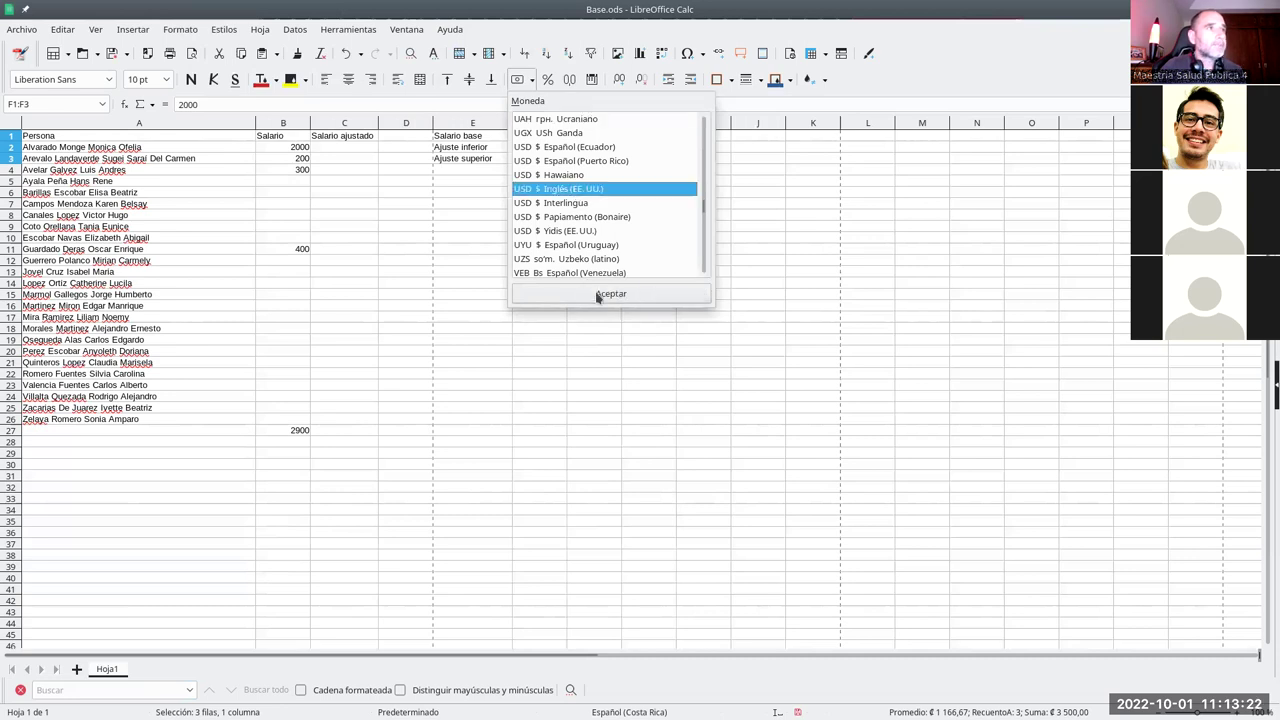
pyautogui.click(569, 297)
pyautogui.click(448, 160)
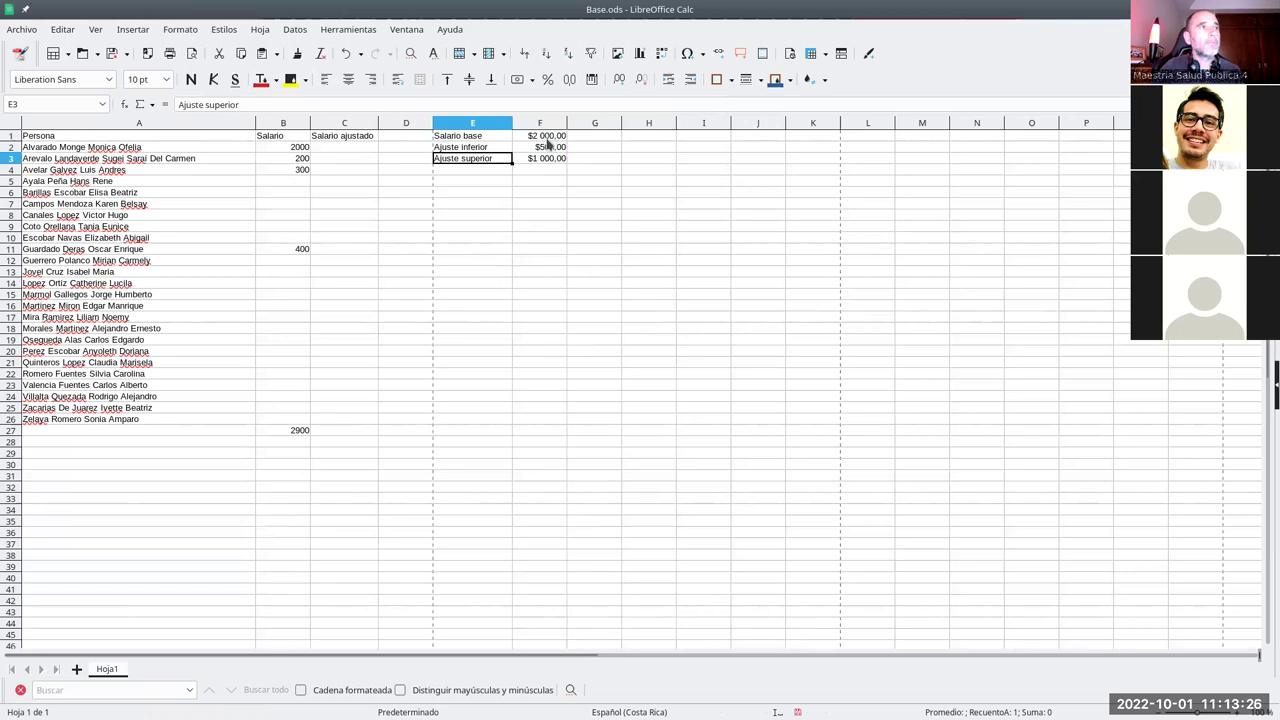
# - Format B2:C26 as currency and fill B2's =F1 formula down to B26
pyautogui.moveTo(298, 148); pyautogui.dragTo(369, 427)
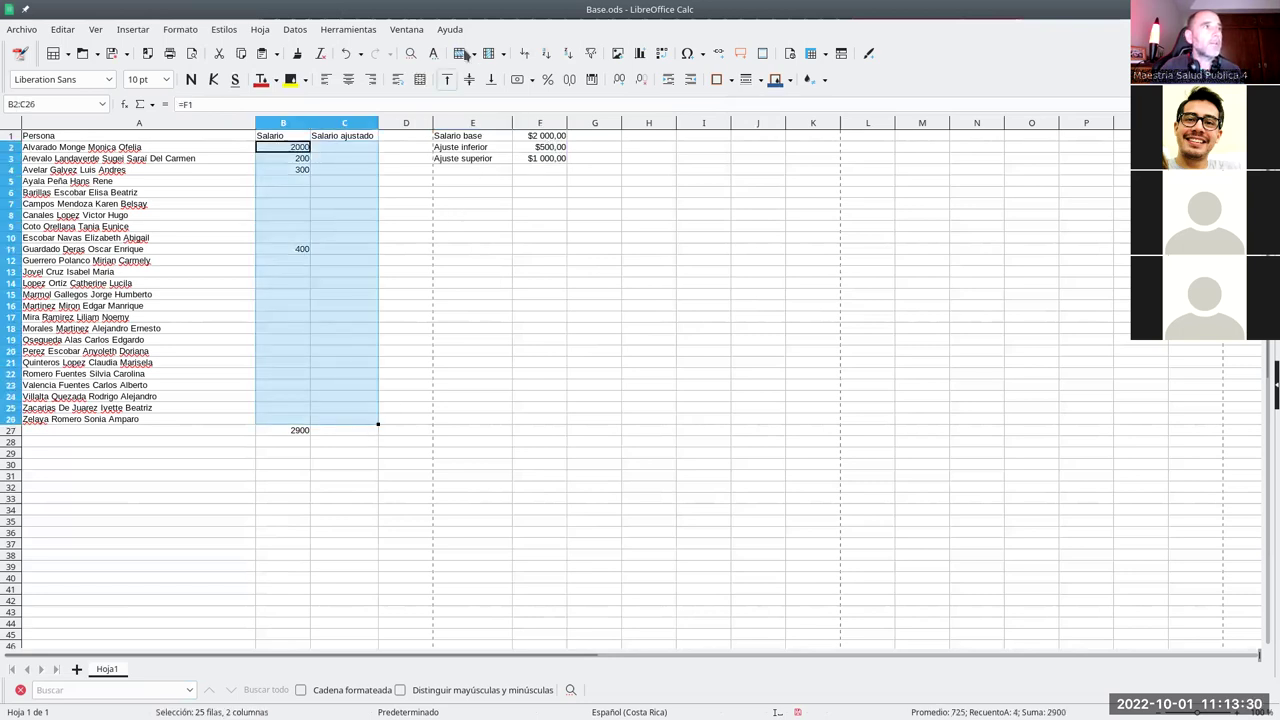
pyautogui.click(518, 80)
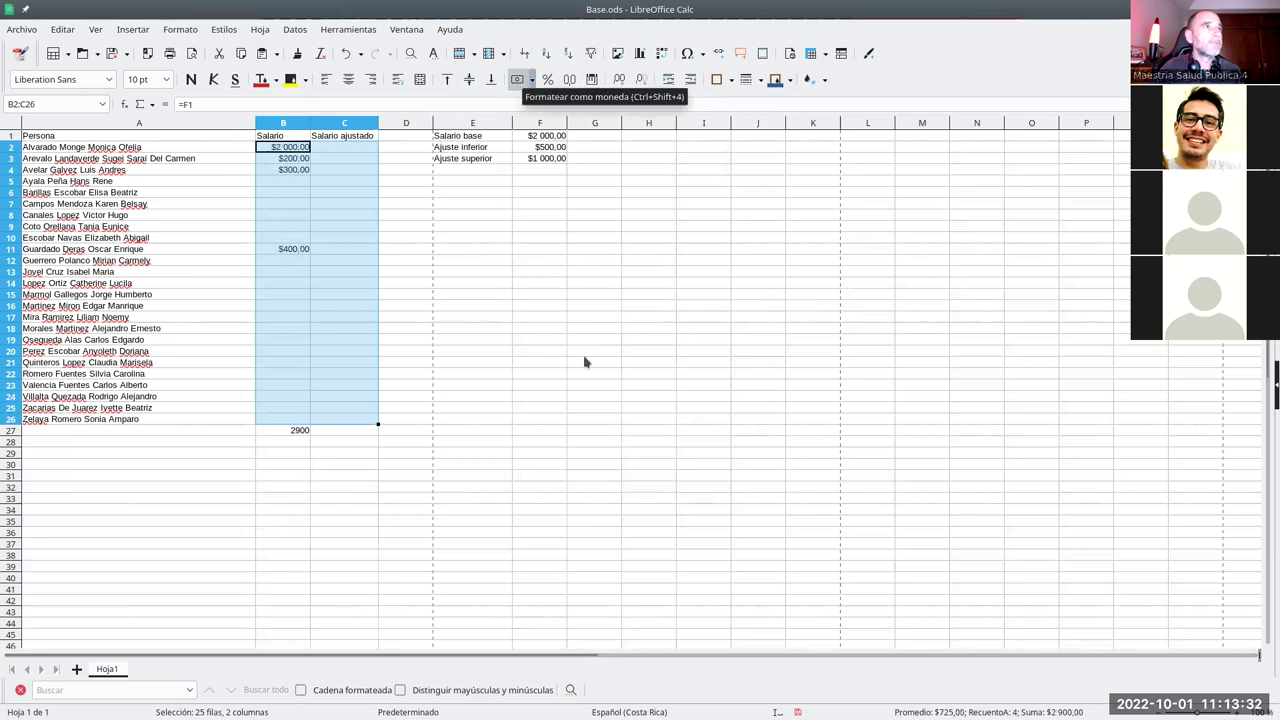
pyautogui.click(399, 160)
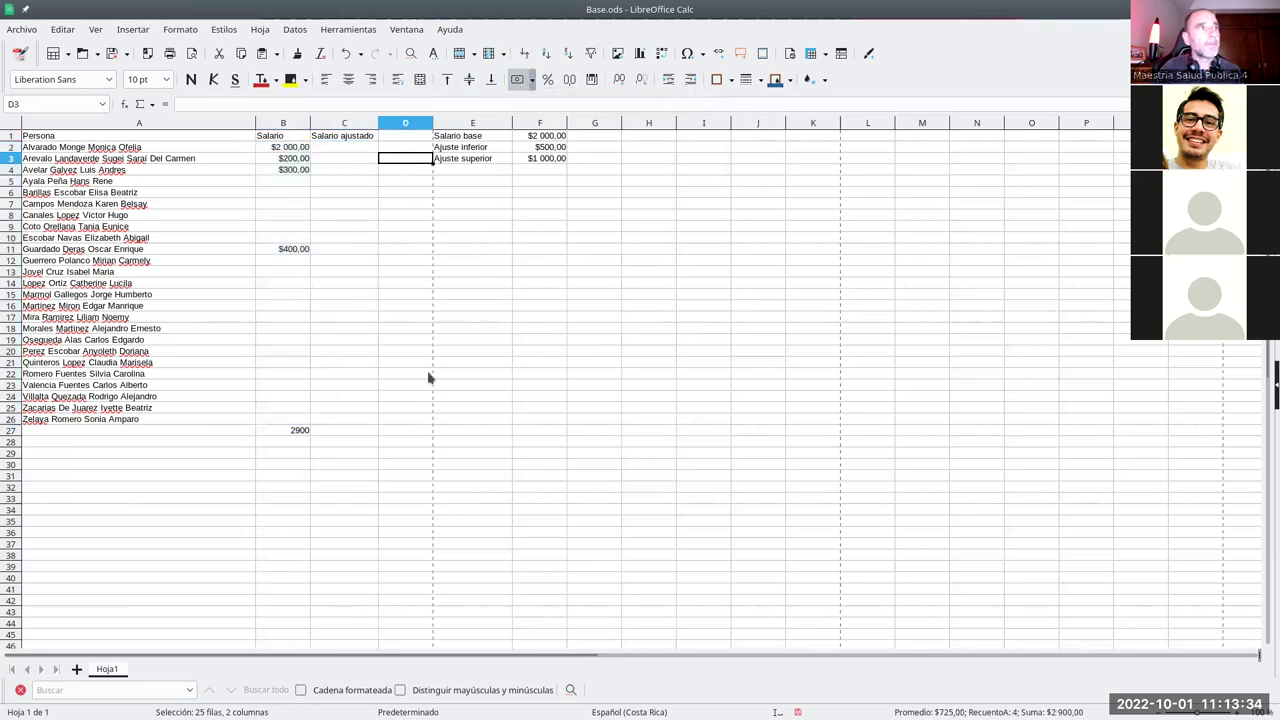
pyautogui.click(294, 148)
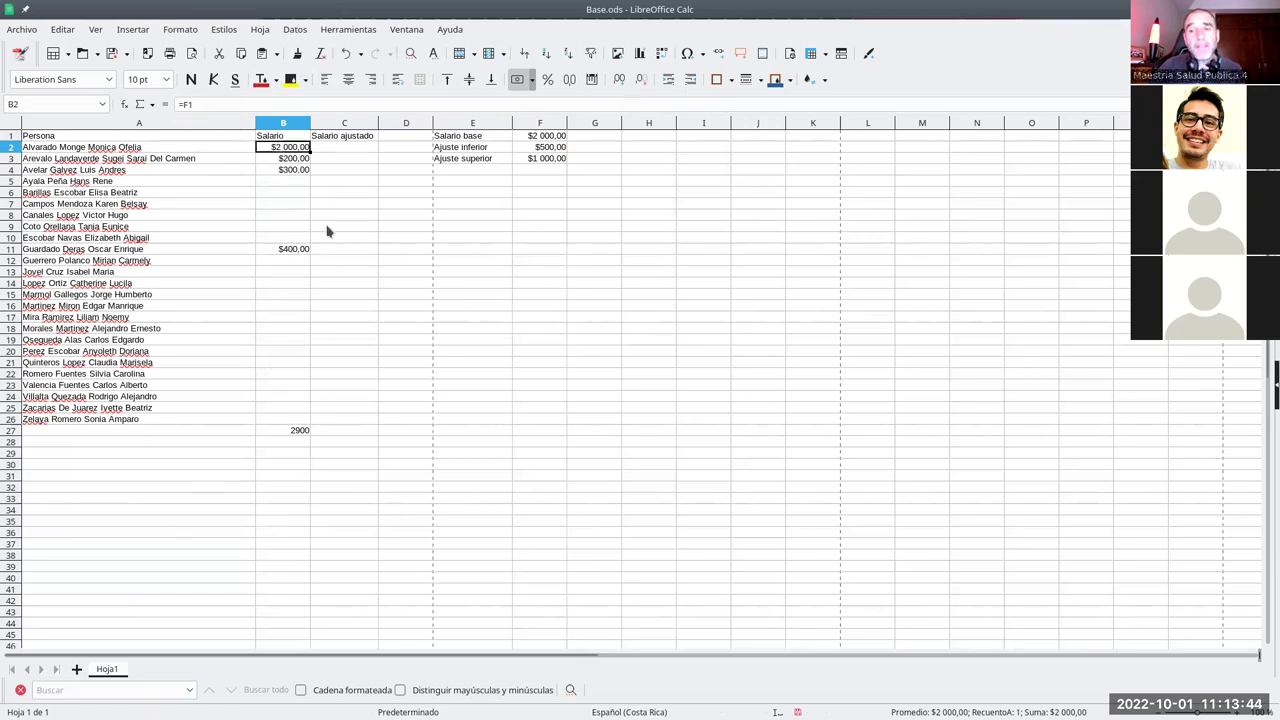
pyautogui.moveTo(310, 152); pyautogui.dragTo(317, 424)
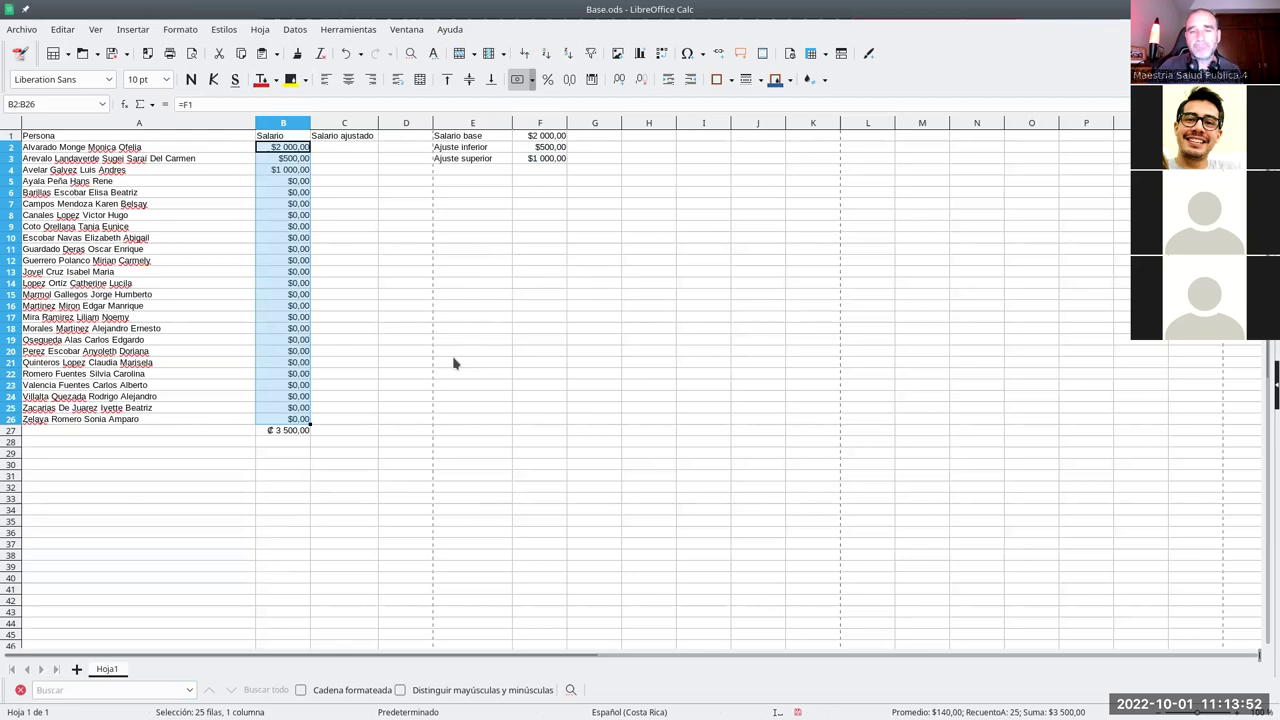
# - Inspect the copied formulas in B2:B5 to see how the F1 reference shifted
pyautogui.click(341, 226)
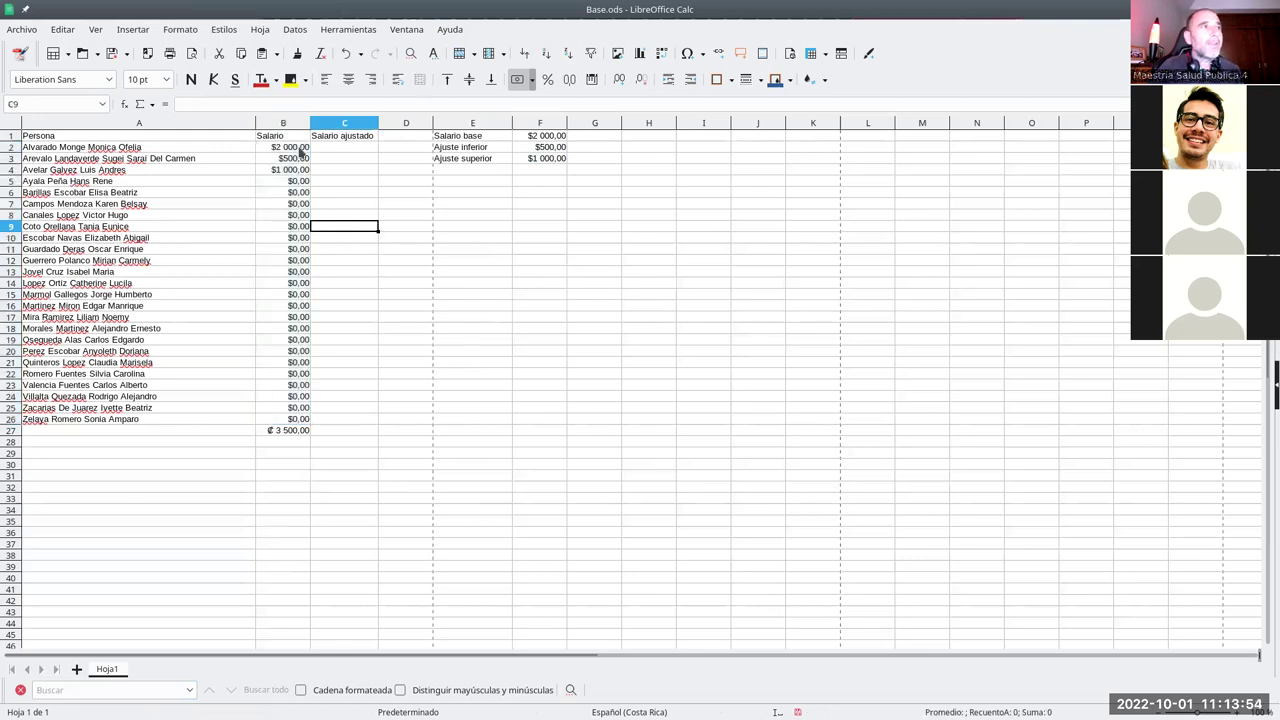
pyautogui.click(300, 150)
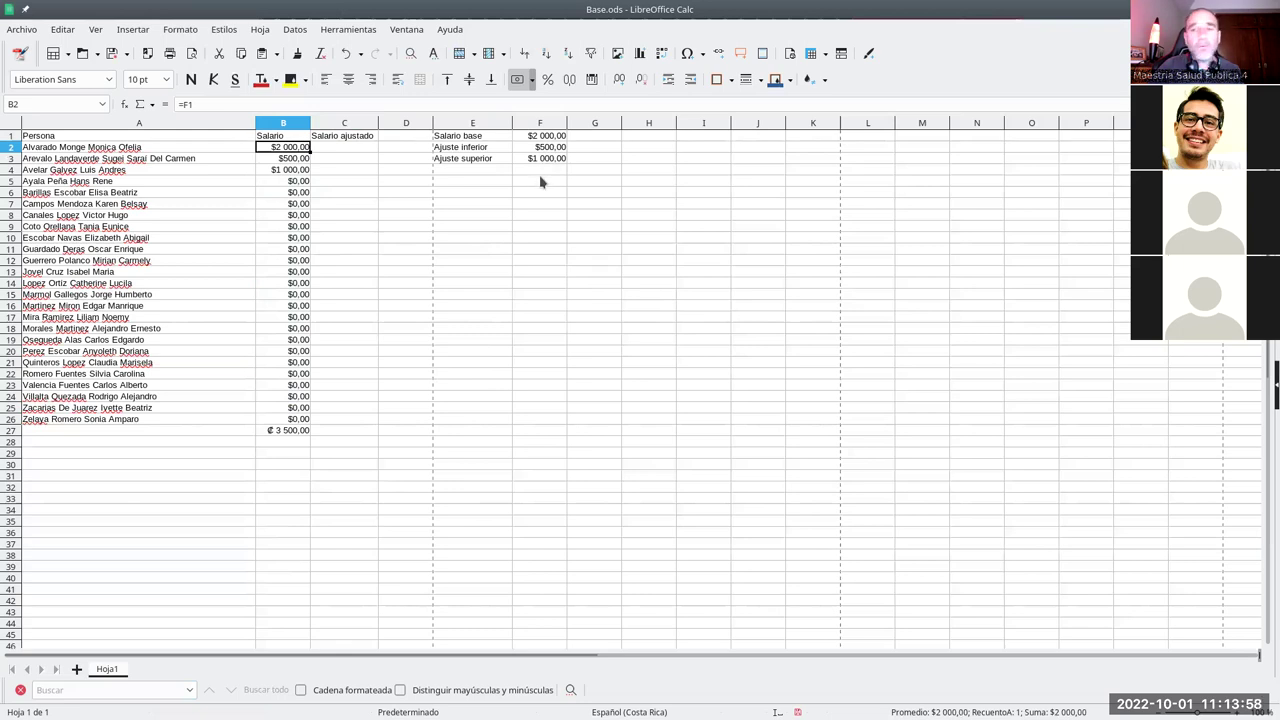
pyautogui.click(304, 160)
pyautogui.click(307, 171)
pyautogui.click(306, 181)
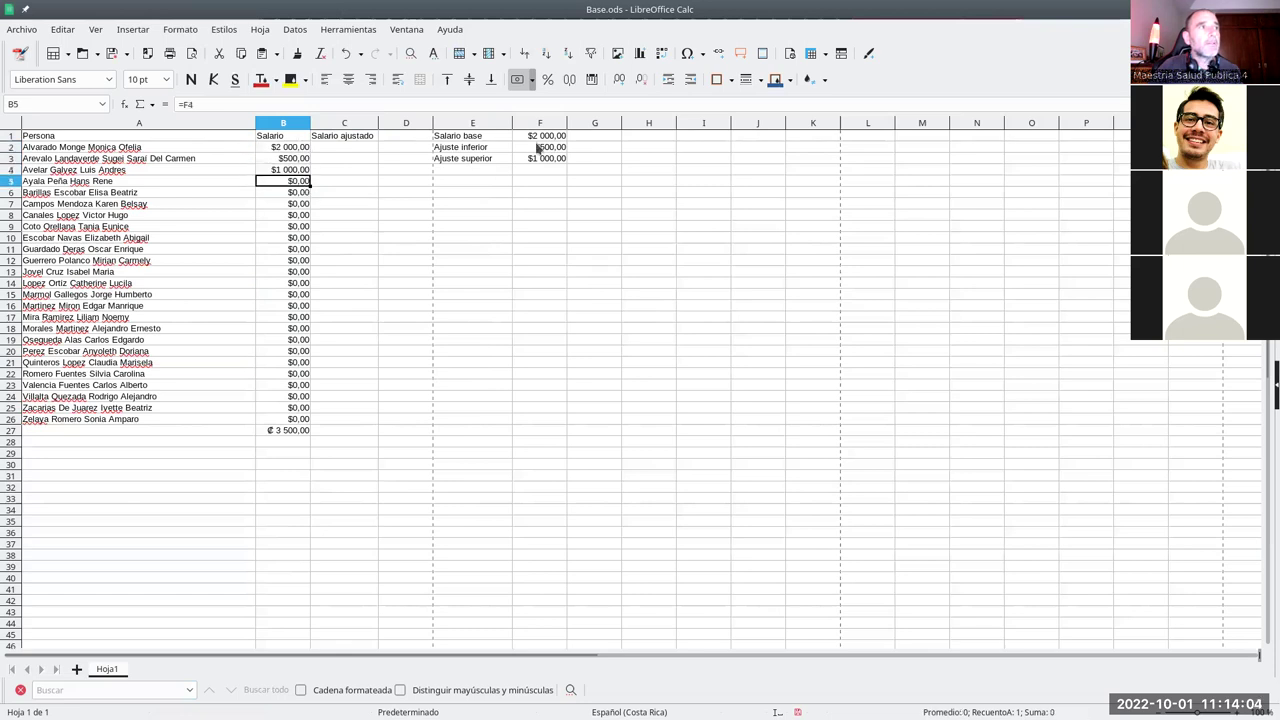
pyautogui.click(302, 148)
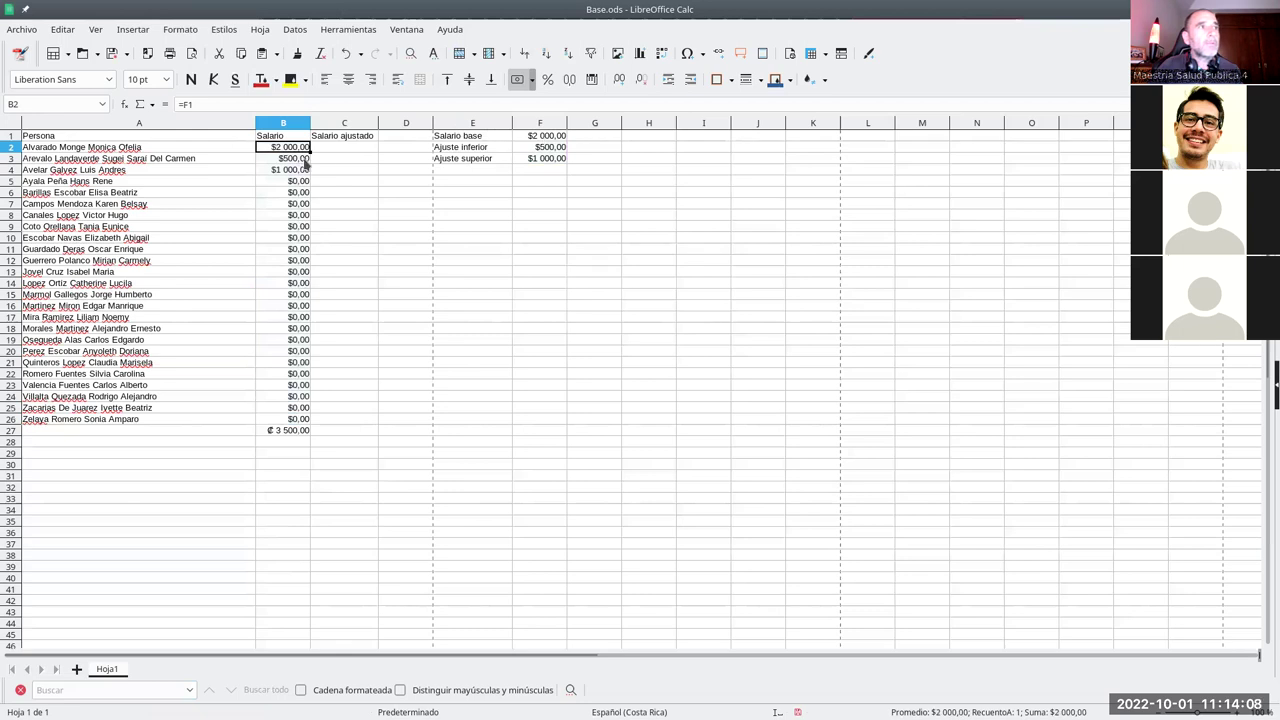
pyautogui.click(307, 163)
pyautogui.click(307, 172)
pyautogui.click(306, 184)
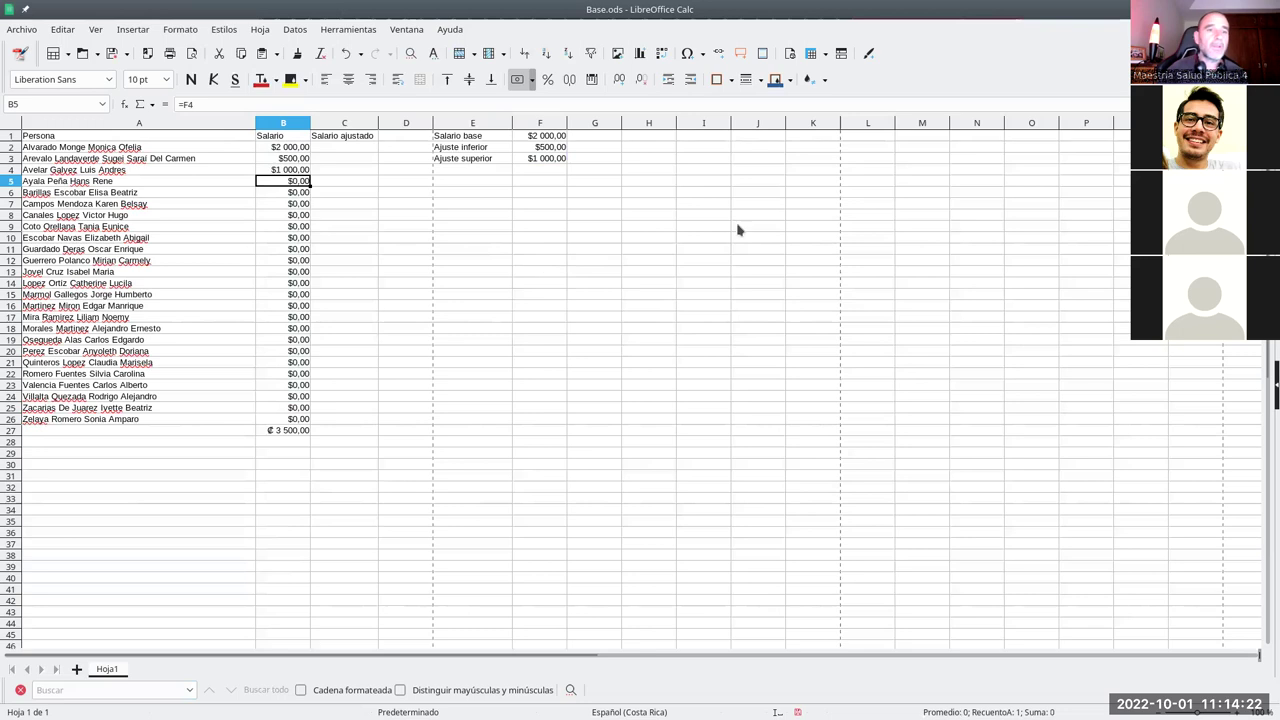
pyautogui.press('Up')
pyautogui.press('Up')
pyautogui.press('Up')
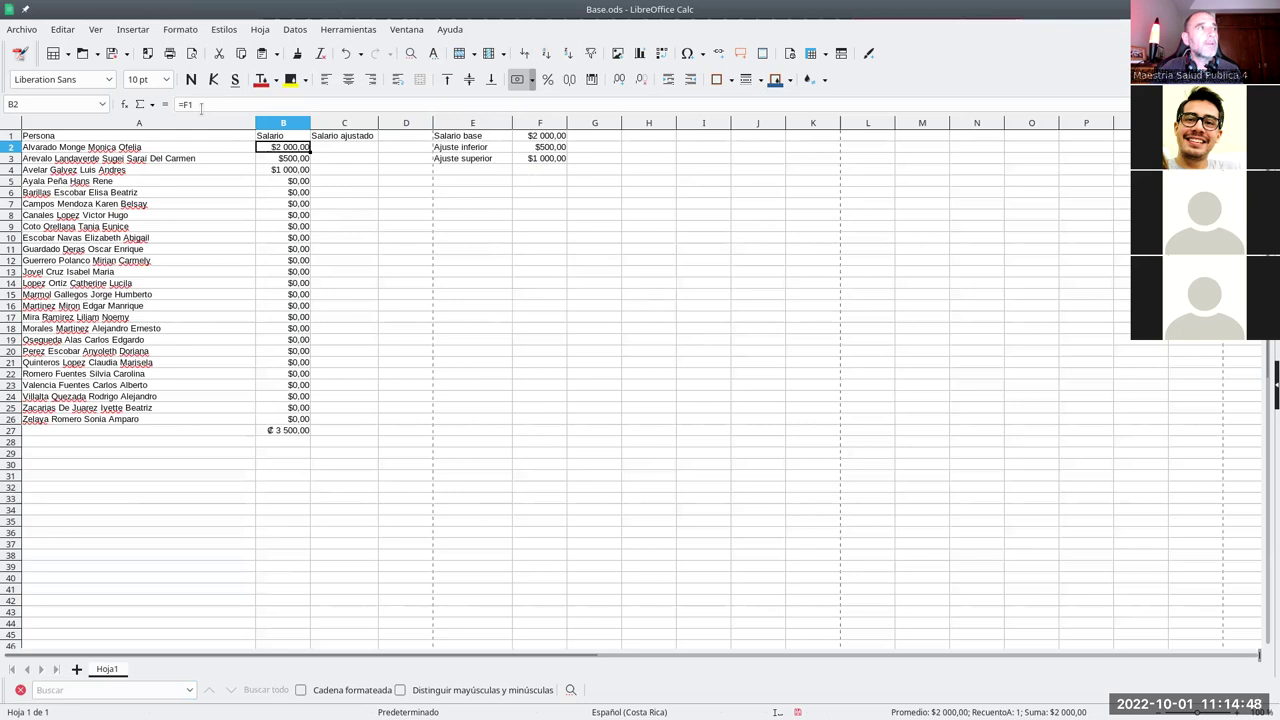
# - Change B2 to =F$1 and fill it down through B26
pyautogui.doubleClick(283, 147)
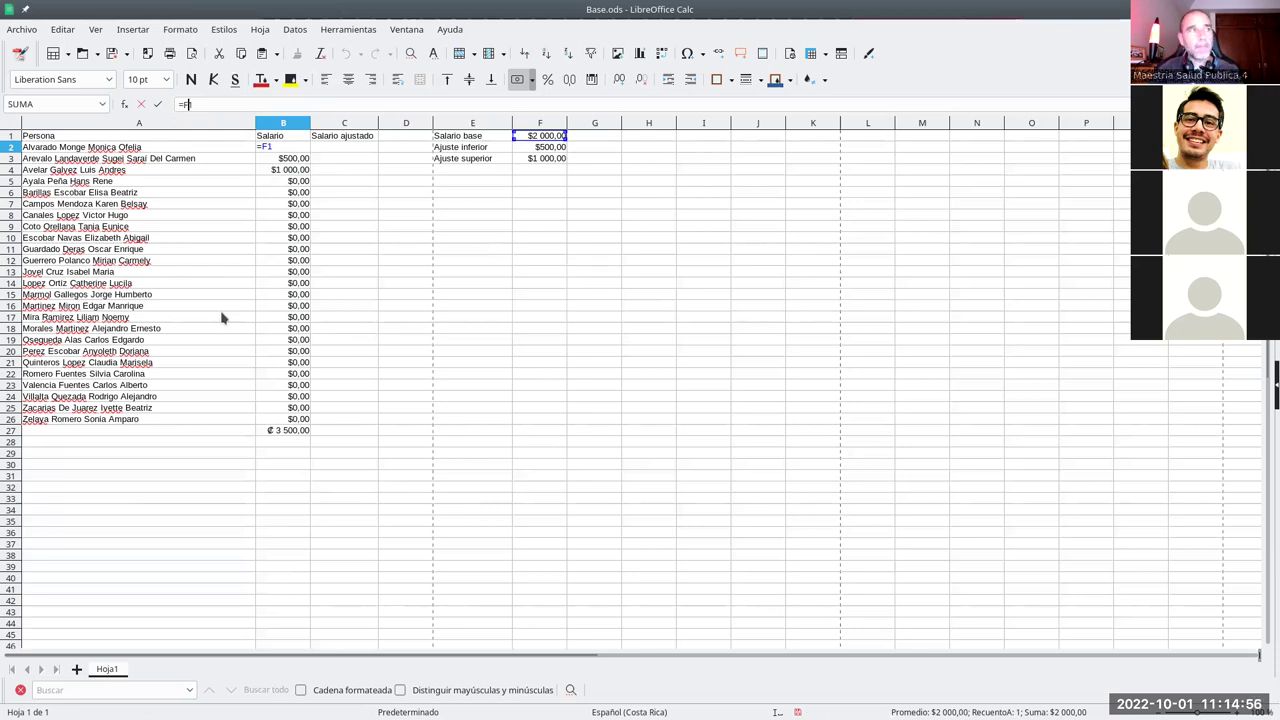
pyautogui.write('$')
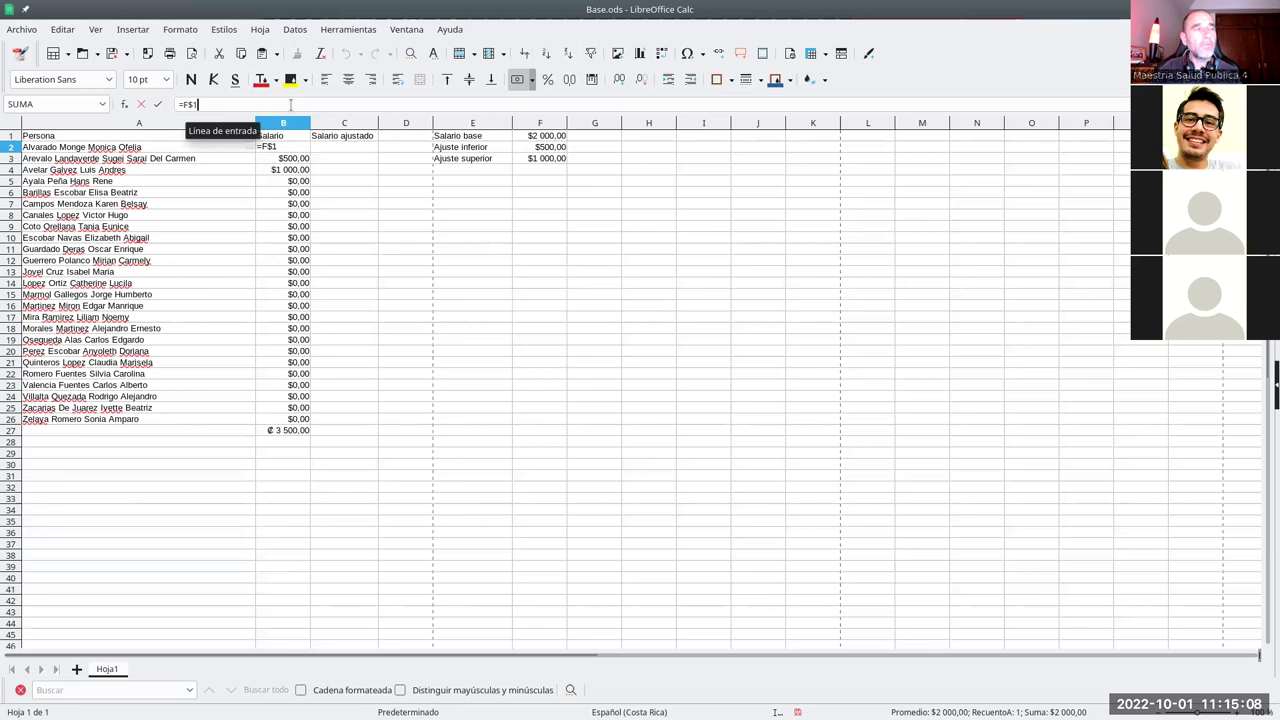
pyautogui.press('Return')
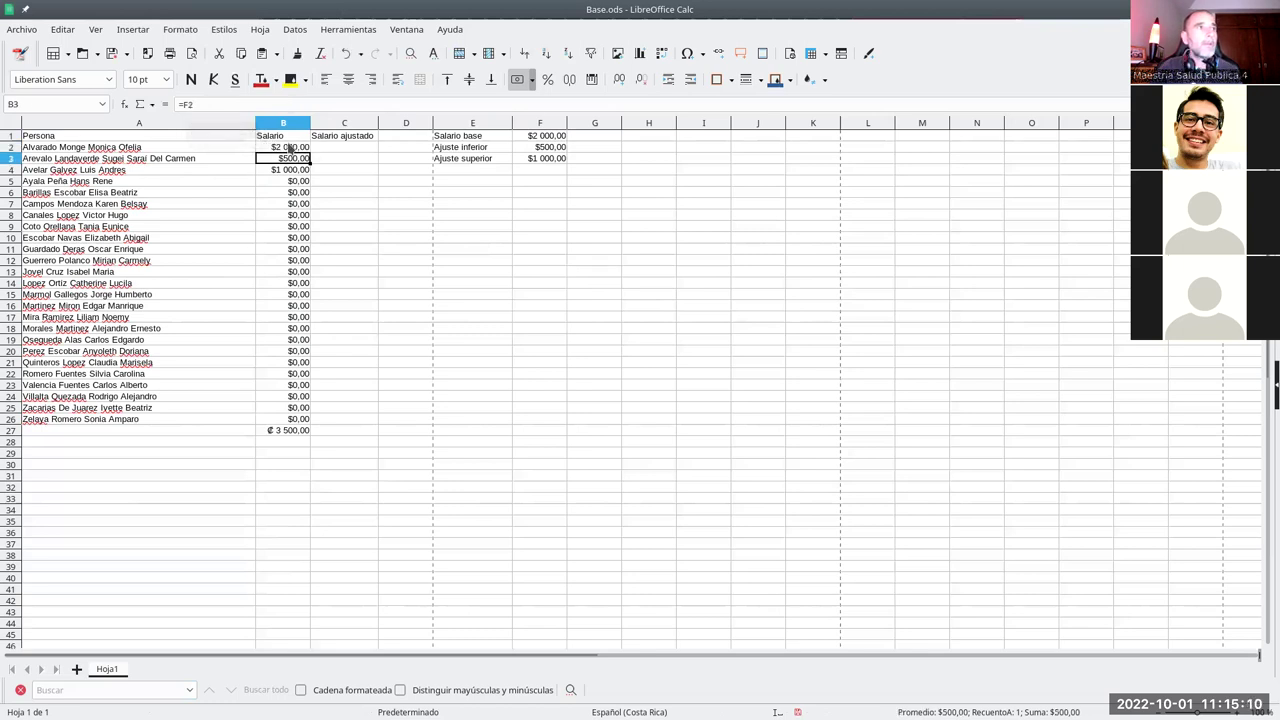
pyautogui.click(288, 148)
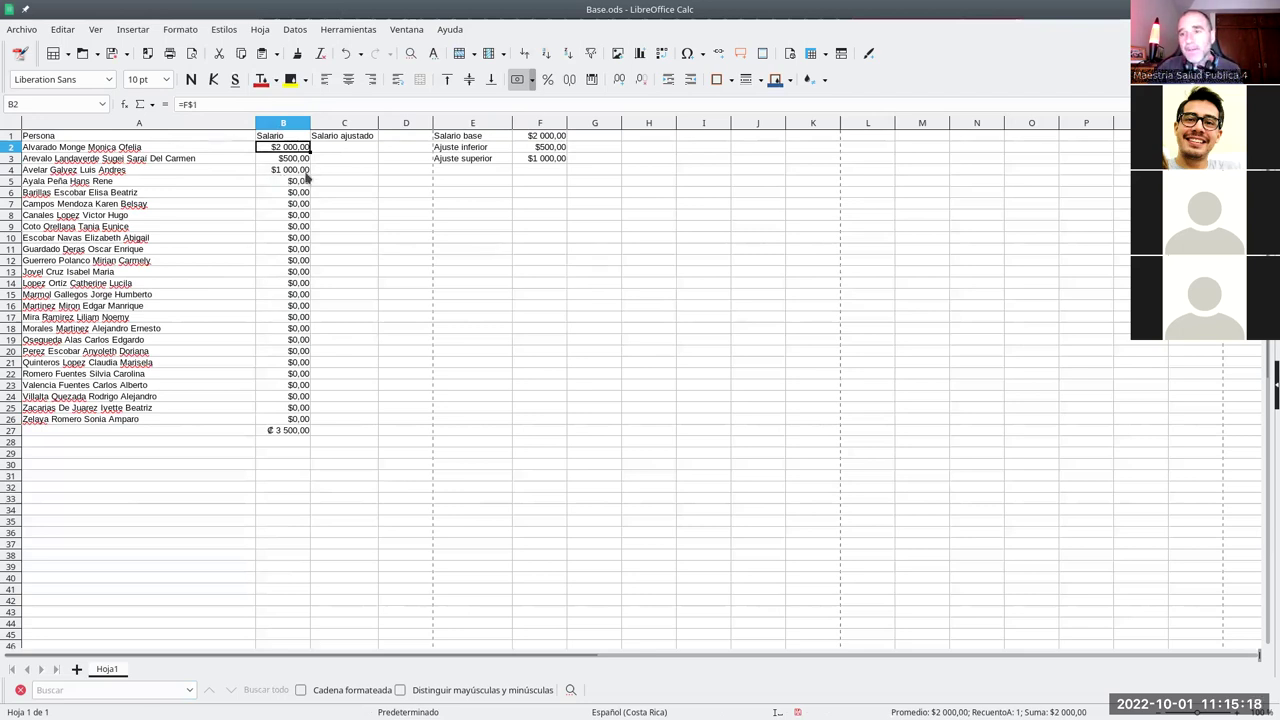
pyautogui.moveTo(310, 147); pyautogui.dragTo(318, 428)
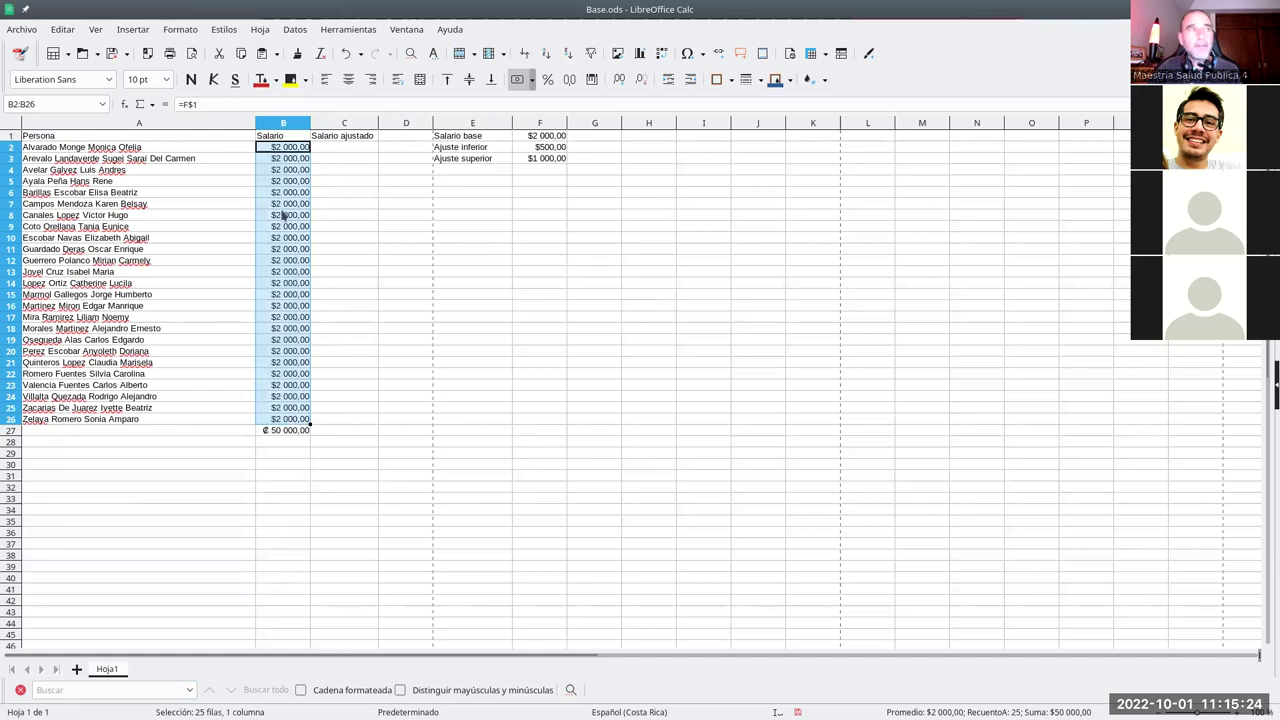
# - Verify the =F$1 formulas down column B, then copy B2 sideways into C2
pyautogui.click(282, 160)
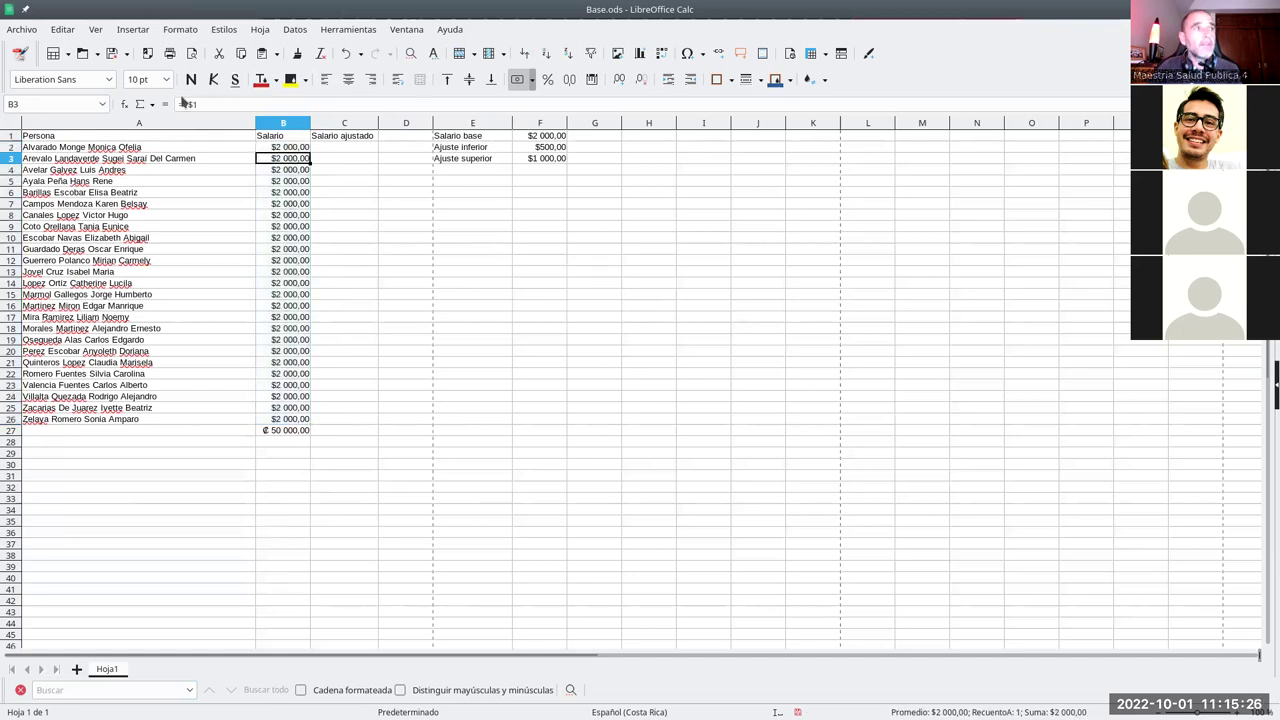
pyautogui.click(277, 170)
pyautogui.click(282, 181)
pyautogui.click(283, 192)
pyautogui.click(284, 215)
pyautogui.click(286, 249)
pyautogui.click(289, 283)
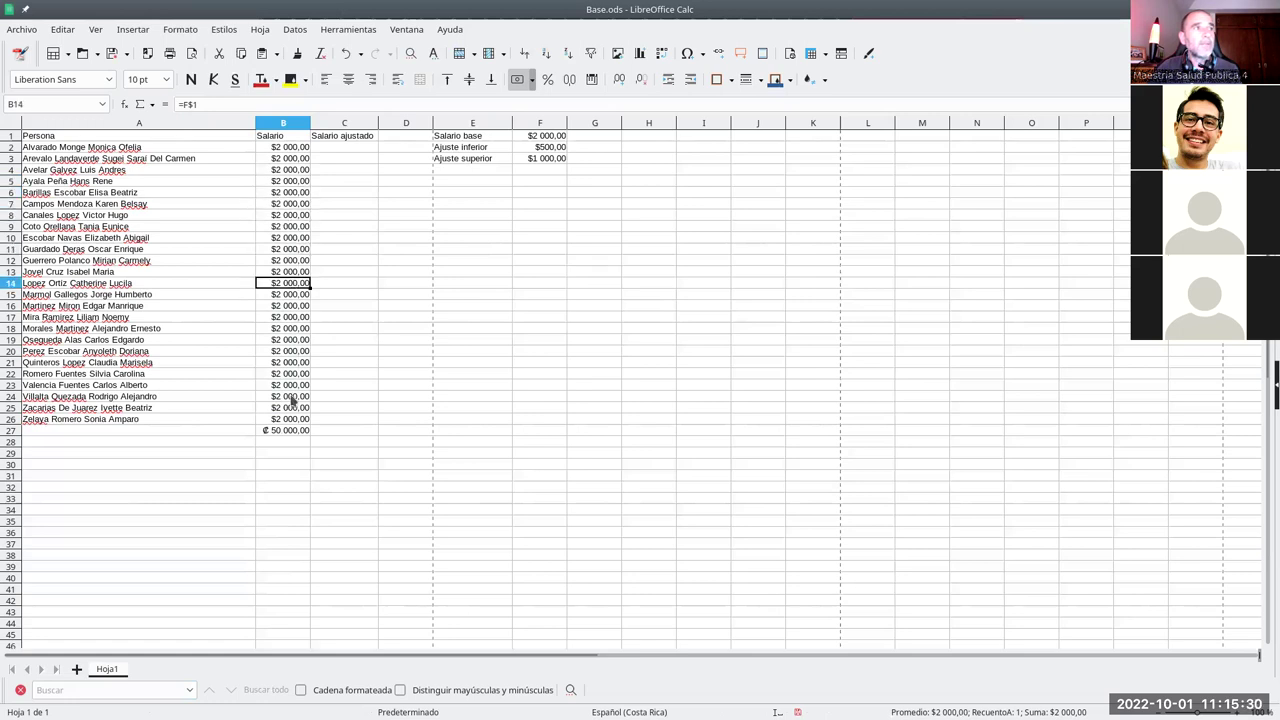
pyautogui.click(284, 148)
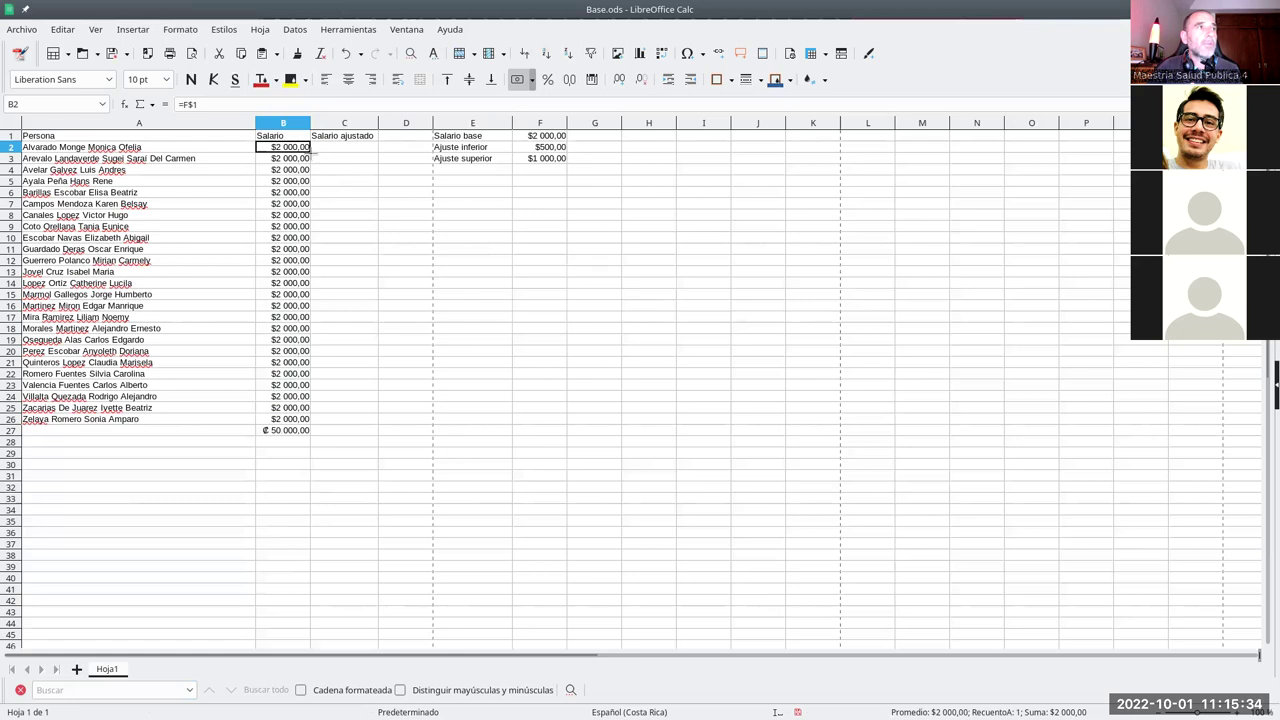
pyautogui.moveTo(310, 147); pyautogui.dragTo(373, 156)
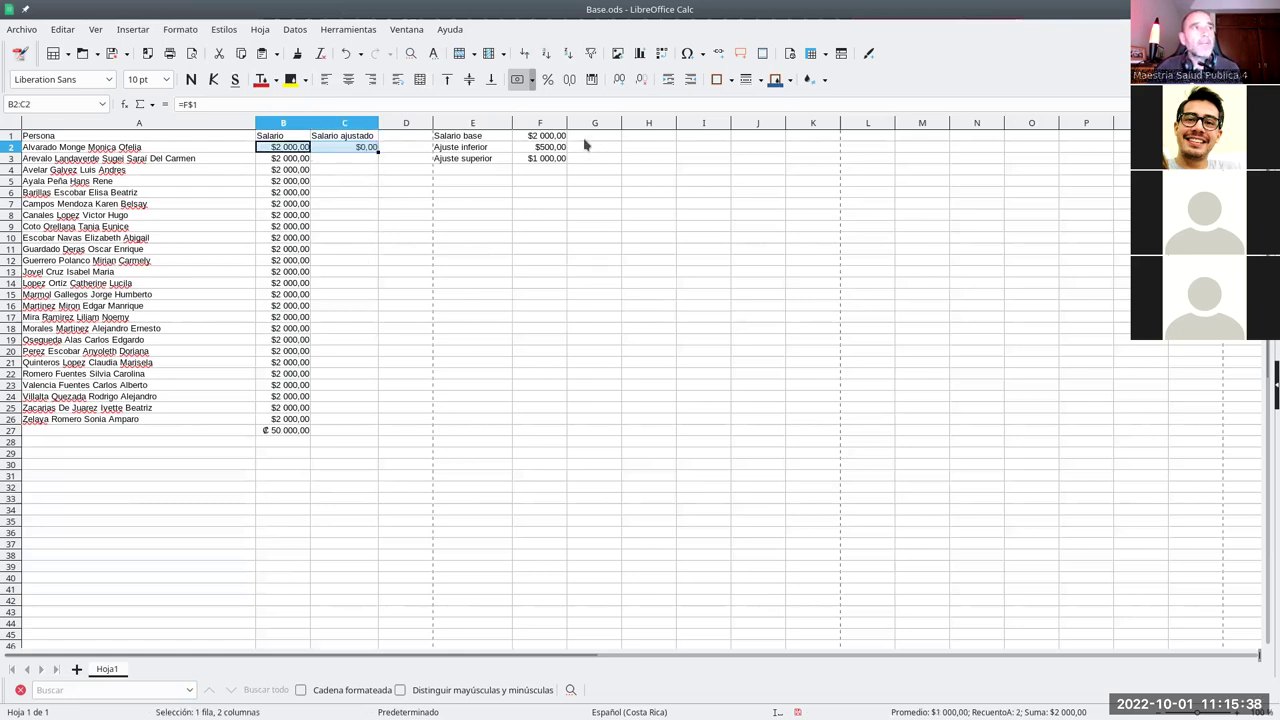
# - Compare C2's shifted formula with B2 and test it by entering lgo in G1
pyautogui.click(363, 149)
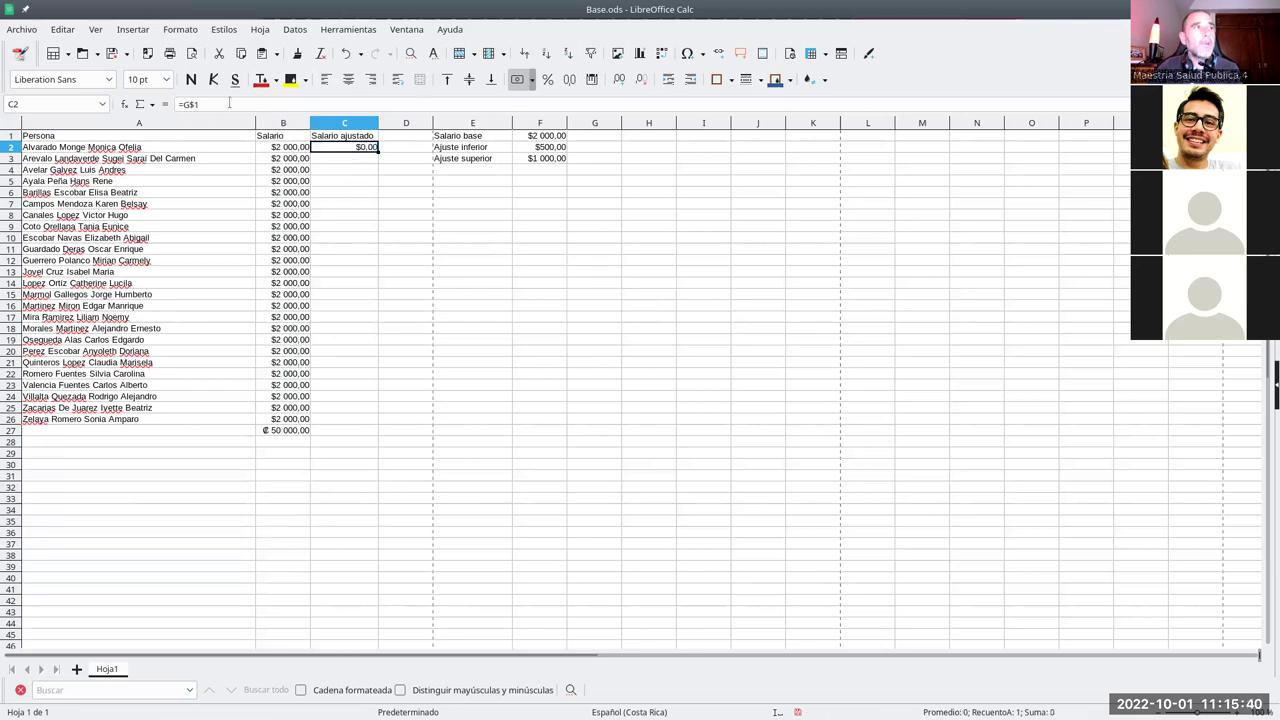
pyautogui.click(281, 149)
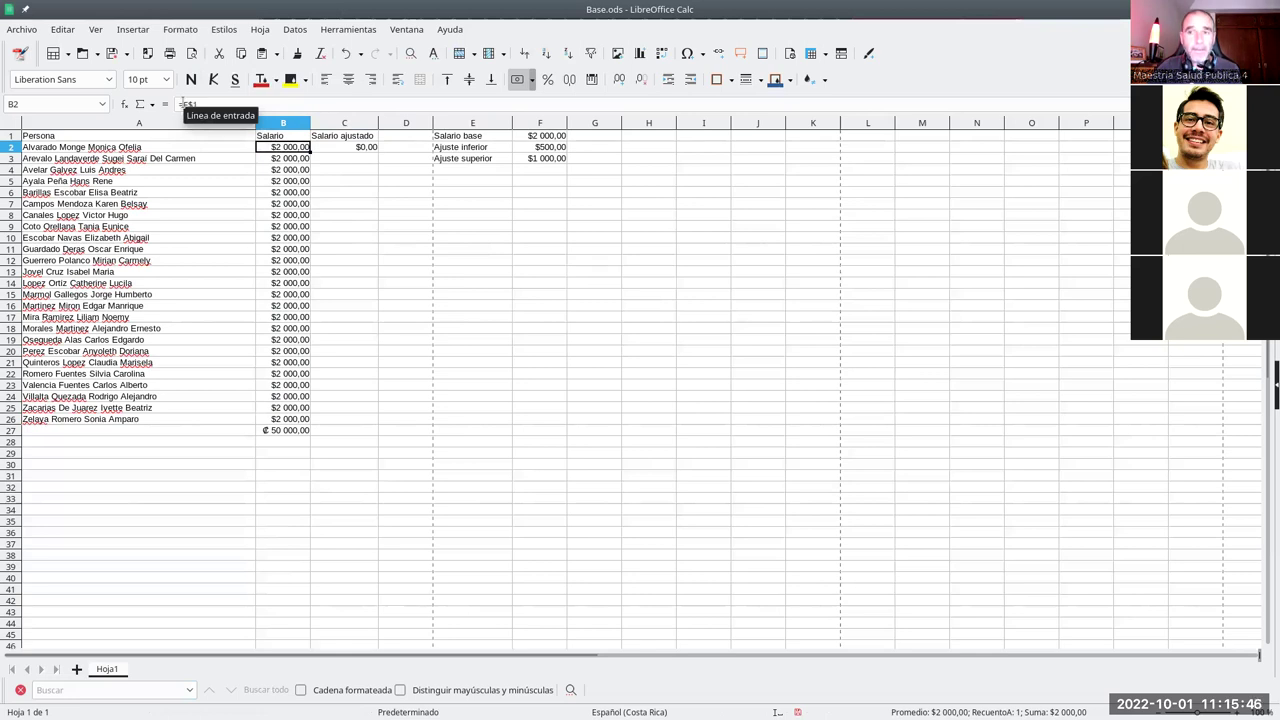
pyautogui.click(332, 149)
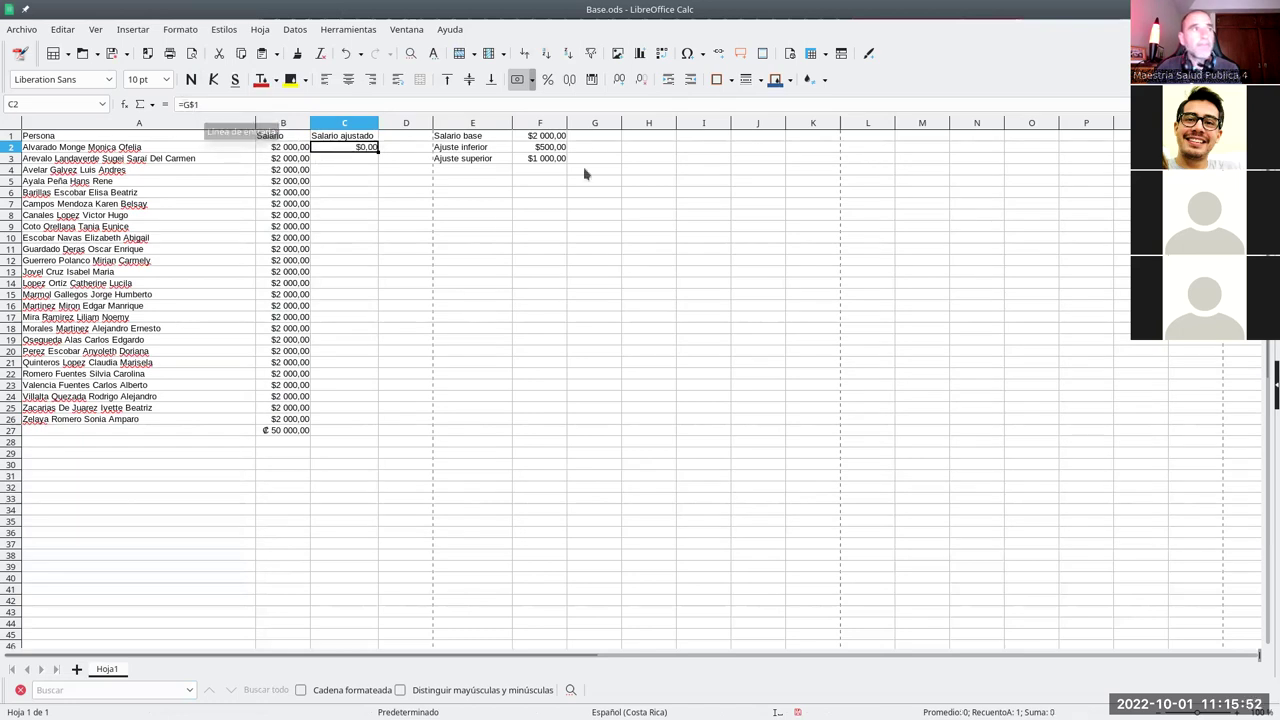
pyautogui.click(599, 138)
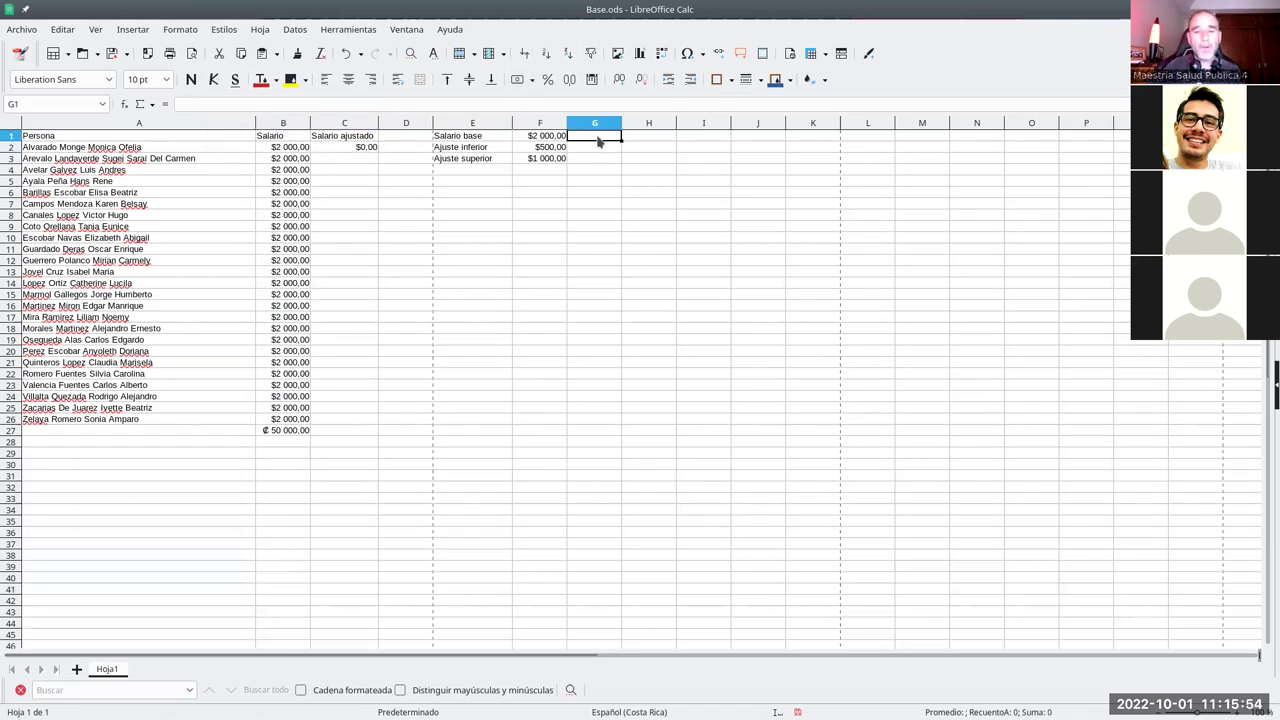
pyautogui.write('lgo')
pyautogui.press('Return')
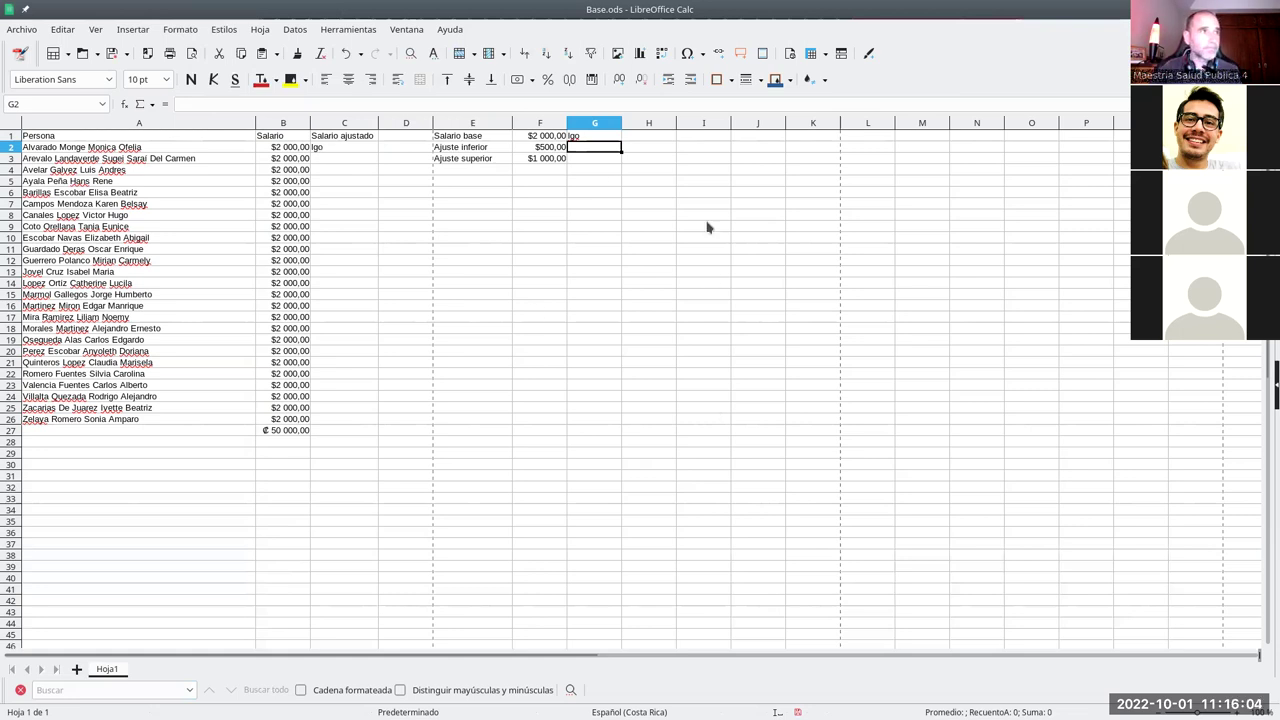
pyautogui.click(343, 151)
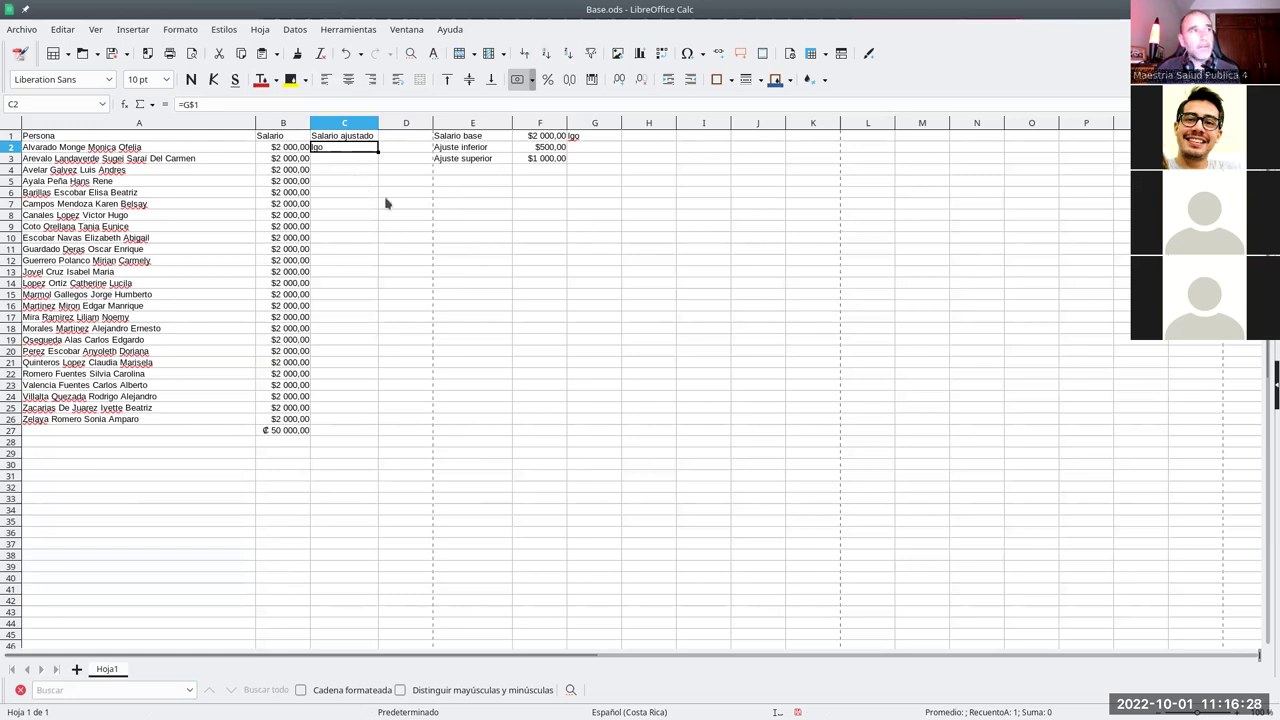
# - Start a new formula in C2 that references B2
pyautogui.click(289, 150)
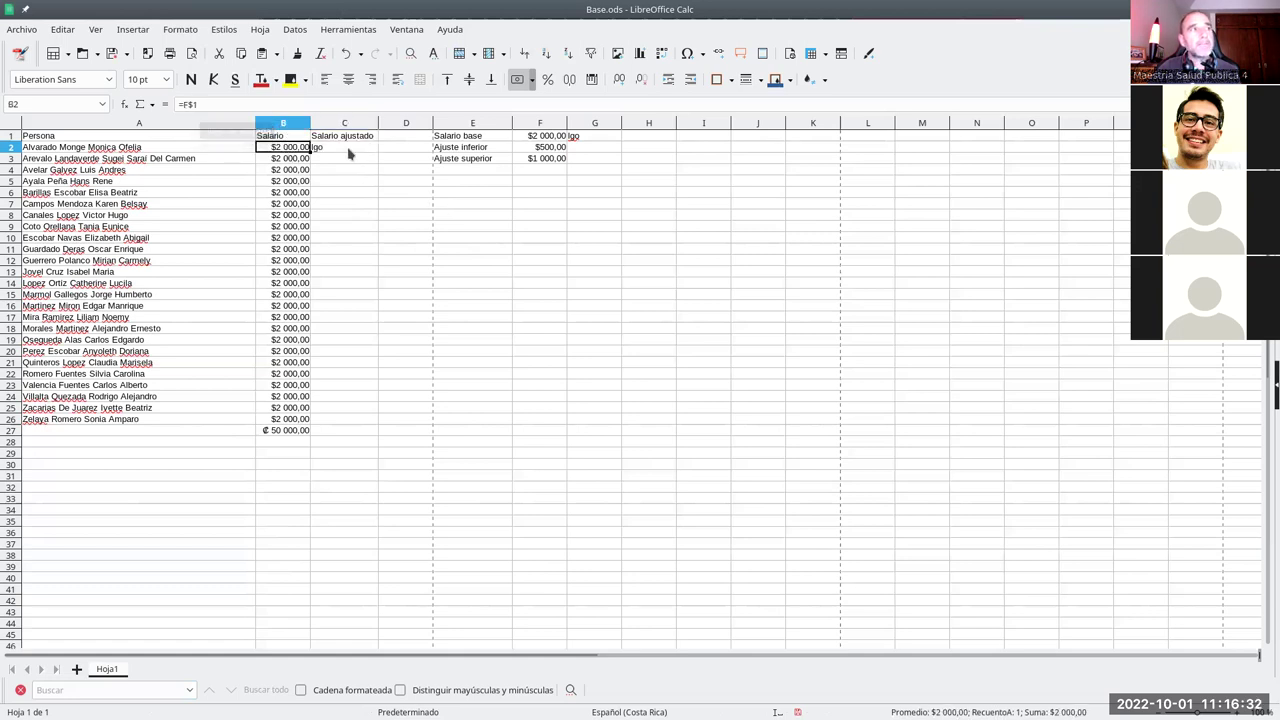
pyautogui.click(349, 150)
pyautogui.write('=')
pyautogui.click(289, 150)
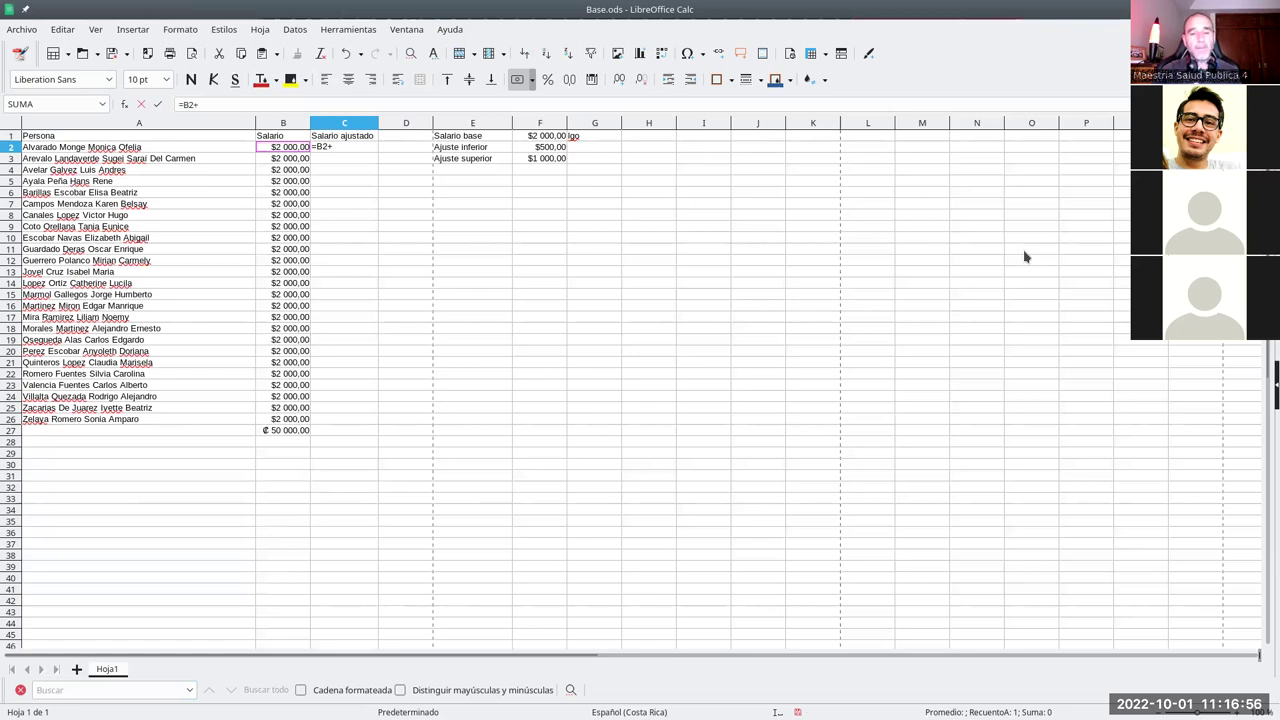
# - Complete C2 as =B2+ALEATORIO.ENTRE(F2;F3)
pyautogui.write('ale')
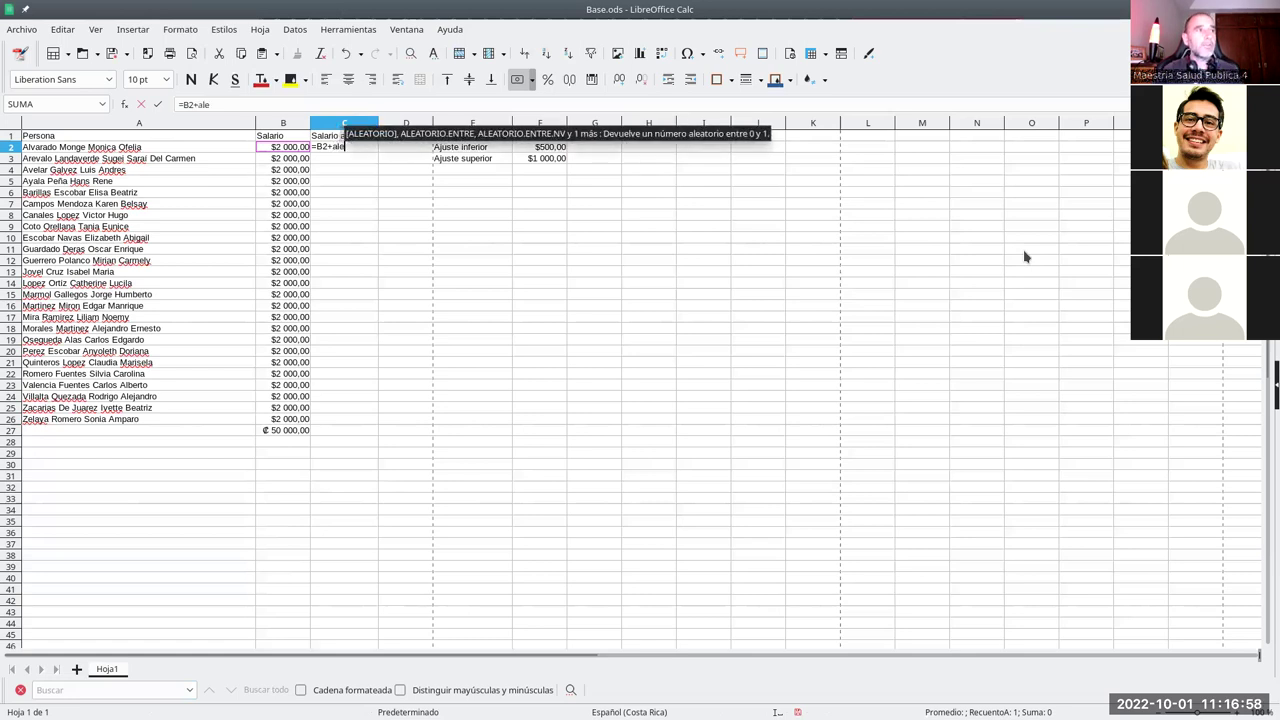
pyautogui.write('atorio.e')
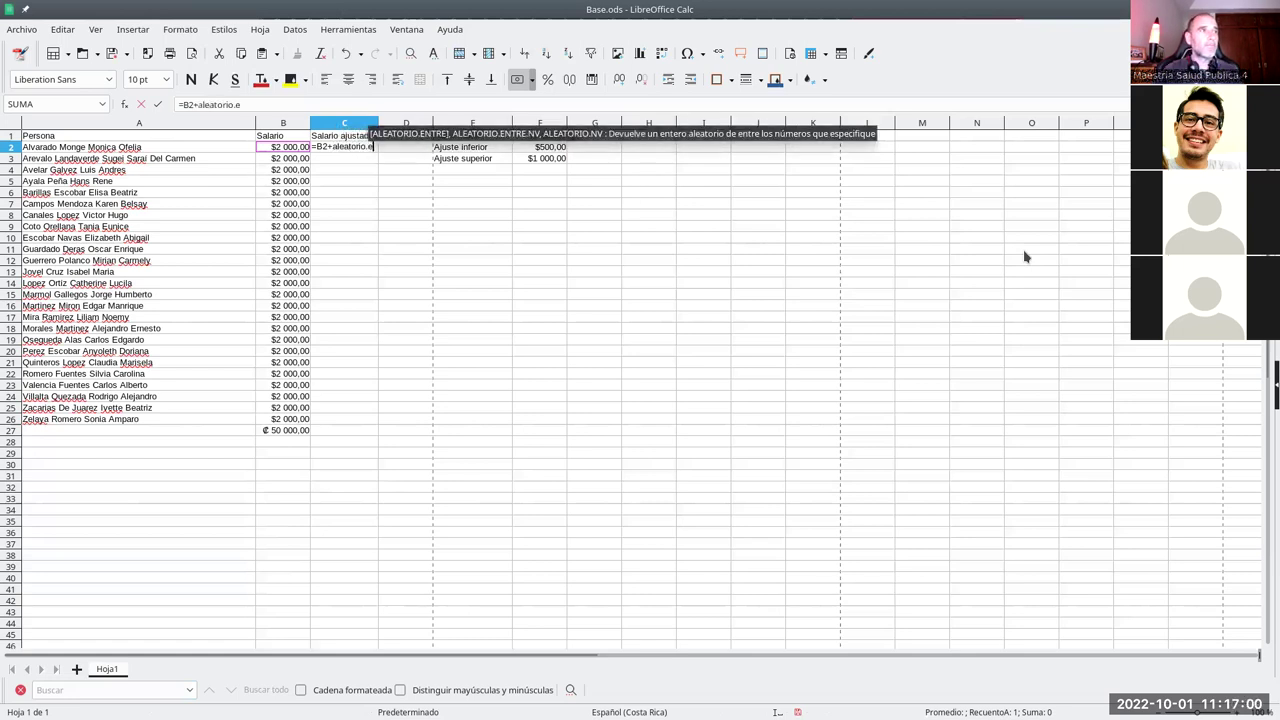
pyautogui.write('ntre(')
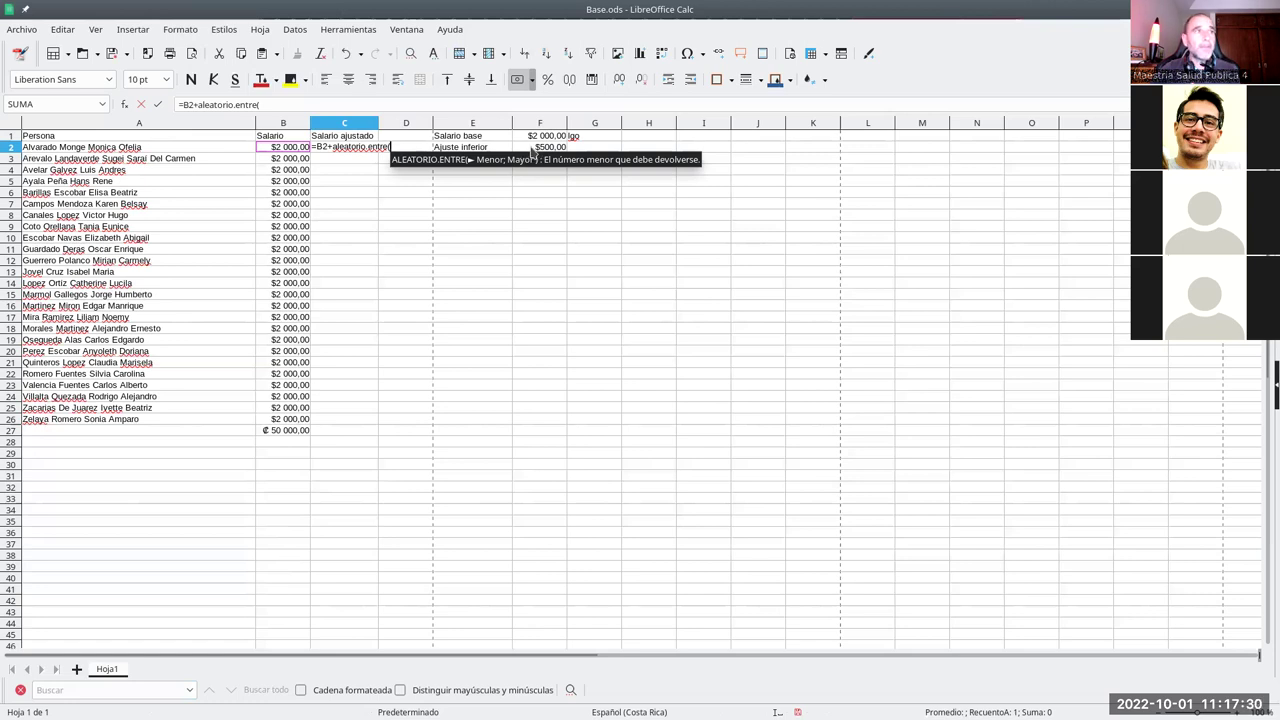
pyautogui.click(533, 150)
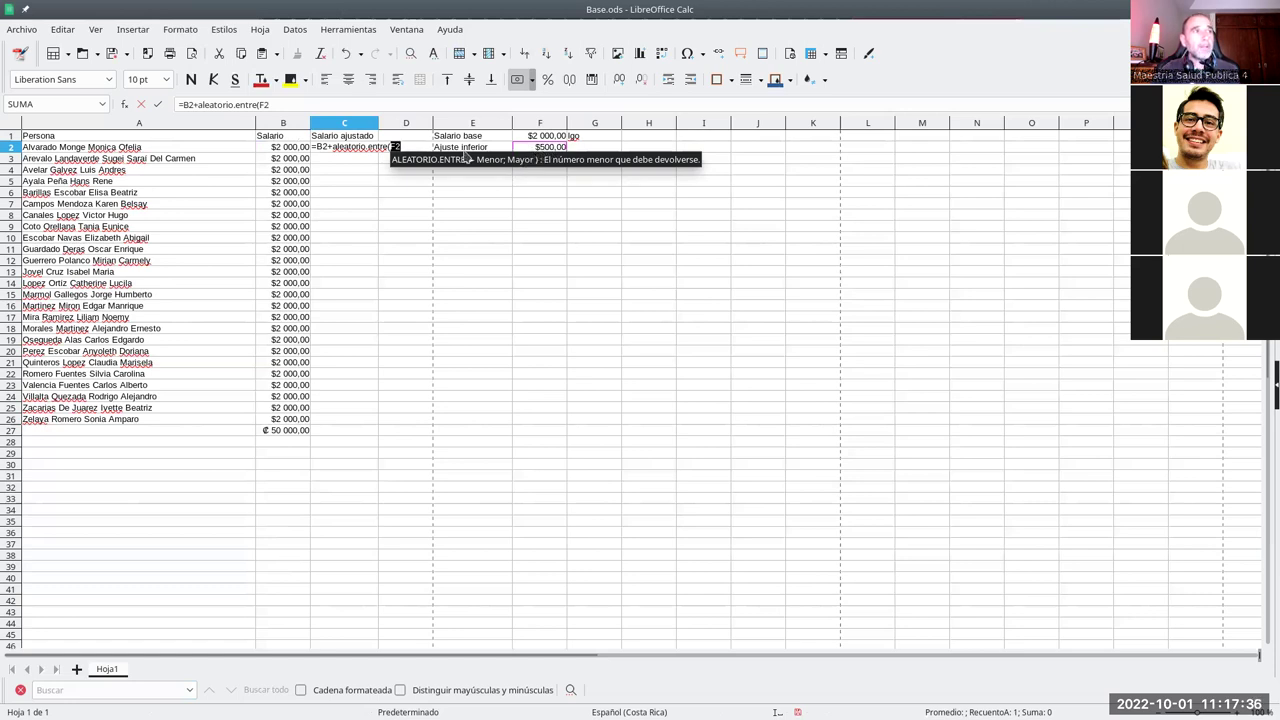
pyautogui.click(421, 147)
pyautogui.write(';')
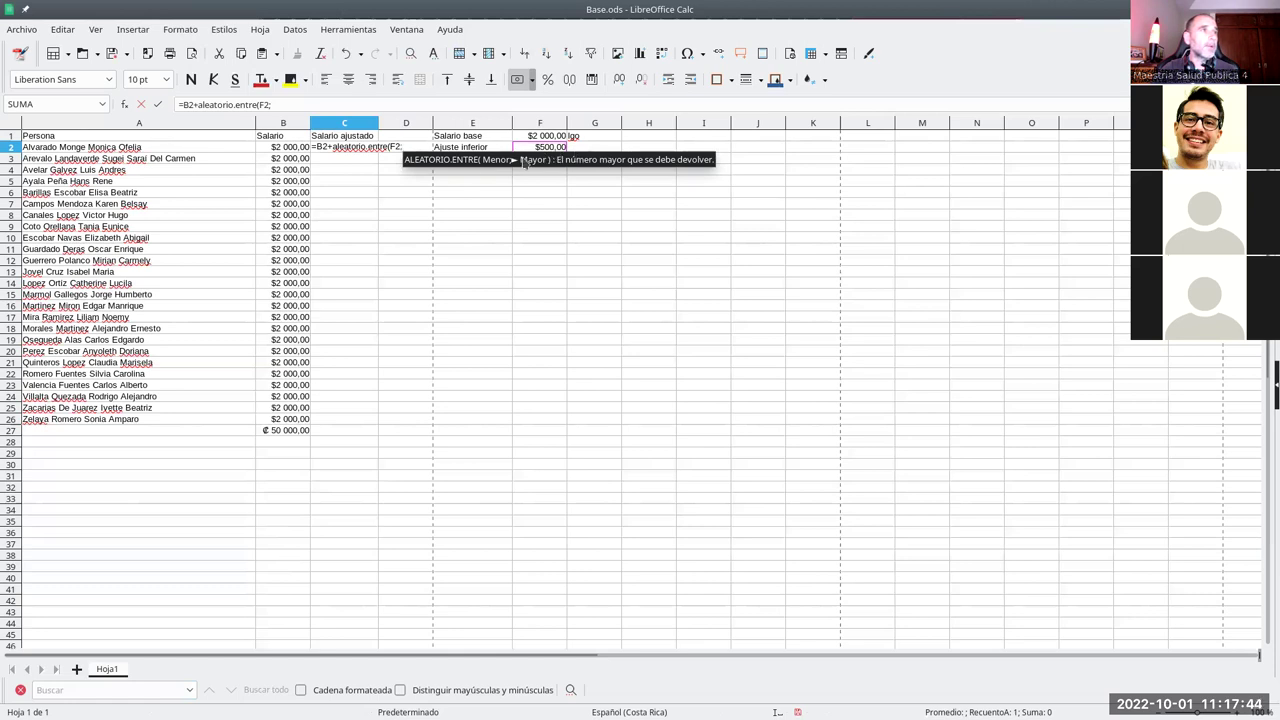
pyautogui.click(550, 173)
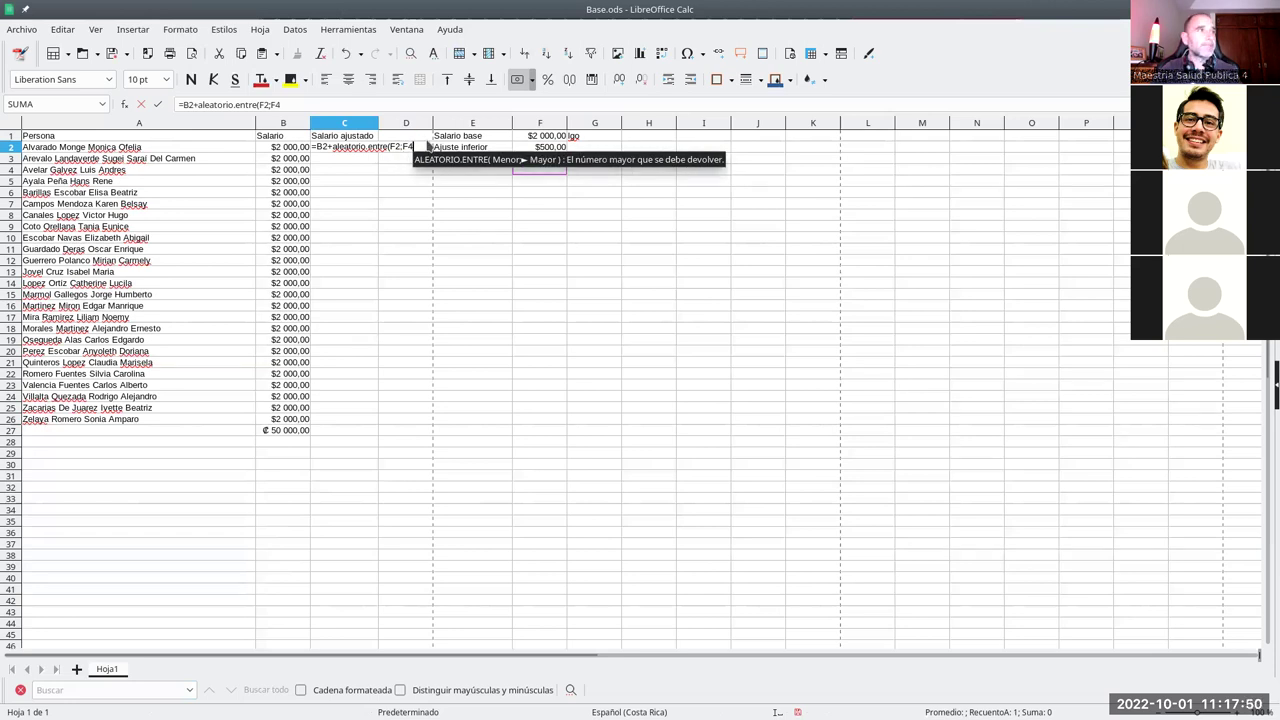
pyautogui.press('Up')
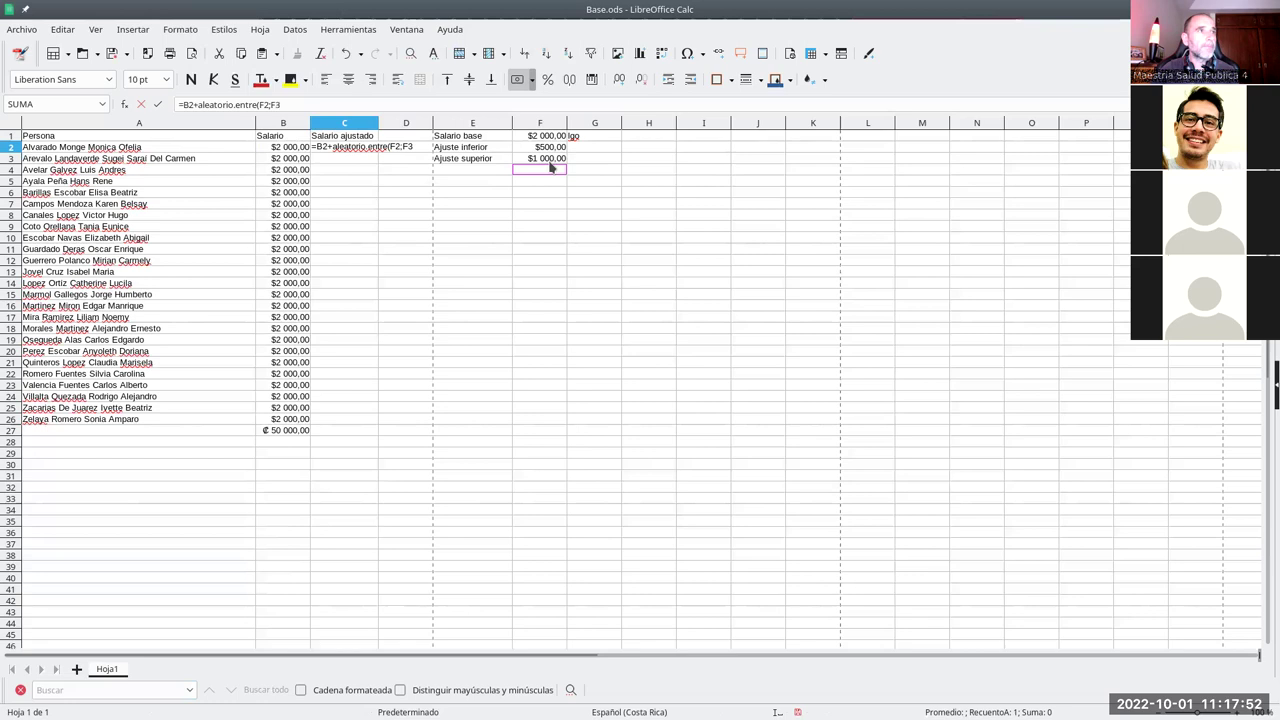
pyautogui.write(')')
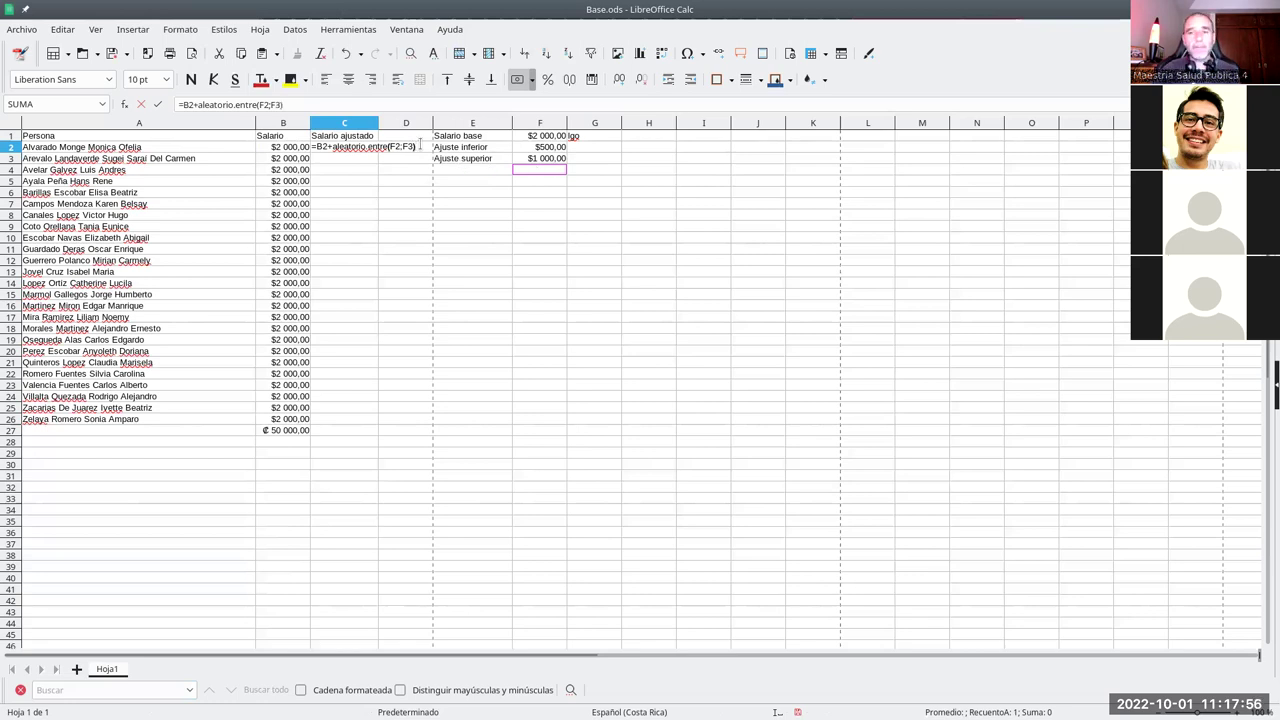
pyautogui.press('Return')
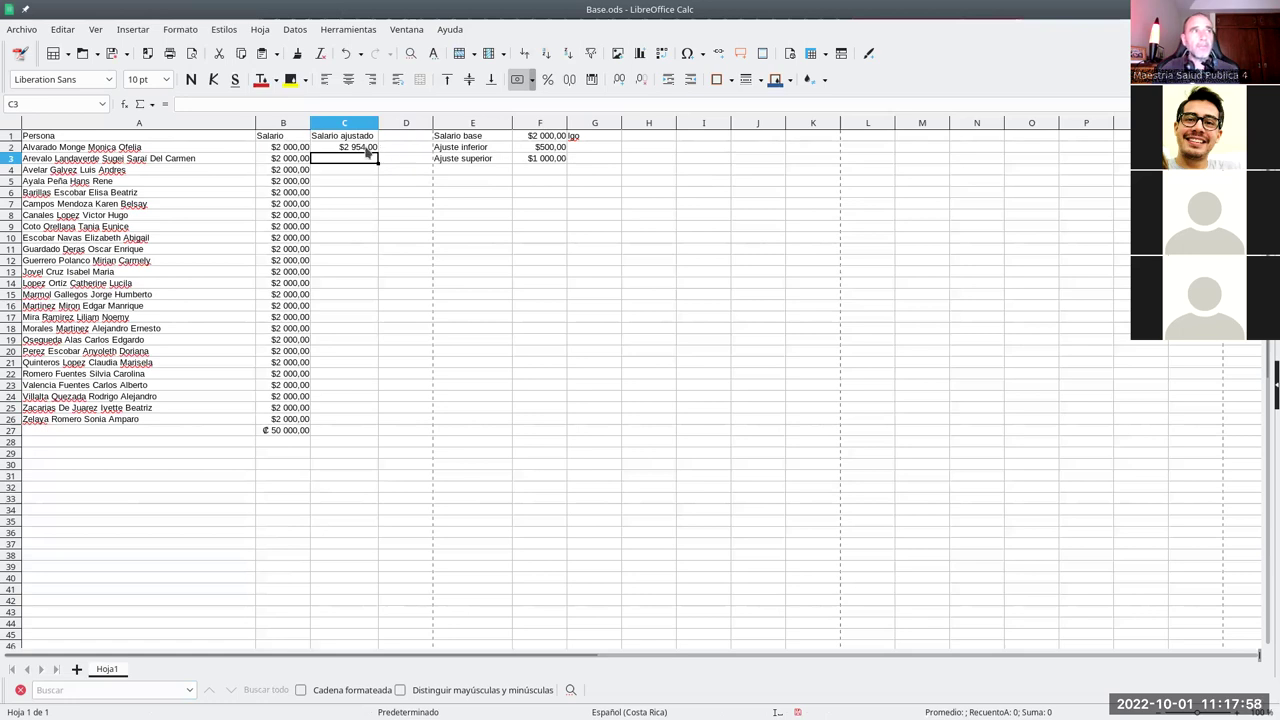
# - Fill C2's random formula down to C26, then inspect the Err:502 in C3 and the shifted references
pyautogui.click(330, 148)
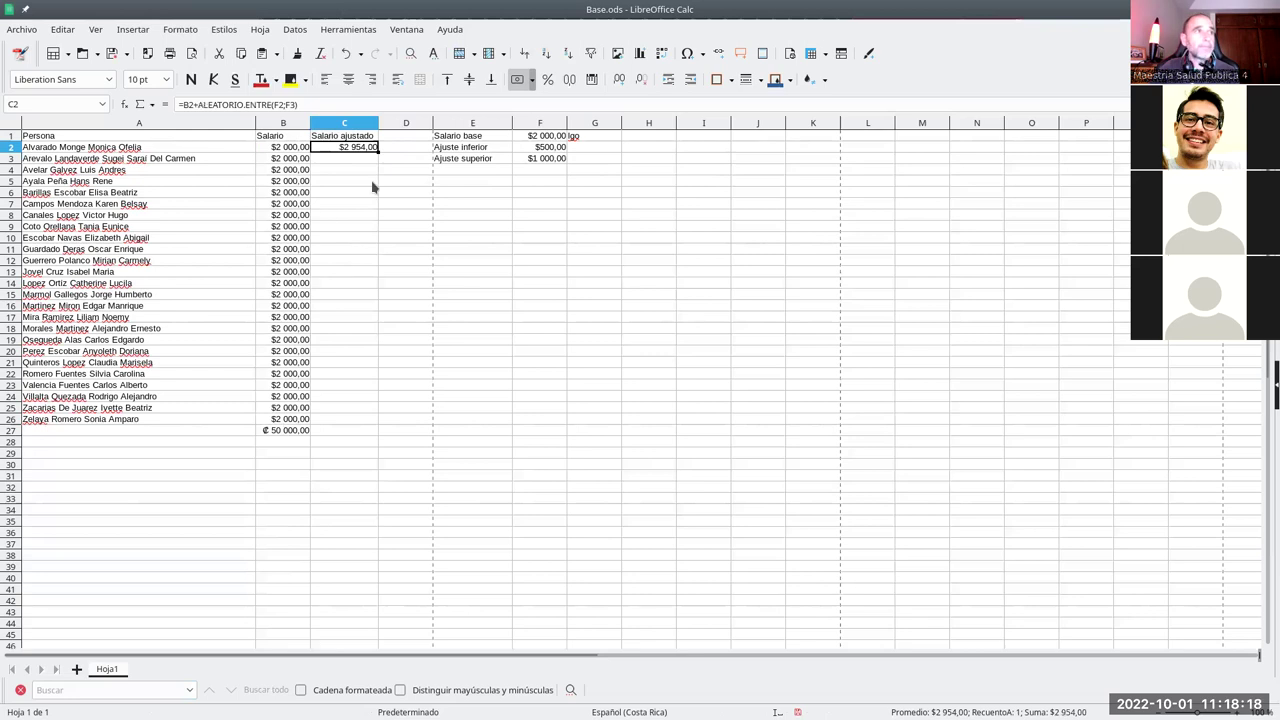
pyautogui.moveTo(372, 193); pyautogui.dragTo(372, 430)
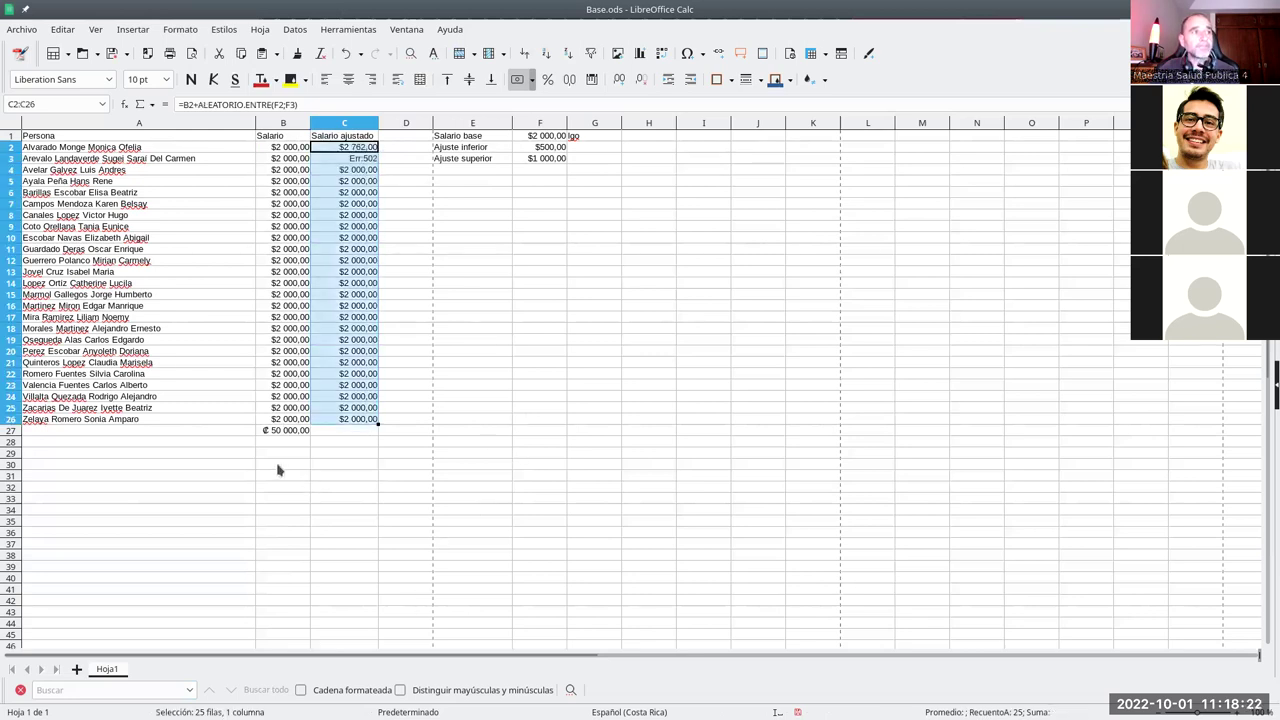
pyautogui.click(369, 160)
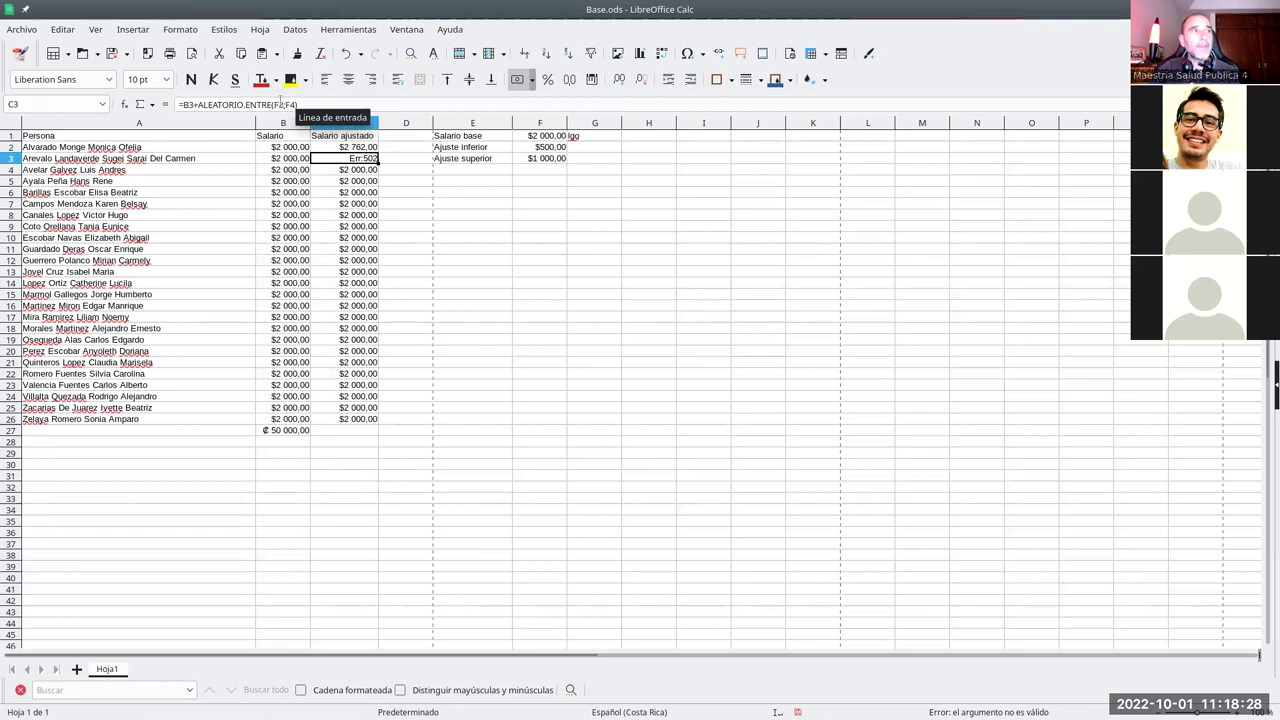
pyautogui.click(362, 171)
pyautogui.click(359, 182)
pyautogui.click(360, 190)
pyautogui.click(359, 162)
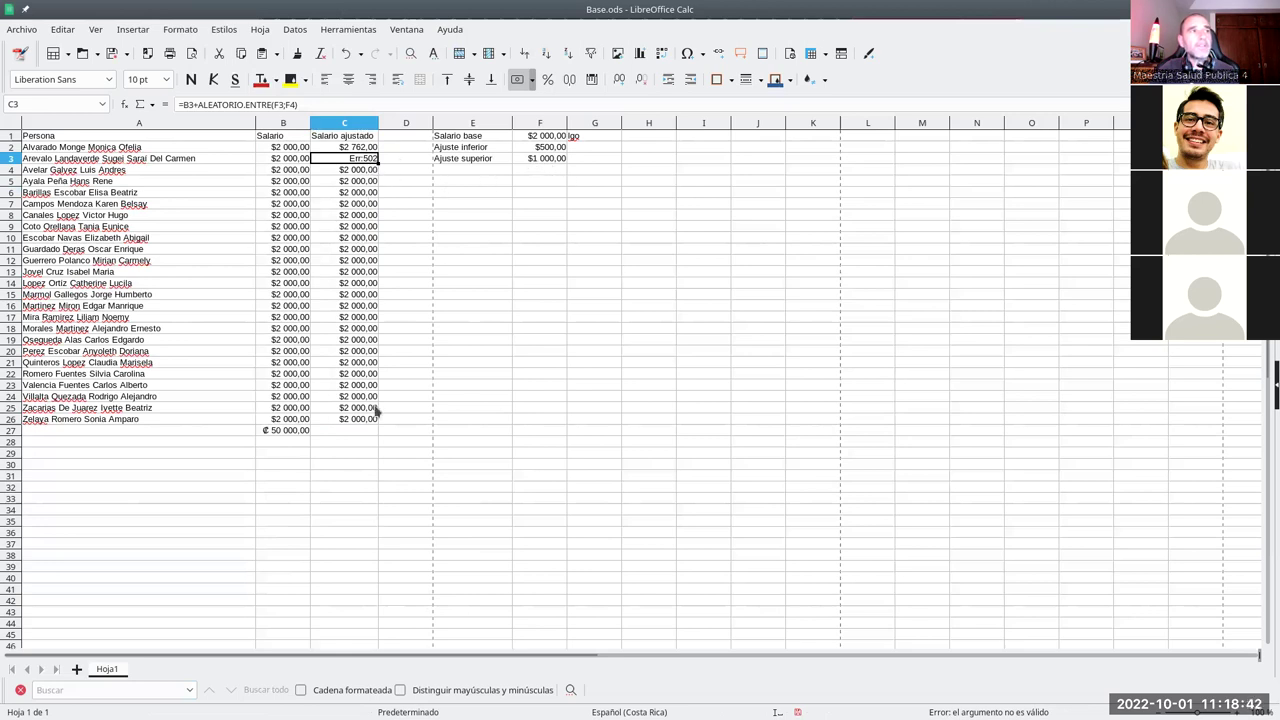
pyautogui.click(366, 180)
pyautogui.click(360, 215)
pyautogui.click(376, 317)
pyautogui.click(362, 147)
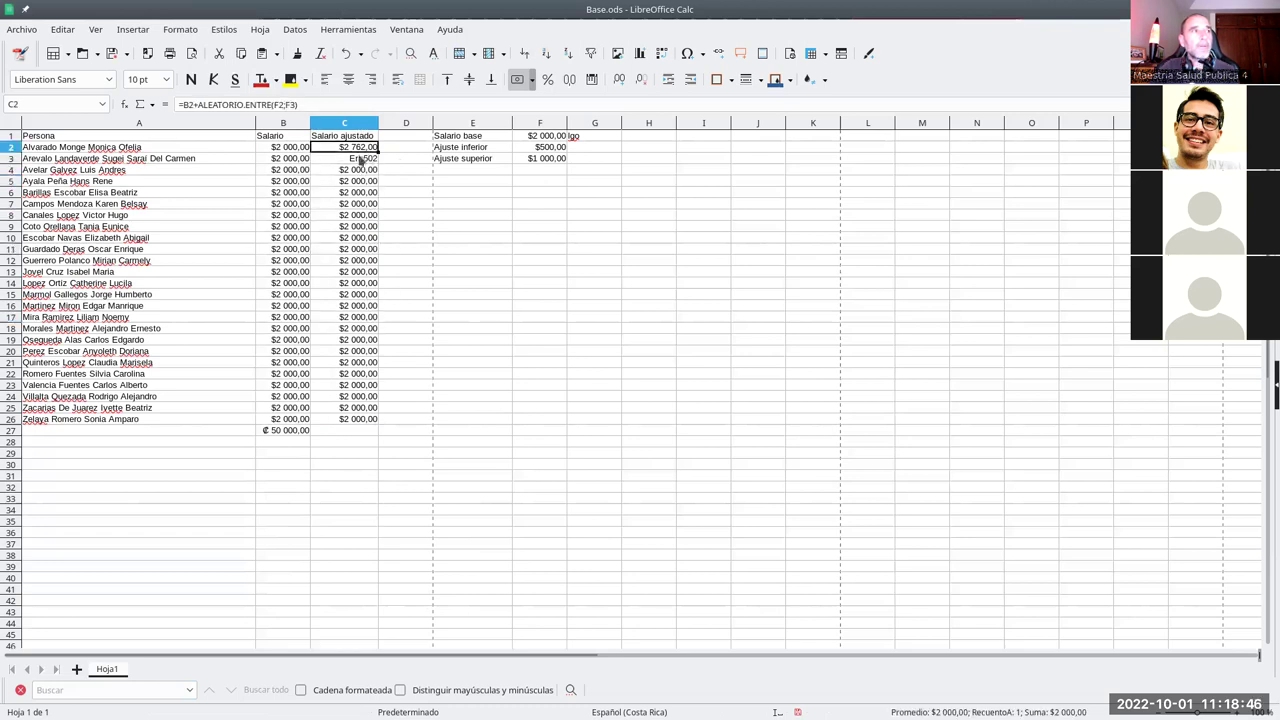
# - Change C2 to =B2+ALEATORIO.ENTRE($F$2;$F$3) and refill it down to C26
pyautogui.click(277, 104)
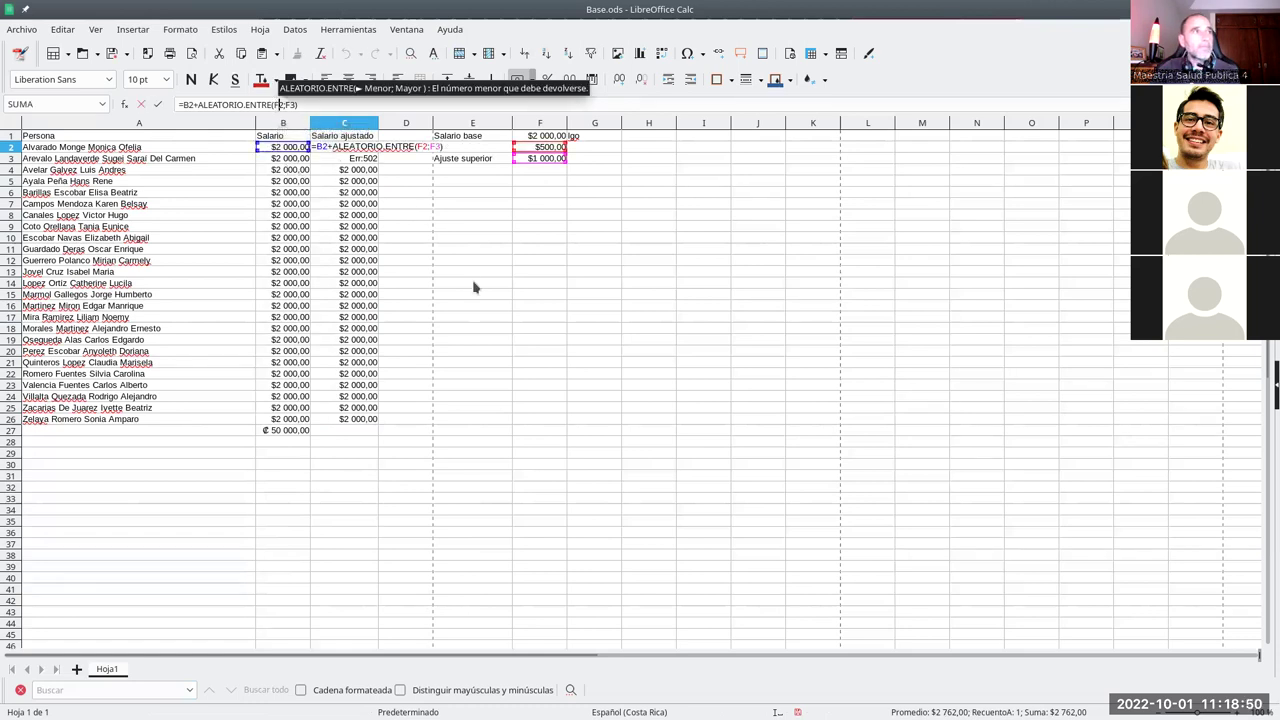
pyautogui.write('$')
pyautogui.press('Right')
pyautogui.press('Right')
pyautogui.press('Right')
pyautogui.write('$')
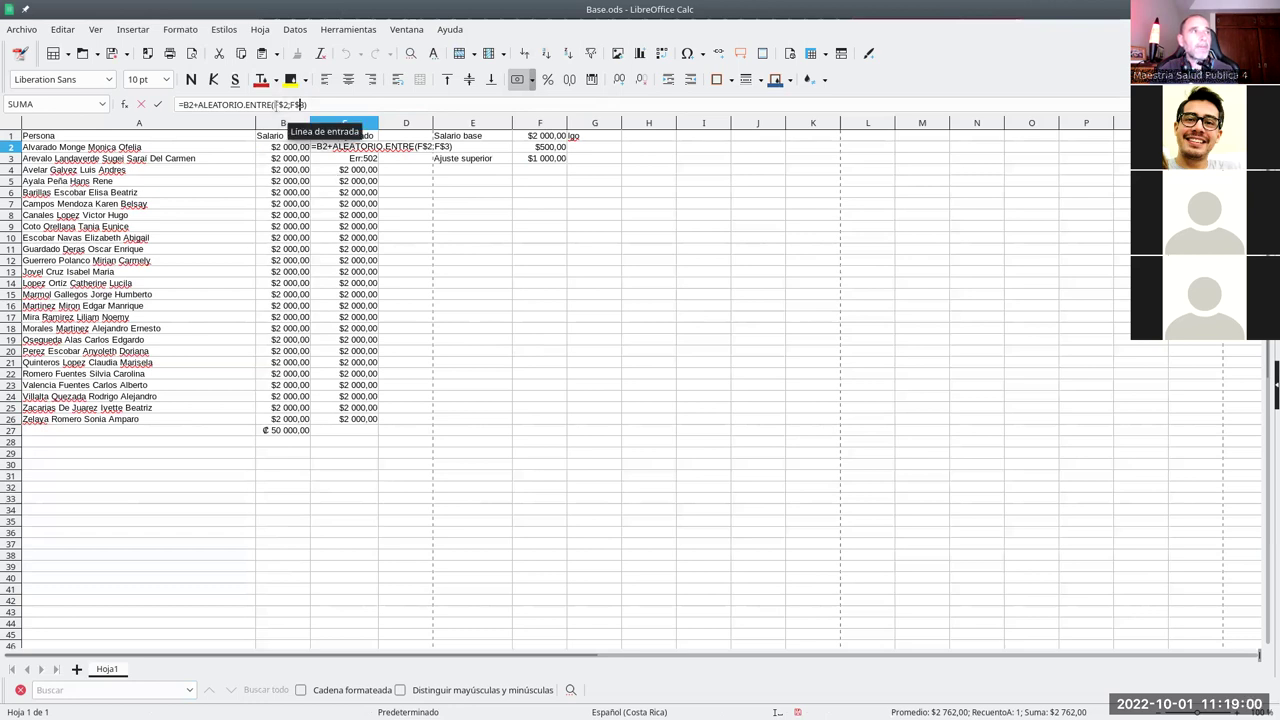
pyautogui.press('Left')
pyautogui.press('Left')
pyautogui.press('Left')
pyautogui.press('Left')
pyautogui.press('Left')
pyautogui.press('Left')
pyautogui.write('$')
pyautogui.press('Right')
pyautogui.press('Right')
pyautogui.press('Right')
pyautogui.press('Right')
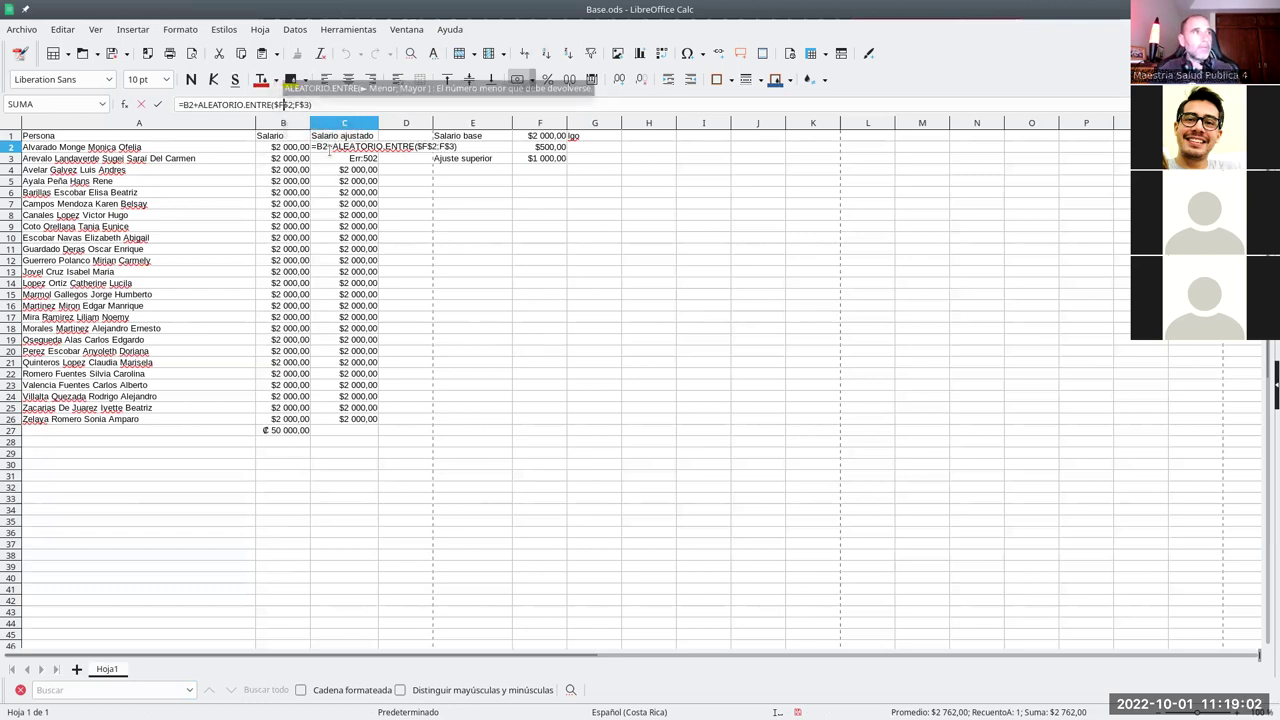
pyautogui.write('$')
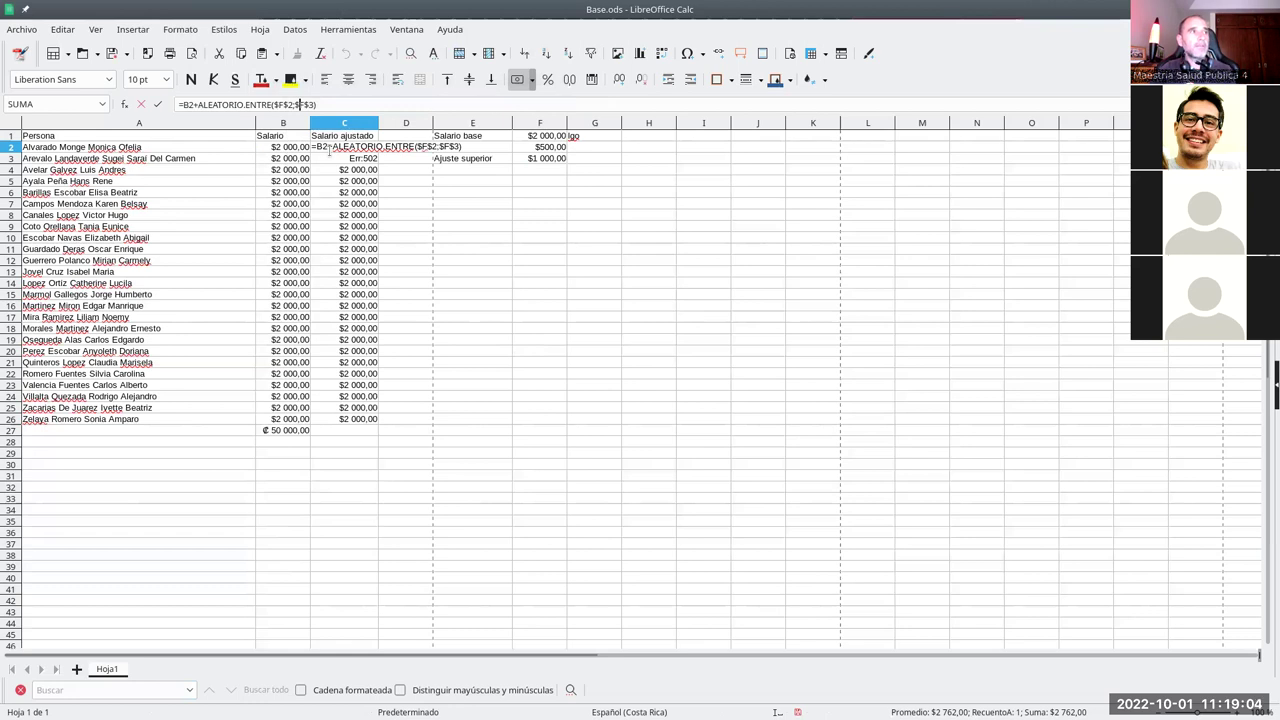
pyautogui.press('Return')
pyautogui.click(344, 147)
pyautogui.doubleClick(344, 147)
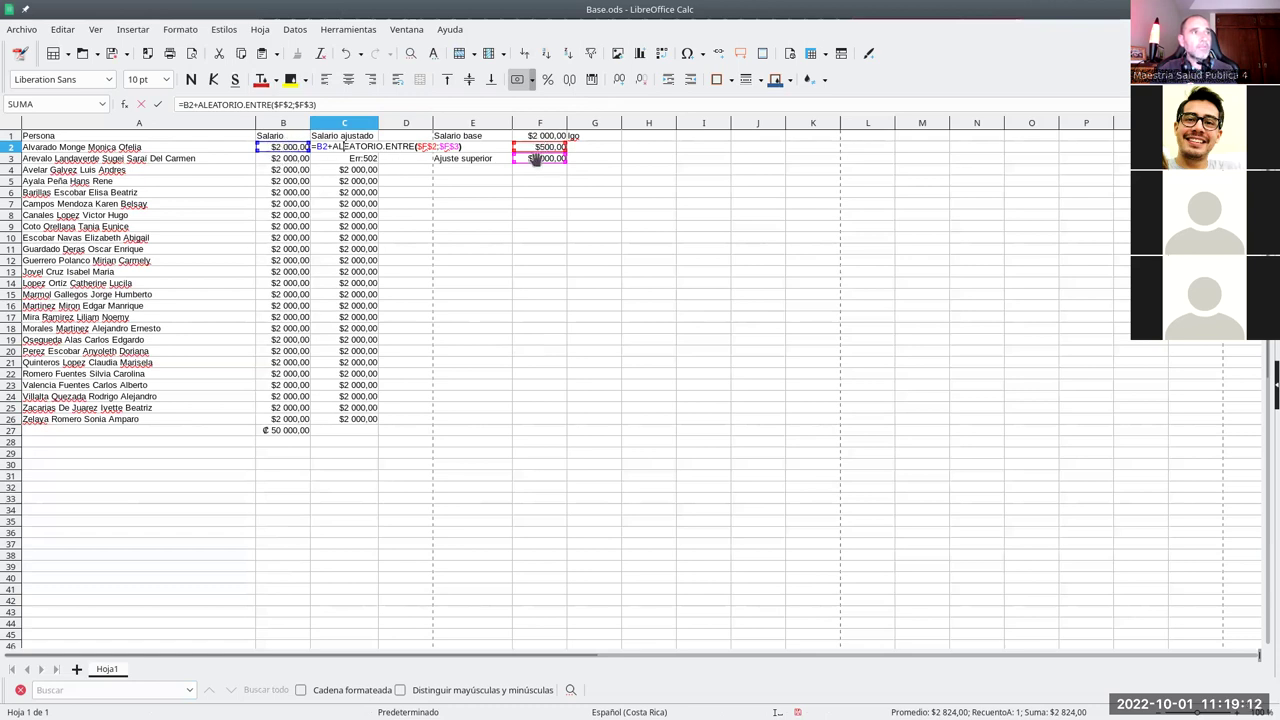
pyautogui.press('Return')
pyautogui.click(376, 150)
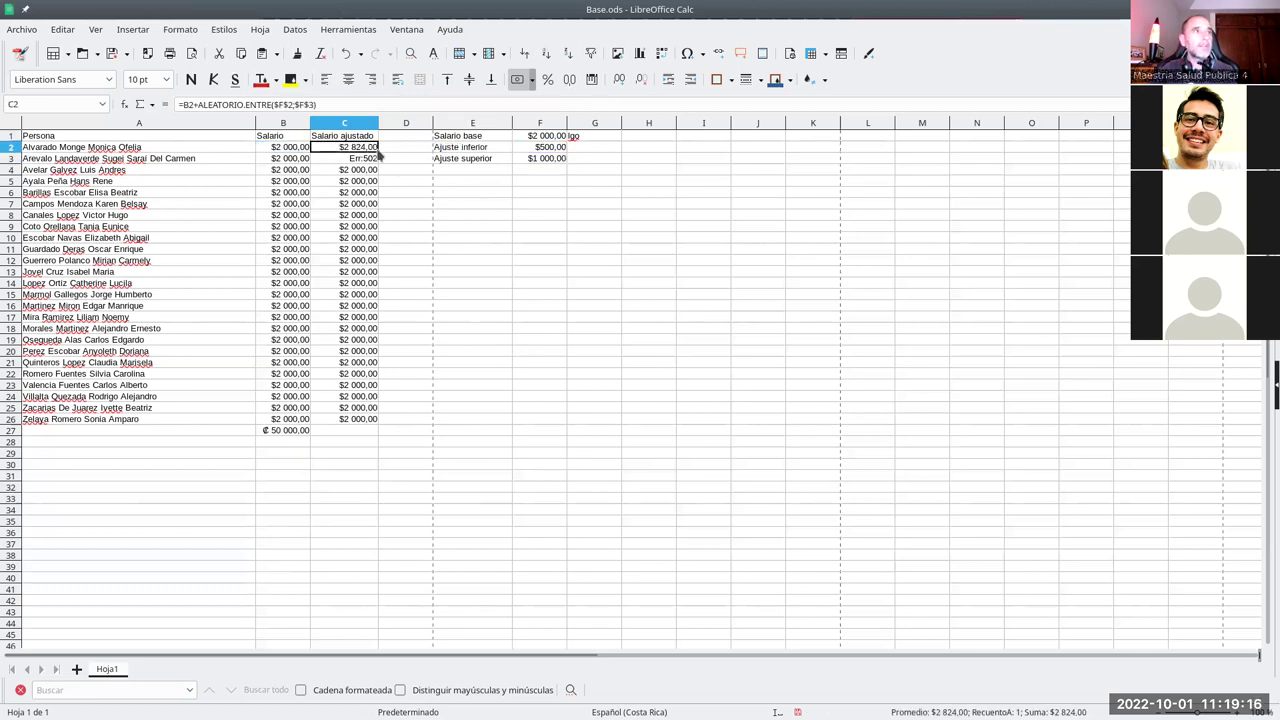
pyautogui.moveTo(380, 151); pyautogui.dragTo(376, 422)
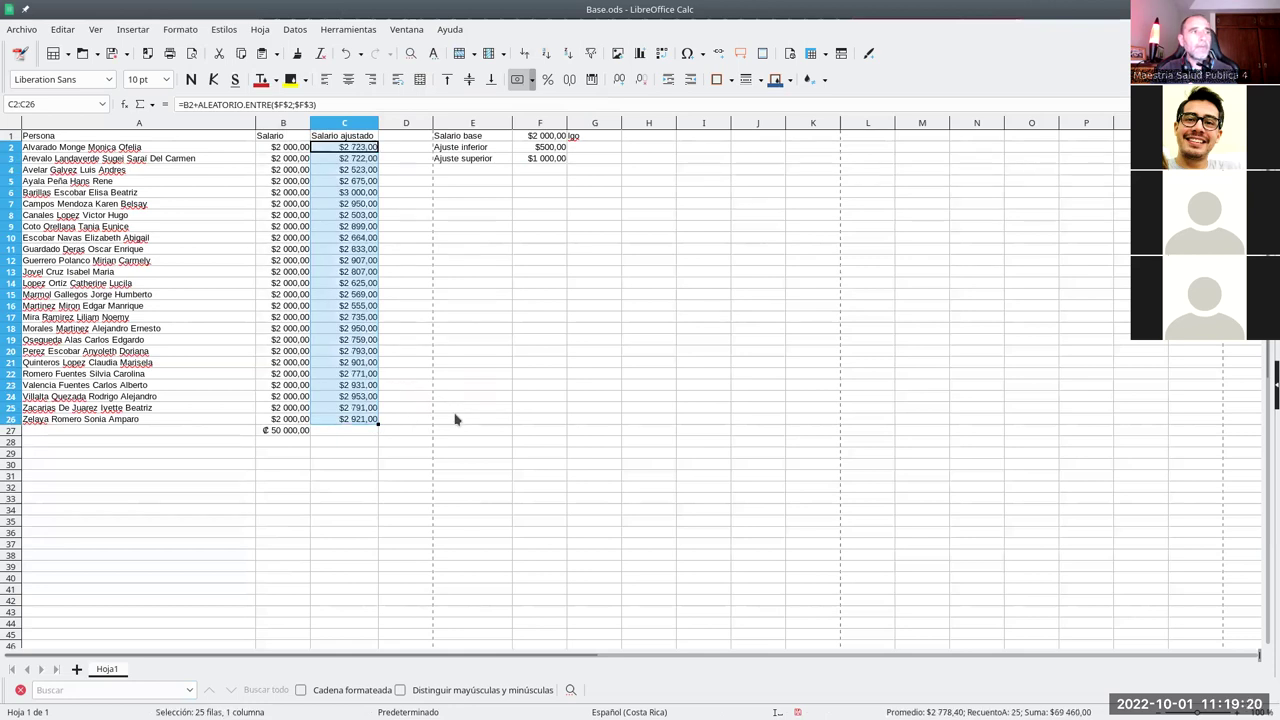
# - Remove the ₡ 50 000,00 total from B27
pyautogui.click(414, 330)
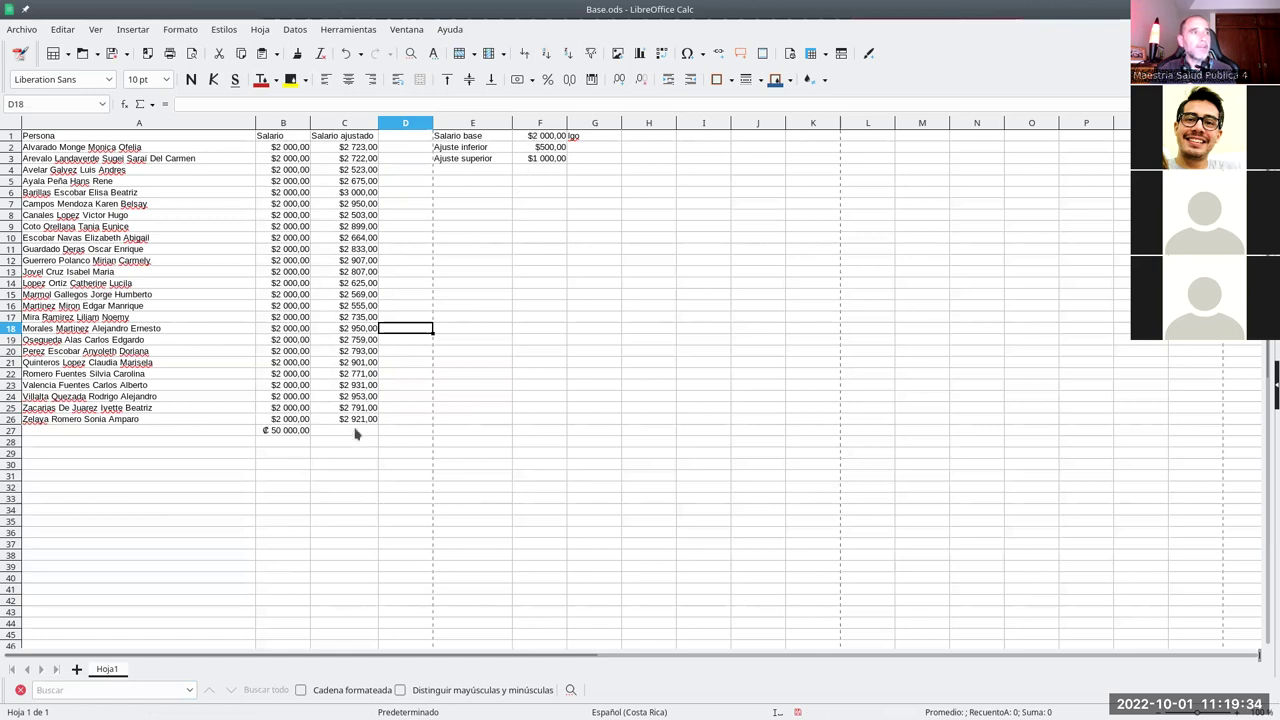
pyautogui.click(307, 442)
pyautogui.click(297, 431)
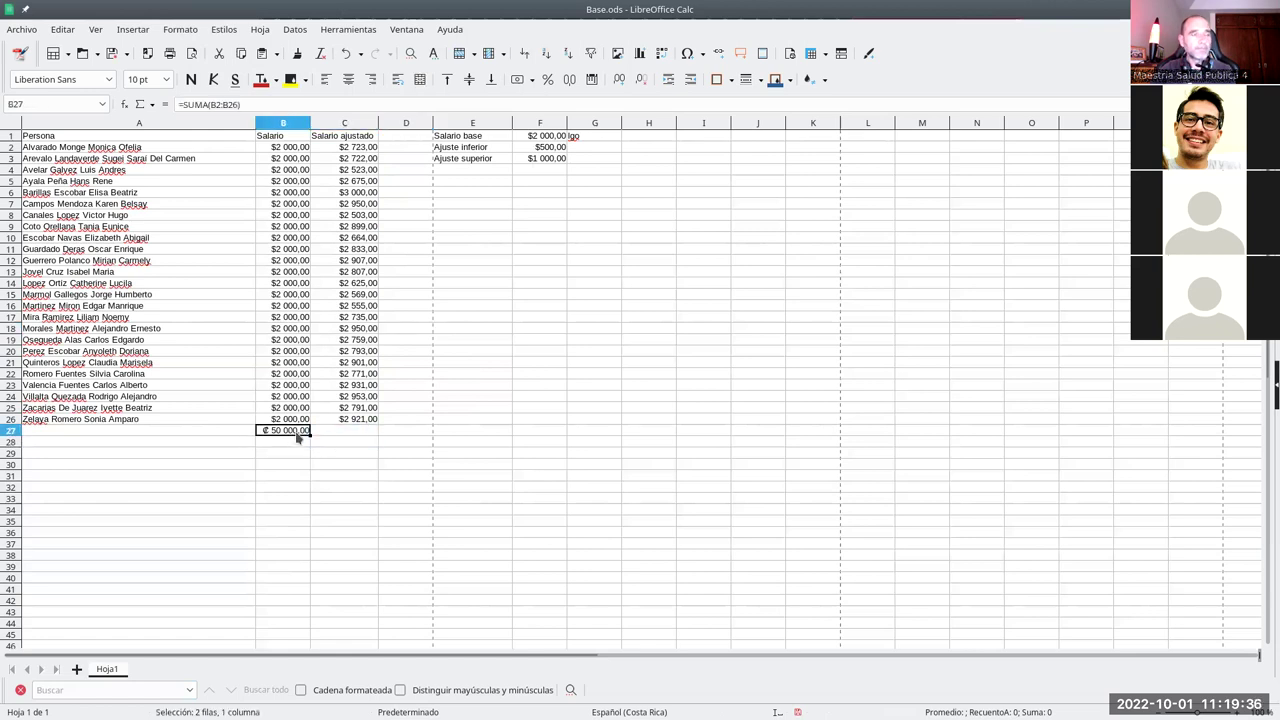
pyautogui.hotkey('ctrl', '1')
pyautogui.press('Return')
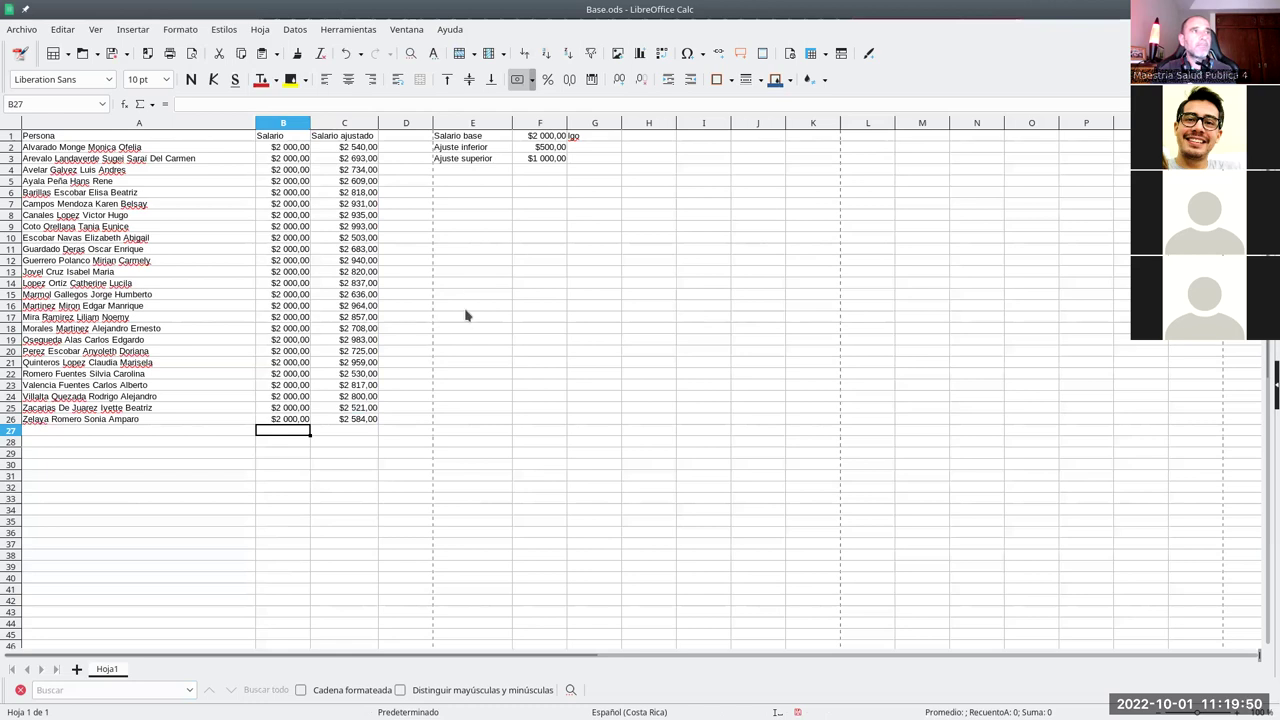
pyautogui.click(418, 240)
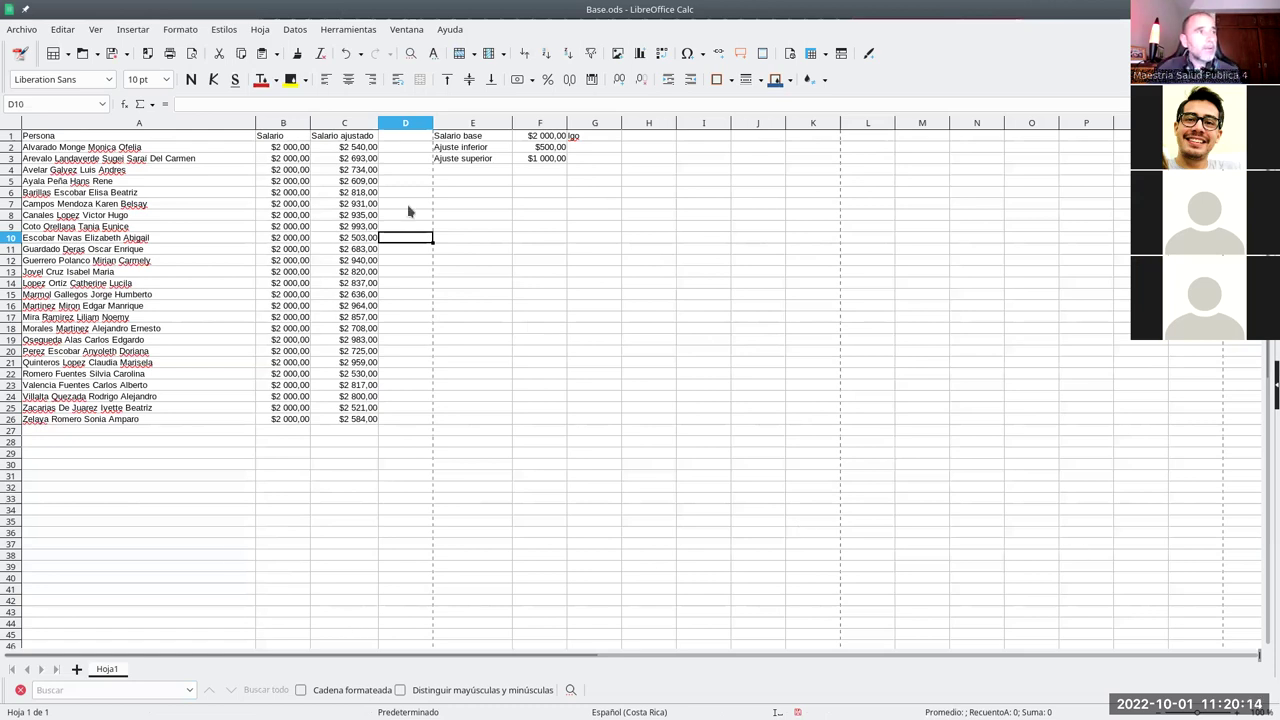
# - Clear the test text lgo from G1
pyautogui.click(356, 226)
pyautogui.click(497, 227)
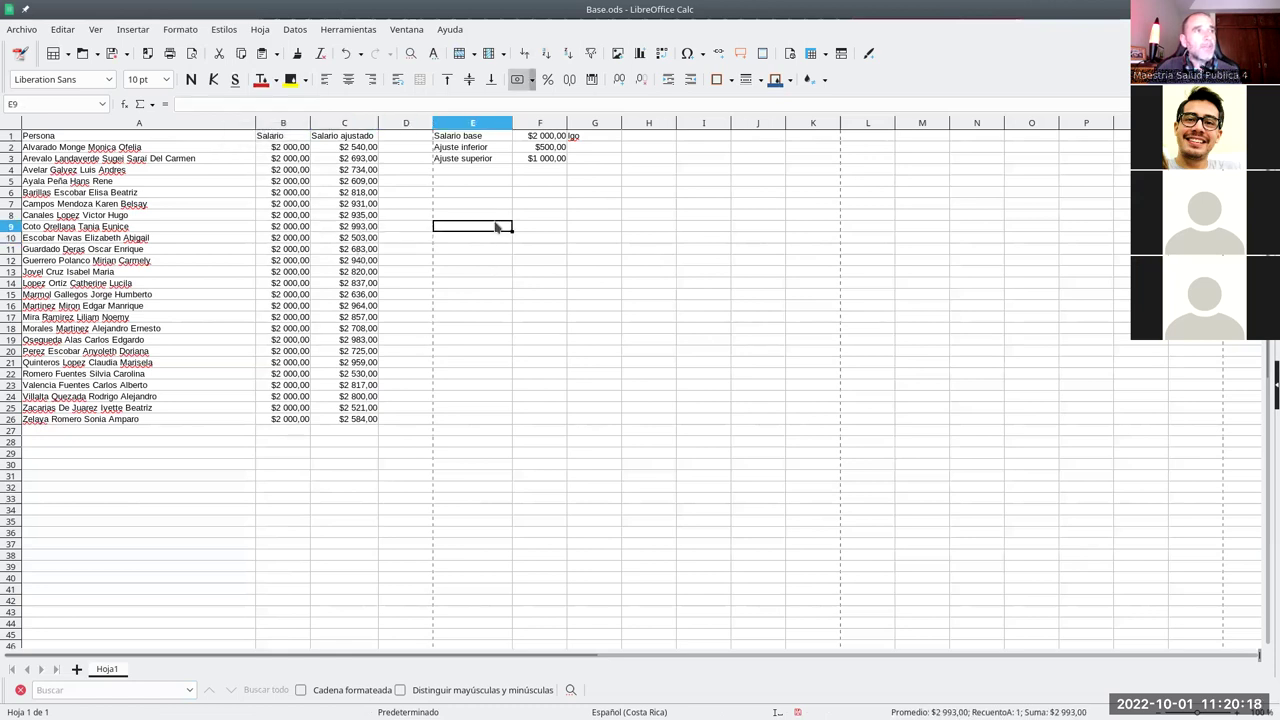
pyautogui.click(579, 139)
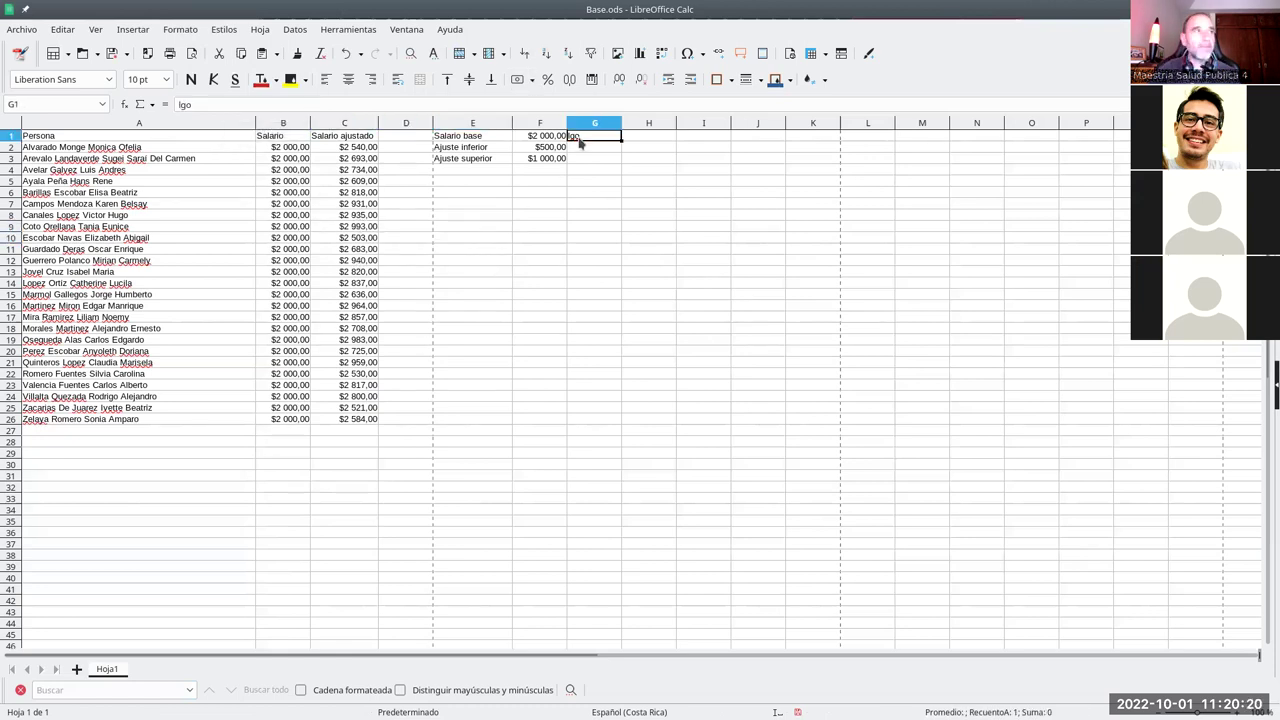
pyautogui.press('BackSpace')
pyautogui.click(640, 453)
pyautogui.click(409, 193)
pyautogui.click(396, 159)
pyautogui.click(446, 183)
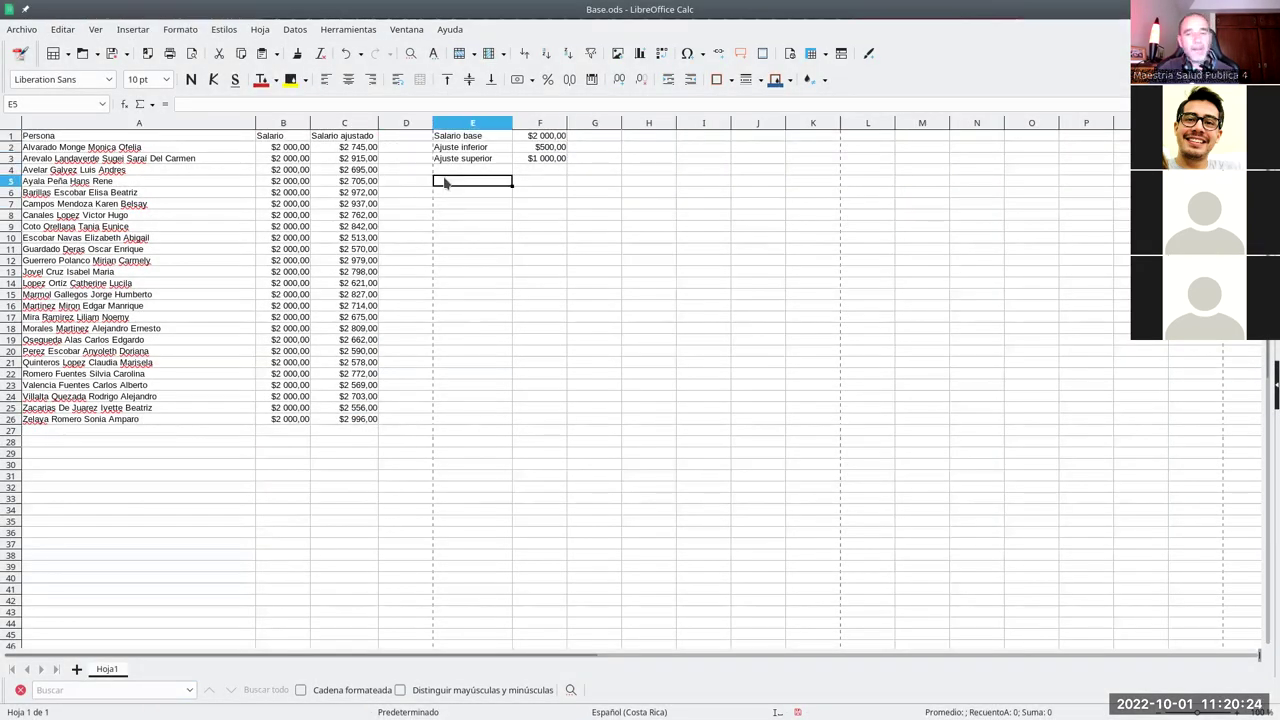
# - Fill E5 through E9 with the autocompleted label 'Ajuste inferior'
pyautogui.write('ajuste inferior')
pyautogui.press('Return')
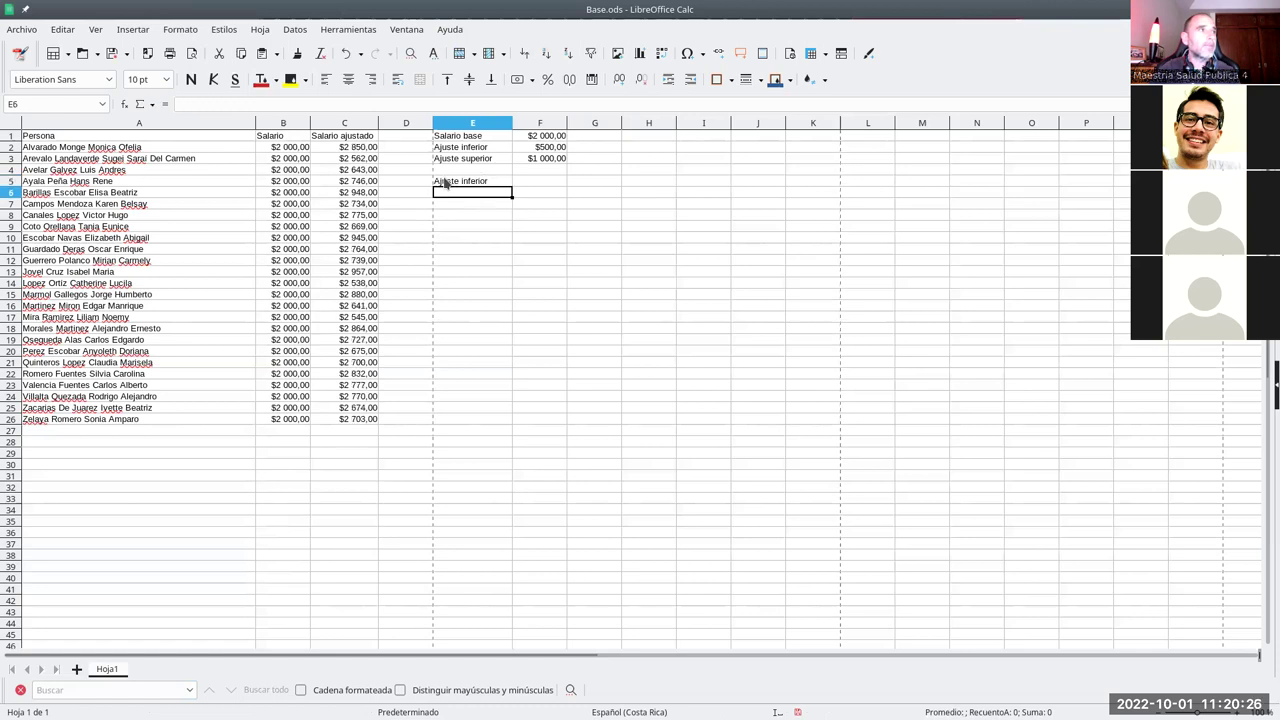
pyautogui.write('a')
pyautogui.press('Return')
pyautogui.write('a')
pyautogui.press('Return')
pyautogui.write('a')
pyautogui.press('Return')
pyautogui.write('a')
pyautogui.press('Return')
# - Empty E5:E9 again, then select Persona A1:A26 together with Salario ajustado C1:C26
pyautogui.moveTo(446, 183); pyautogui.dragTo(461, 235)
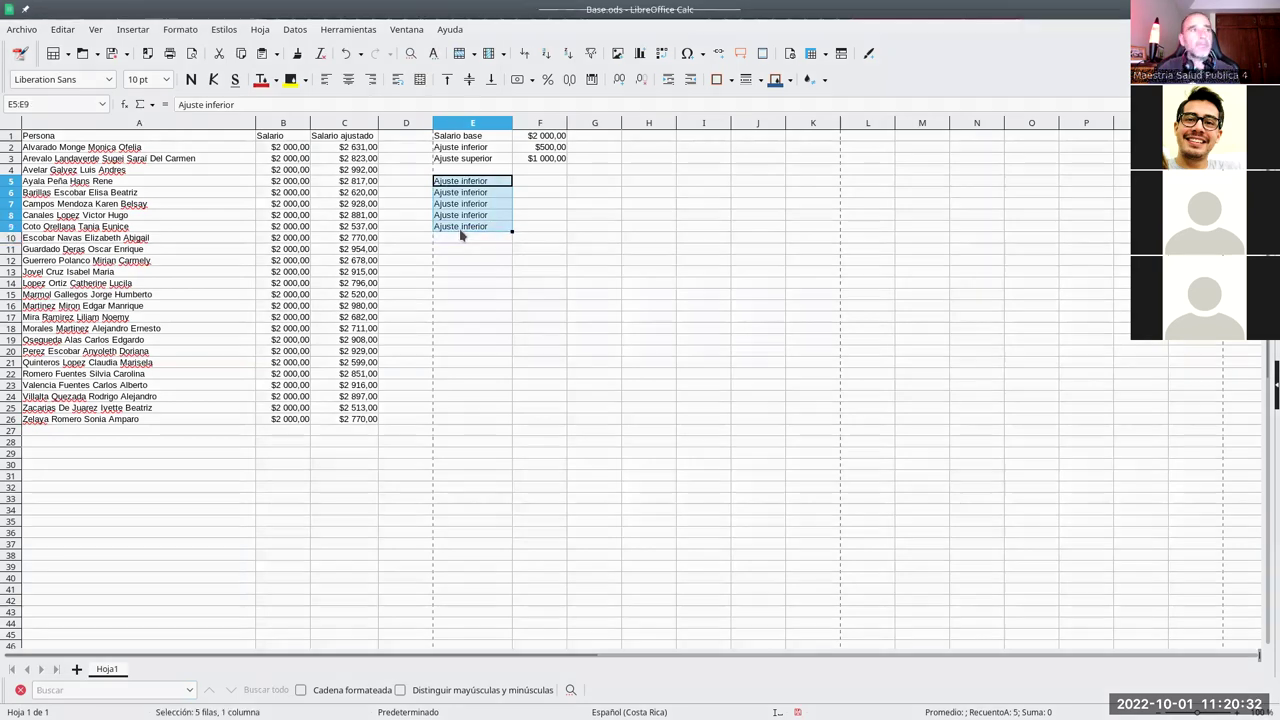
pyautogui.press('BackSpace')
pyautogui.click(642, 452)
pyautogui.click(470, 272)
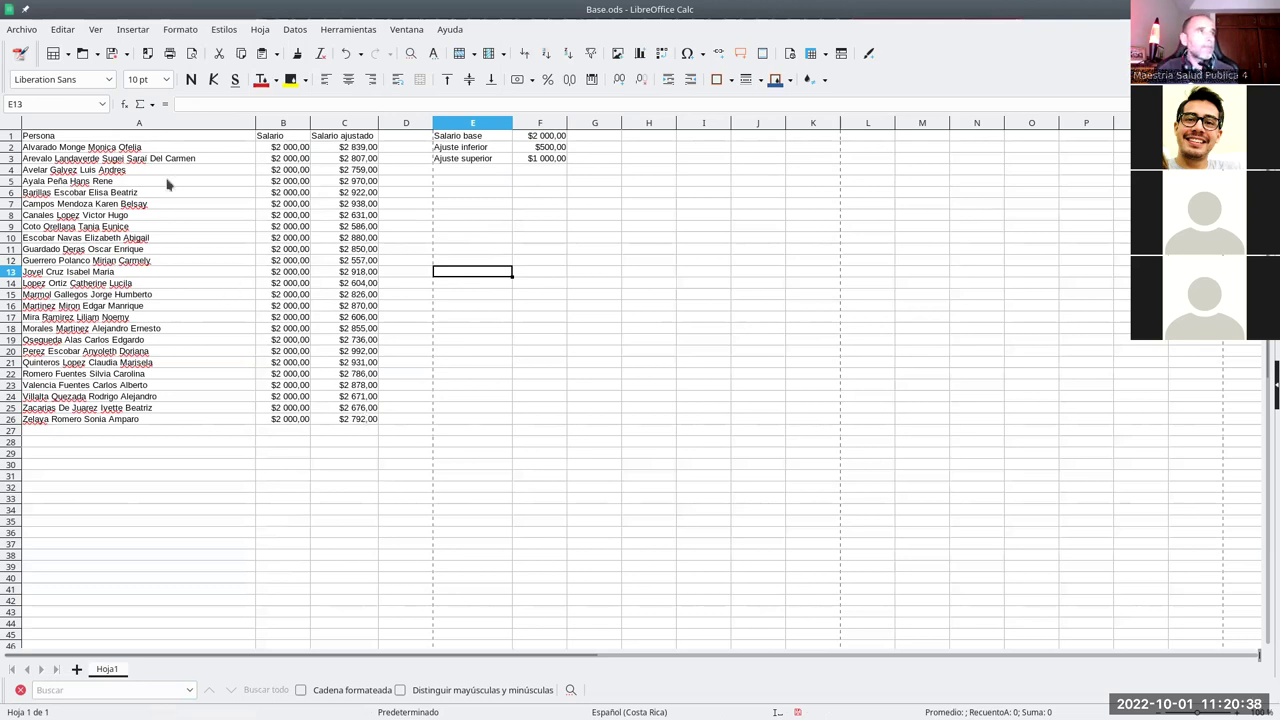
pyautogui.moveTo(143, 136); pyautogui.dragTo(126, 422)
pyautogui.moveTo(372, 140); pyautogui.dragTo(358, 423)
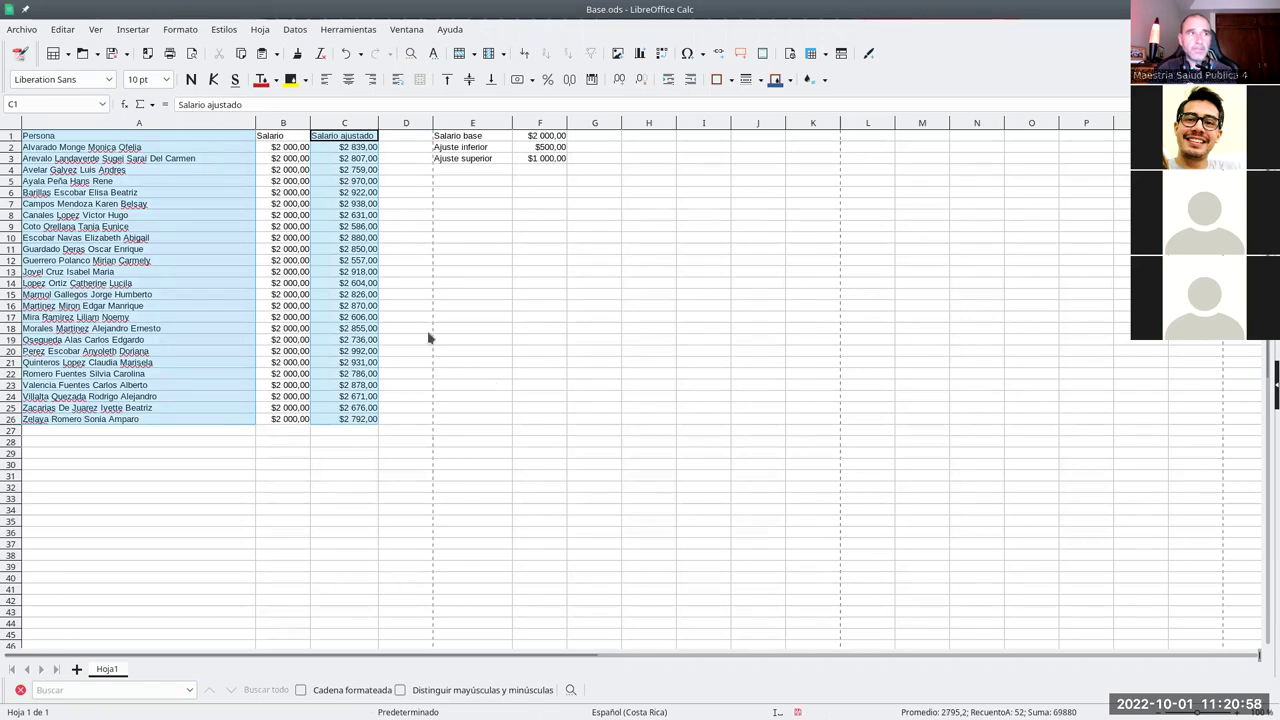
# - Build a scattered multi-cell selection (A3, C5, B17:B18, C19, C24, A25), then clear it
pyautogui.click(450, 250)
pyautogui.keyDown('ctrl'); pyautogui.click(160, 160); pyautogui.keyUp('ctrl')
pyautogui.keyDown('ctrl'); pyautogui.click(305, 192); pyautogui.keyUp('ctrl')
pyautogui.keyDown('ctrl'); pyautogui.click(212, 238); pyautogui.keyUp('ctrl')
pyautogui.keyDown('ctrl'); pyautogui.click(365, 226); pyautogui.keyUp('ctrl')
pyautogui.keyDown('ctrl'); pyautogui.click(375, 182); pyautogui.keyUp('ctrl')
pyautogui.keyDown('ctrl'); pyautogui.click(360, 283); pyautogui.keyUp('ctrl')
pyautogui.keyDown('ctrl'); pyautogui.click(245, 294); pyautogui.keyUp('ctrl')
pyautogui.moveTo(298, 317); pyautogui.dragTo(300, 328)
pyautogui.keyDown('ctrl'); pyautogui.click(347, 340); pyautogui.keyUp('ctrl')
pyautogui.keyDown('ctrl'); pyautogui.click(360, 396); pyautogui.keyUp('ctrl')
pyautogui.keyDown('ctrl'); pyautogui.click(206, 412); pyautogui.keyUp('ctrl')
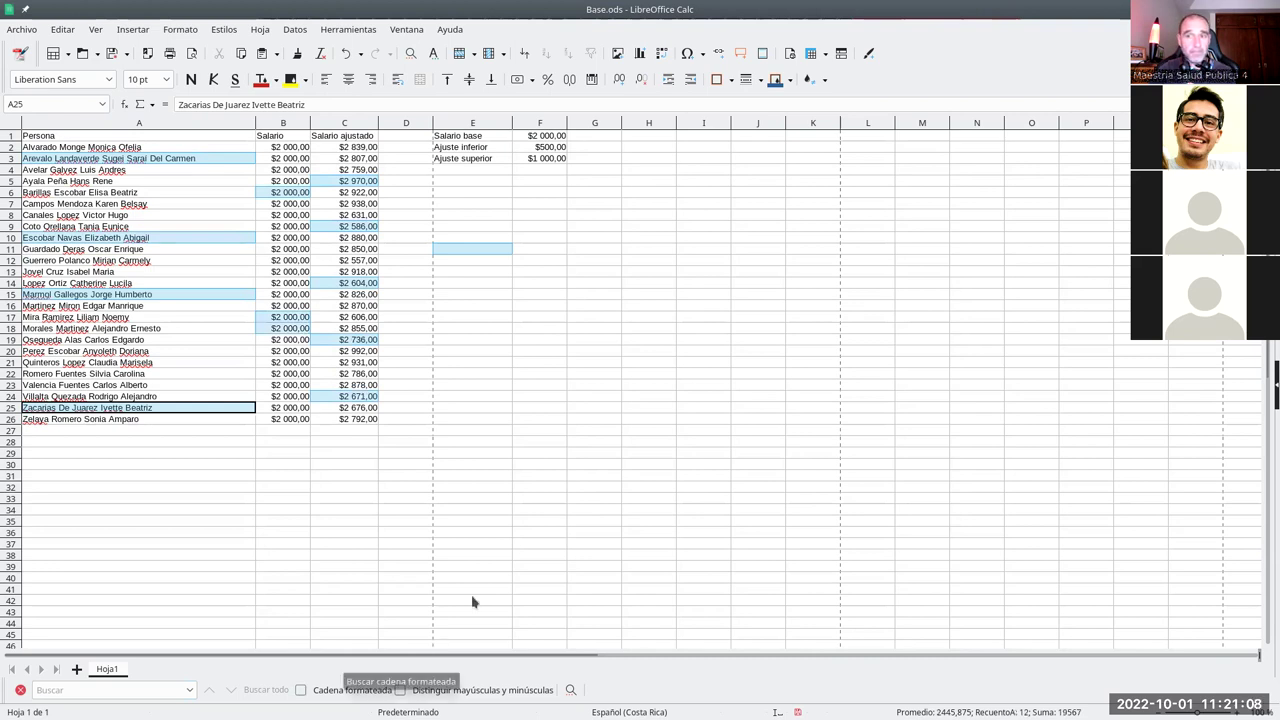
pyautogui.click(410, 397)
# - Select A1:A26 plus C1:C26 and copy them
pyautogui.moveTo(205, 141); pyautogui.dragTo(171, 426)
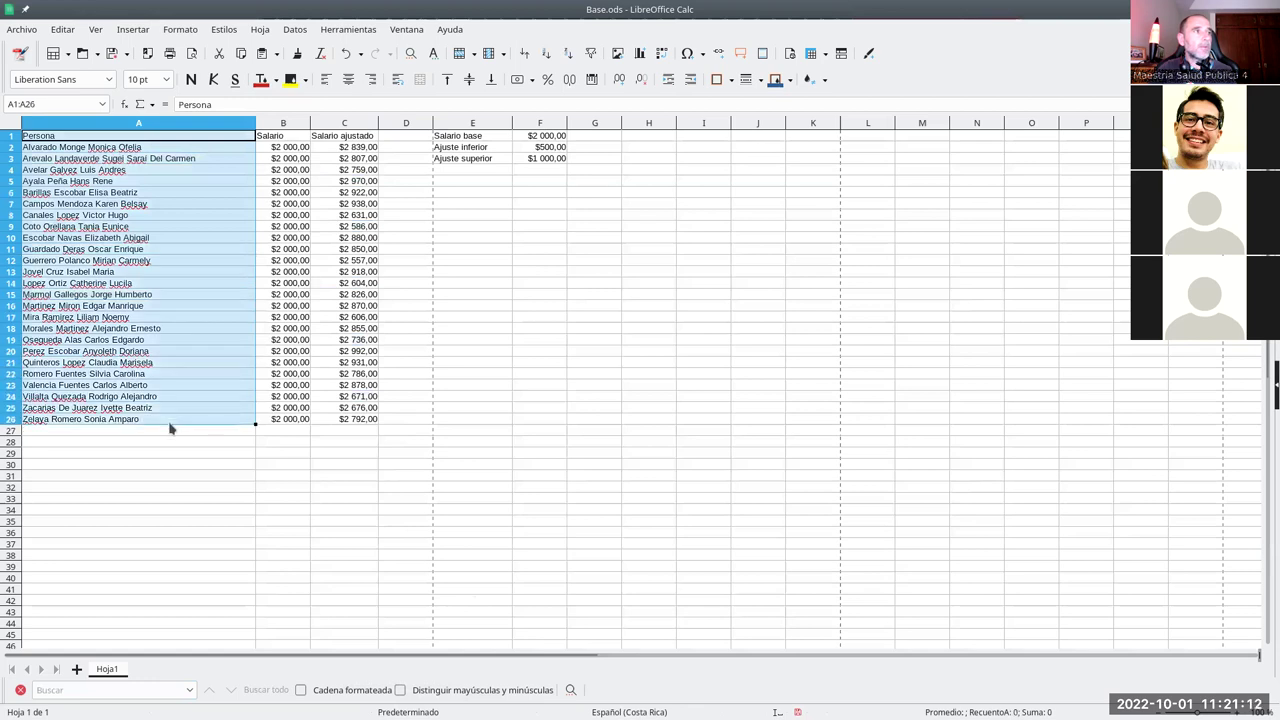
pyautogui.moveTo(363, 140); pyautogui.dragTo(361, 423)
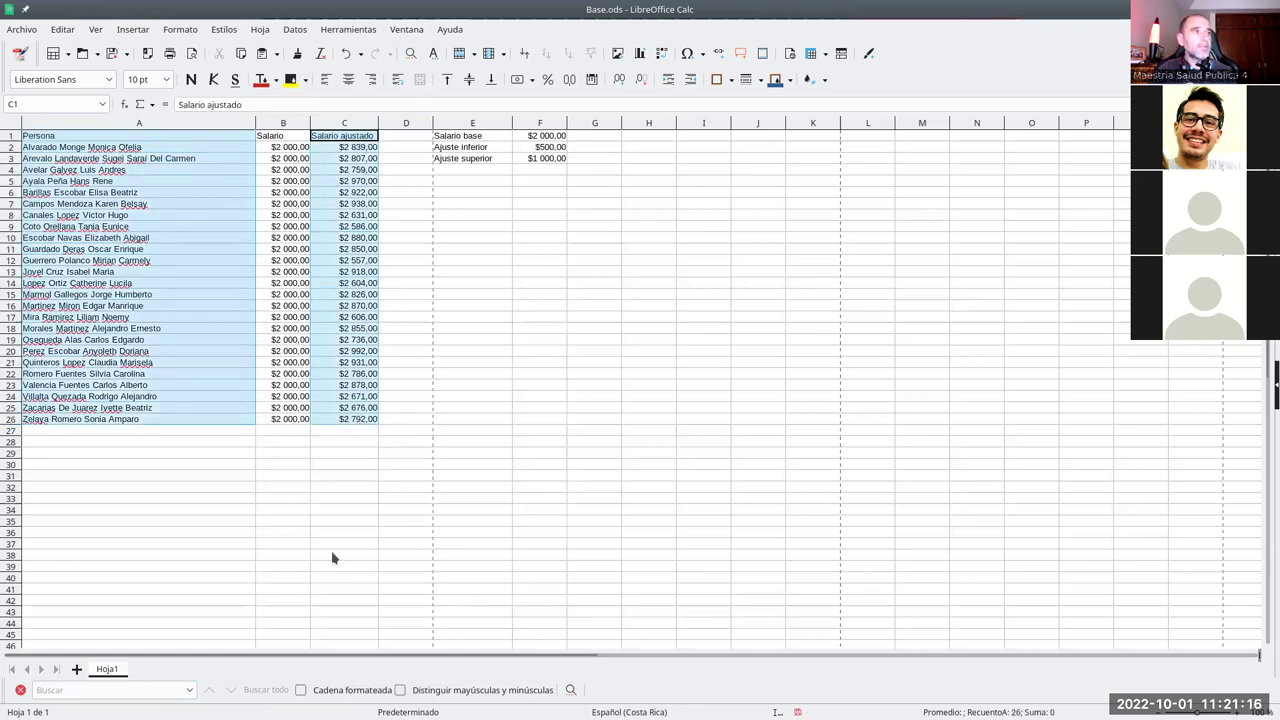
pyautogui.rightClick(342, 330)
pyautogui.click(355, 334)
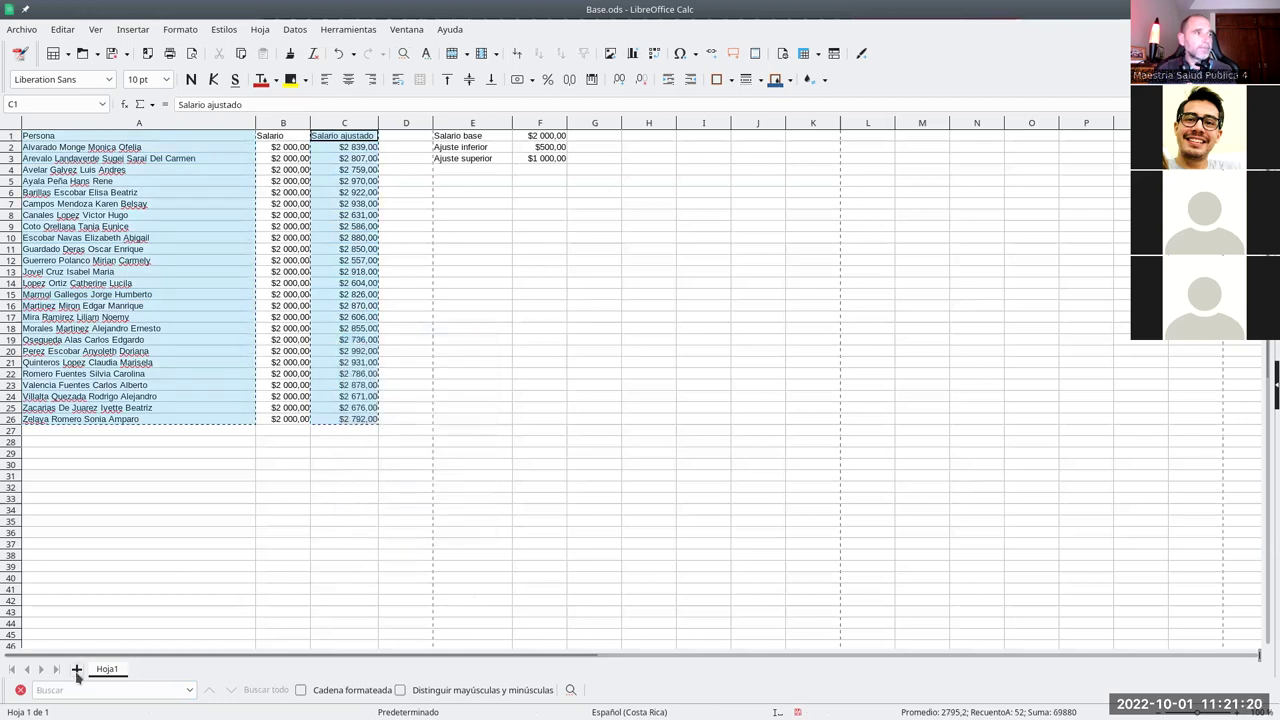
pyautogui.click(76, 670)
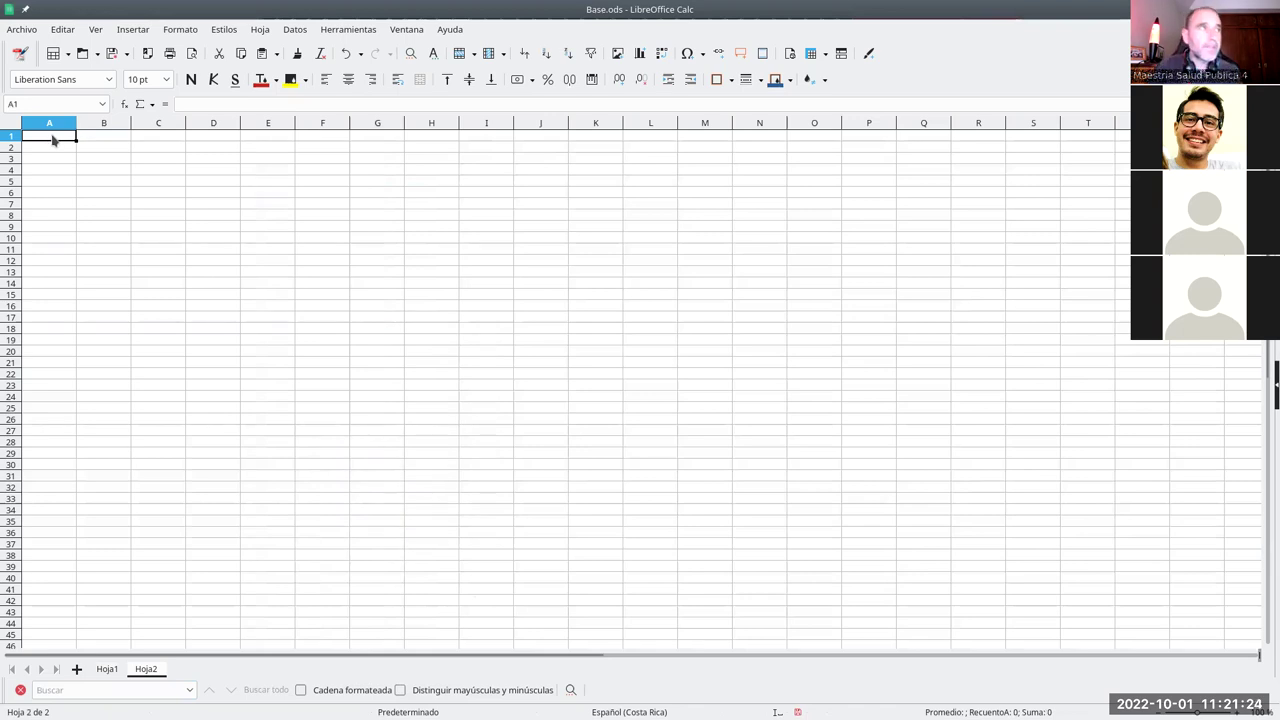
pyautogui.rightClick(52, 137)
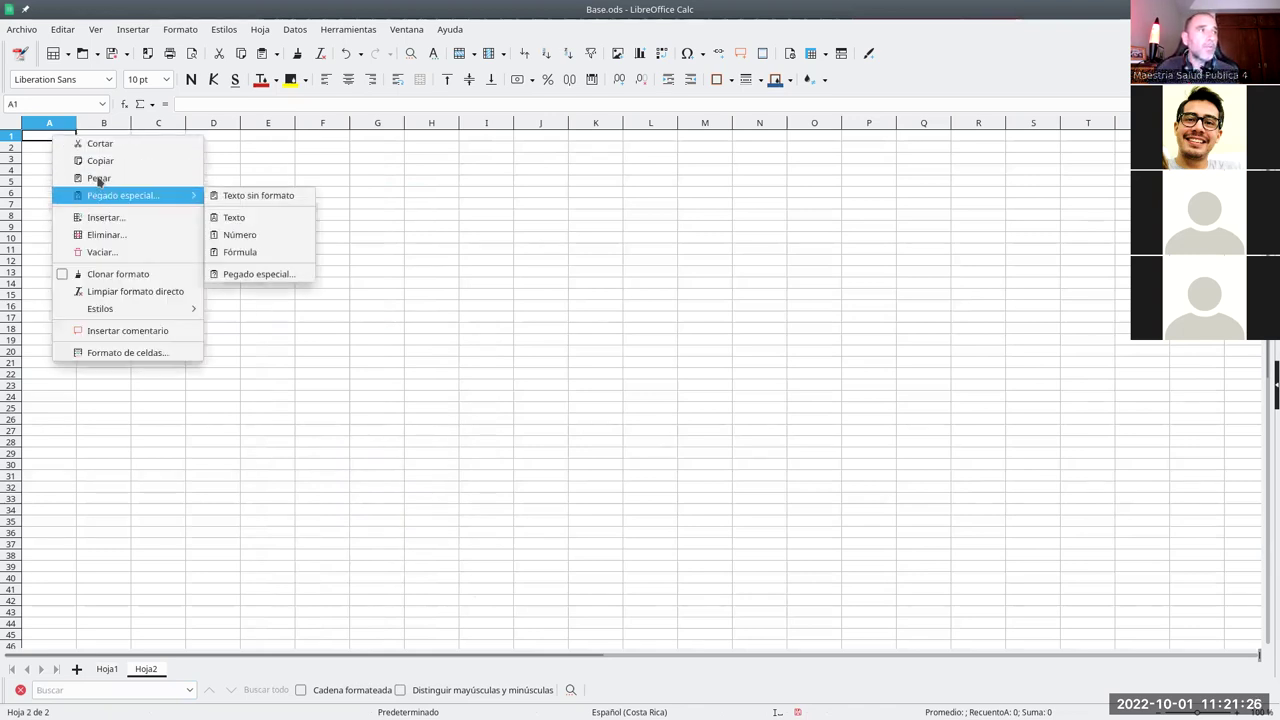
pyautogui.click(98, 177)
pyautogui.click(107, 148)
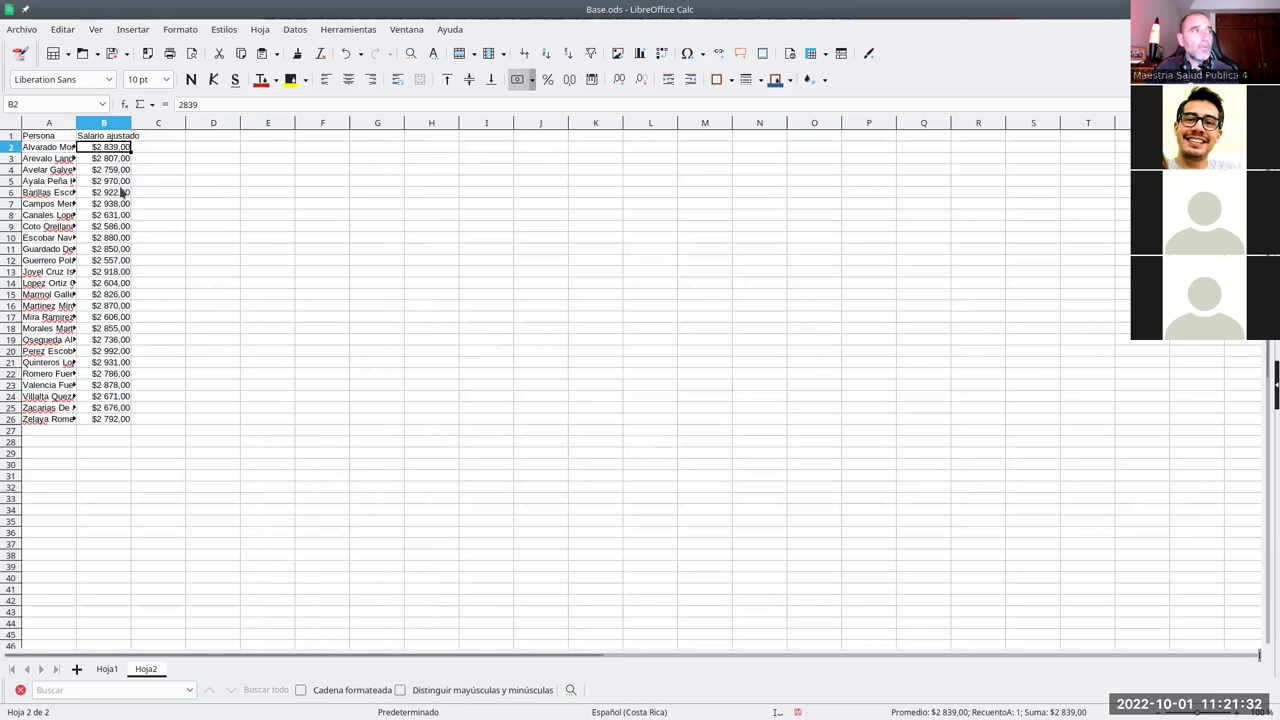
pyautogui.hotkey('ctrl', 'z')
pyautogui.click(62, 29)
pyautogui.moveTo(105, 158)
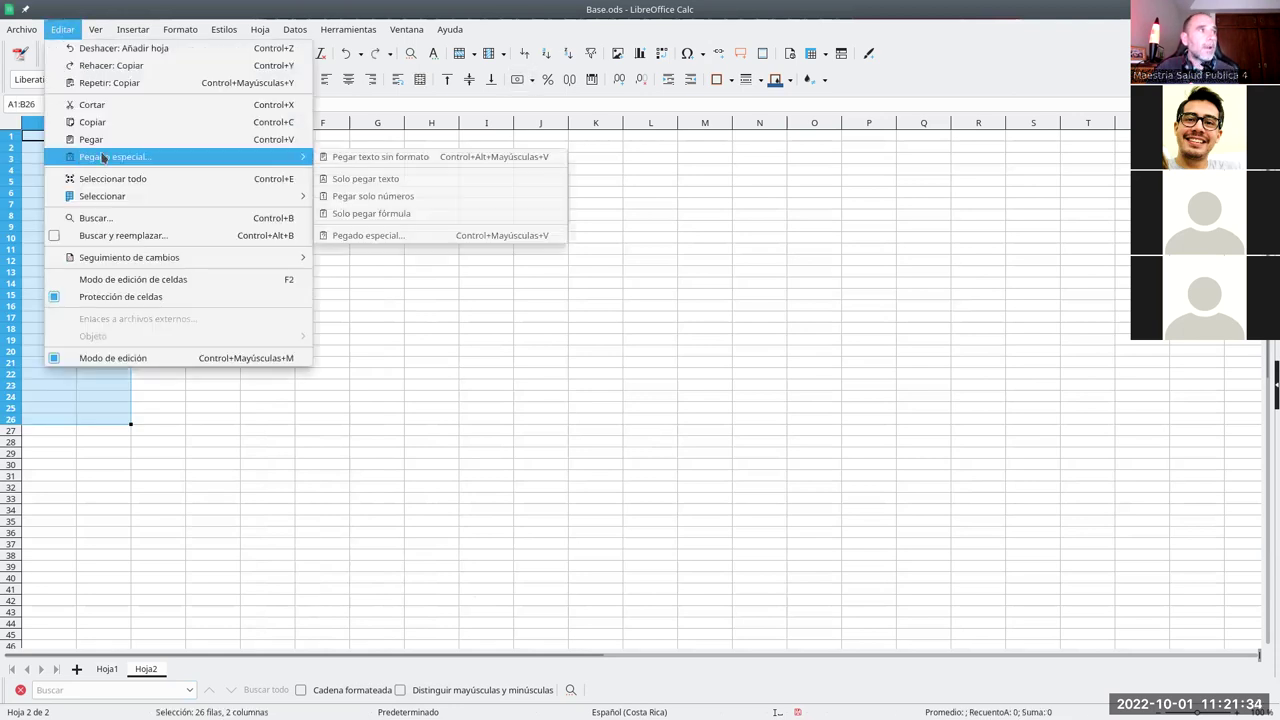
pyautogui.click(378, 236)
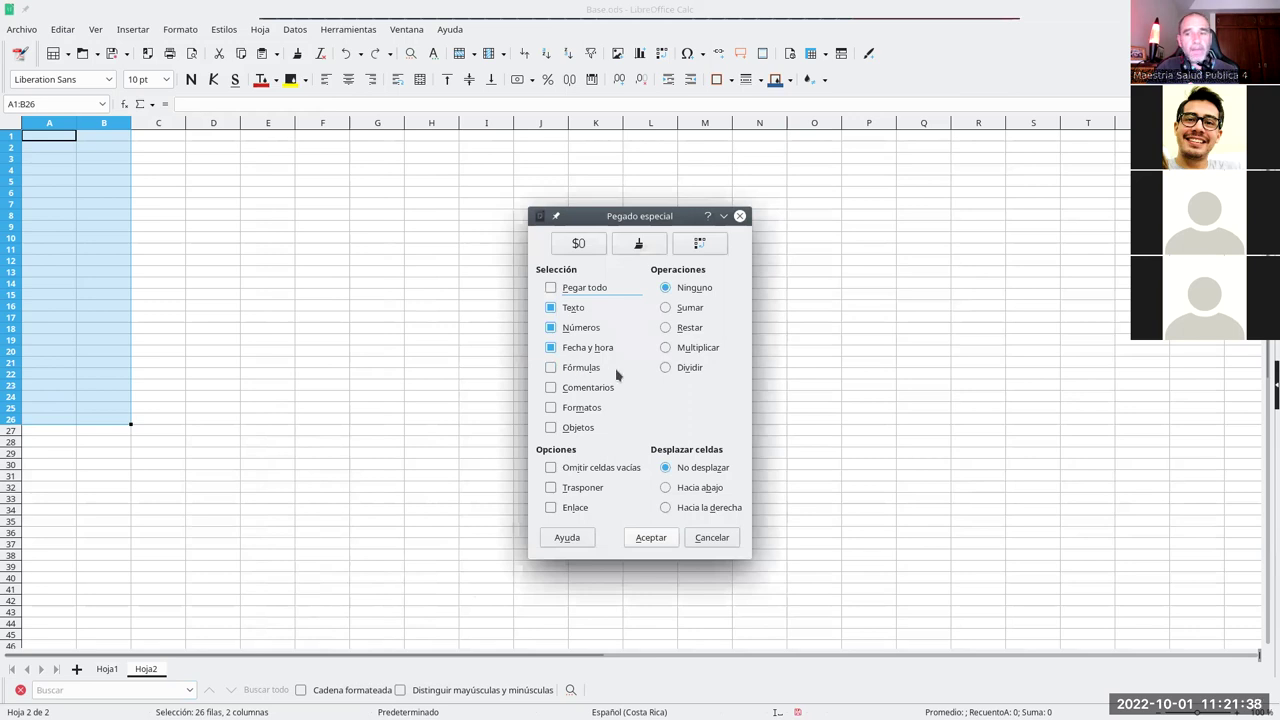
pyautogui.click(551, 367)
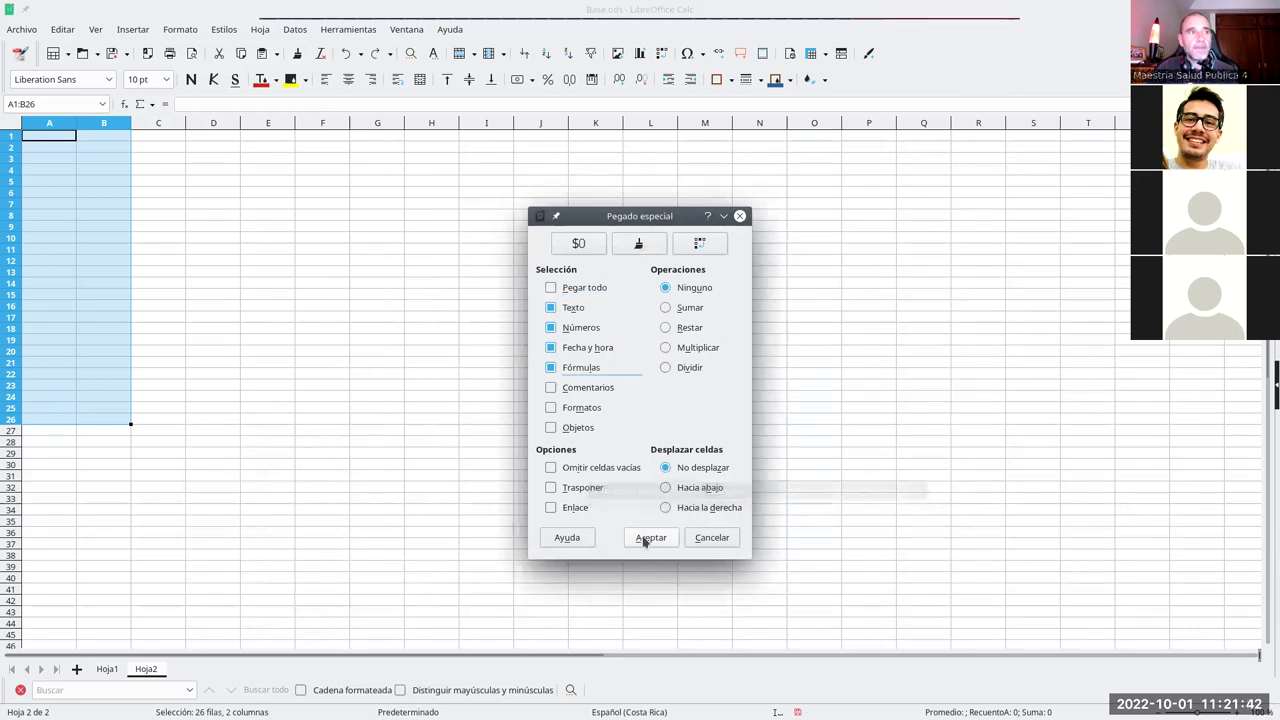
pyautogui.click(651, 537)
pyautogui.click(172, 262)
pyautogui.click(113, 160)
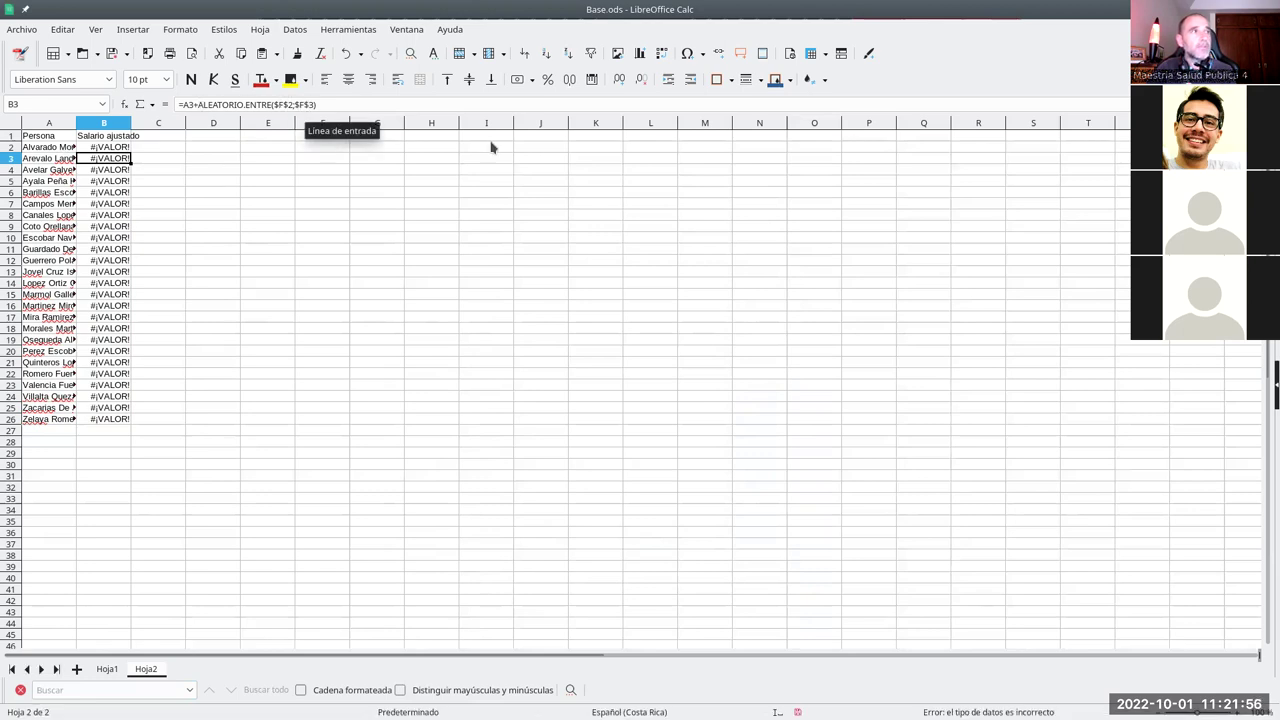
pyautogui.moveTo(334, 140); pyautogui.dragTo(330, 176)
pyautogui.click(334, 134)
pyautogui.click(307, 194)
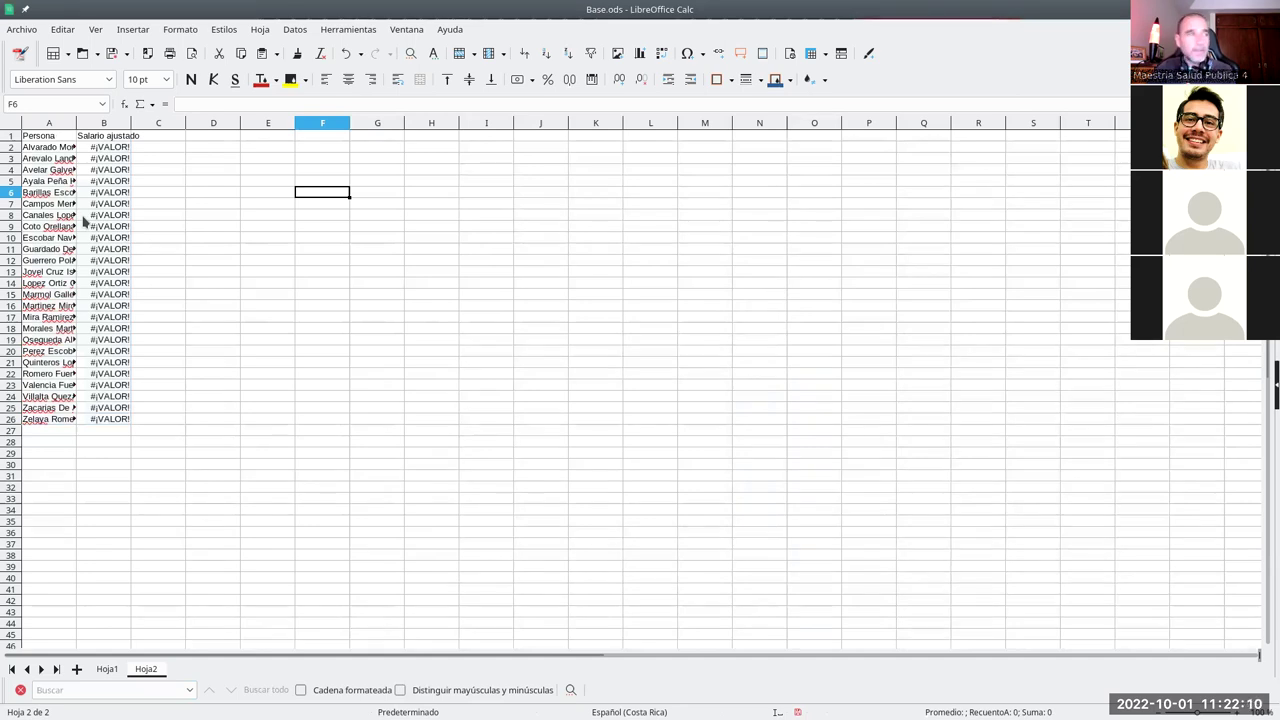
pyautogui.hotkey('ctrl', 'z')
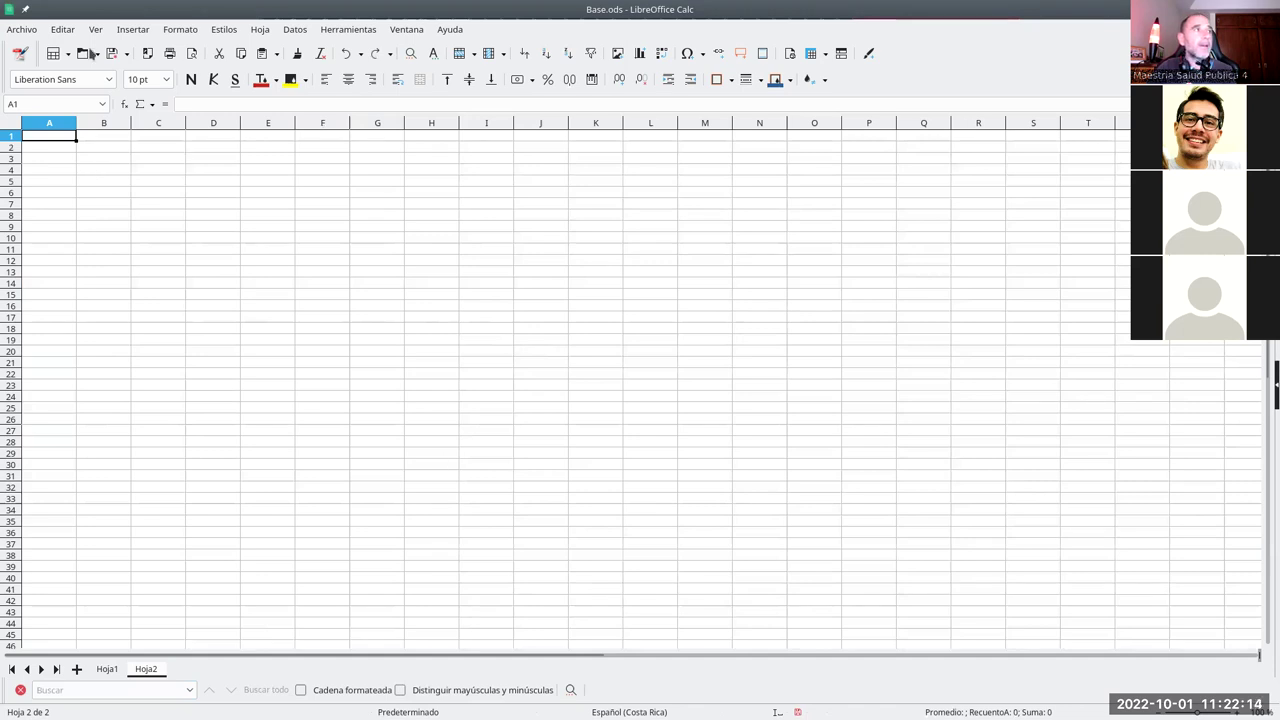
# - Paste the copied names and salaries into Hoja2 with Paste Special, excluding formulas
pyautogui.click(62, 29)
pyautogui.moveTo(115, 157)
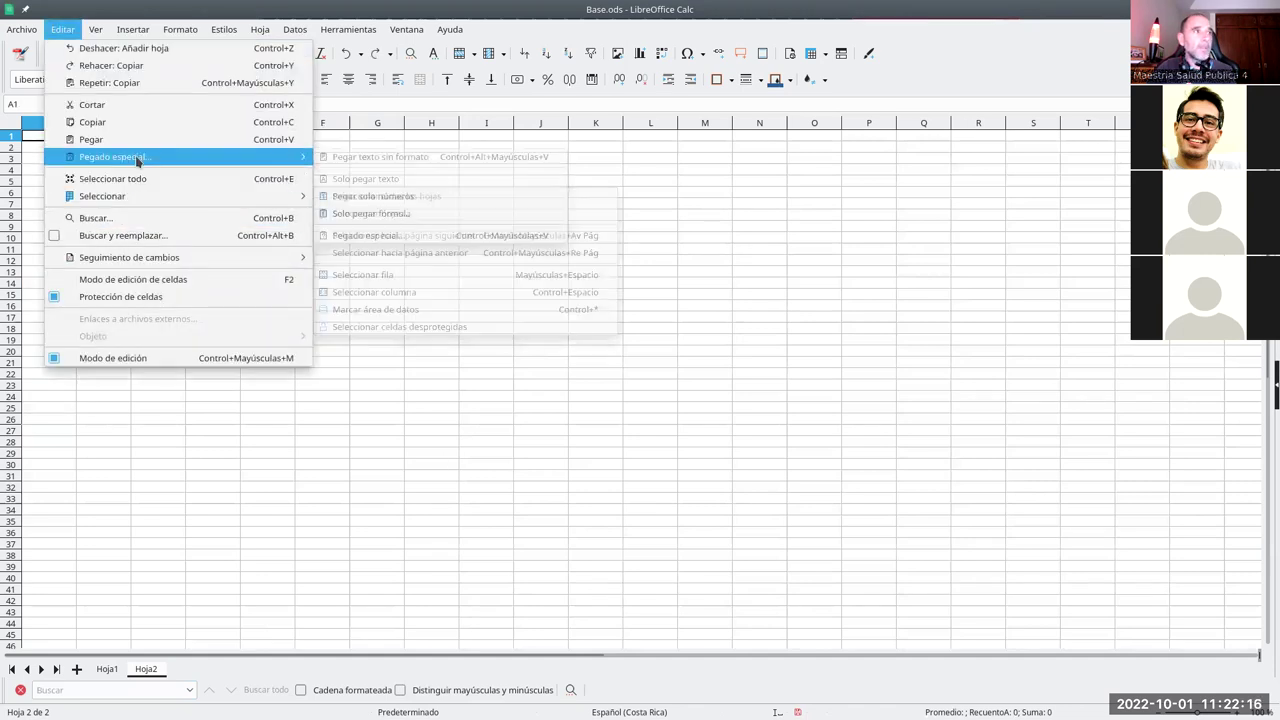
pyautogui.click(362, 234)
pyautogui.click(551, 367)
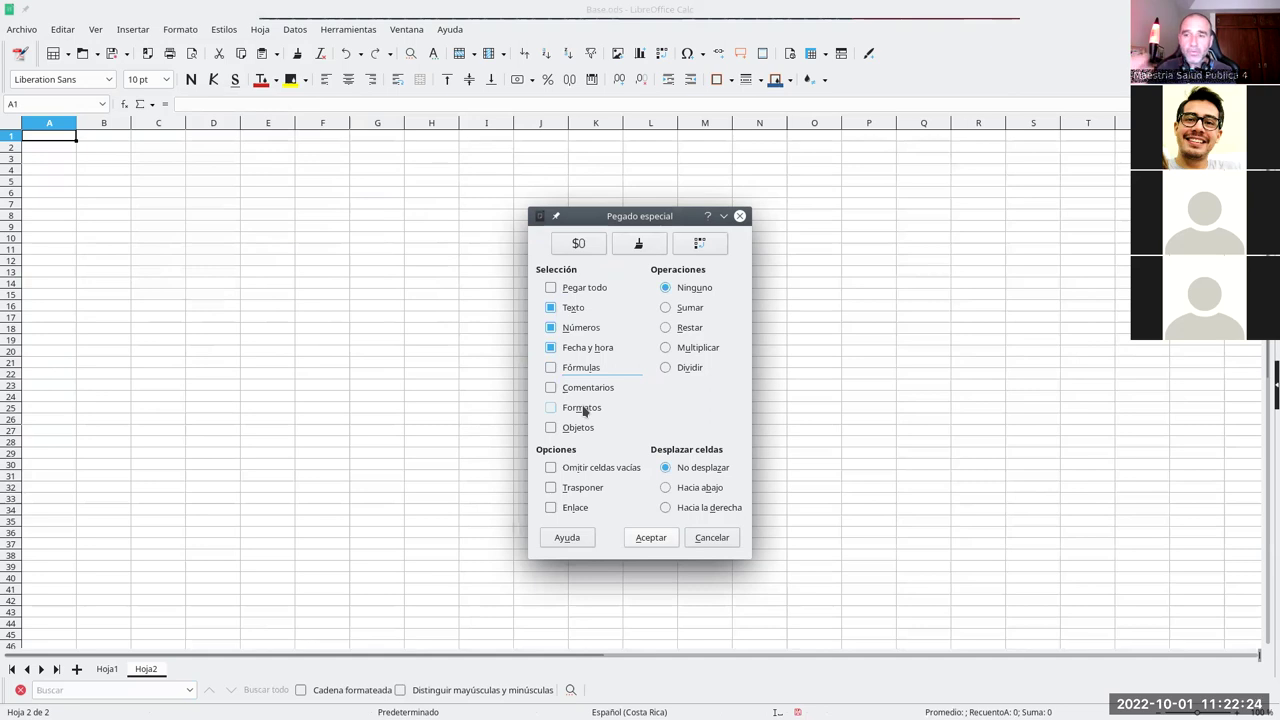
pyautogui.click(655, 537)
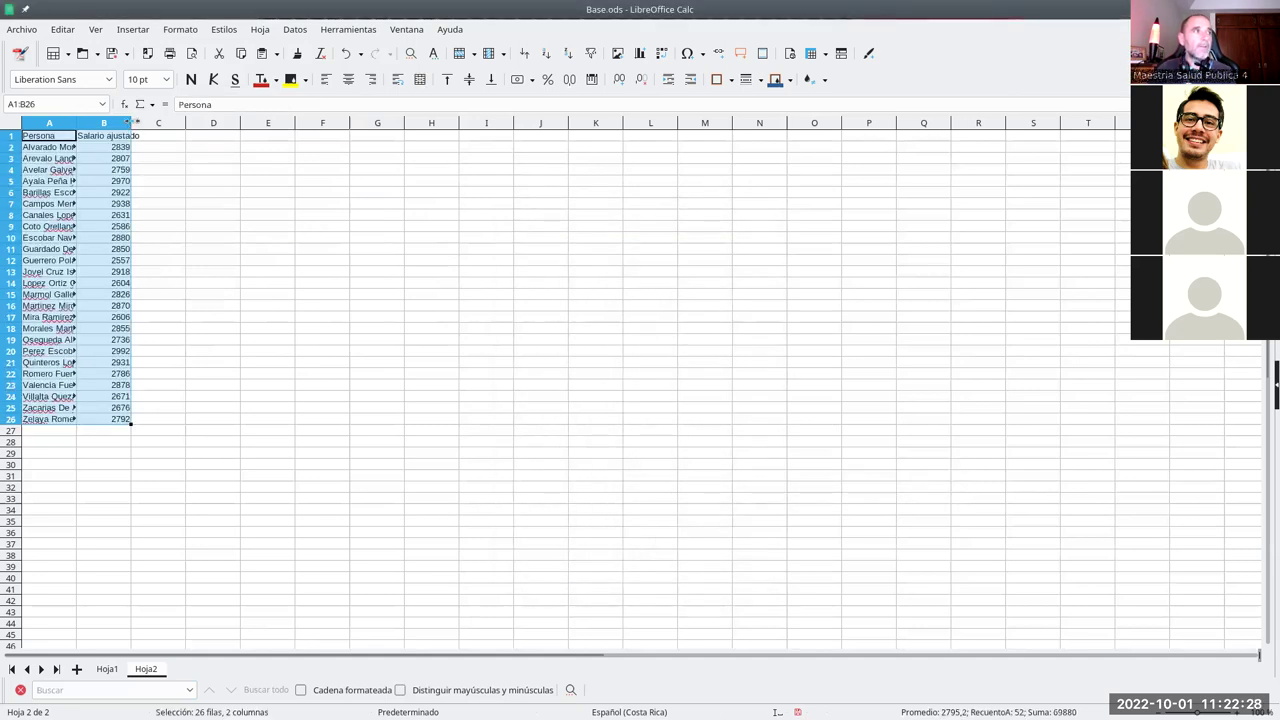
# - Autofit columns A and B and format salaries B2:B26 as dollar currency
pyautogui.doubleClick(131, 124)
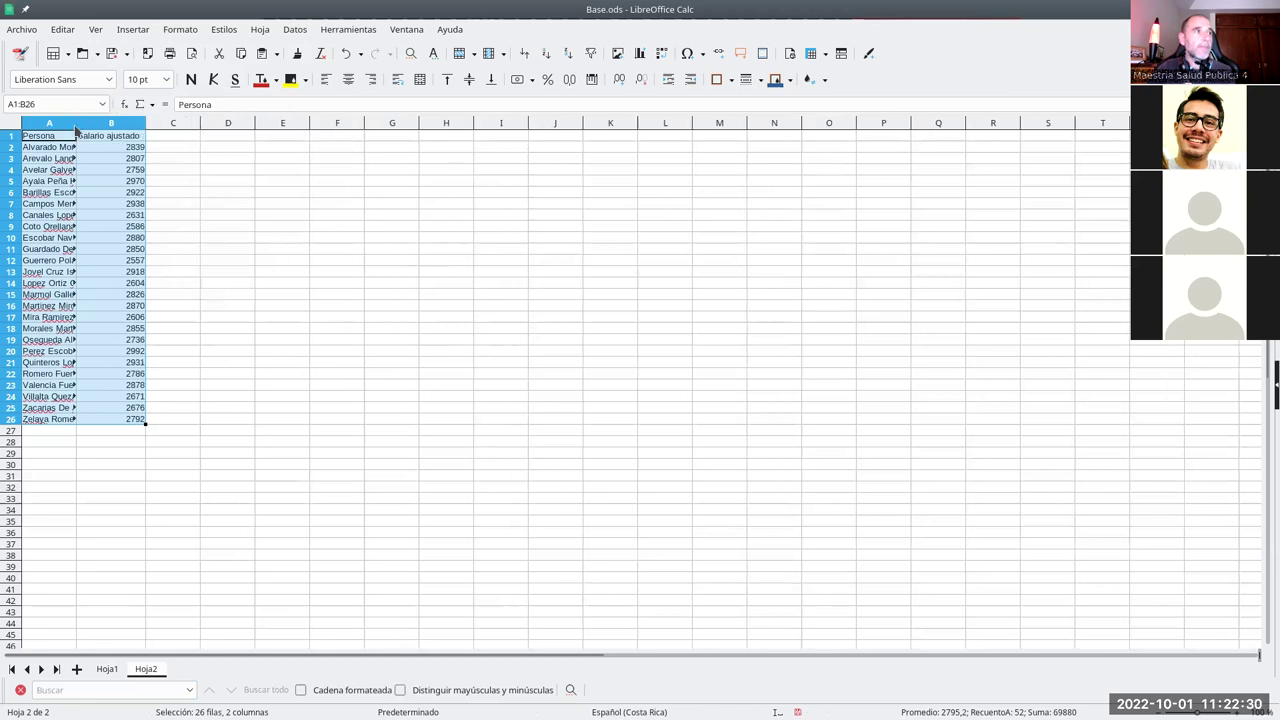
pyautogui.doubleClick(76, 124)
pyautogui.moveTo(237, 147); pyautogui.dragTo(226, 421)
pyautogui.click(518, 79)
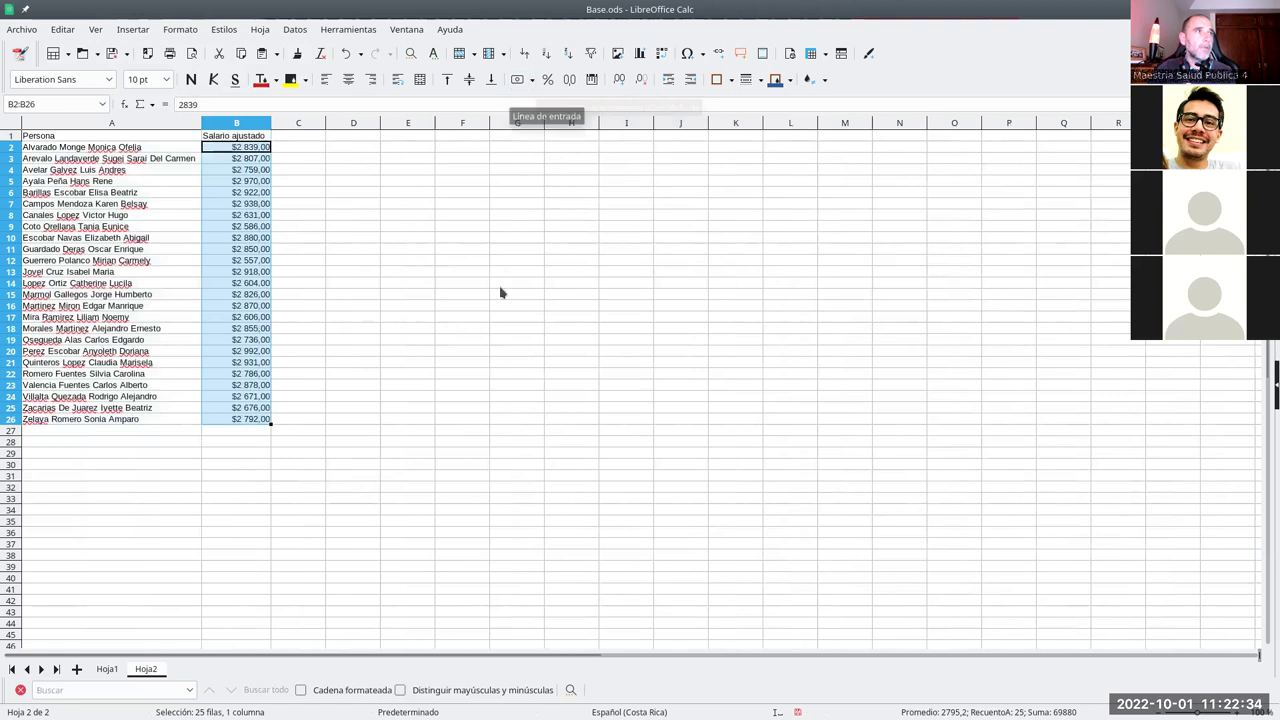
pyautogui.click(352, 260)
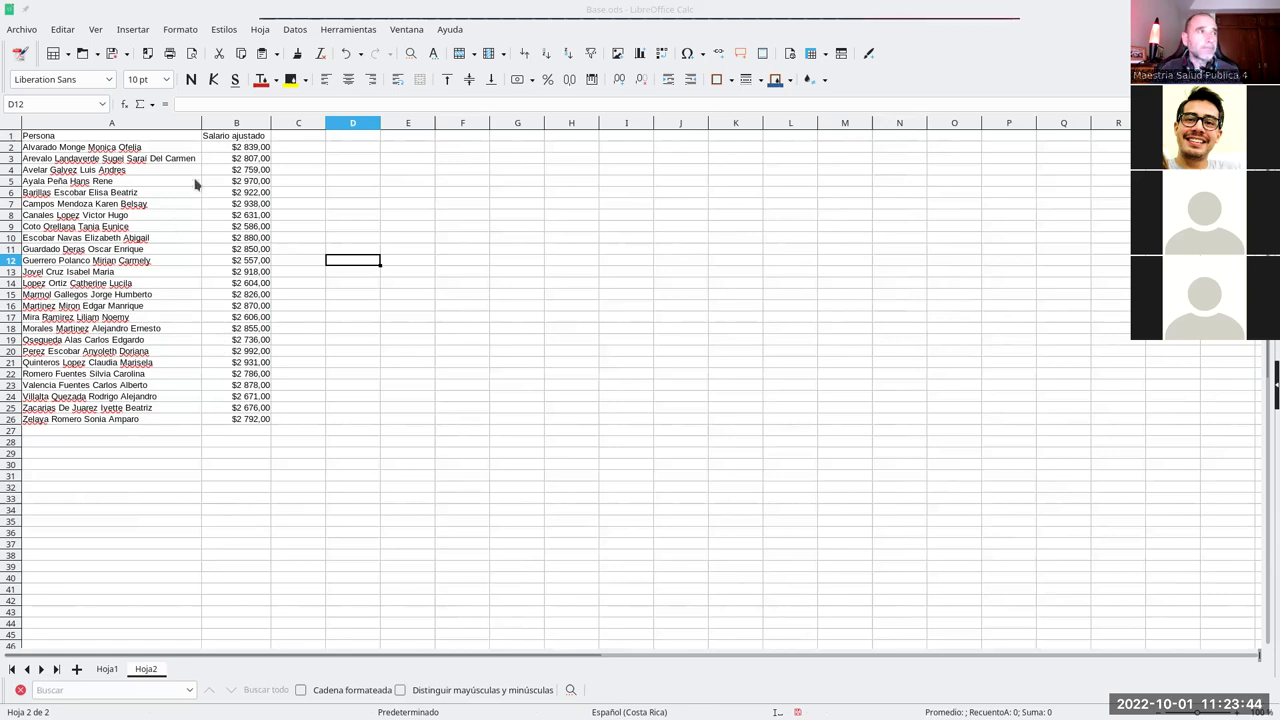
pyautogui.moveTo(214, 148); pyautogui.dragTo(230, 425)
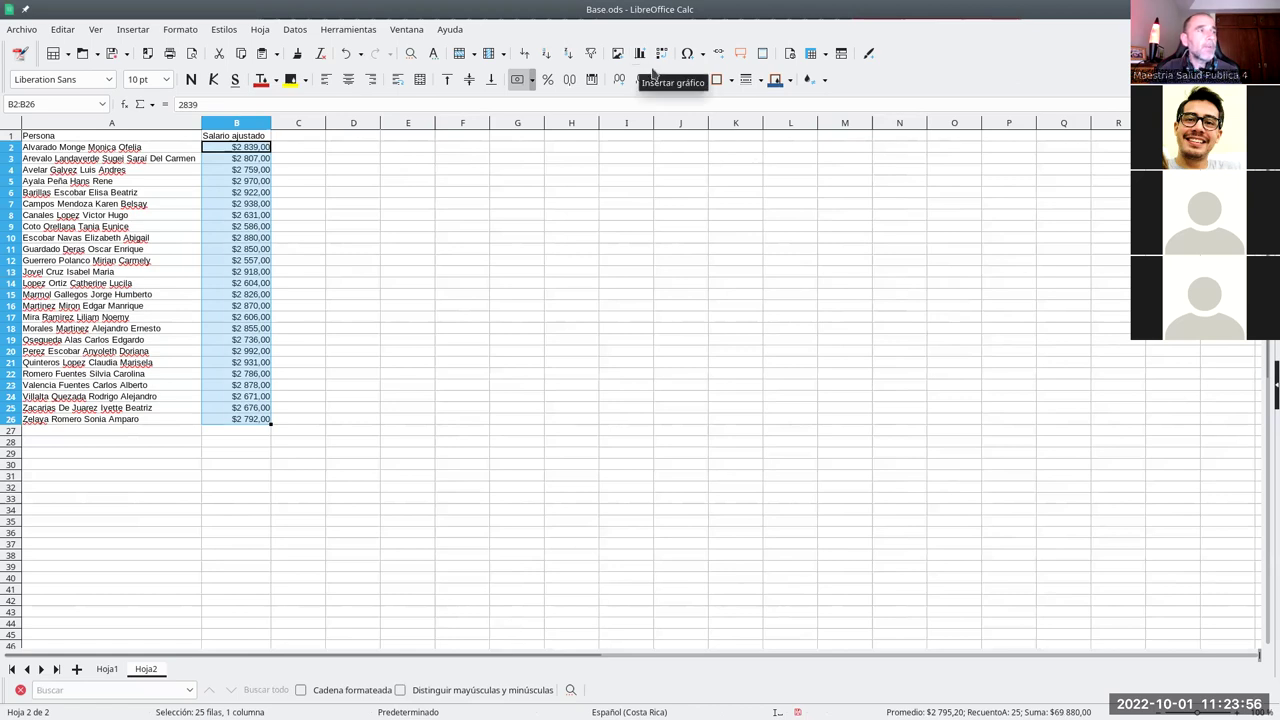
# - Apply a 3-entry Rojo/Amarillo/Verde colour scale to the salaries B2:B26
pyautogui.click(183, 33)
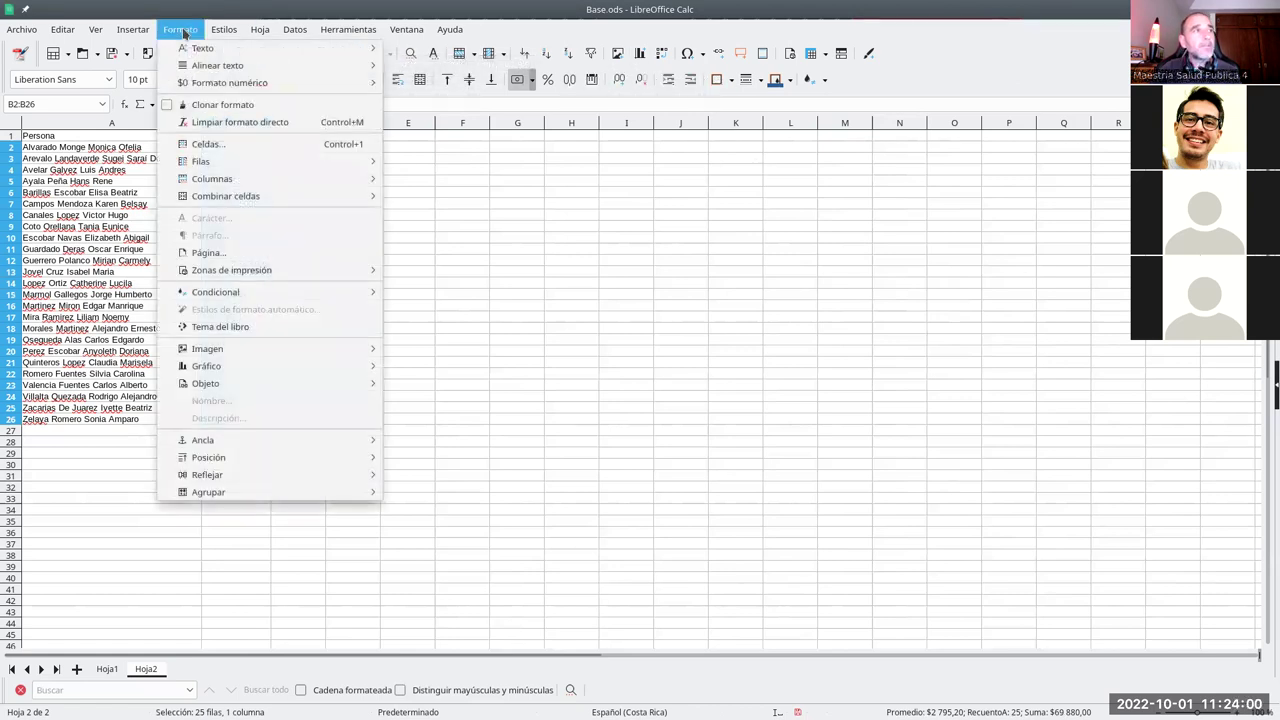
pyautogui.moveTo(176, 299)
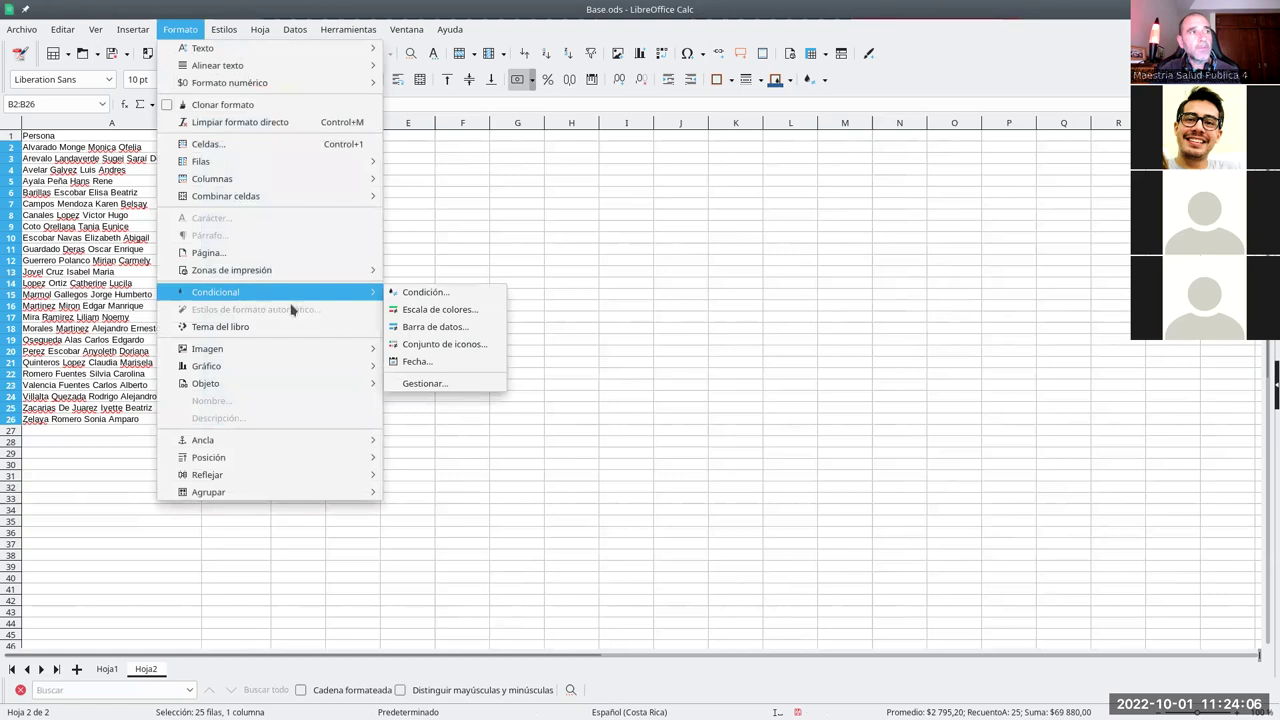
pyautogui.click(470, 316)
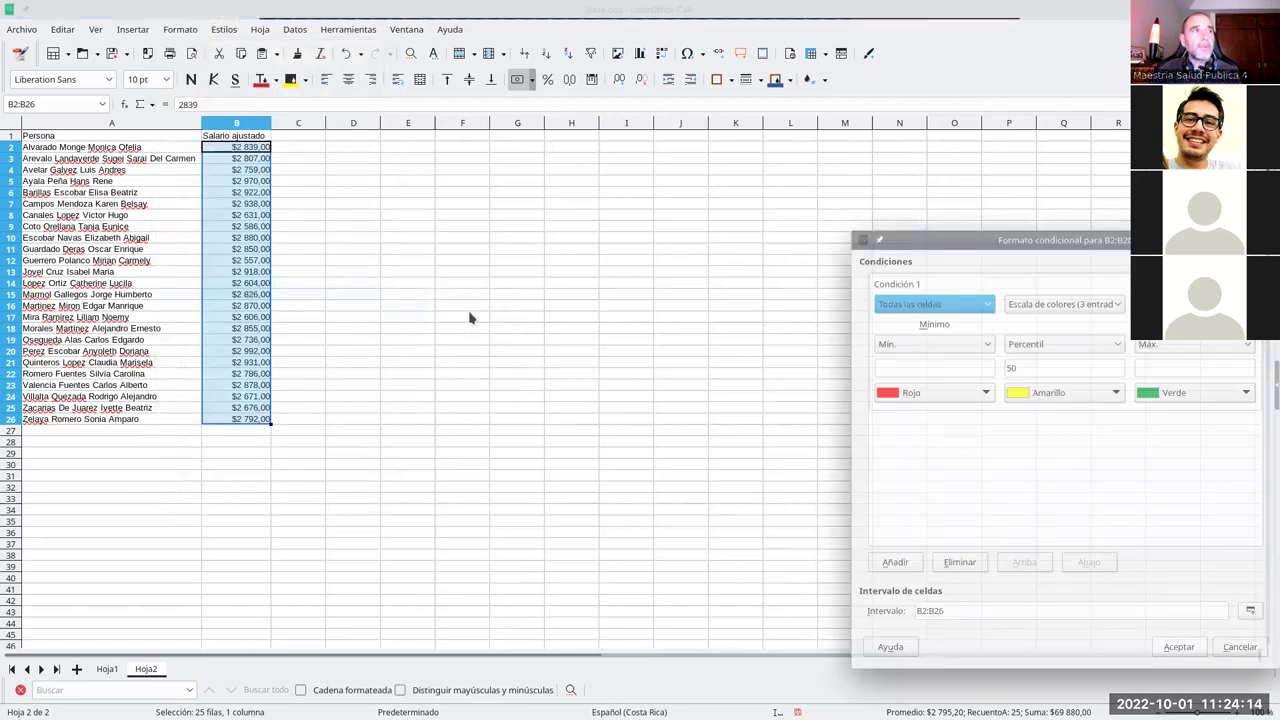
pyautogui.moveTo(970, 240); pyautogui.dragTo(510, 104)
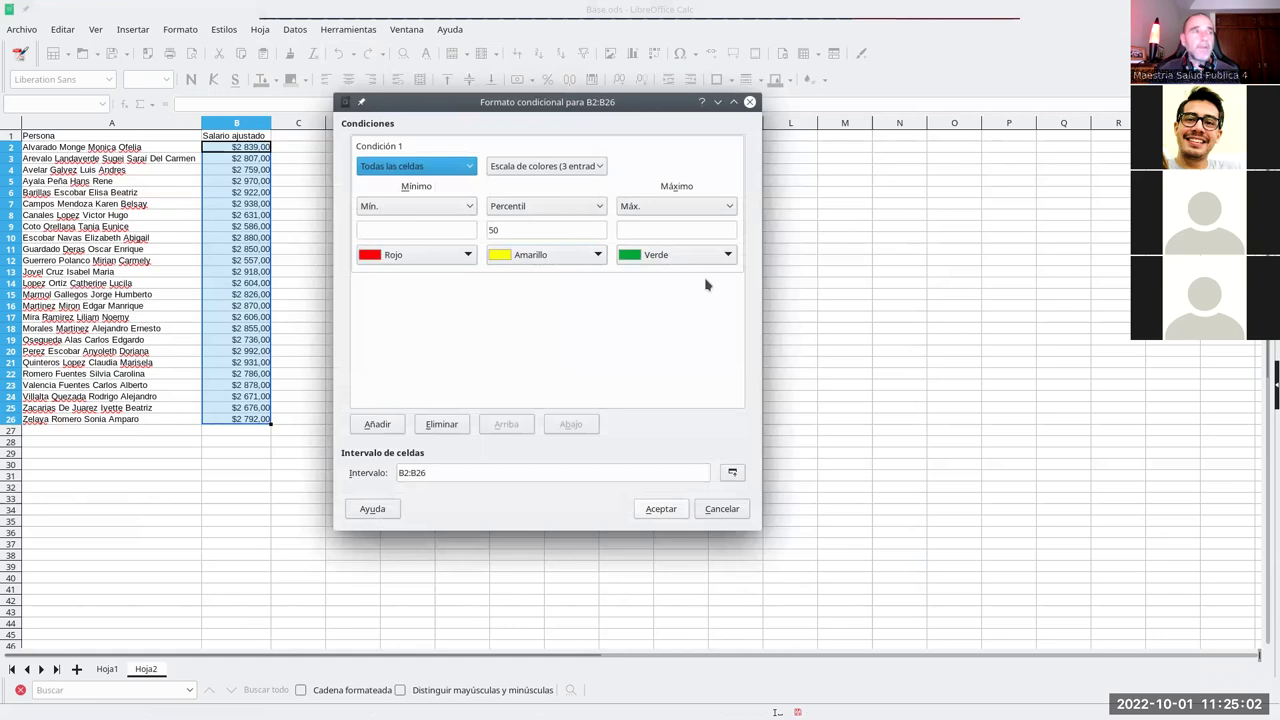
pyautogui.click(658, 509)
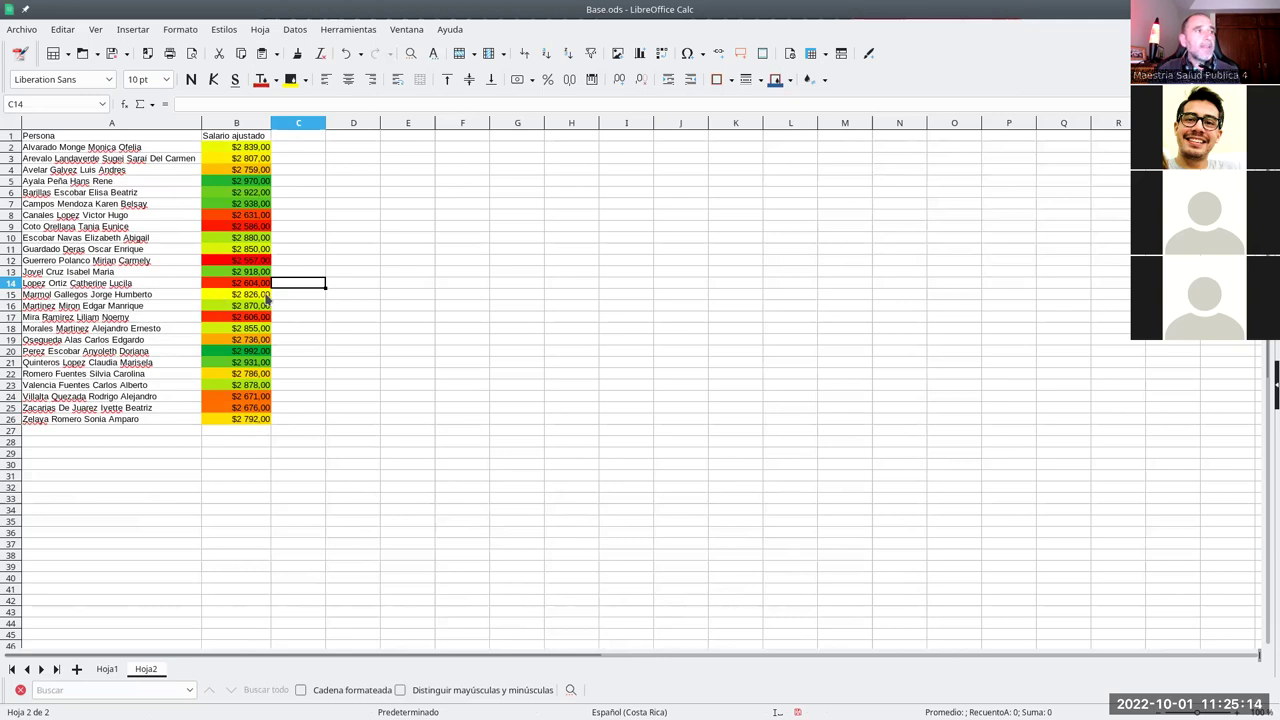
# - Inspect salaries in B15 and B5, then undo the colour scale
pyautogui.click(230, 296)
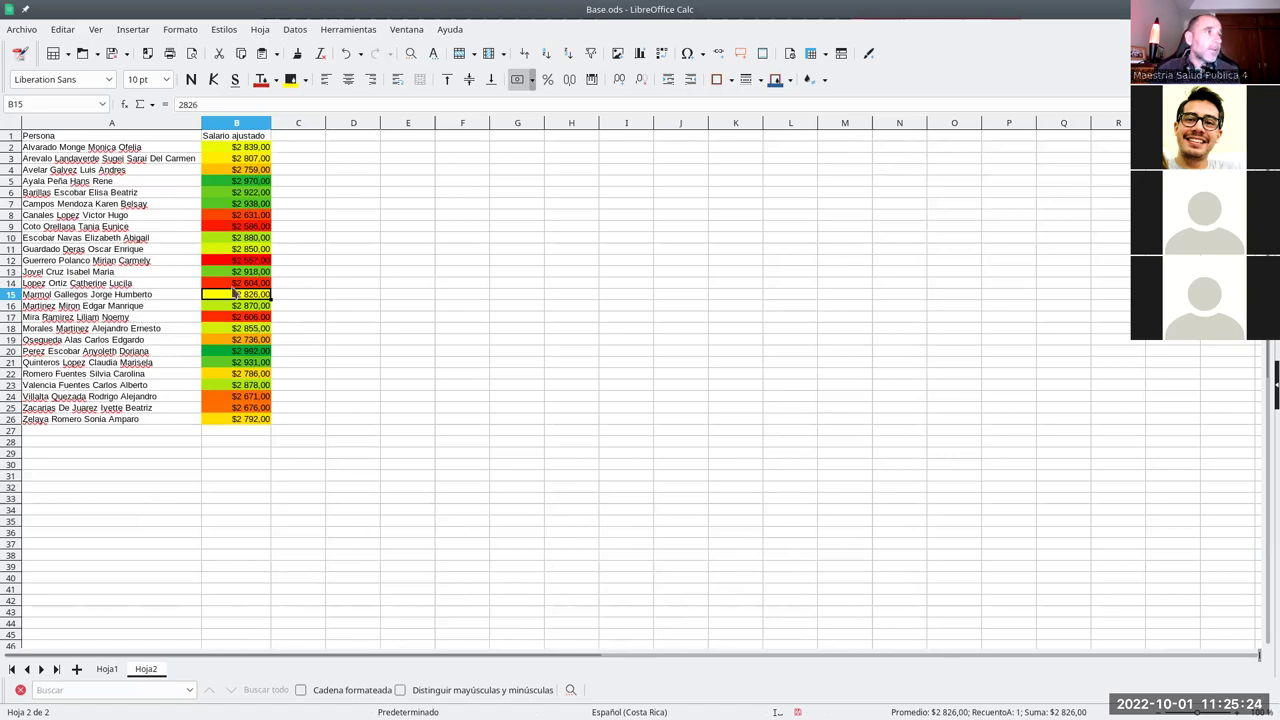
pyautogui.click(237, 183)
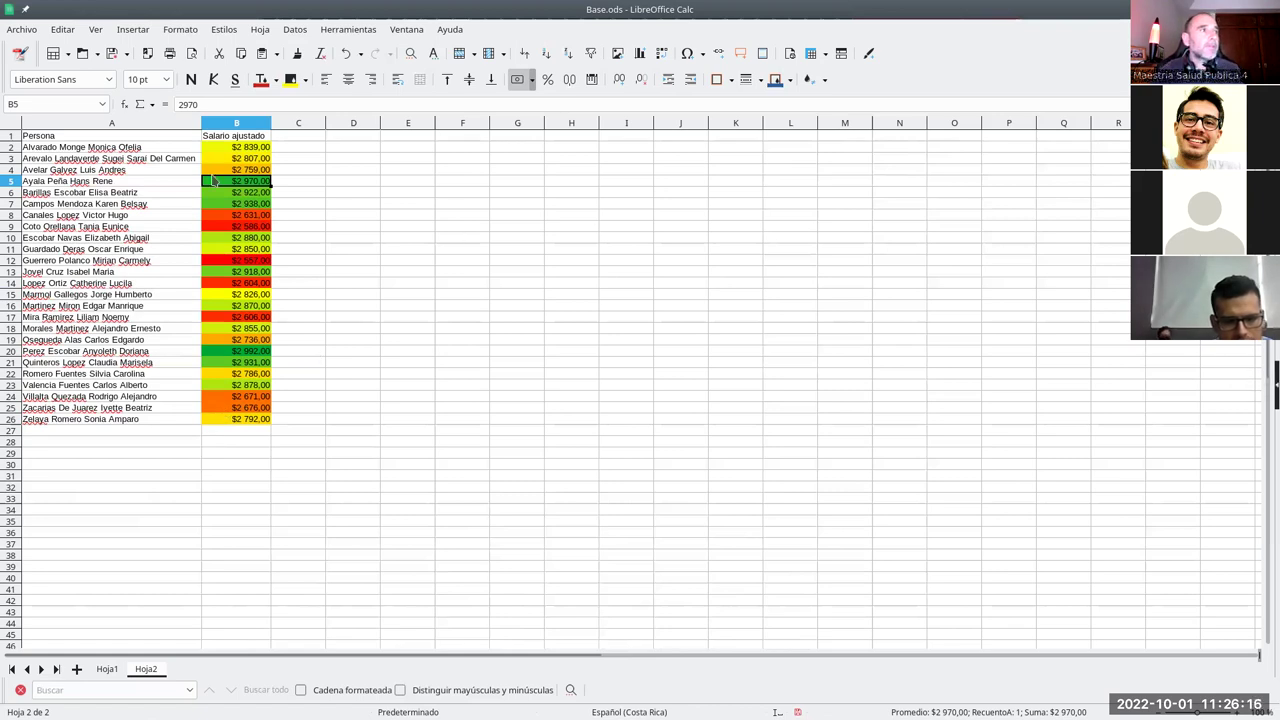
pyautogui.click(345, 53)
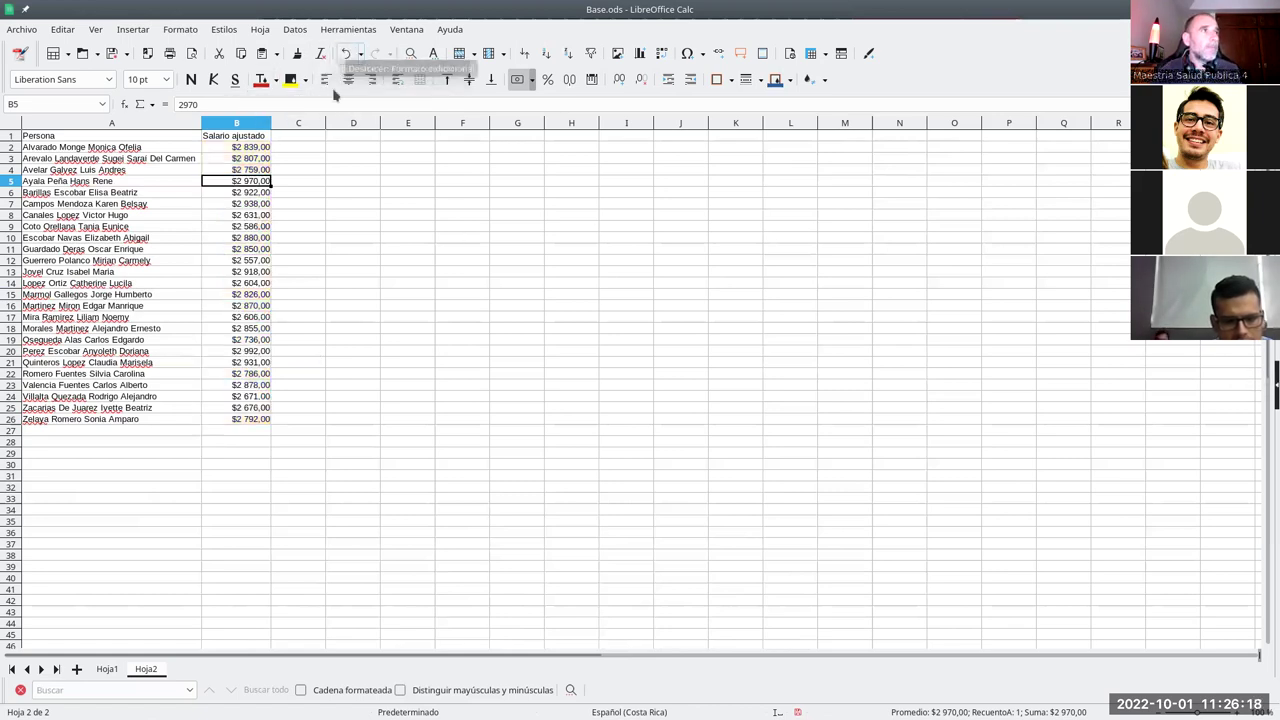
# - Select B2:B26 and start a Barra de datos conditional format rule
pyautogui.moveTo(240, 147); pyautogui.dragTo(252, 421)
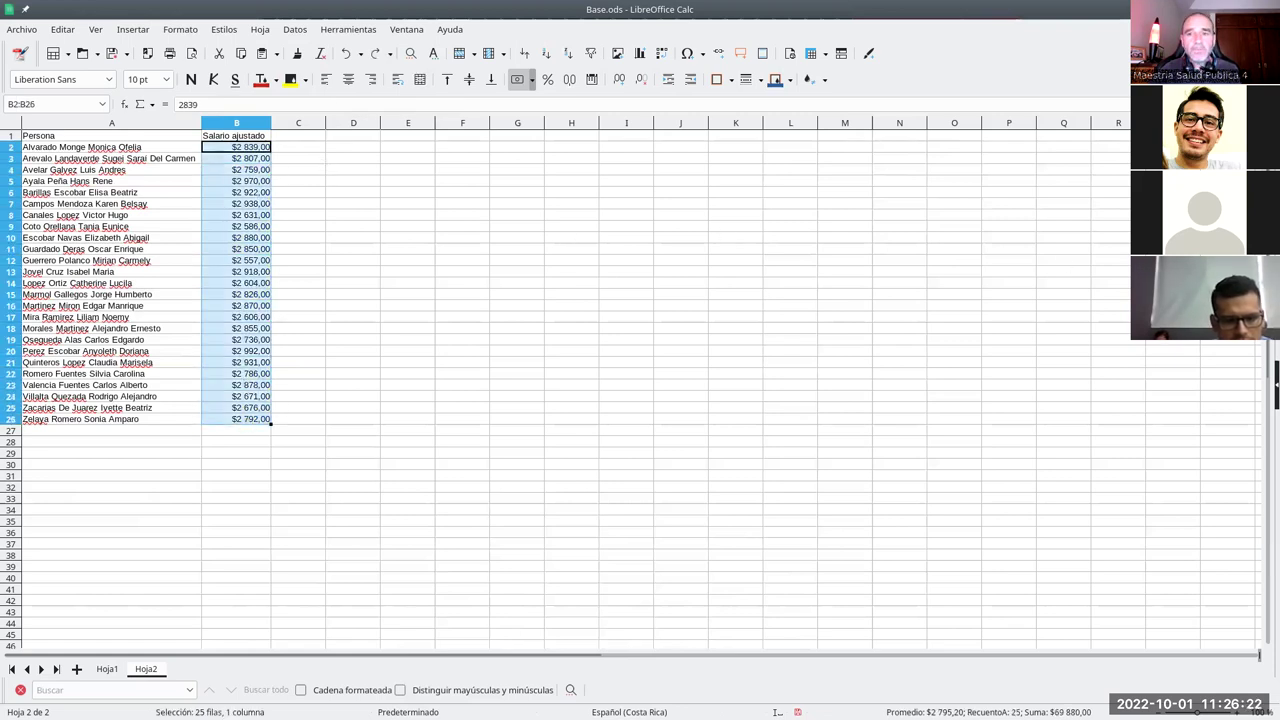
pyautogui.click(164, 37)
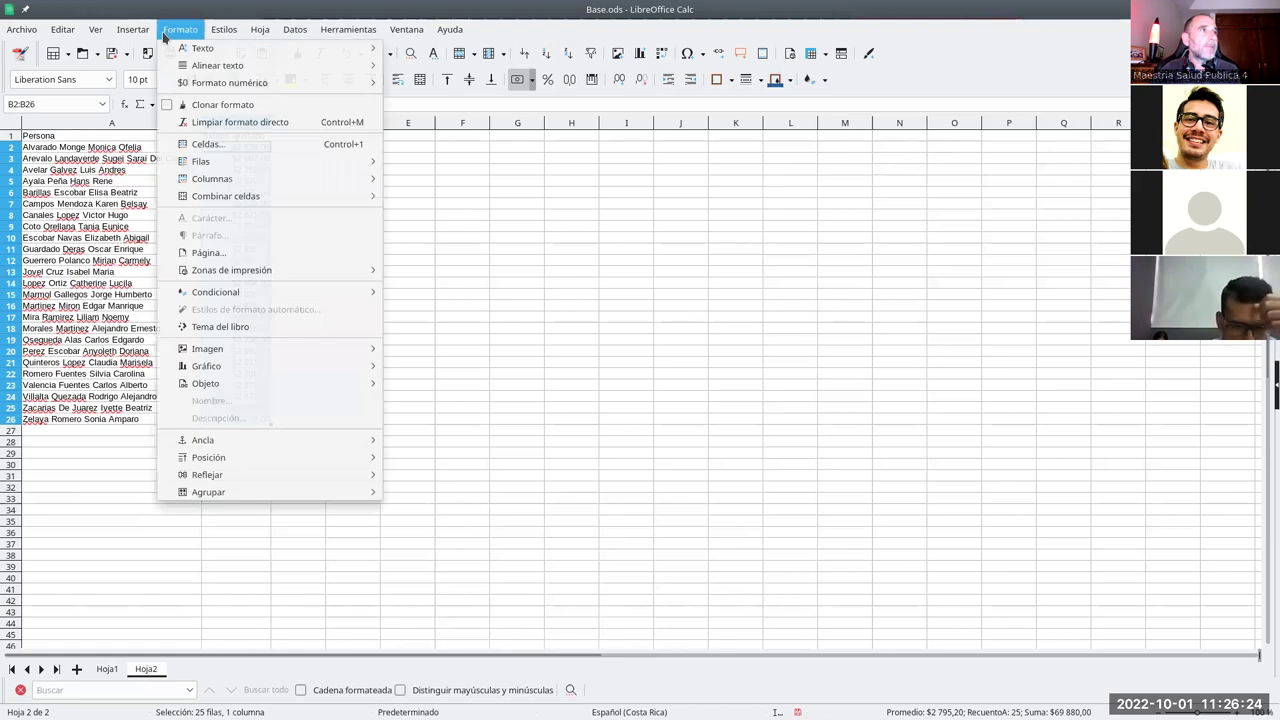
pyautogui.moveTo(245, 292)
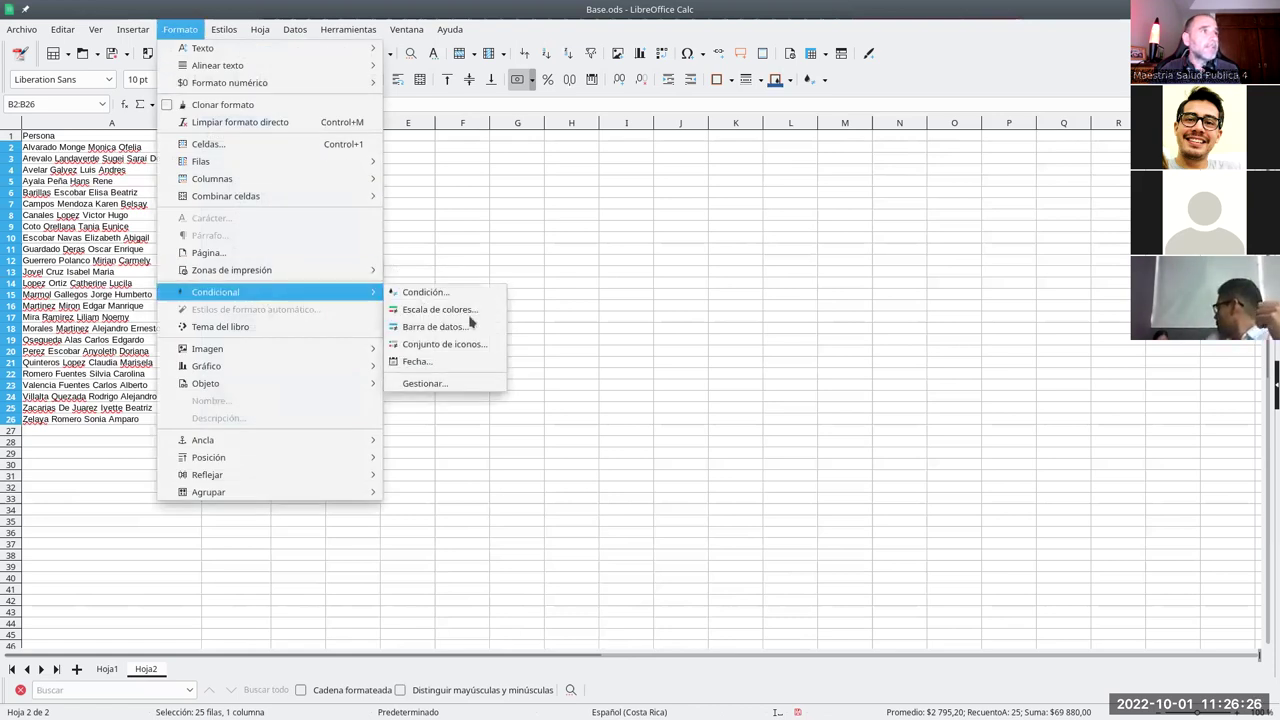
pyautogui.click(471, 333)
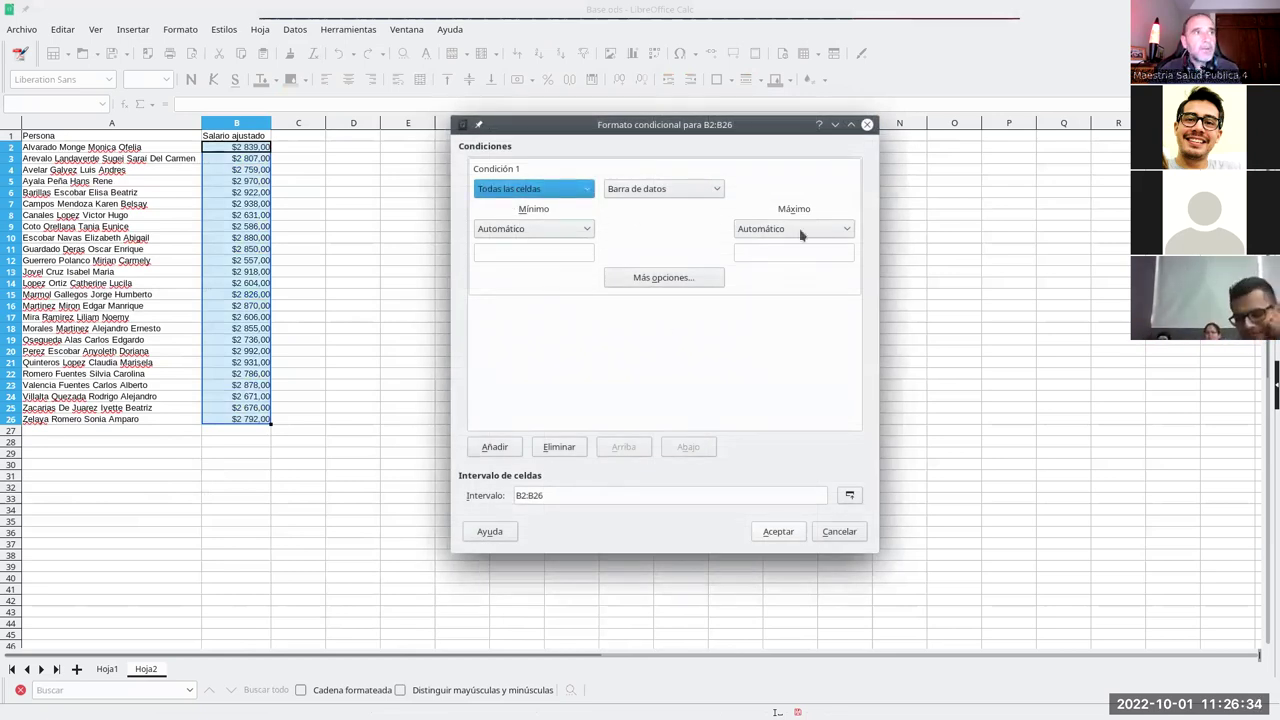
# - Confirm the data bar rule so blue bars appear in B2:B26
pyautogui.click(772, 531)
pyautogui.click(336, 228)
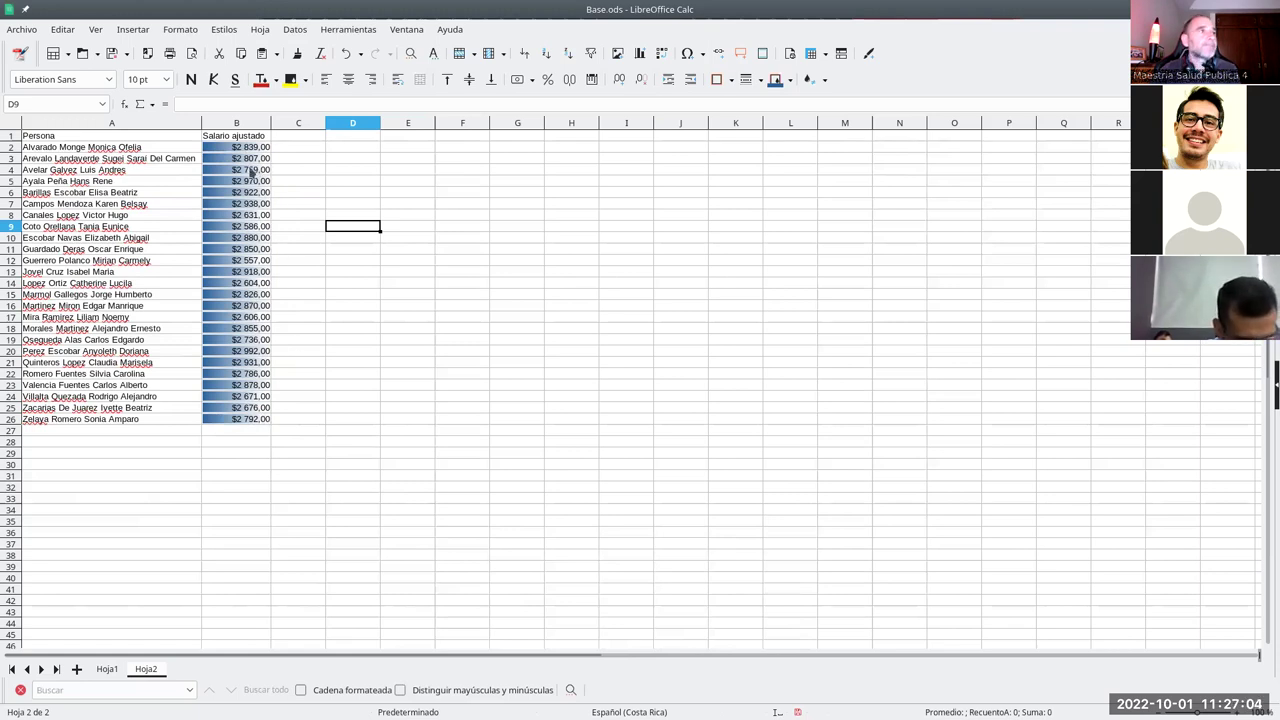
# - Select B2:B26 and open Formato > Condicional > Gestionar
pyautogui.moveTo(249, 151); pyautogui.dragTo(249, 420)
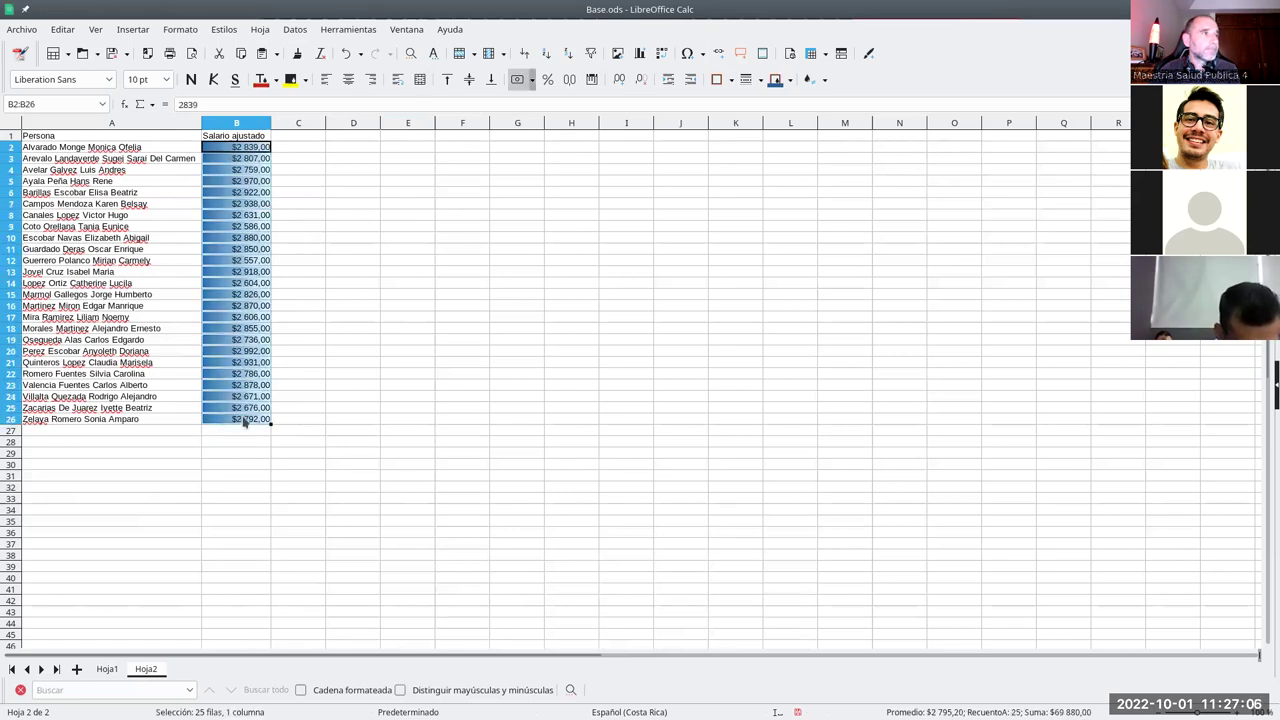
pyautogui.click(180, 29)
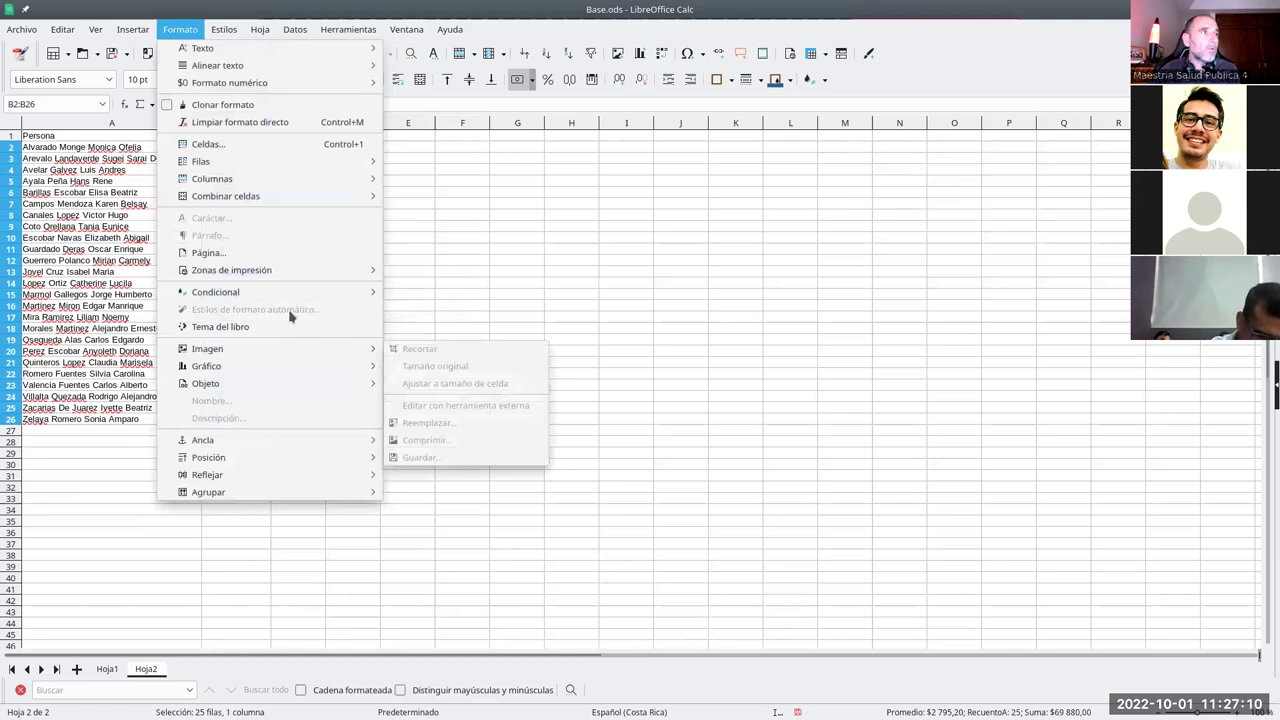
pyautogui.moveTo(322, 292)
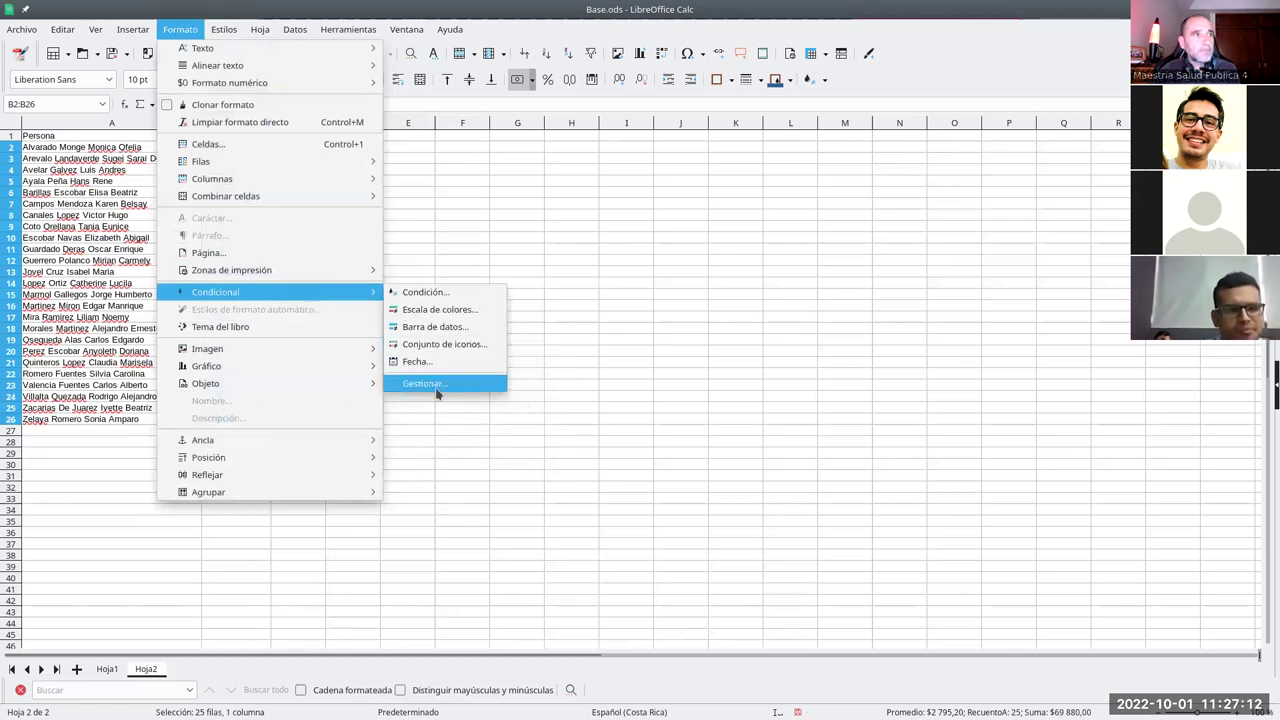
pyautogui.click(437, 388)
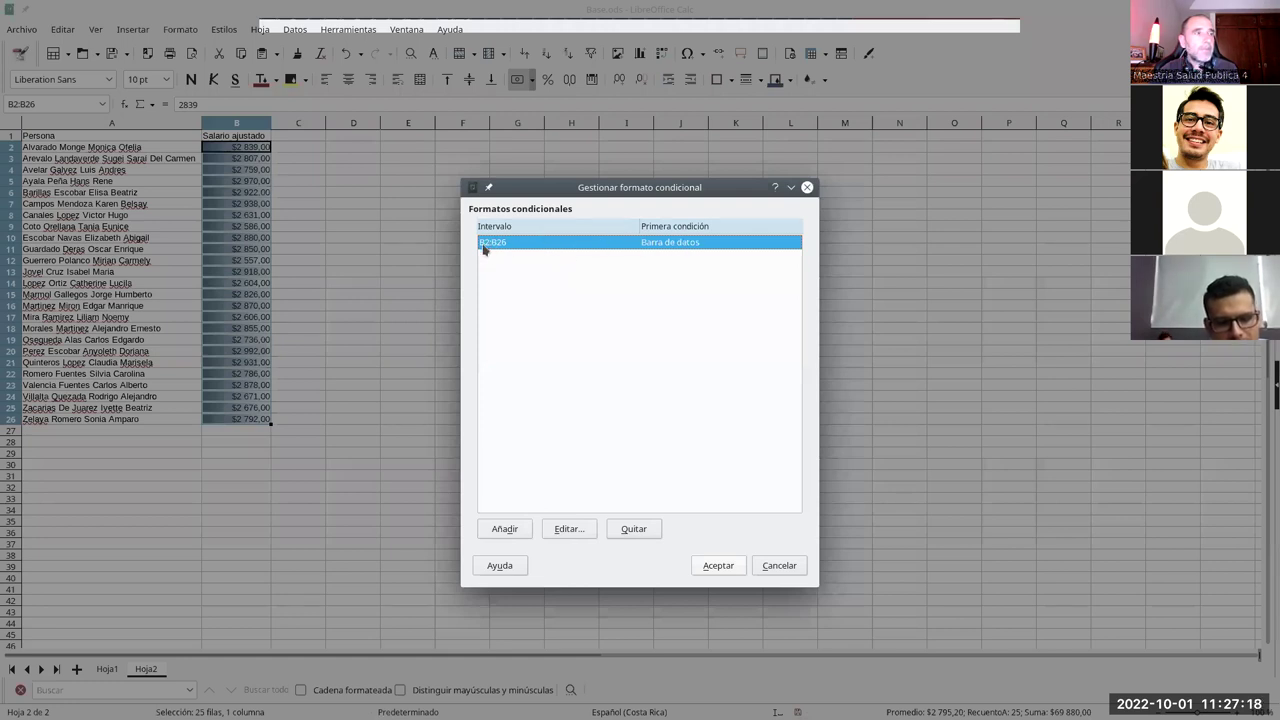
# - Edit the B2:B26 data bar rule to use Mín. as minimum and Máx. as maximum
pyautogui.click(571, 530)
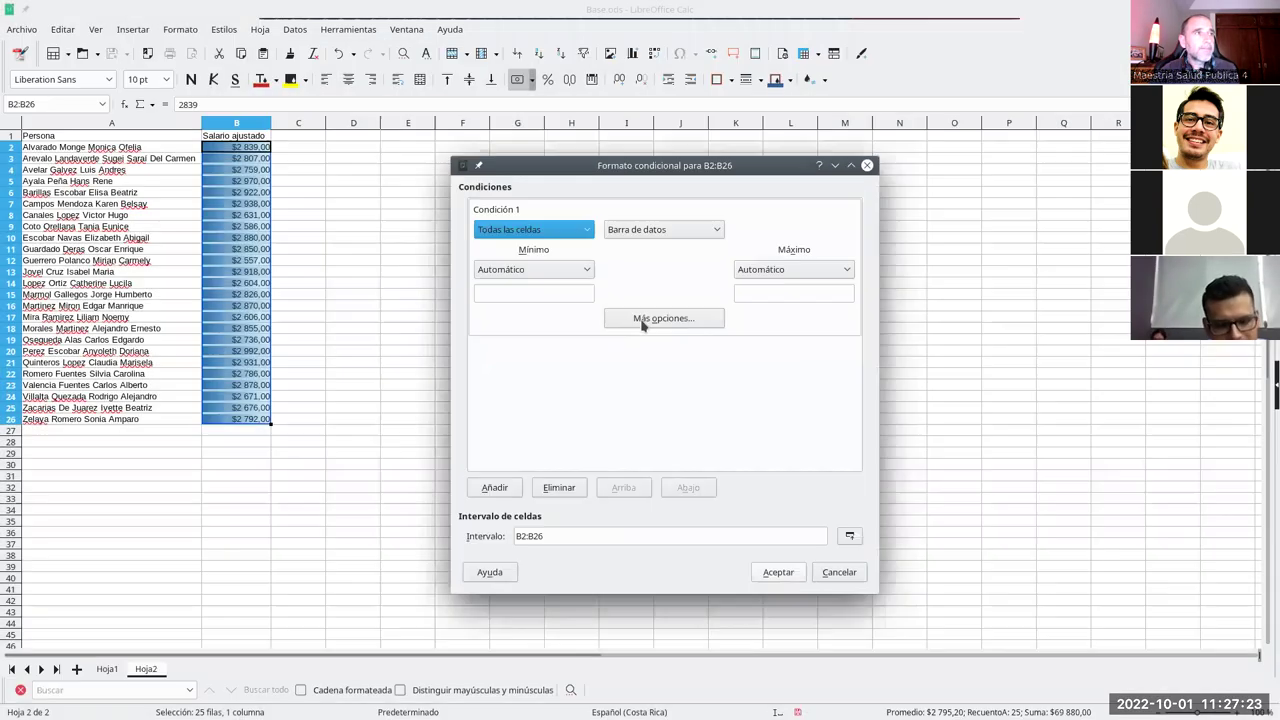
pyautogui.click(553, 270)
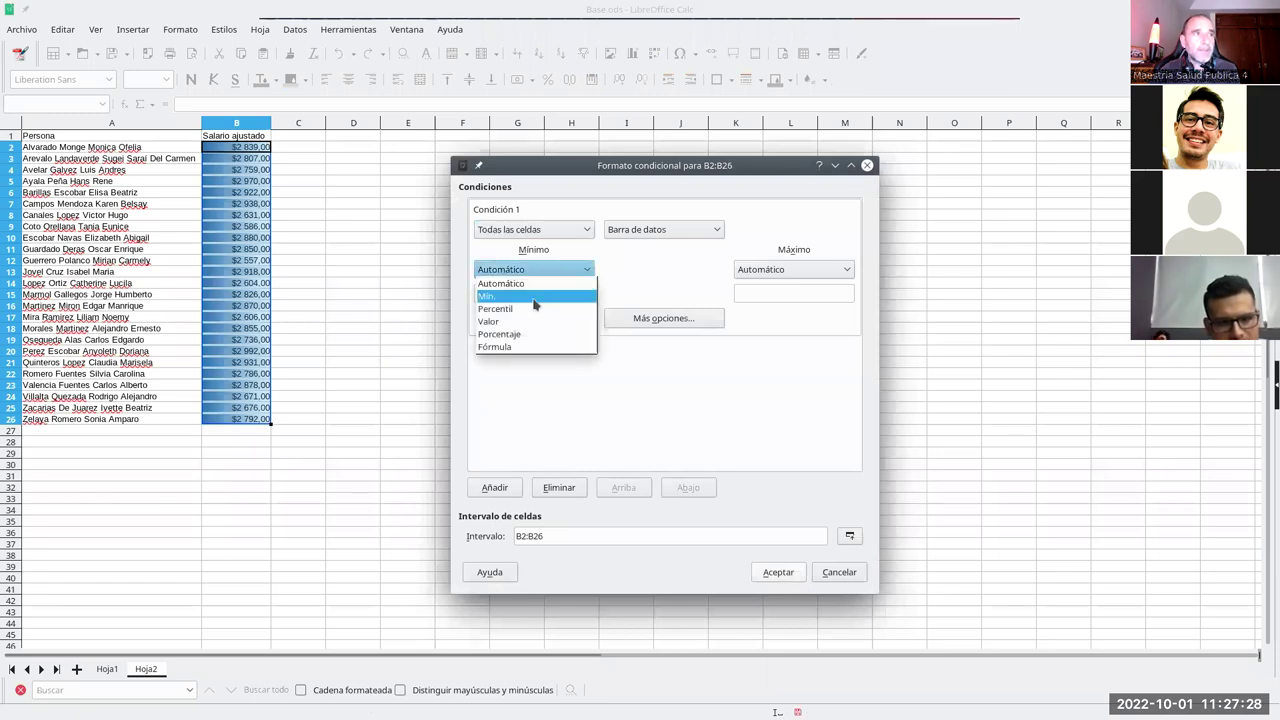
pyautogui.click(535, 298)
pyautogui.click(752, 270)
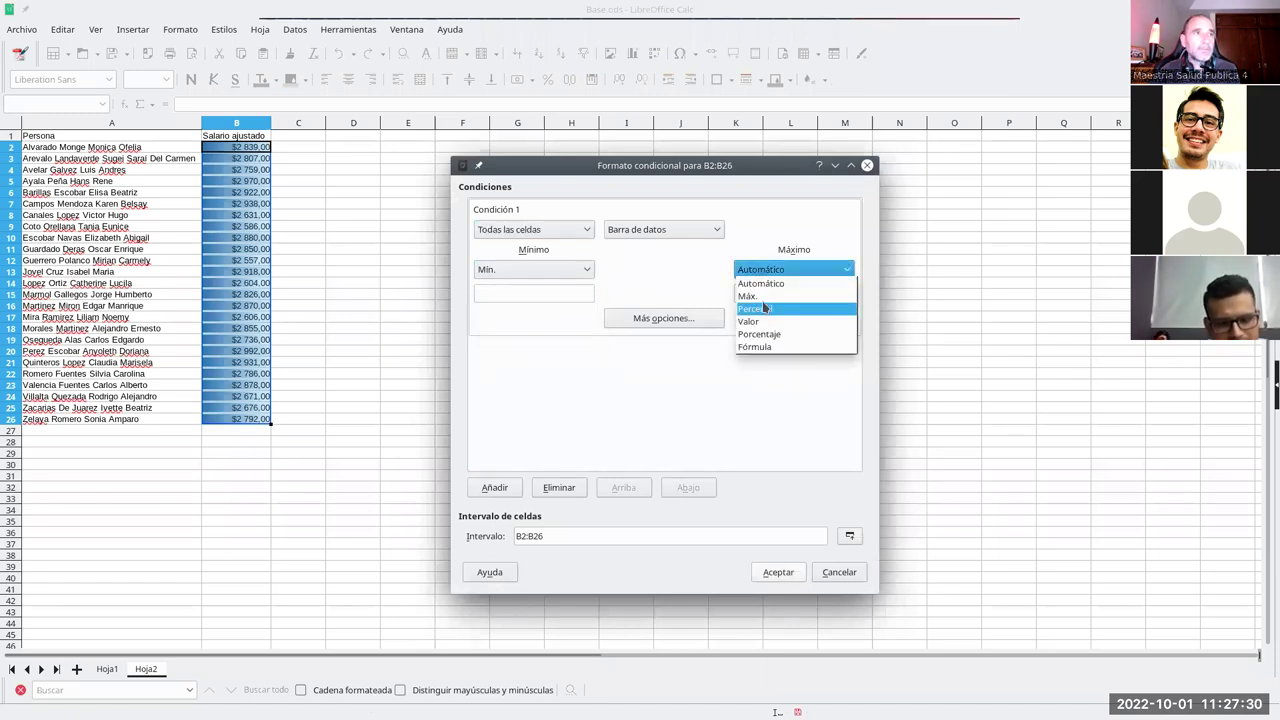
pyautogui.click(748, 296)
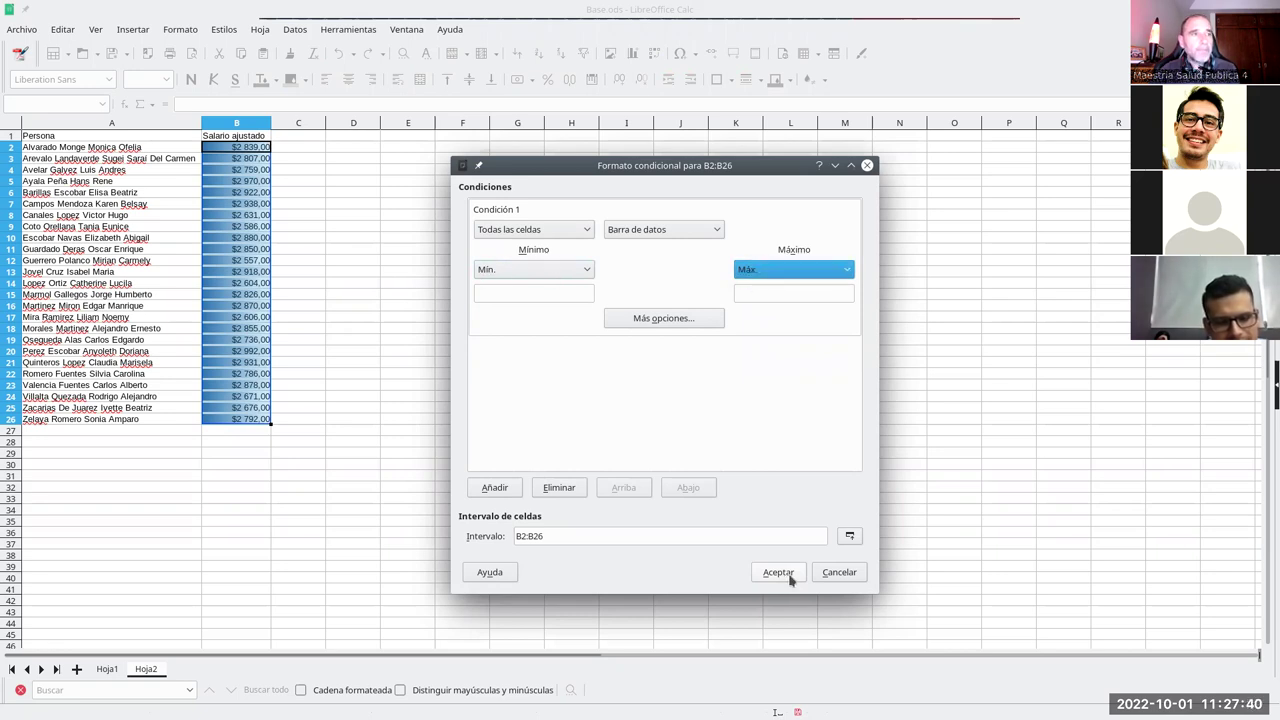
pyautogui.click(785, 574)
pyautogui.click(731, 566)
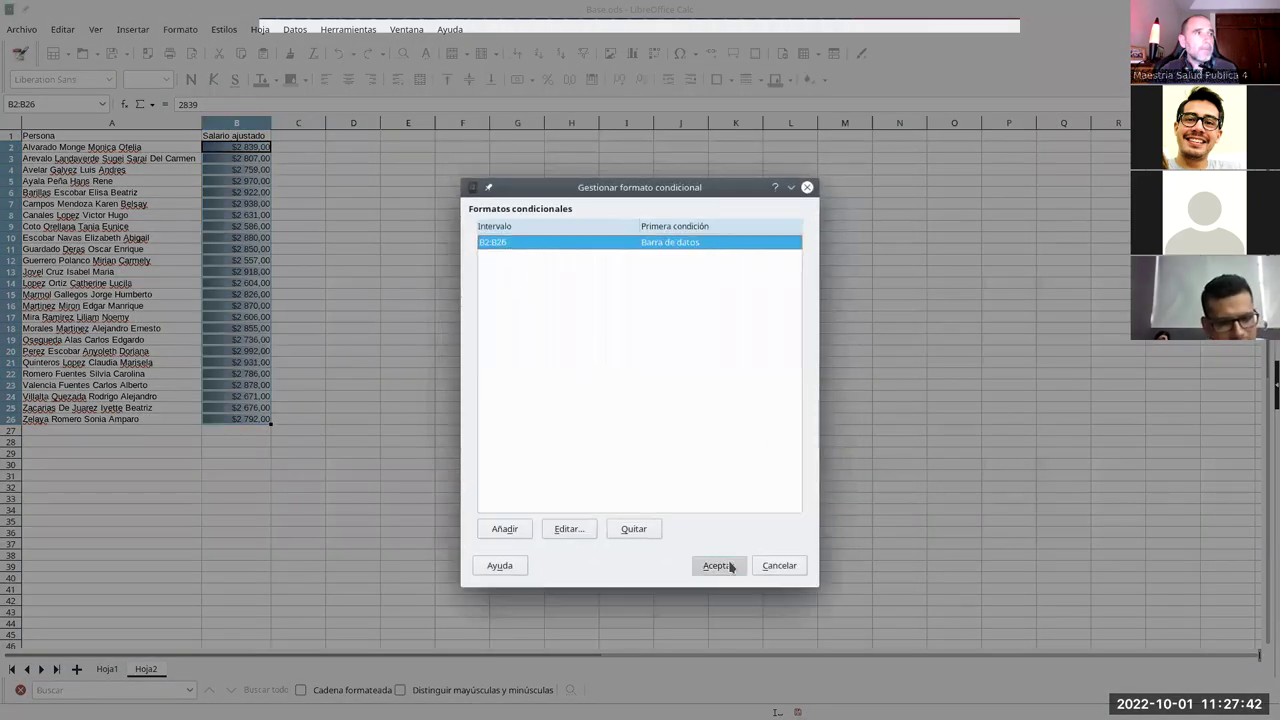
pyautogui.click(341, 250)
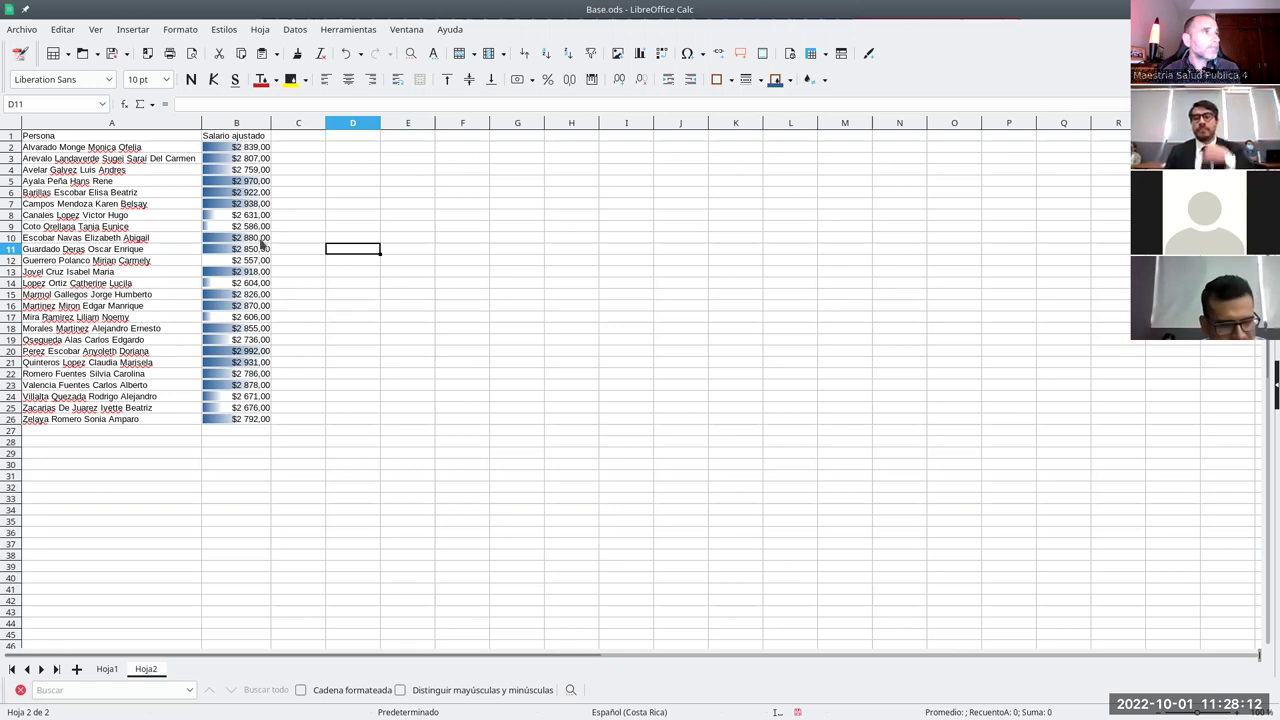
# - Delete the B2:B26 Barra de datos rule in the conditional format manager, then reselect B2:B26
pyautogui.click(188, 30)
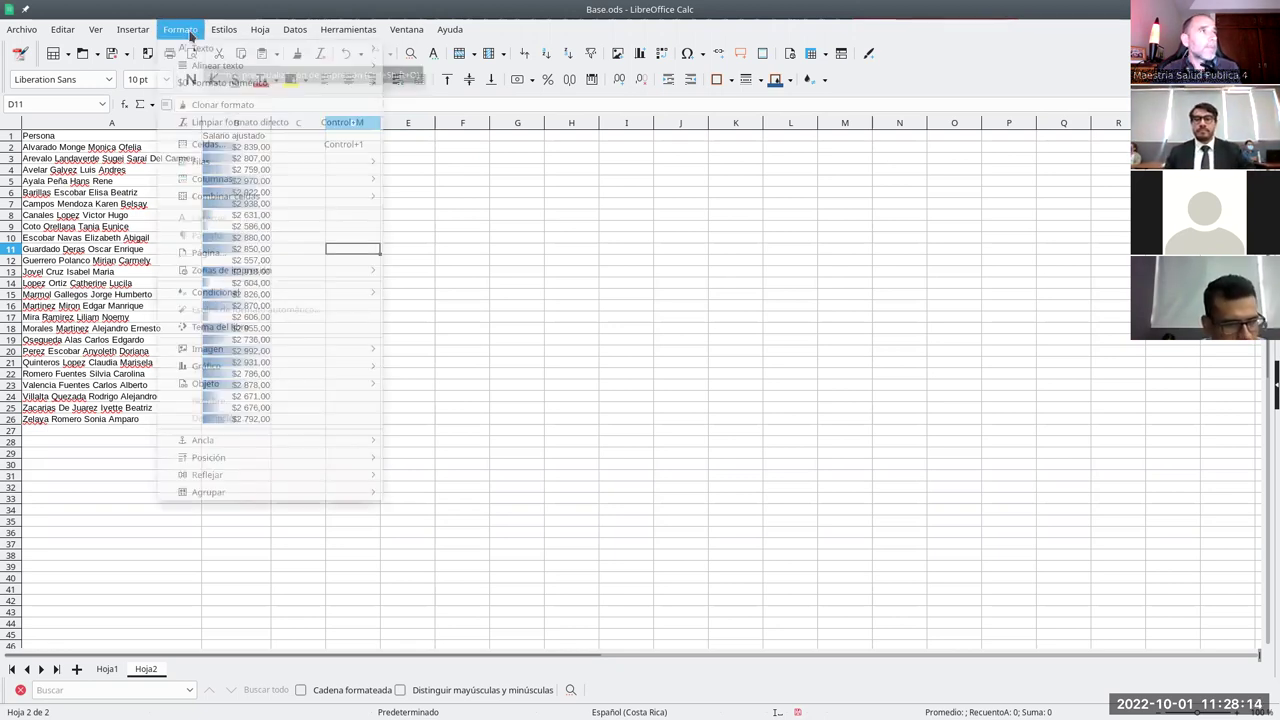
pyautogui.moveTo(268, 273)
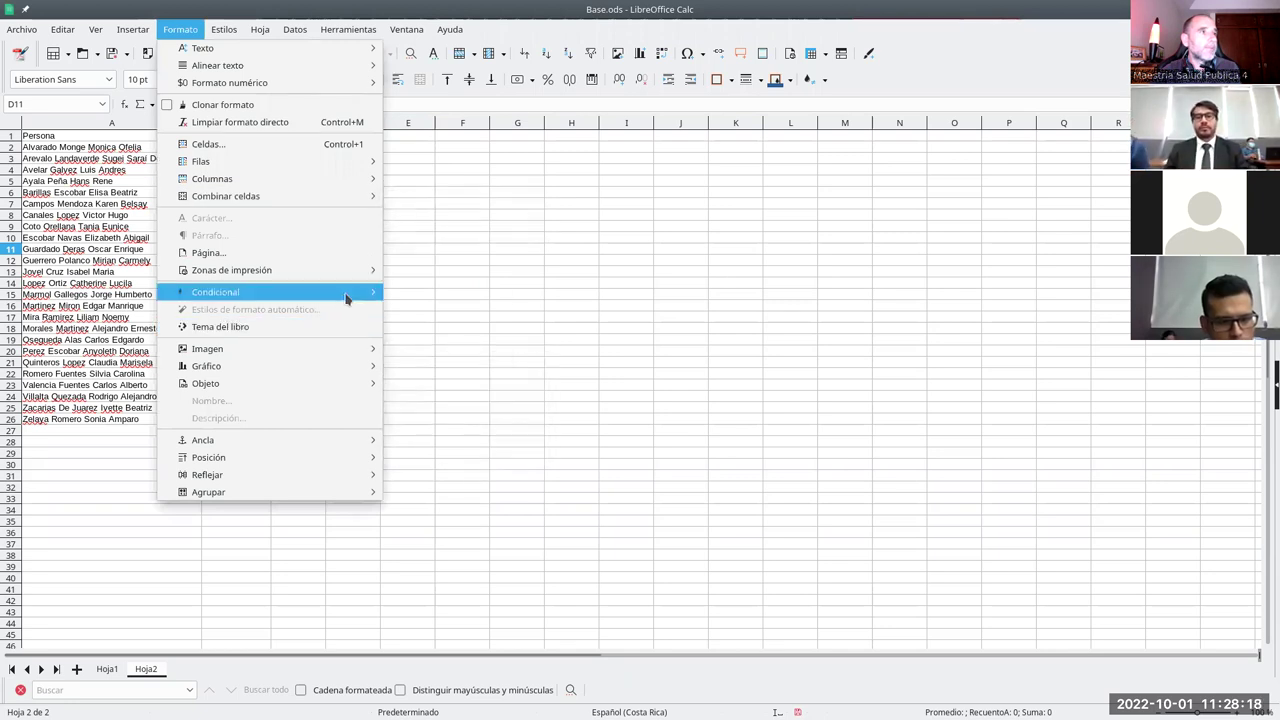
pyautogui.moveTo(349, 291)
pyautogui.click(439, 379)
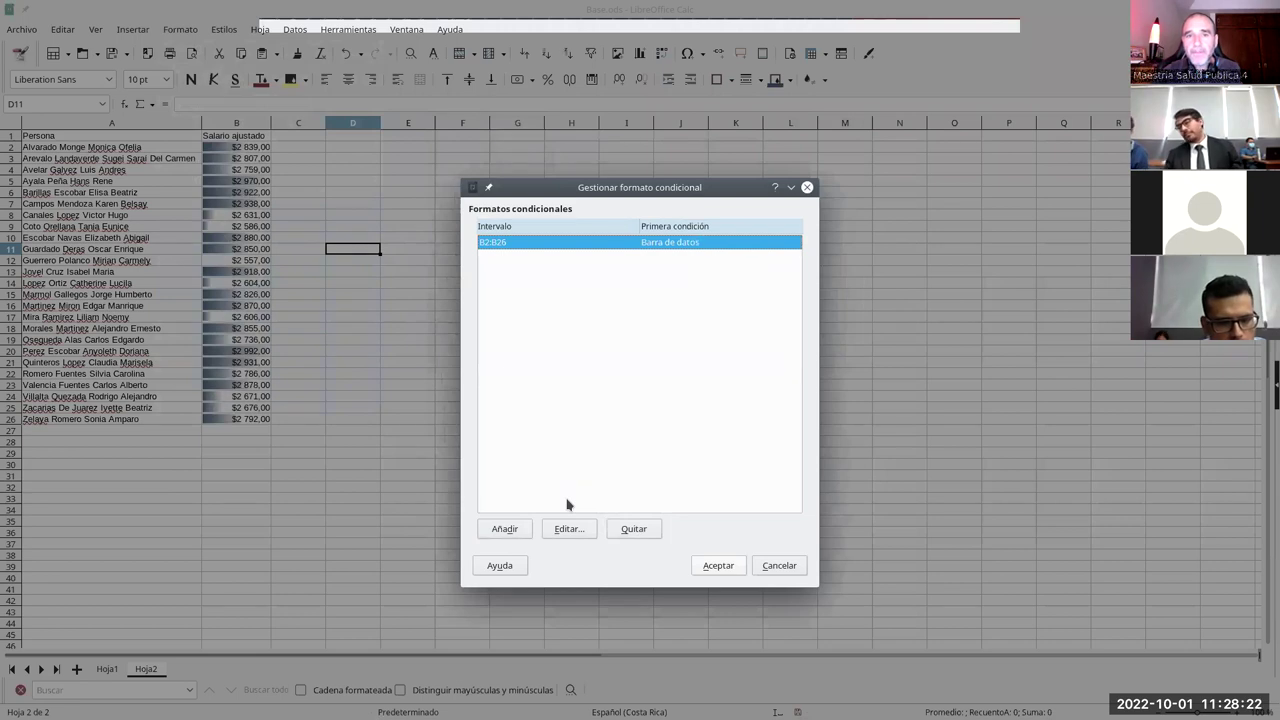
pyautogui.click(651, 536)
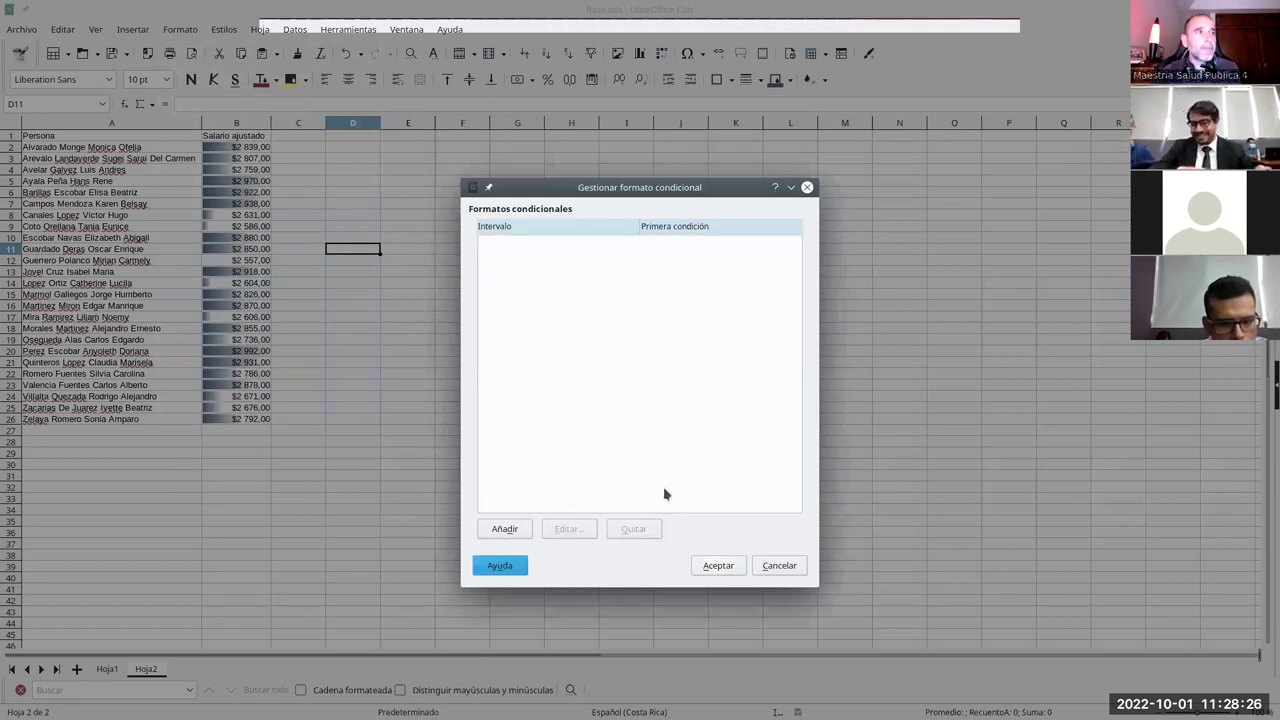
pyautogui.click(717, 567)
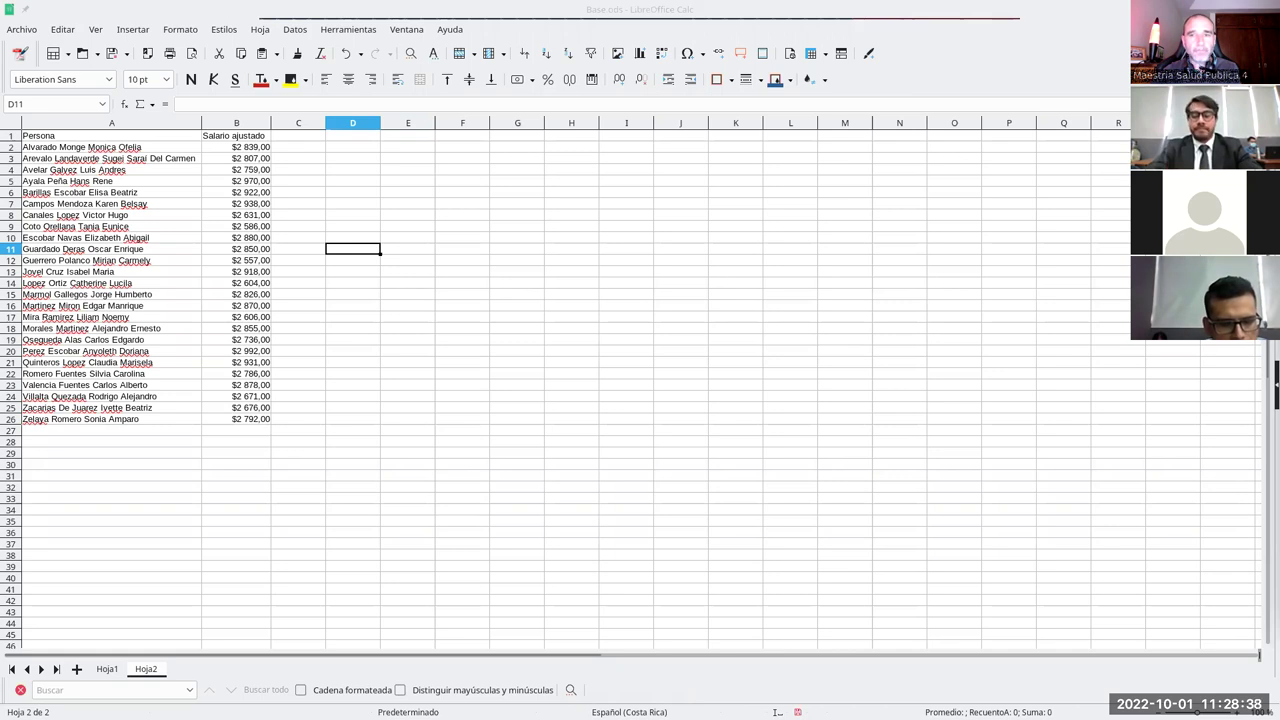
pyautogui.moveTo(233, 150); pyautogui.dragTo(236, 421)
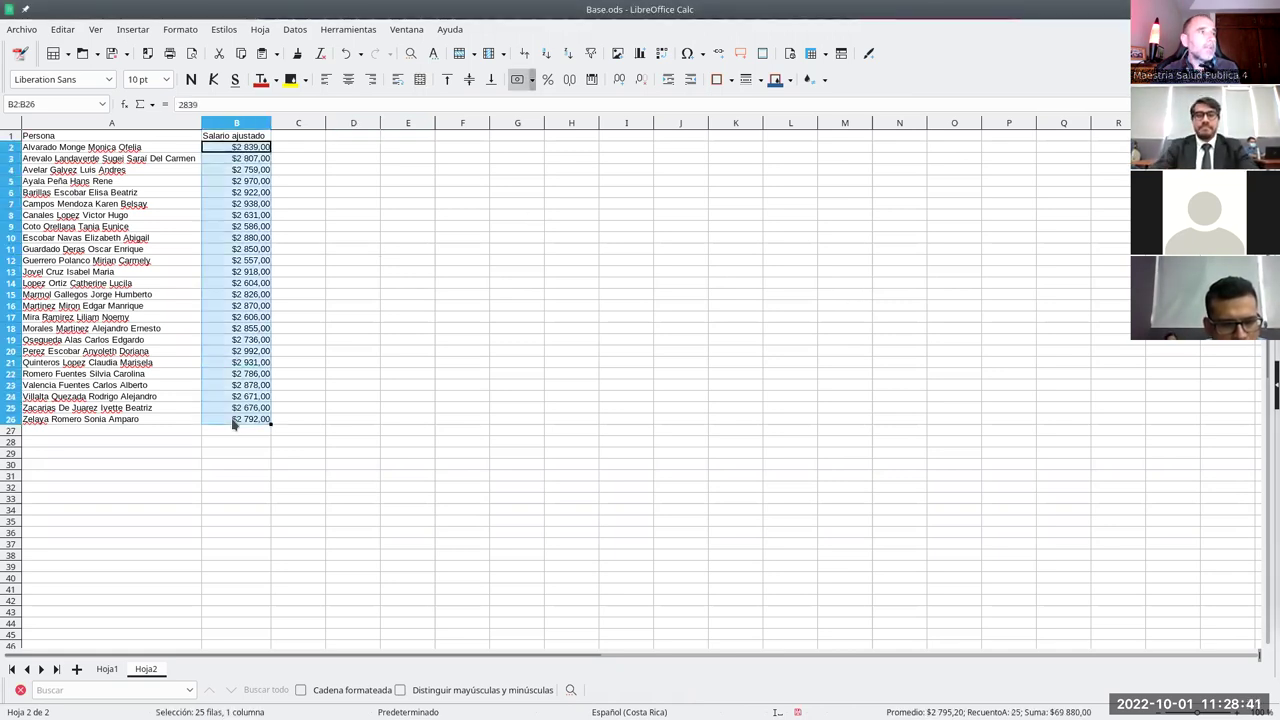
# - Add a new conditional rule for B2:B26 with the condition 'less than 2650'
pyautogui.click(180, 29)
pyautogui.moveTo(378, 296)
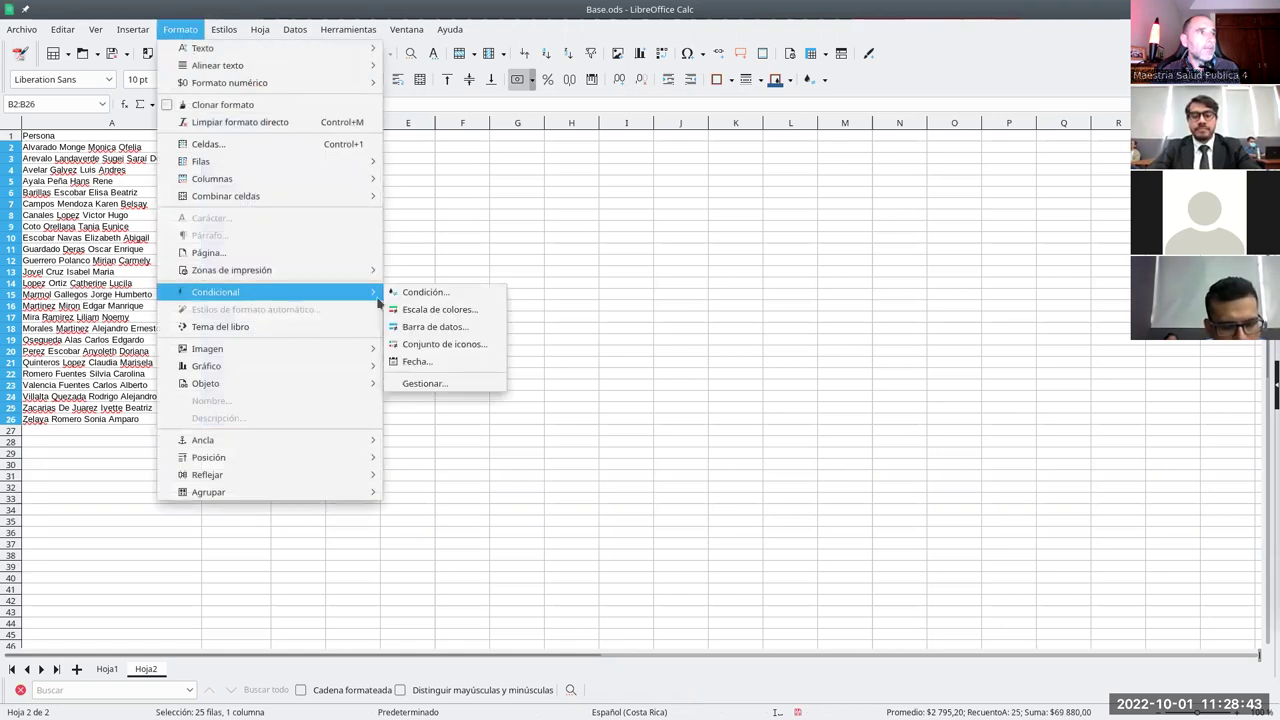
pyautogui.click(448, 385)
pyautogui.click(487, 535)
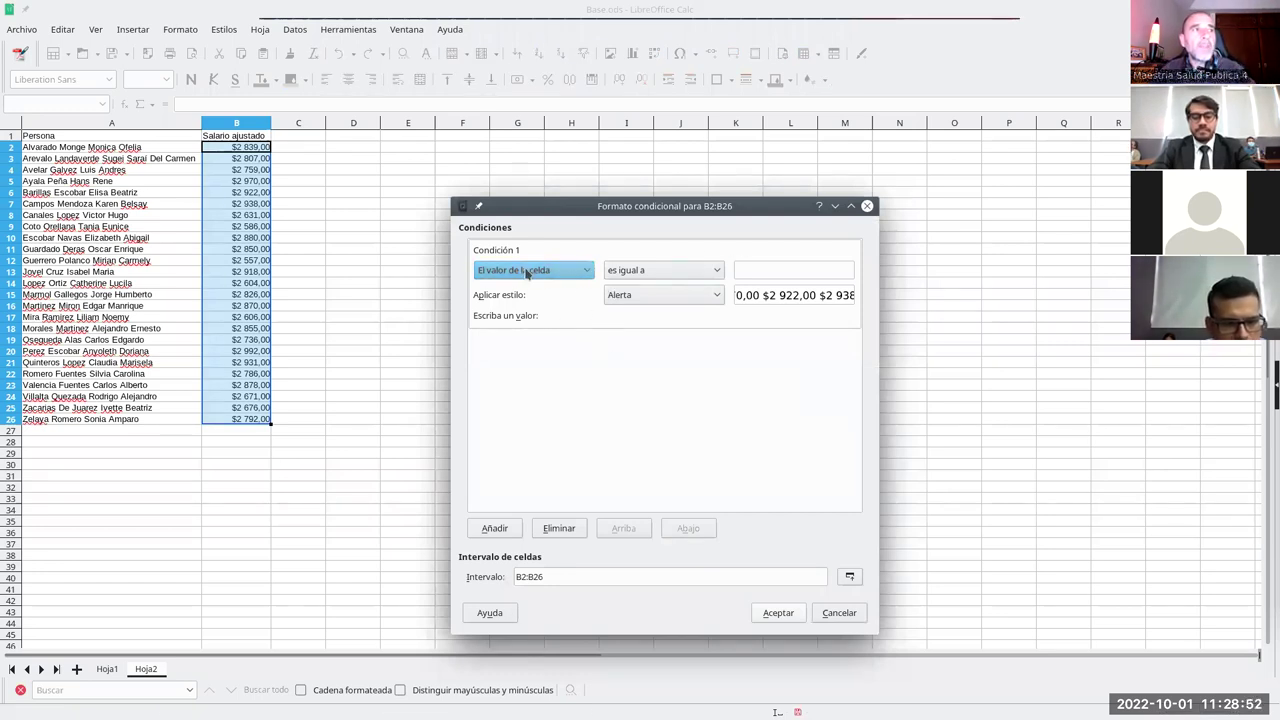
pyautogui.click(692, 272)
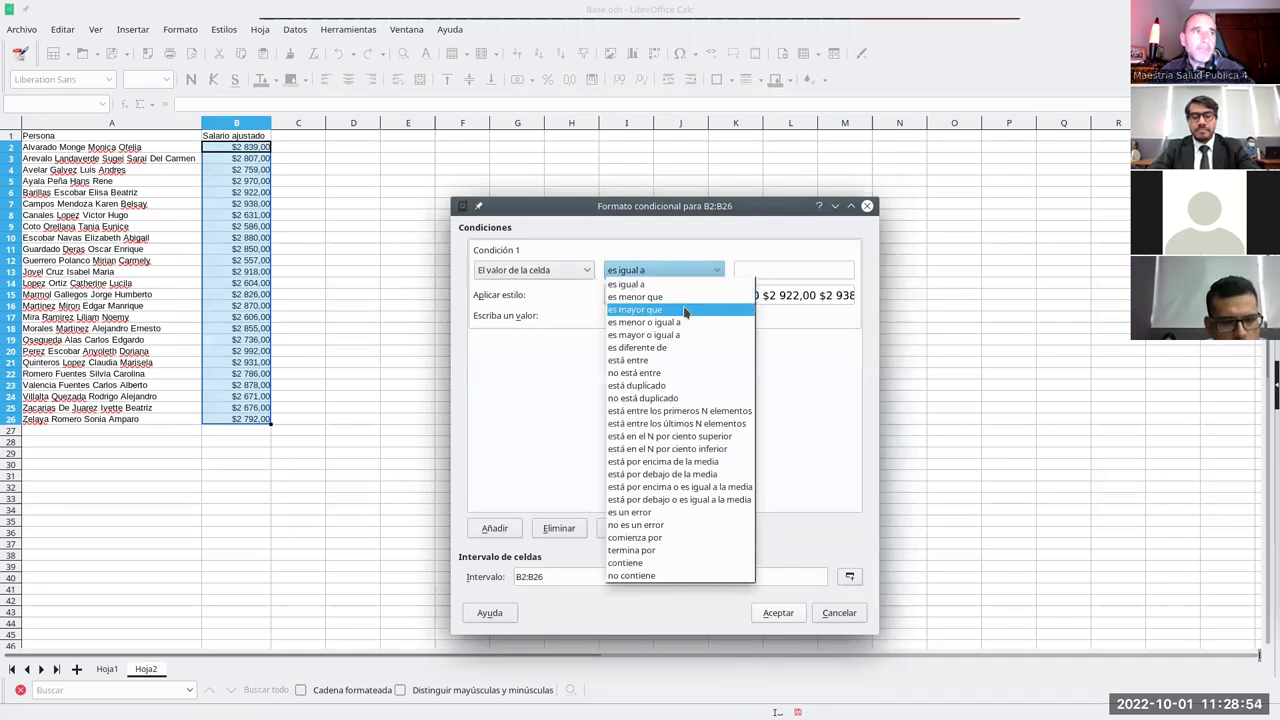
pyautogui.click(688, 298)
pyautogui.click(772, 271)
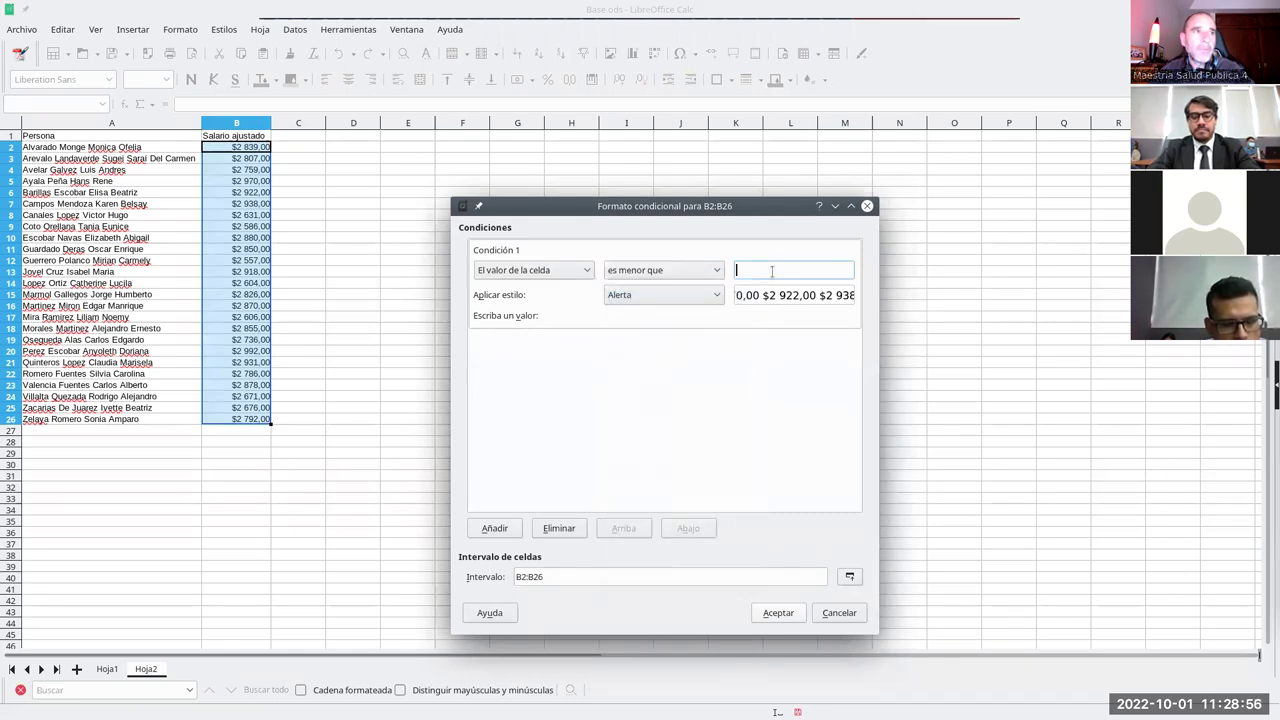
pyautogui.write('2650')
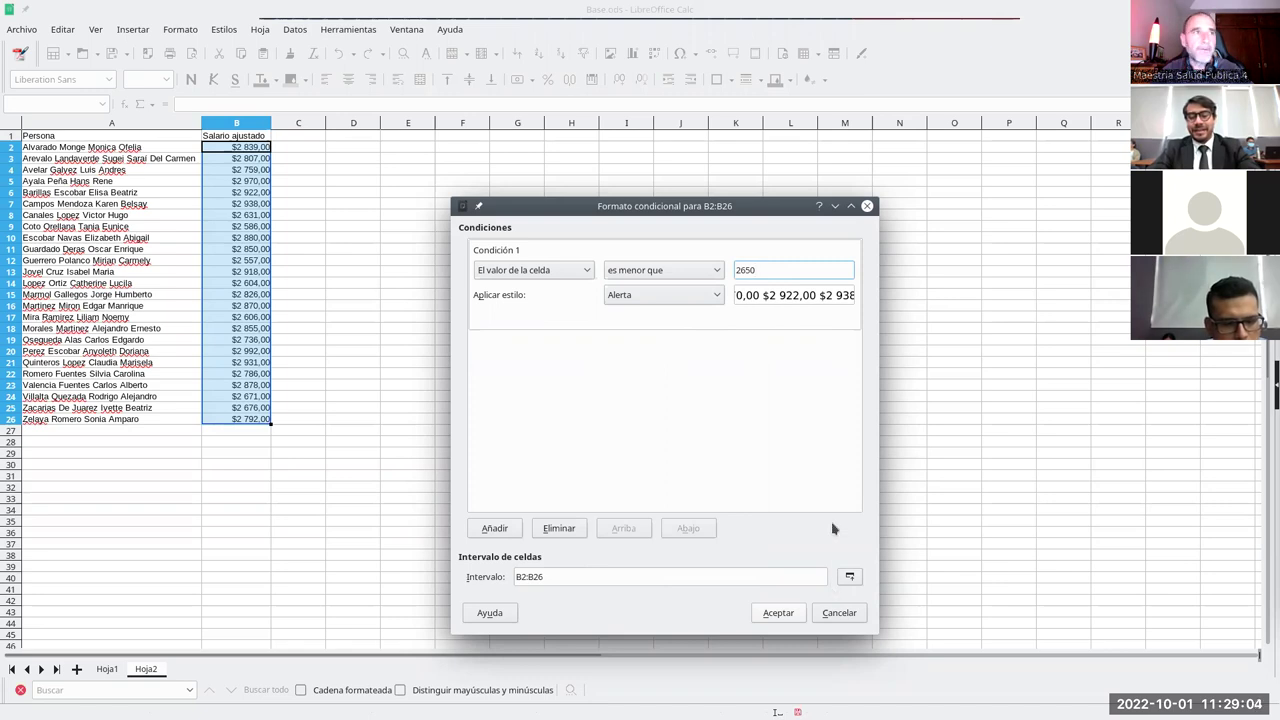
# - Create a new cell style named Fondo rojo with a red background for this condition
pyautogui.click(698, 298)
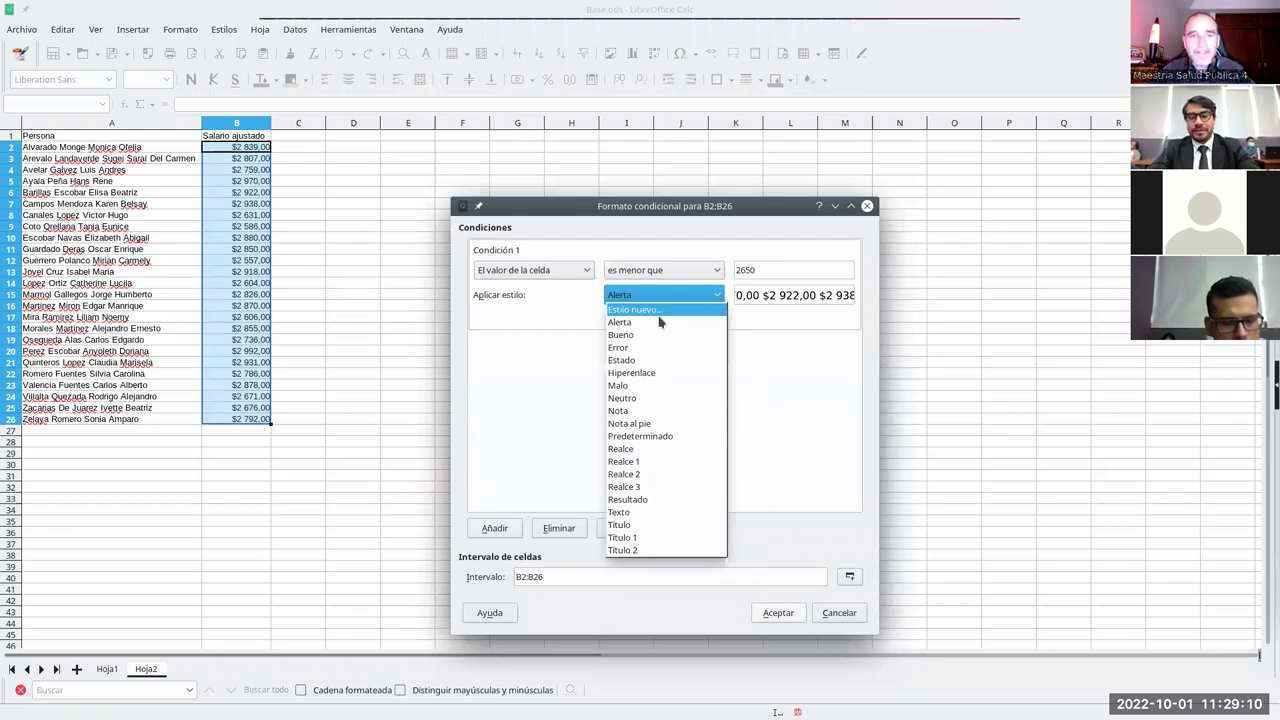
pyautogui.click(659, 321)
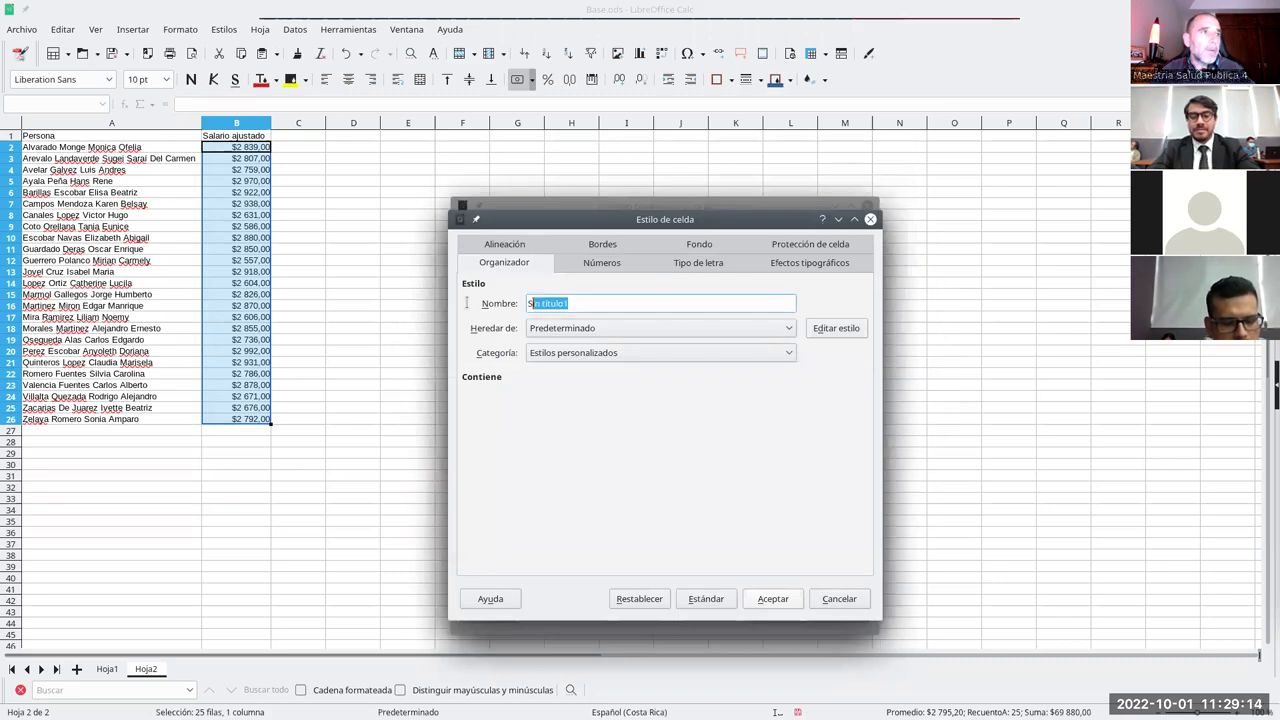
pyautogui.write('Fondo rojo')
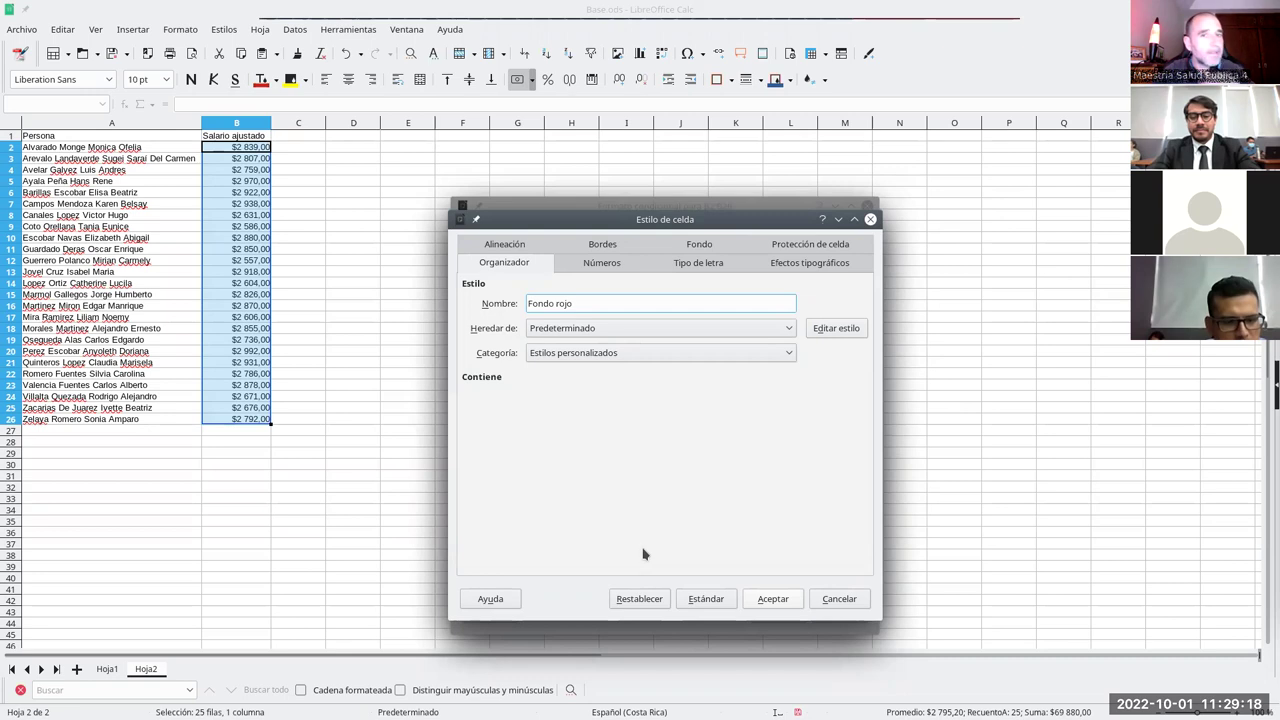
pyautogui.click(716, 248)
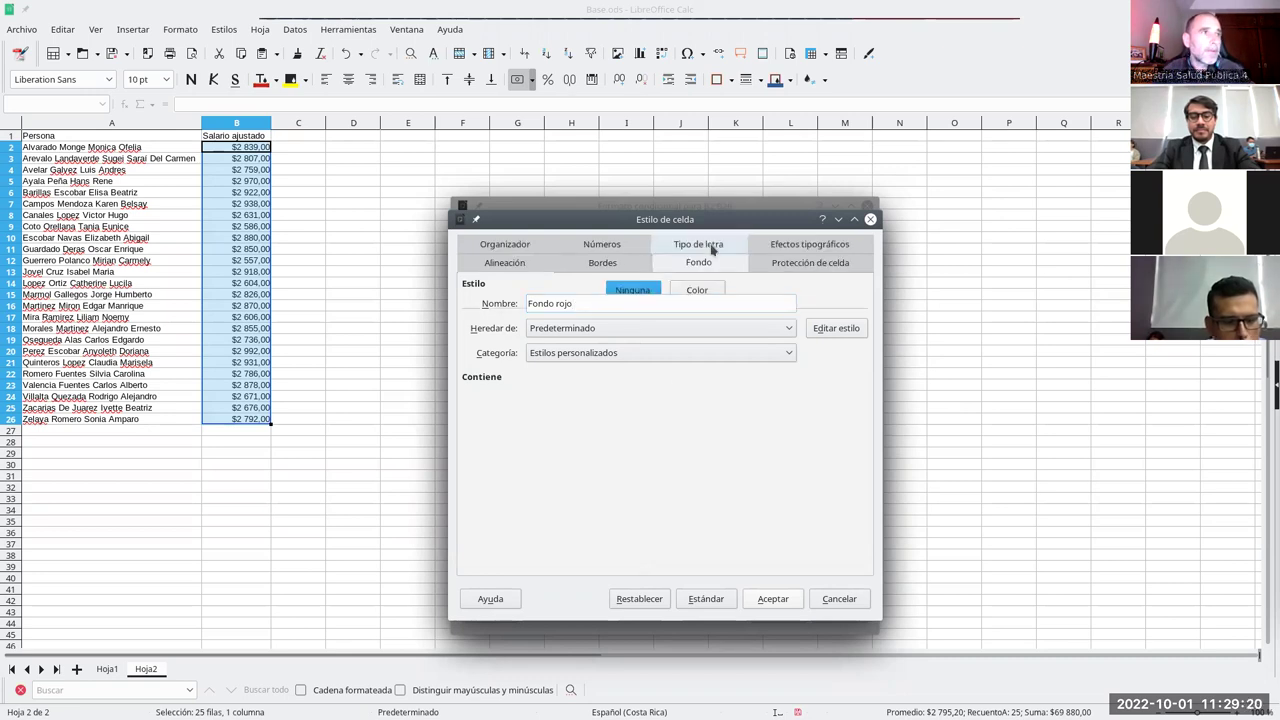
pyautogui.click(690, 291)
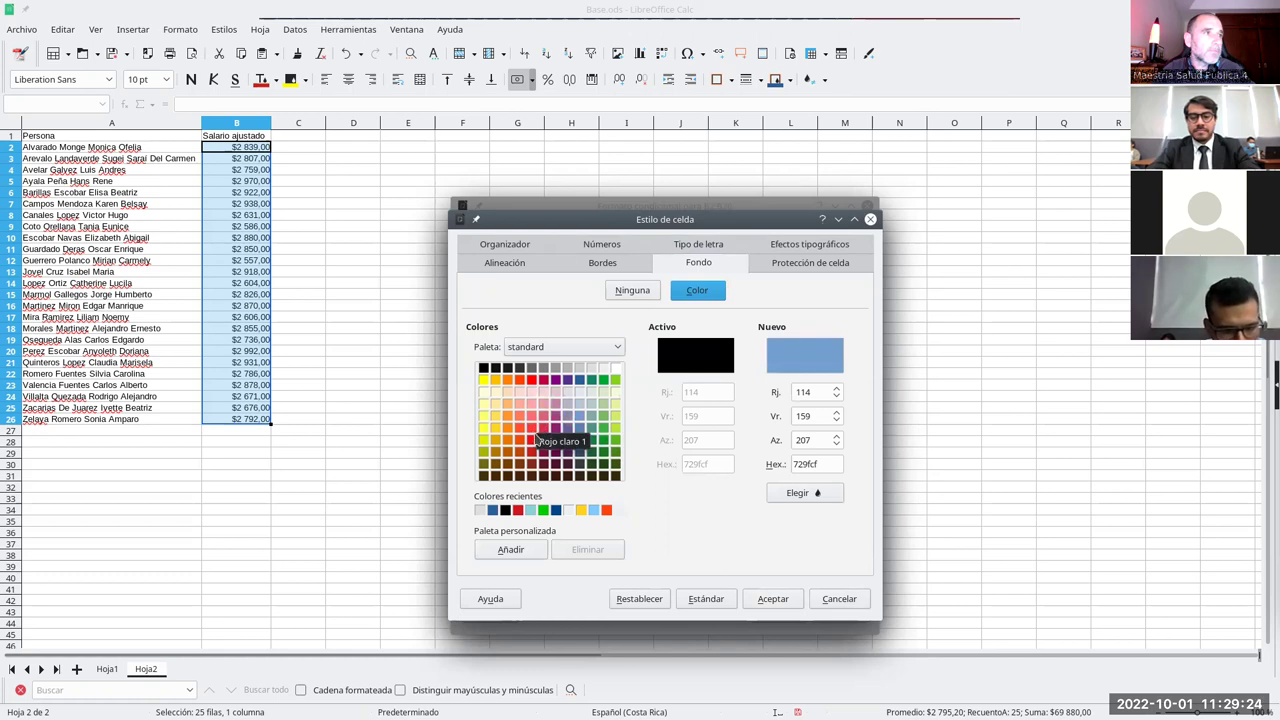
pyautogui.click(531, 379)
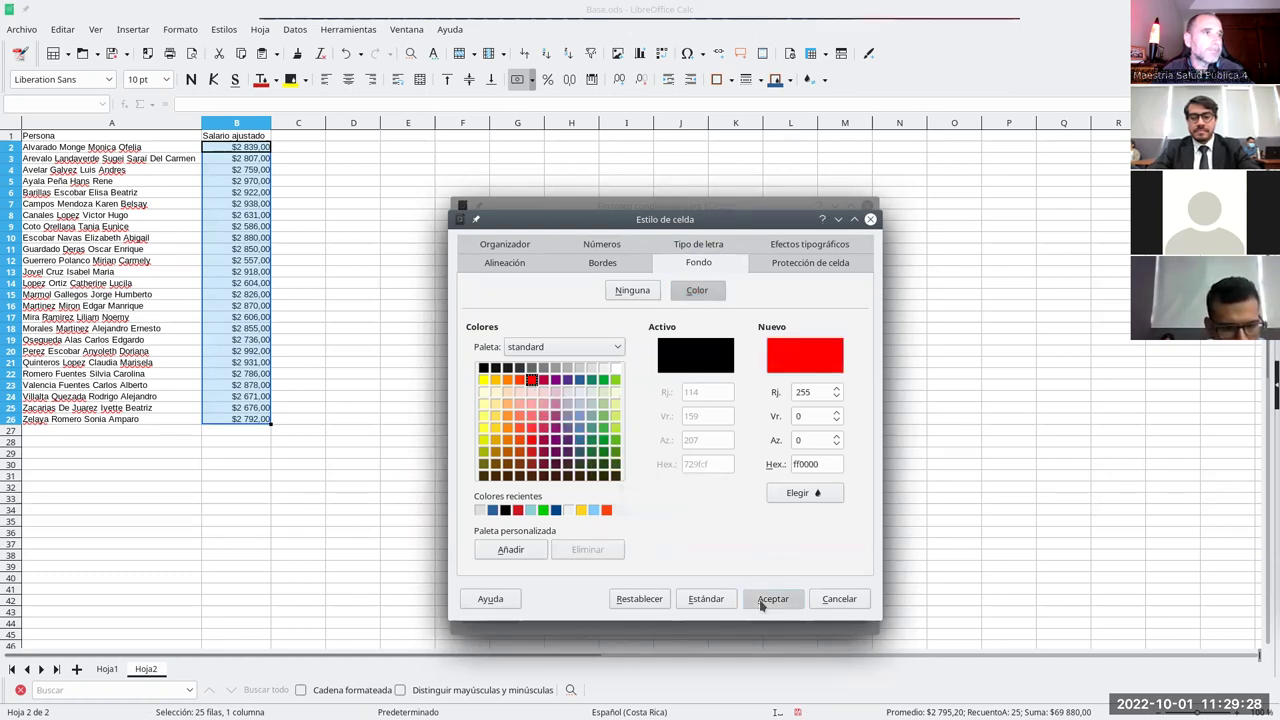
pyautogui.click(772, 598)
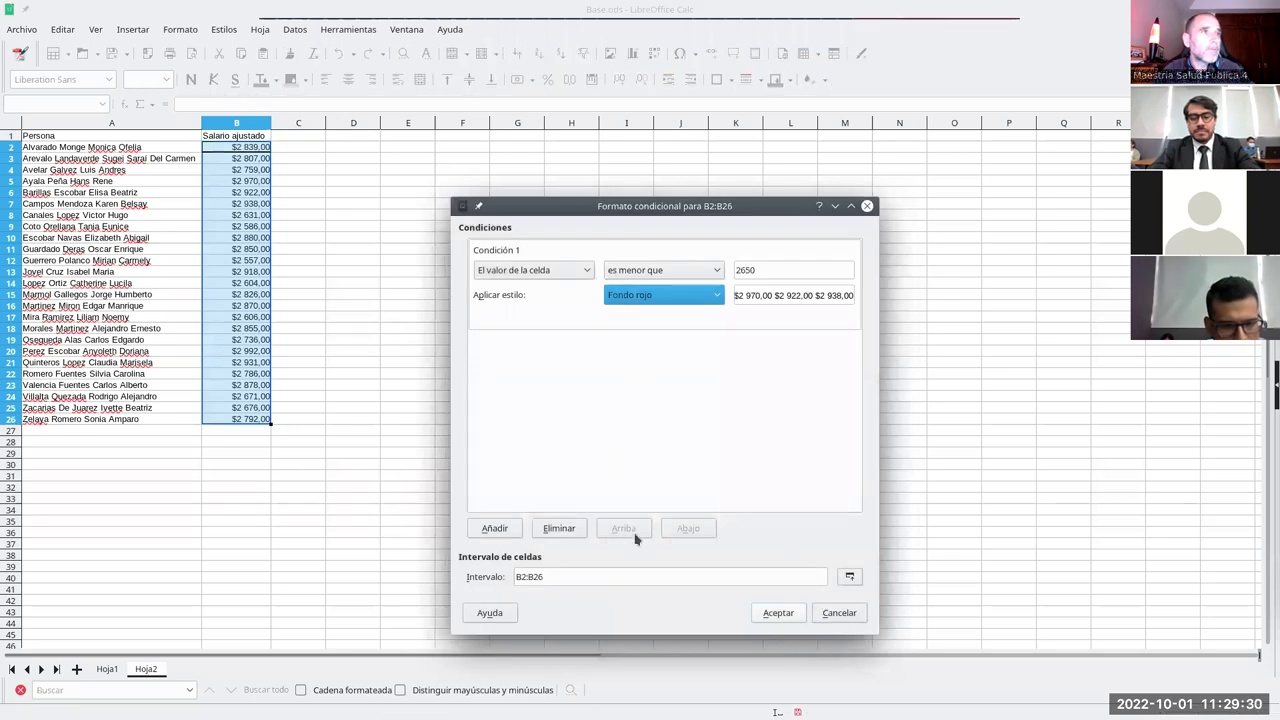
# - Add a second condition set to 'between 2650 and 2850'
pyautogui.click(495, 532)
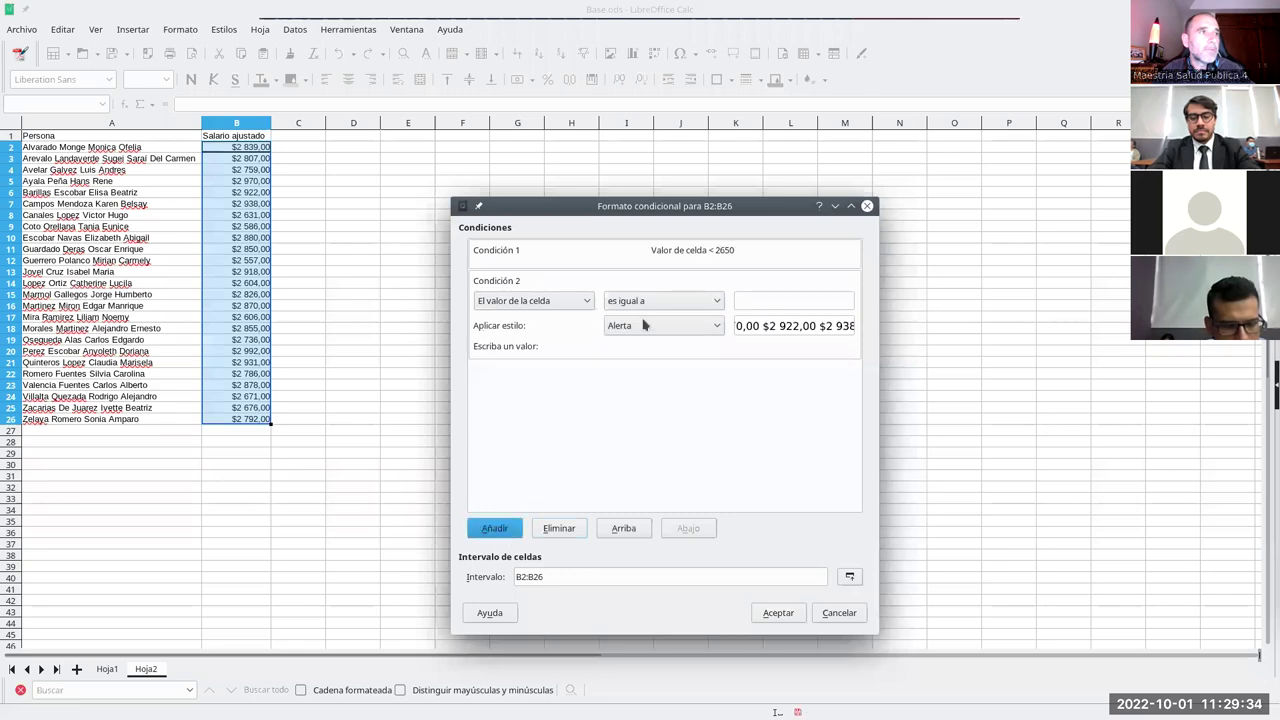
pyautogui.click(636, 302)
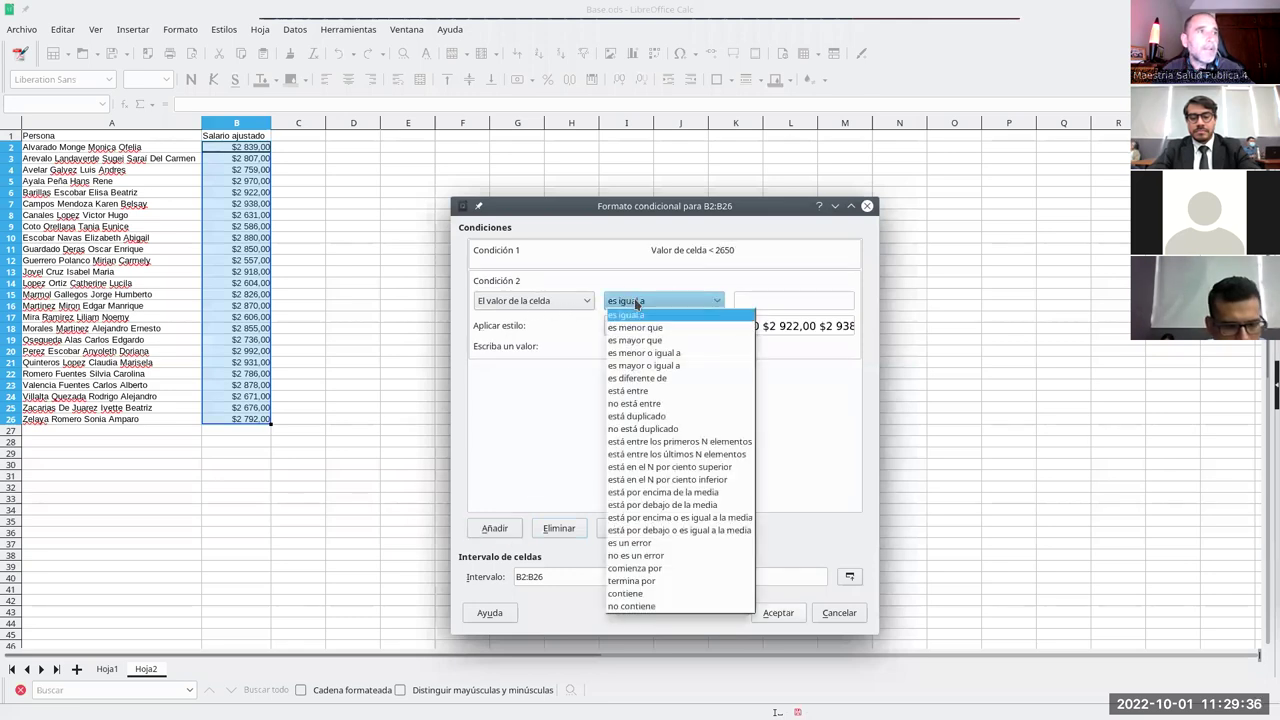
pyautogui.click(663, 391)
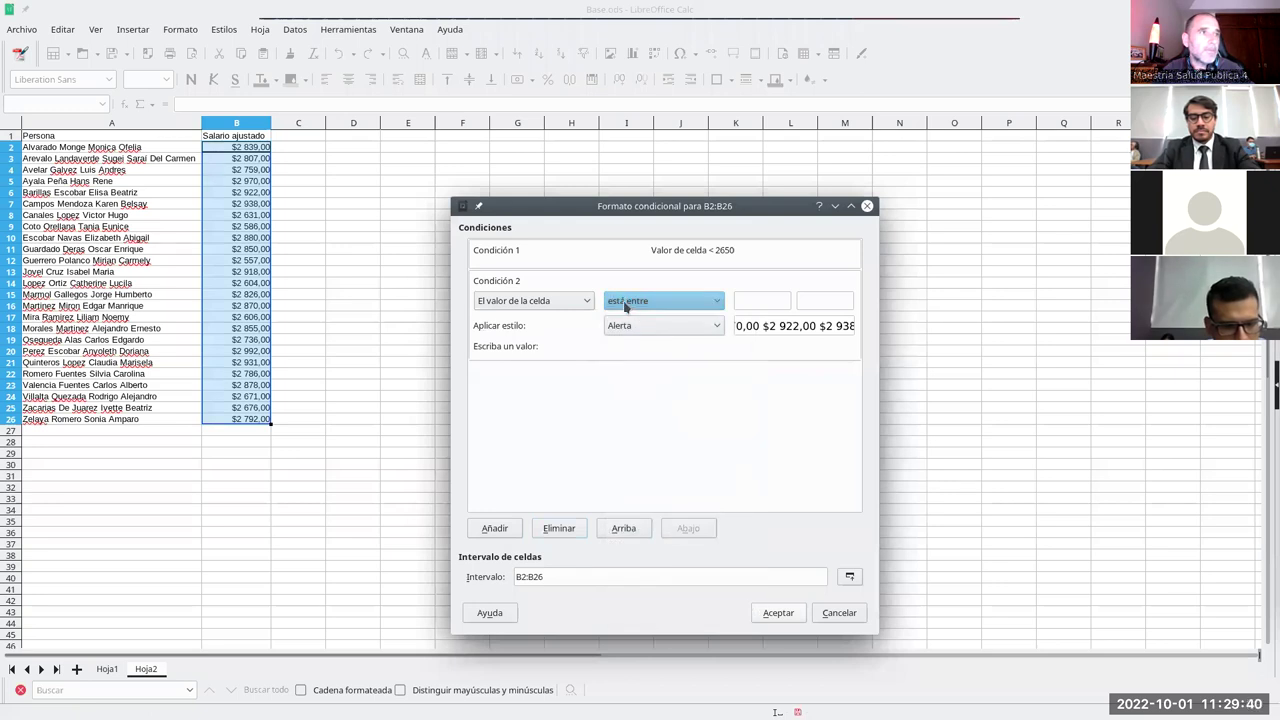
pyautogui.click(628, 302)
pyautogui.click(660, 300)
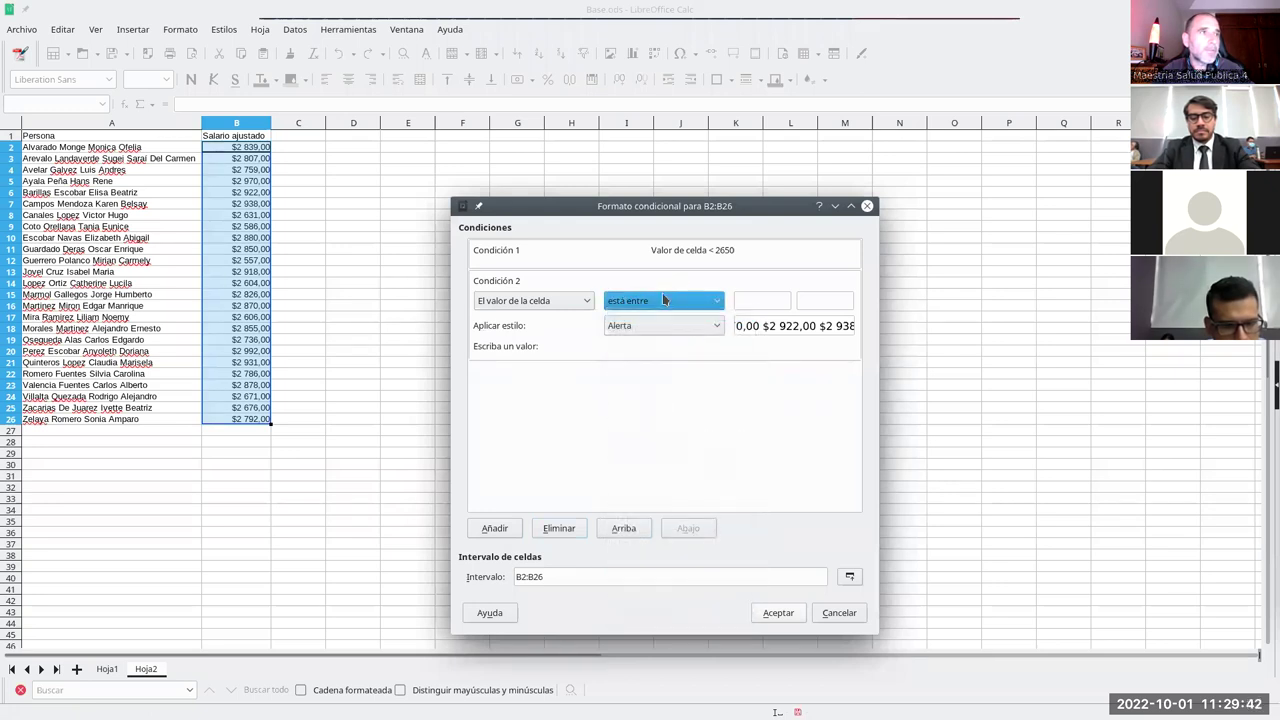
pyautogui.click(747, 300)
pyautogui.write('2650')
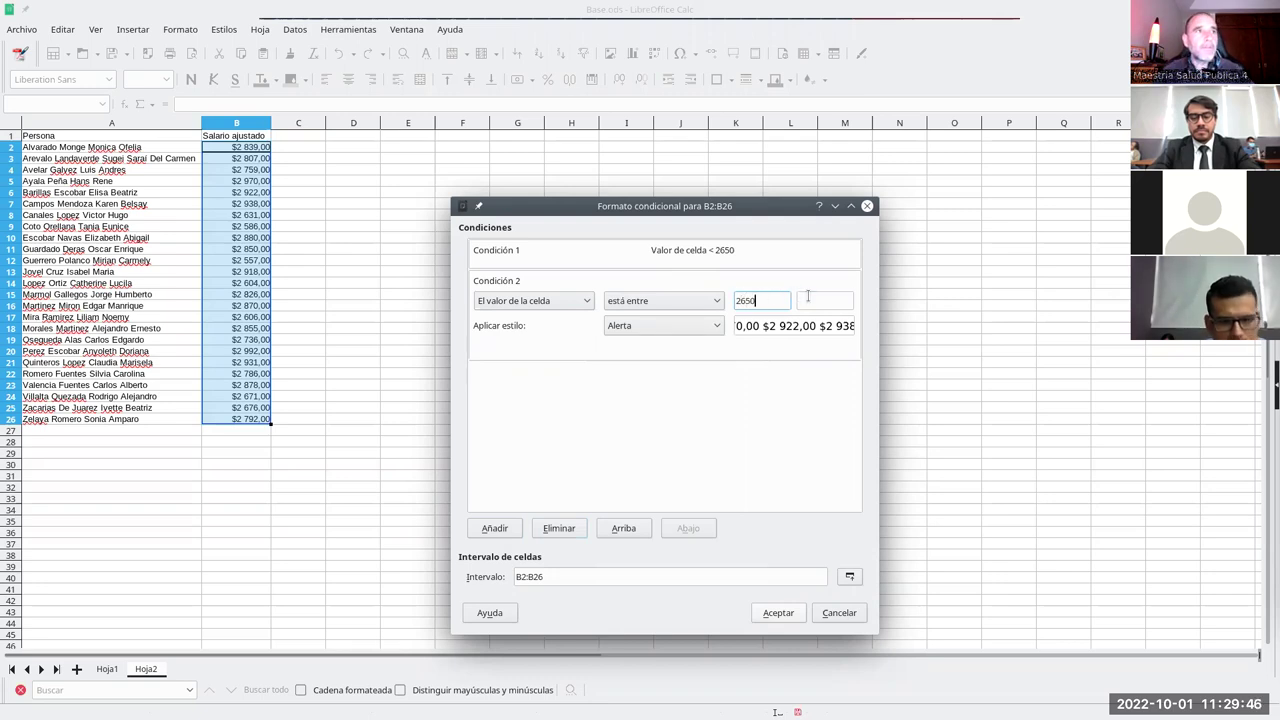
pyautogui.click(807, 299)
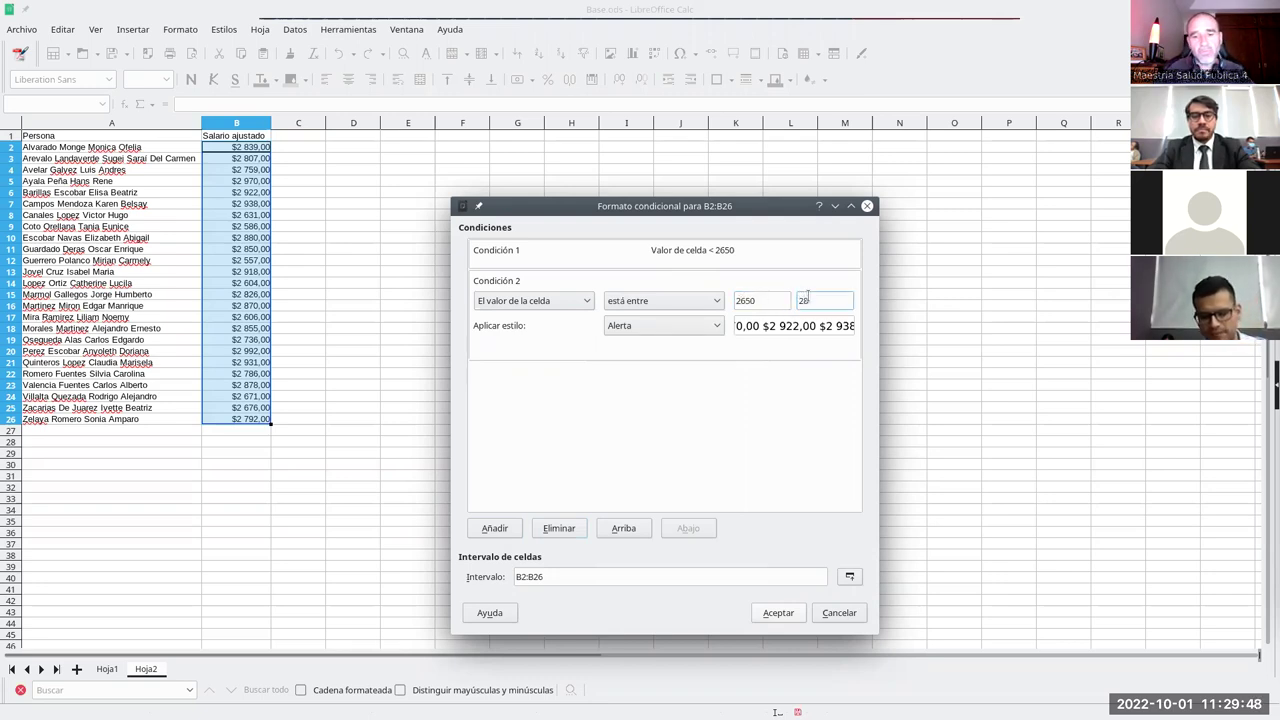
# - Give the second condition a new style named Fondo amarillo with a gold background
pyautogui.click(631, 328)
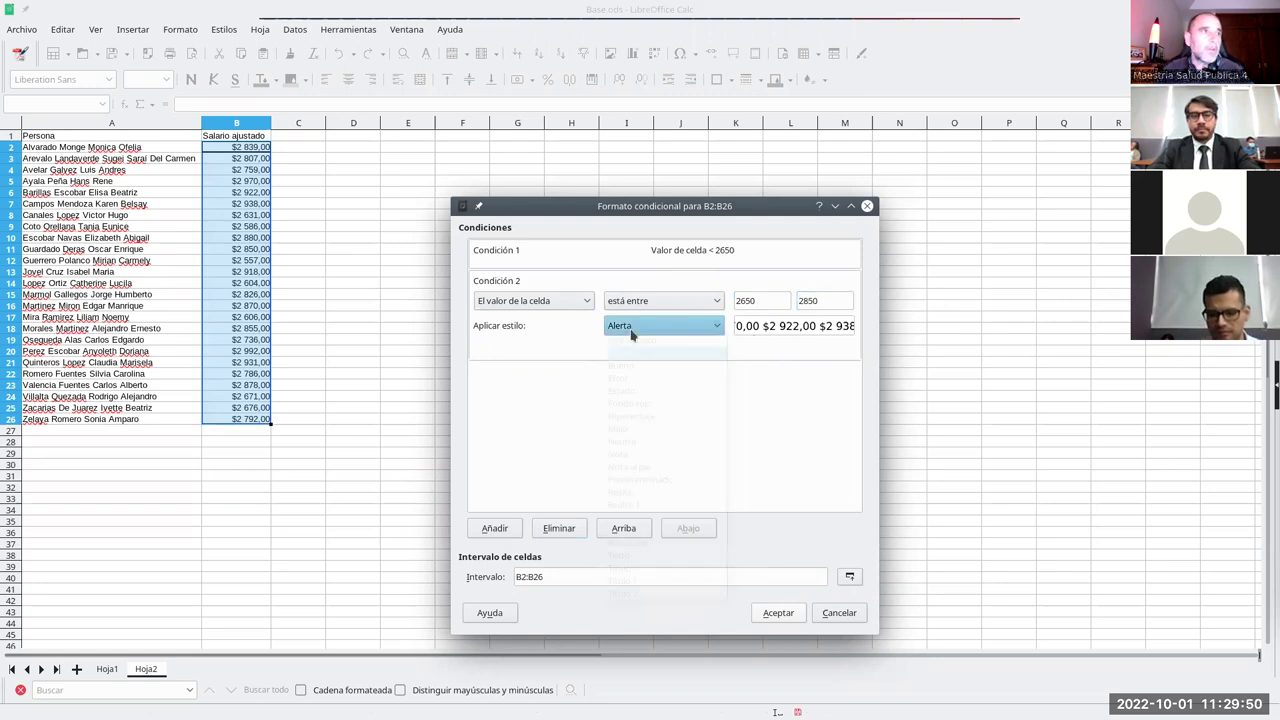
pyautogui.click(632, 342)
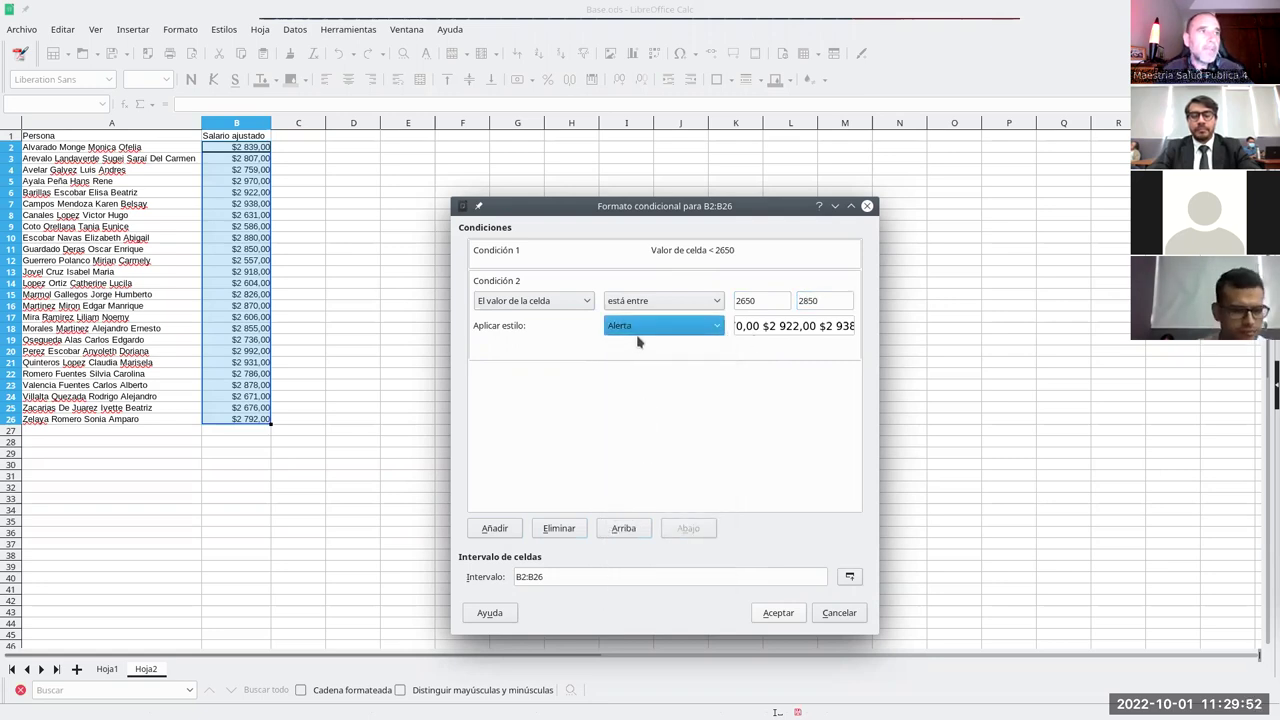
pyautogui.click(589, 303)
pyautogui.moveTo(589, 303); pyautogui.dragTo(524, 303)
pyautogui.press('BackSpace')
pyautogui.write('Fondo aman')
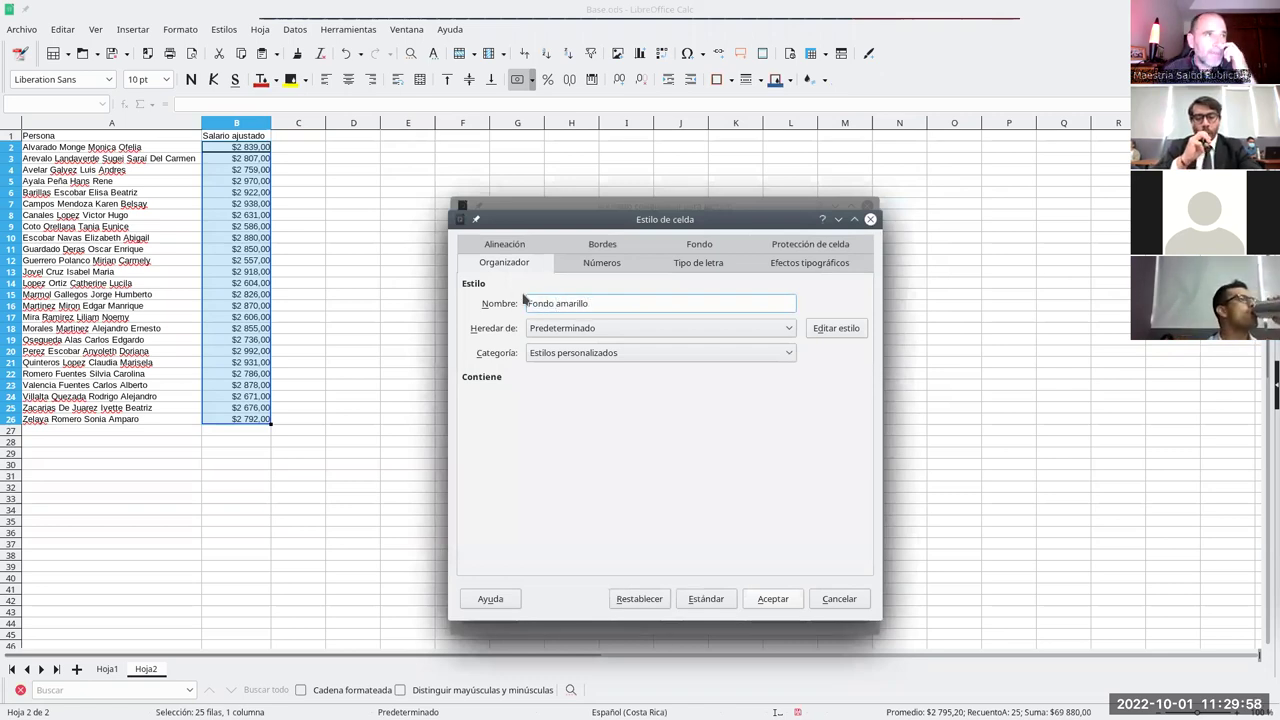
pyautogui.click(699, 244)
pyautogui.click(697, 290)
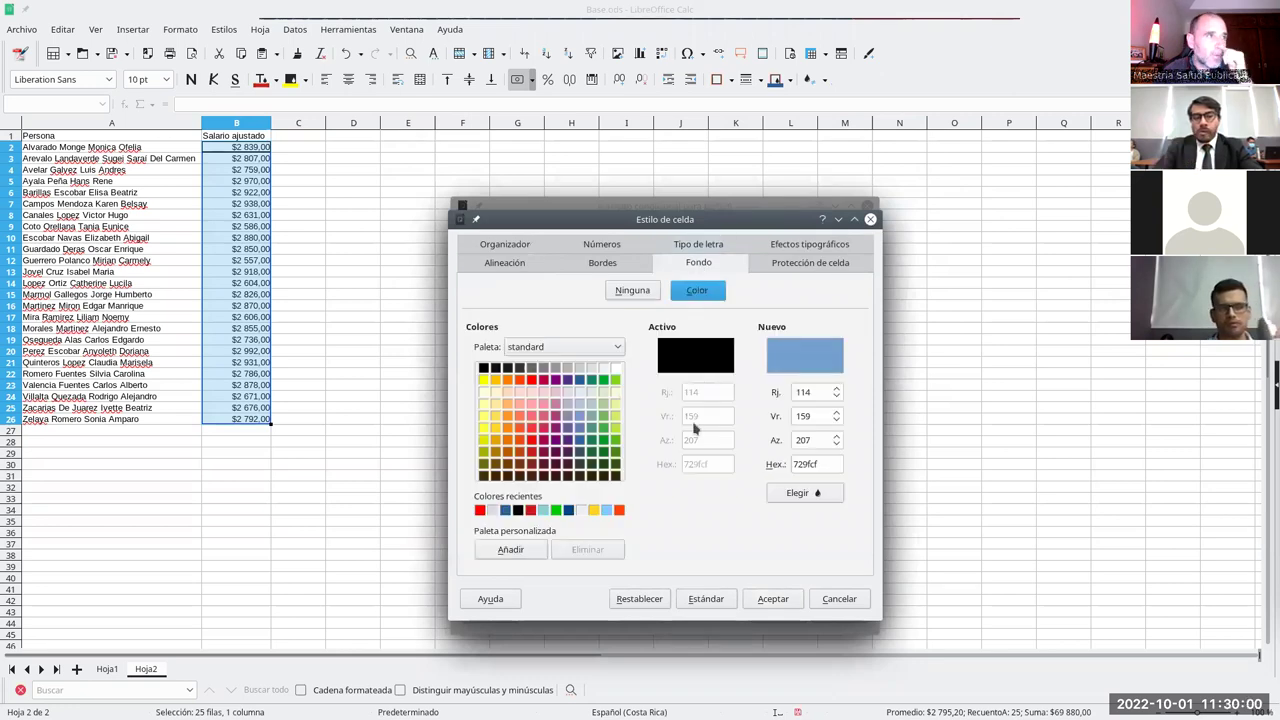
pyautogui.click(497, 381)
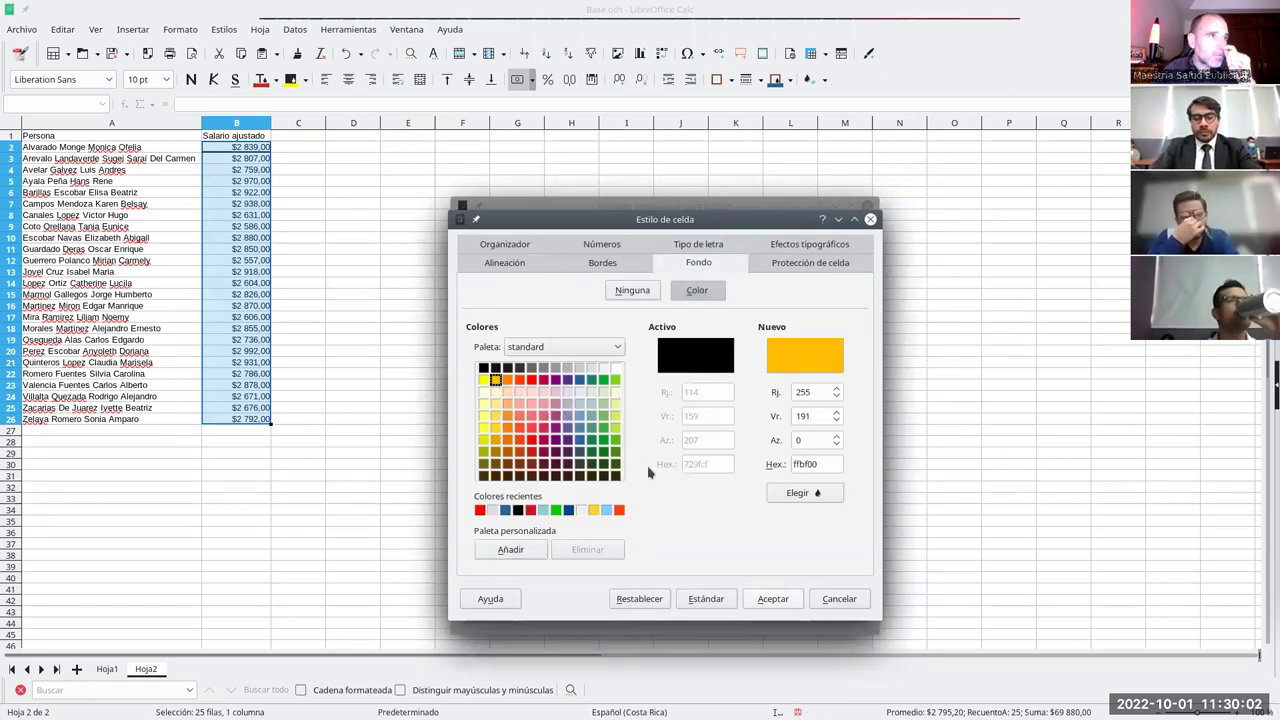
pyautogui.click(771, 599)
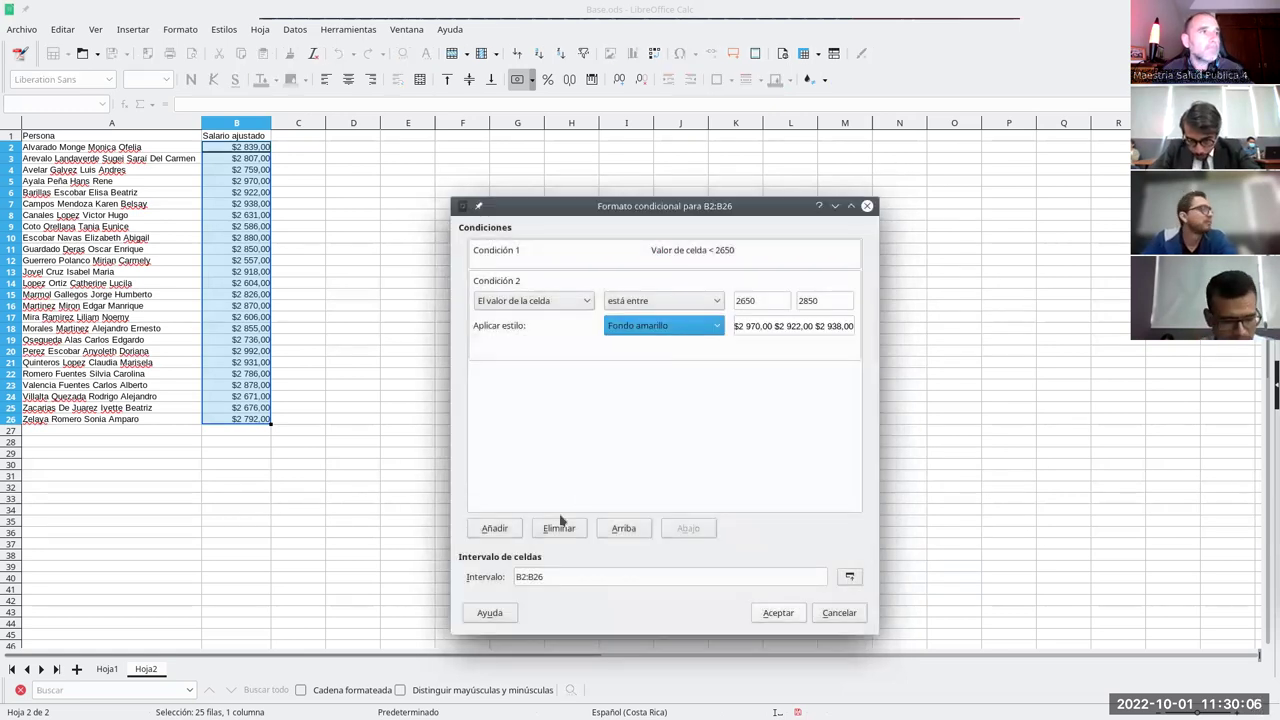
# - Add a third condition set to 'greater than 2850'
pyautogui.click(495, 528)
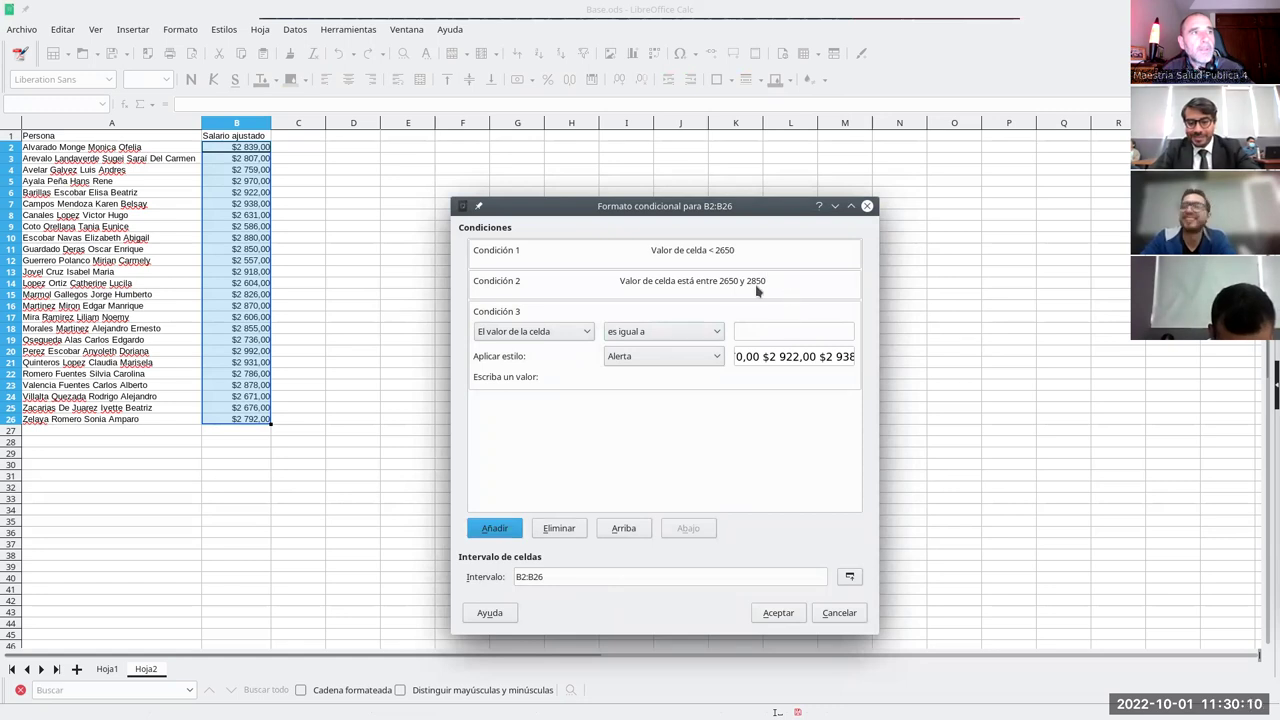
pyautogui.click(637, 334)
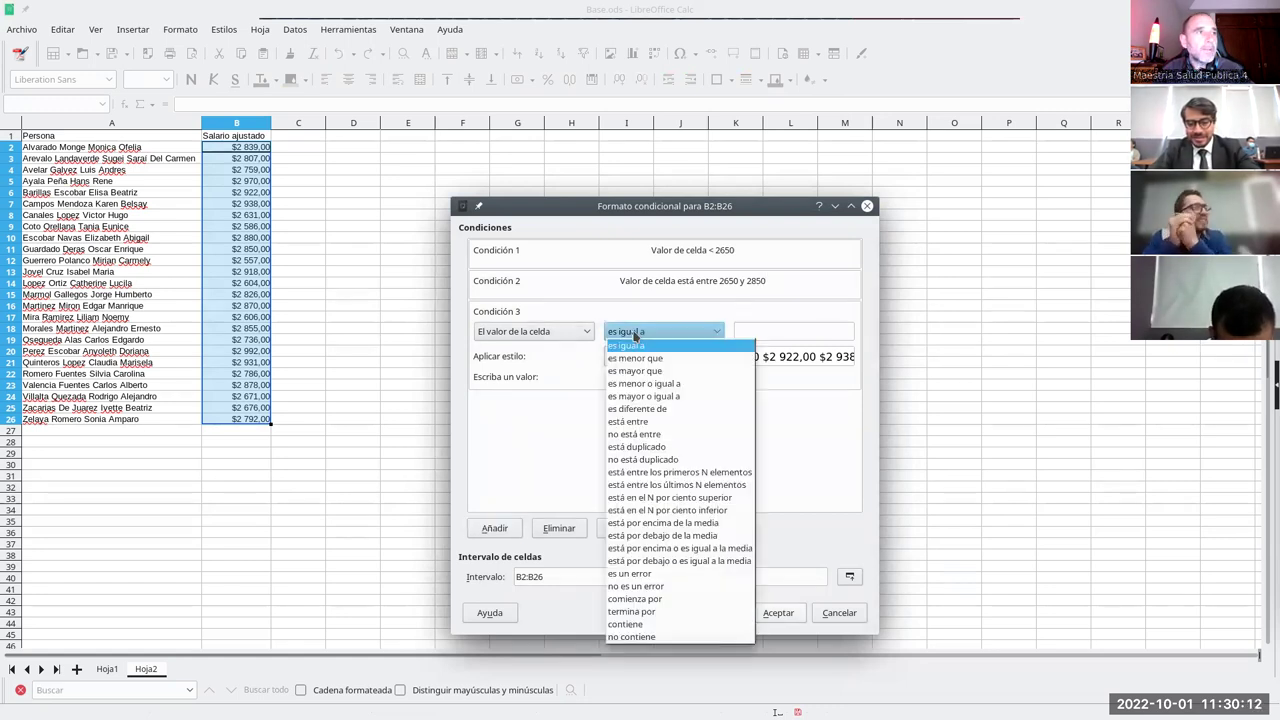
pyautogui.click(677, 371)
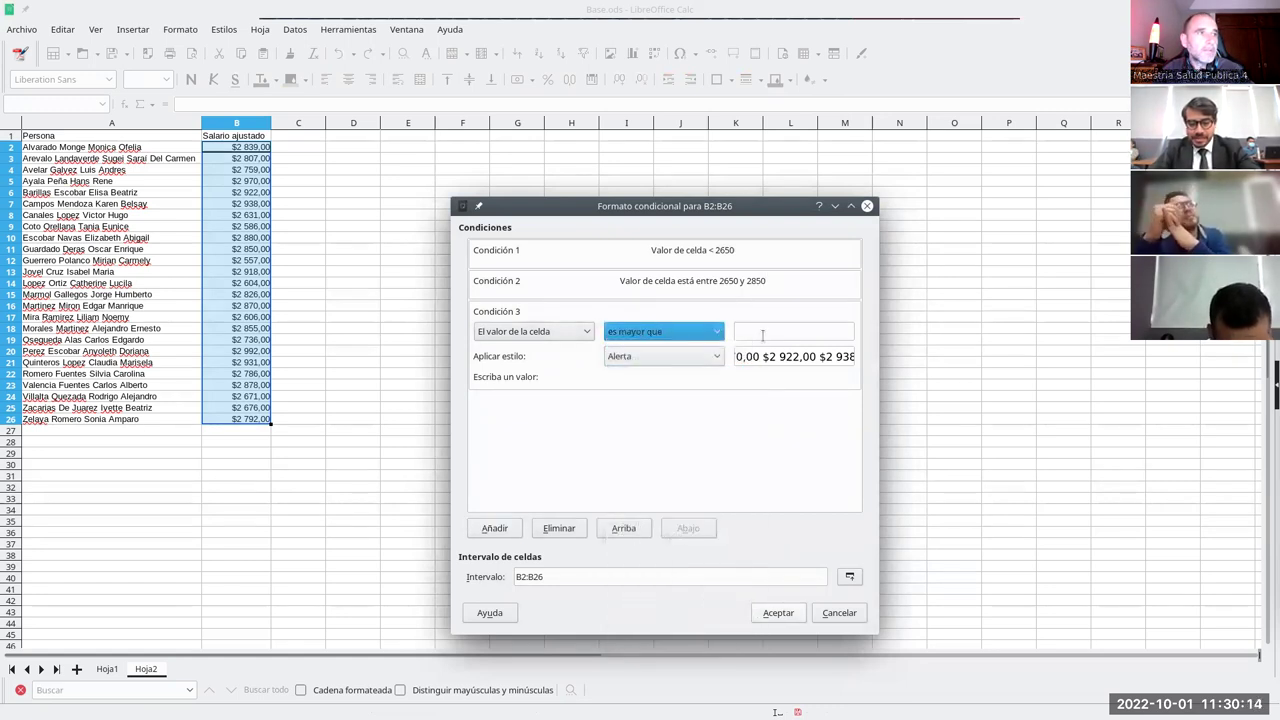
pyautogui.click(762, 333)
pyautogui.write('2850')
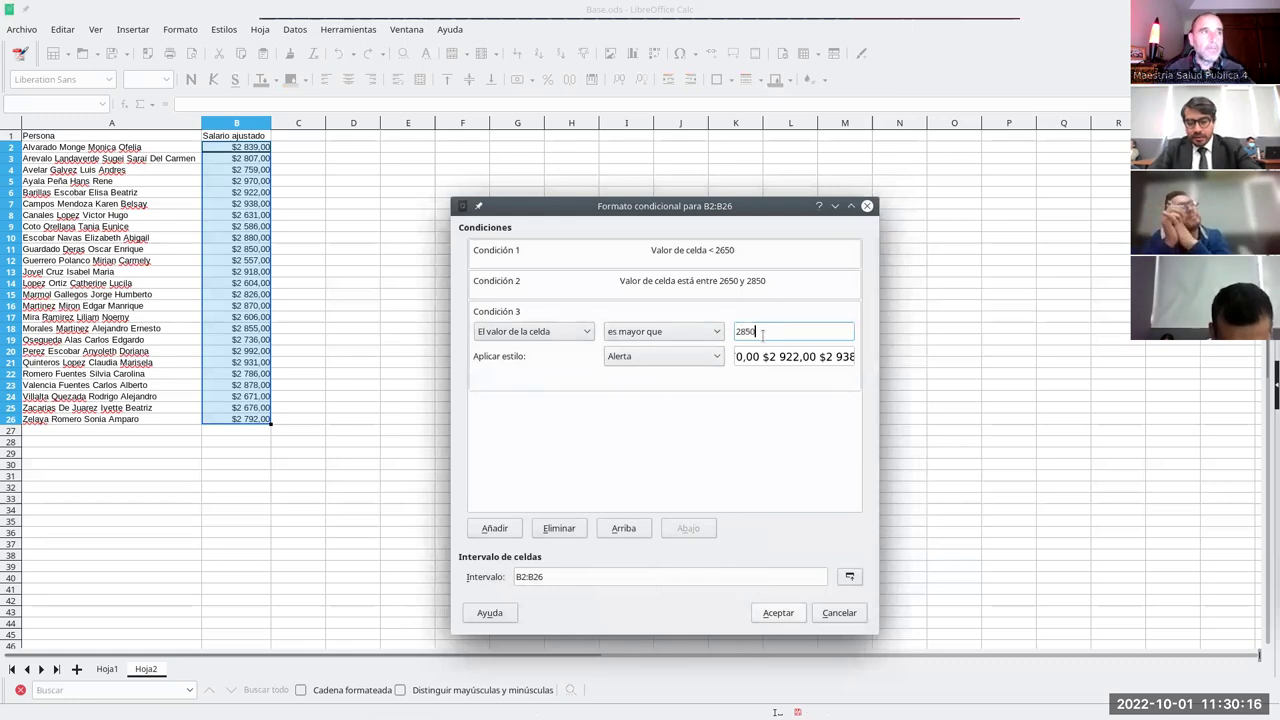
# - Give the third condition a new style named Fondo verde with a bright green background
pyautogui.click(666, 357)
pyautogui.click(669, 374)
pyautogui.moveTo(612, 304); pyautogui.dragTo(480, 300)
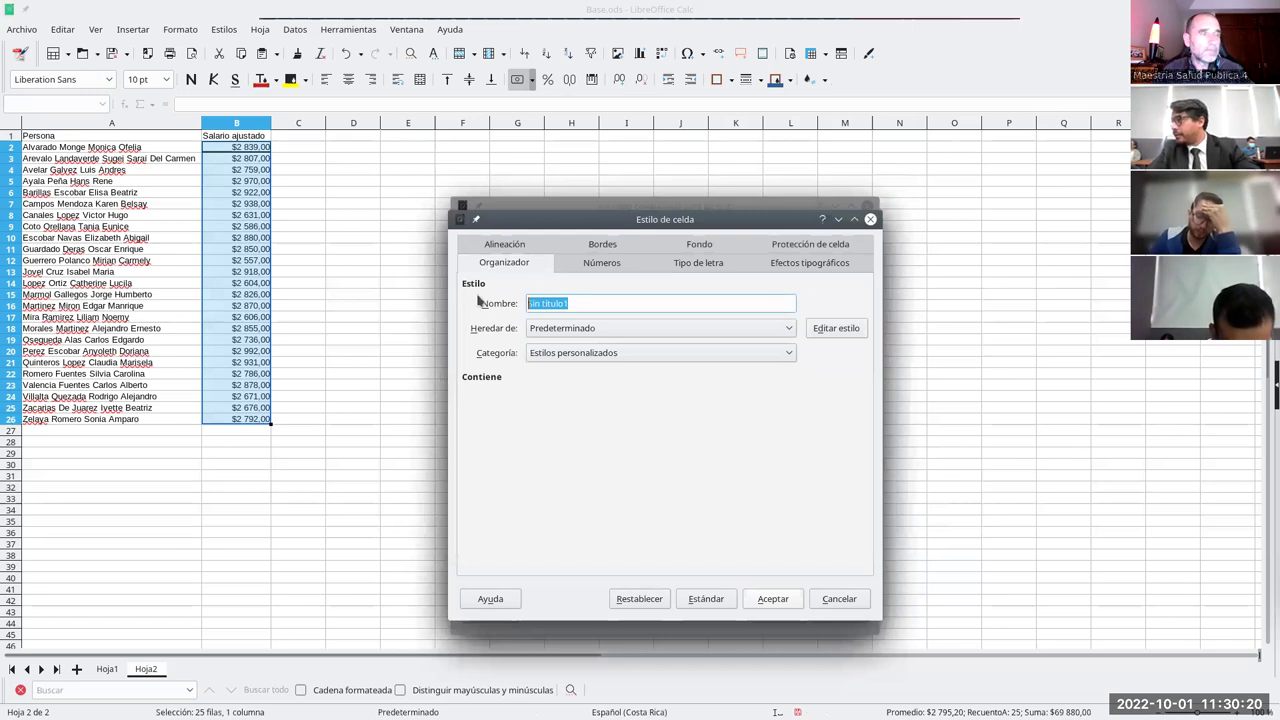
pyautogui.write('Fondo ver')
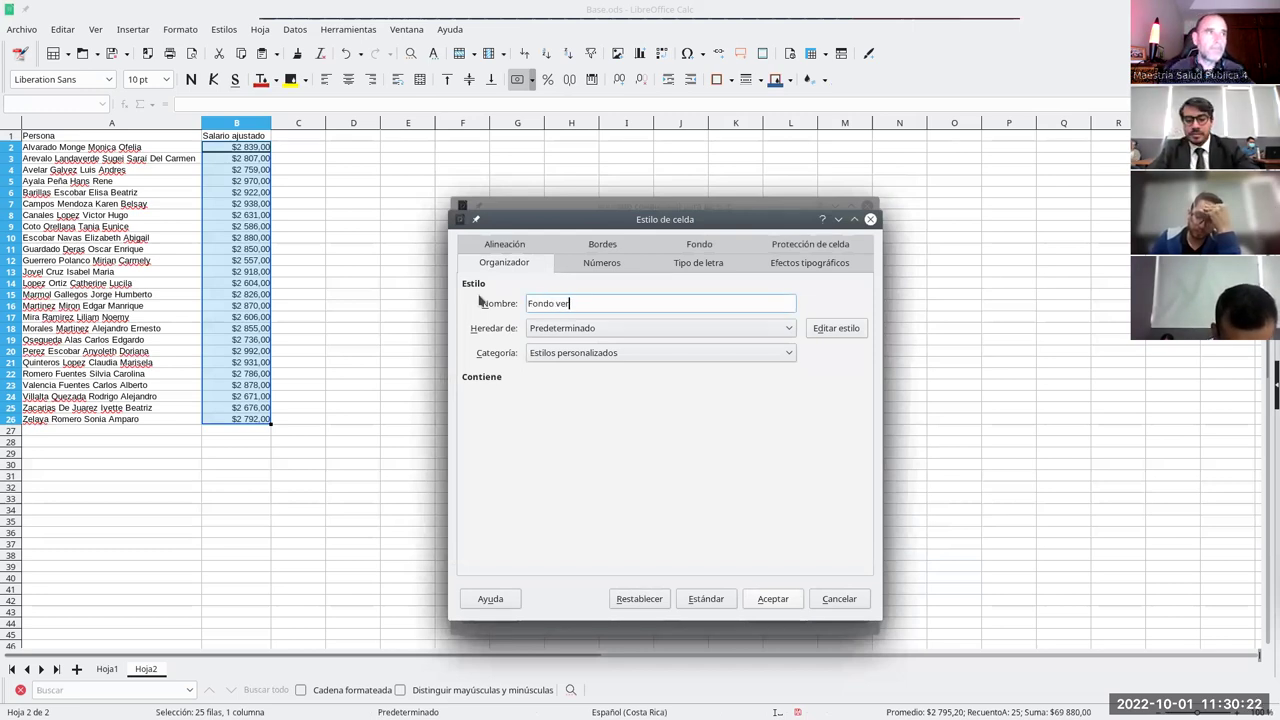
pyautogui.click(699, 244)
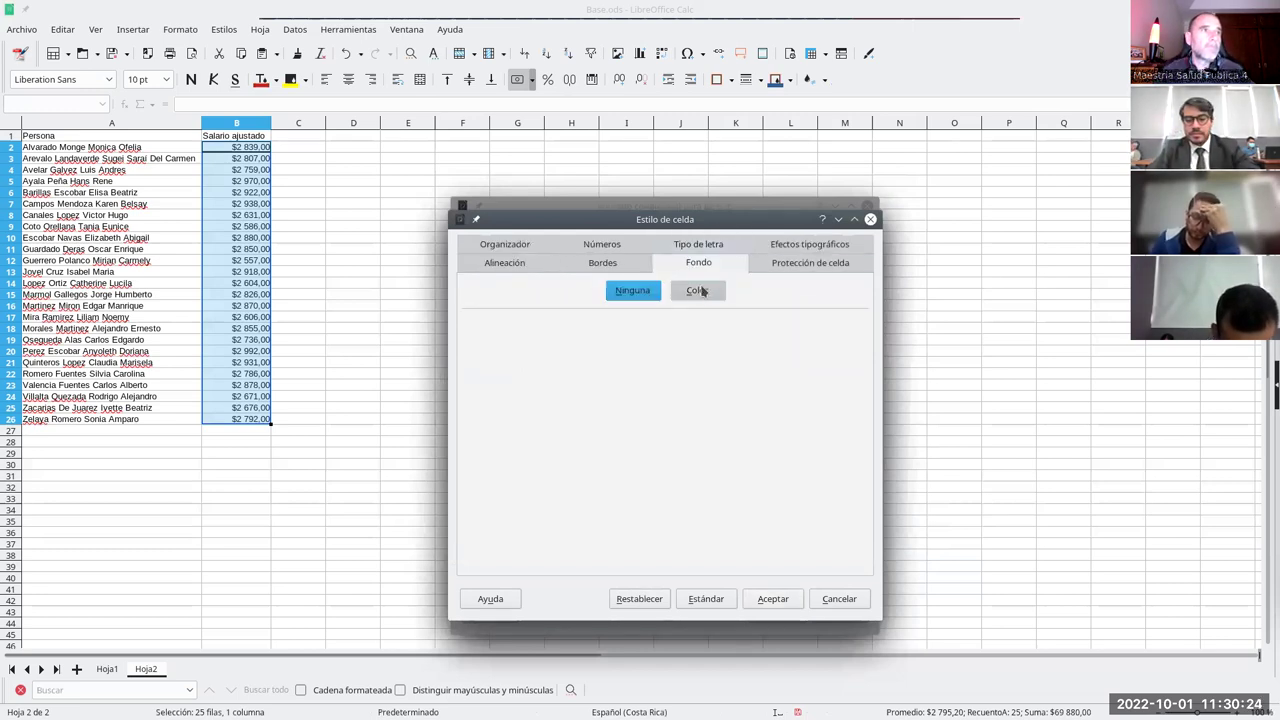
pyautogui.click(697, 290)
pyautogui.click(592, 380)
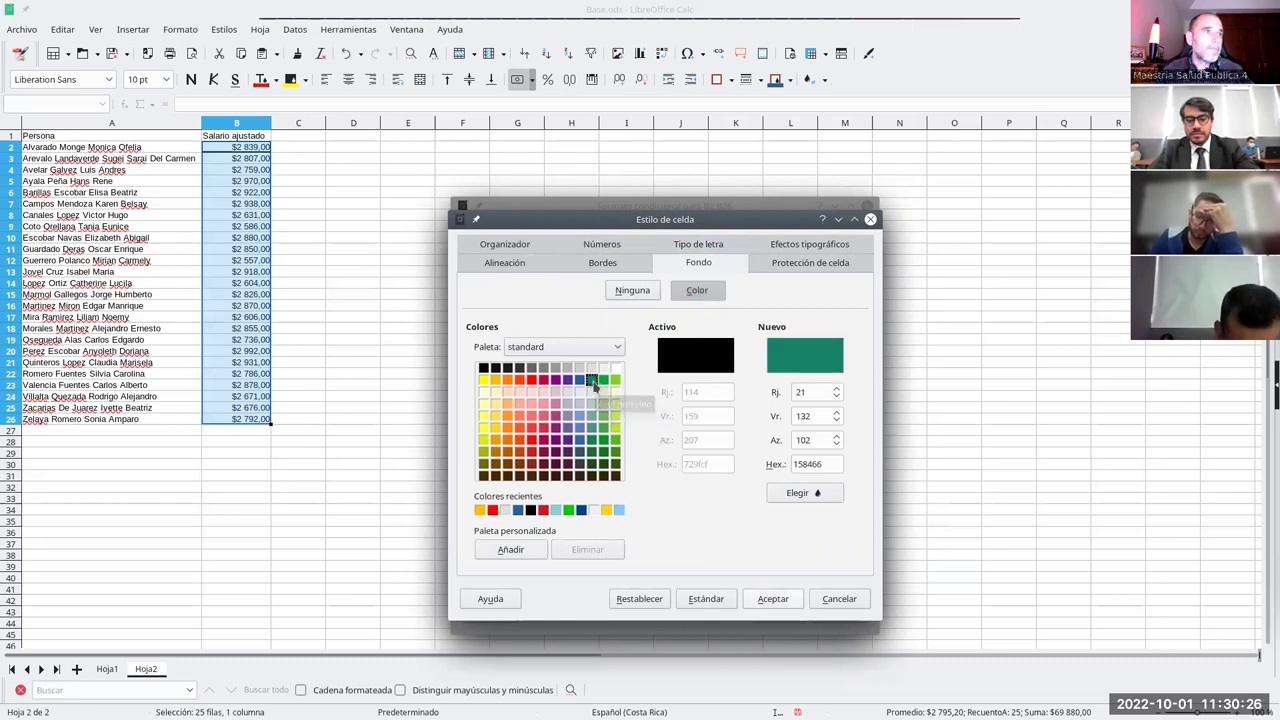
pyautogui.click(604, 380)
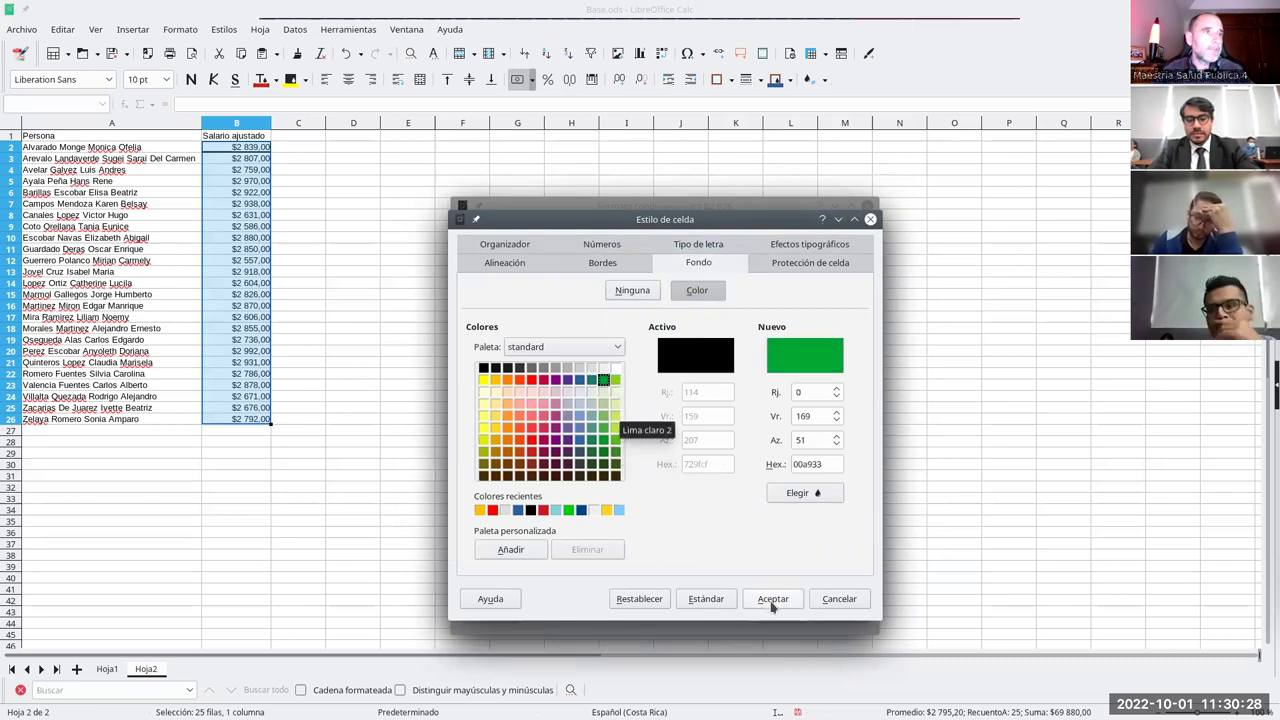
pyautogui.click(772, 598)
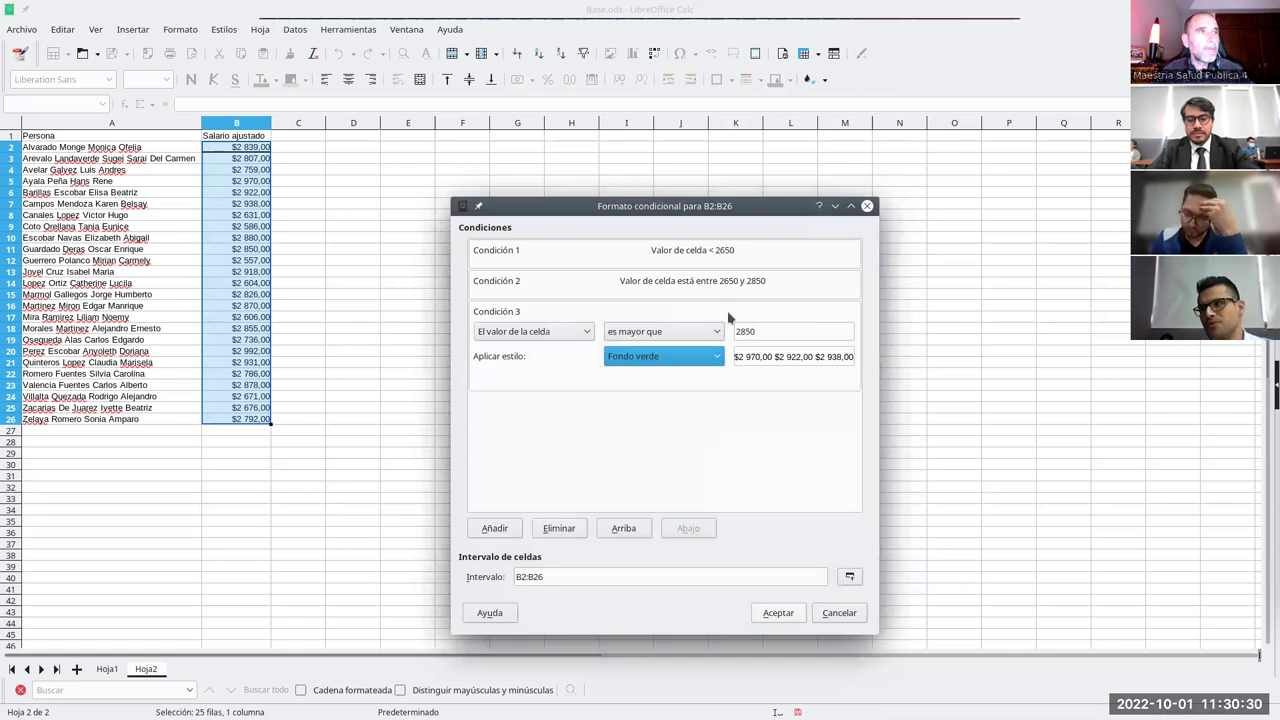
# - Apply the three conditions to B2:B26 and deselect to view the coloured salaries
pyautogui.click(779, 613)
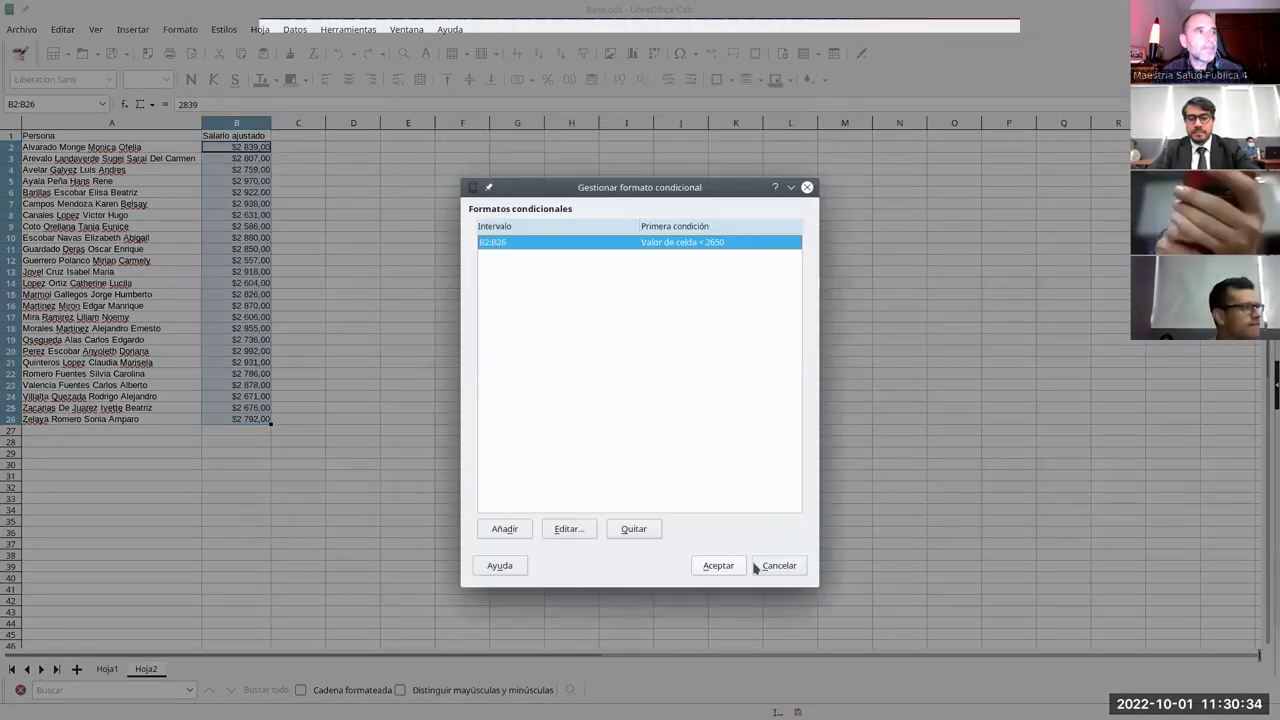
pyautogui.click(718, 566)
pyautogui.click(352, 305)
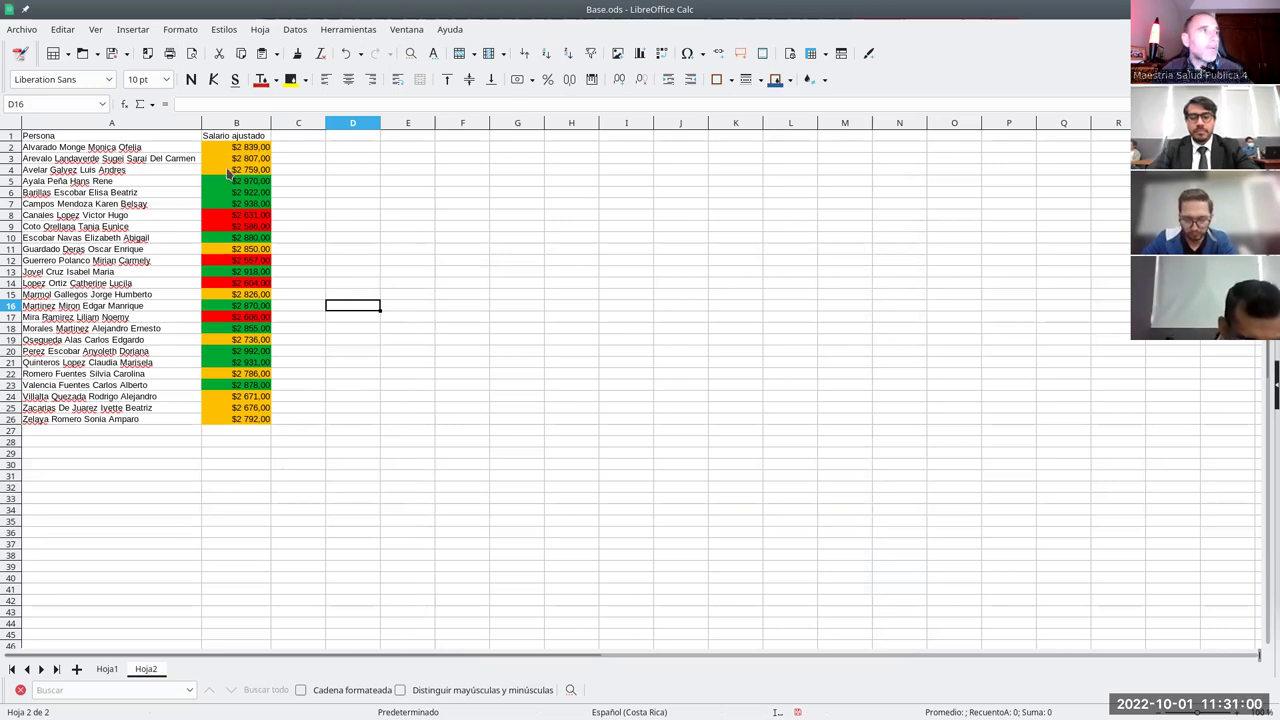
pyautogui.click(287, 148)
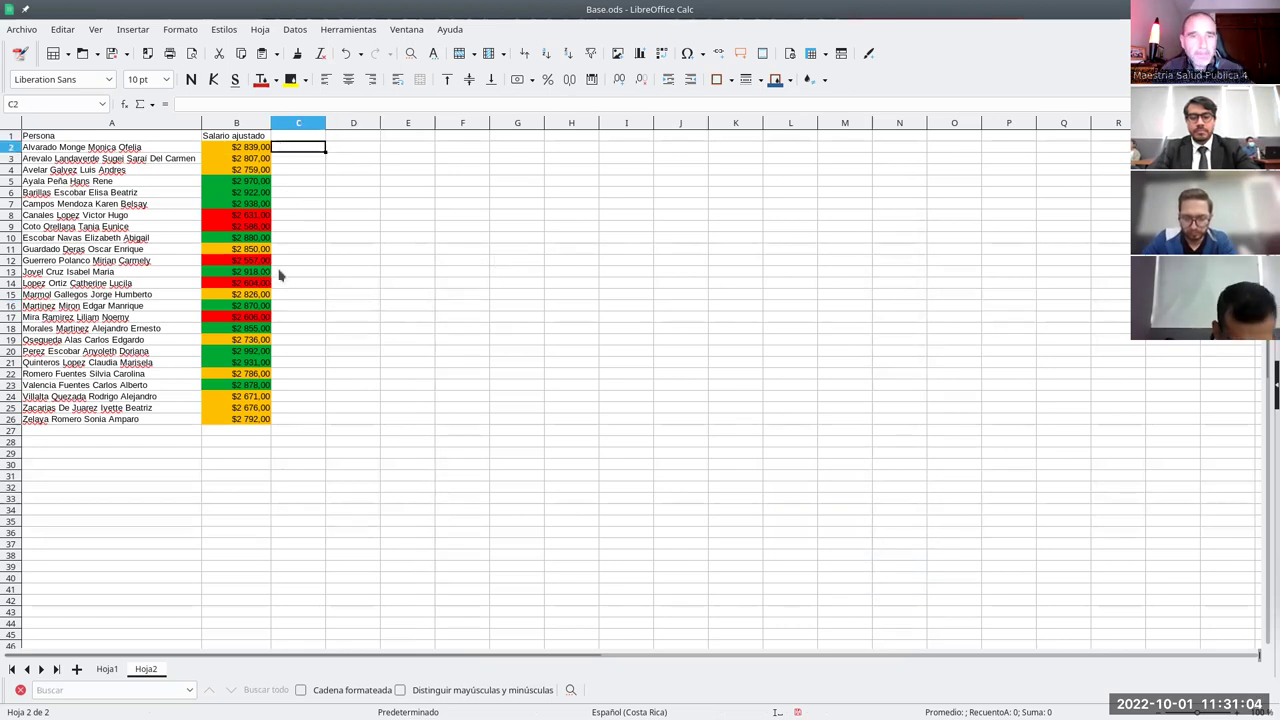
# - Delete the B2:B26 entry in the conditional format manager, then reselect B2:B26
pyautogui.click(180, 29)
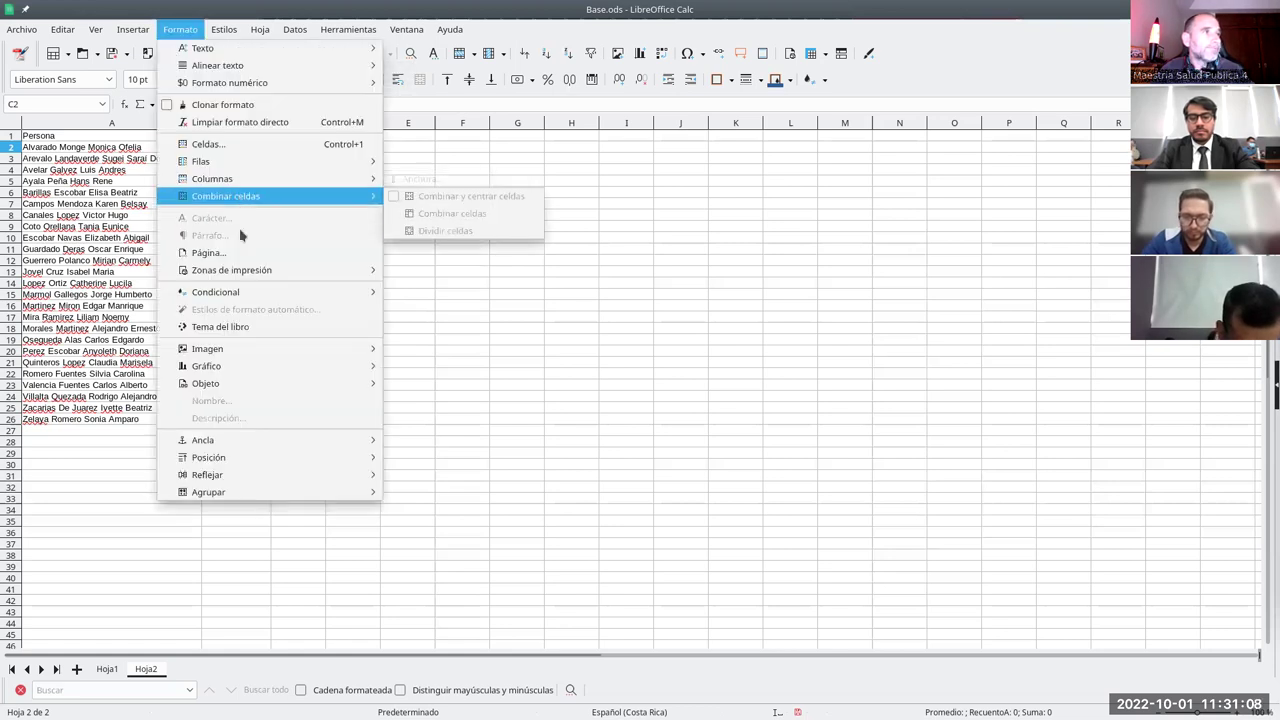
pyautogui.moveTo(263, 298)
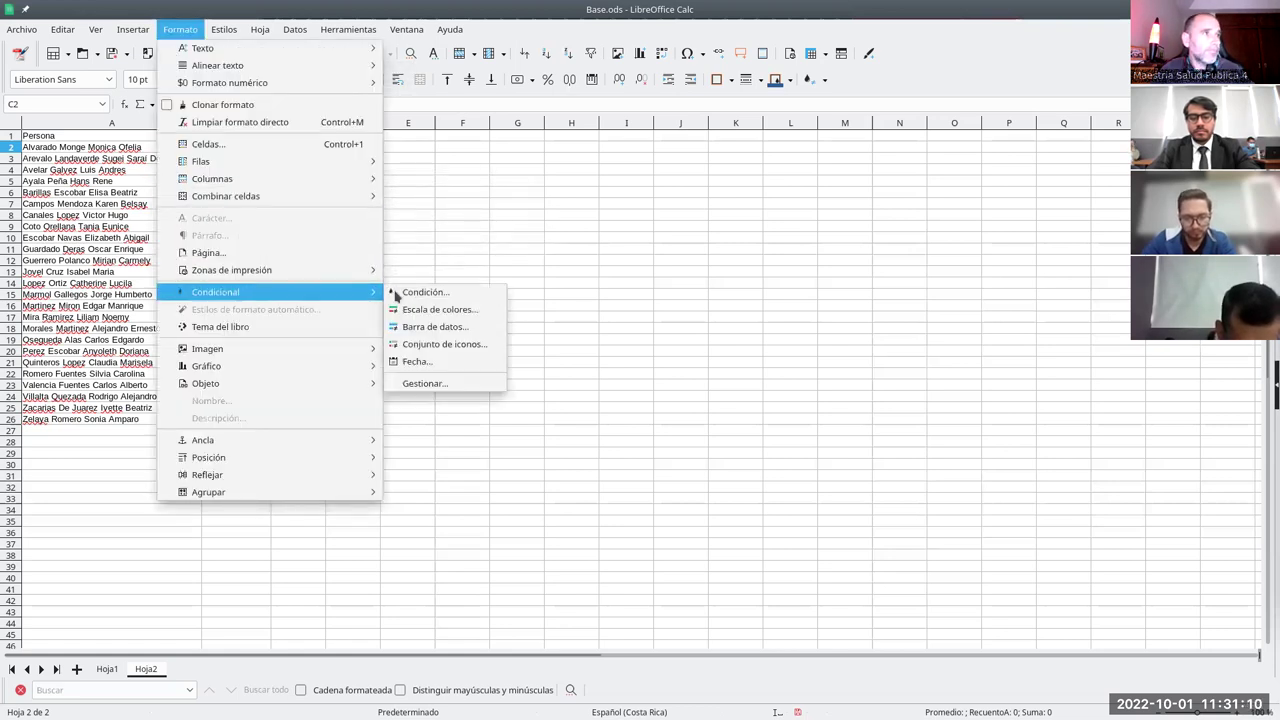
pyautogui.click(410, 383)
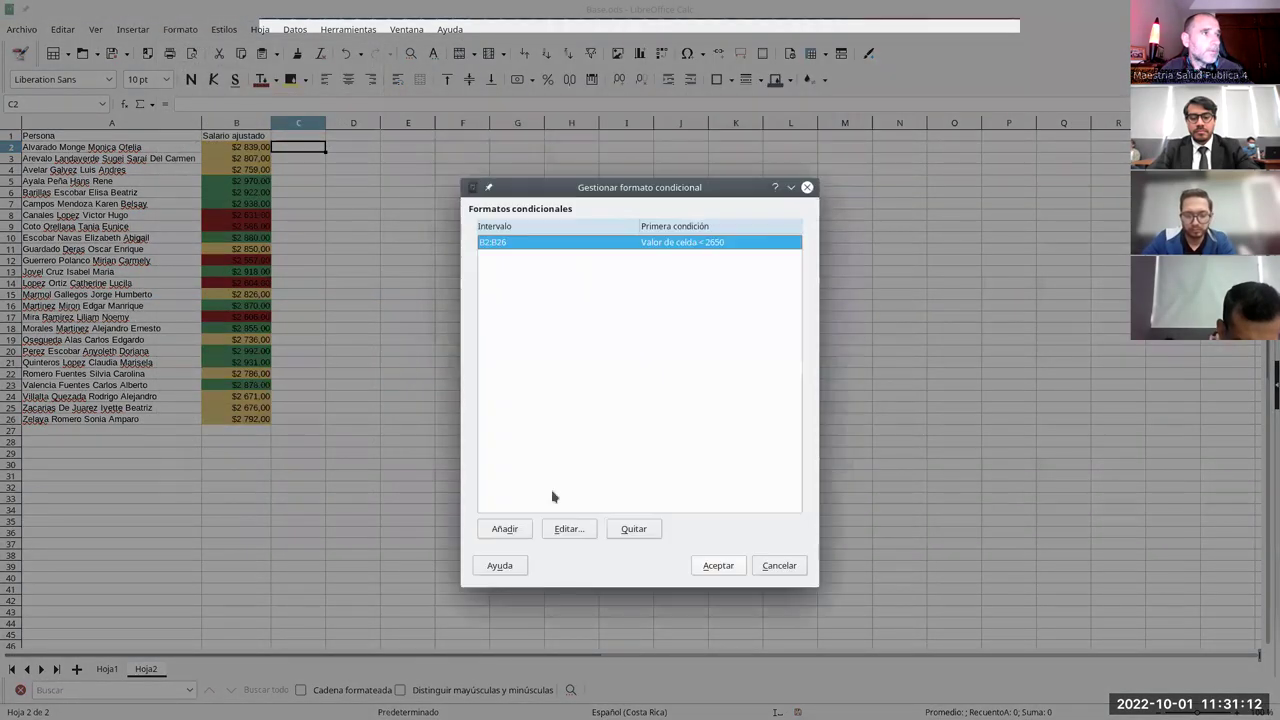
pyautogui.click(630, 529)
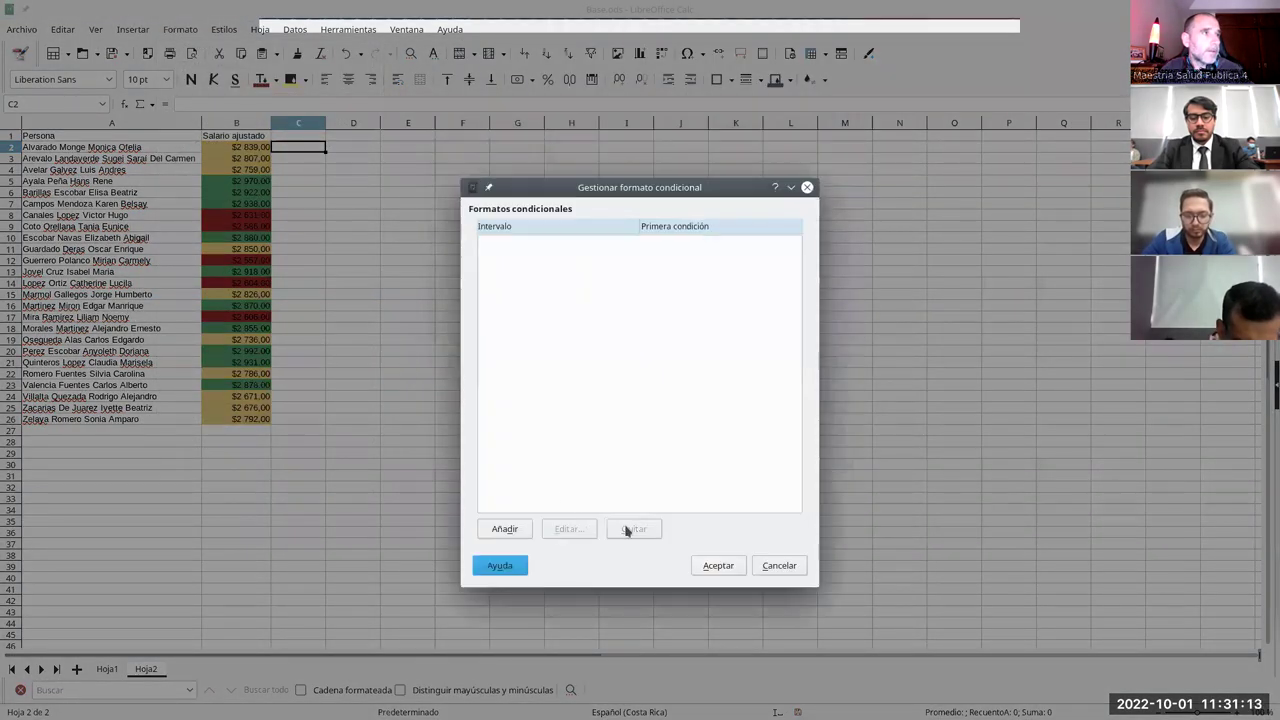
pyautogui.click(718, 566)
pyautogui.moveTo(237, 147); pyautogui.dragTo(249, 420)
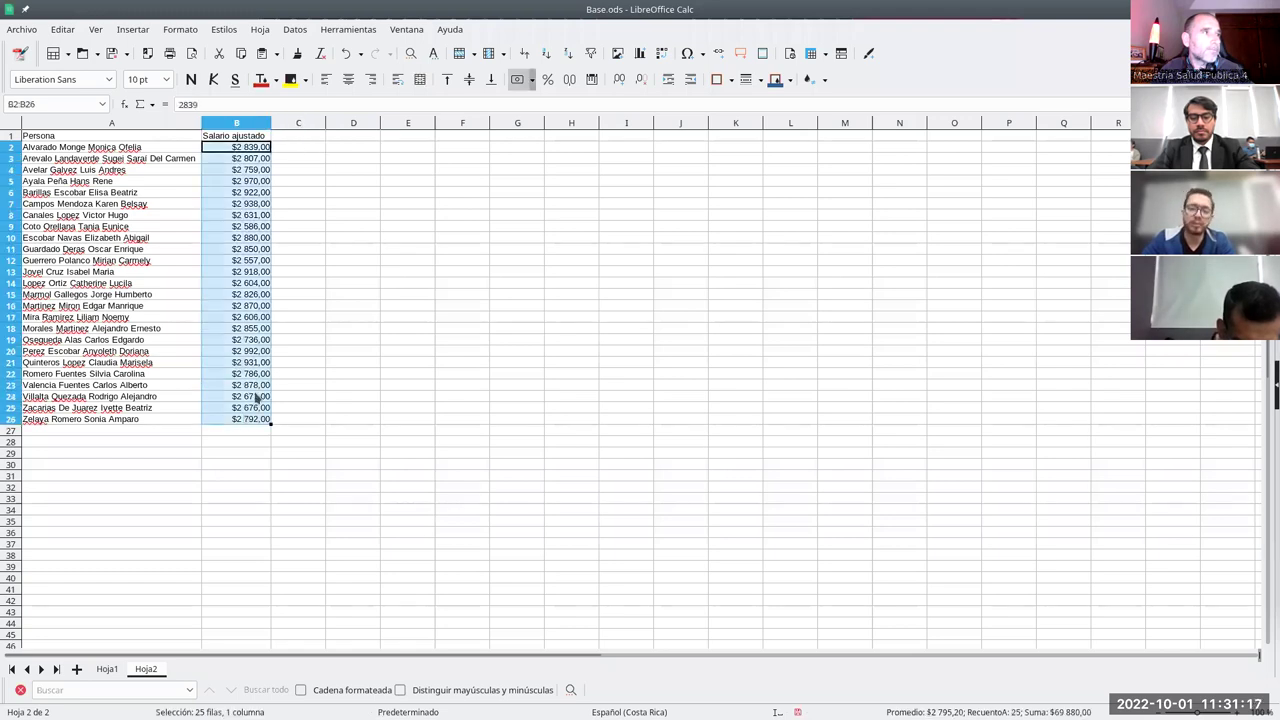
# - Apply the 3-arrow icon set to B2:B26 with thresholds at 33 and 66 percent
pyautogui.click(180, 29)
pyautogui.moveTo(276, 296)
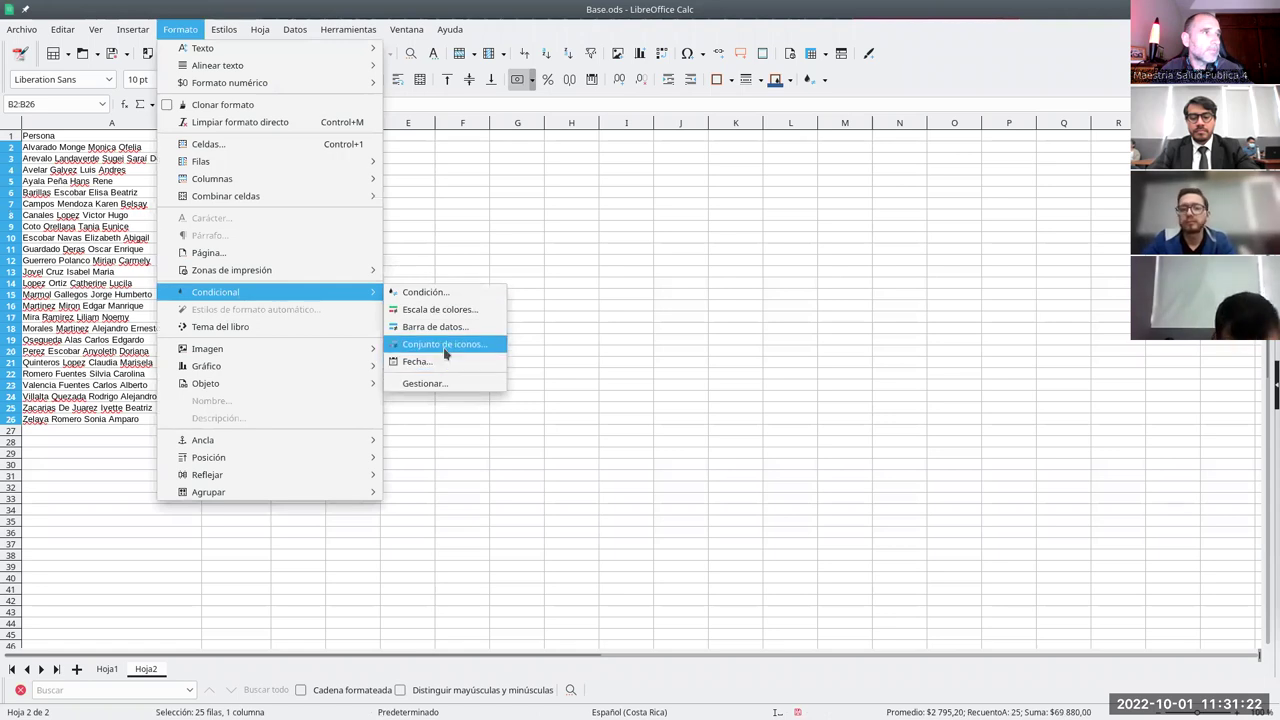
pyautogui.click(446, 346)
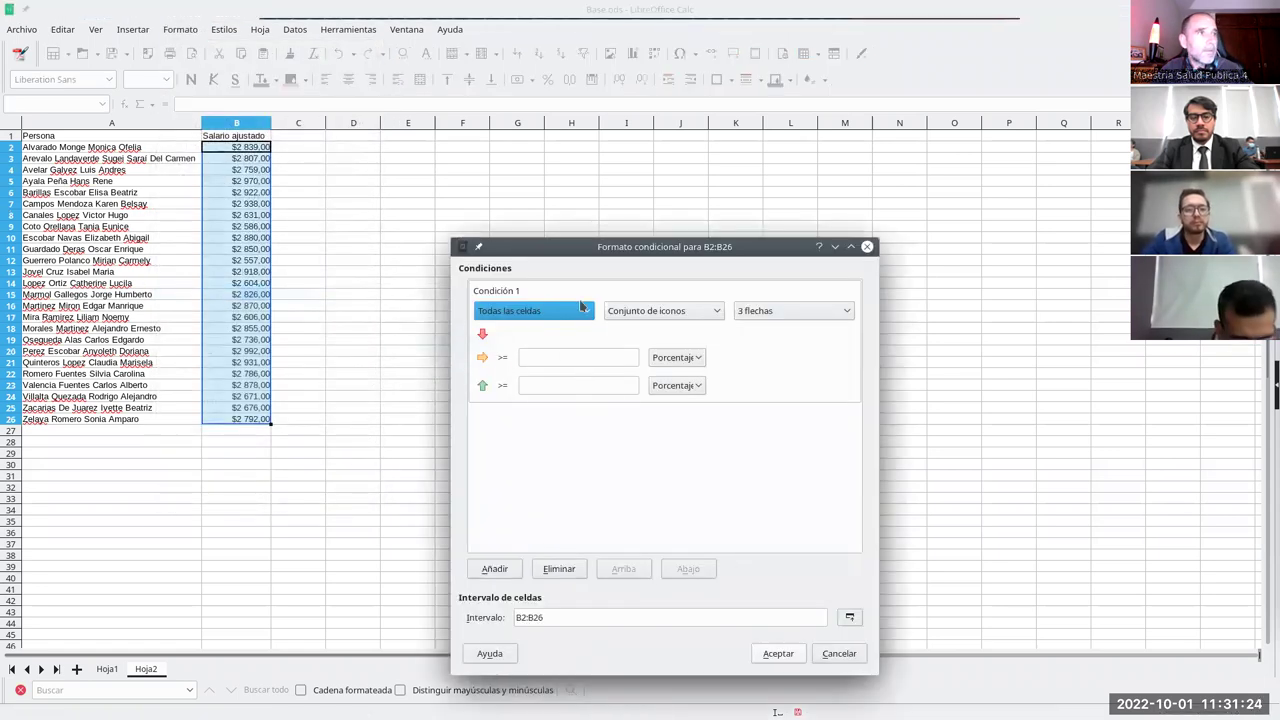
pyautogui.click(543, 357)
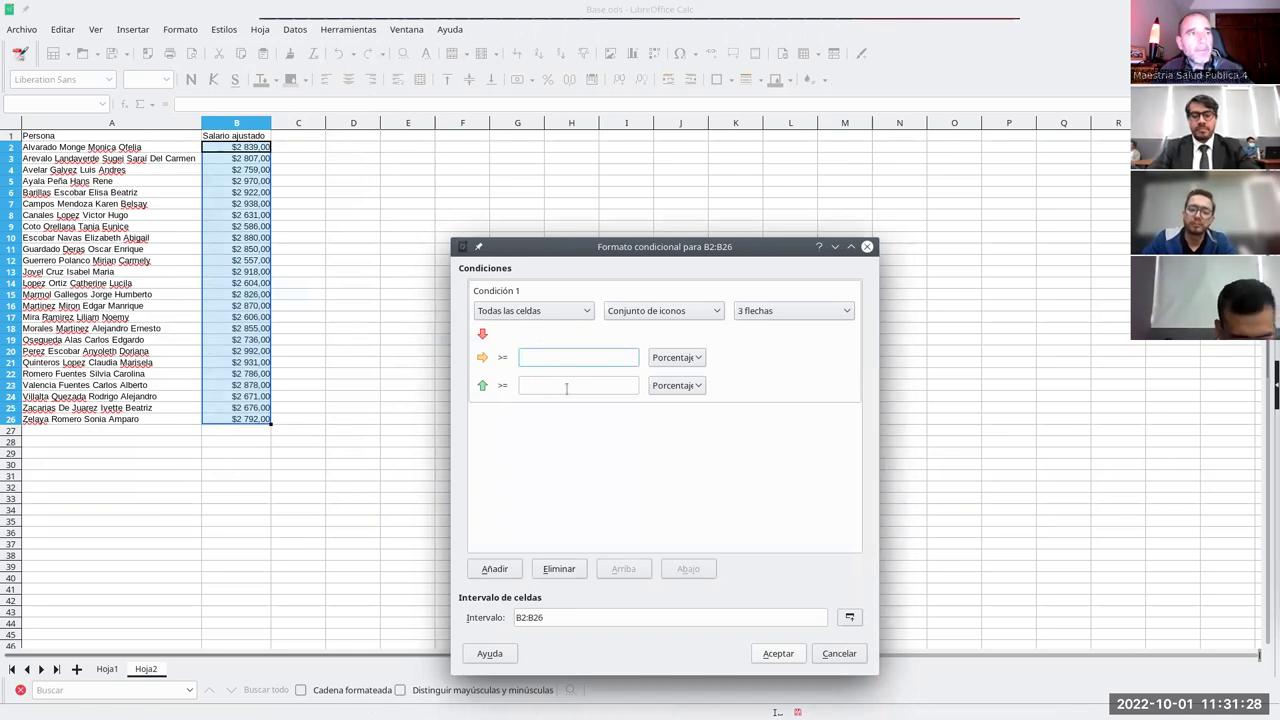
pyautogui.write('33')
pyautogui.click(537, 386)
pyautogui.write('666')
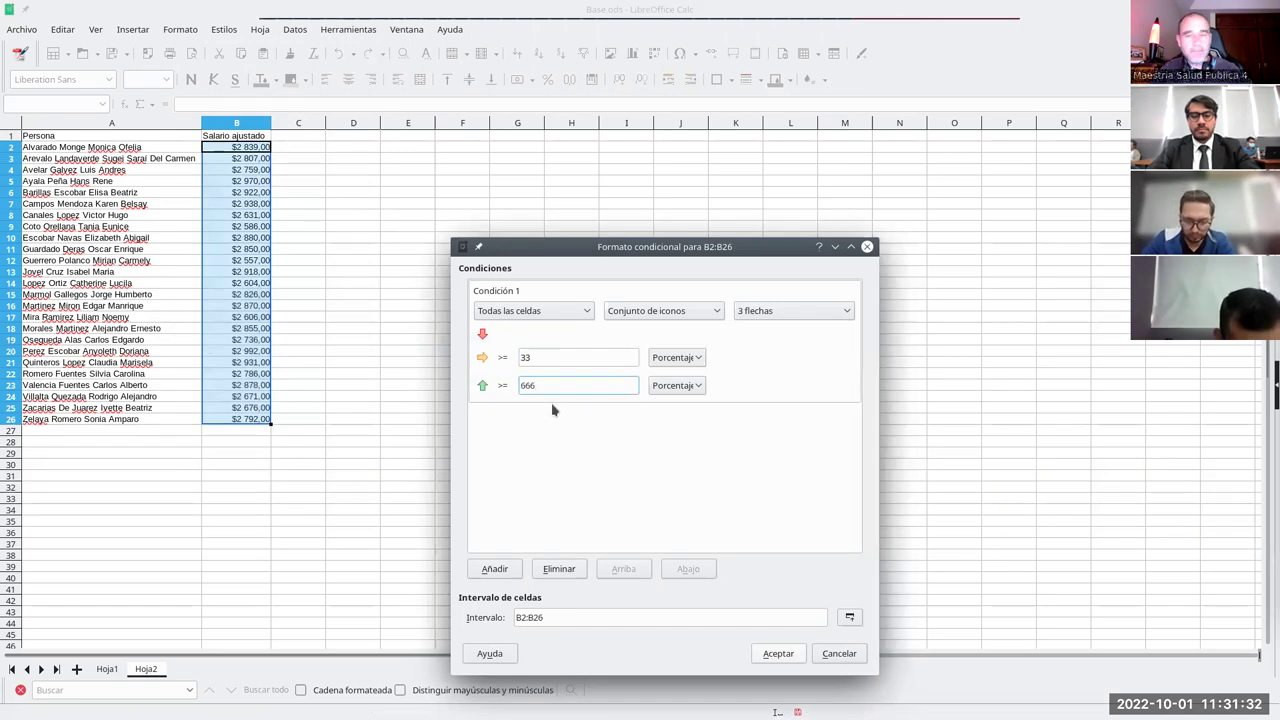
pyautogui.press('BackSpace')
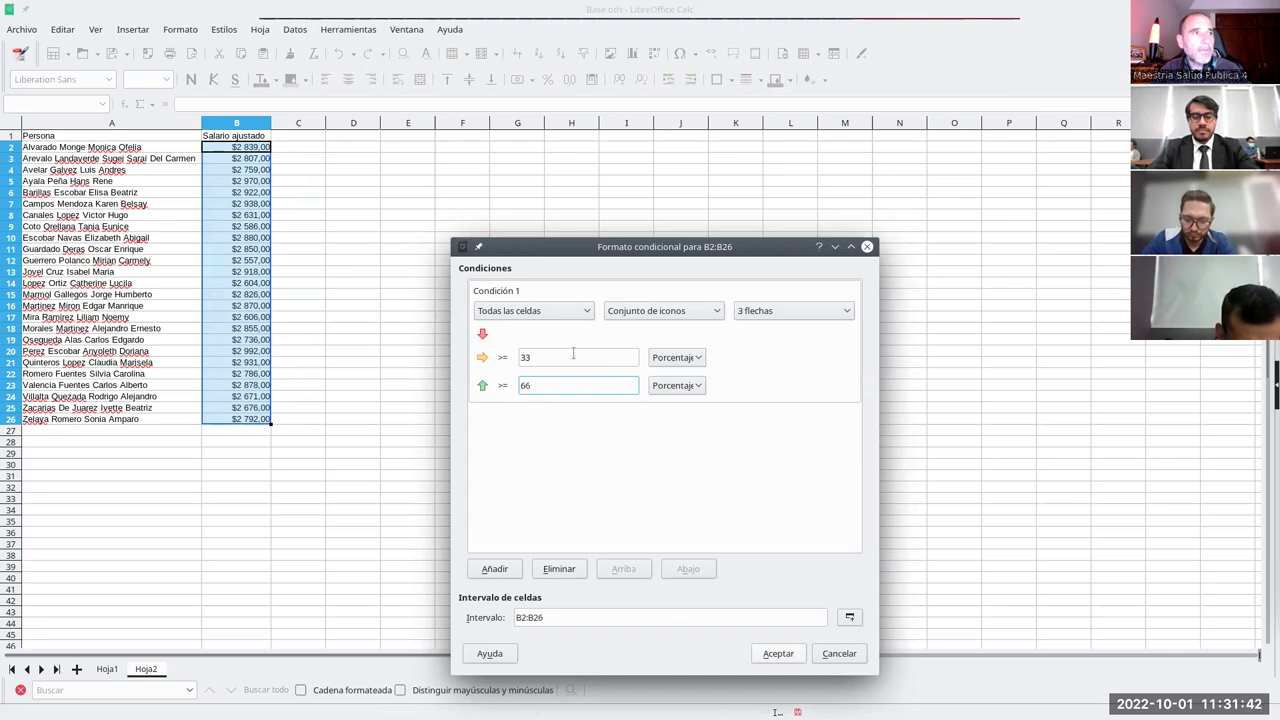
pyautogui.click(777, 655)
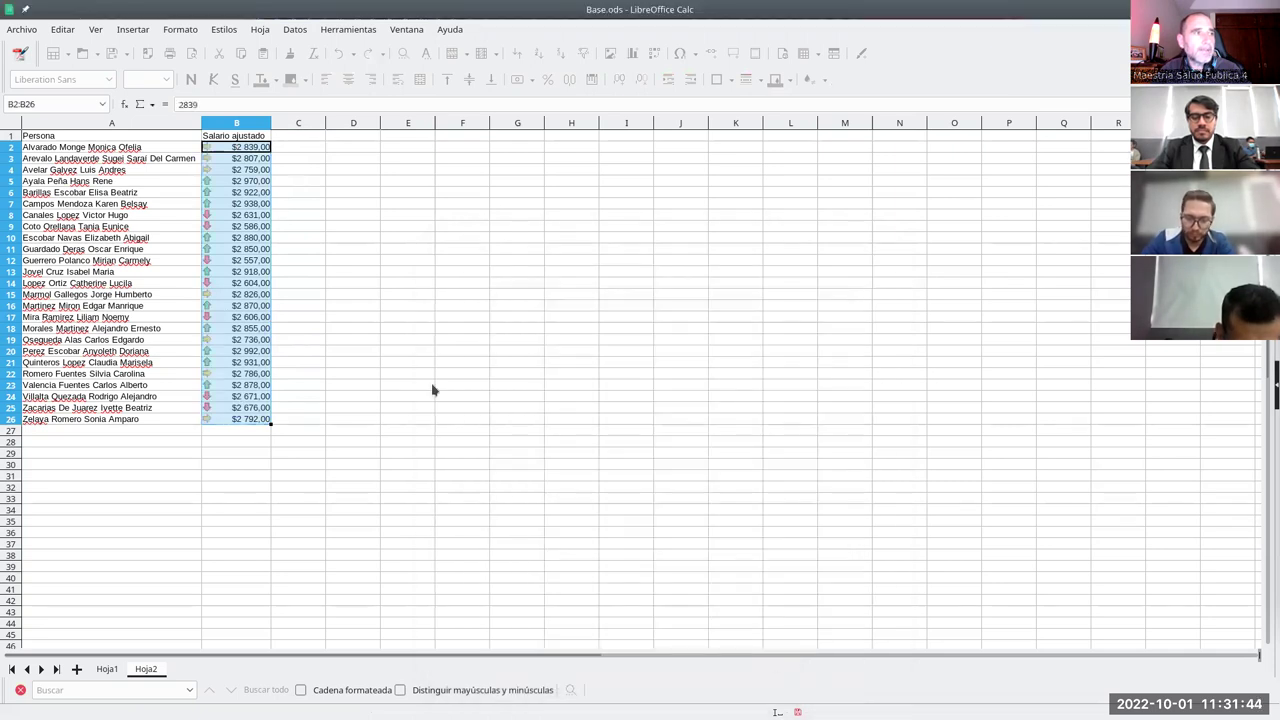
pyautogui.click(305, 317)
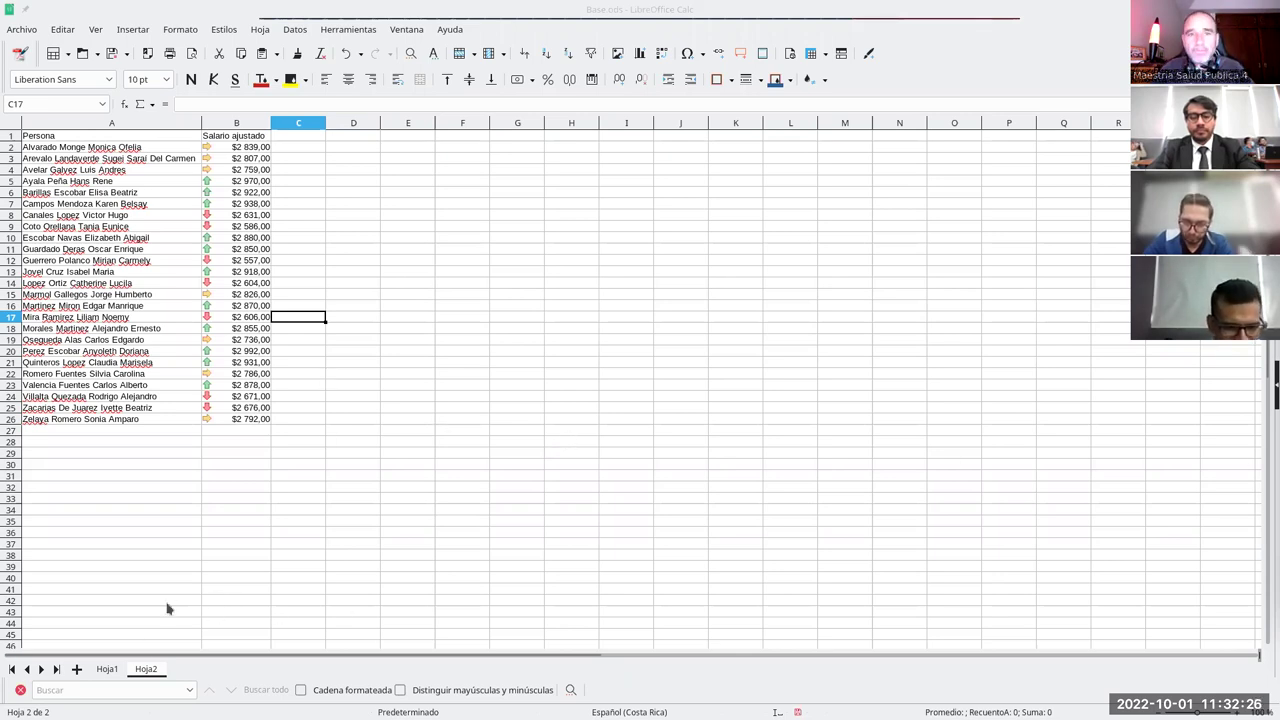
# - Insert a new empty sheet and name it Catálogo
pyautogui.click(76, 670)
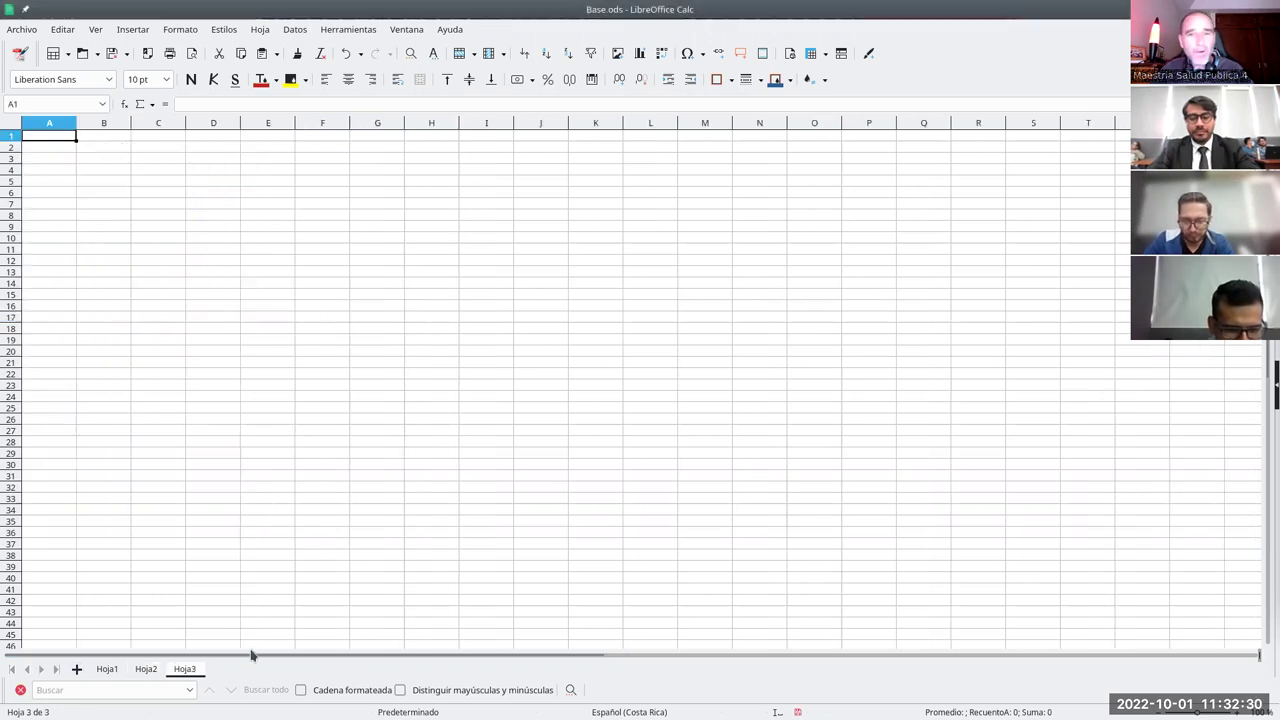
pyautogui.doubleClick(187, 670)
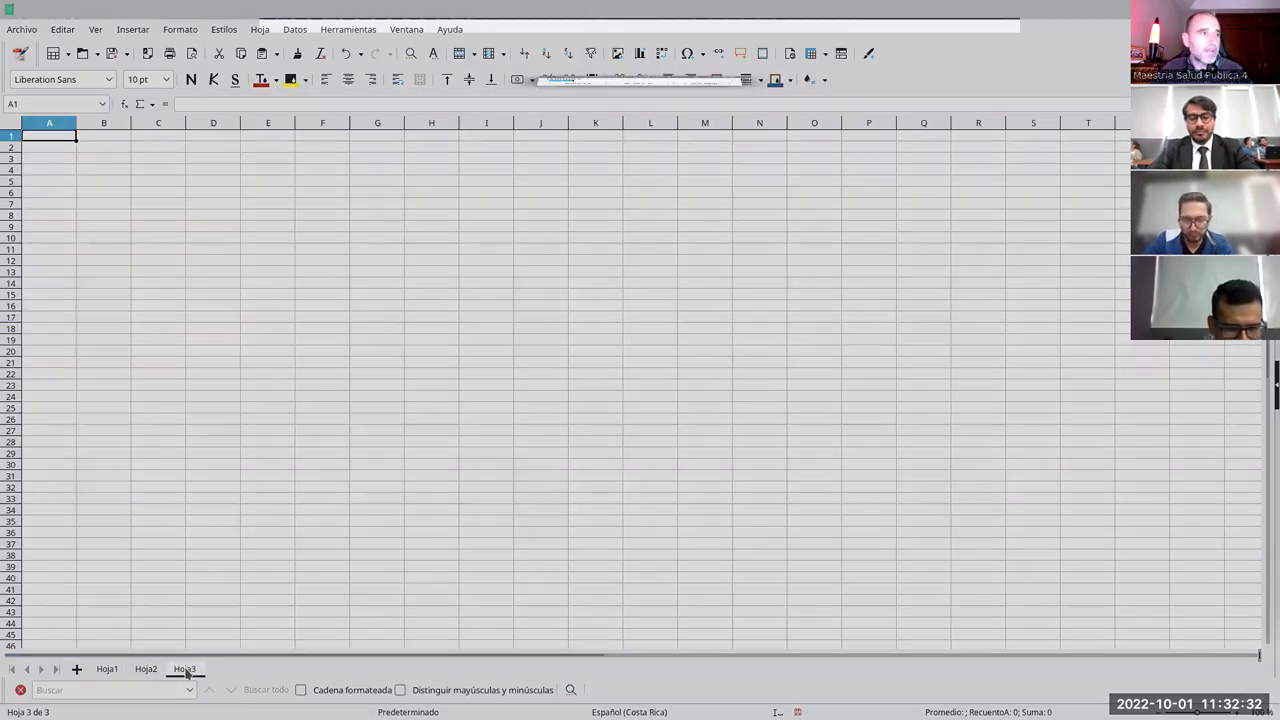
pyautogui.write('Catálogo')
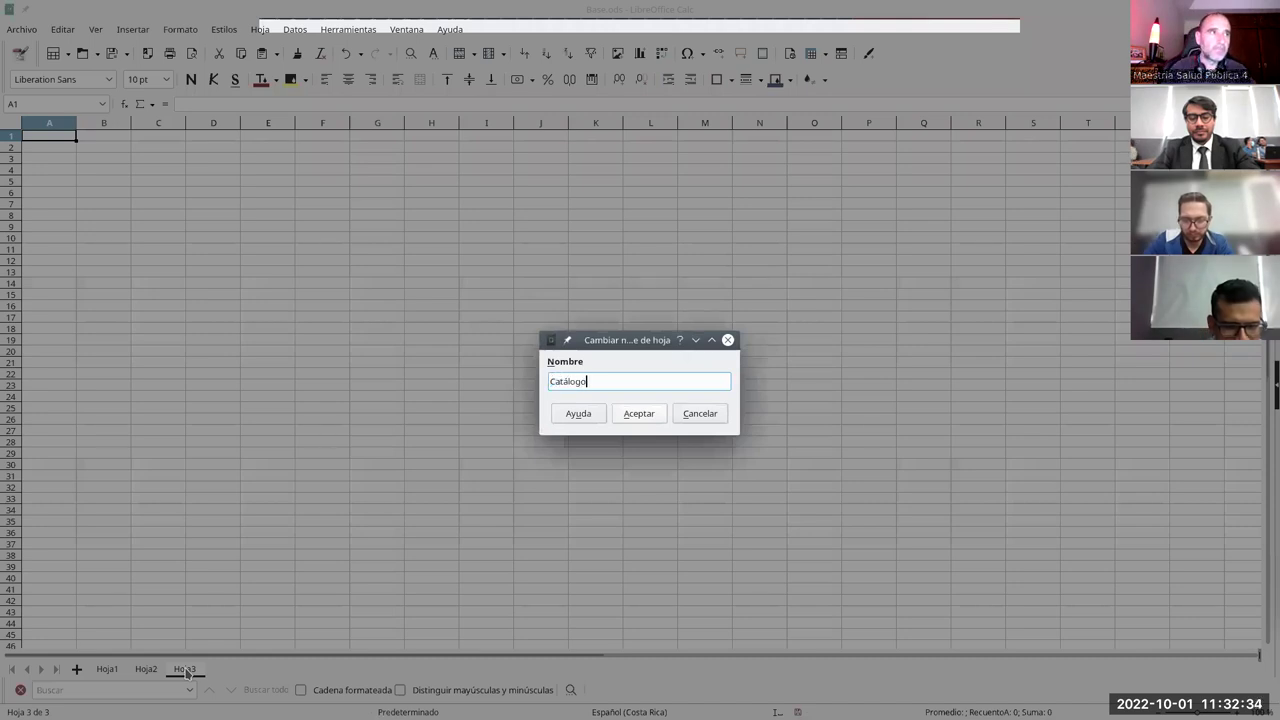
pyautogui.press('Return')
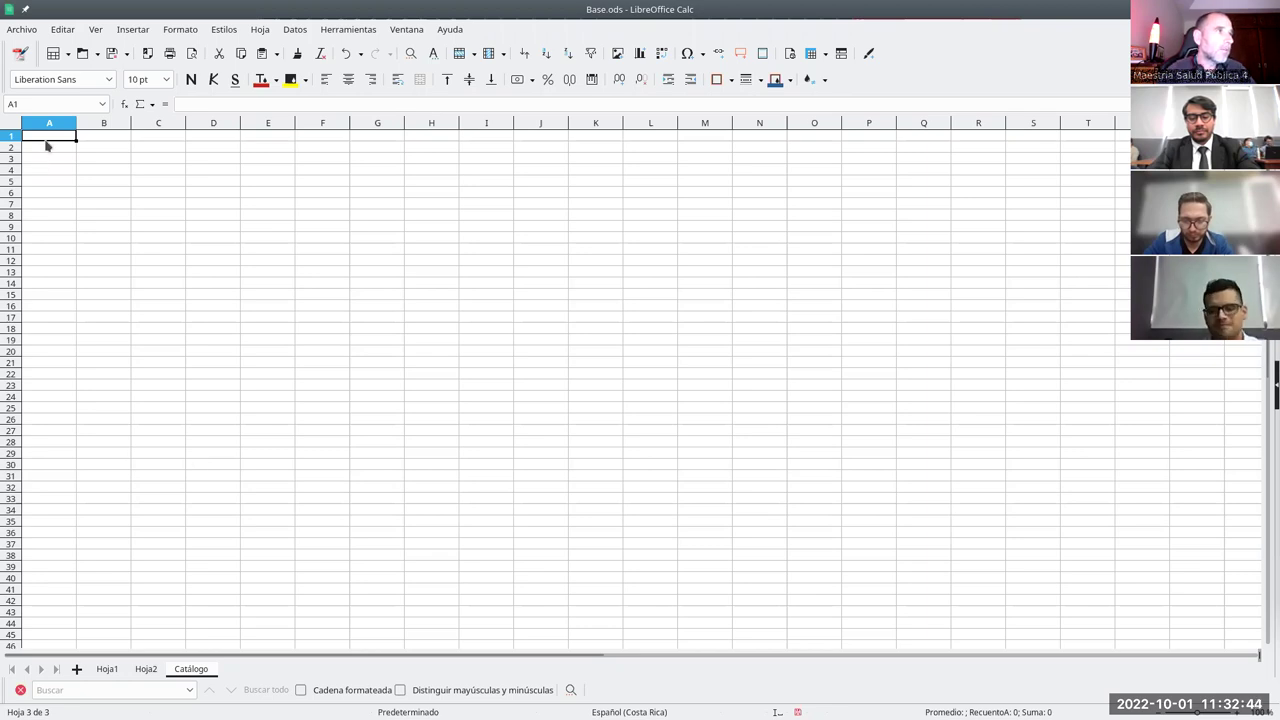
# - Type Unidad, then Emergencia through Farmacia, down A1:A8 and widen column A
pyautogui.write('Unidad')
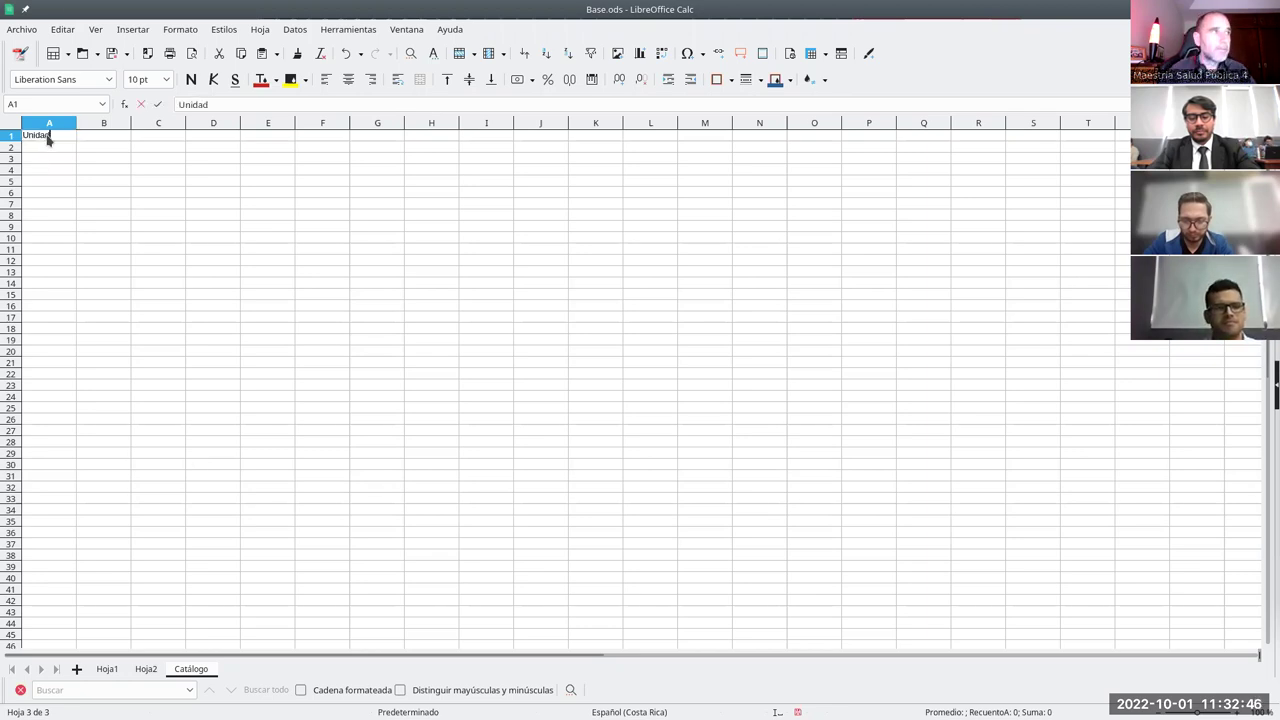
pyautogui.press('Return')
pyautogui.write('Emergencia')
pyautogui.press('Return')
pyautogui.write('Consulta externa')
pyautogui.press('Return')
pyautogui.write('Laboratorio')
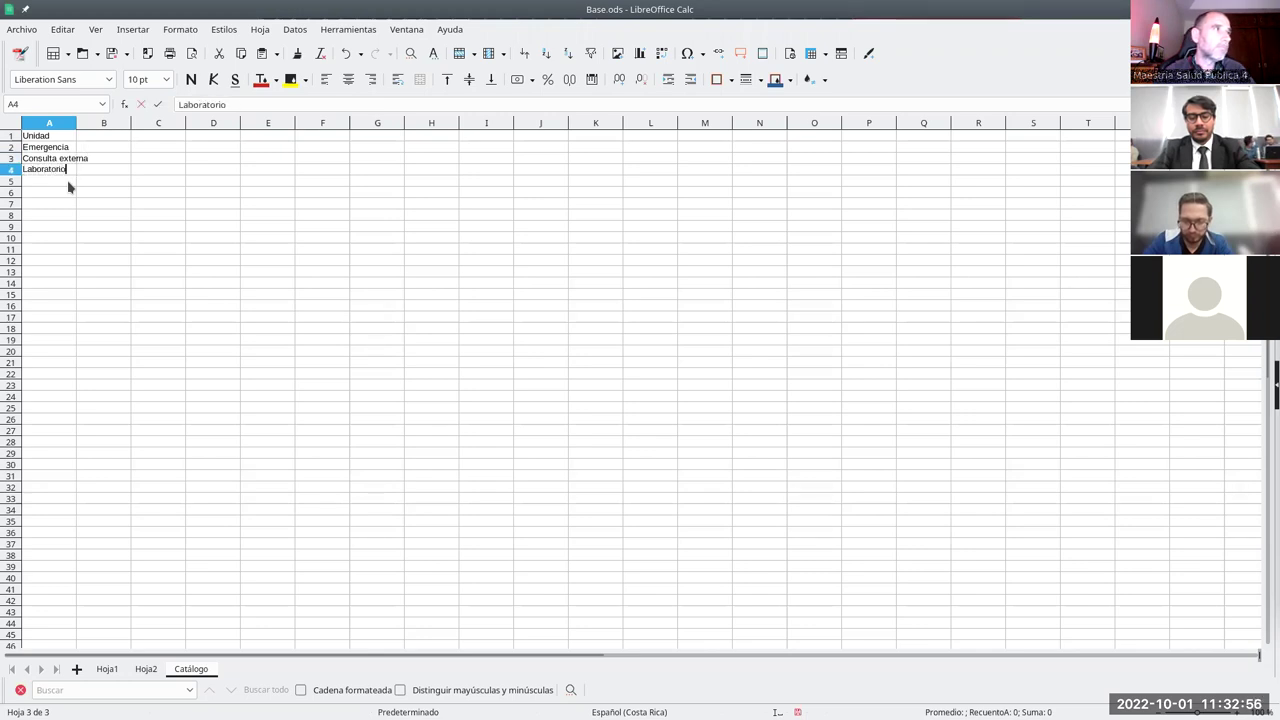
pyautogui.press('Return')
pyautogui.write('E')
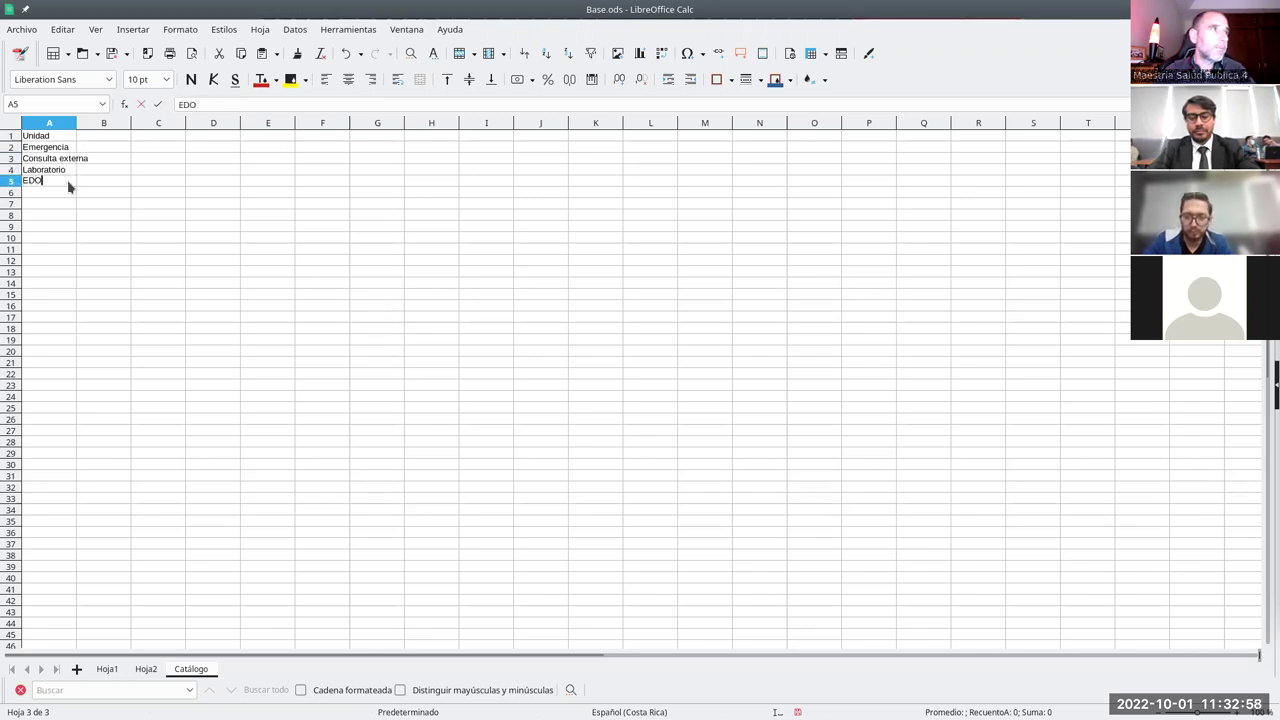
pyautogui.write('SDOMED')
pyautogui.press('Return')
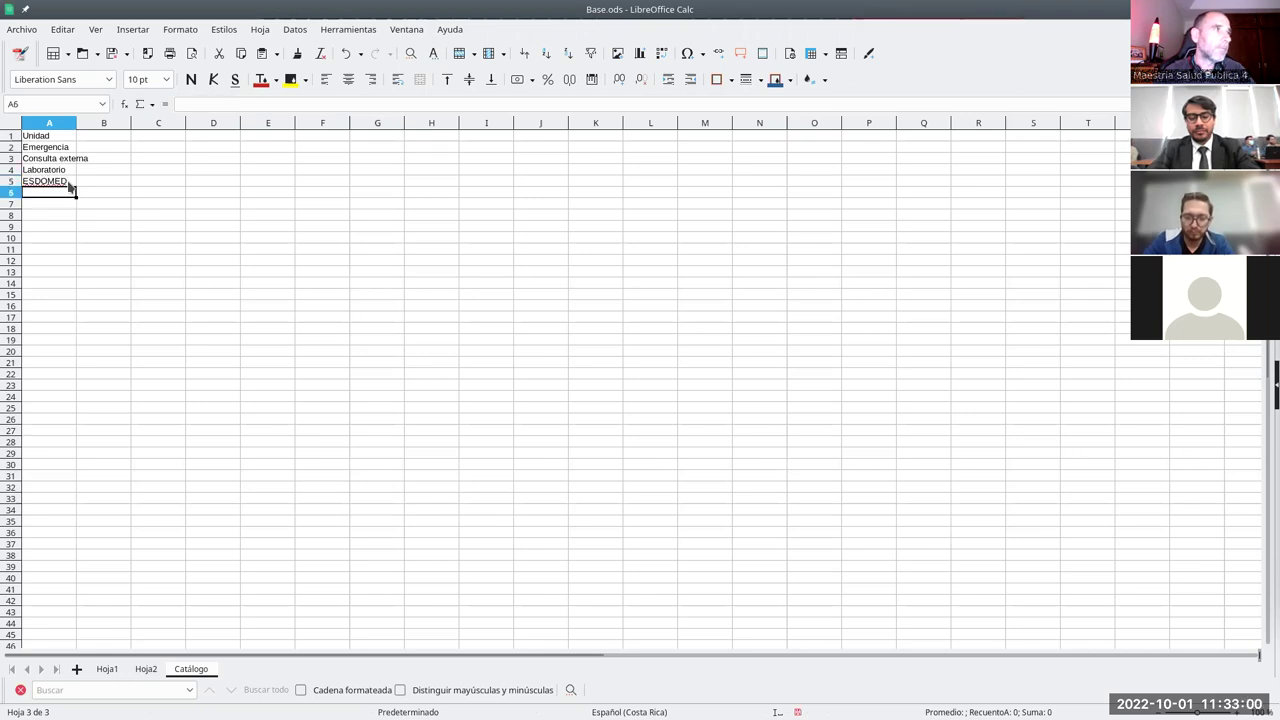
pyautogui.write('A')
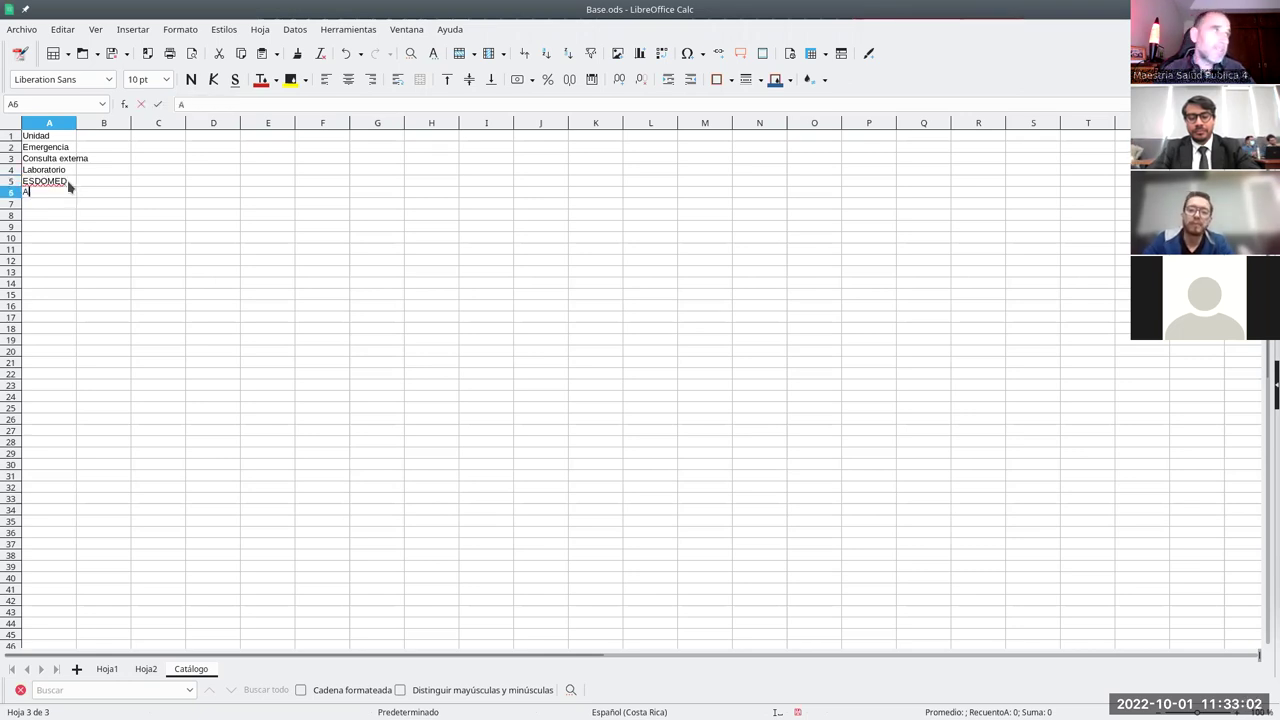
pyautogui.write('dministración')
pyautogui.press('Return')
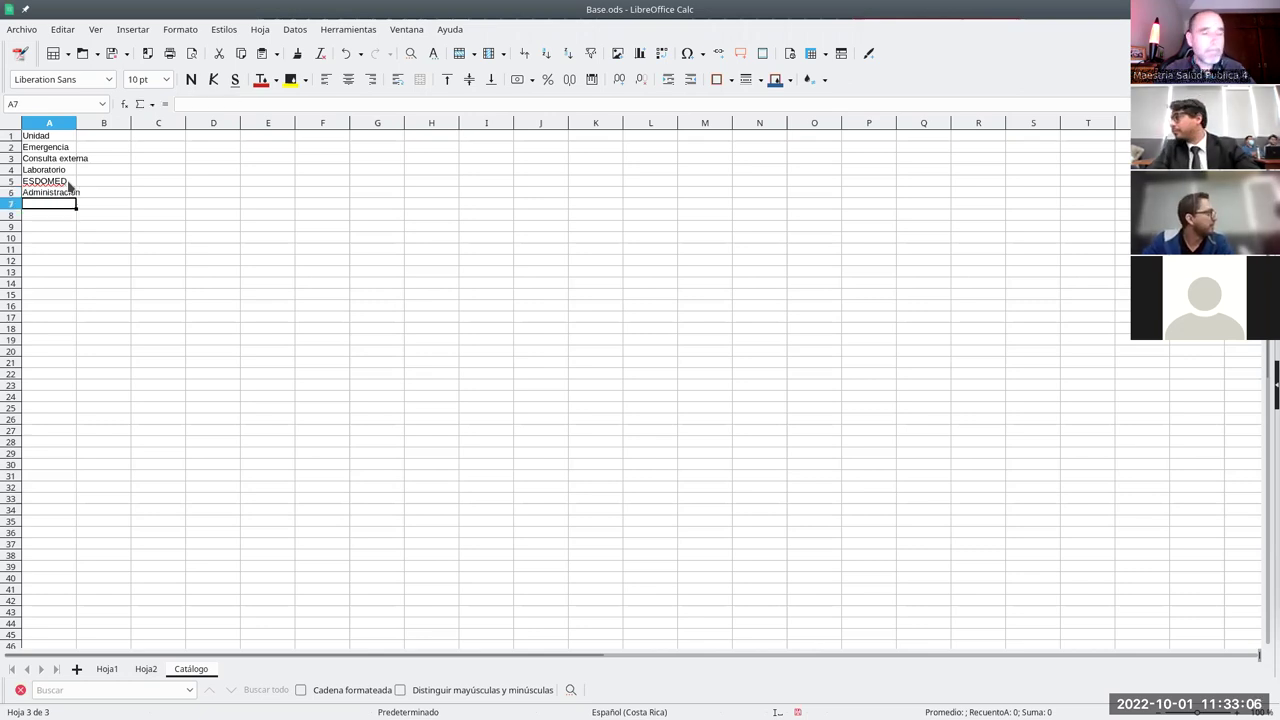
pyautogui.write('Medicina interna')
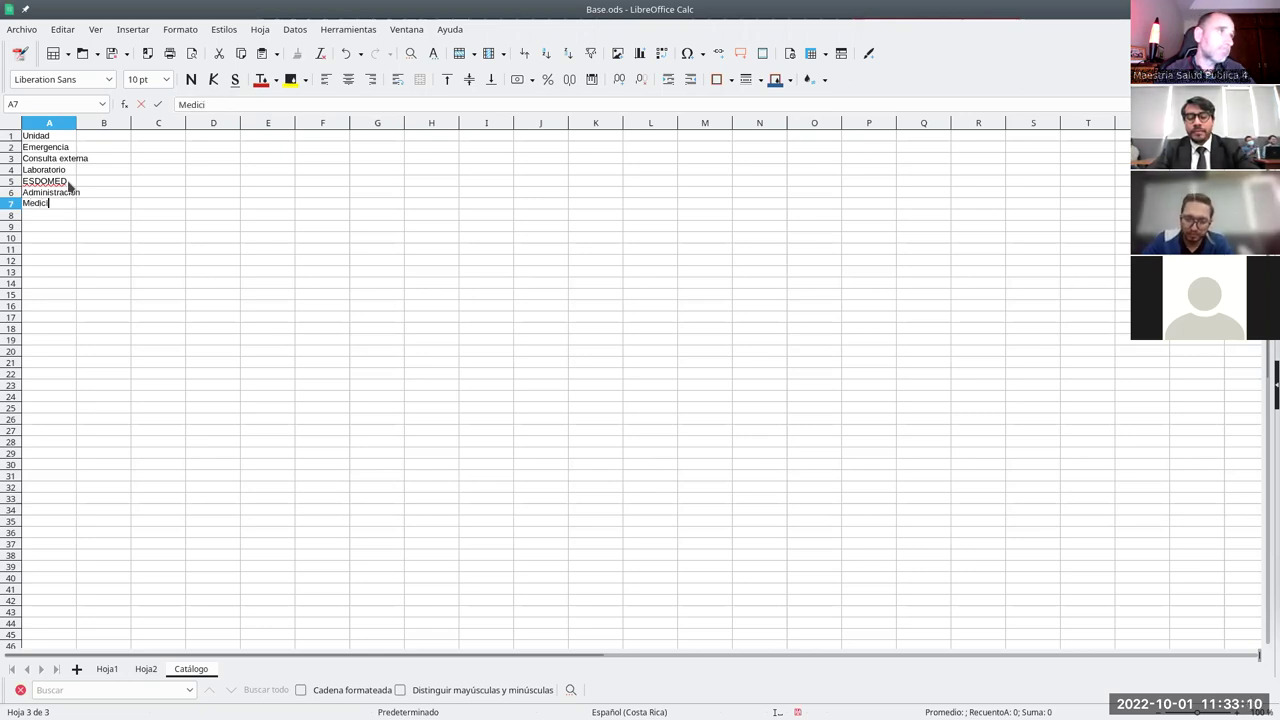
pyautogui.press('Return')
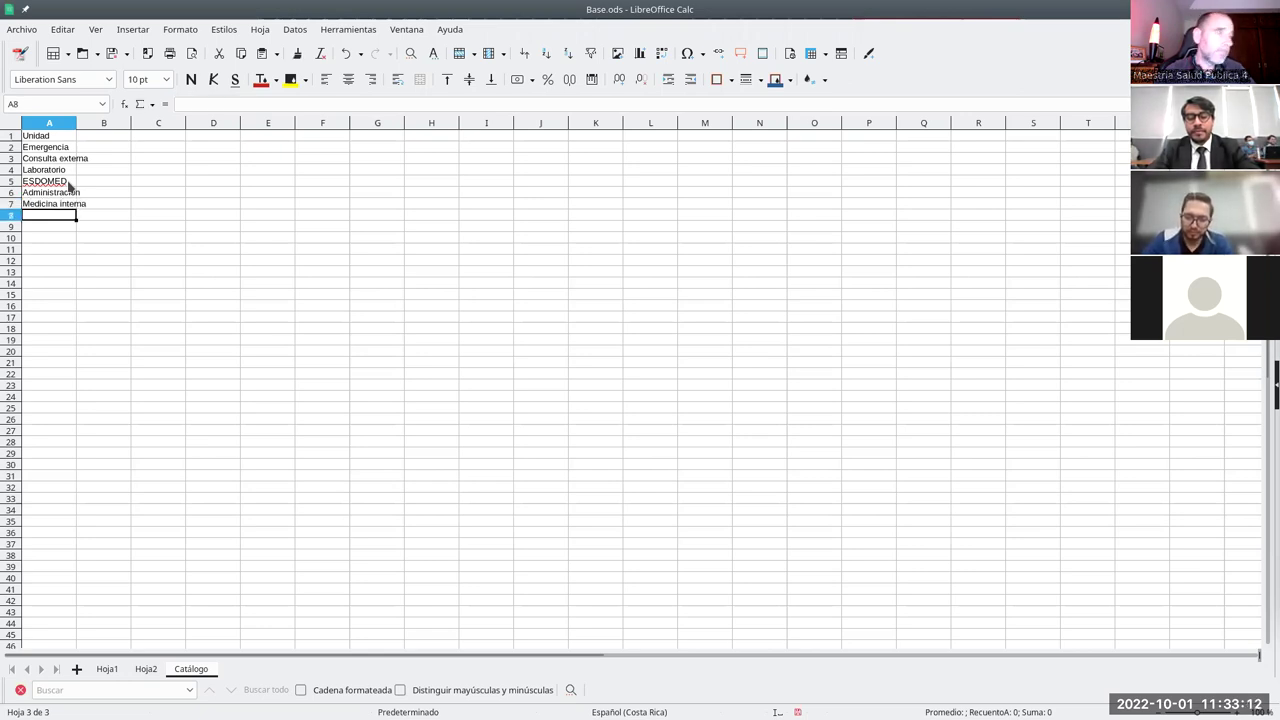
pyautogui.write('Farmacia')
pyautogui.press('Return')
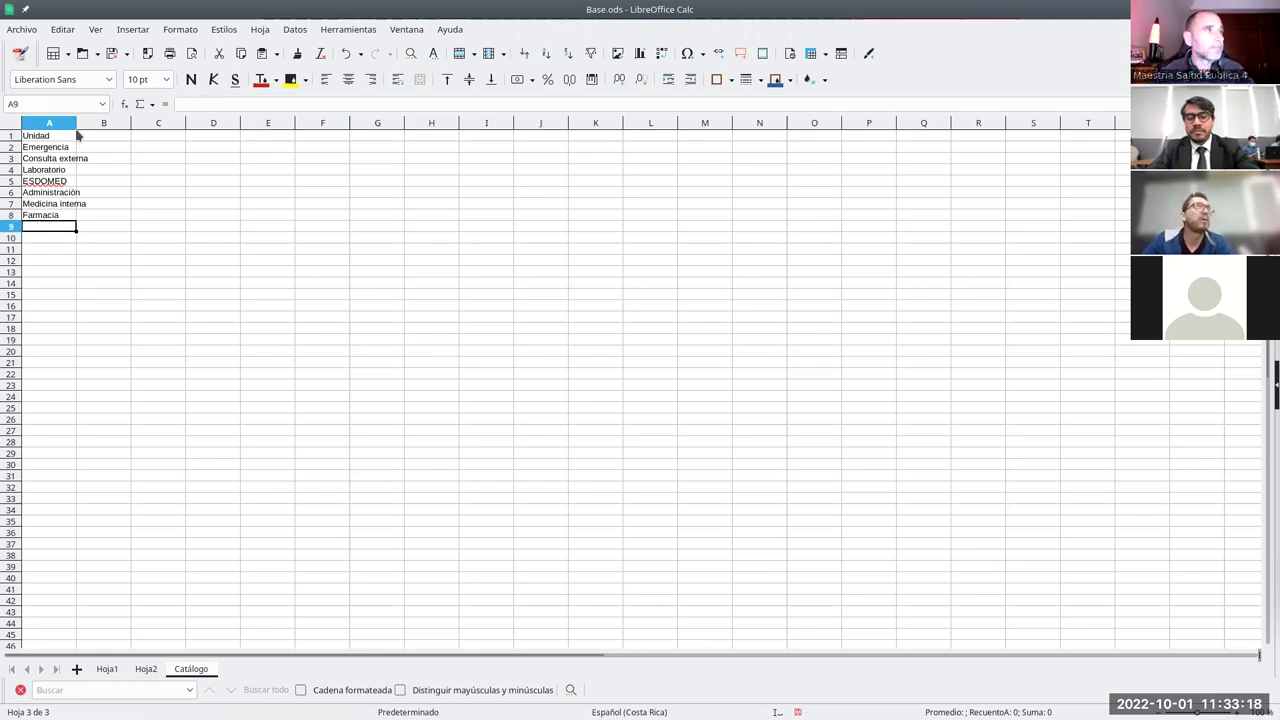
pyautogui.moveTo(76, 122); pyautogui.dragTo(94, 122)
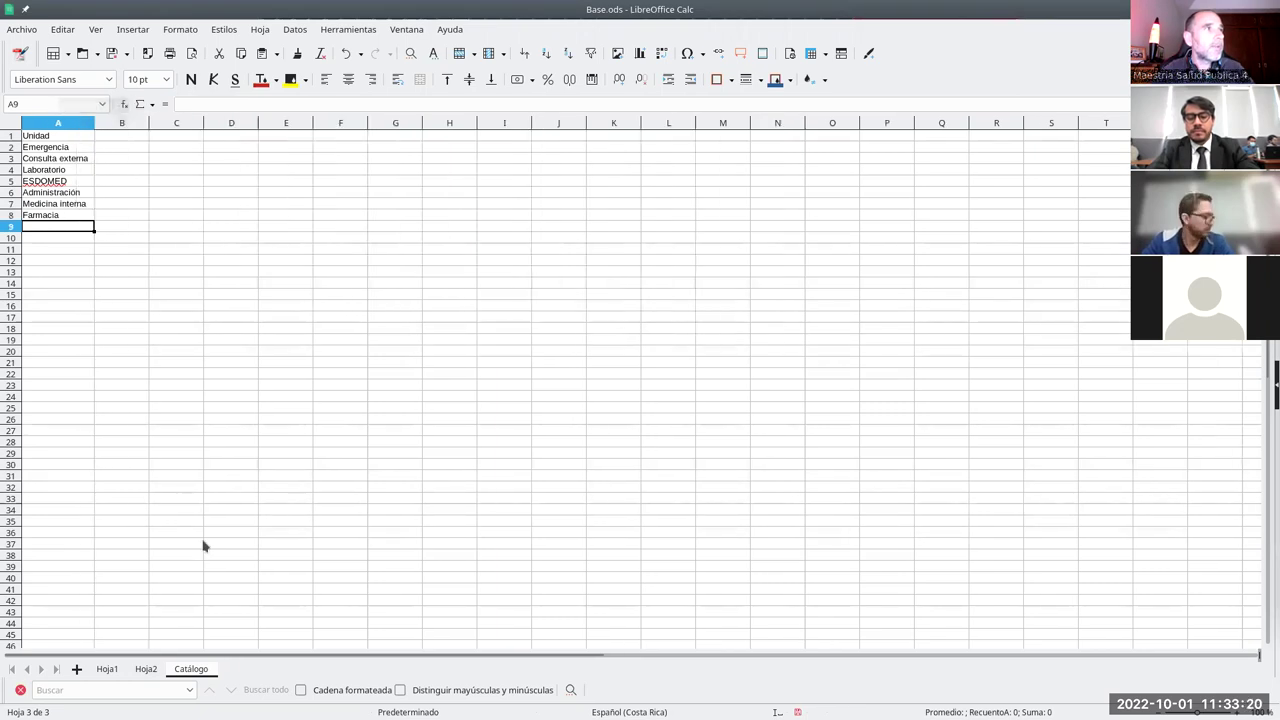
# - On Hoja2, enter the heading Unidad in cell C1
pyautogui.click(147, 669)
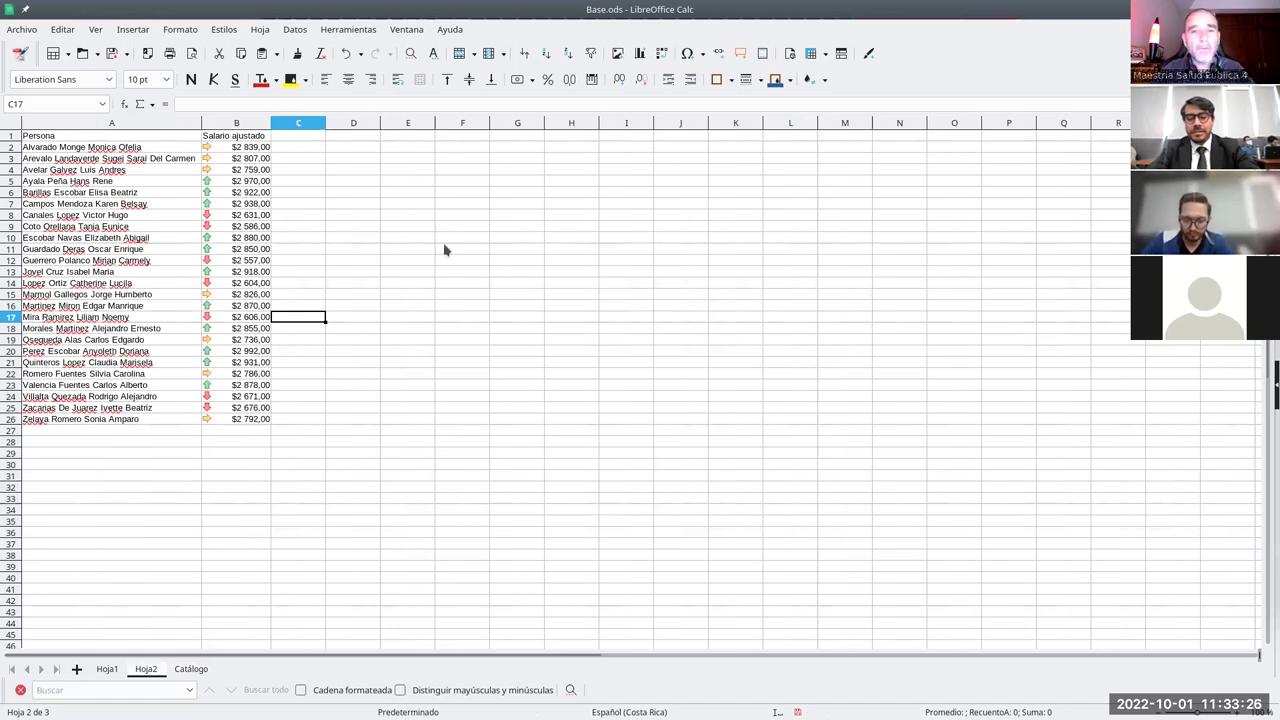
pyautogui.click(307, 137)
pyautogui.write('Unidad')
pyautogui.press('Return')
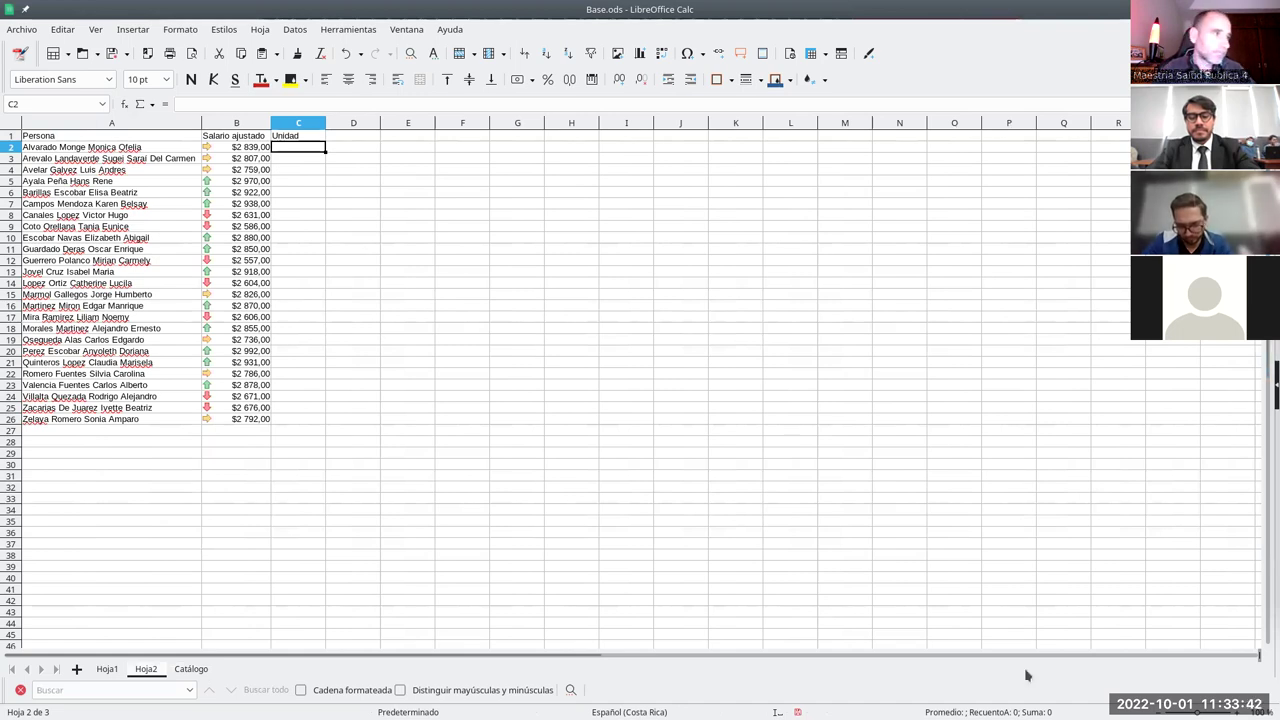
# - Copy Emergencia from Catálogo A2 and paste it into C2, C5 and C13
pyautogui.click(198, 670)
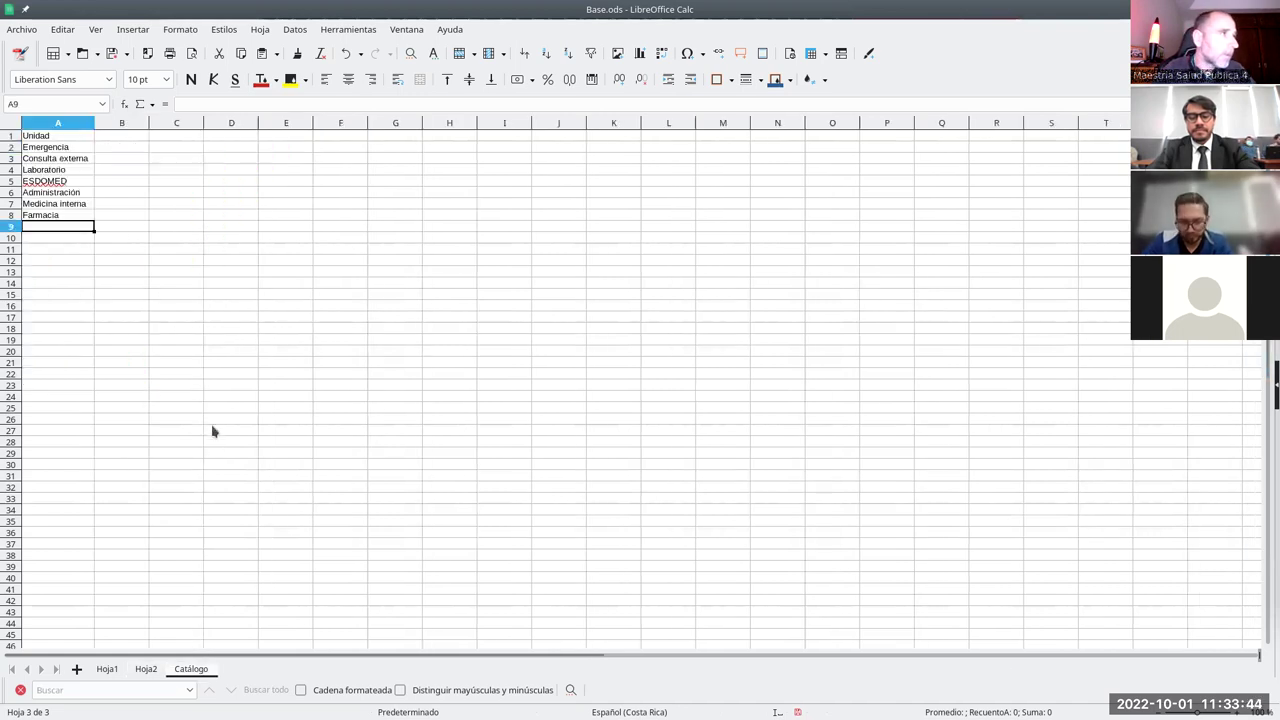
pyautogui.click(45, 150)
pyautogui.hotkey('ctrl', 'c')
pyautogui.click(146, 669)
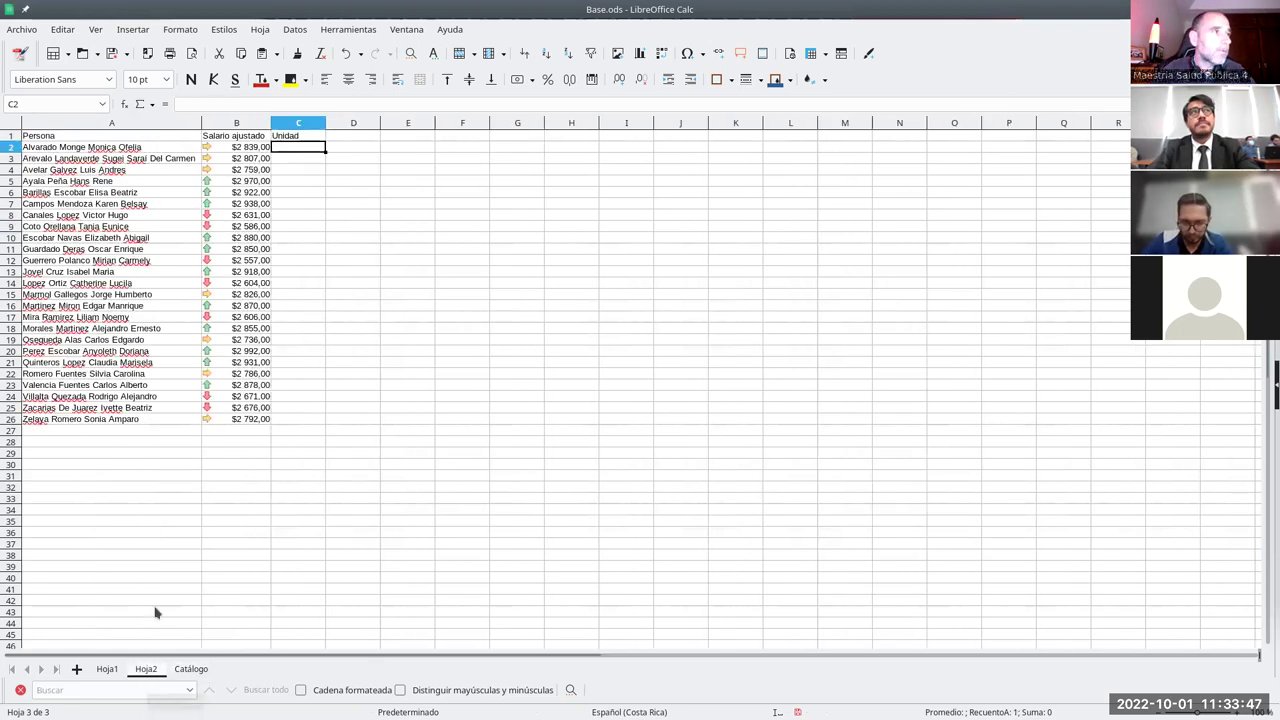
pyautogui.hotkey('ctrl', 'v')
pyautogui.click(290, 181)
pyautogui.hotkey('ctrl', 'v')
pyautogui.click(296, 274)
pyautogui.hotkey('ctrl', 'v')
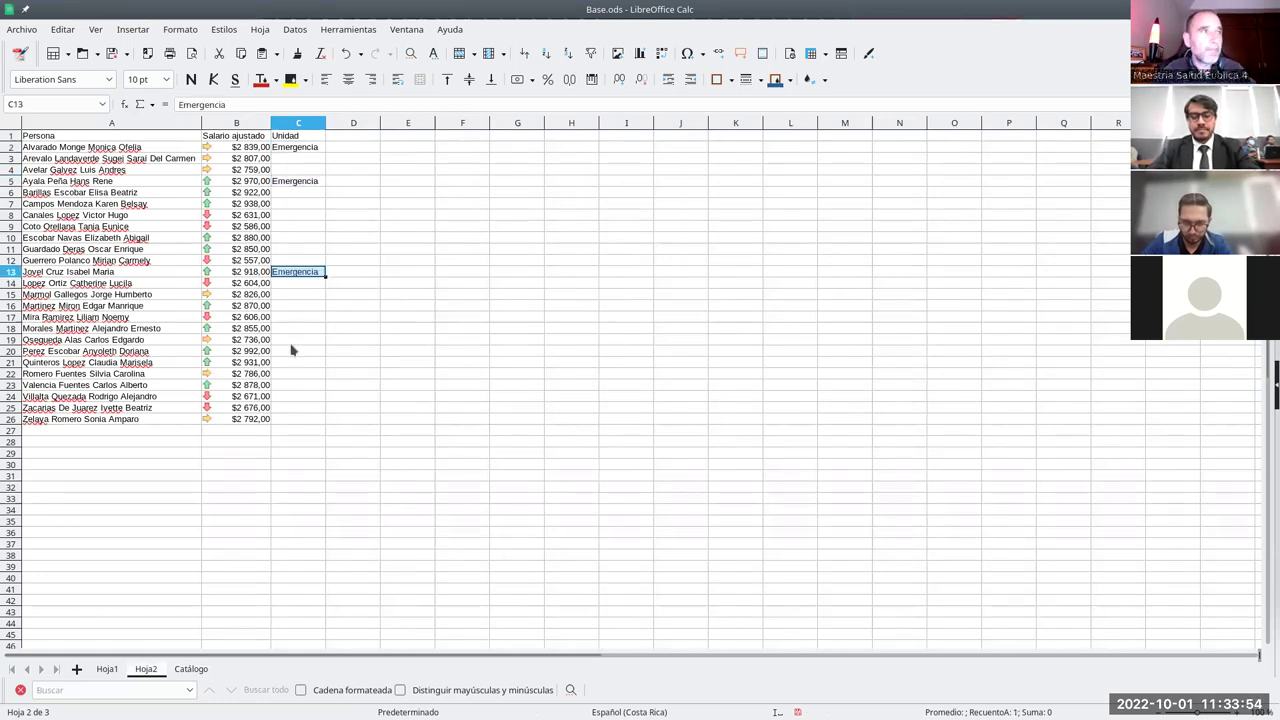
# - Clear the extra Emergencia pastes from C5:C13, keeping Emergencia only in C2
pyautogui.moveTo(306, 184); pyautogui.dragTo(307, 277)
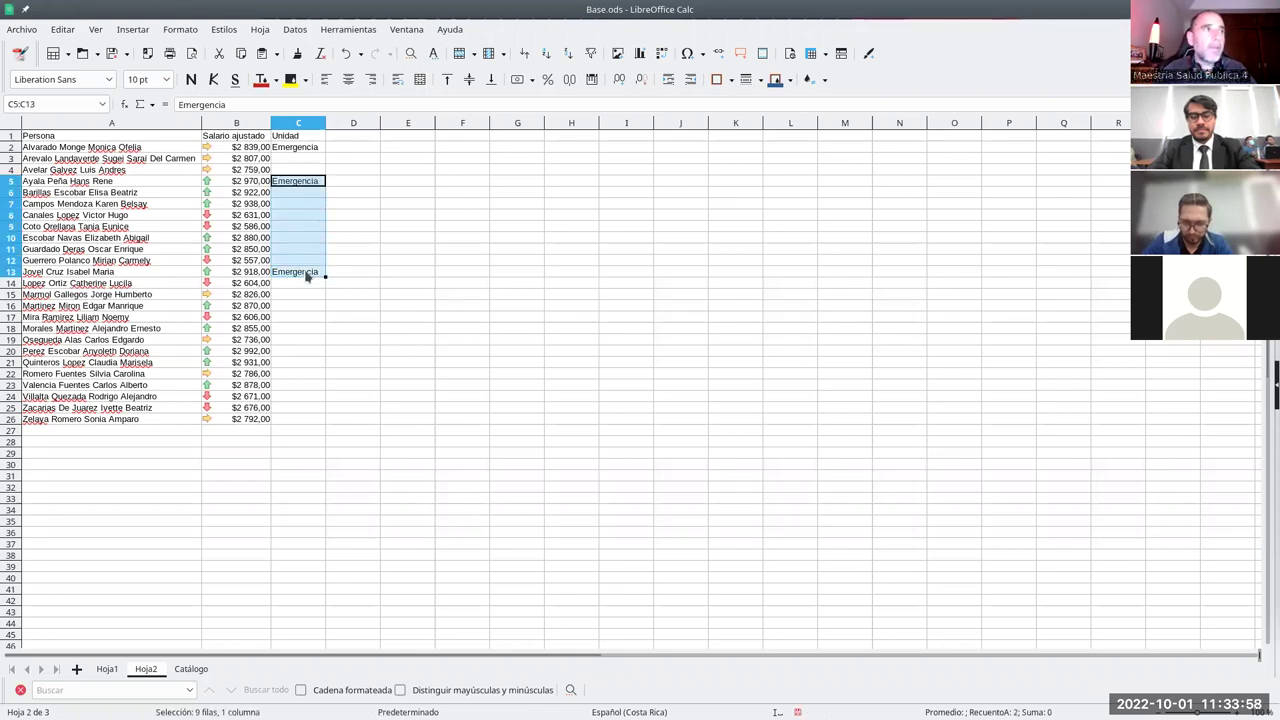
pyautogui.press('BackSpace')
pyautogui.click(640, 452)
pyautogui.click(307, 162)
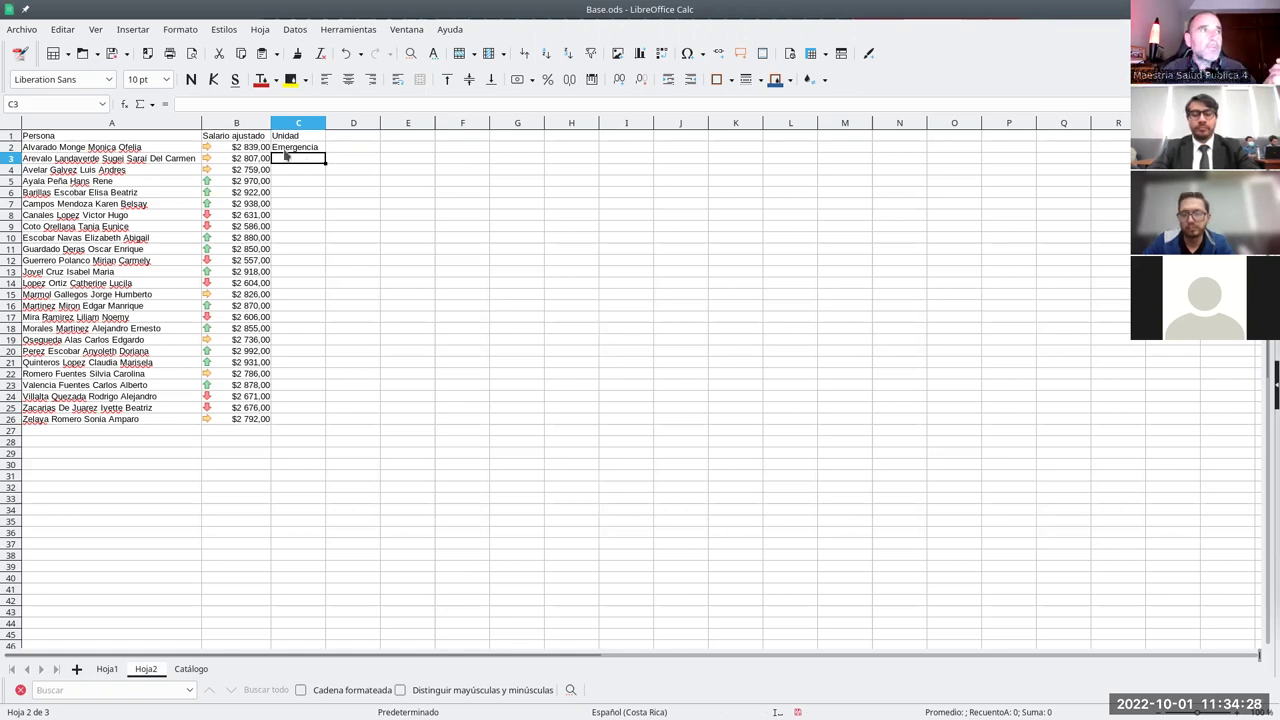
pyautogui.click(289, 148)
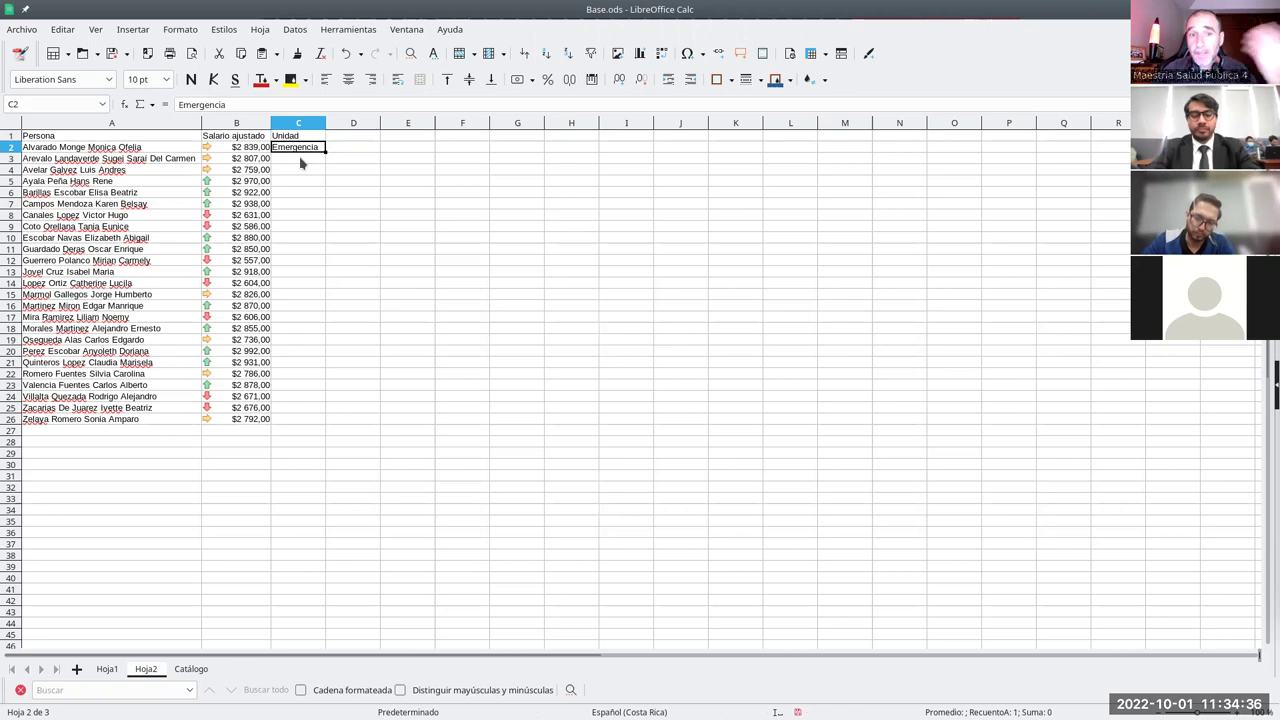
pyautogui.doubleClick(310, 150)
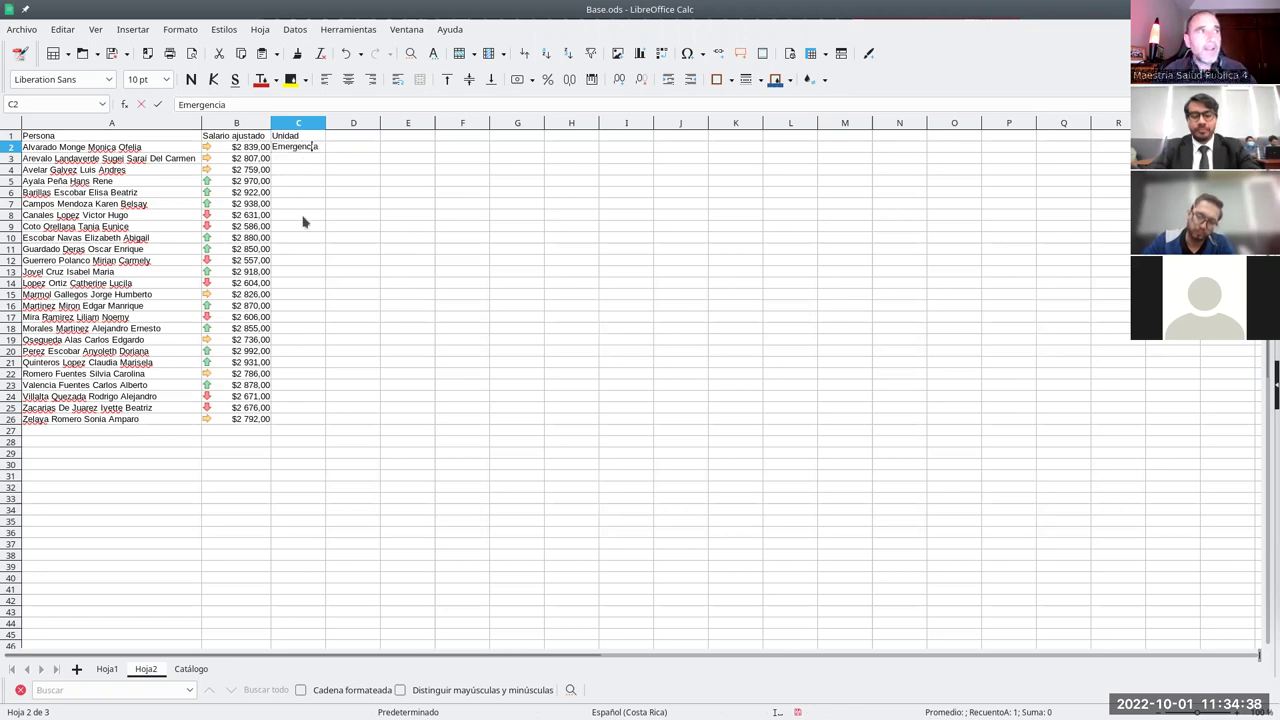
pyautogui.press('Return')
pyautogui.press('Return')
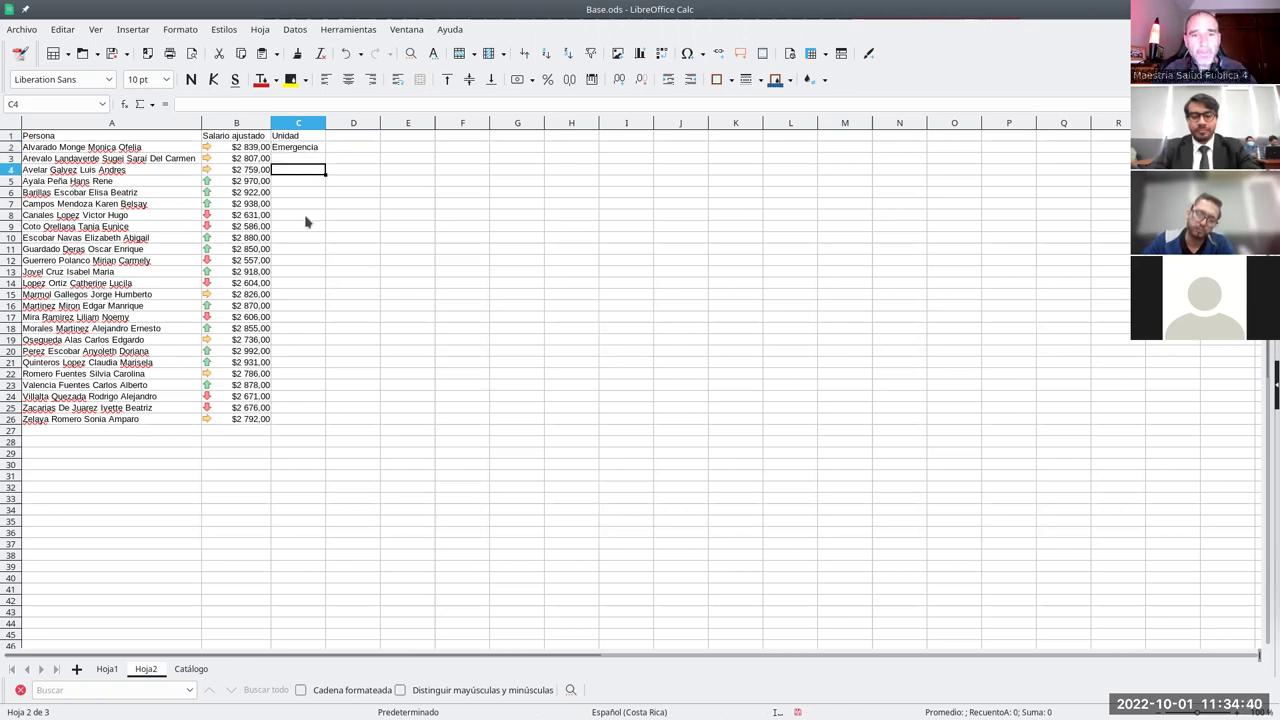
# - Select cell C2 and open the Datos menu
pyautogui.click(304, 151)
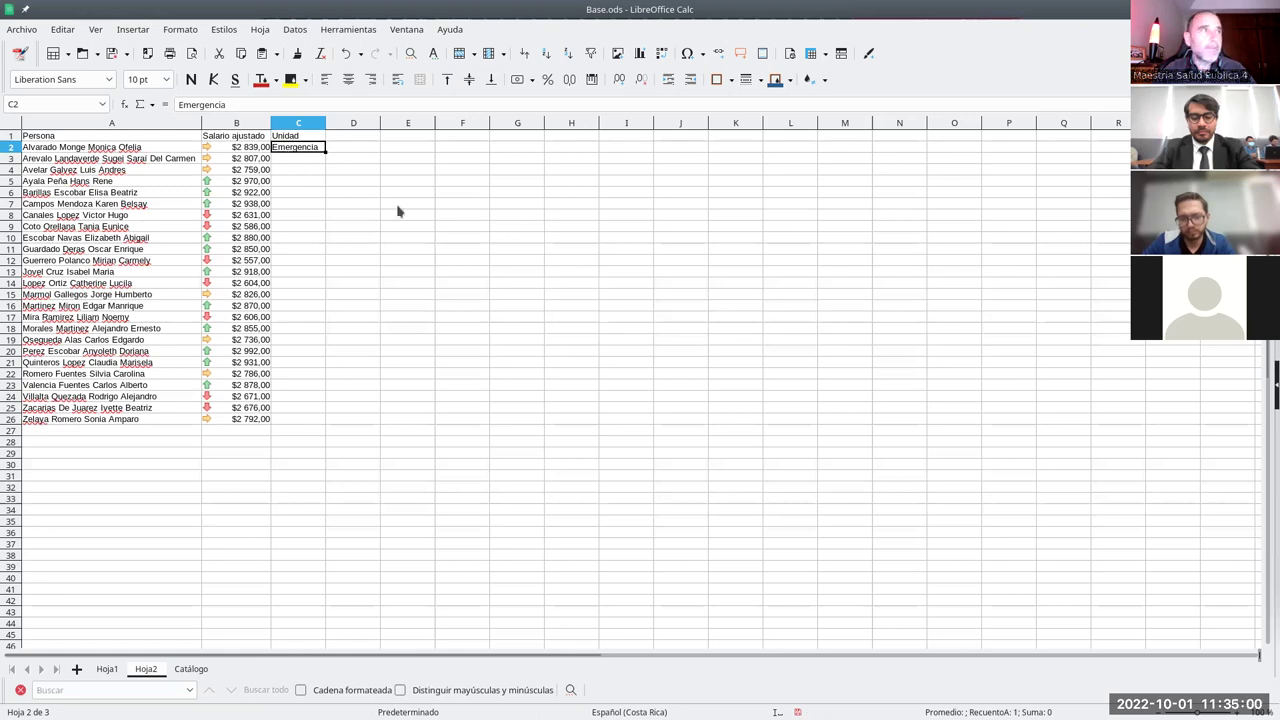
pyautogui.click(296, 30)
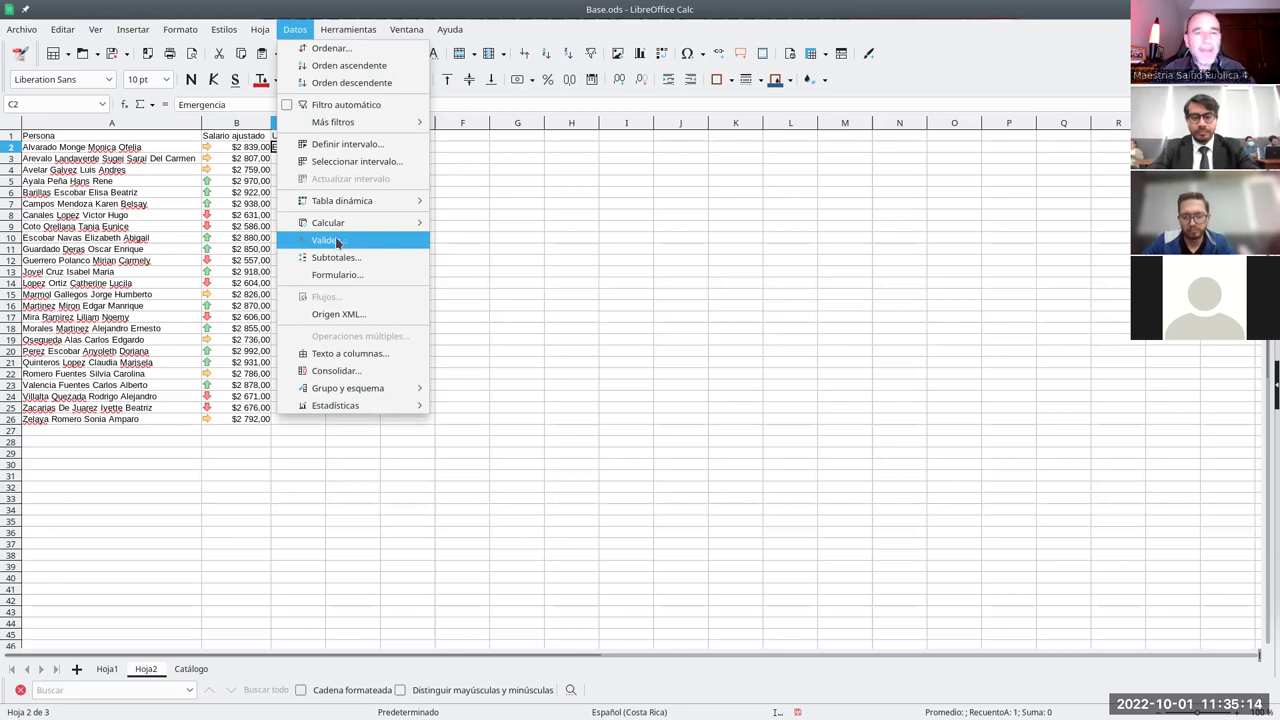
# - Open Validez for C2 and set the allowed values to Lista
pyautogui.click(338, 243)
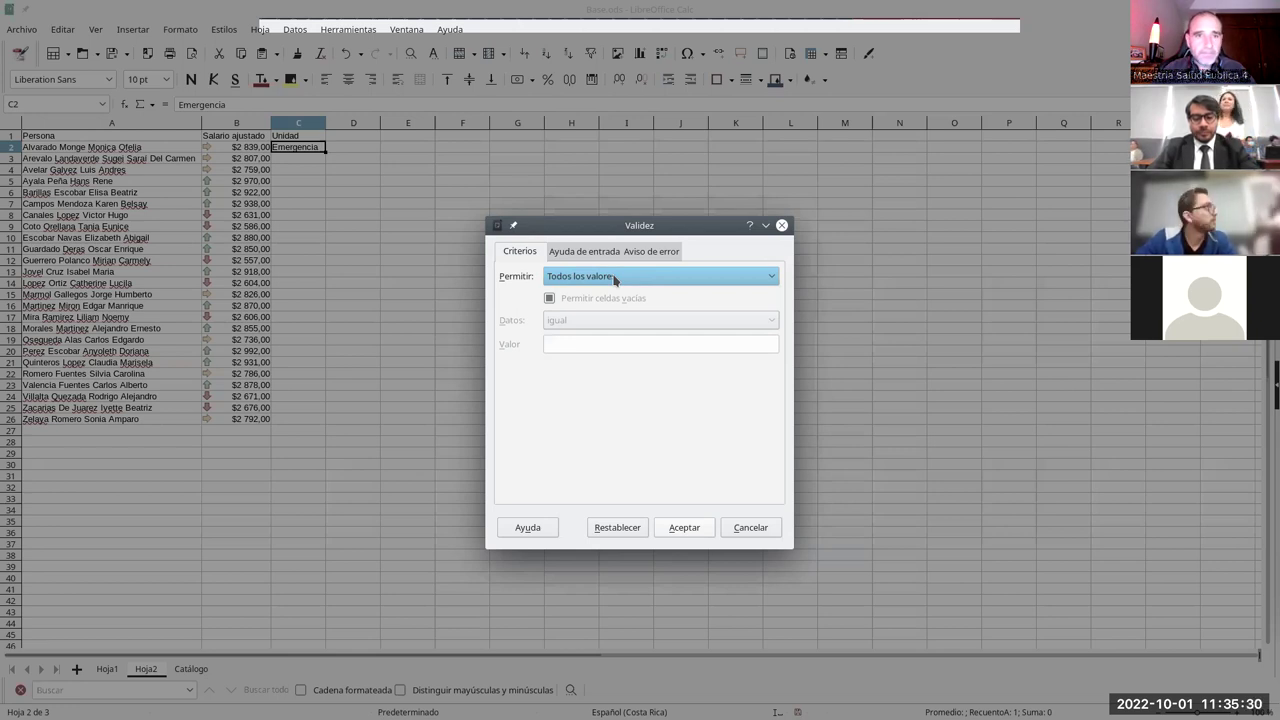
pyautogui.click(613, 279)
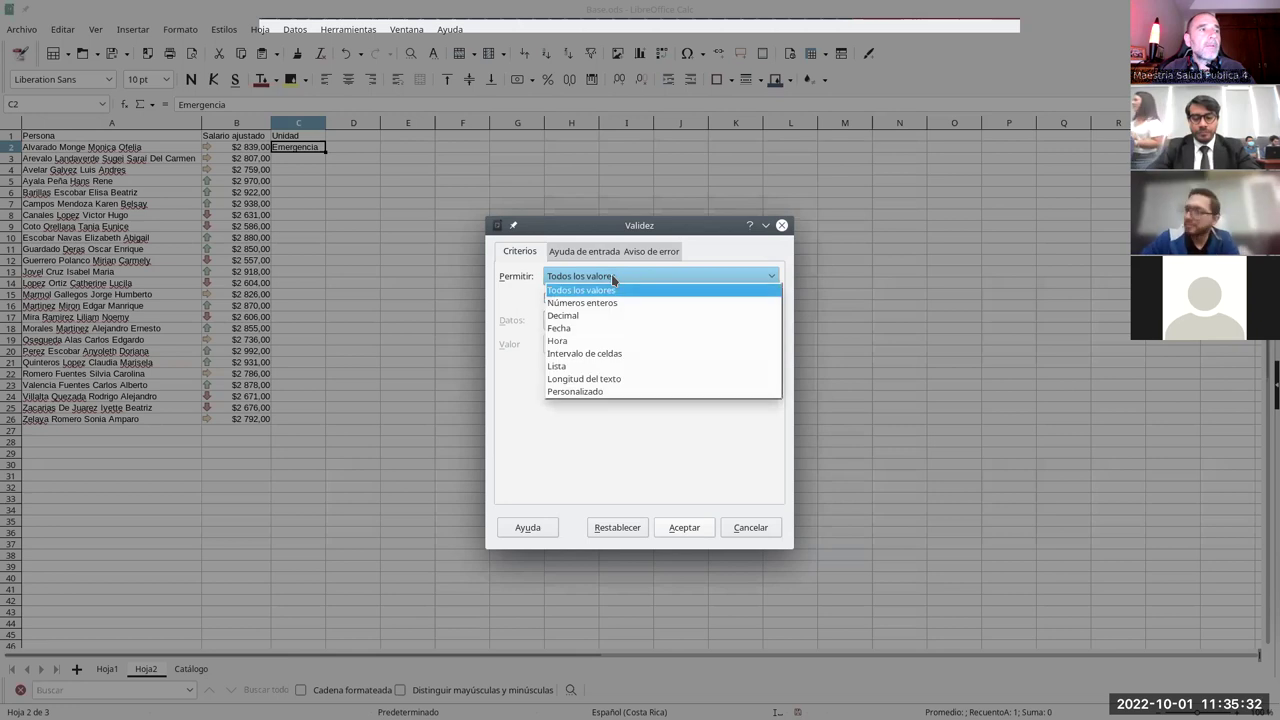
pyautogui.click(577, 367)
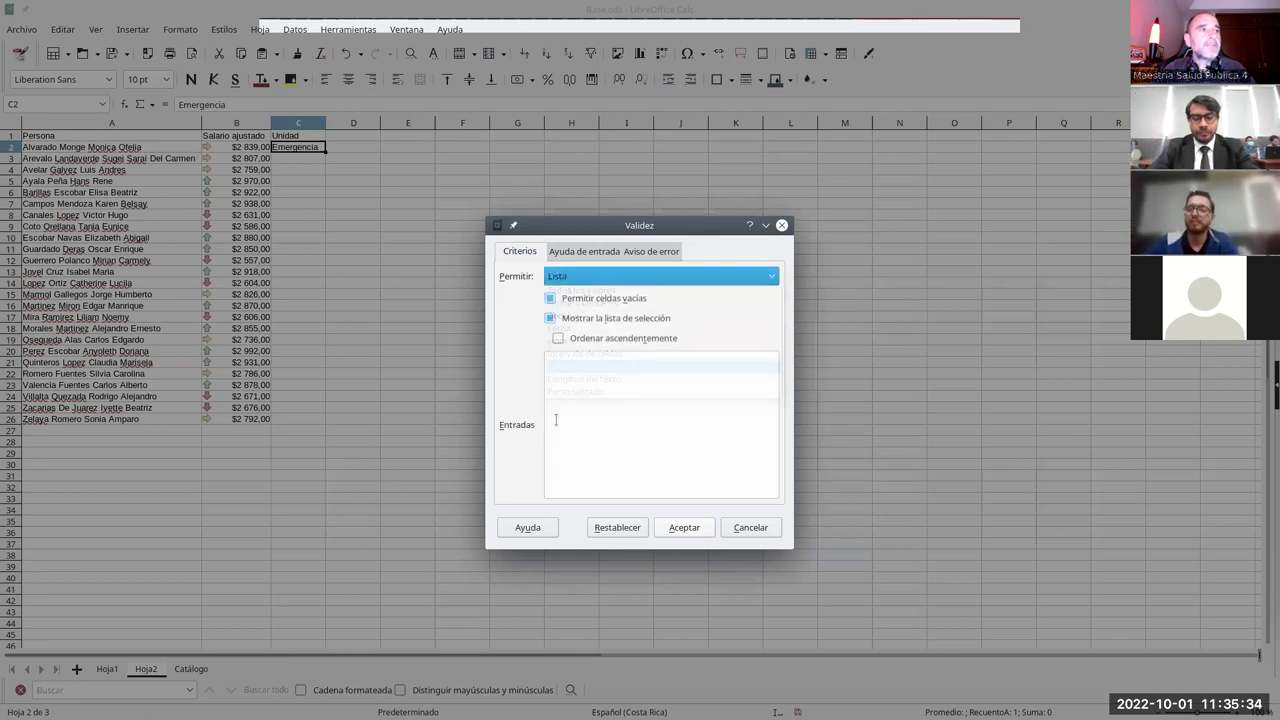
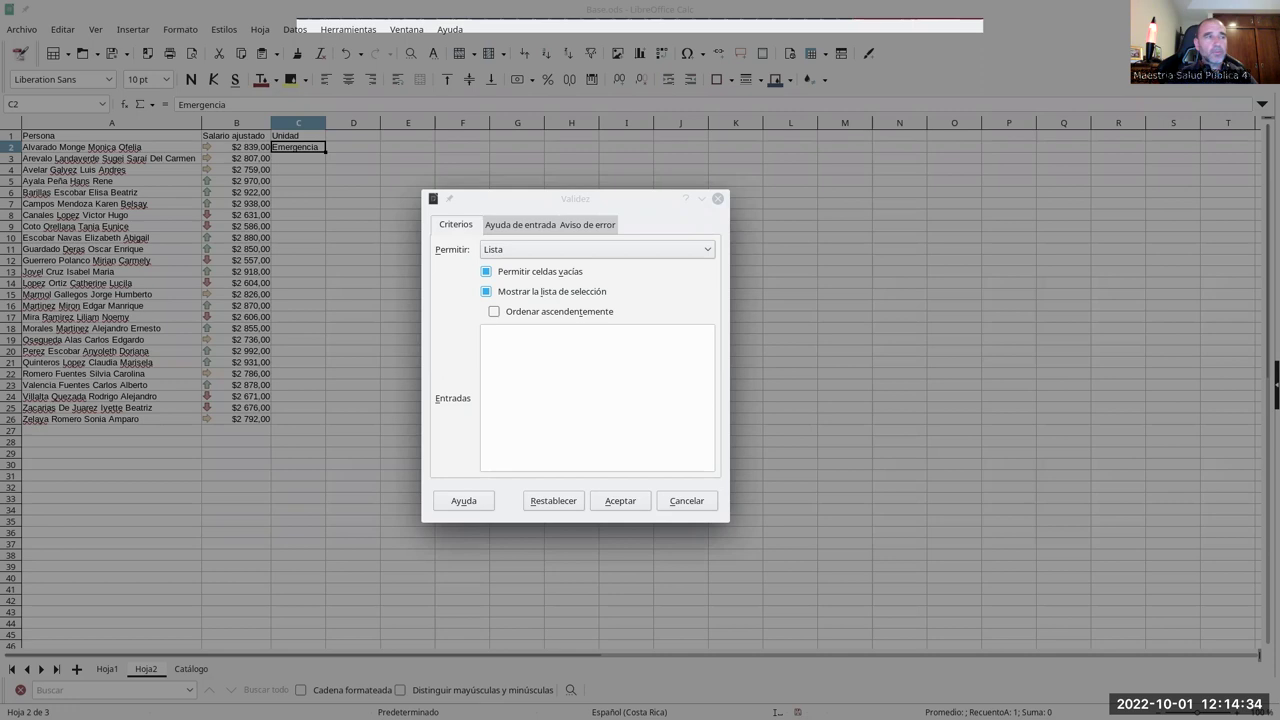
# - Add a Lista validity rule to C2 with entries Unidad 1, Unidad 2 and Unidad 3
pyautogui.click(598, 350)
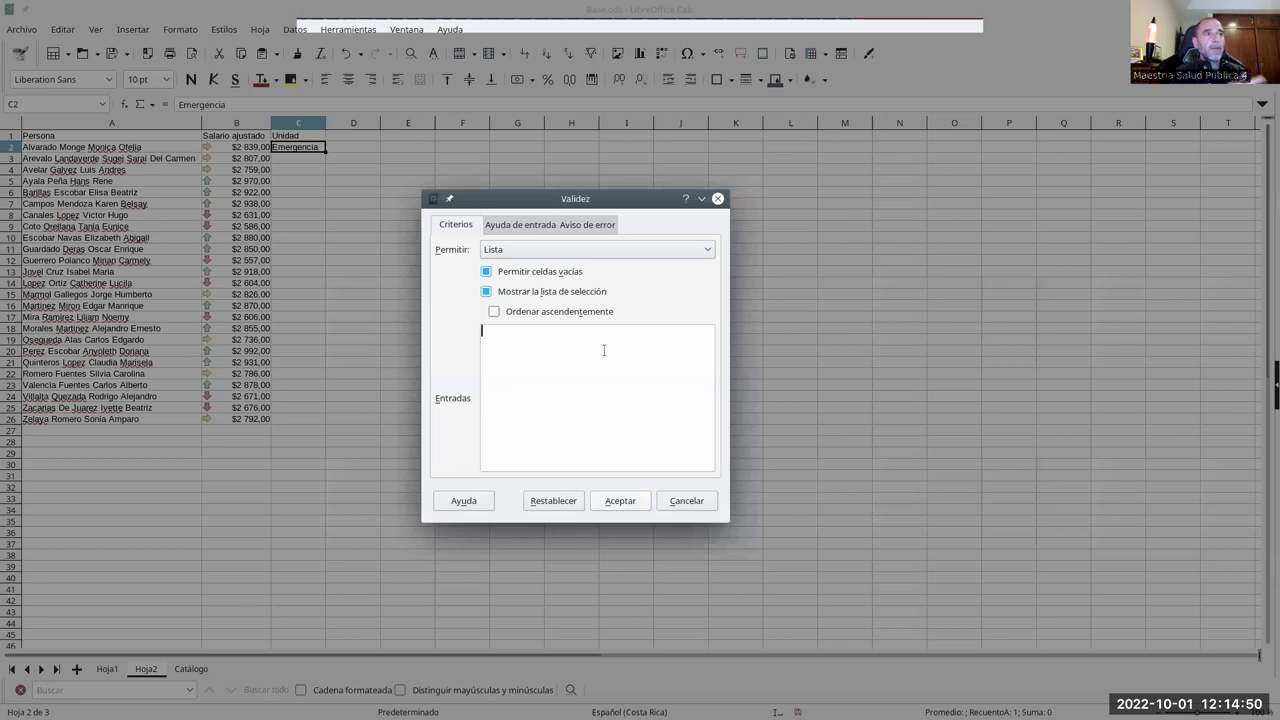
pyautogui.click(570, 253)
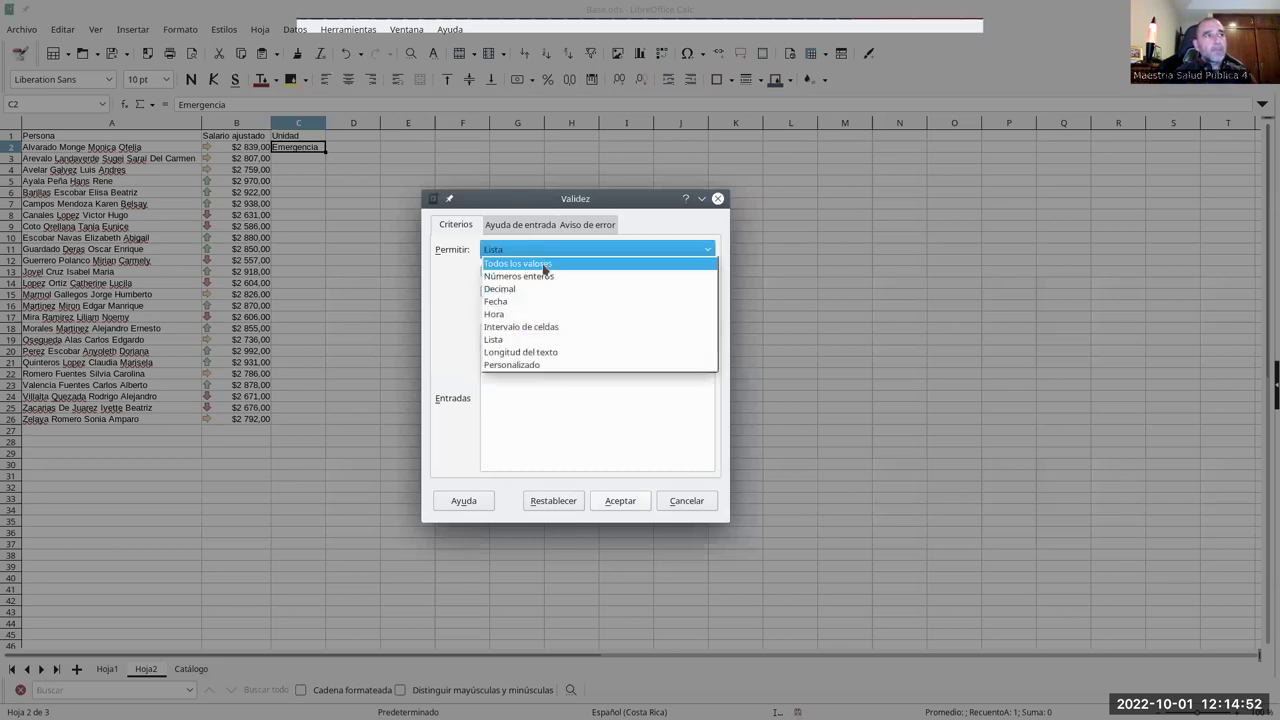
pyautogui.click(520, 263)
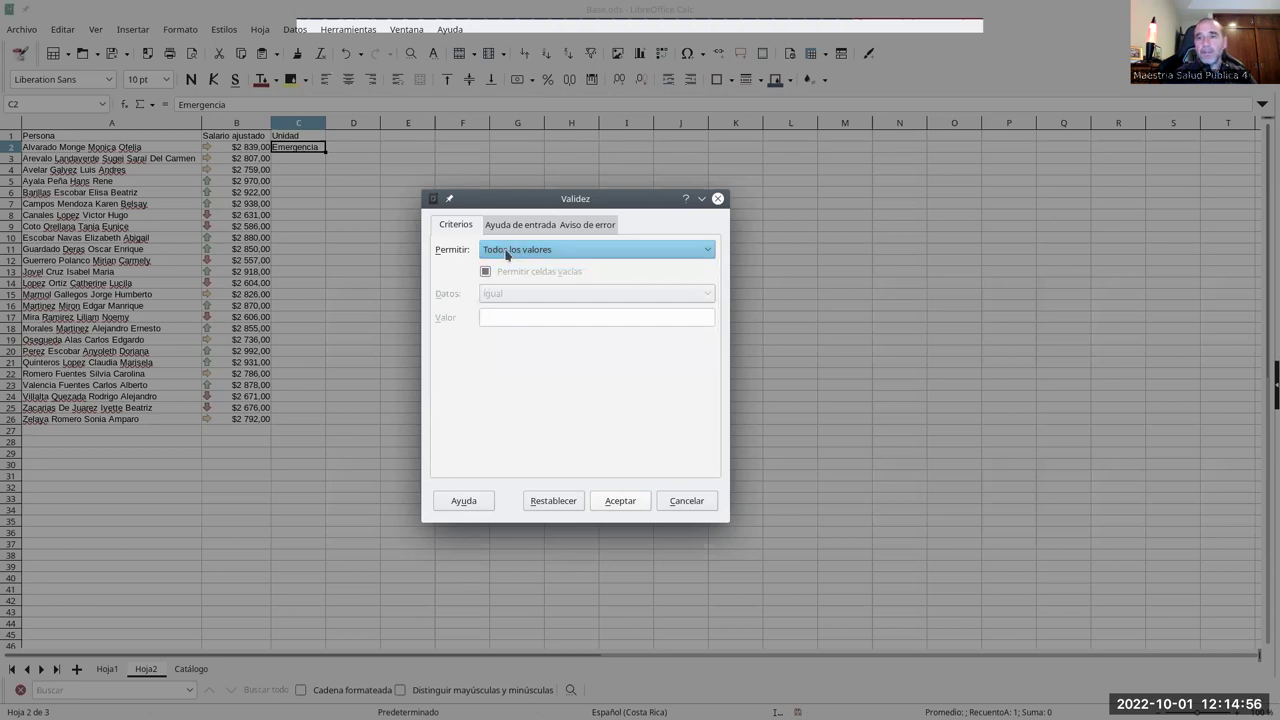
pyautogui.click(507, 254)
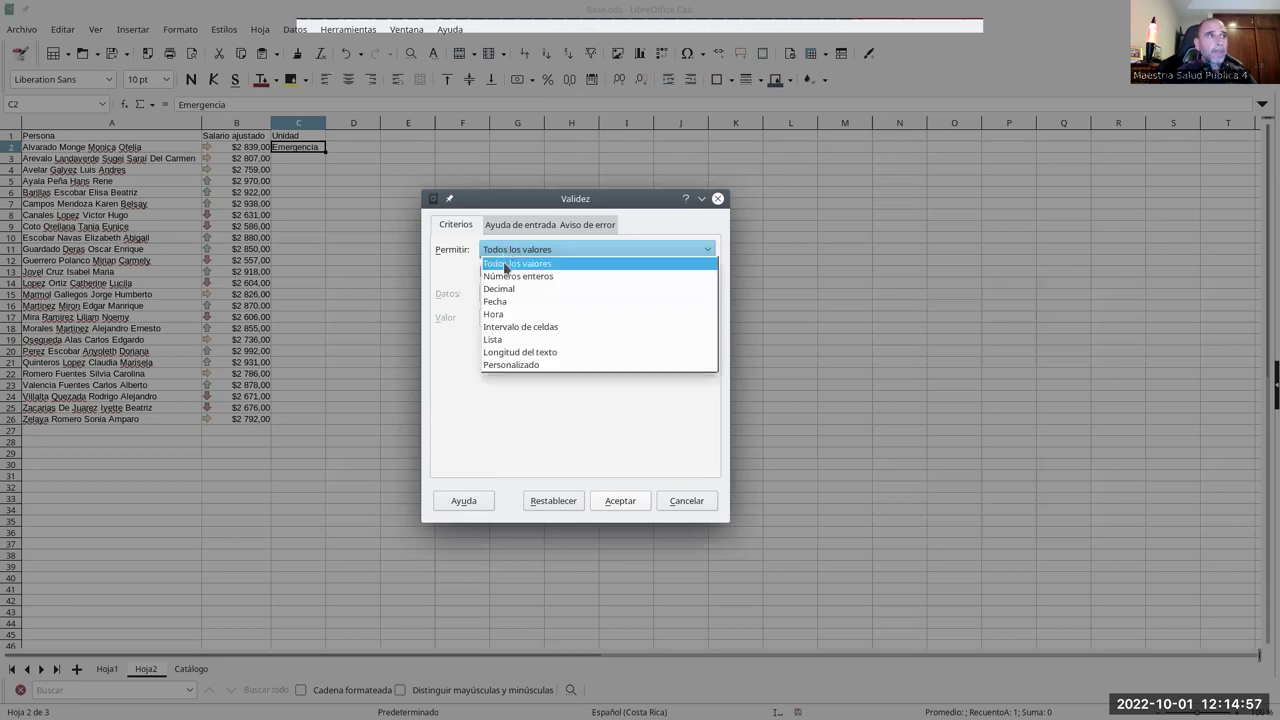
pyautogui.click(527, 342)
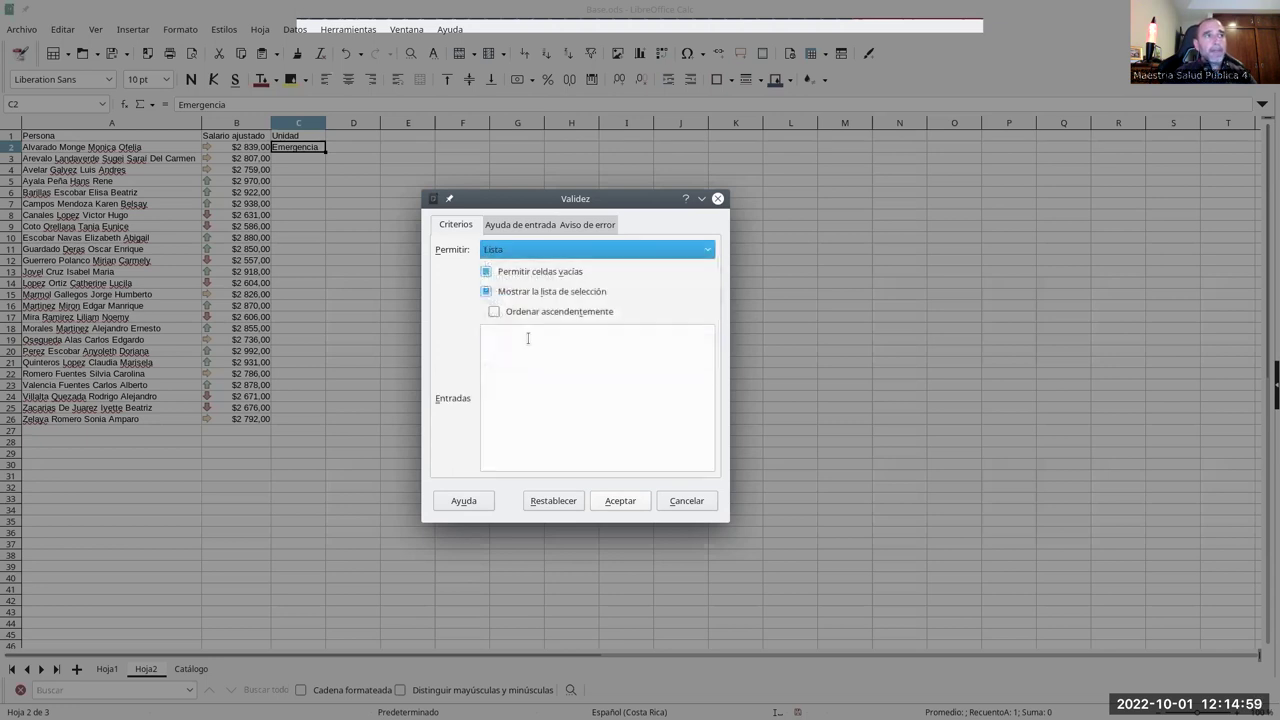
pyautogui.click(577, 356)
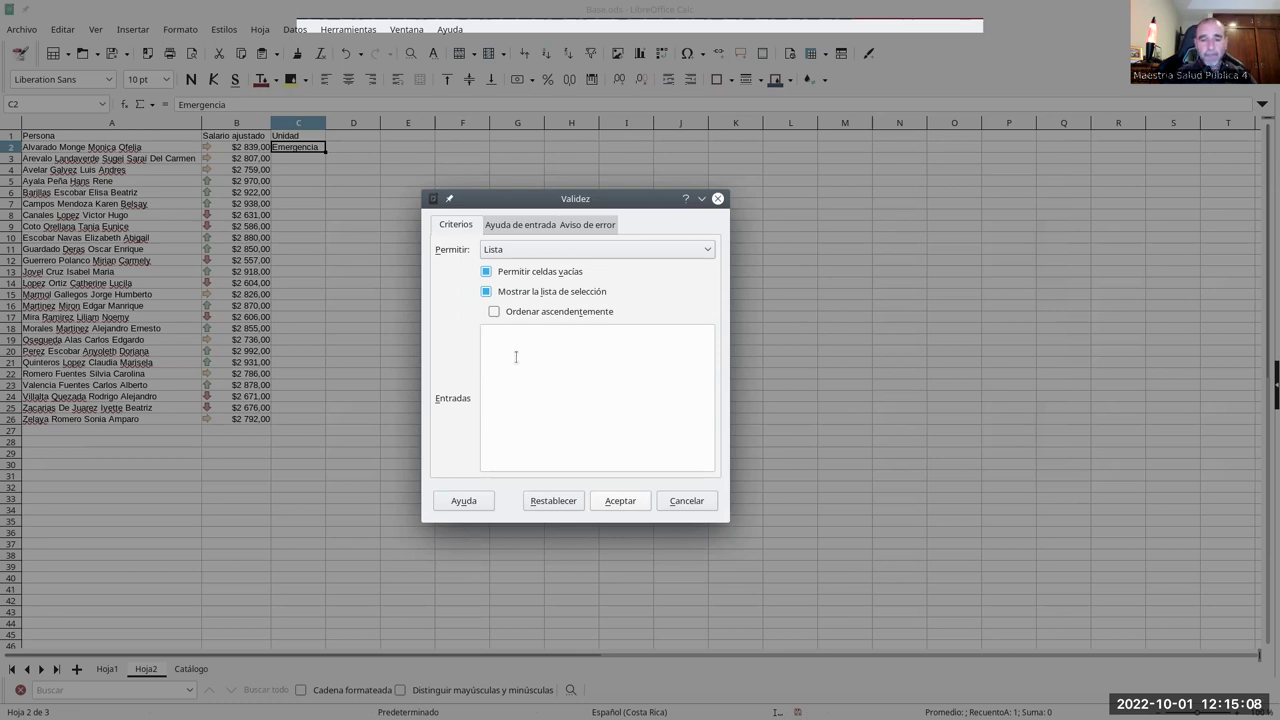
pyautogui.write('Unid')
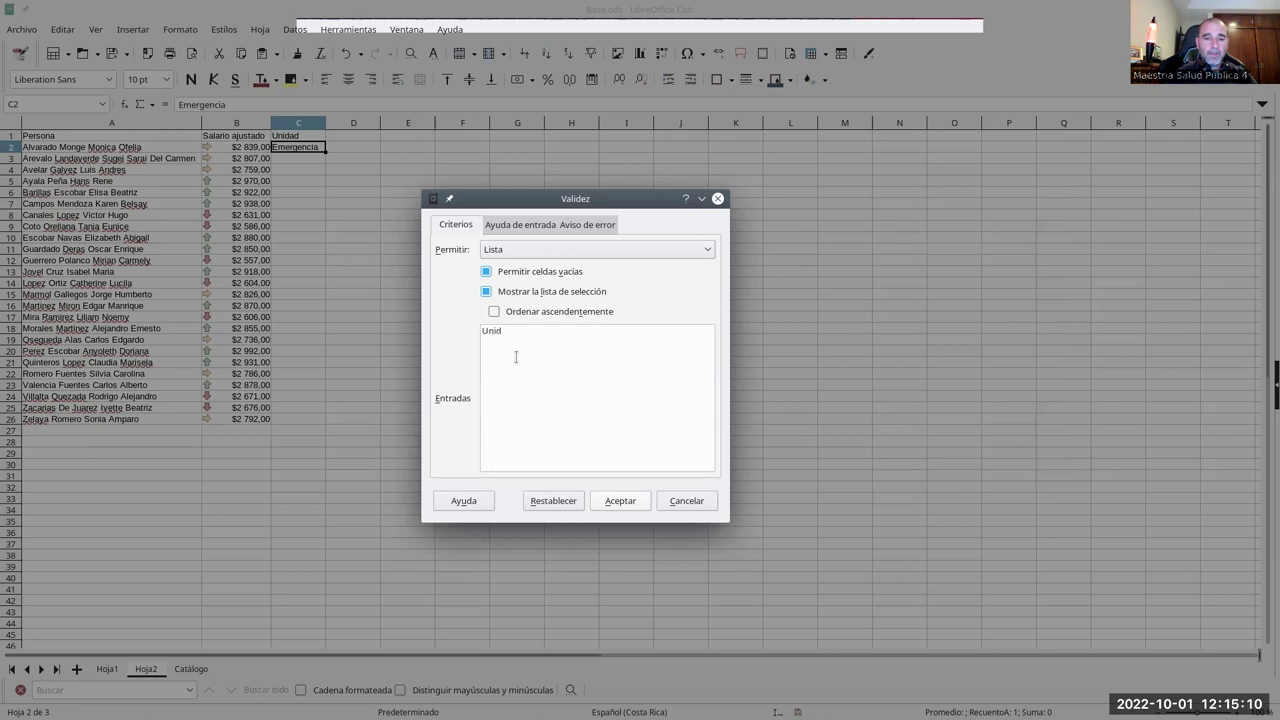
pyautogui.write('Unid')
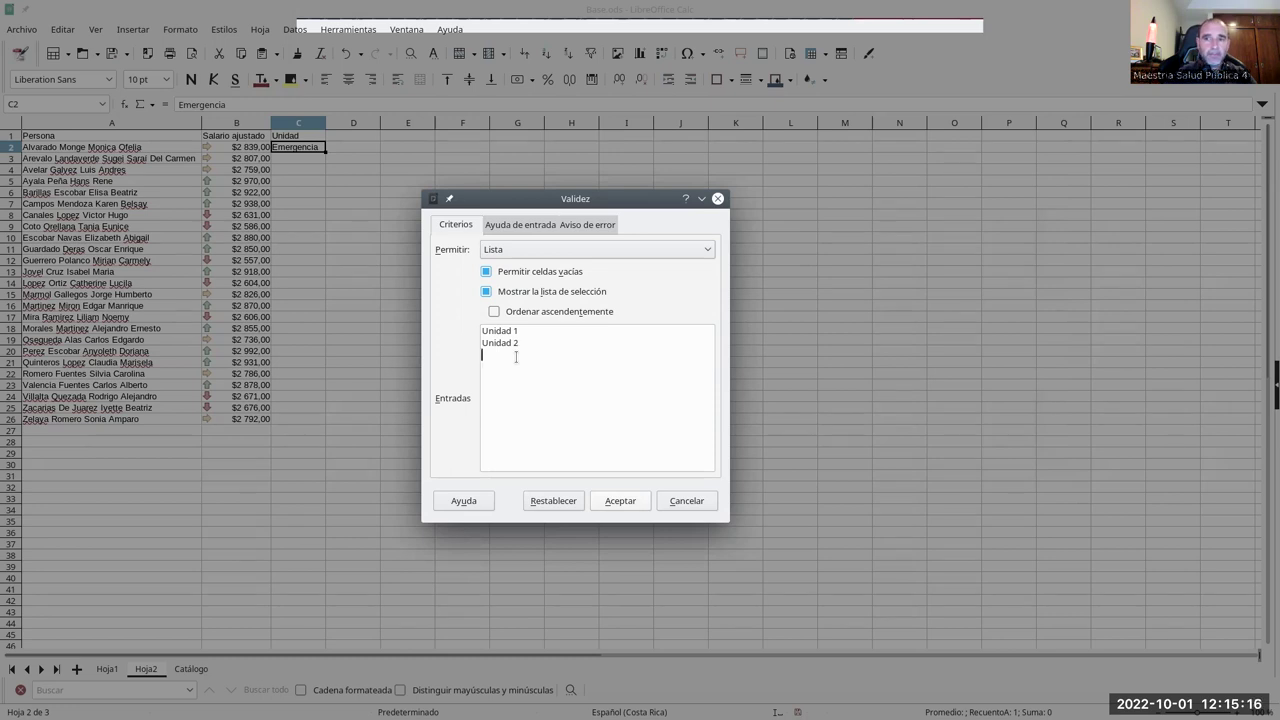
pyautogui.write('nidad 3')
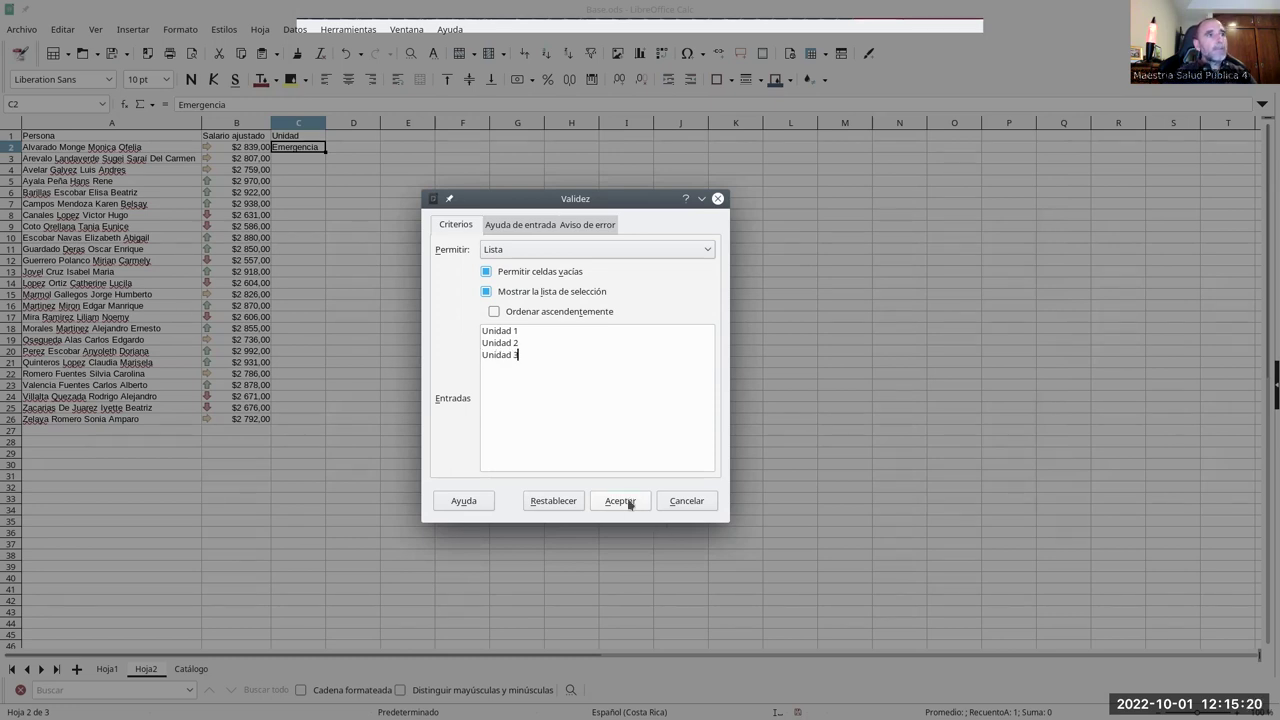
pyautogui.click(627, 499)
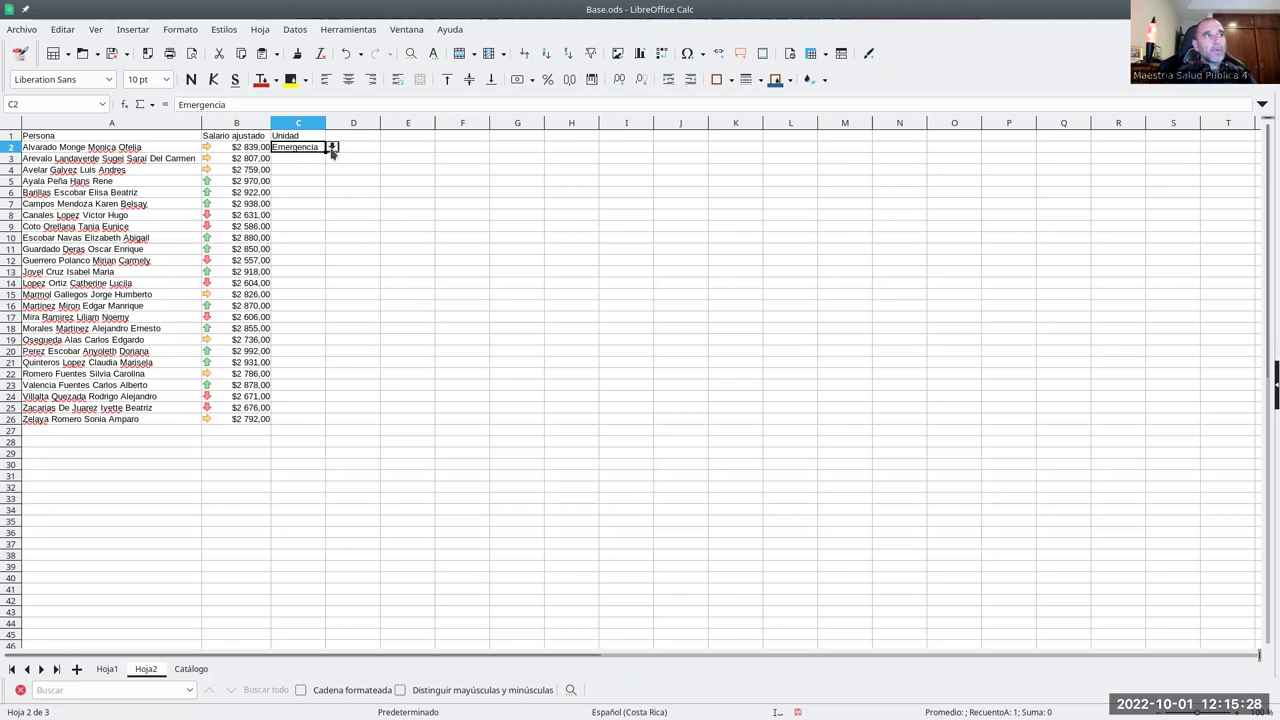
# - Pick Unidad 1 for C2 from its dropdown list
pyautogui.click(332, 147)
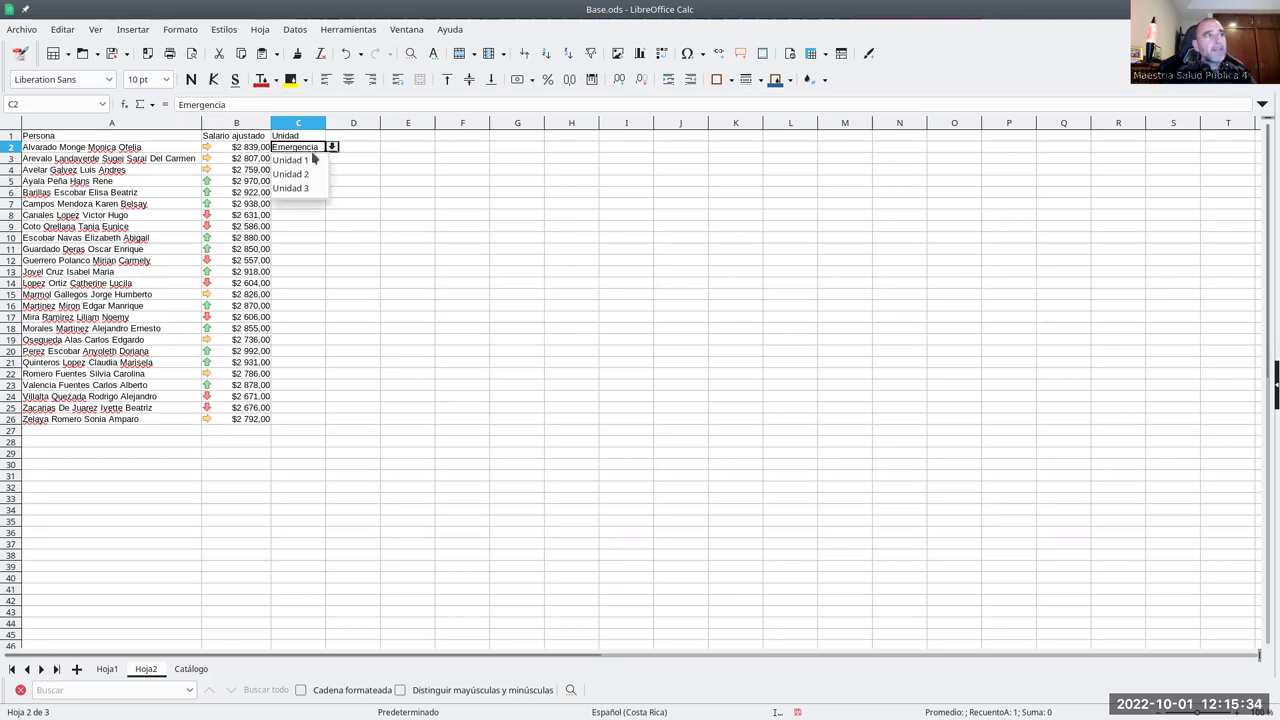
pyautogui.click(300, 160)
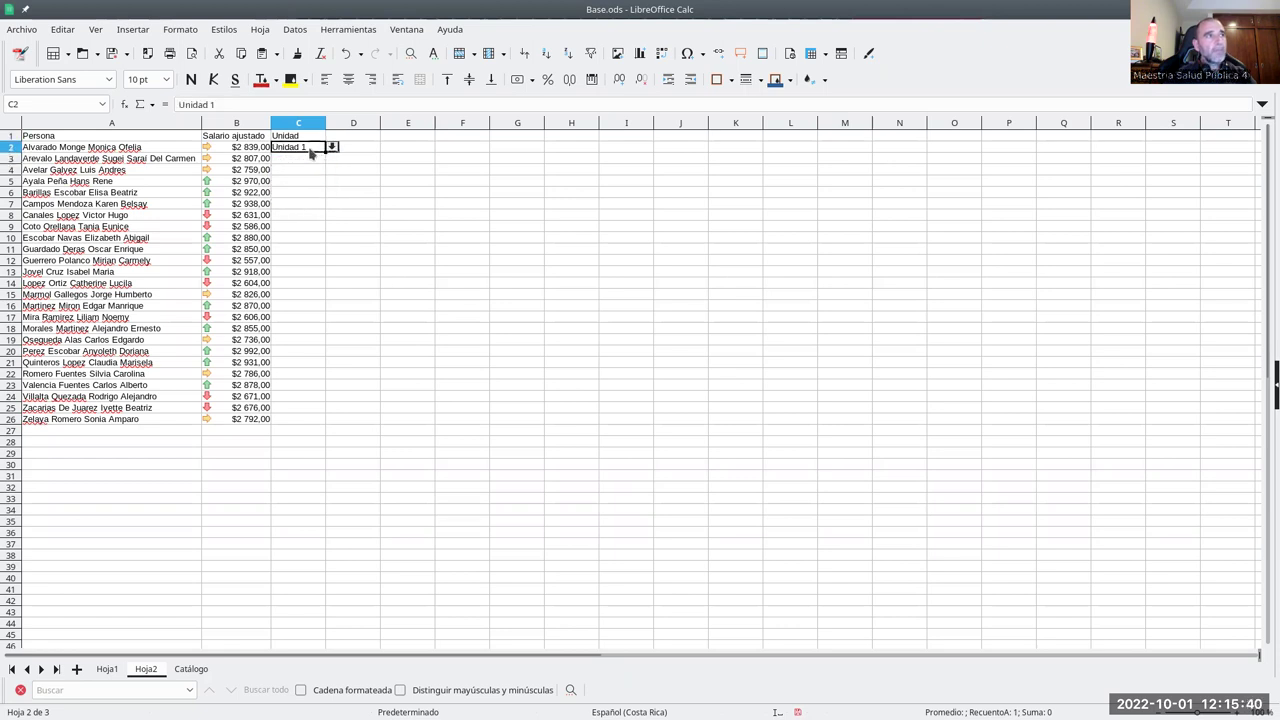
pyautogui.click(331, 147)
pyautogui.click(310, 148)
# - Enter the invalid value 'dfsdfkl' in C2 and dismiss the rejection warning
pyautogui.tripleClick(306, 147)
pyautogui.write('dfsdfkl')
pyautogui.press('Return')
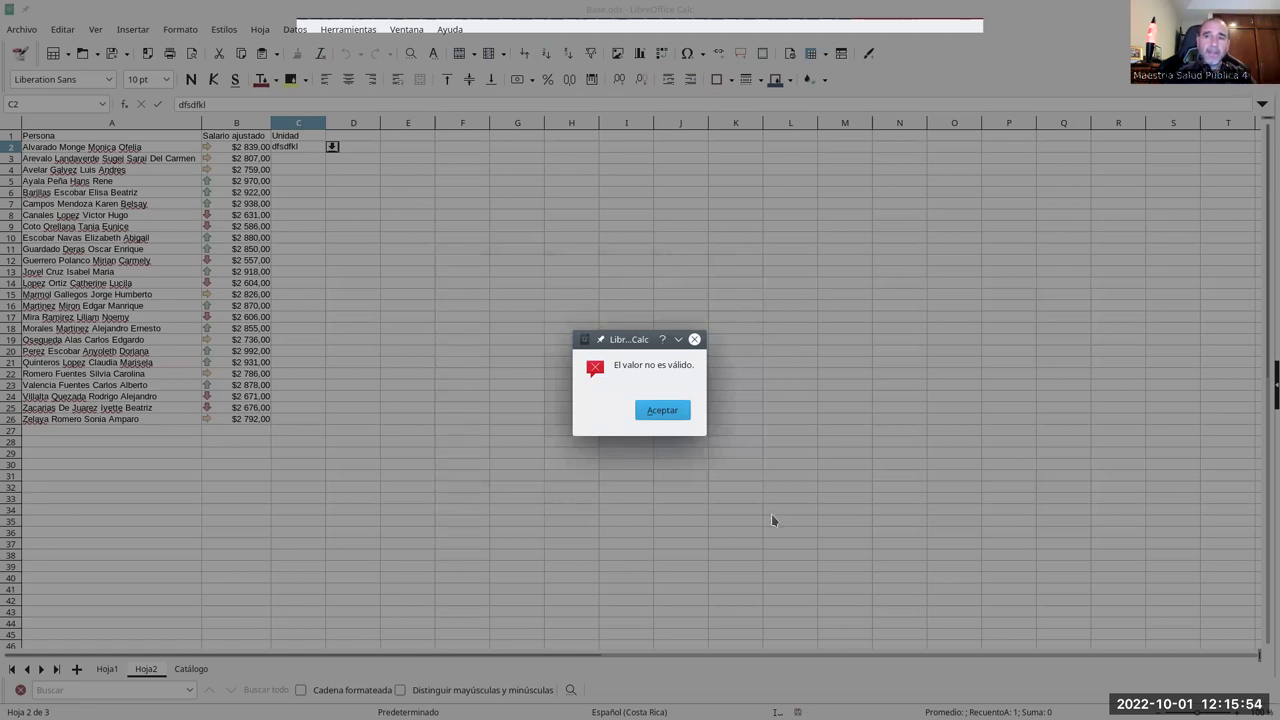
pyautogui.click(662, 411)
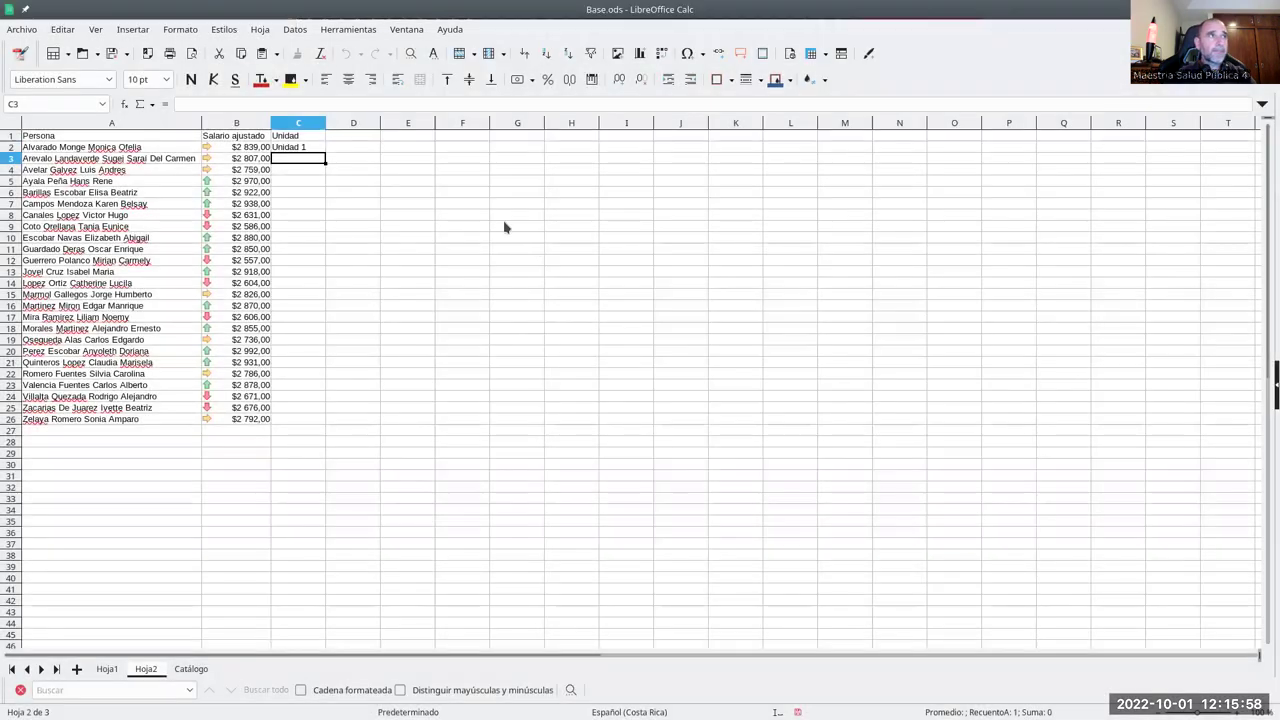
pyautogui.click(319, 149)
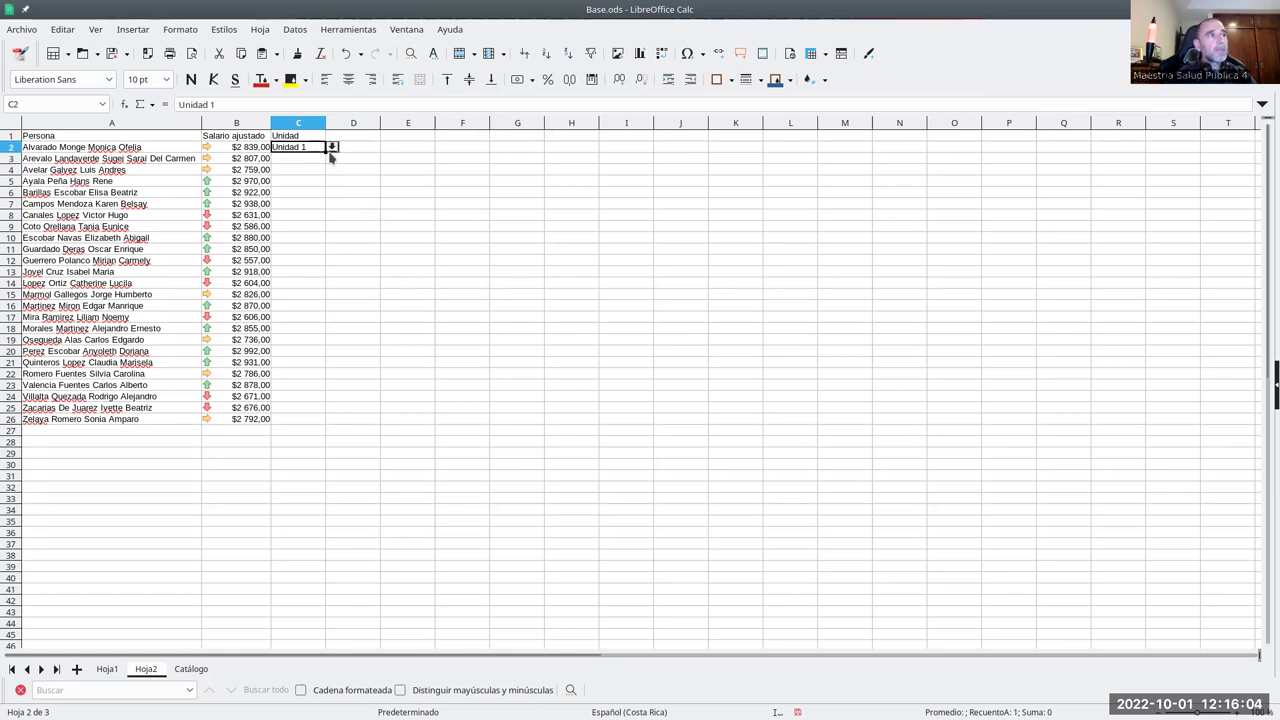
pyautogui.click(295, 29)
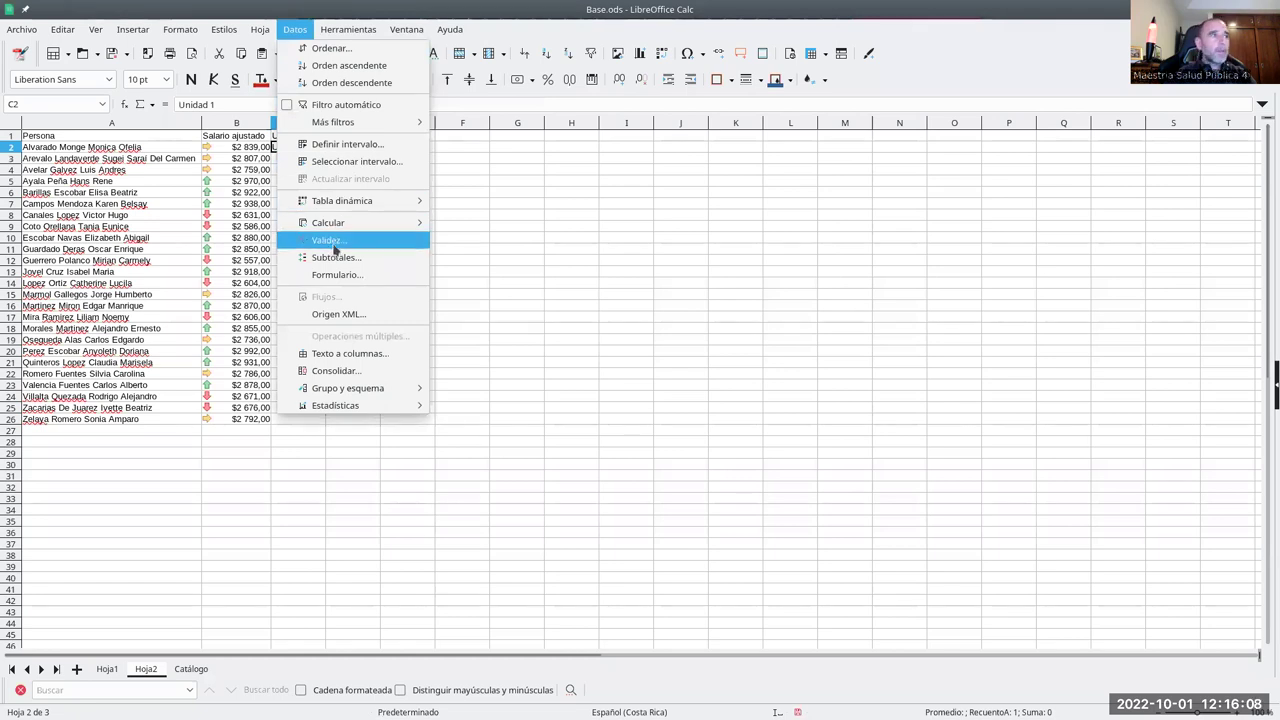
# - Give C2's validity an error alert titled 'Valor incorrecto', message 'Por favor seleccione un valor de la lista'
pyautogui.click(328, 241)
pyautogui.click(633, 256)
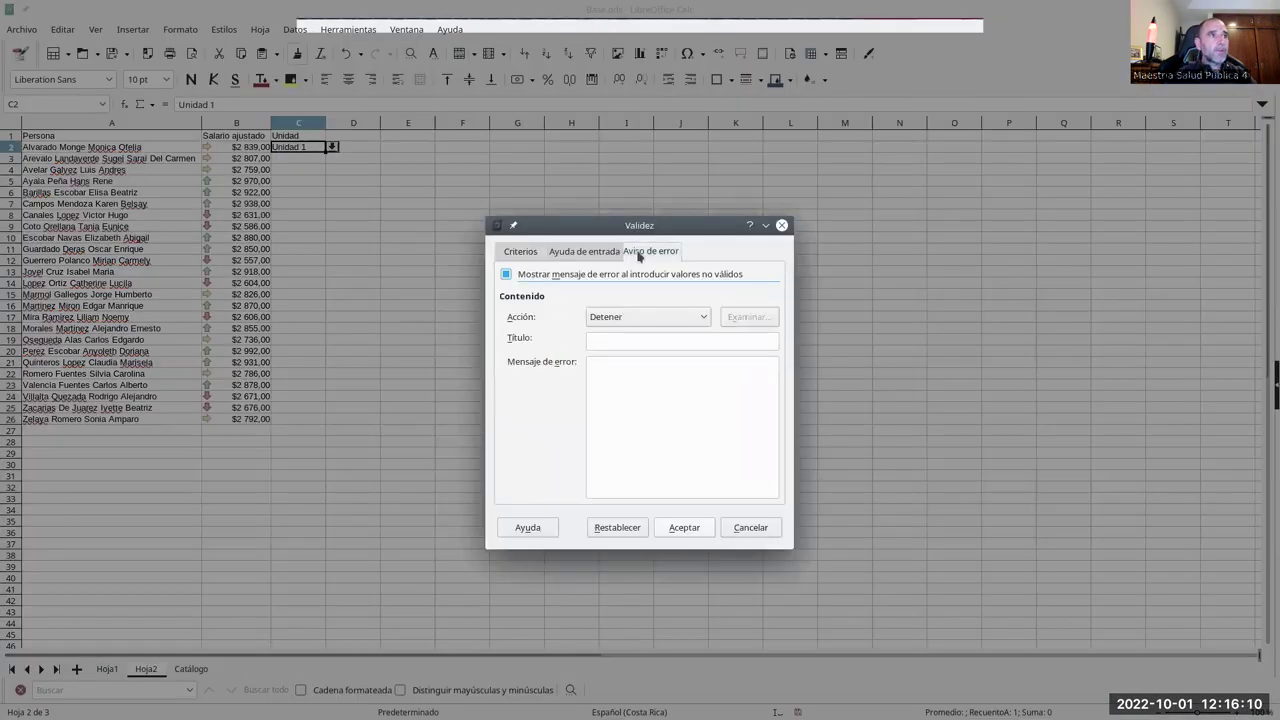
pyautogui.click(625, 341)
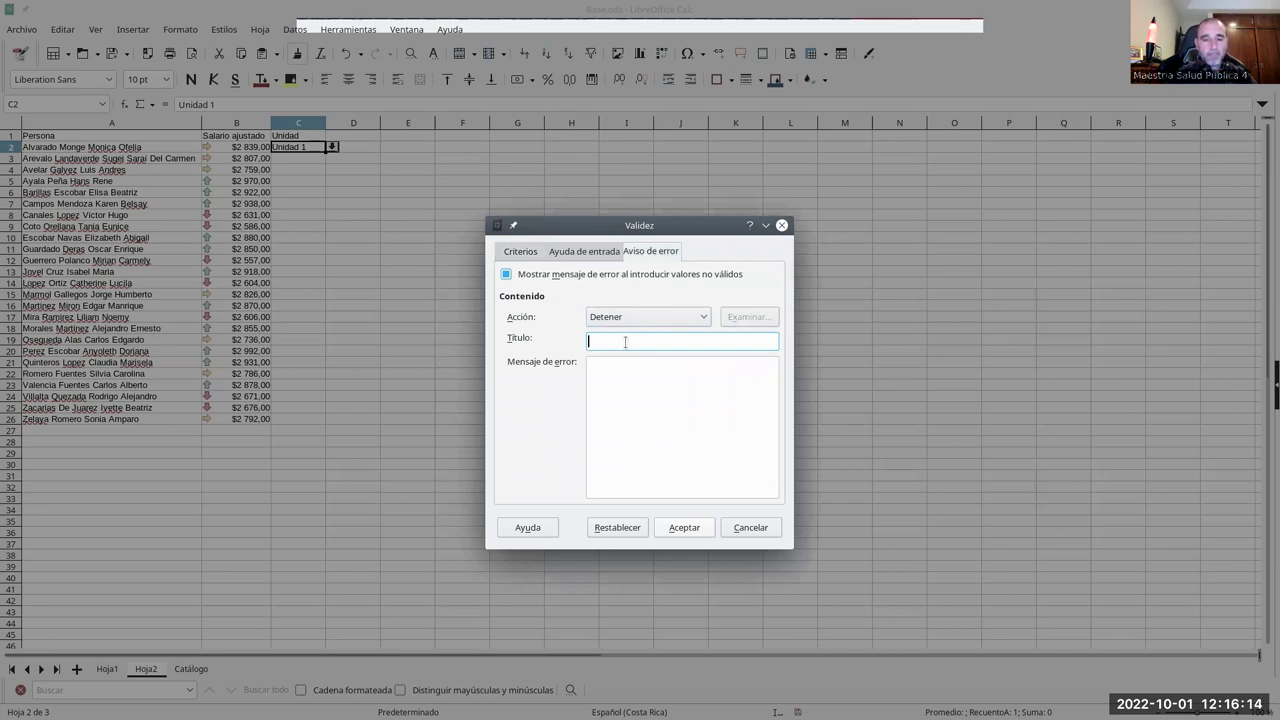
pyautogui.press('BackSpace')
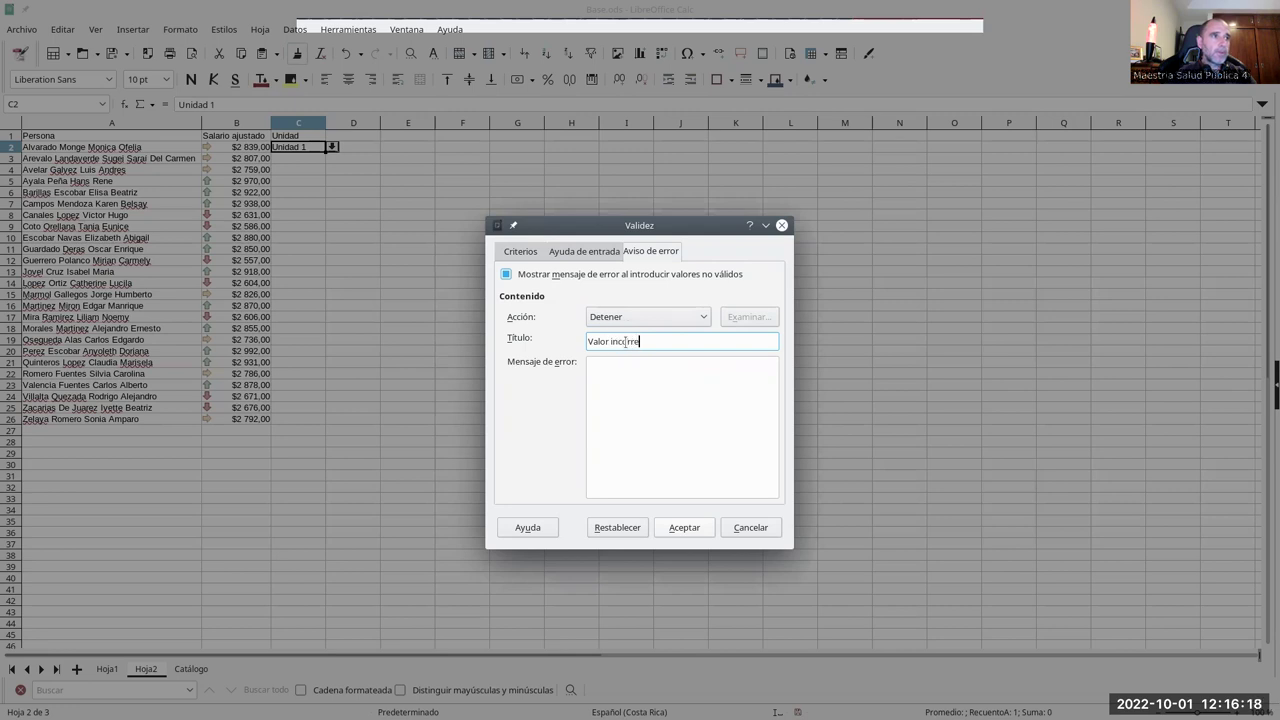
pyautogui.press('Tab')
pyautogui.write('Por')
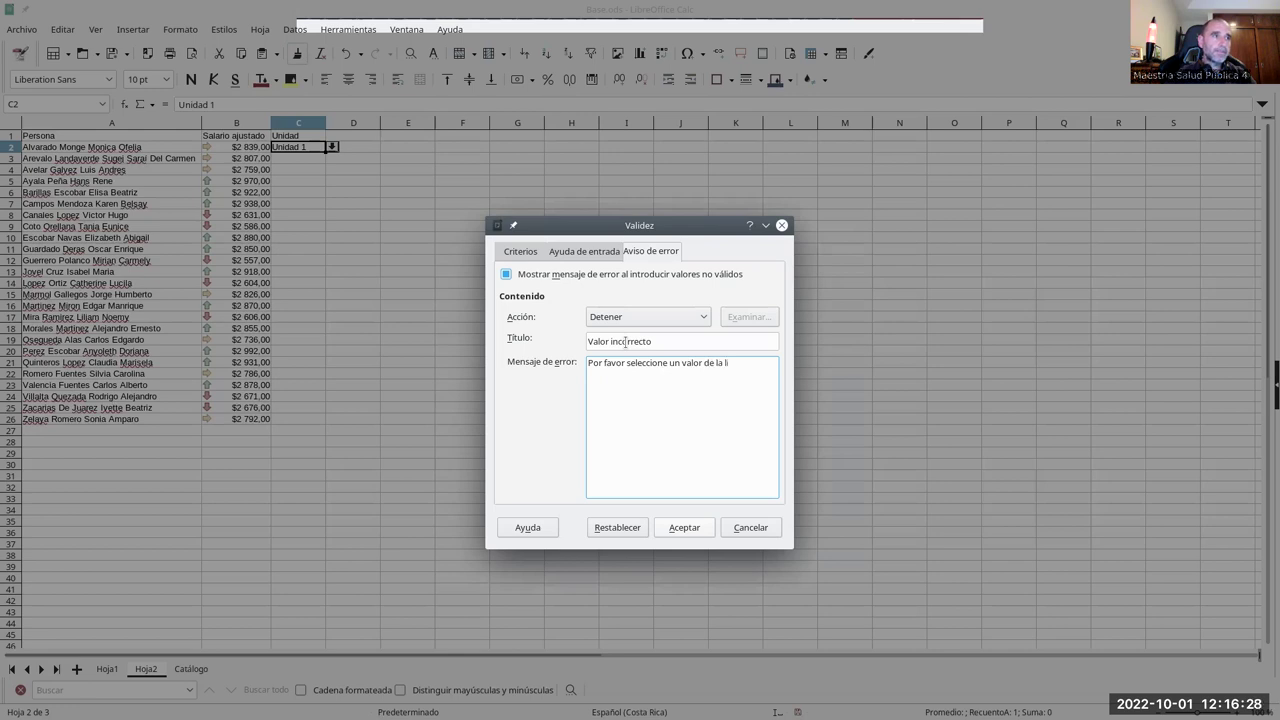
pyautogui.click(683, 527)
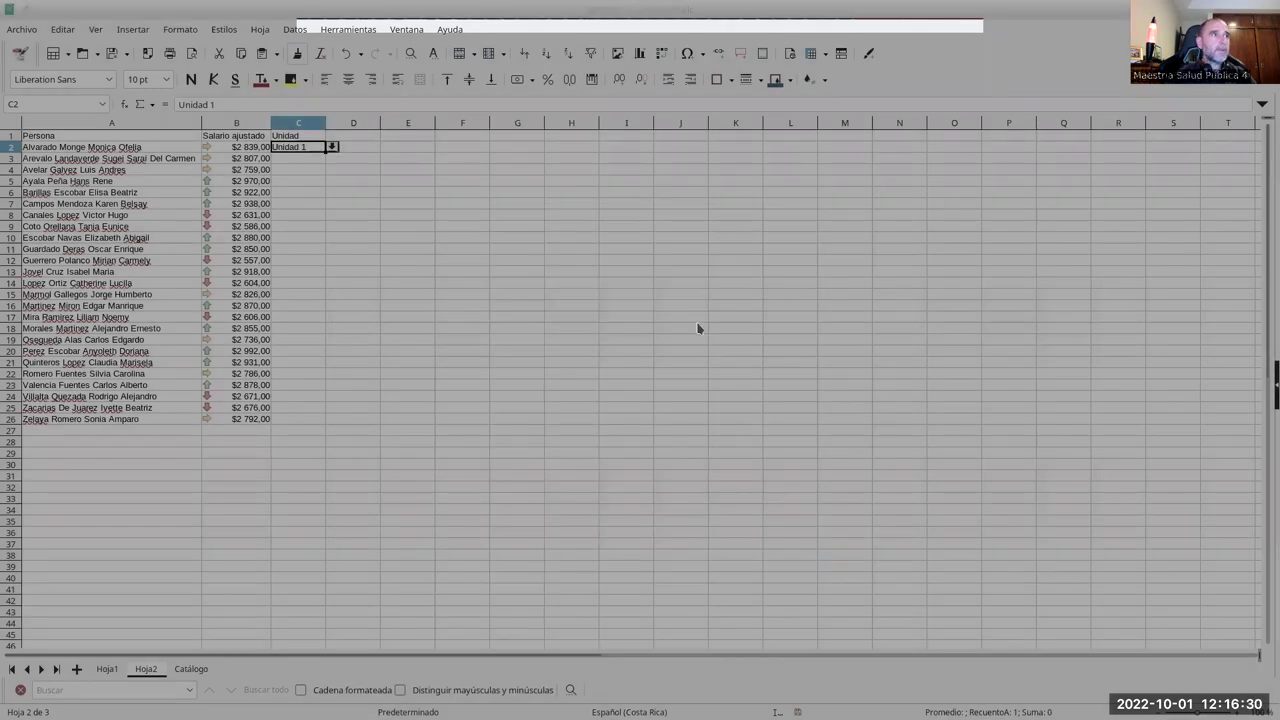
pyautogui.doubleClick(304, 150)
pyautogui.write('ssda')
pyautogui.press('Return')
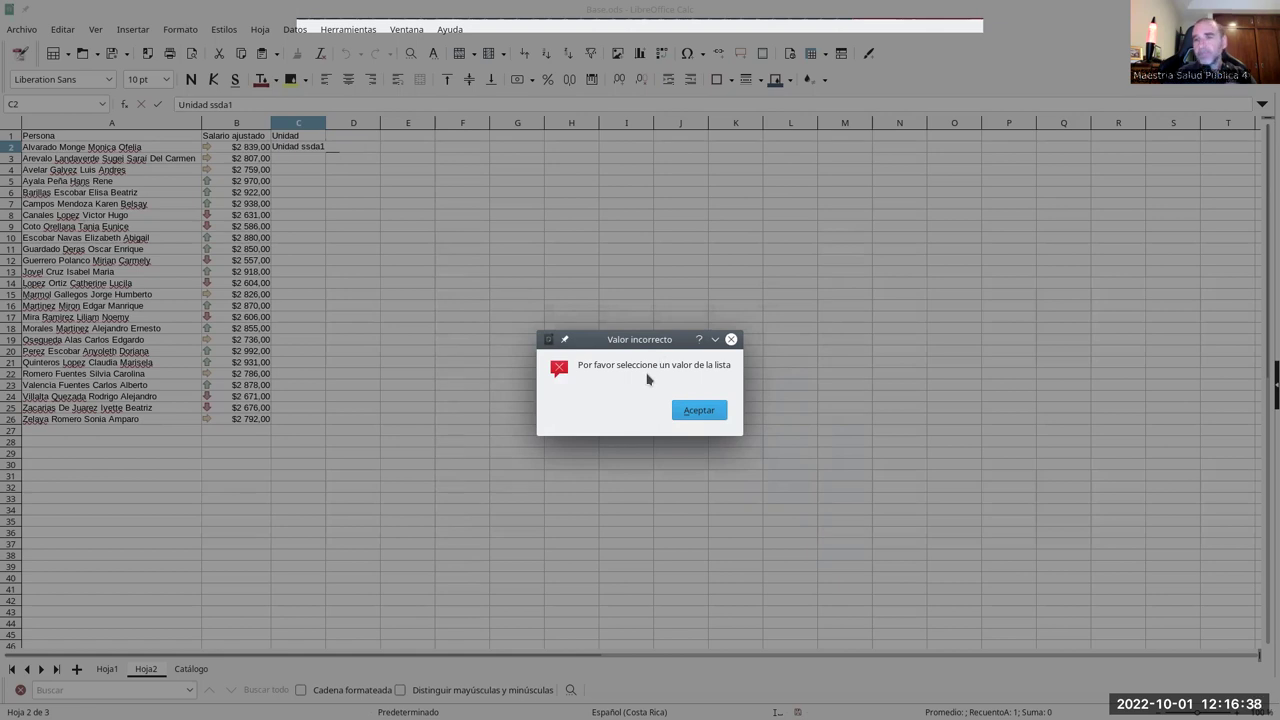
pyautogui.click(700, 410)
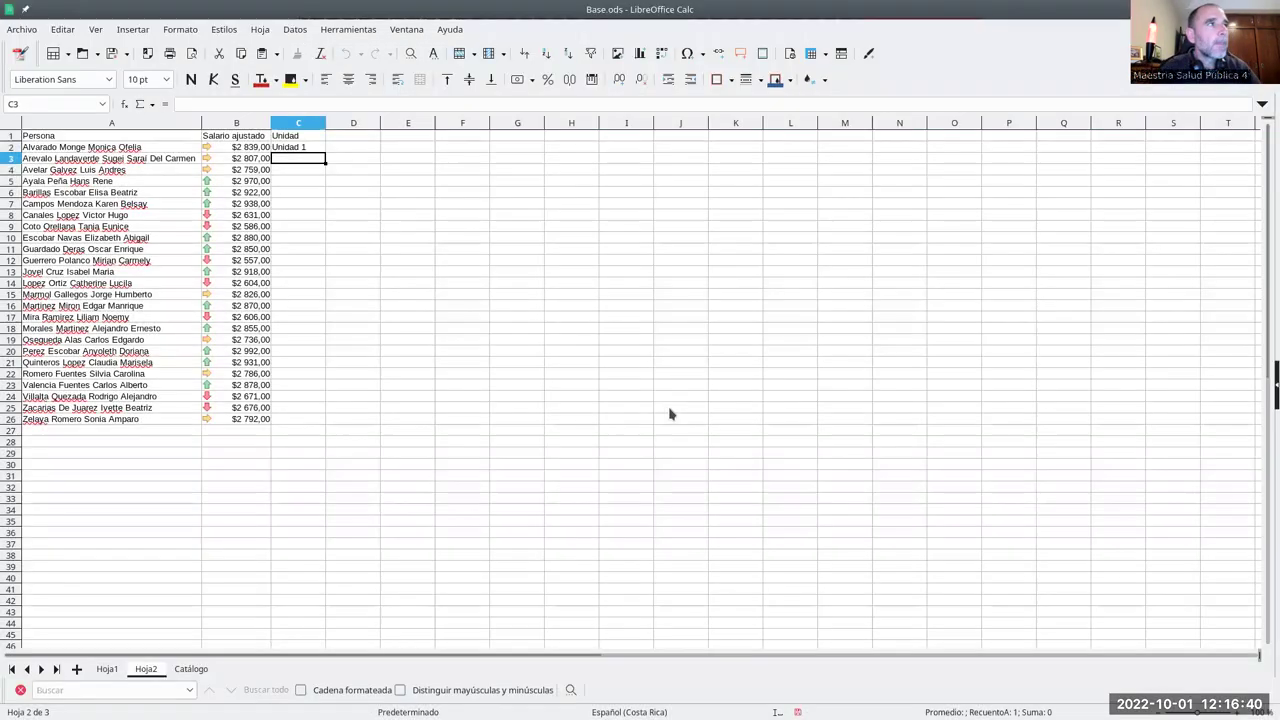
pyautogui.click(310, 149)
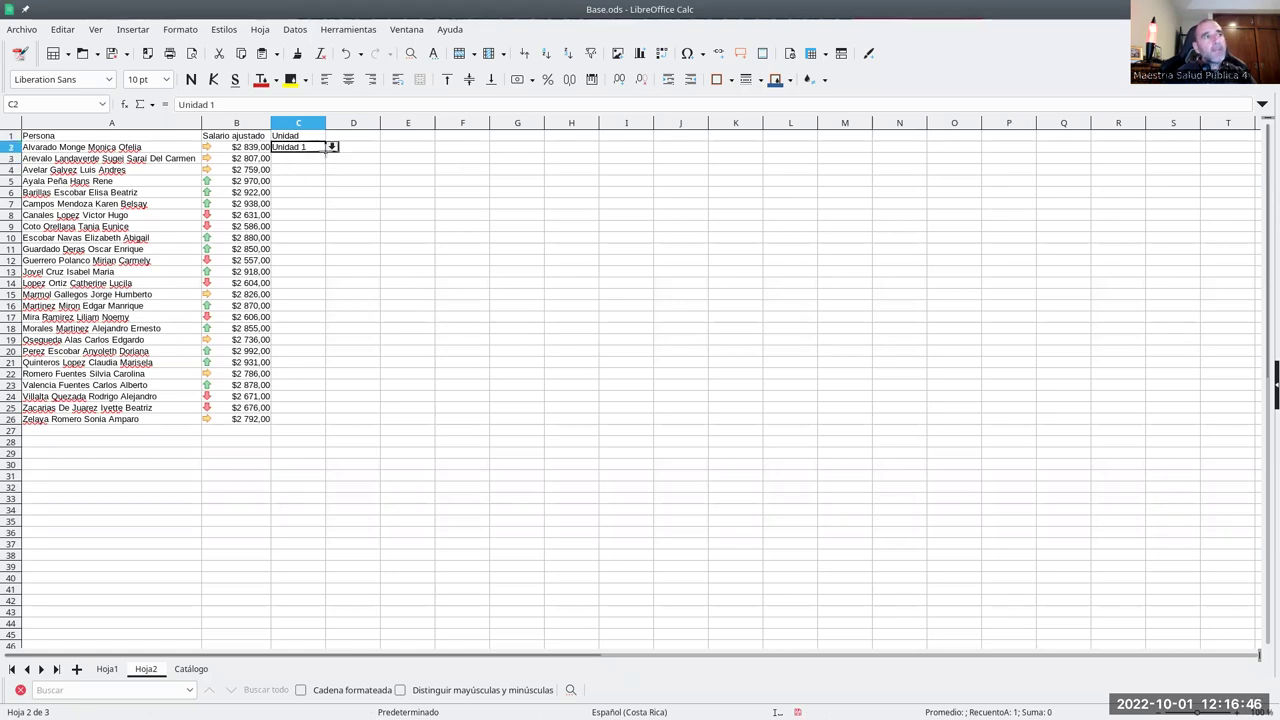
pyautogui.click(312, 422)
pyautogui.click(305, 148)
pyautogui.moveTo(325, 152); pyautogui.dragTo(326, 424)
pyautogui.click(316, 317)
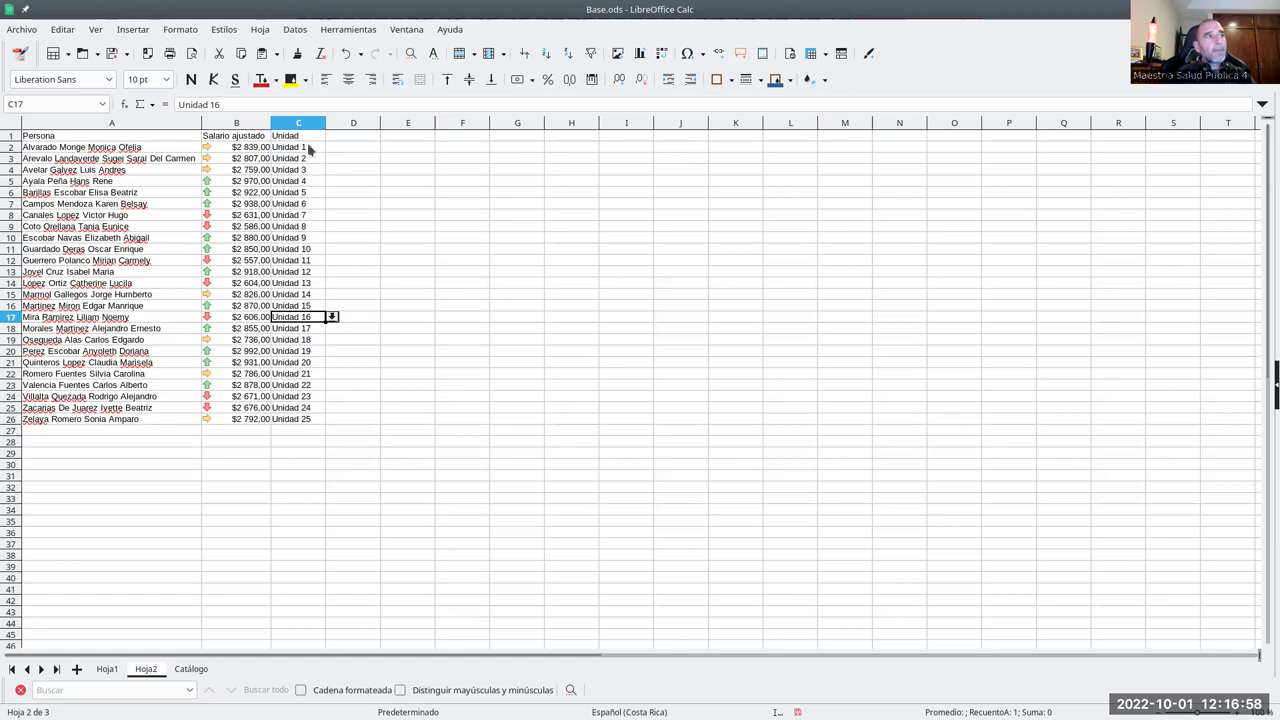
pyautogui.moveTo(307, 194); pyautogui.dragTo(308, 205)
pyautogui.click(308, 228)
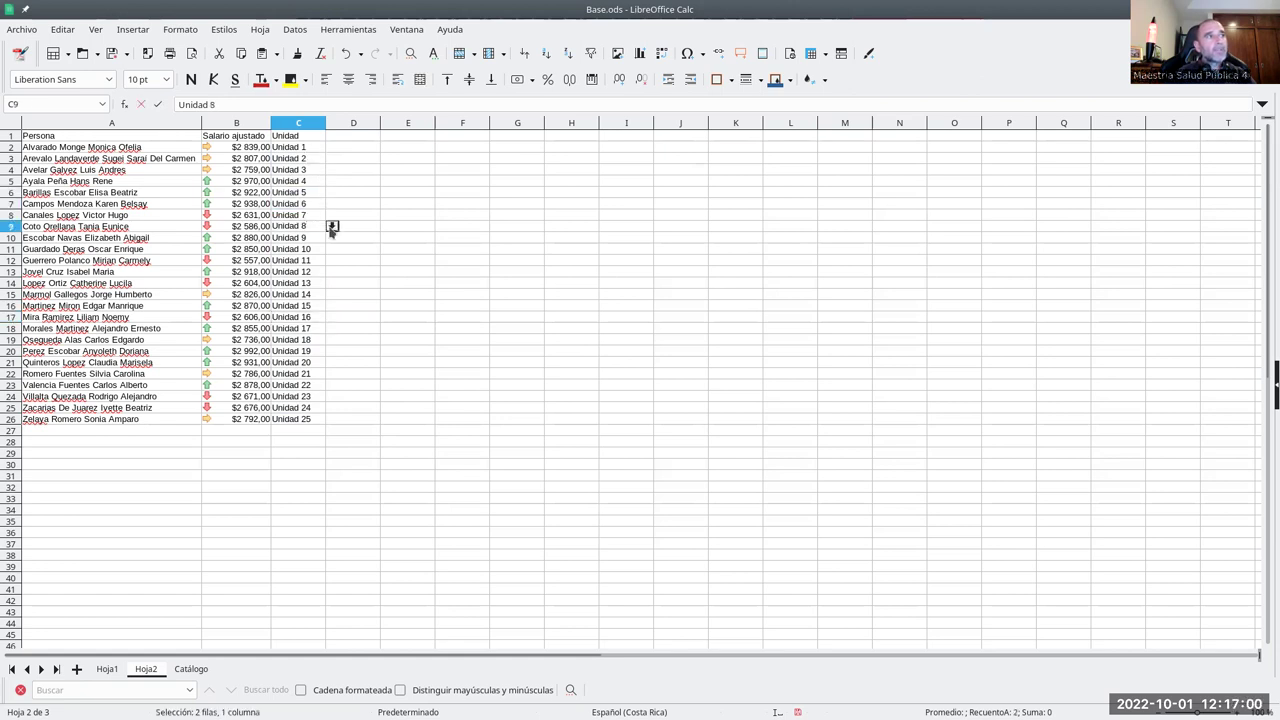
pyautogui.click(332, 226)
pyautogui.click(300, 253)
pyautogui.click(311, 240)
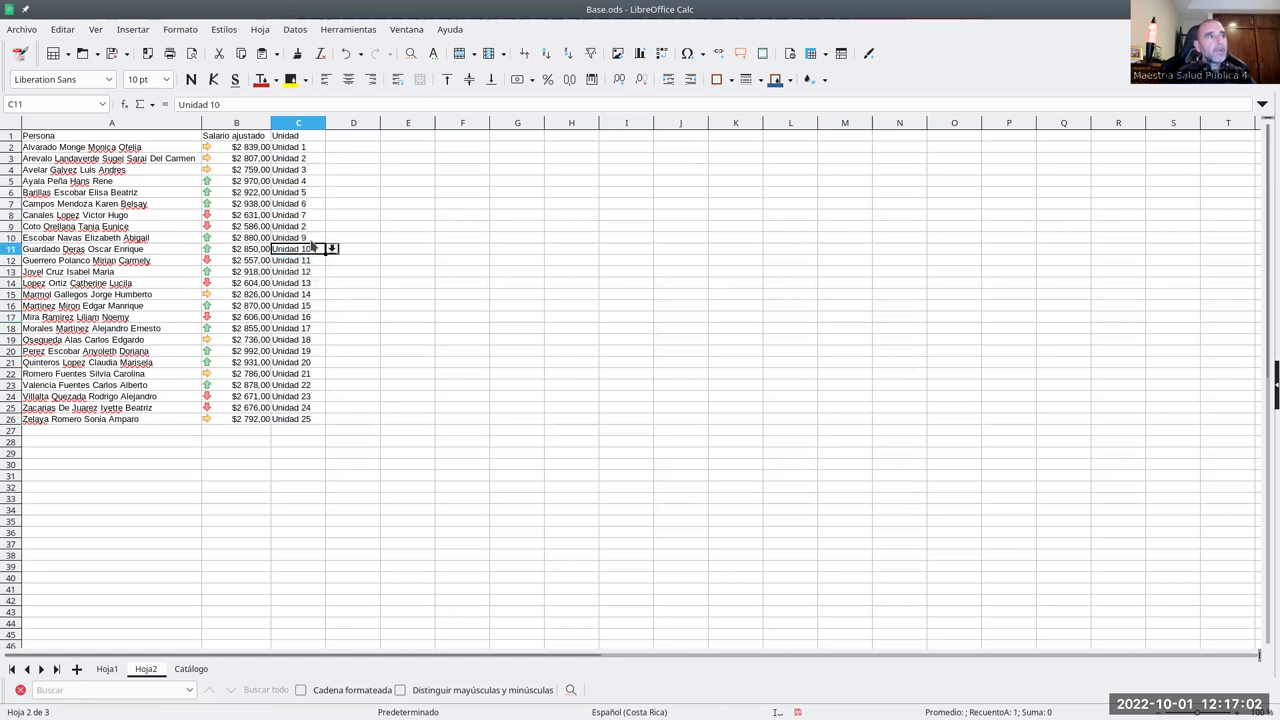
pyautogui.click(312, 247)
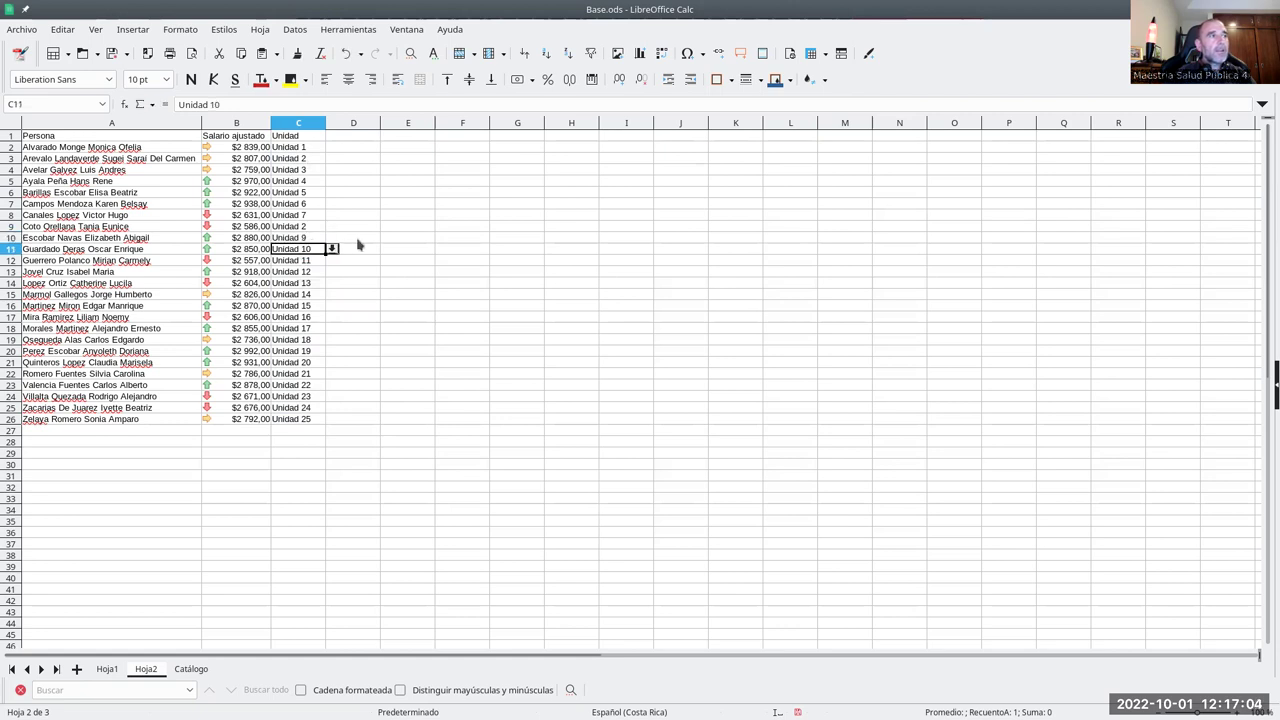
pyautogui.click(311, 170)
pyautogui.click(310, 158)
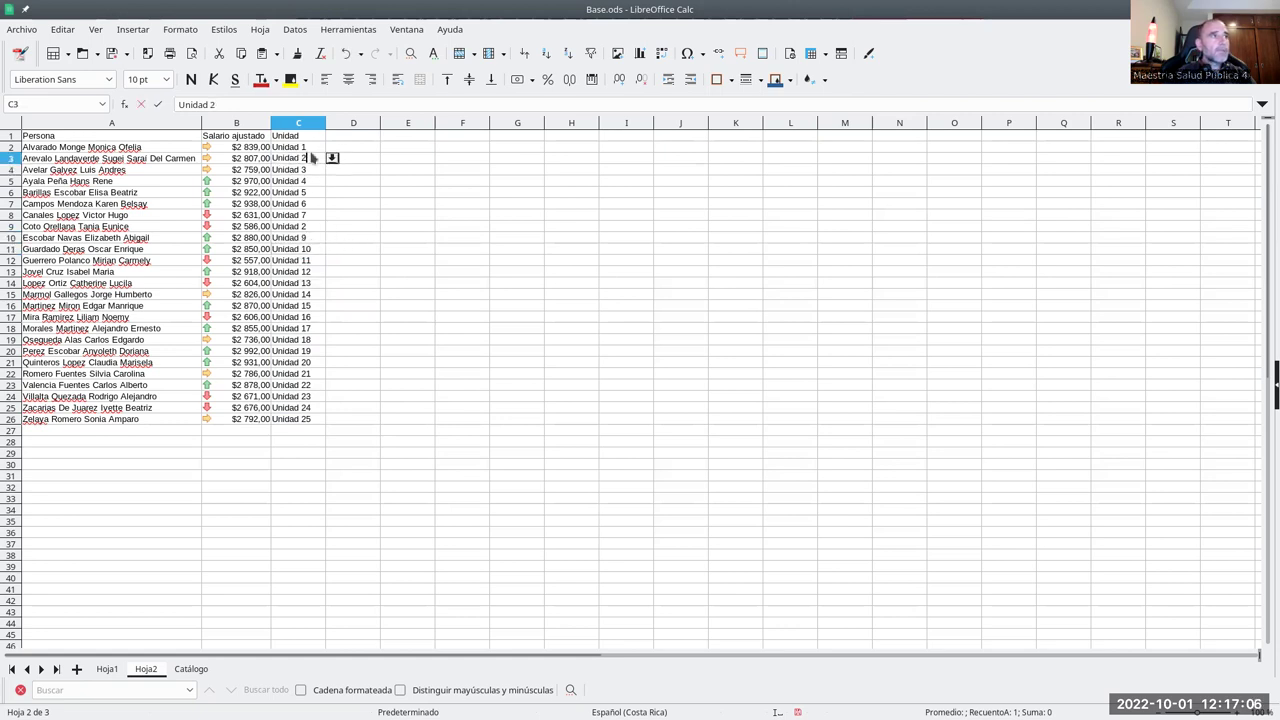
pyautogui.click(311, 151)
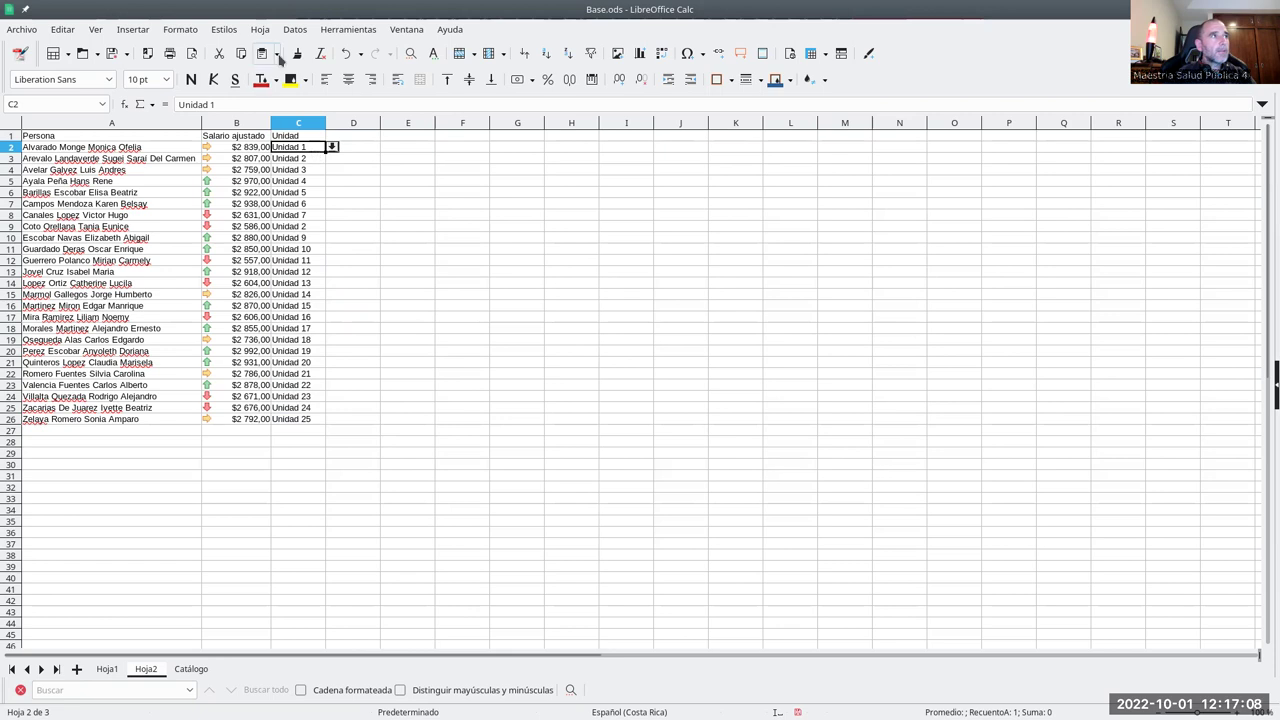
pyautogui.click(295, 29)
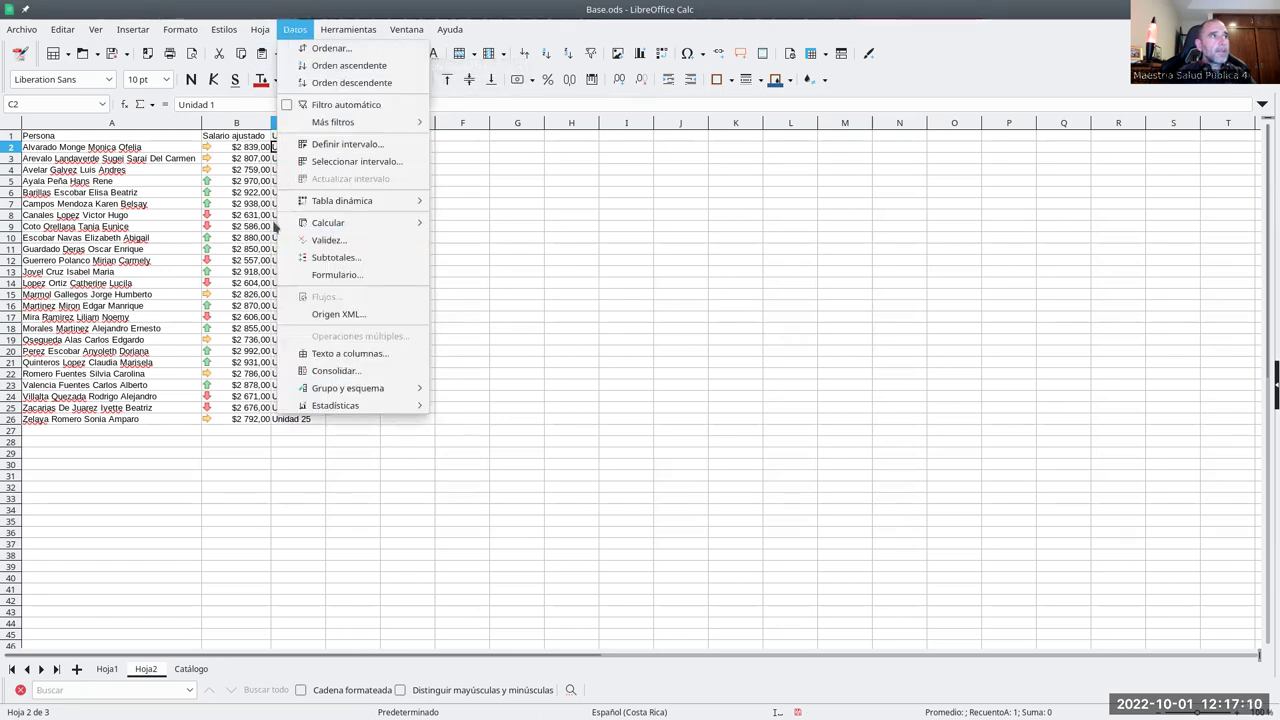
pyautogui.click(298, 160)
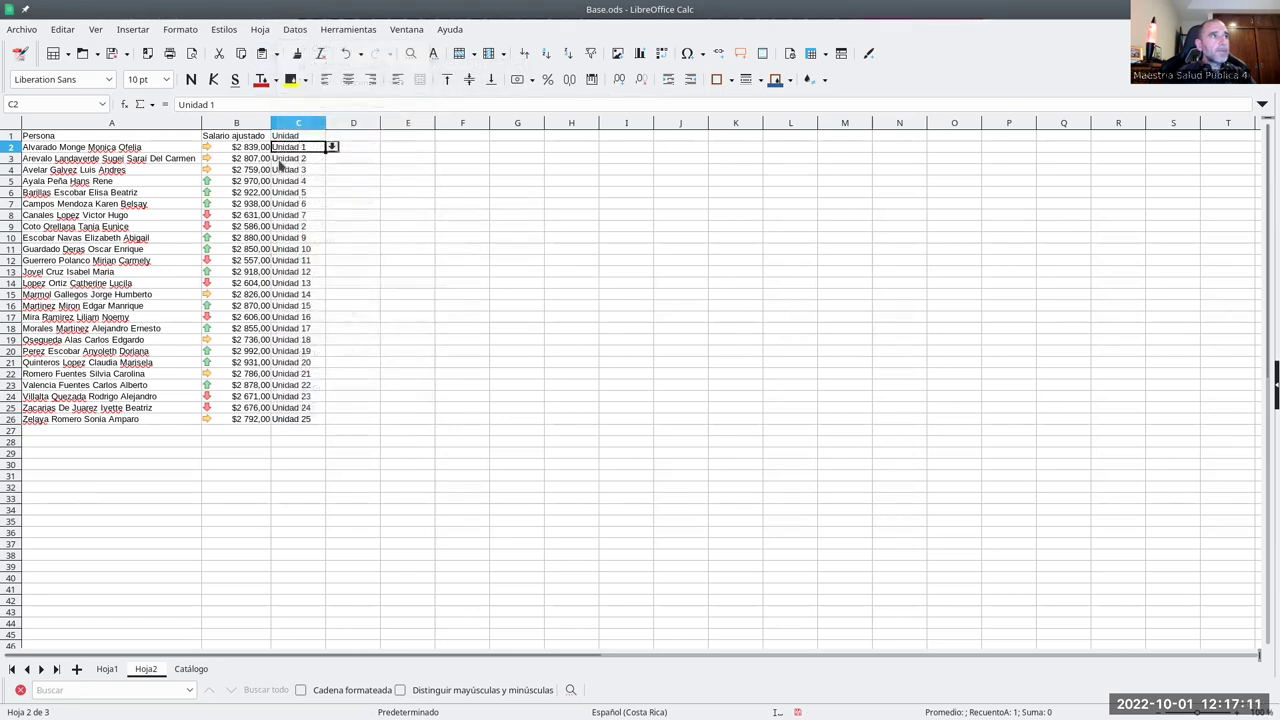
pyautogui.click(295, 29)
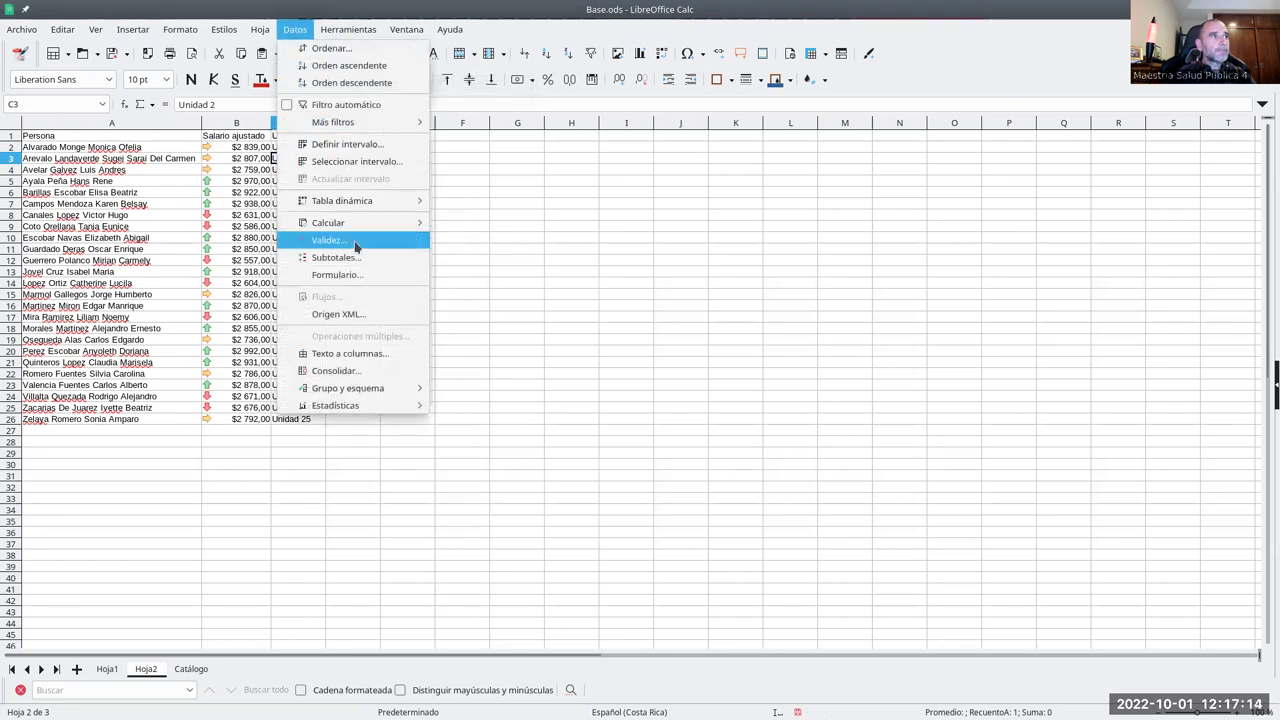
pyautogui.click(362, 242)
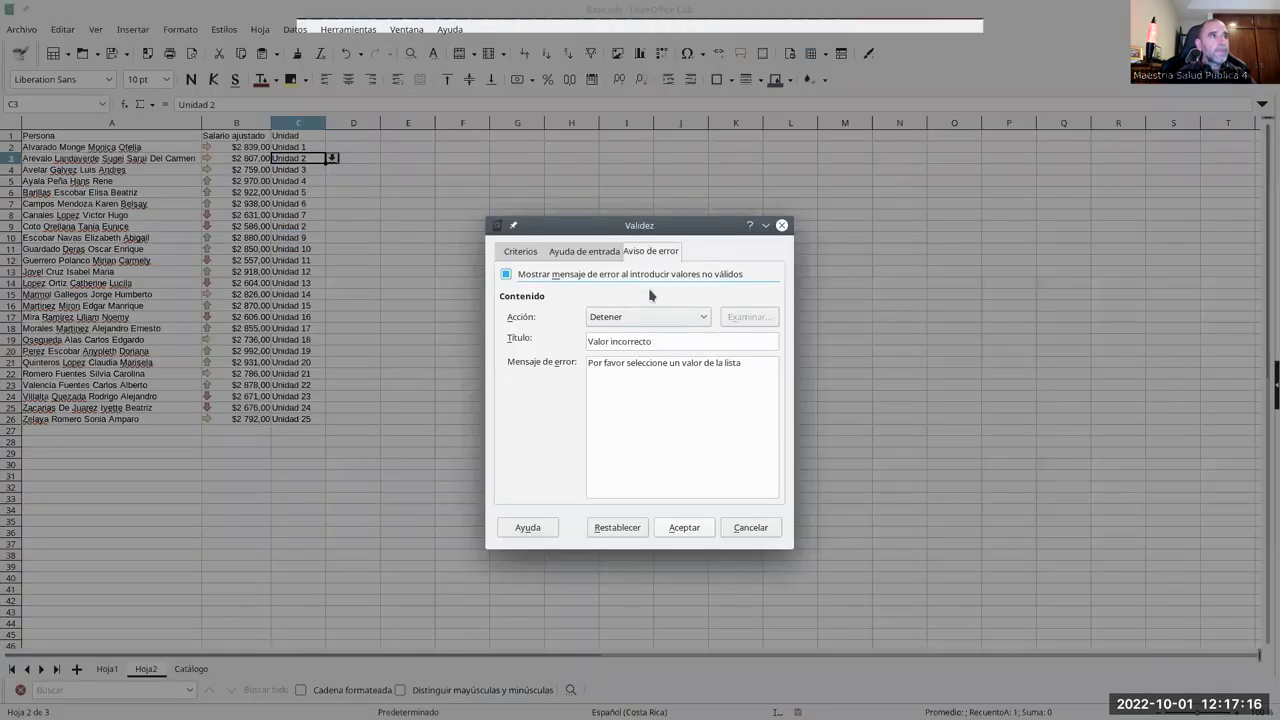
pyautogui.click(520, 252)
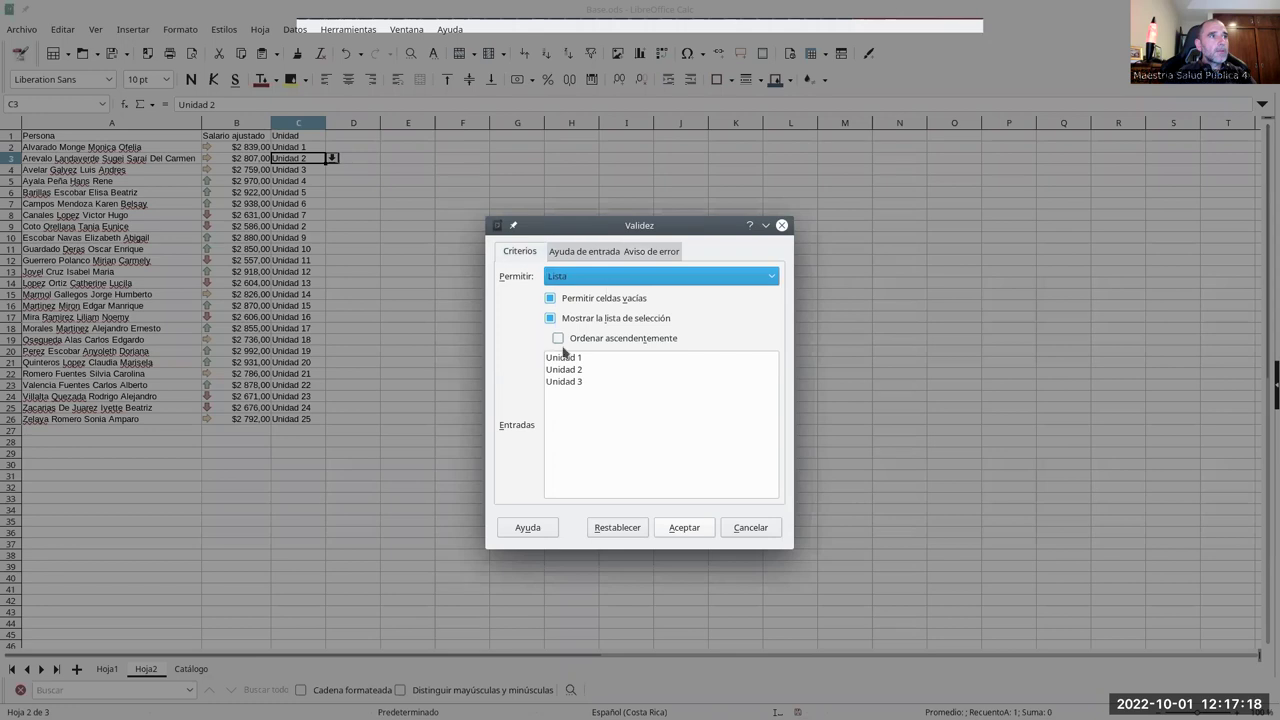
pyautogui.click(685, 527)
pyautogui.click(305, 170)
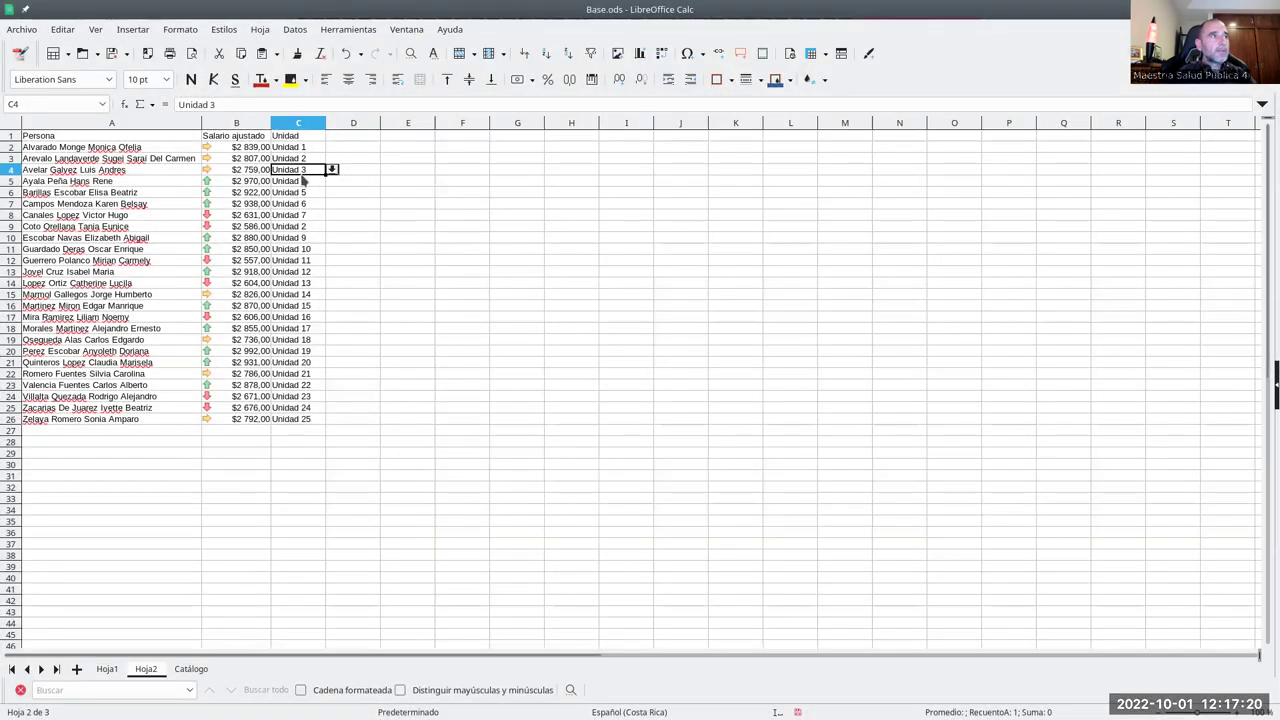
pyautogui.doubleClick(308, 181)
pyautogui.write('dd')
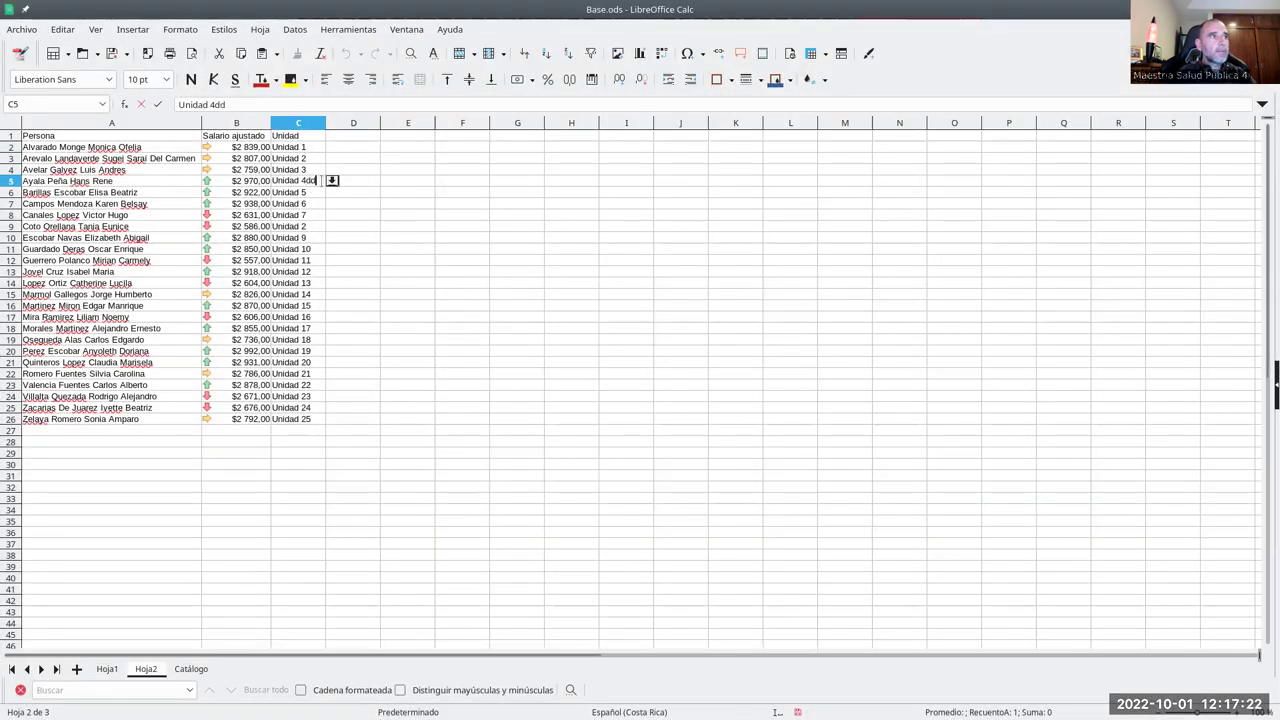
pyautogui.press('Return')
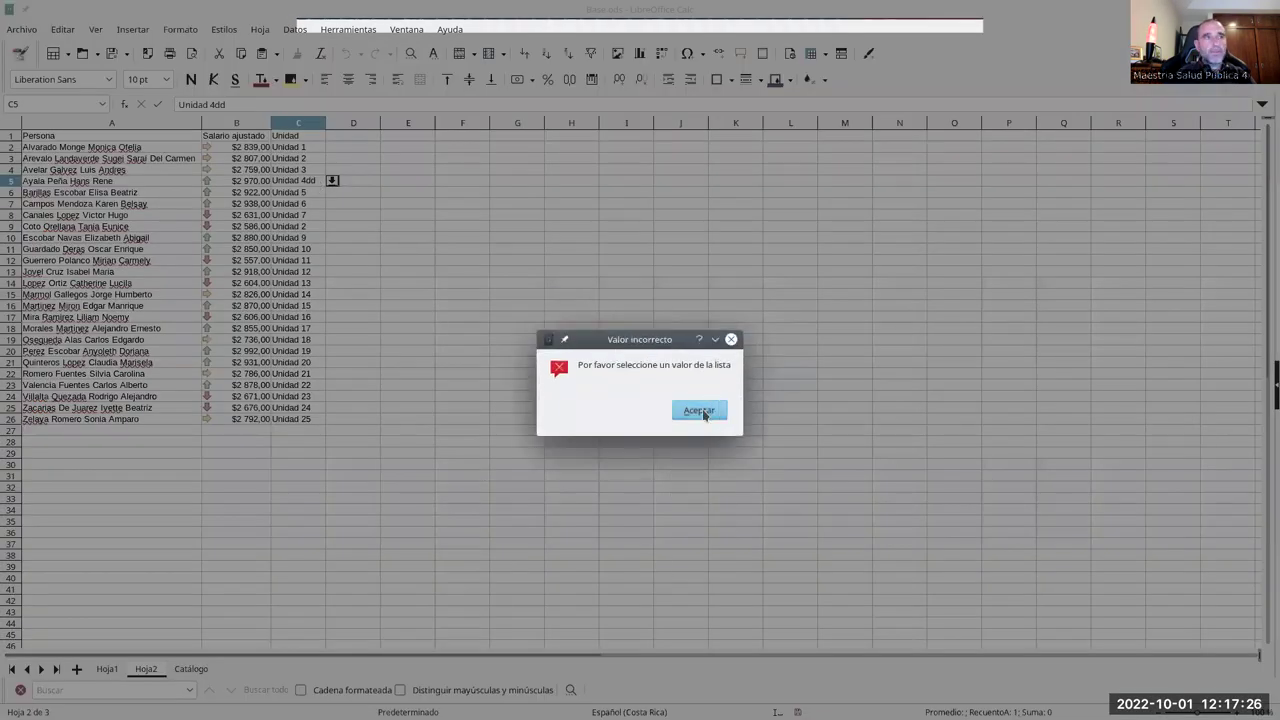
pyautogui.click(703, 412)
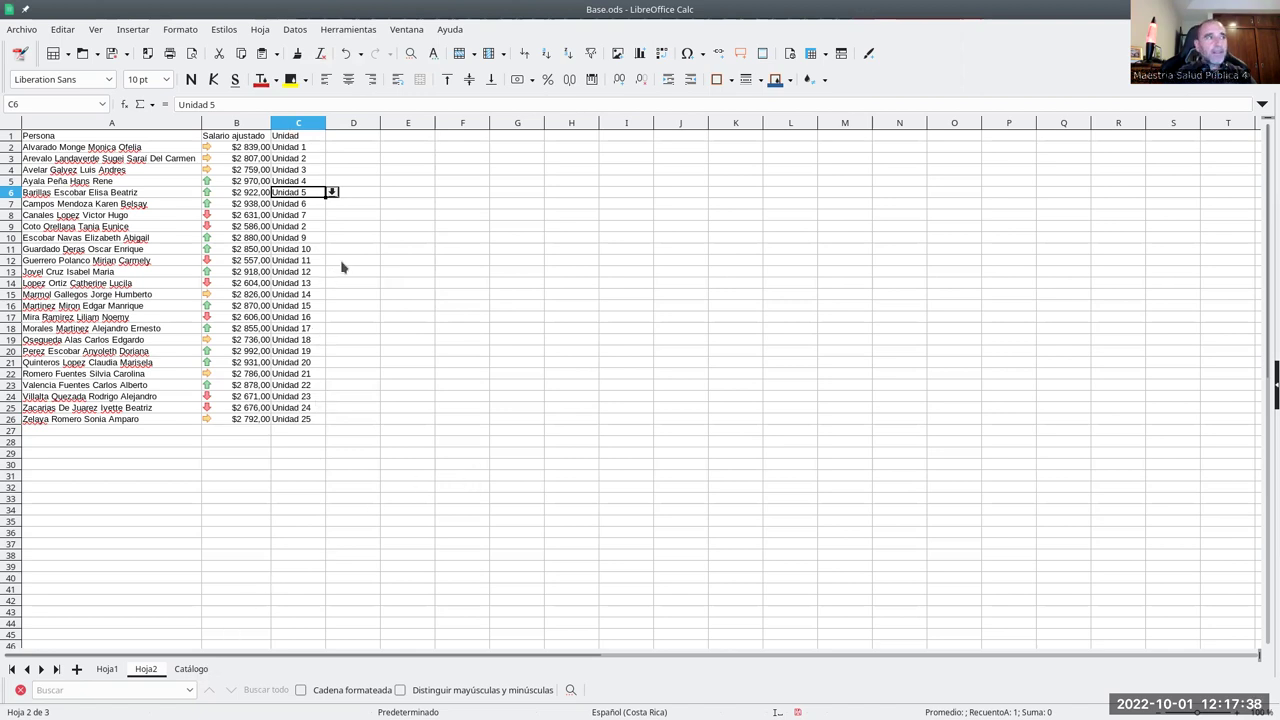
# - Look over the Hoja2, Hoja1 and Catálogo sheets, then open Proteger hoja for Catálogo
pyautogui.click(297, 158)
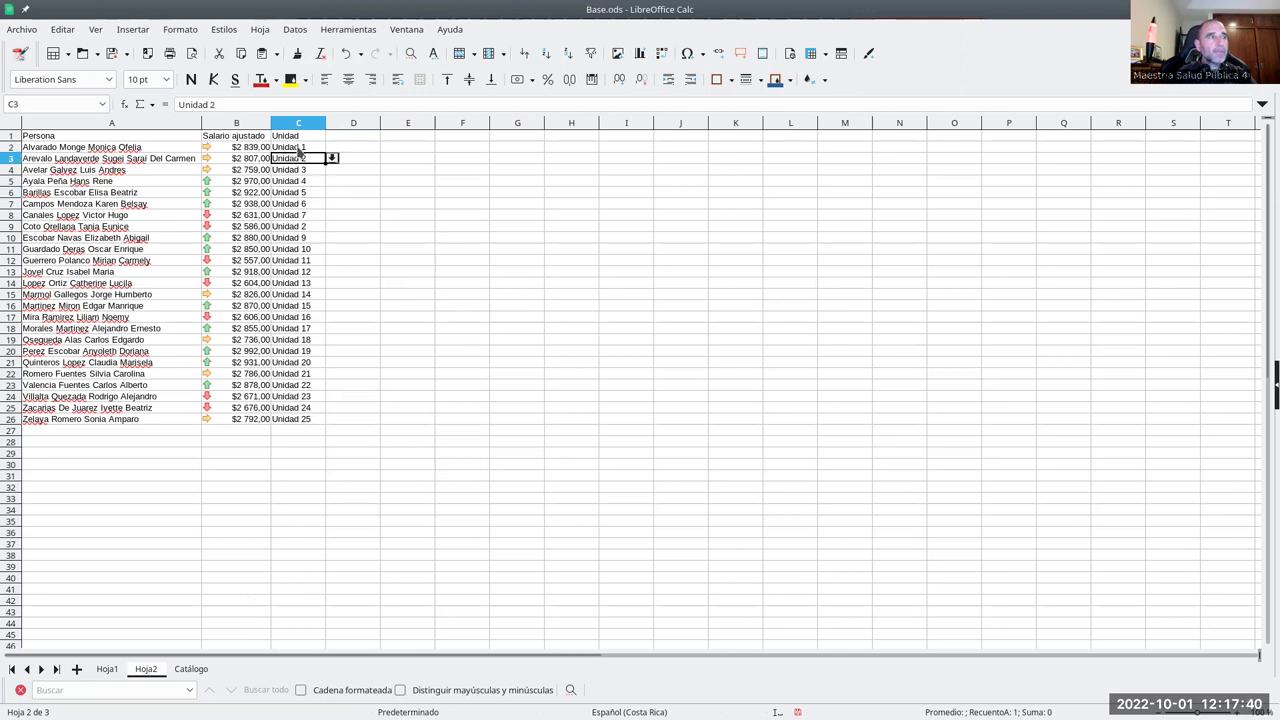
pyautogui.click(298, 149)
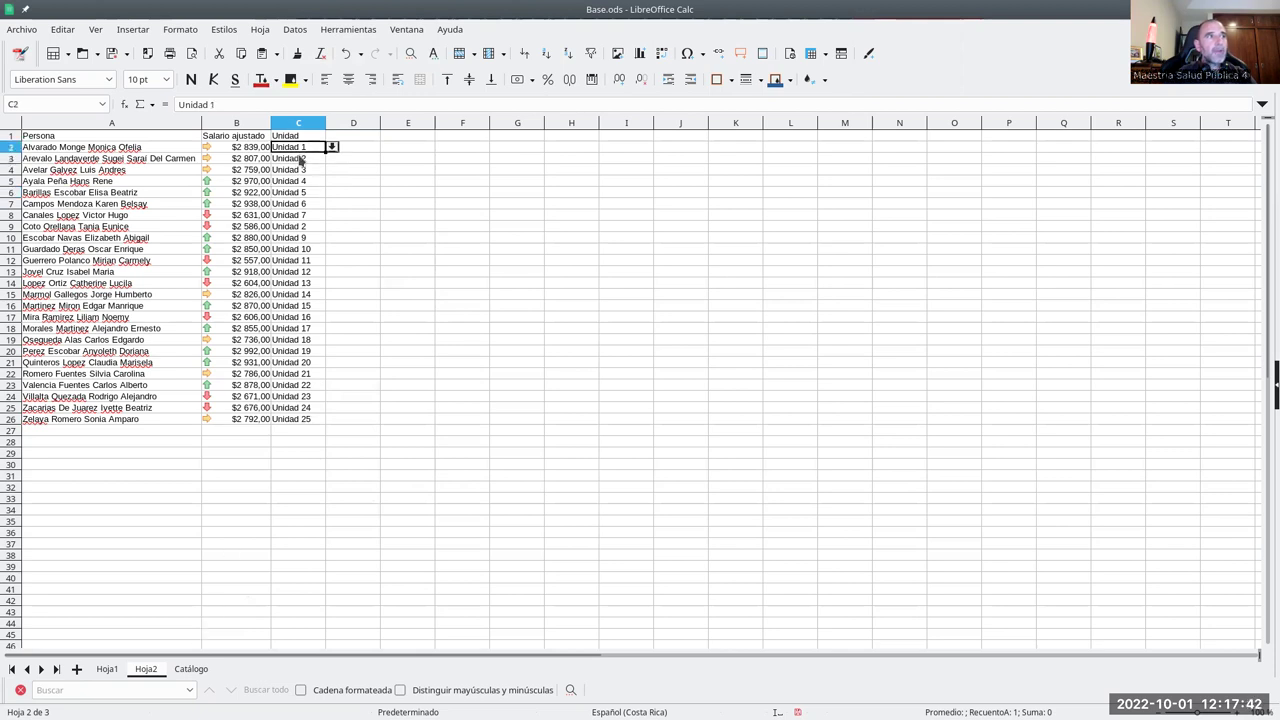
pyautogui.click(190, 670)
pyautogui.click(60, 170)
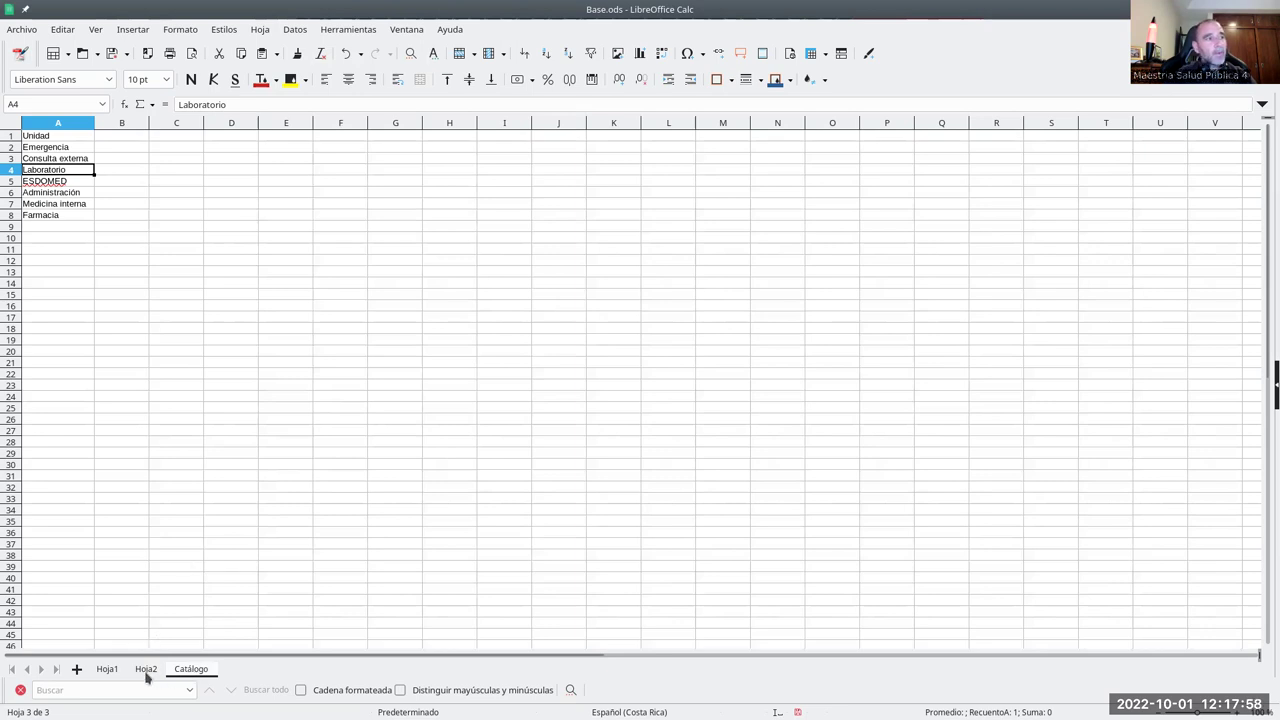
pyautogui.click(145, 670)
pyautogui.click(107, 671)
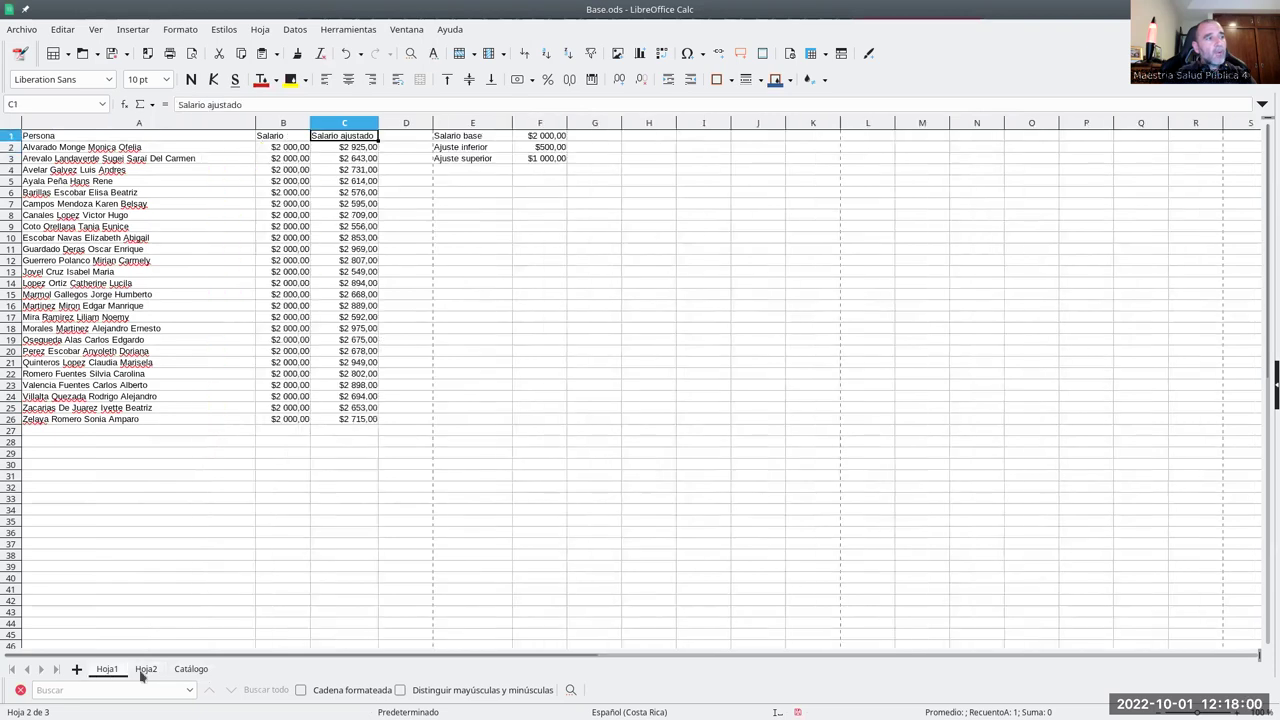
pyautogui.click(185, 671)
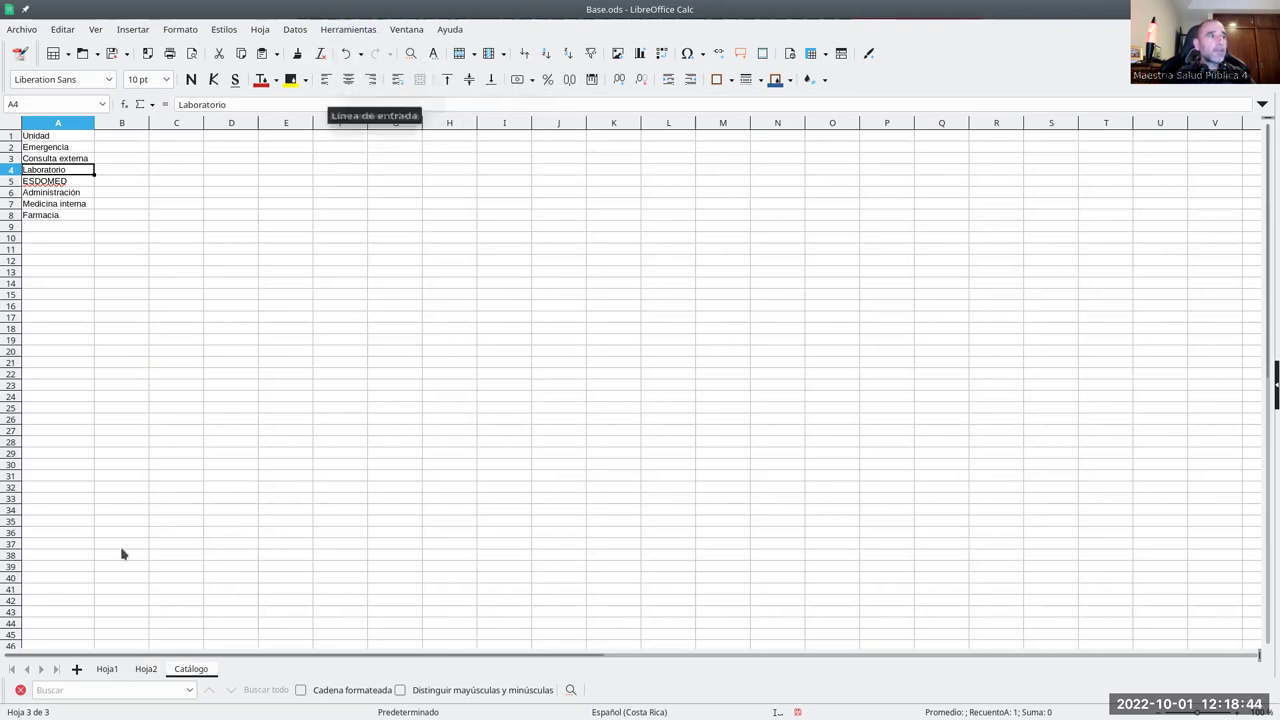
pyautogui.click(333, 33)
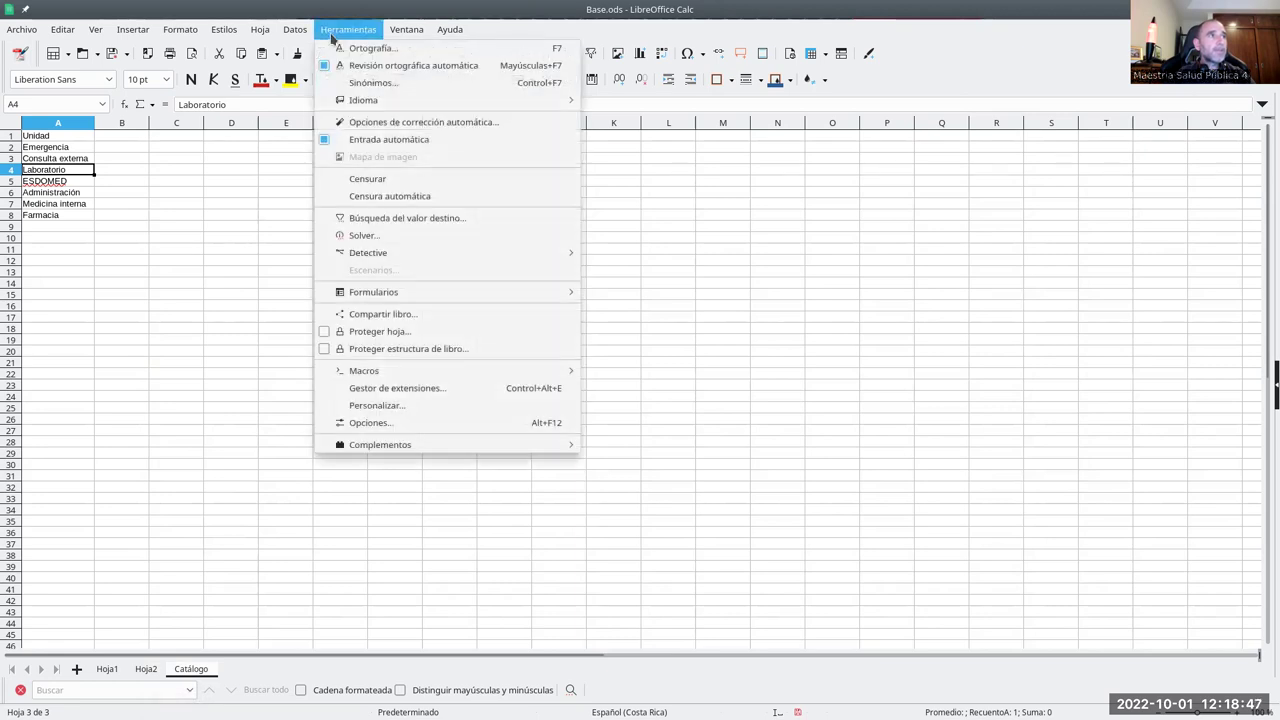
pyautogui.click(391, 335)
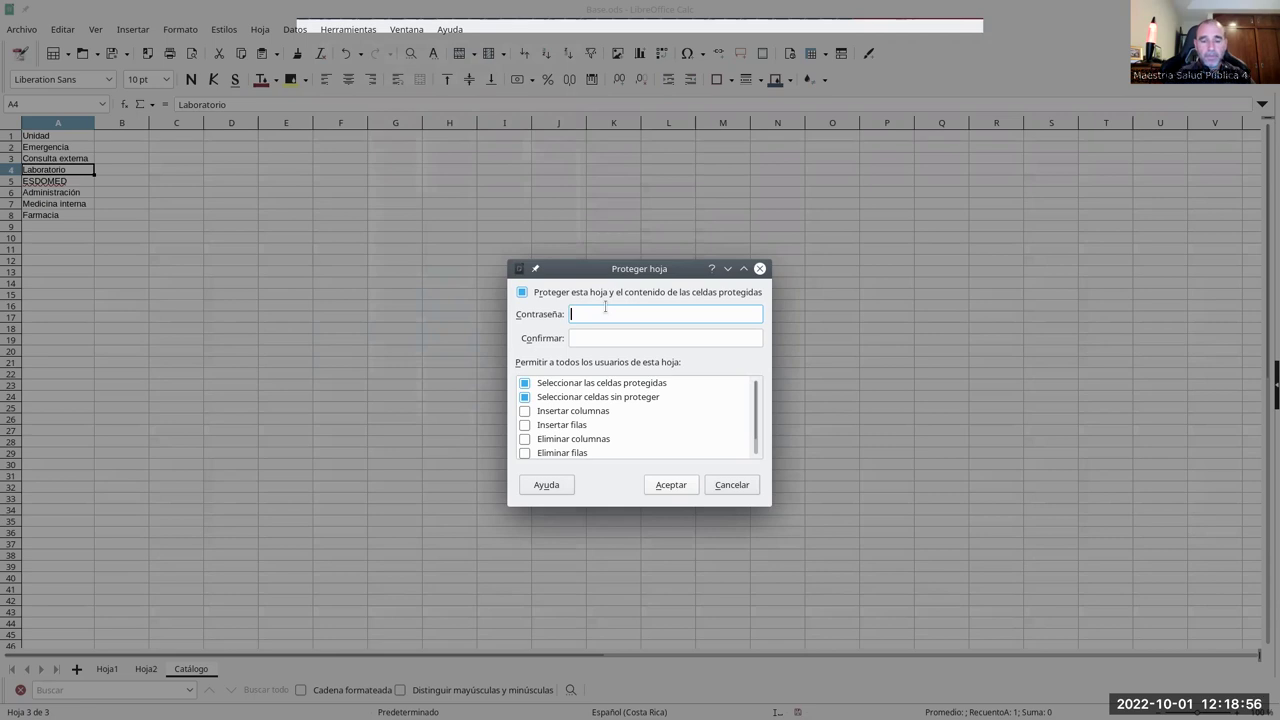
# - Protect the Catálogo sheet with a password entered in Contraseña and Confirmar
pyautogui.write('123')
pyautogui.press('Tab')
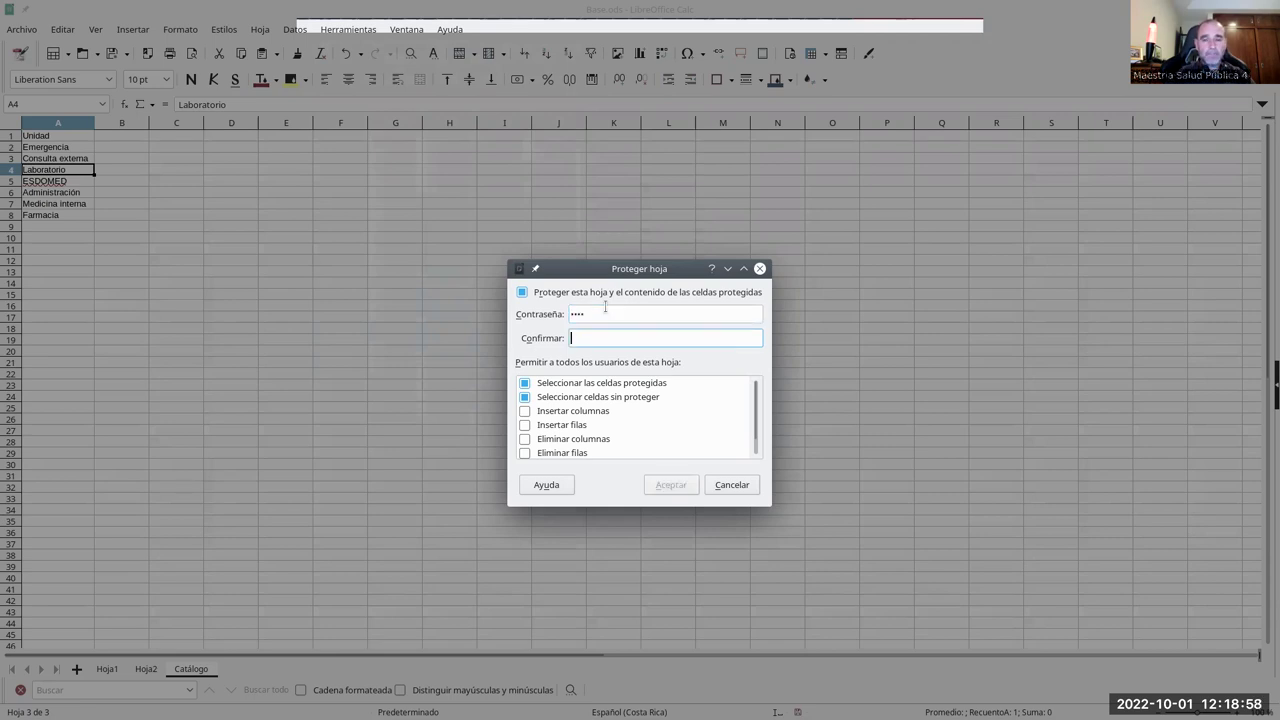
pyautogui.write('1234')
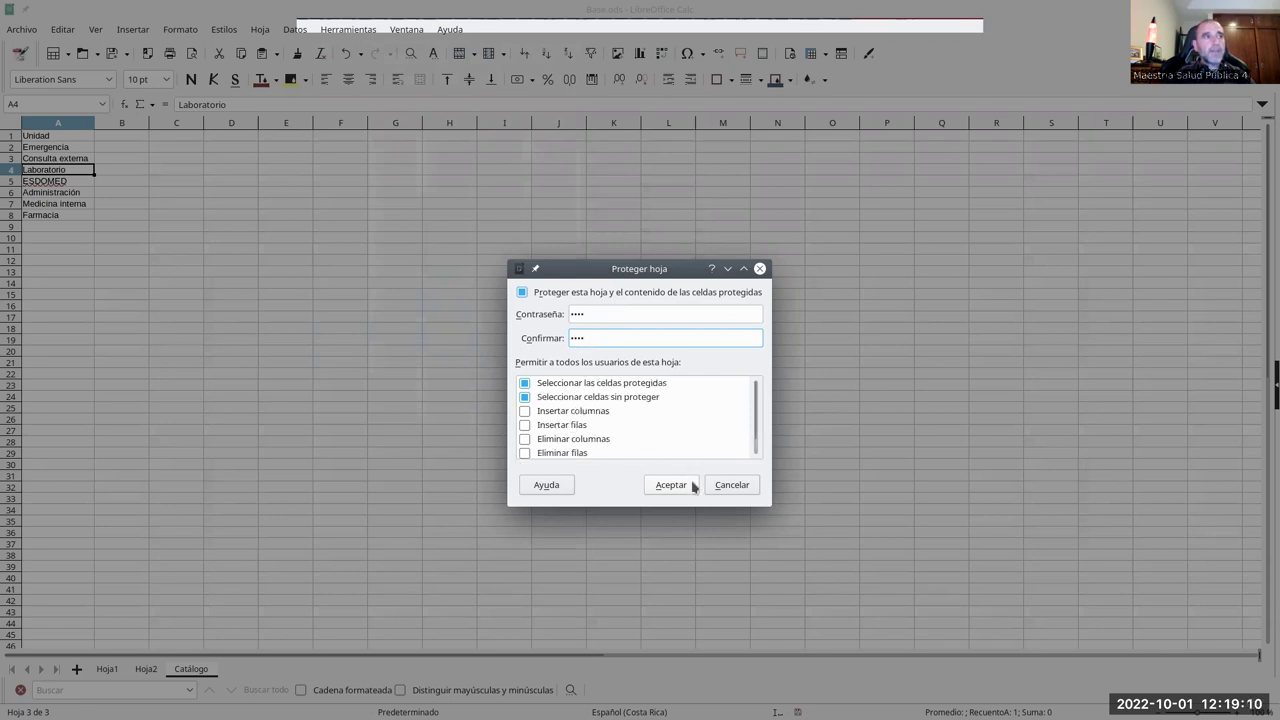
pyautogui.click(671, 485)
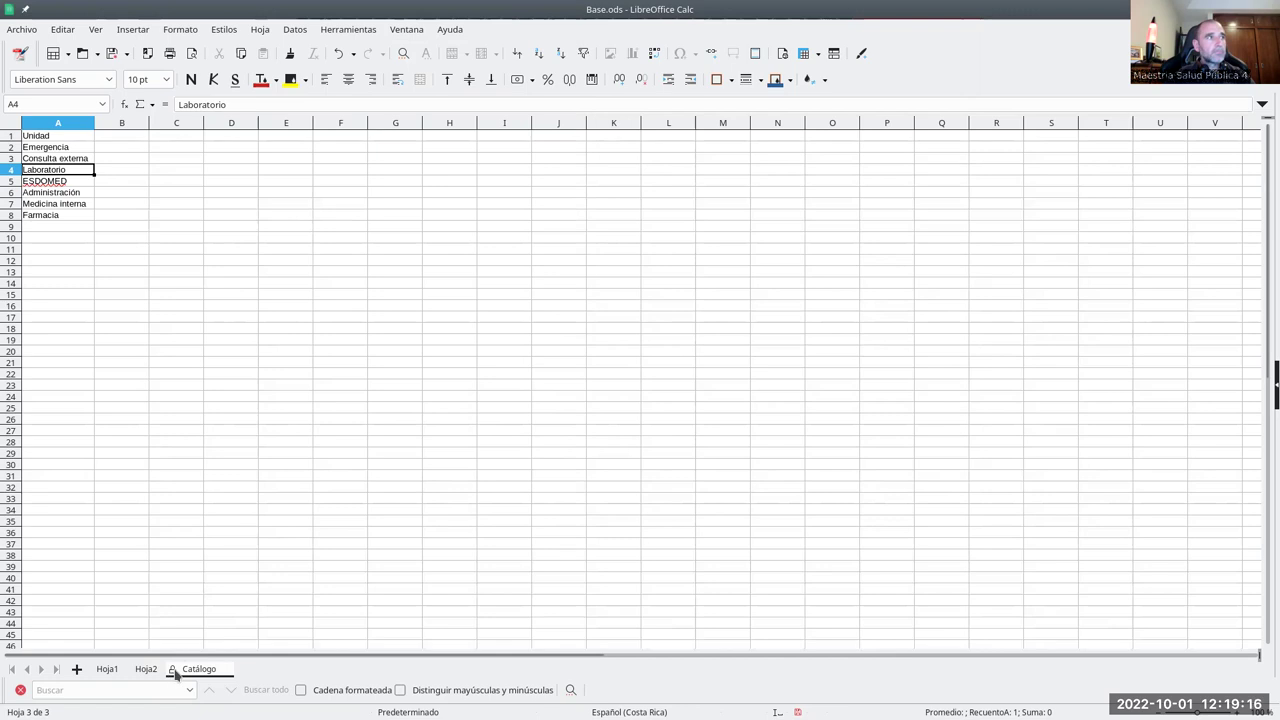
pyautogui.click(80, 251)
pyautogui.doubleClick(63, 229)
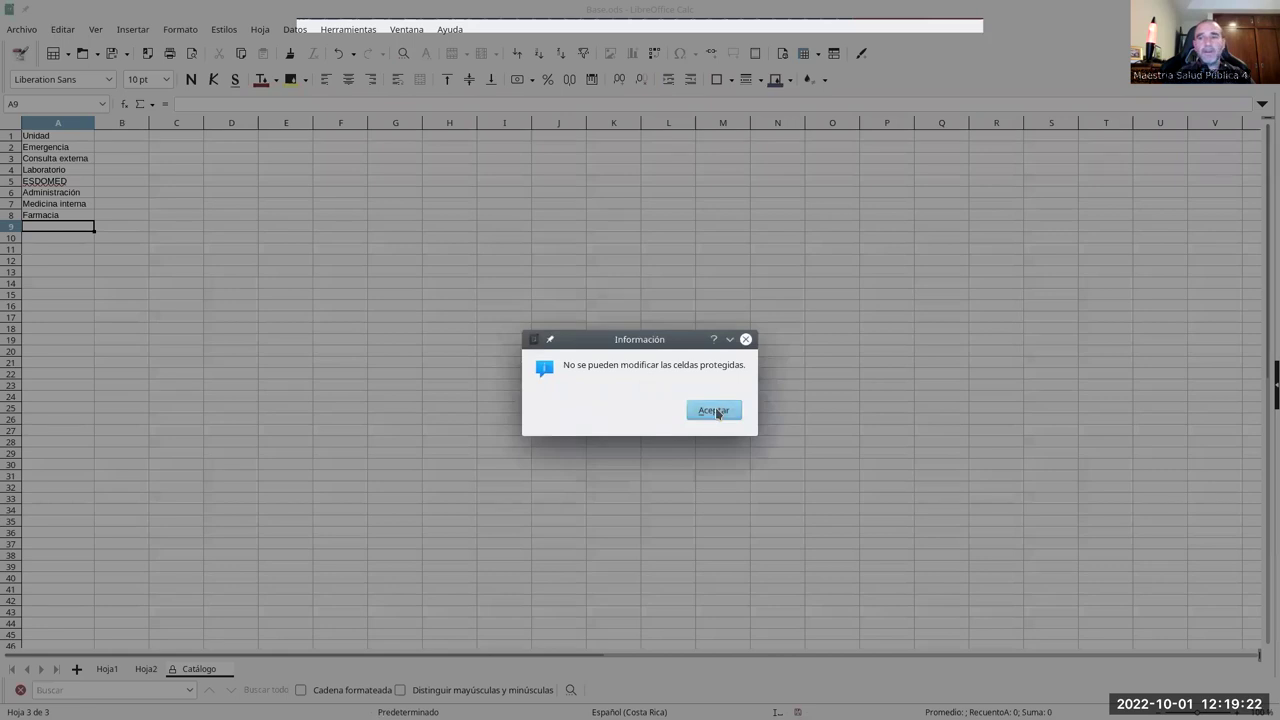
pyautogui.click(714, 411)
pyautogui.rightClick(189, 672)
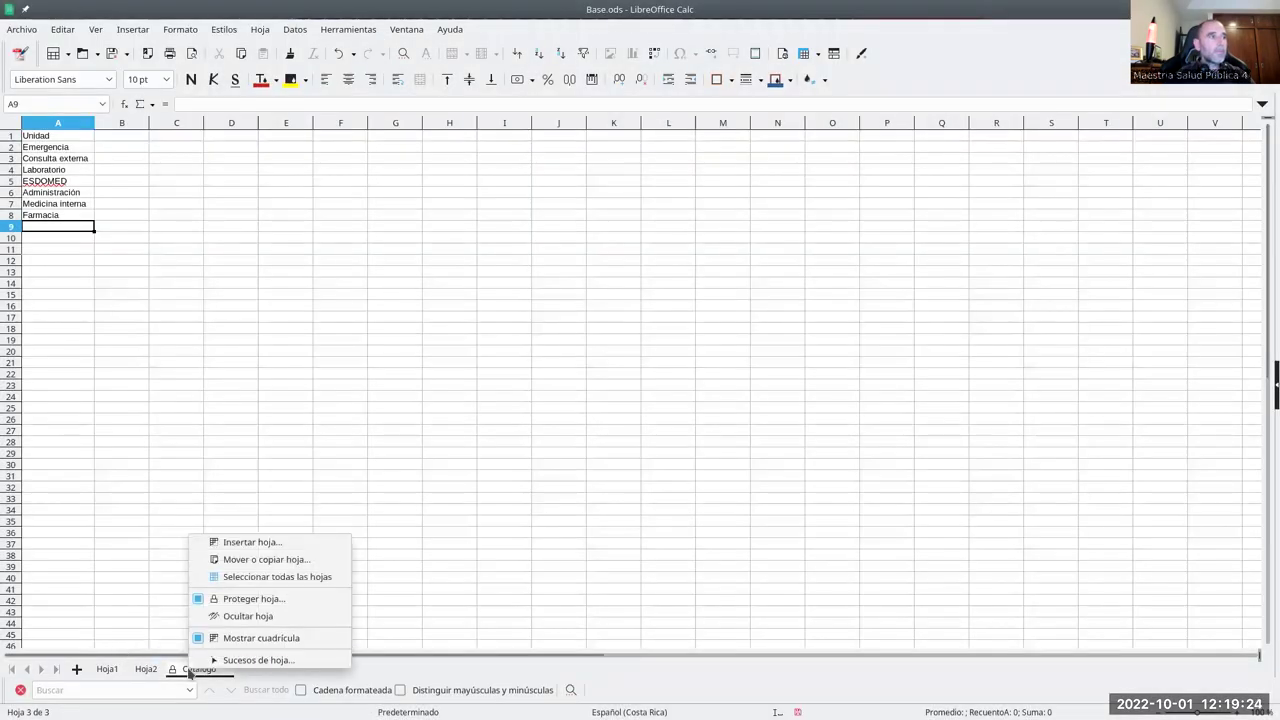
pyautogui.click(213, 600)
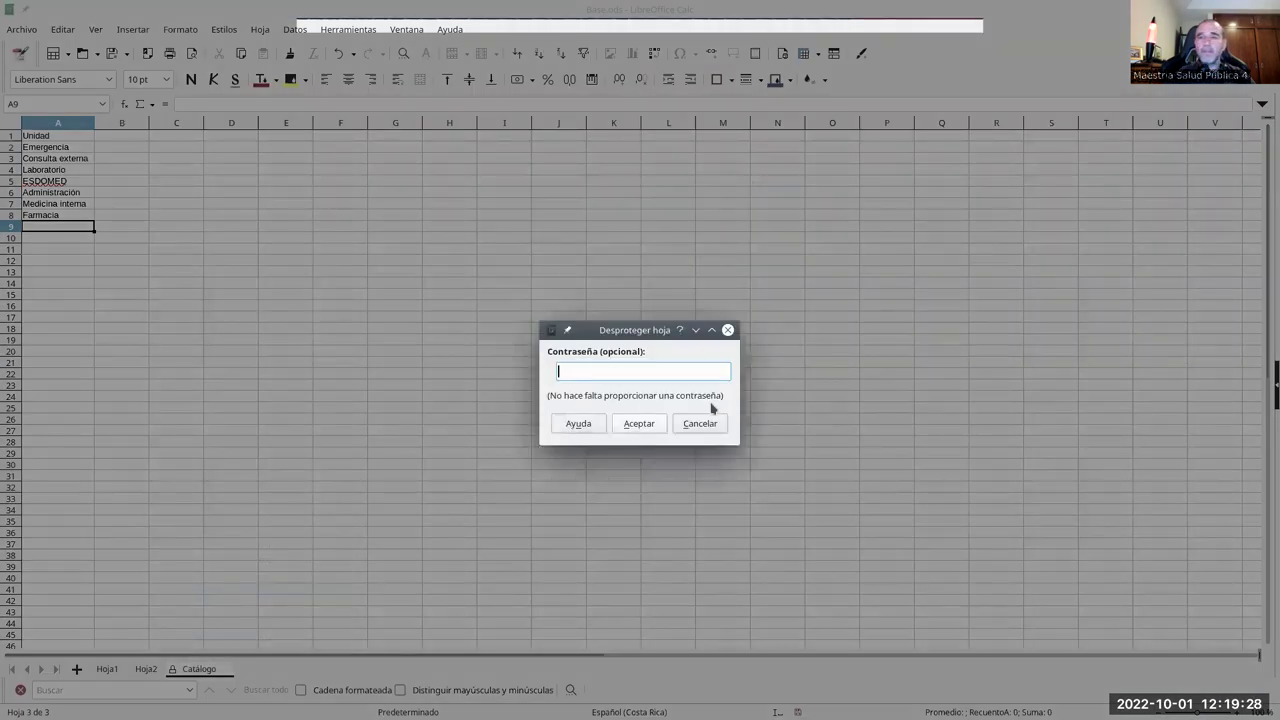
pyautogui.click(713, 428)
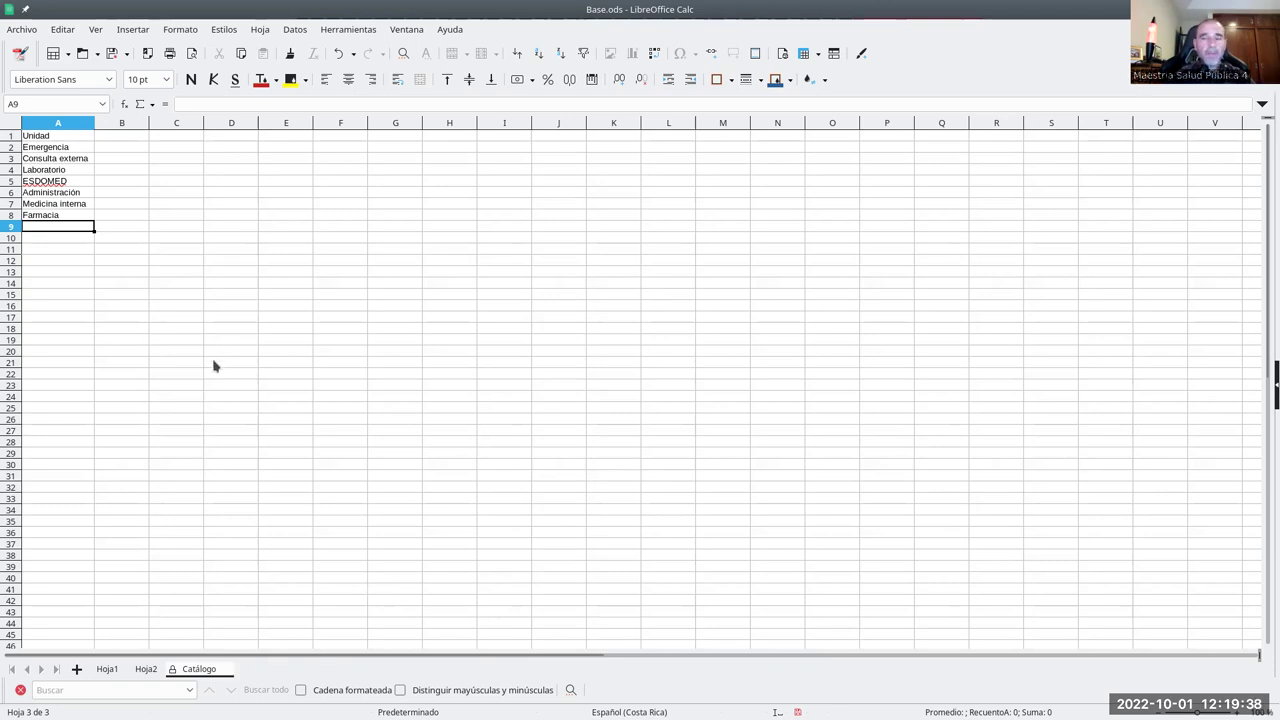
# - Check C2's unit choices and the Catálogo unit names in A2:A8, then return to Hoja2
pyautogui.click(146, 669)
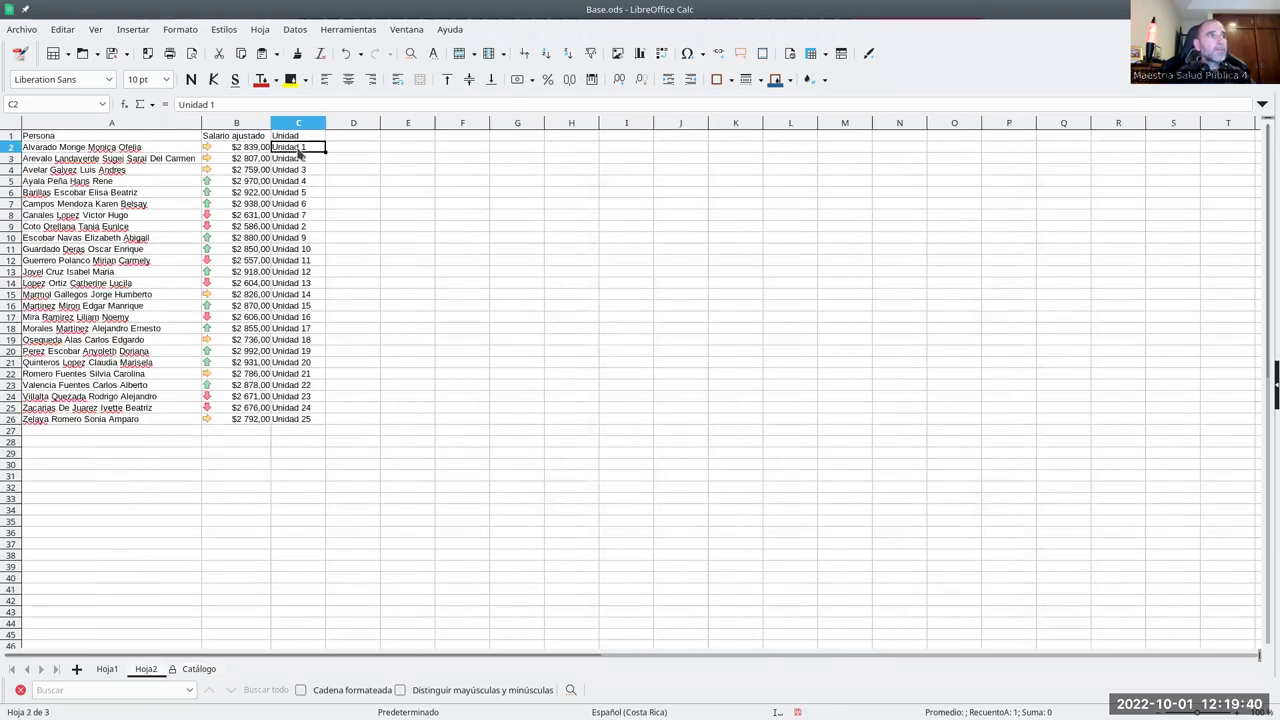
pyautogui.click(332, 147)
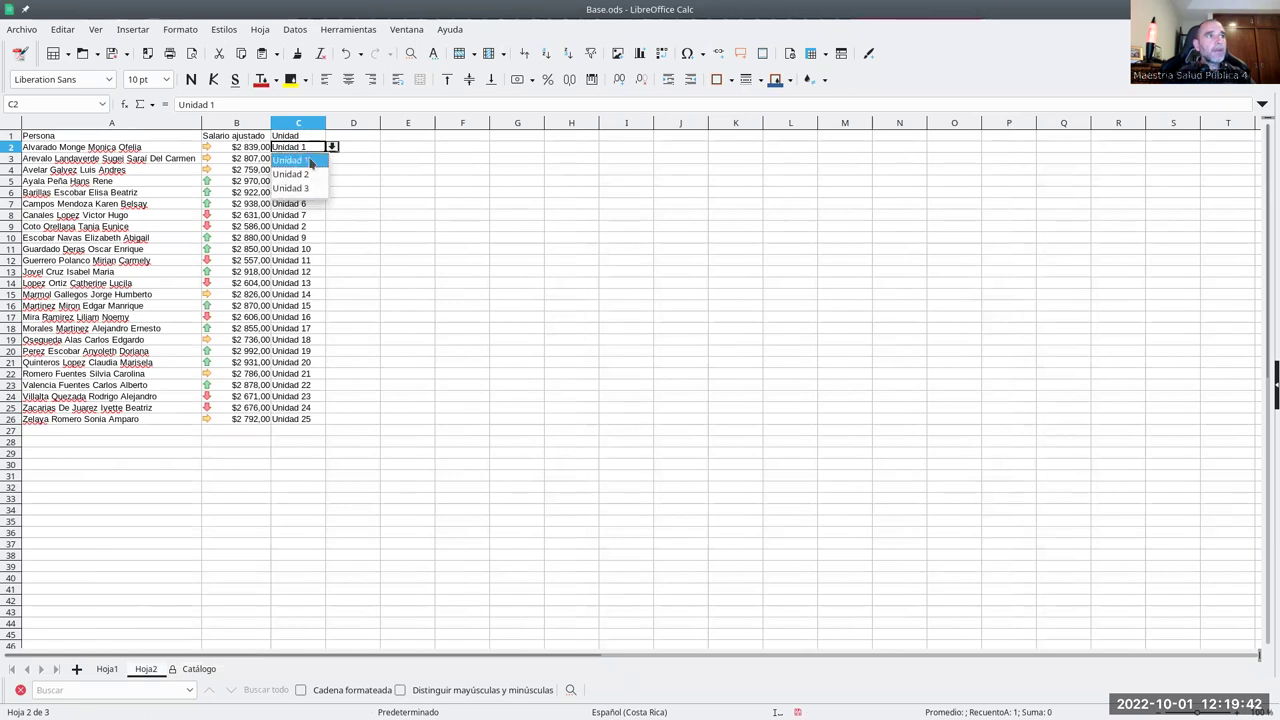
pyautogui.click(229, 562)
pyautogui.click(192, 670)
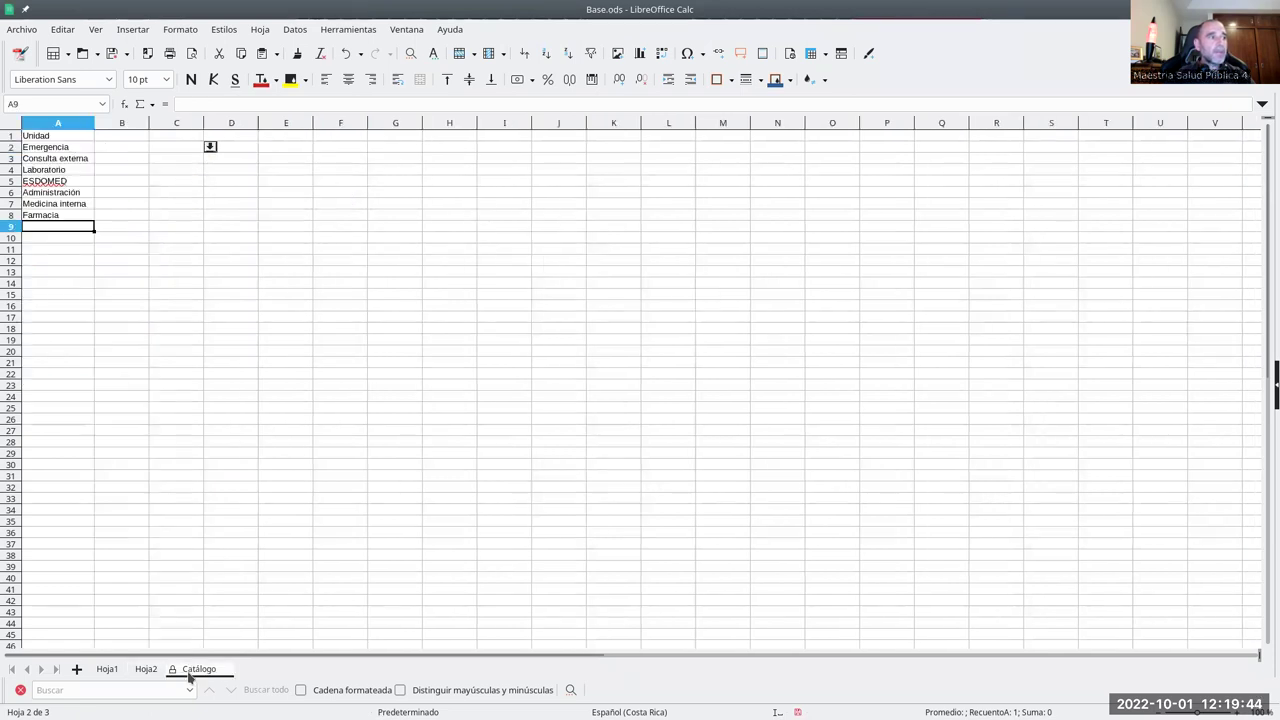
pyautogui.moveTo(68, 150); pyautogui.dragTo(68, 226)
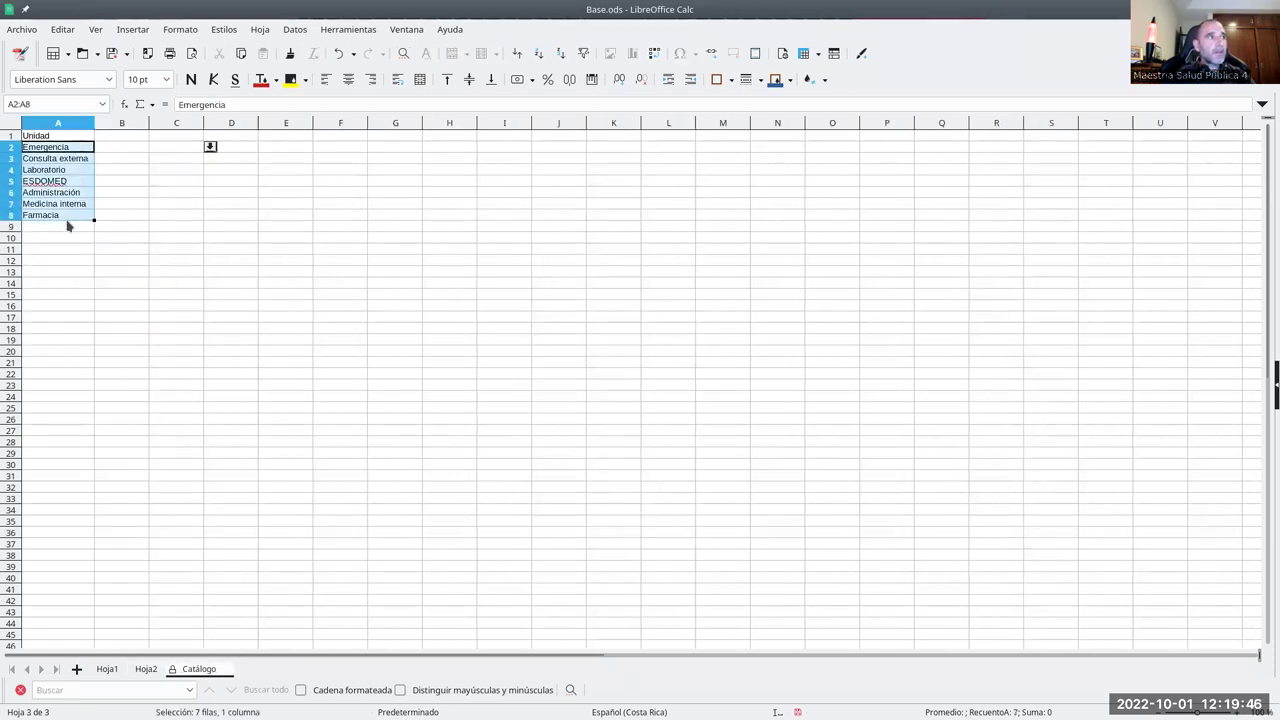
pyautogui.click(79, 229)
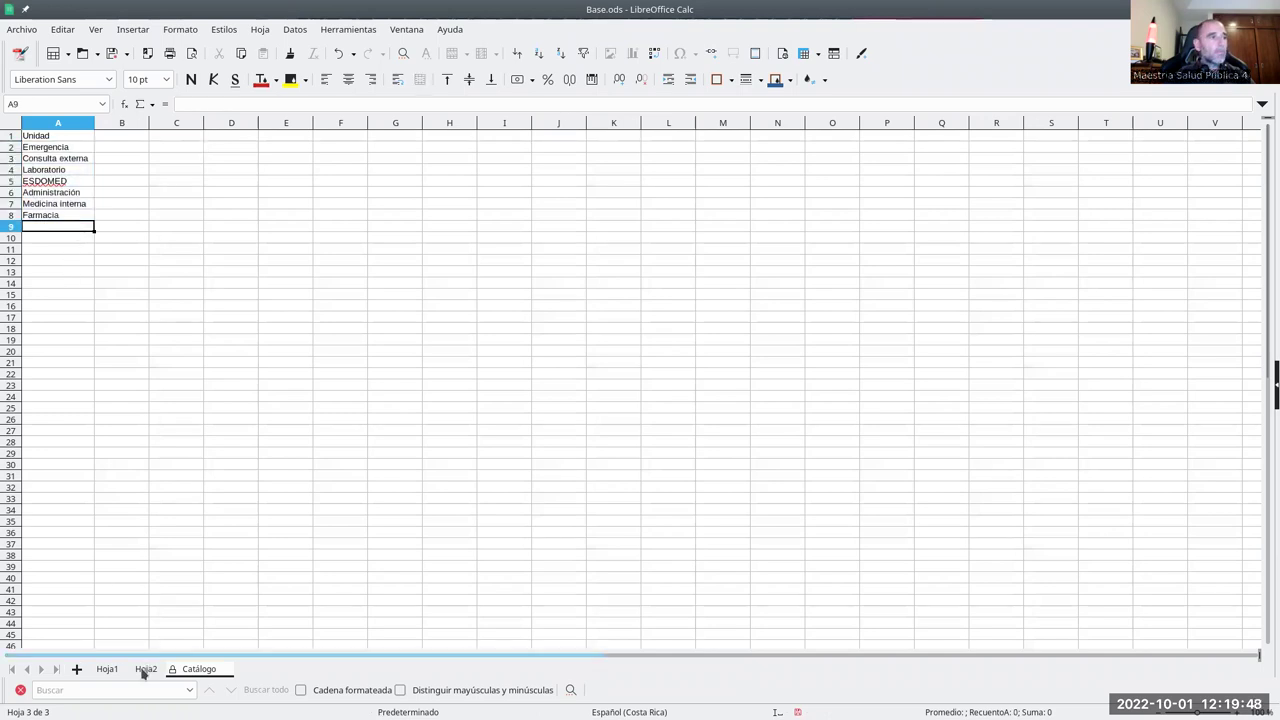
pyautogui.click(145, 669)
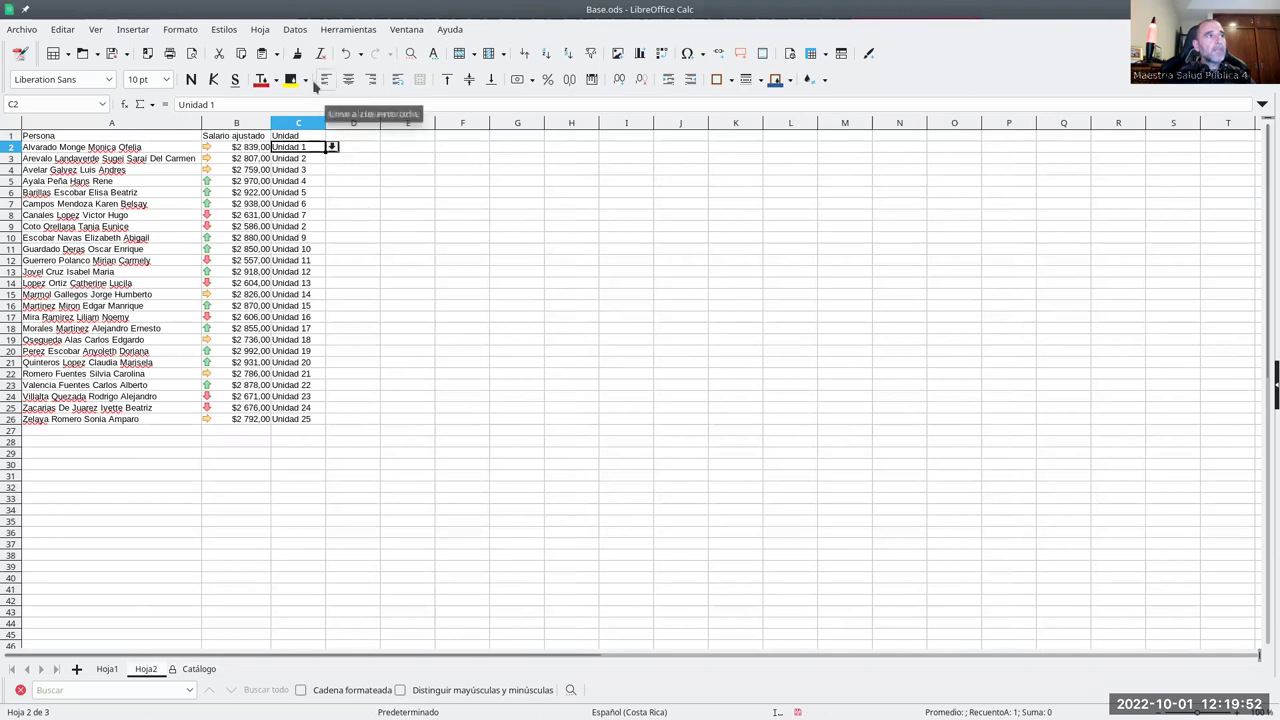
pyautogui.click(290, 30)
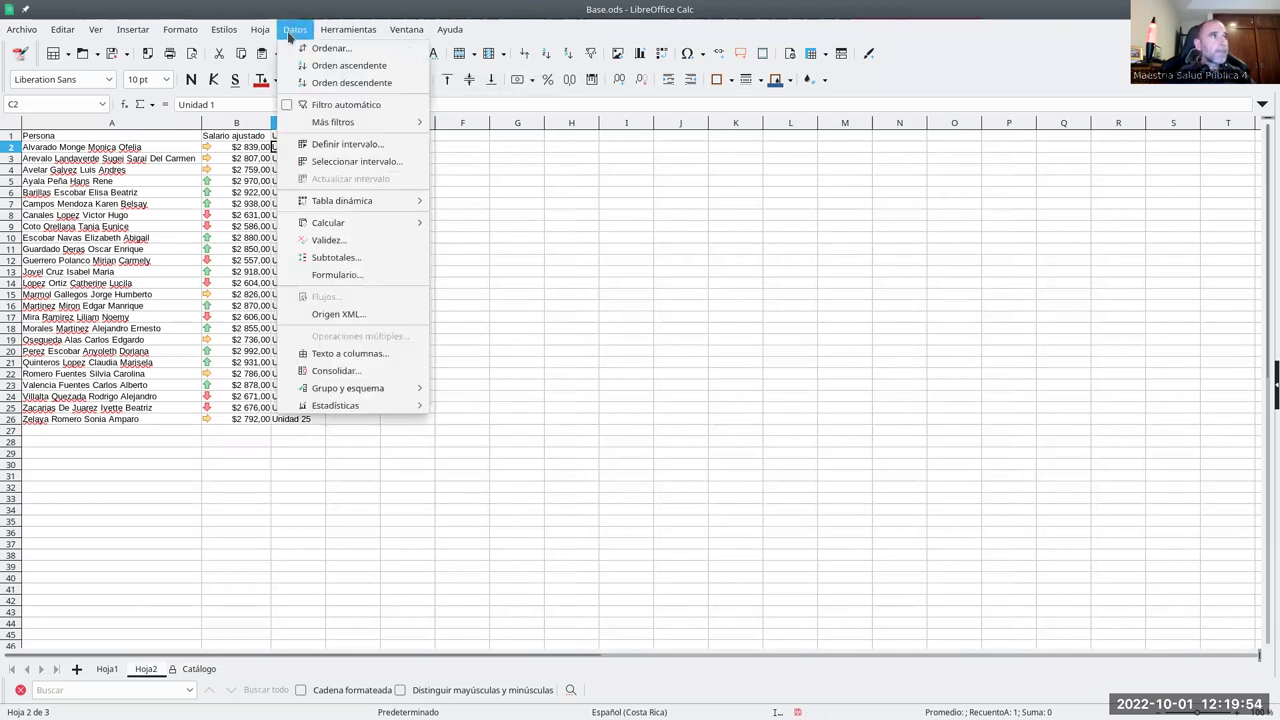
# - Set the Unidad cell's validity to Intervalo de celdas and collapse the dialog to pick the Origen range
pyautogui.click(370, 248)
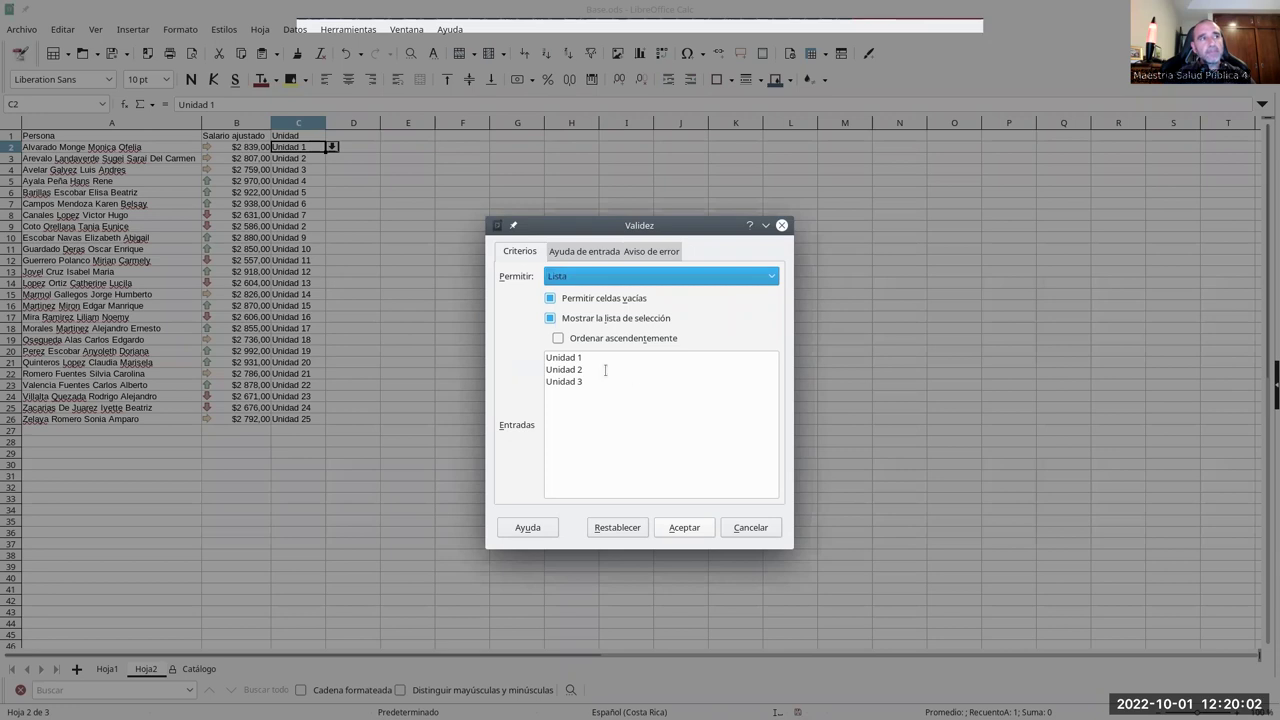
pyautogui.click(570, 279)
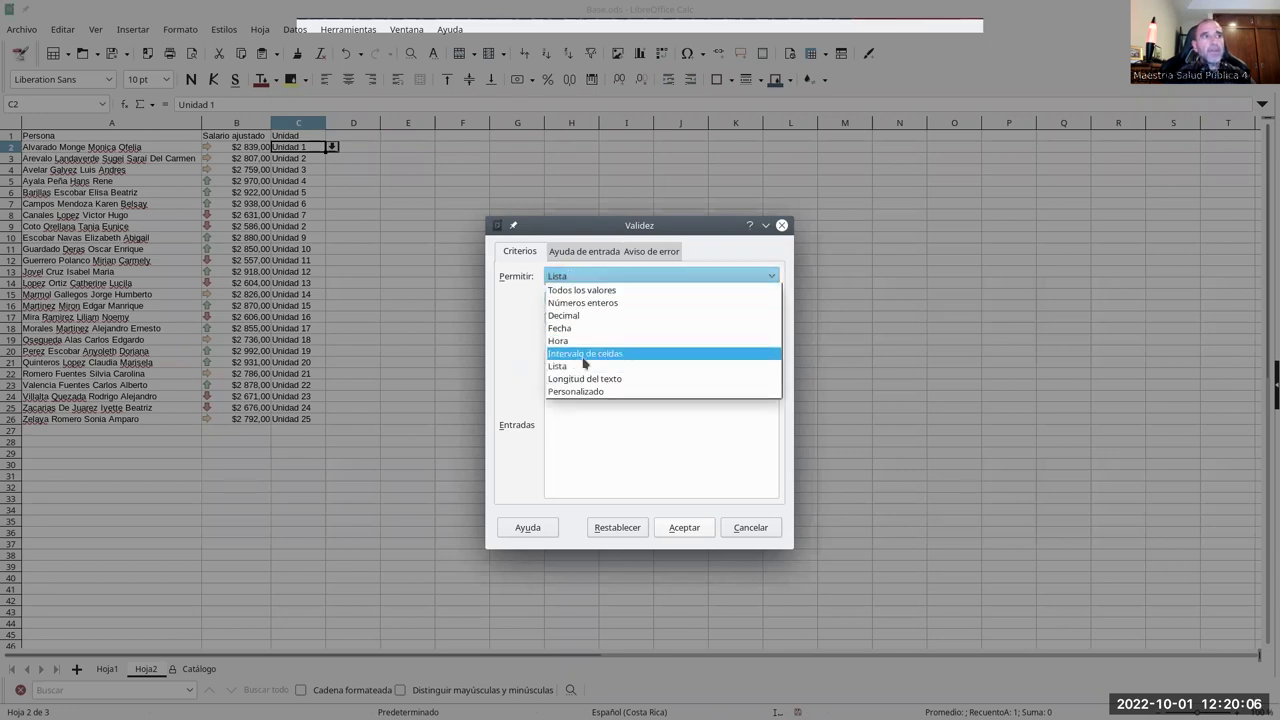
pyautogui.click(593, 355)
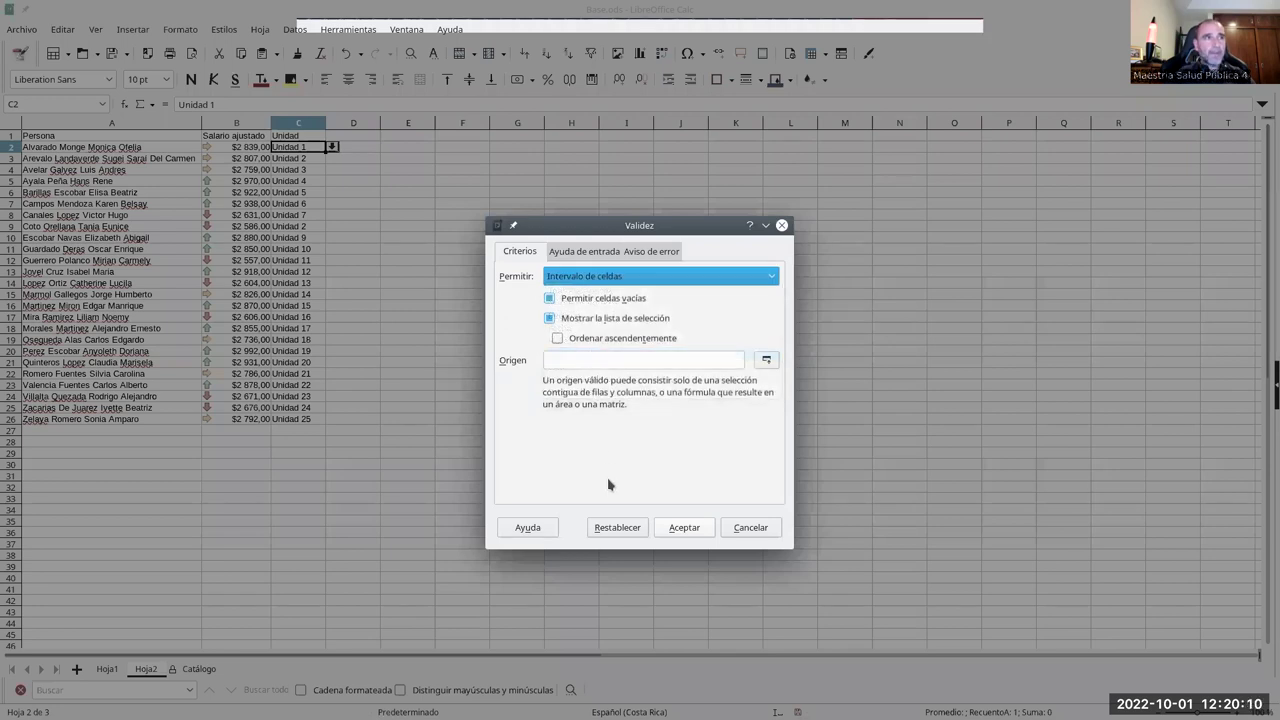
pyautogui.click(652, 359)
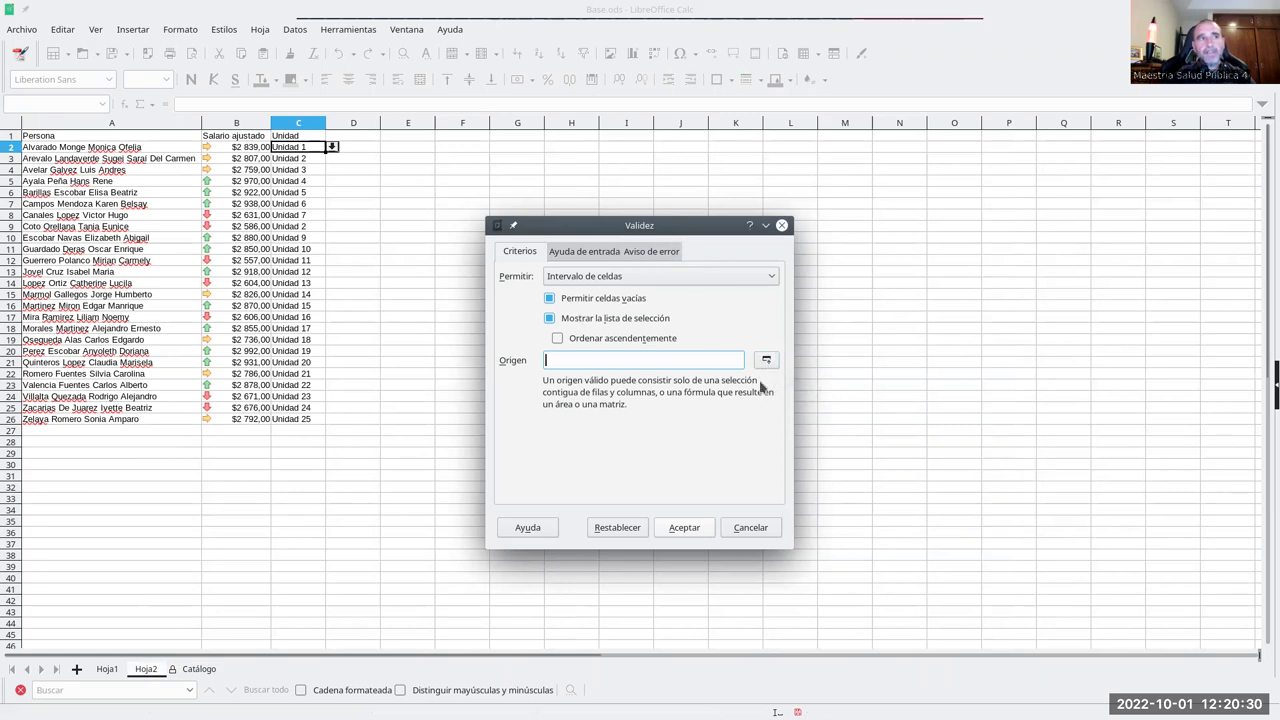
pyautogui.click(765, 362)
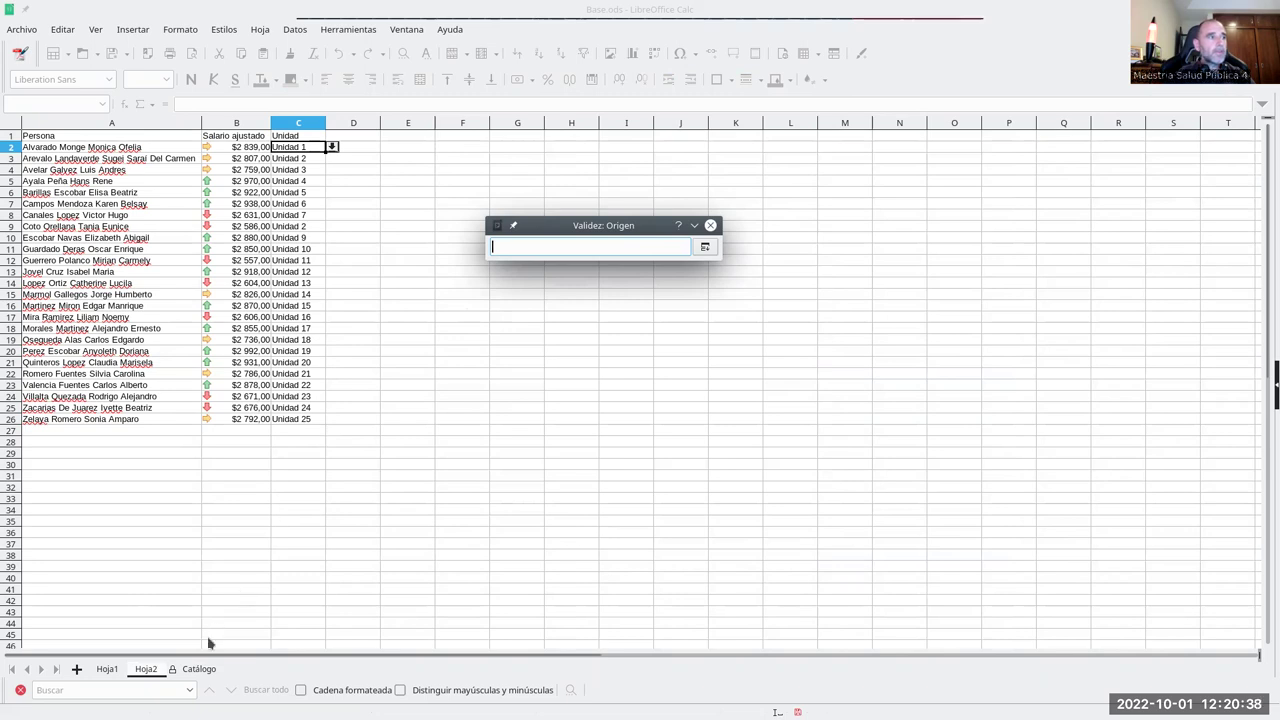
# - Use Catálogo cells A2:A8 as the validity source range and accept the rule
pyautogui.click(197, 670)
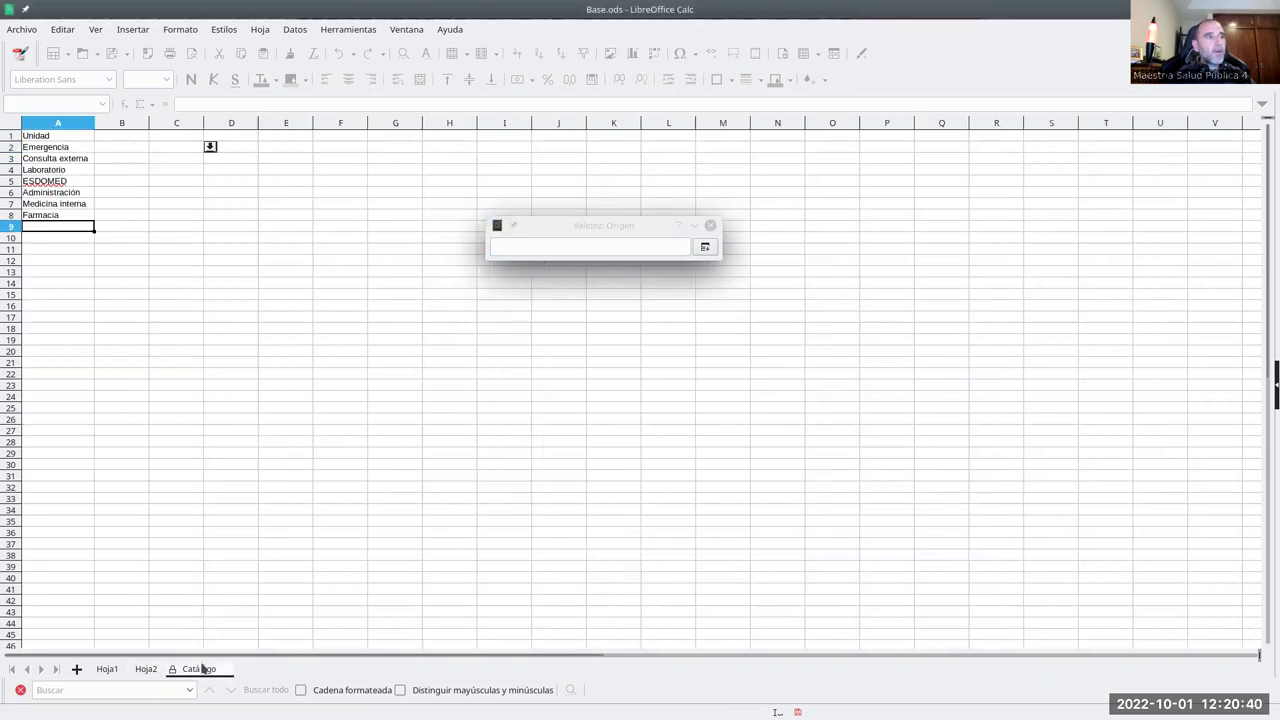
pyautogui.moveTo(75, 148); pyautogui.dragTo(68, 217)
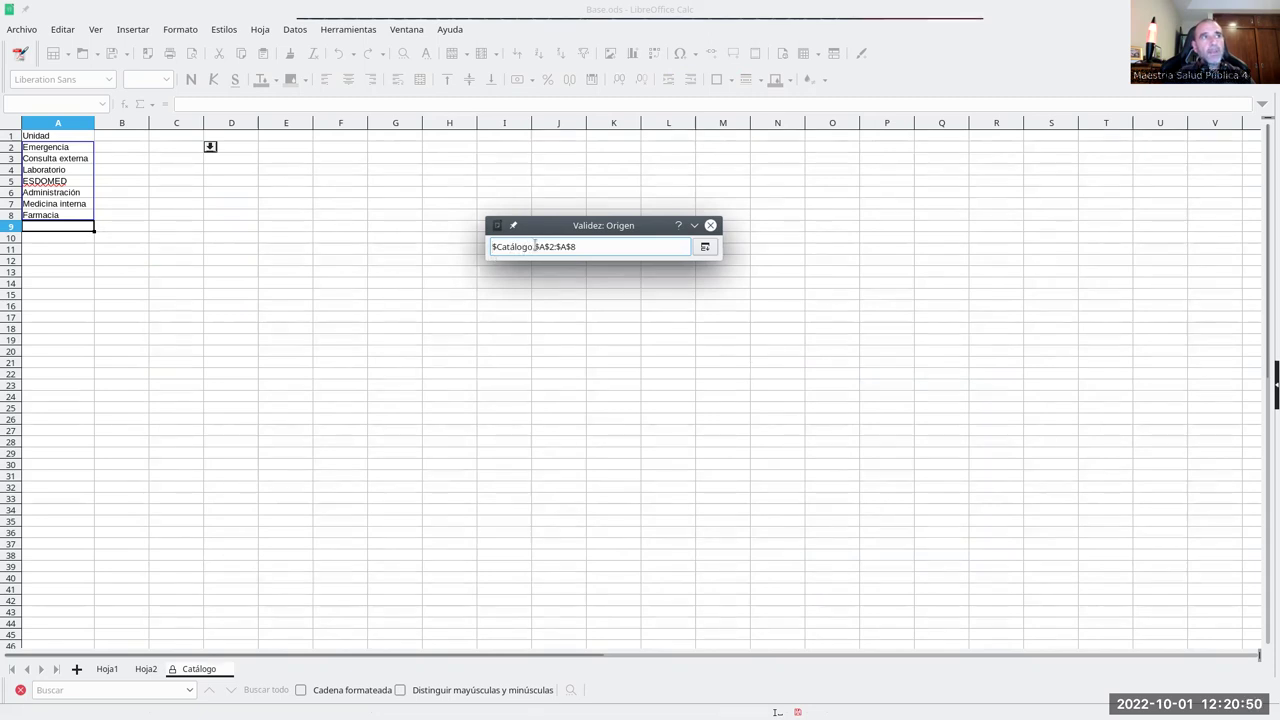
pyautogui.click(573, 246)
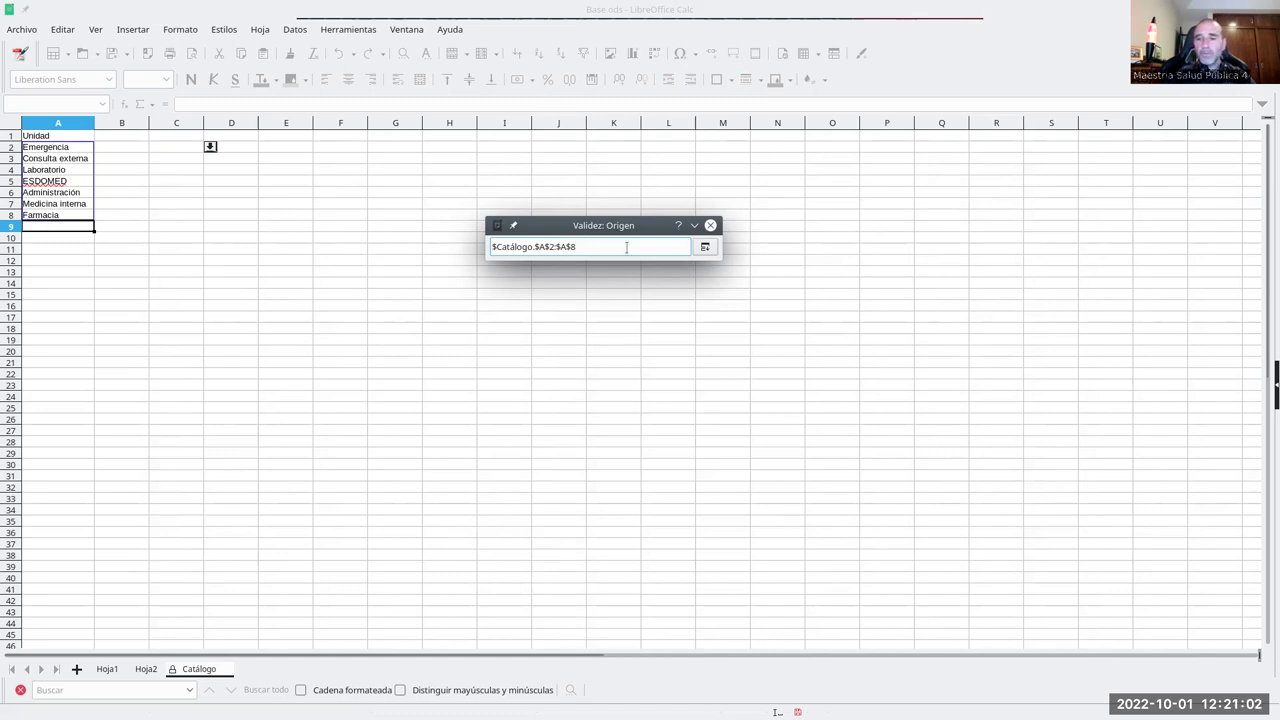
pyautogui.press('Return')
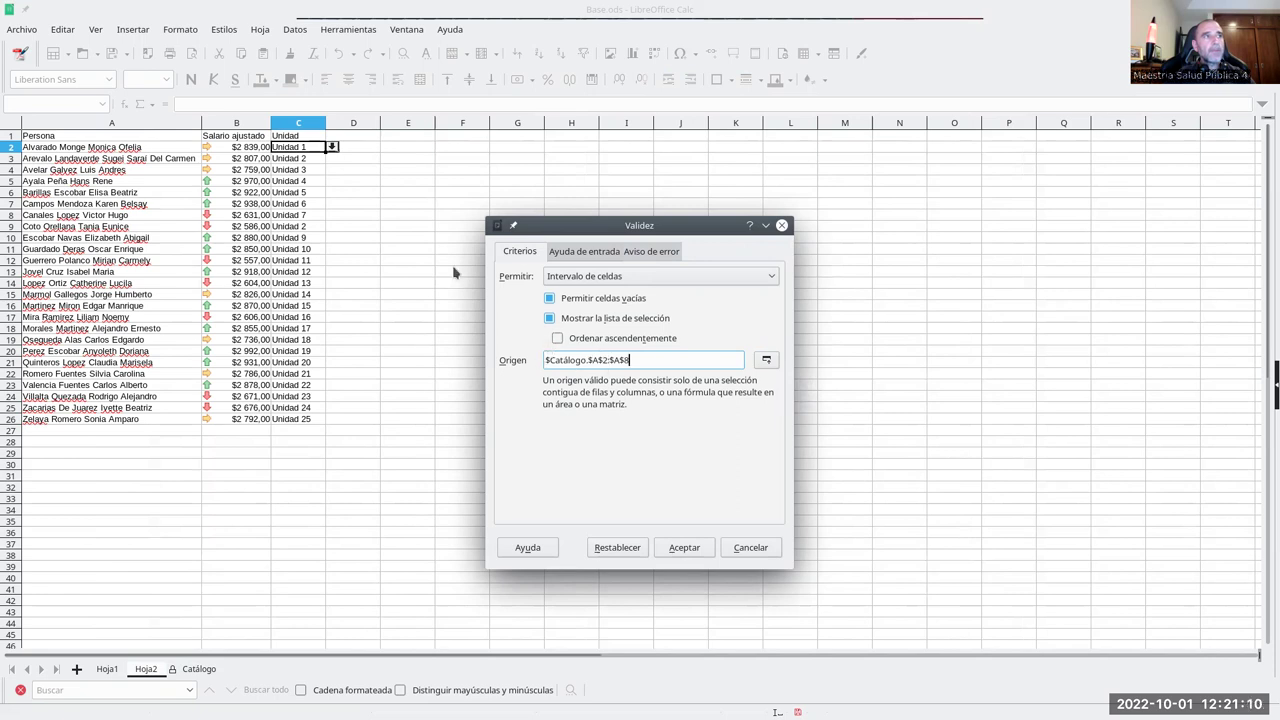
pyautogui.click(684, 548)
# - Set C2 to Consulta externa from its list and fill it down to C26
pyautogui.click(331, 147)
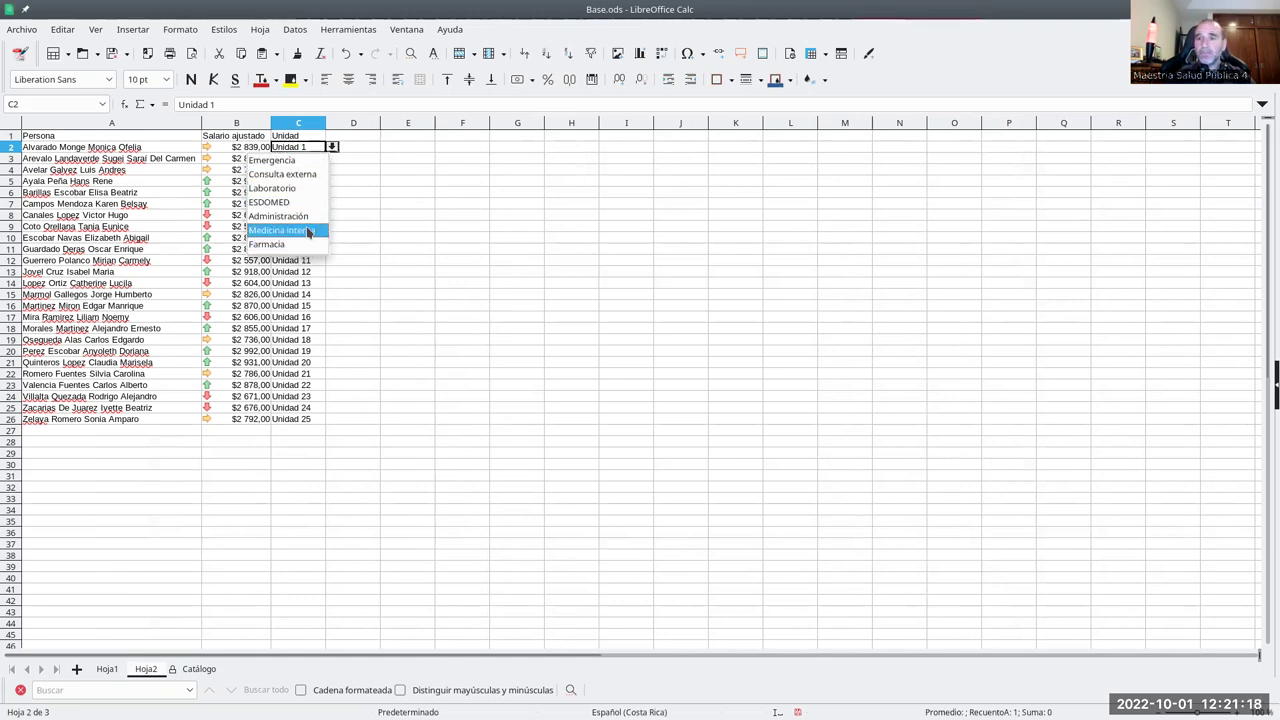
pyautogui.click(294, 174)
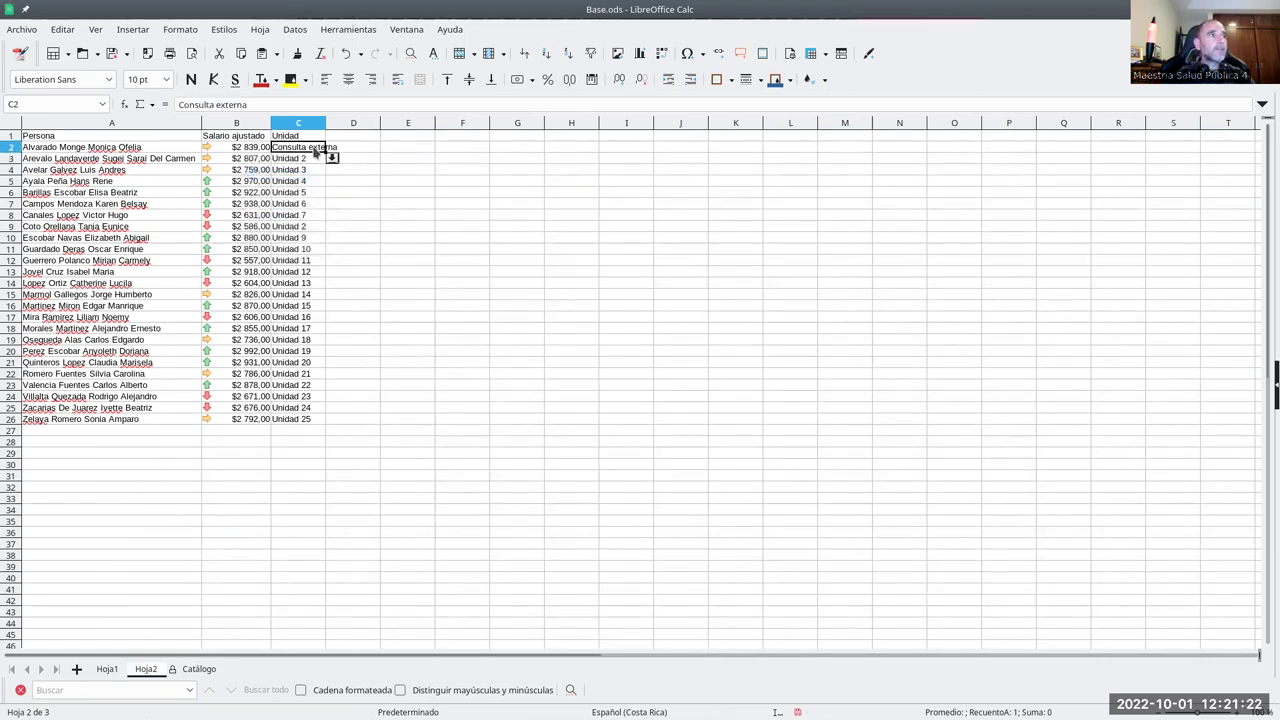
pyautogui.moveTo(325, 152); pyautogui.dragTo(325, 424)
pyautogui.click(362, 327)
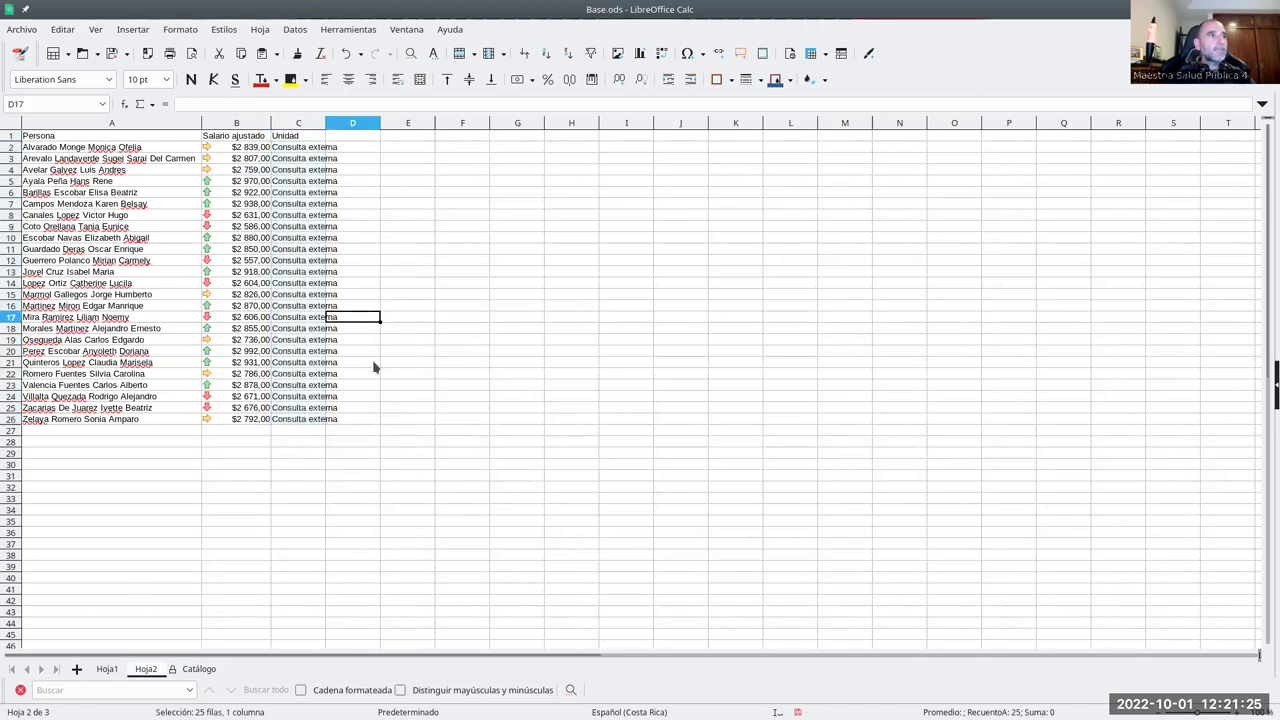
pyautogui.click(312, 150)
# - Change C3 to ESDOMED and C9 and C14 to Laboratorio, then widen column C
pyautogui.click(311, 160)
pyautogui.click(331, 158)
pyautogui.click(303, 214)
pyautogui.click(310, 226)
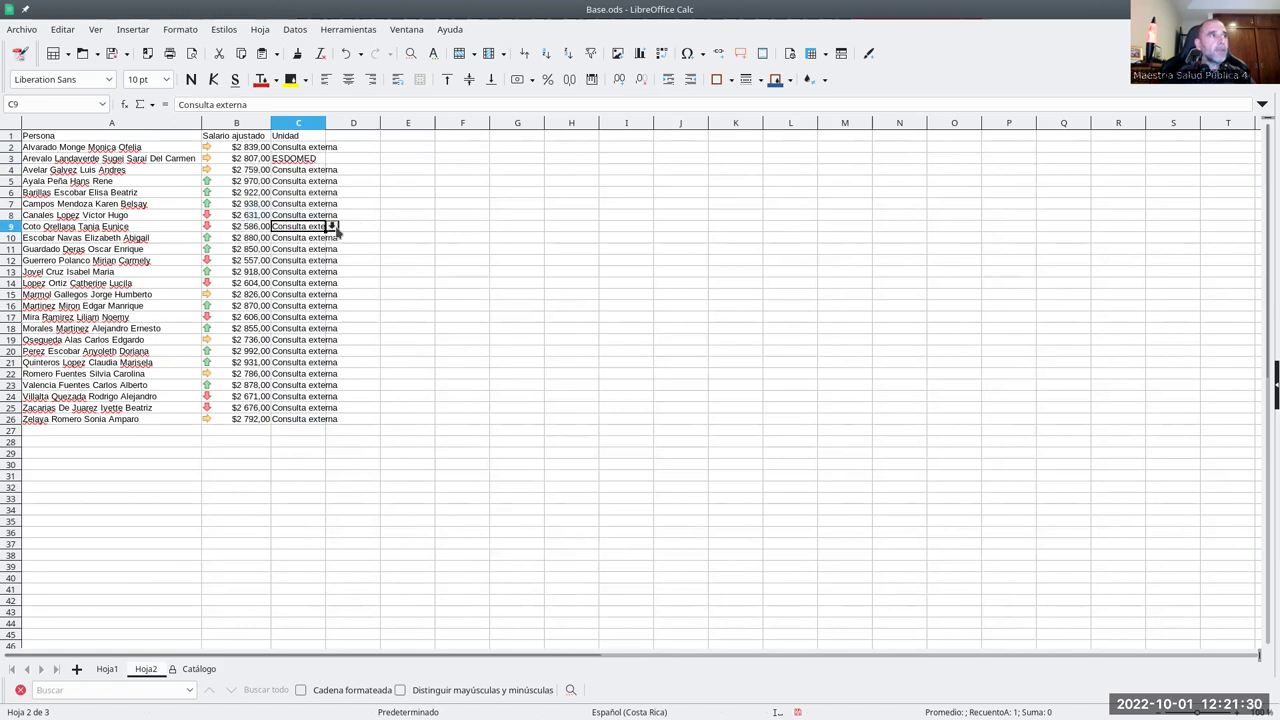
pyautogui.click(331, 226)
pyautogui.click(302, 267)
pyautogui.click(310, 283)
pyautogui.click(331, 283)
pyautogui.click(302, 324)
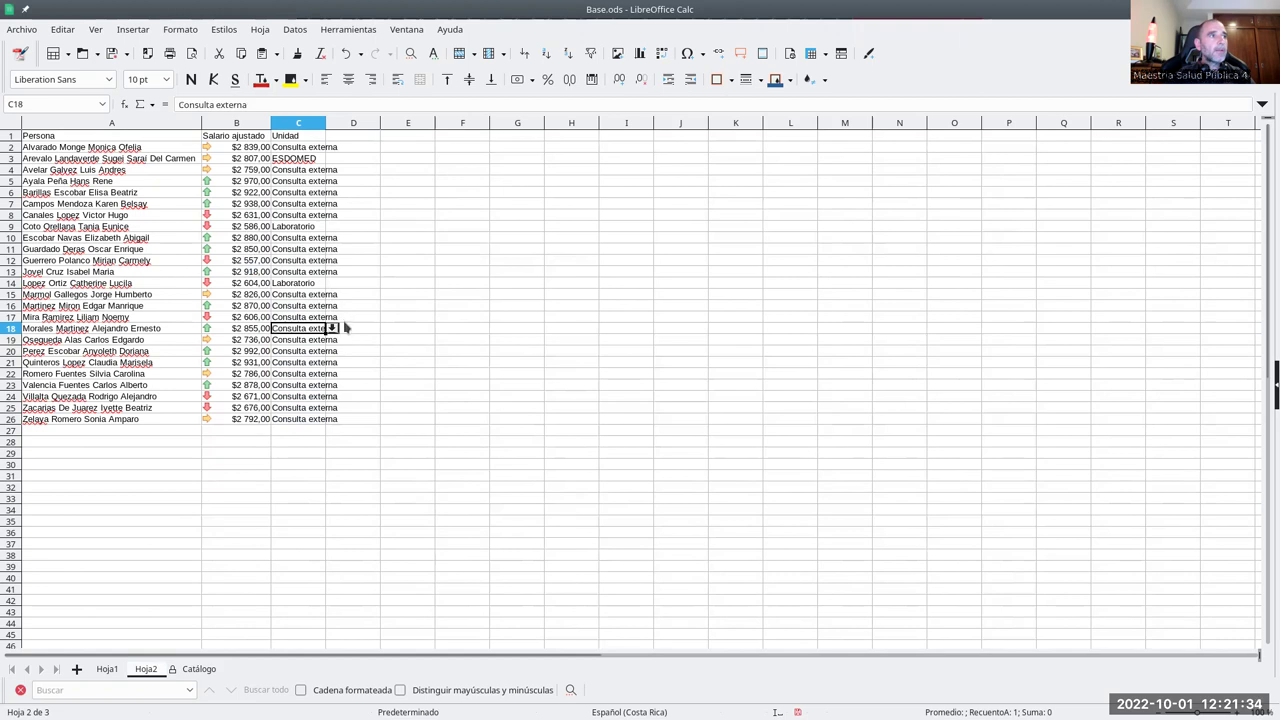
pyautogui.click(503, 276)
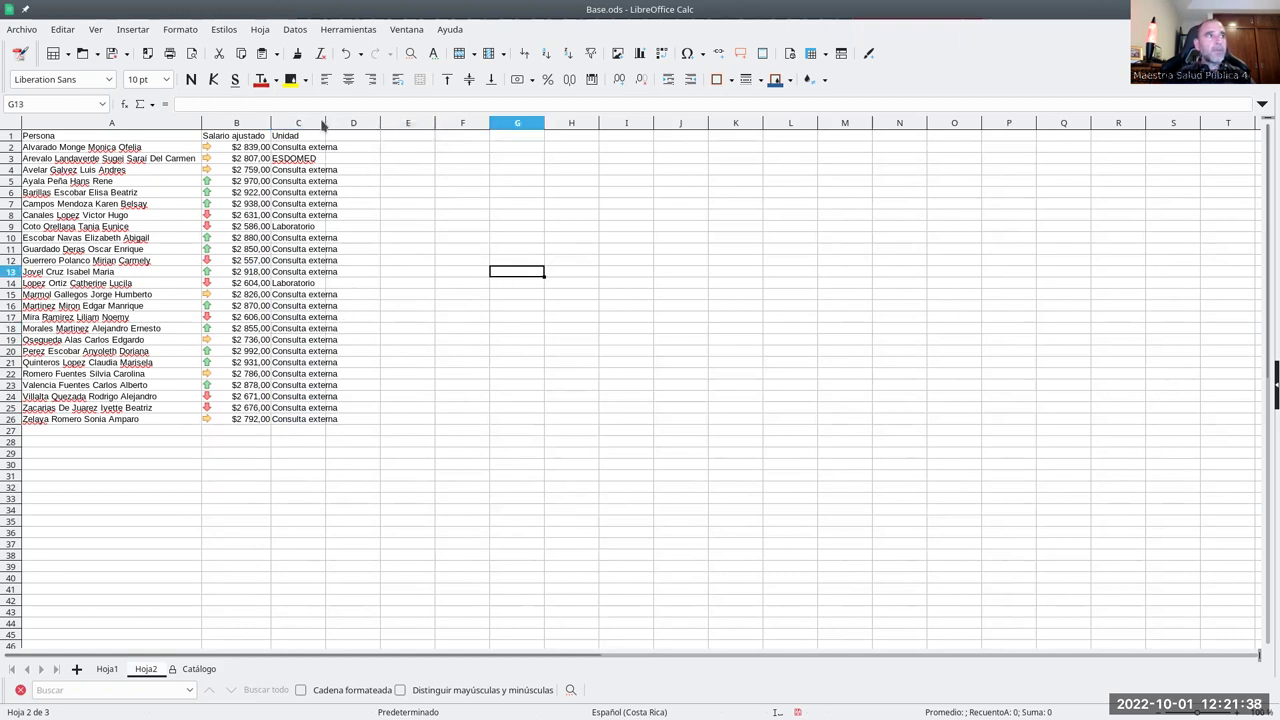
pyautogui.moveTo(325, 120); pyautogui.dragTo(343, 121)
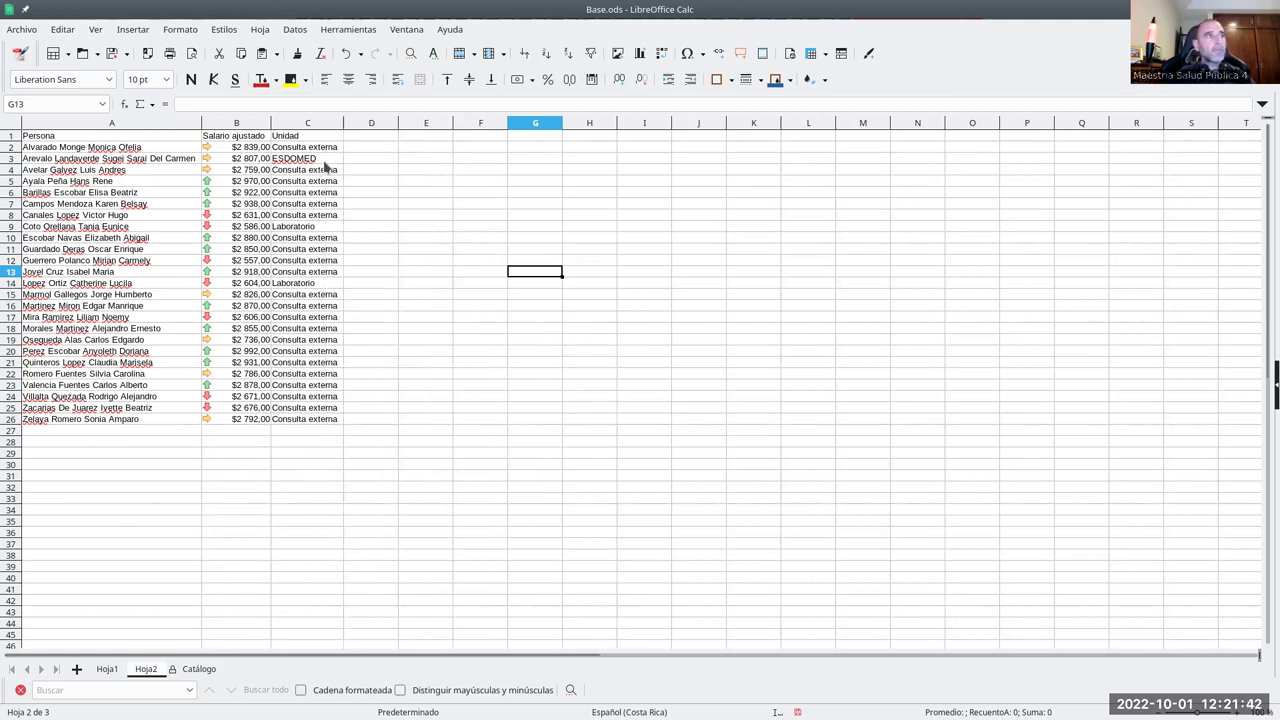
pyautogui.click(198, 669)
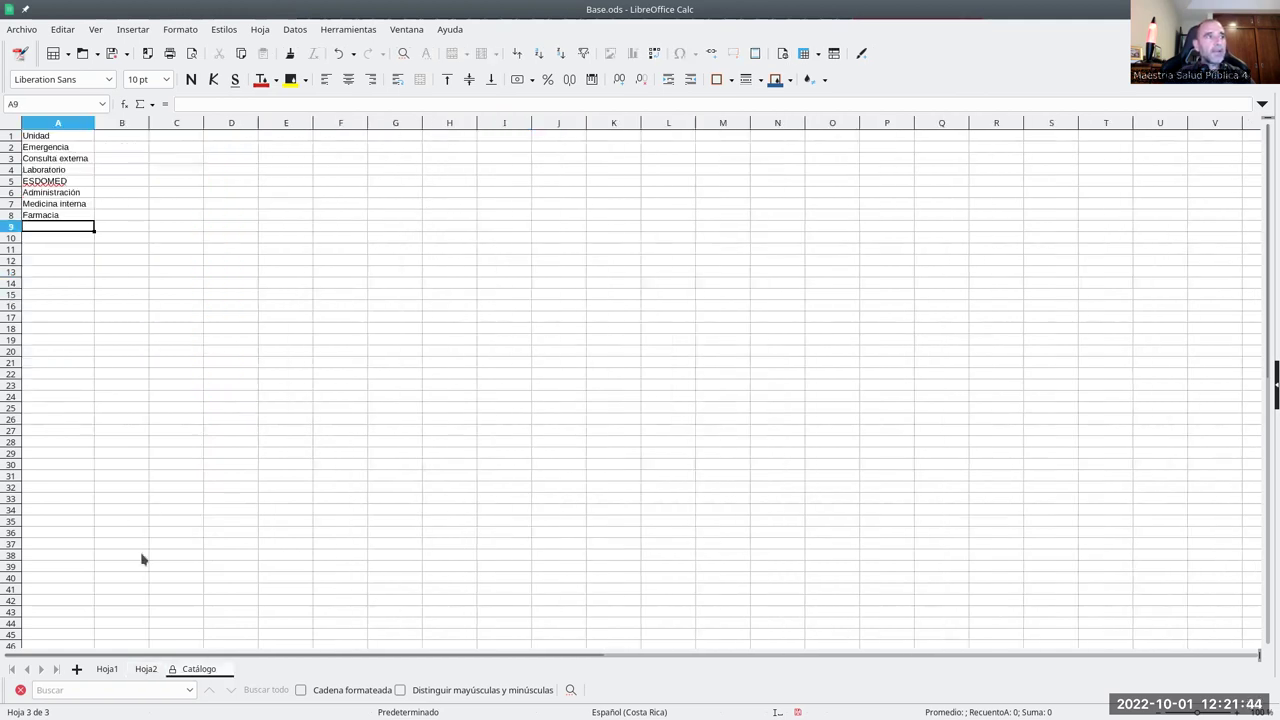
pyautogui.click(146, 669)
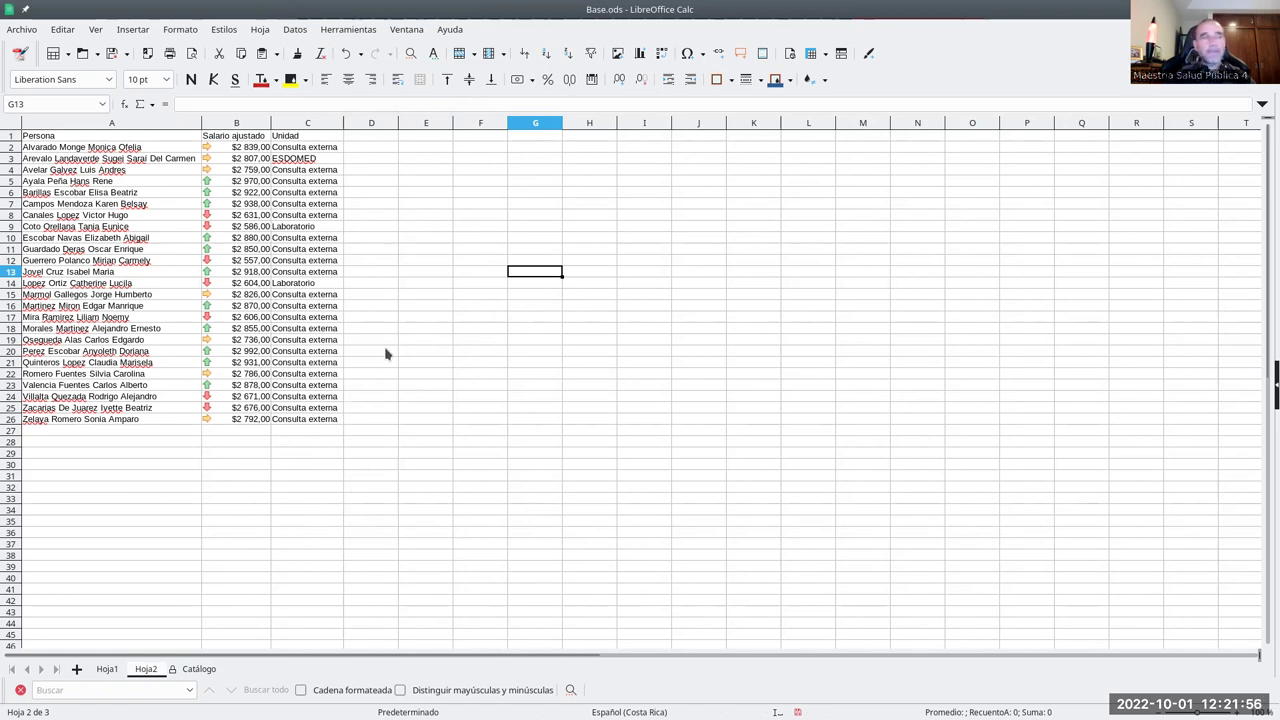
pyautogui.click(199, 669)
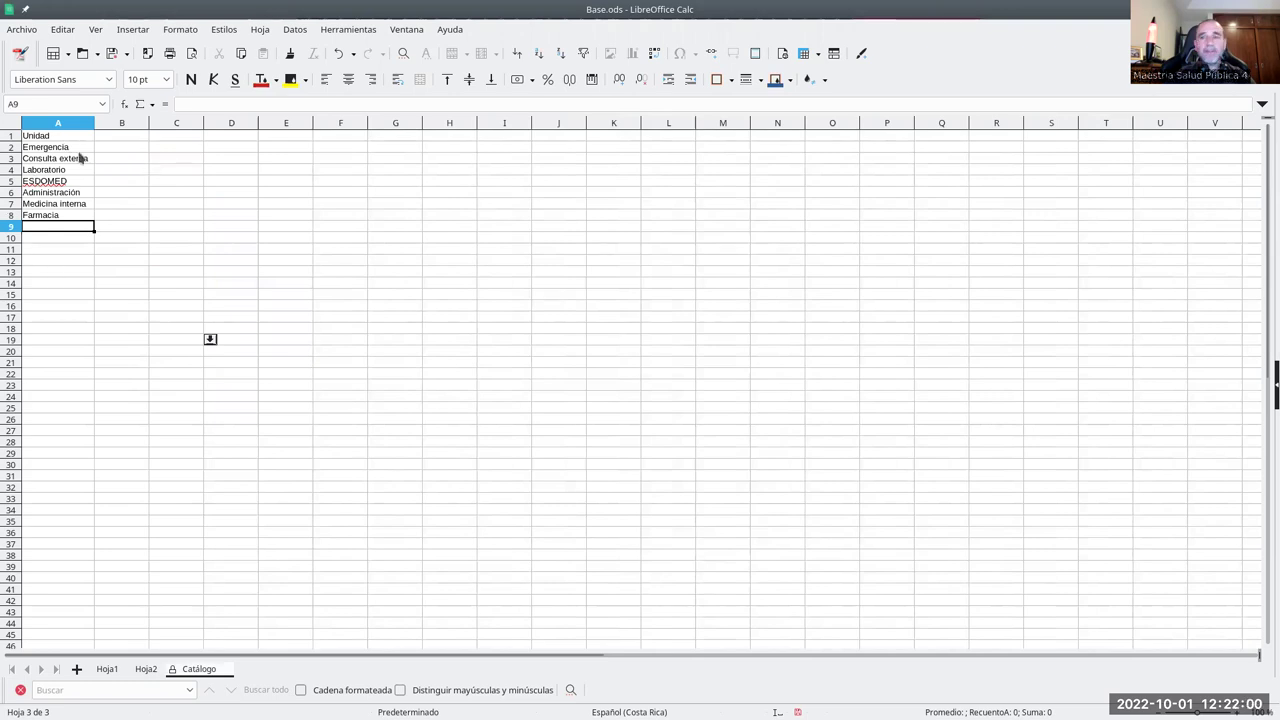
pyautogui.click(148, 670)
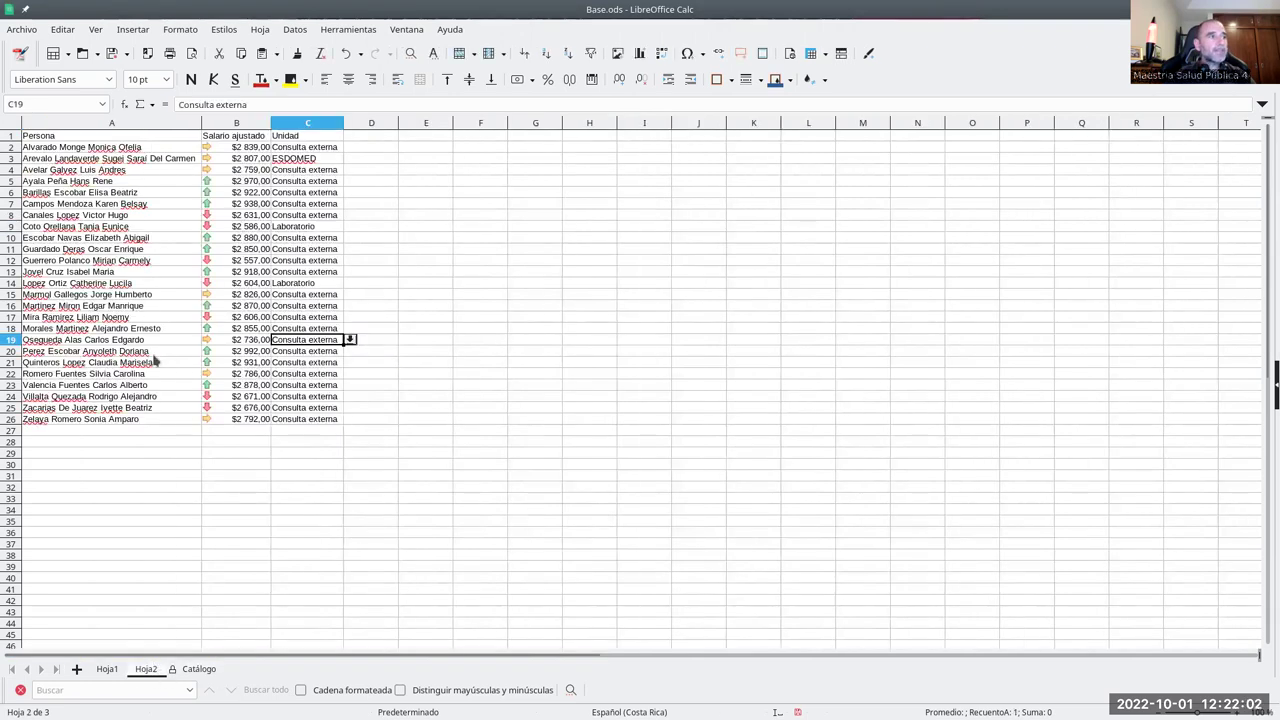
pyautogui.scroll(-15, 128, 397)
pyautogui.scroll(-15, 128, 397)
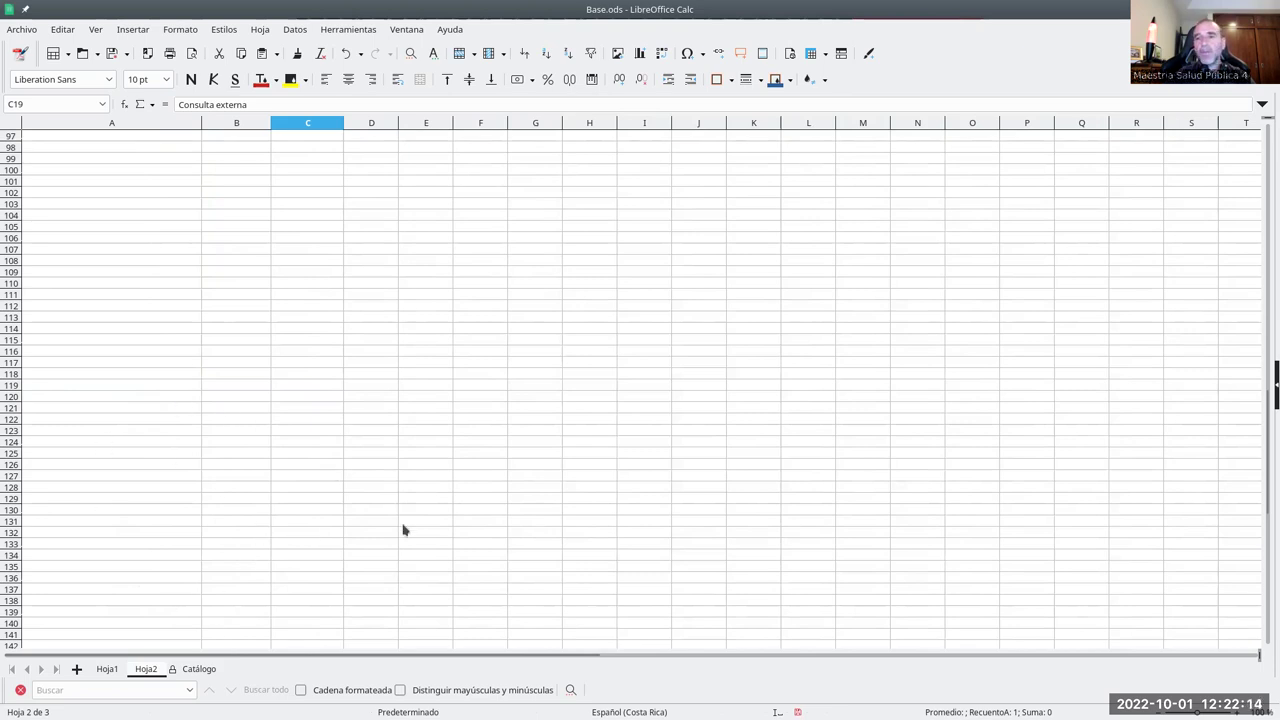
pyautogui.click(192, 670)
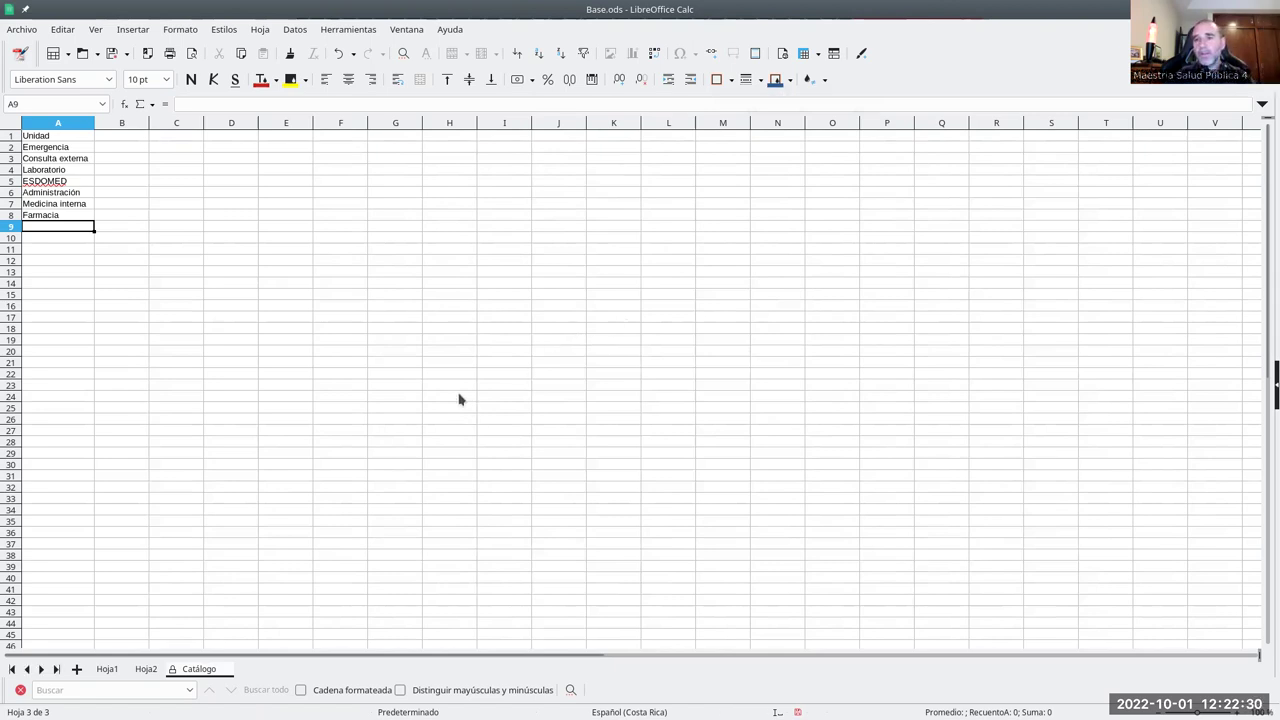
pyautogui.click(145, 669)
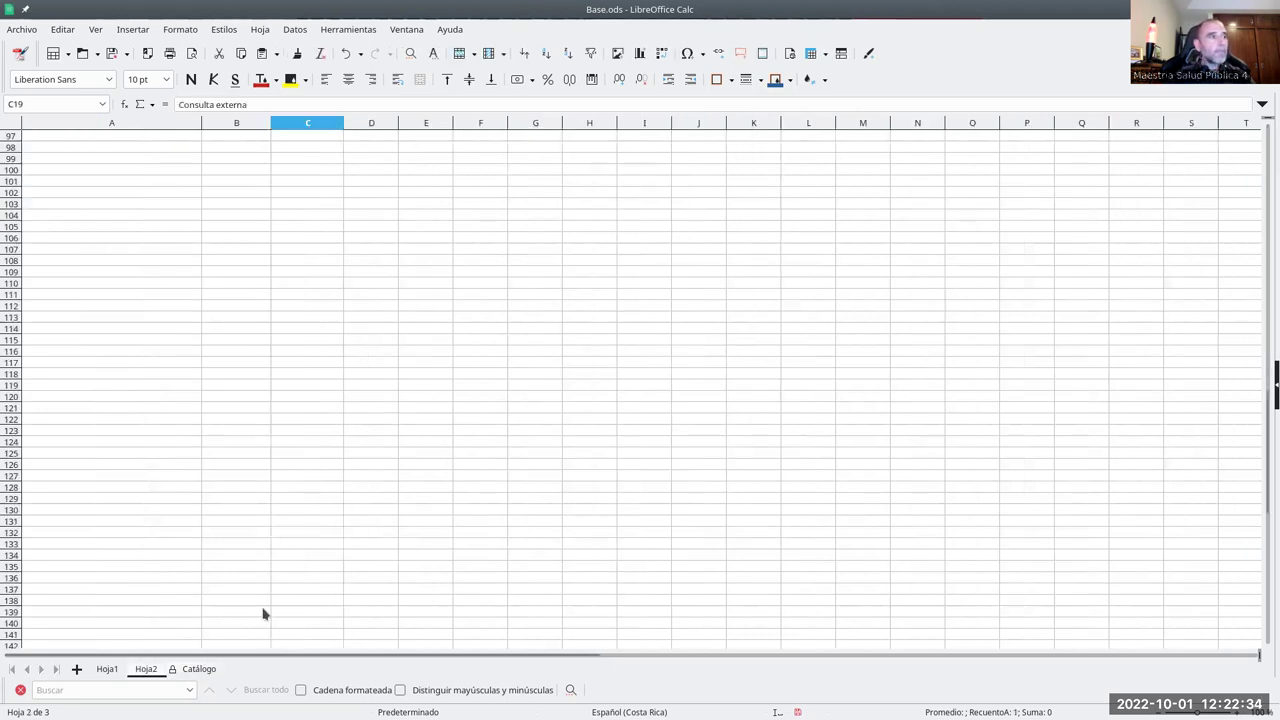
pyautogui.scroll(14, 335, 557)
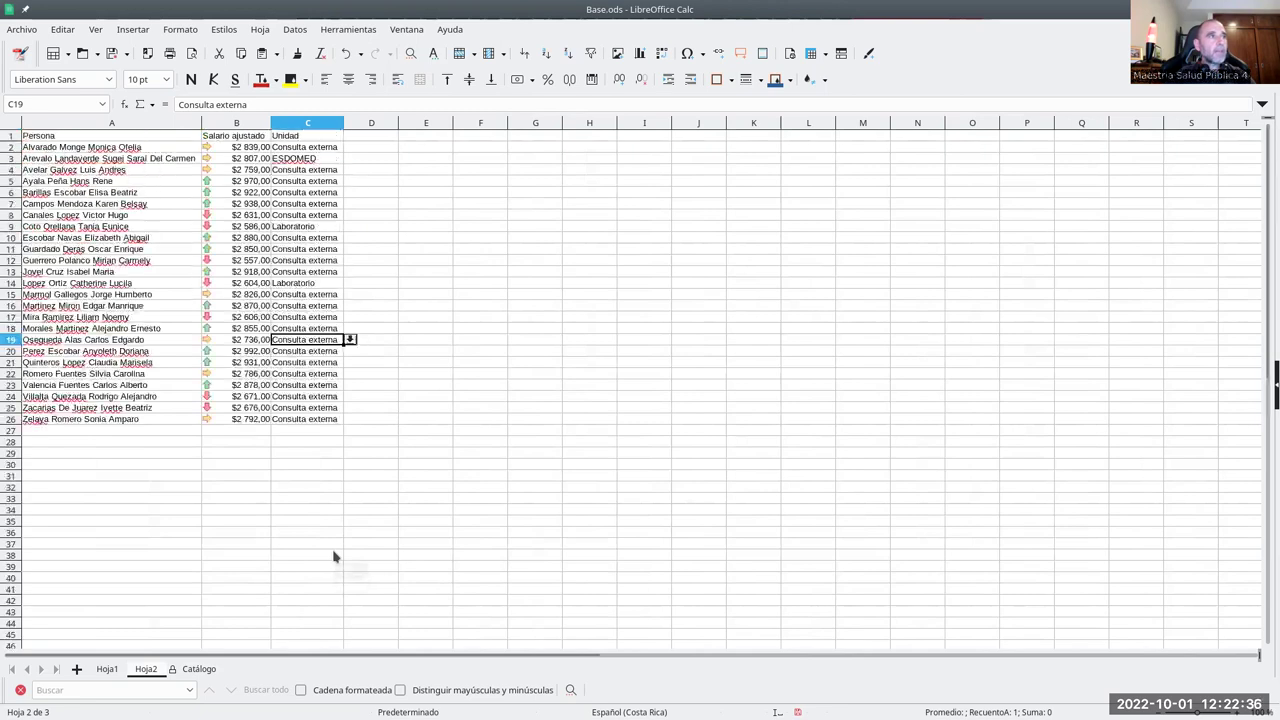
pyautogui.click(317, 157)
pyautogui.click(330, 148)
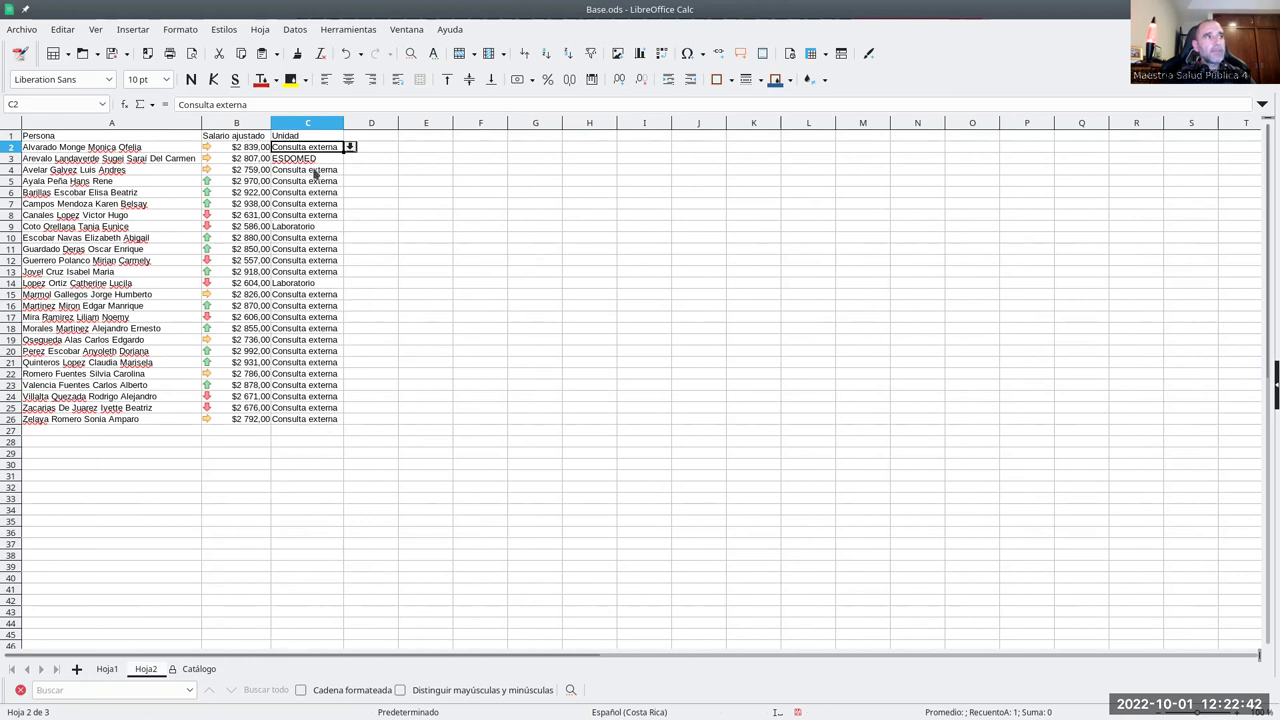
pyautogui.click(323, 171)
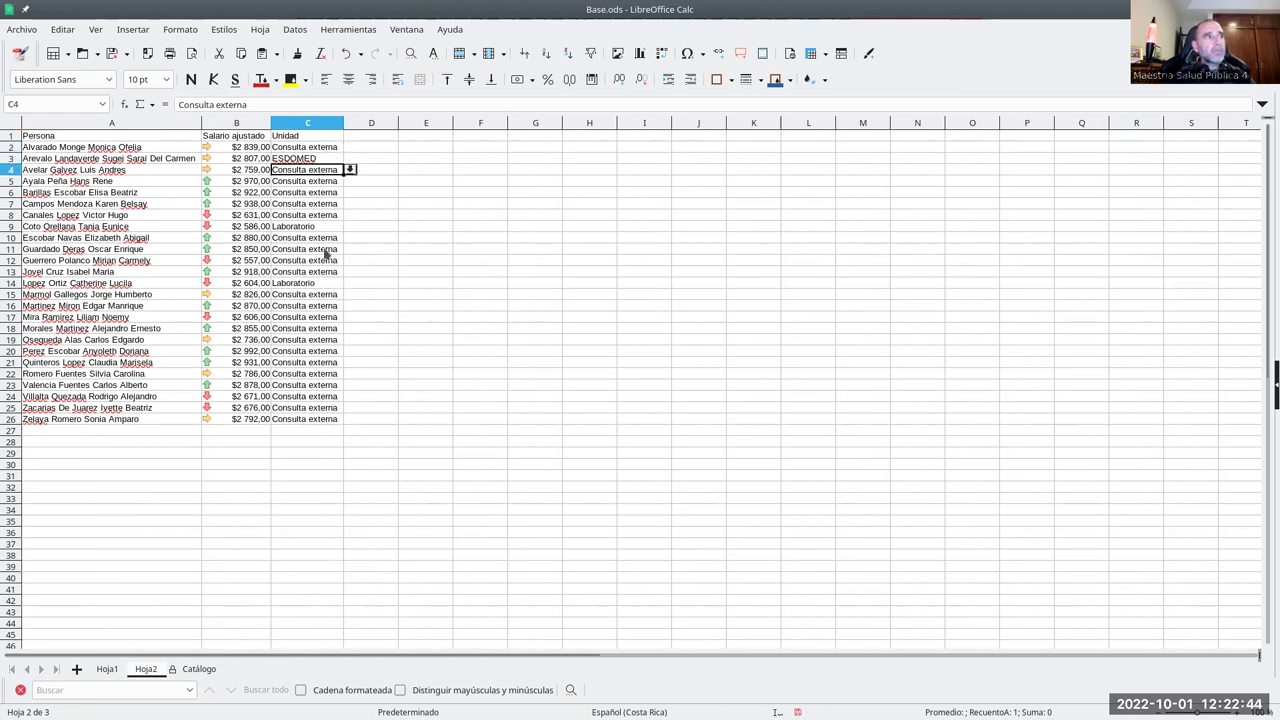
pyautogui.click(312, 163)
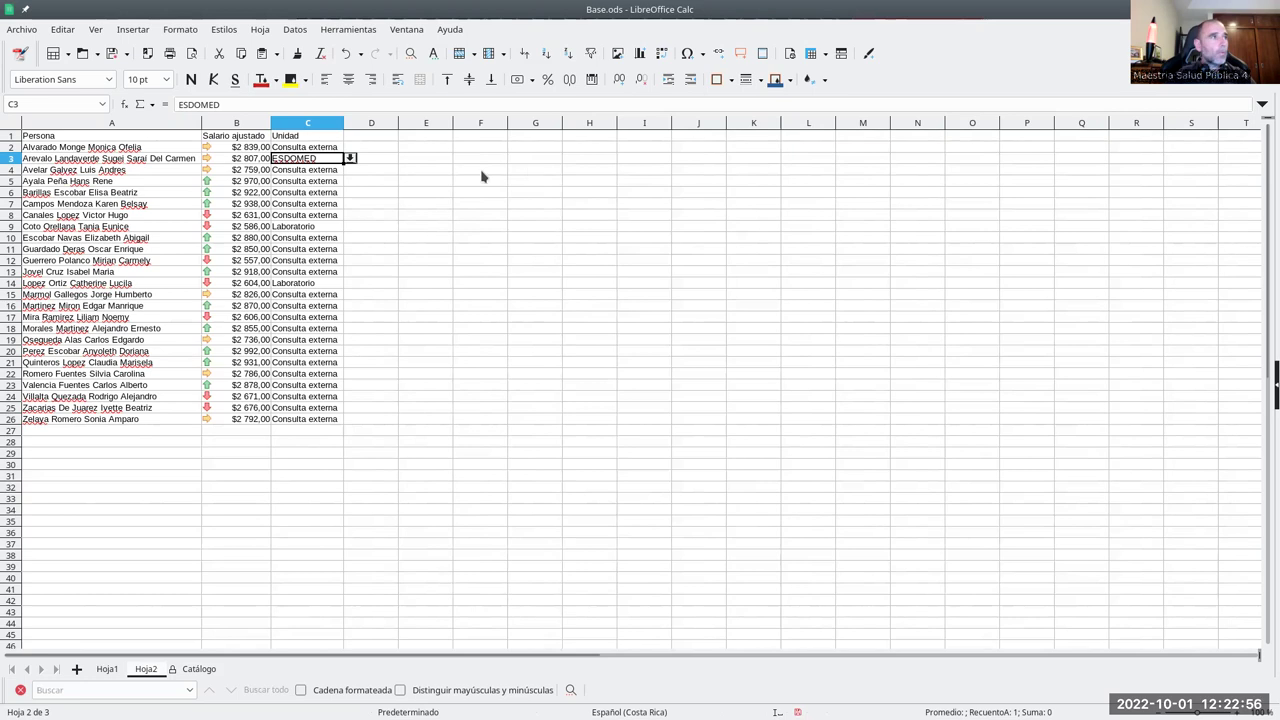
pyautogui.click(199, 669)
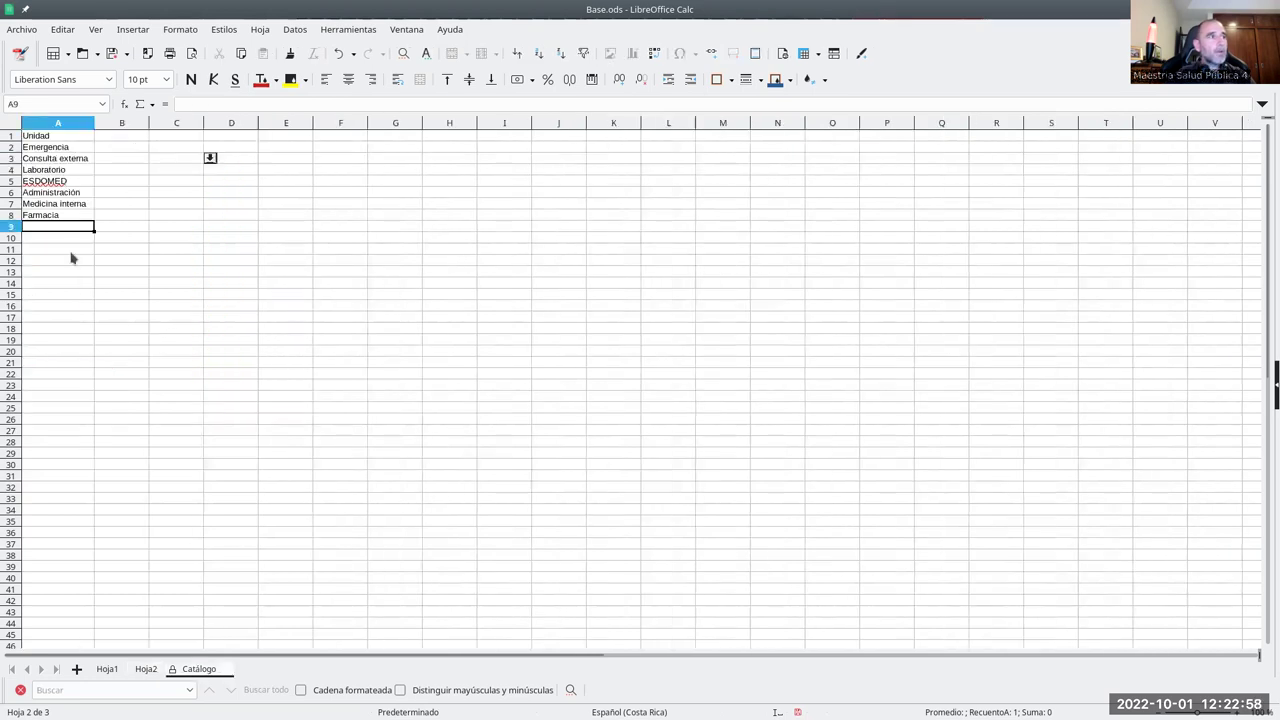
pyautogui.click(147, 669)
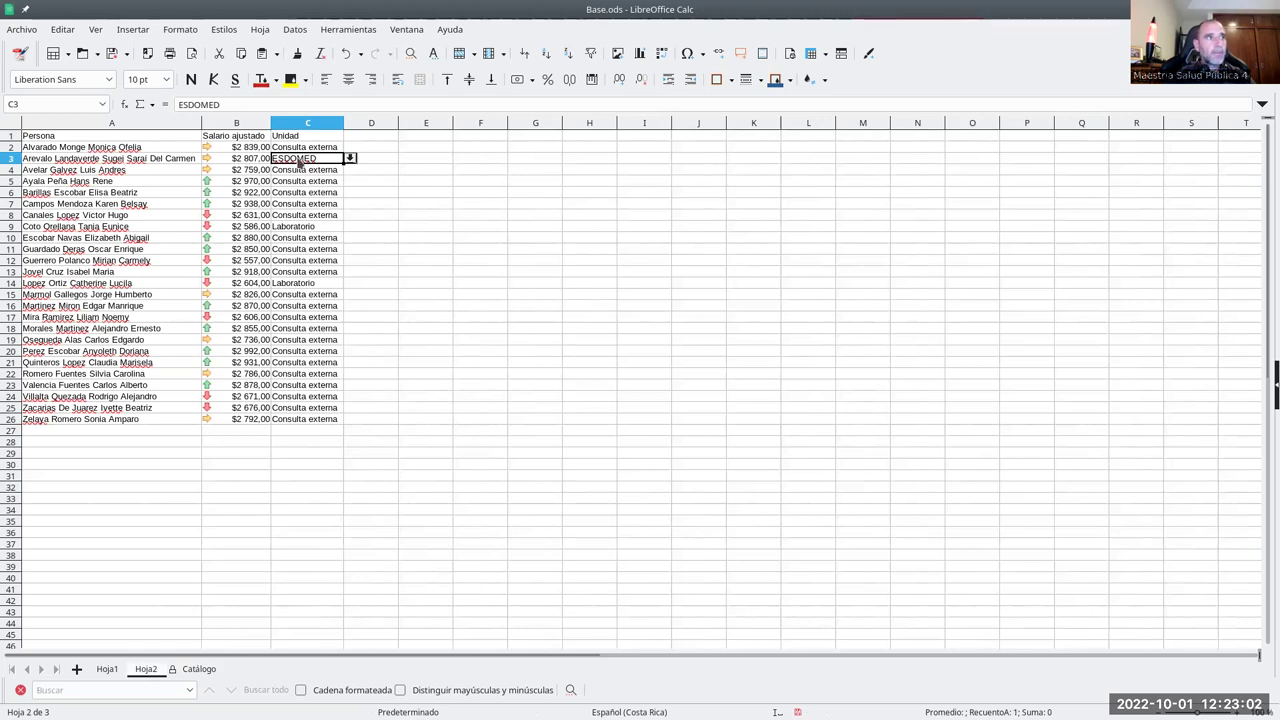
# - Enter =INDIRECTO("$Catálogo.A"&ALEATORIO.ENTRE(2;8)) in C3 to pick a random unit
pyautogui.write('=')
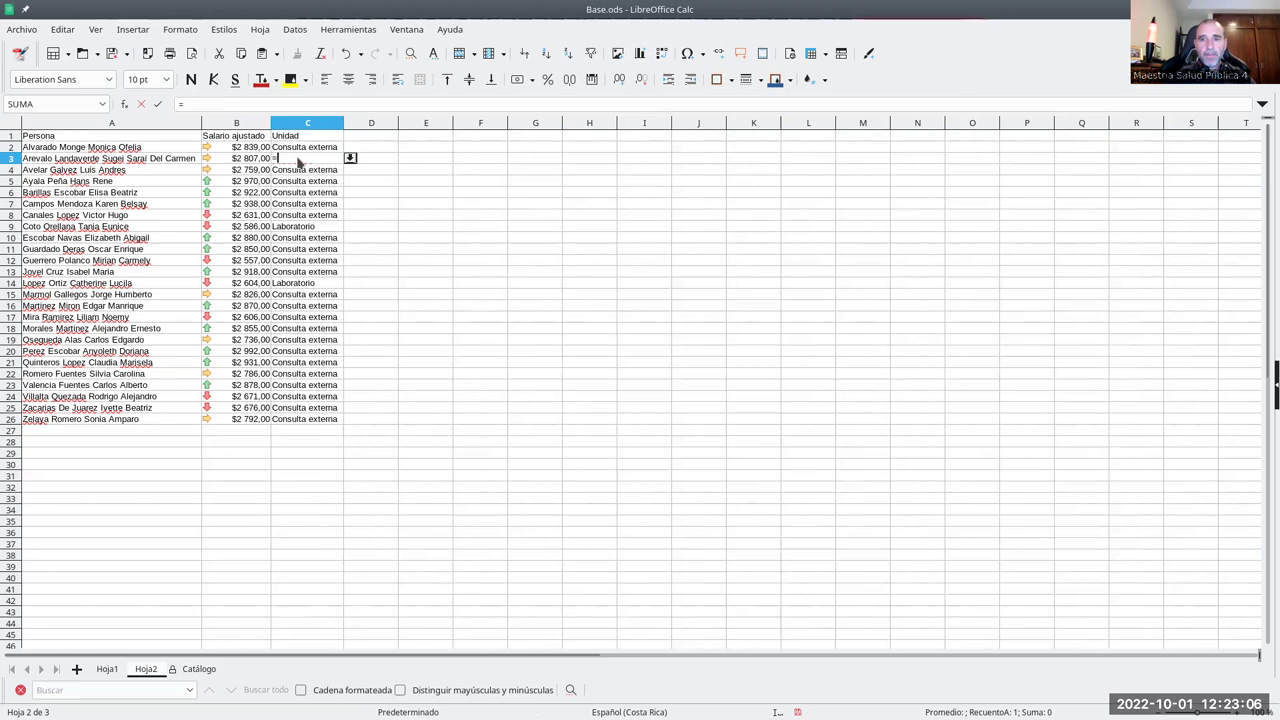
pyautogui.write('INDIRE')
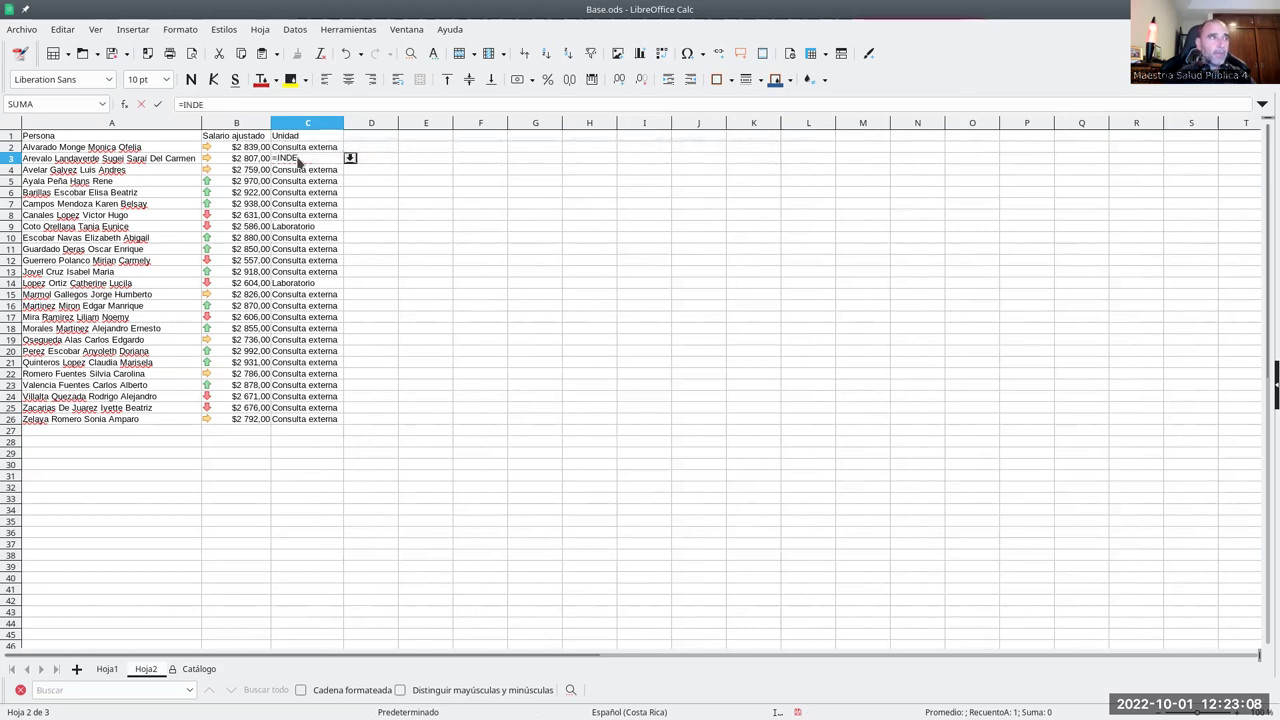
pyautogui.write('CTO')
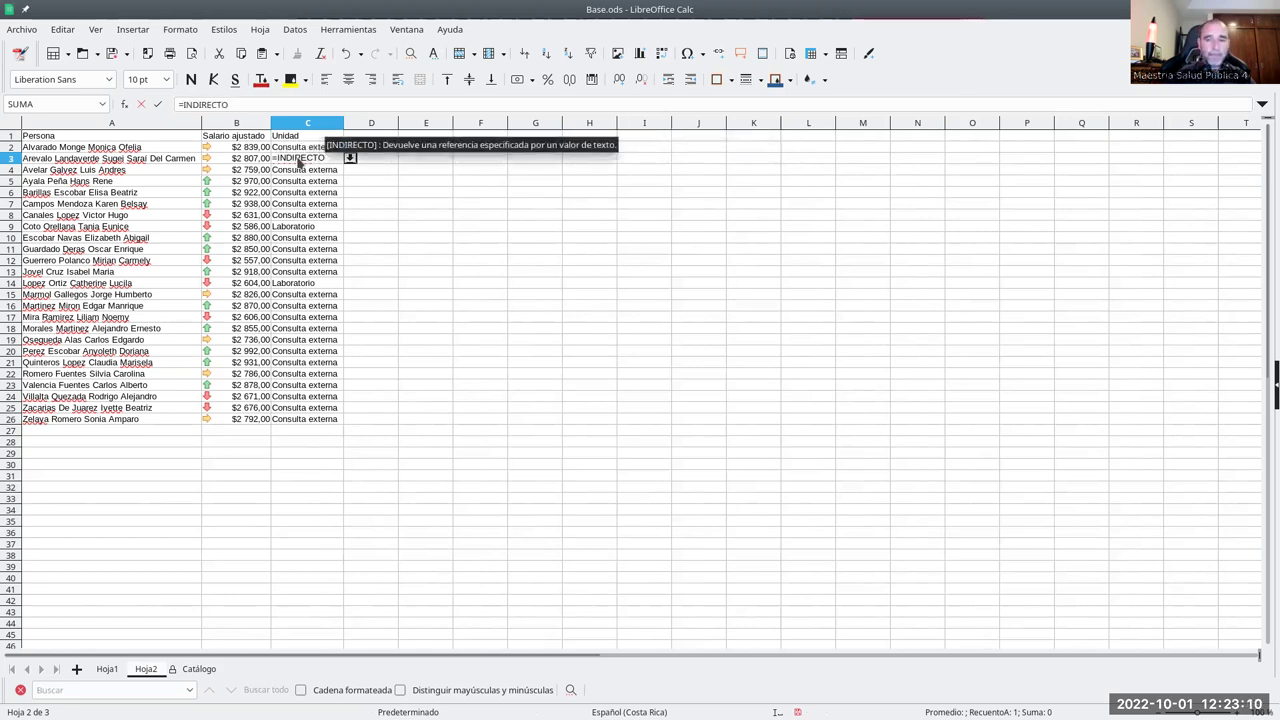
pyautogui.write('("$')
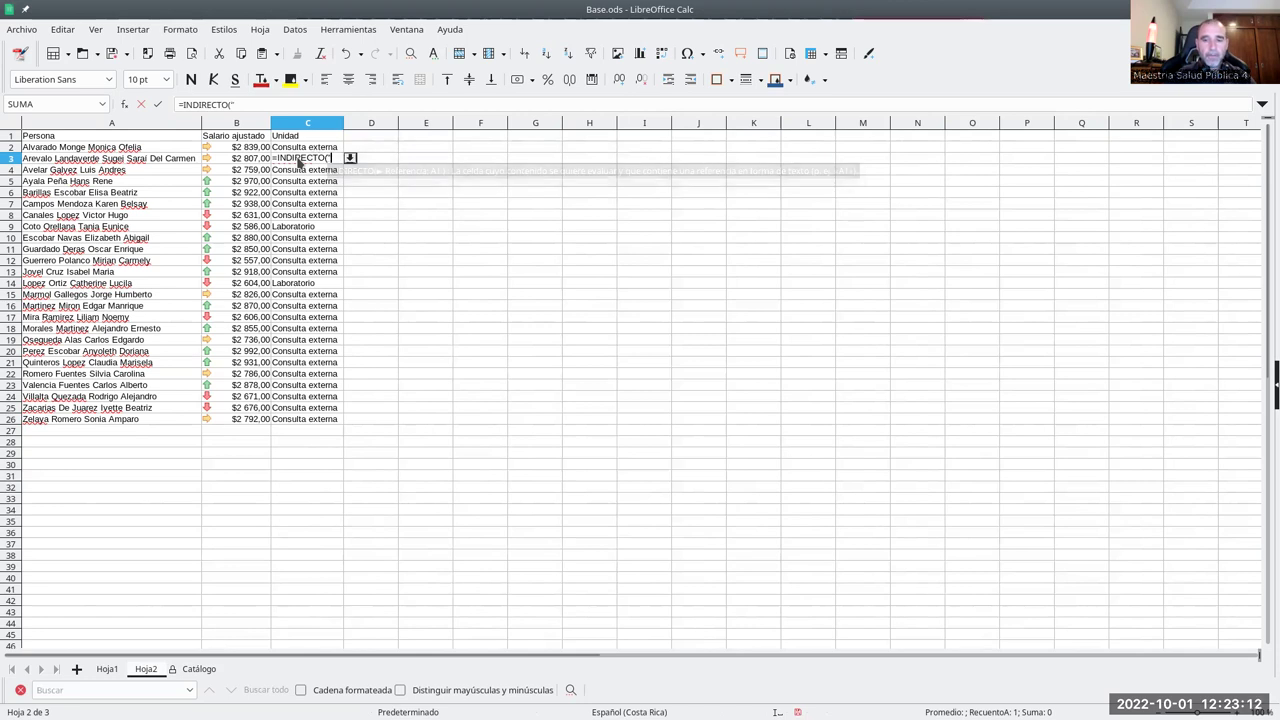
pyautogui.write('CA')
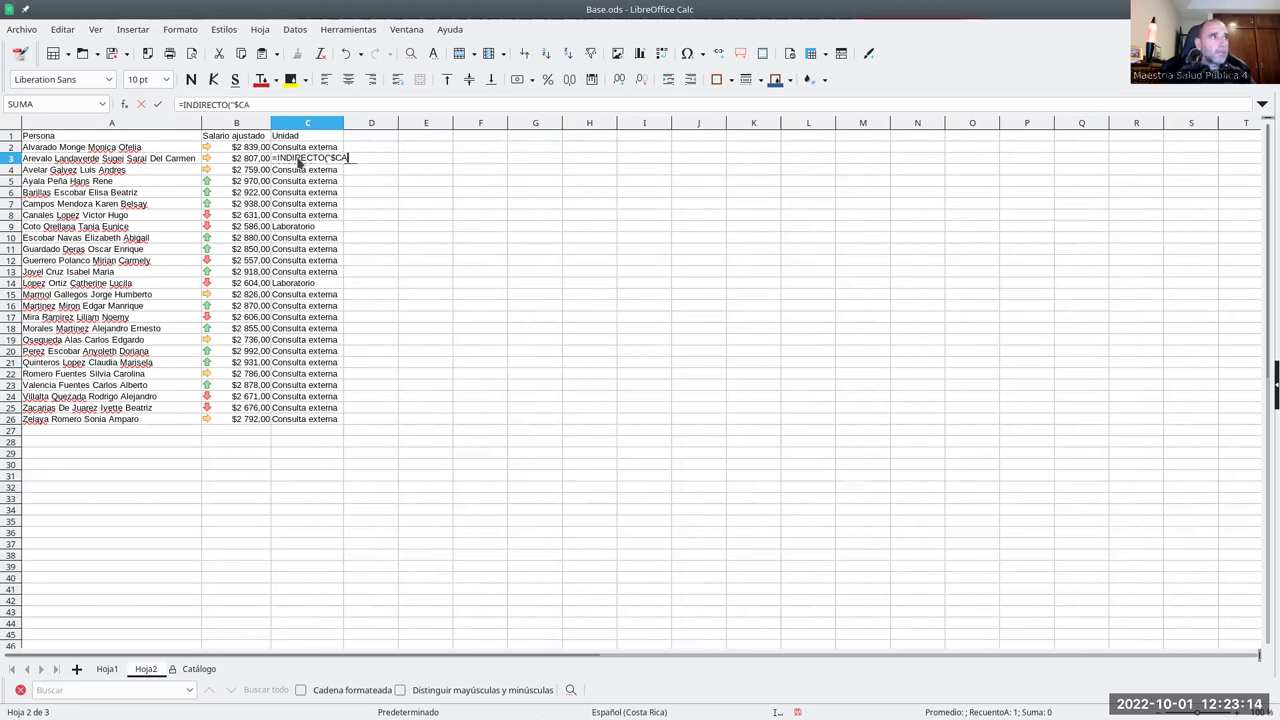
pyautogui.write('tálogo.')
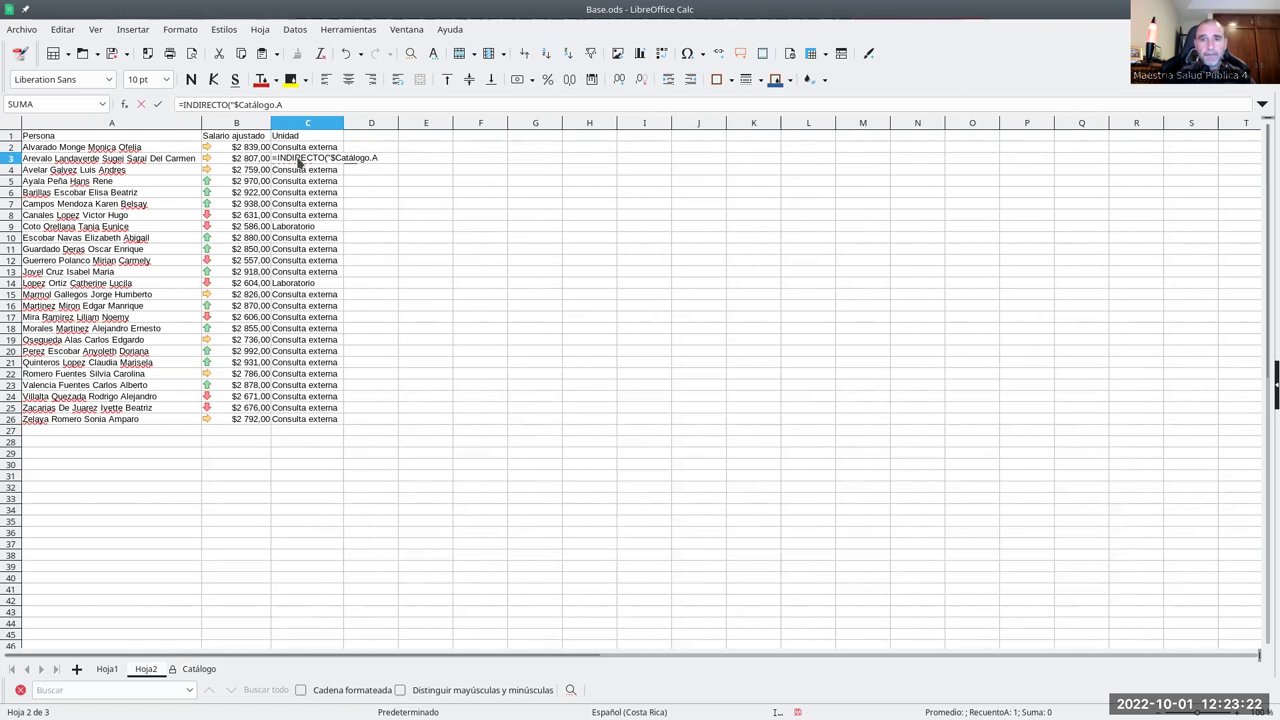
pyautogui.write('"')
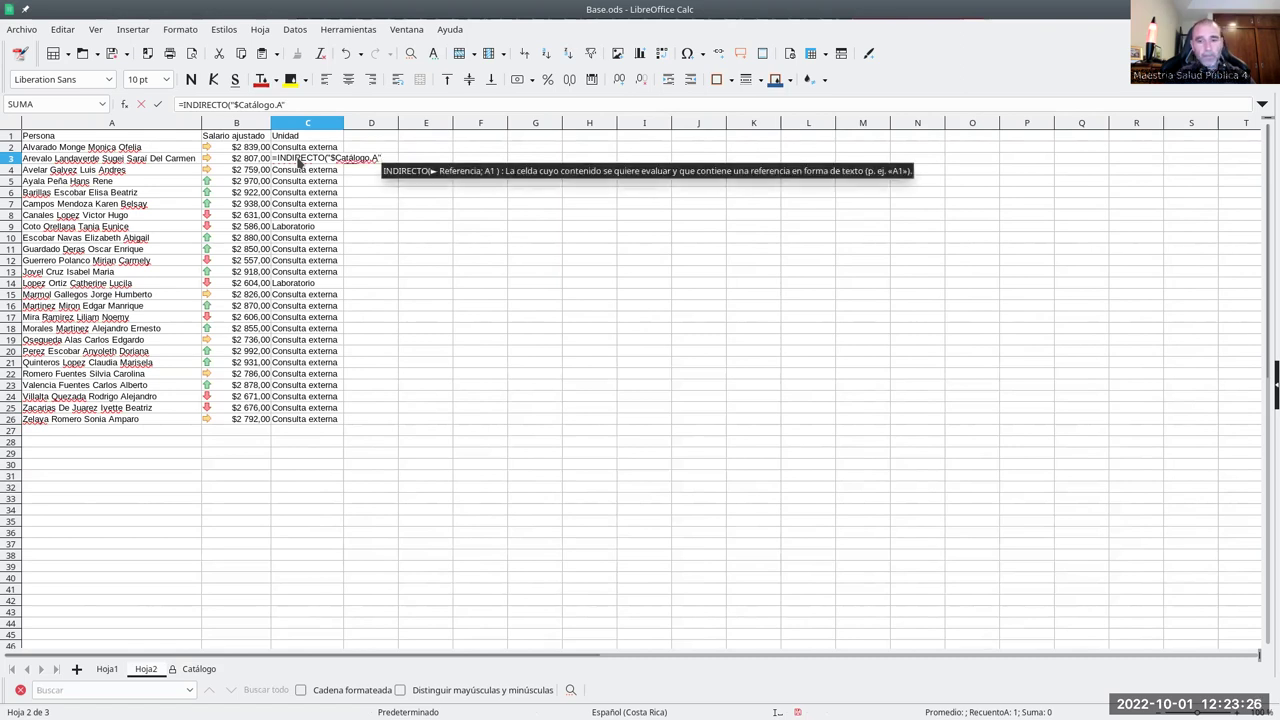
pyautogui.write('&')
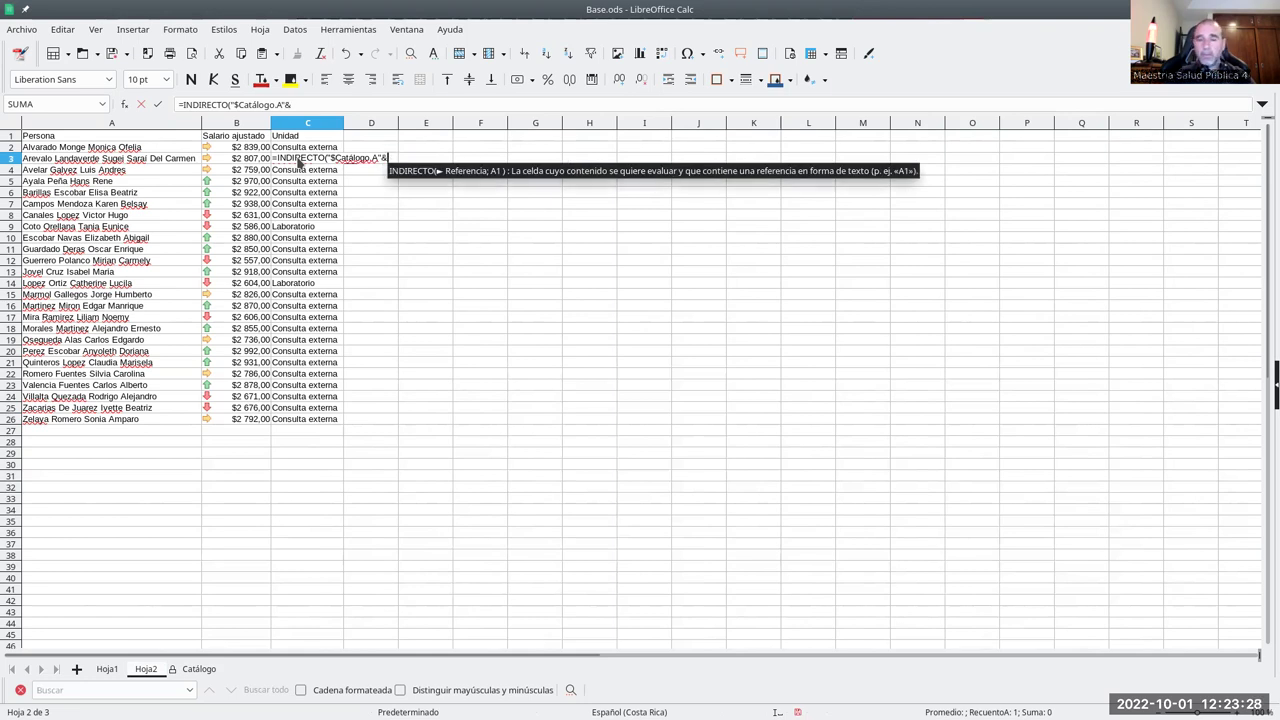
pyautogui.write('AL')
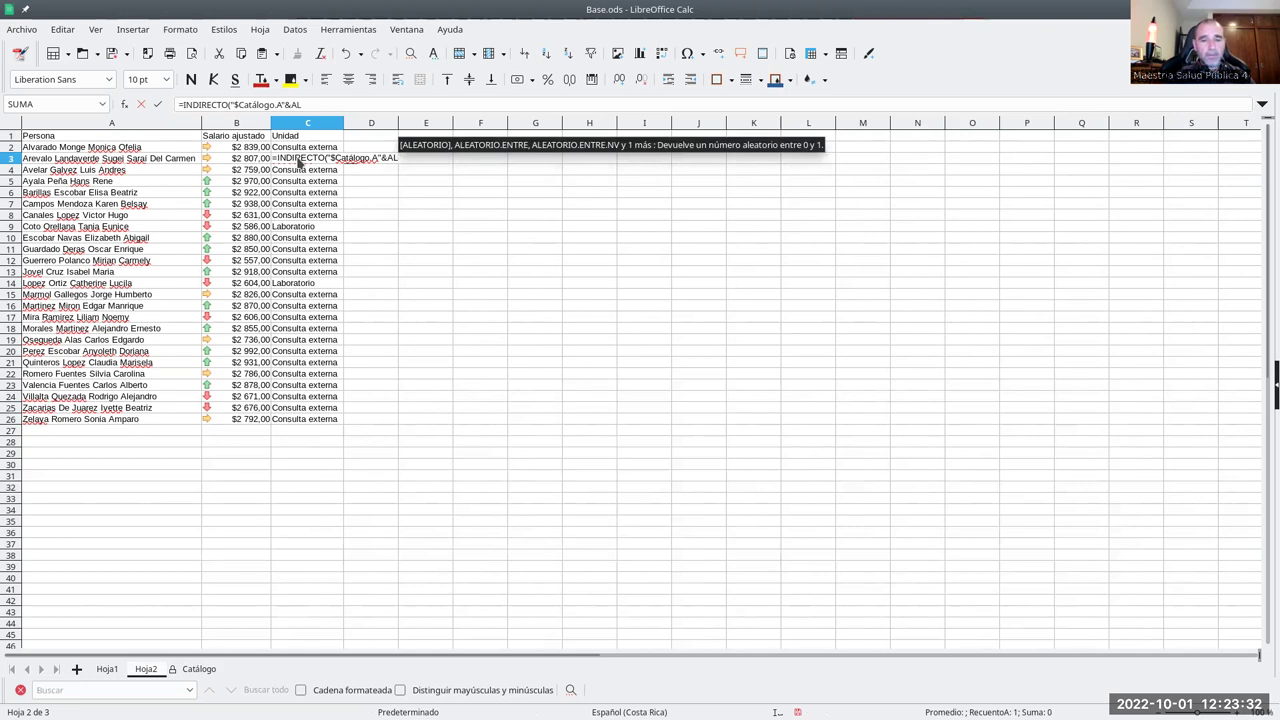
pyautogui.write('EATORIO')
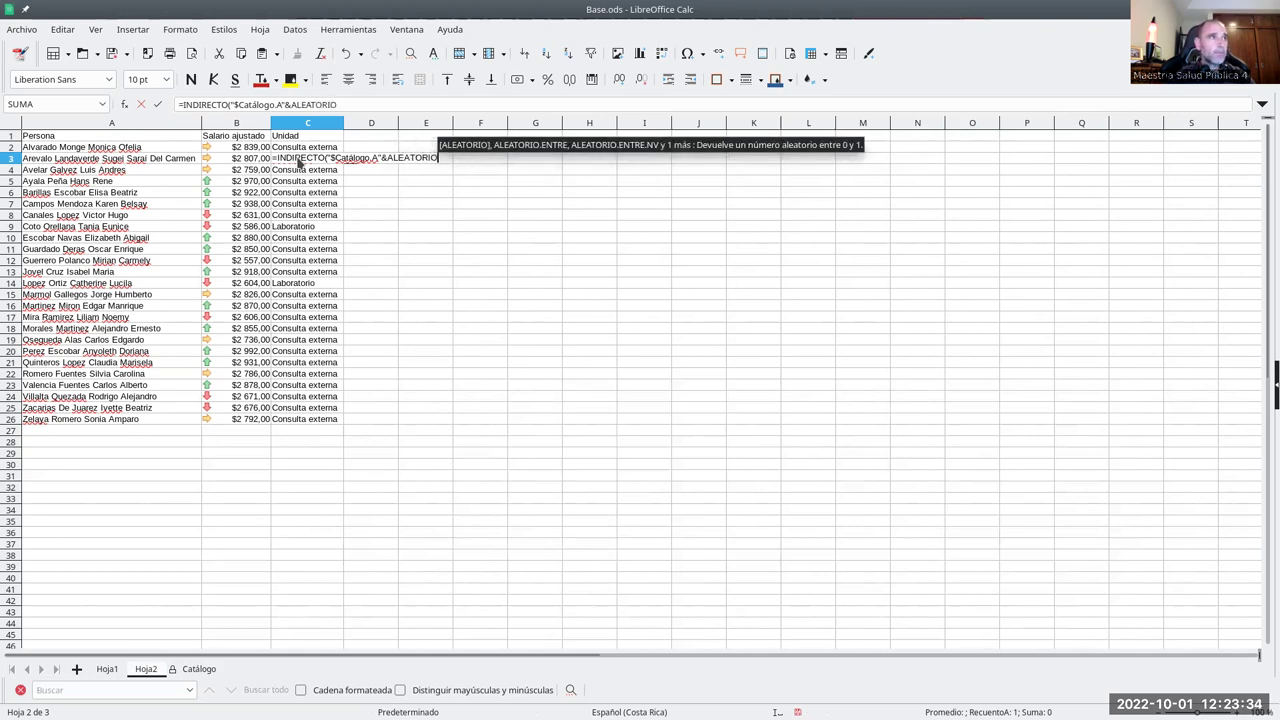
pyautogui.write('.ENTRE(')
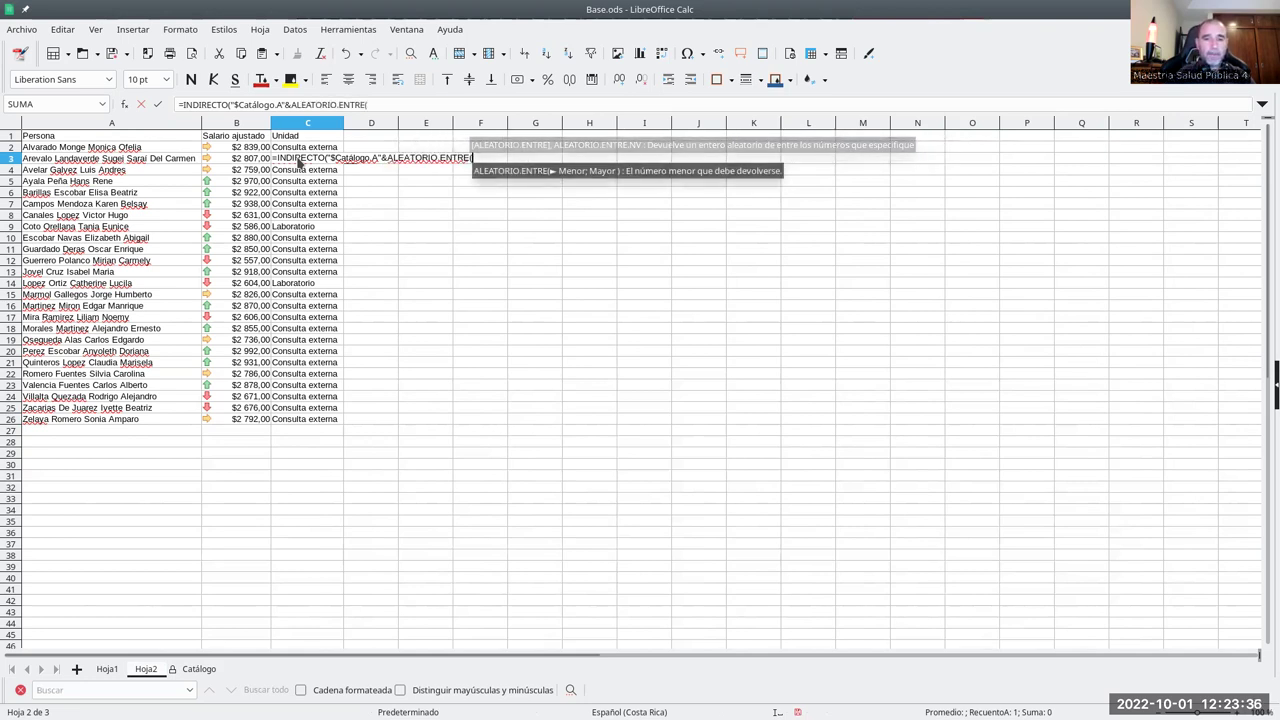
pyautogui.write('2')
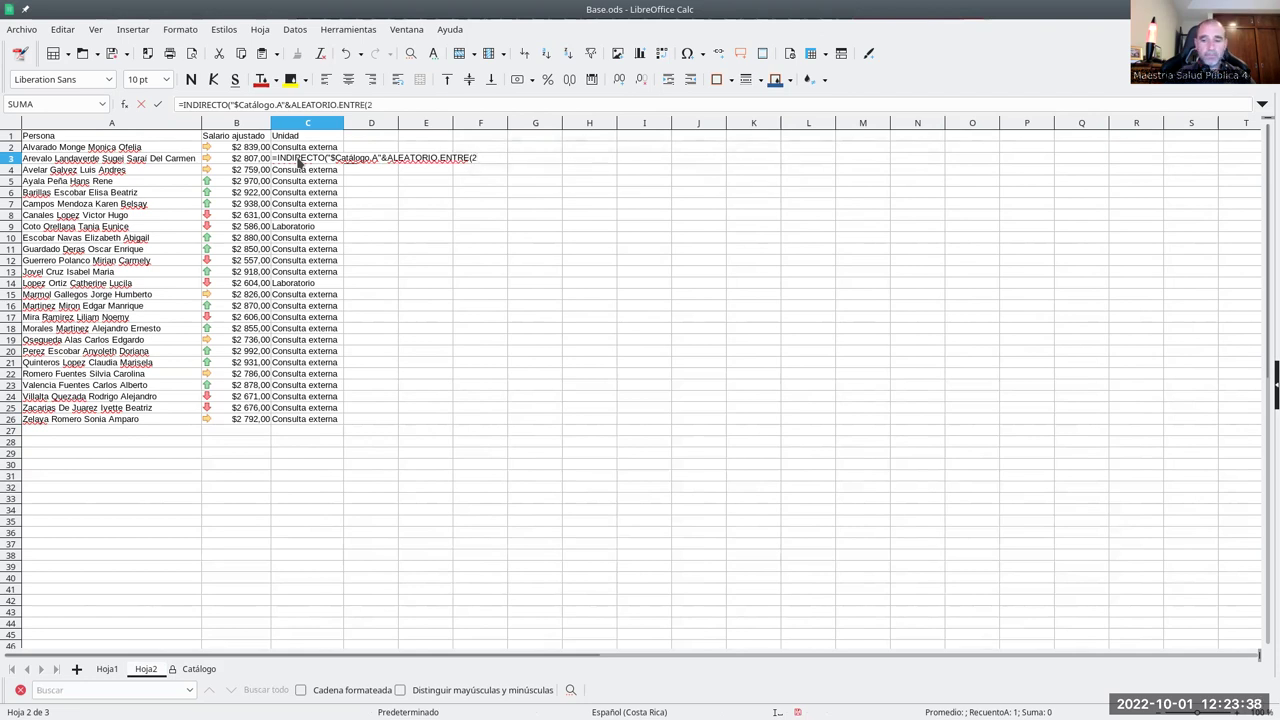
pyautogui.write(';8')
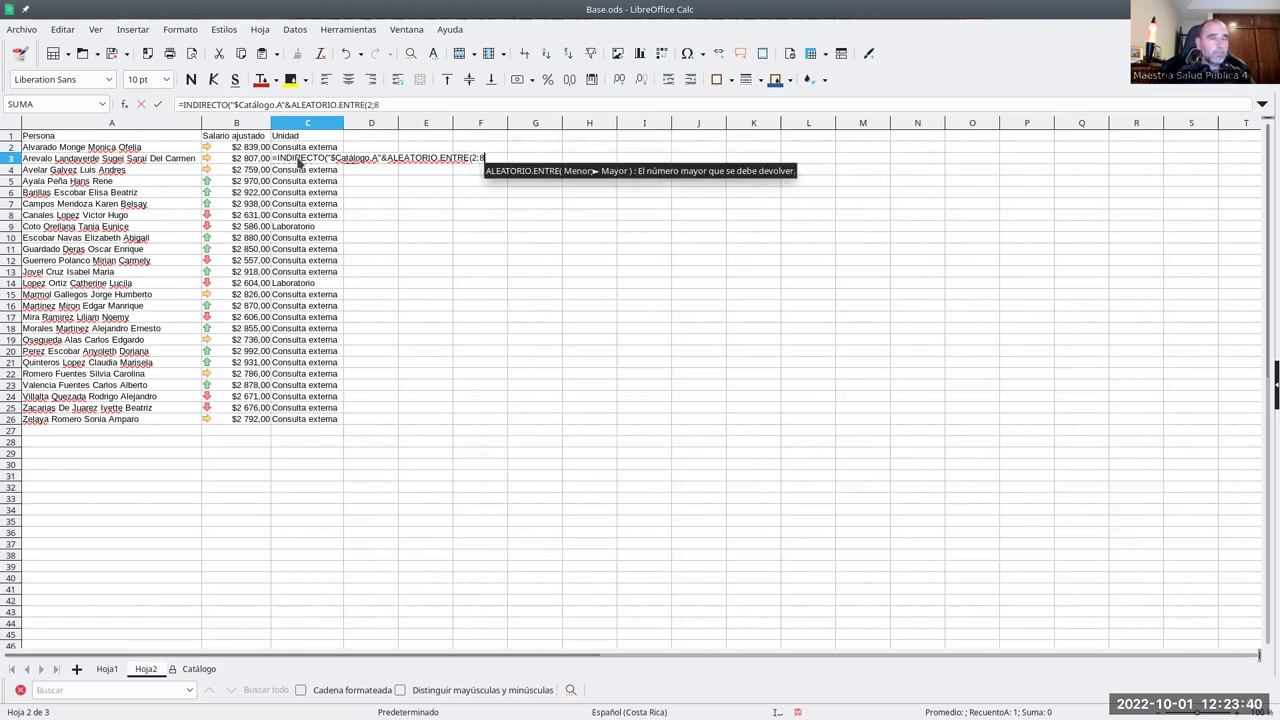
pyautogui.write(')')
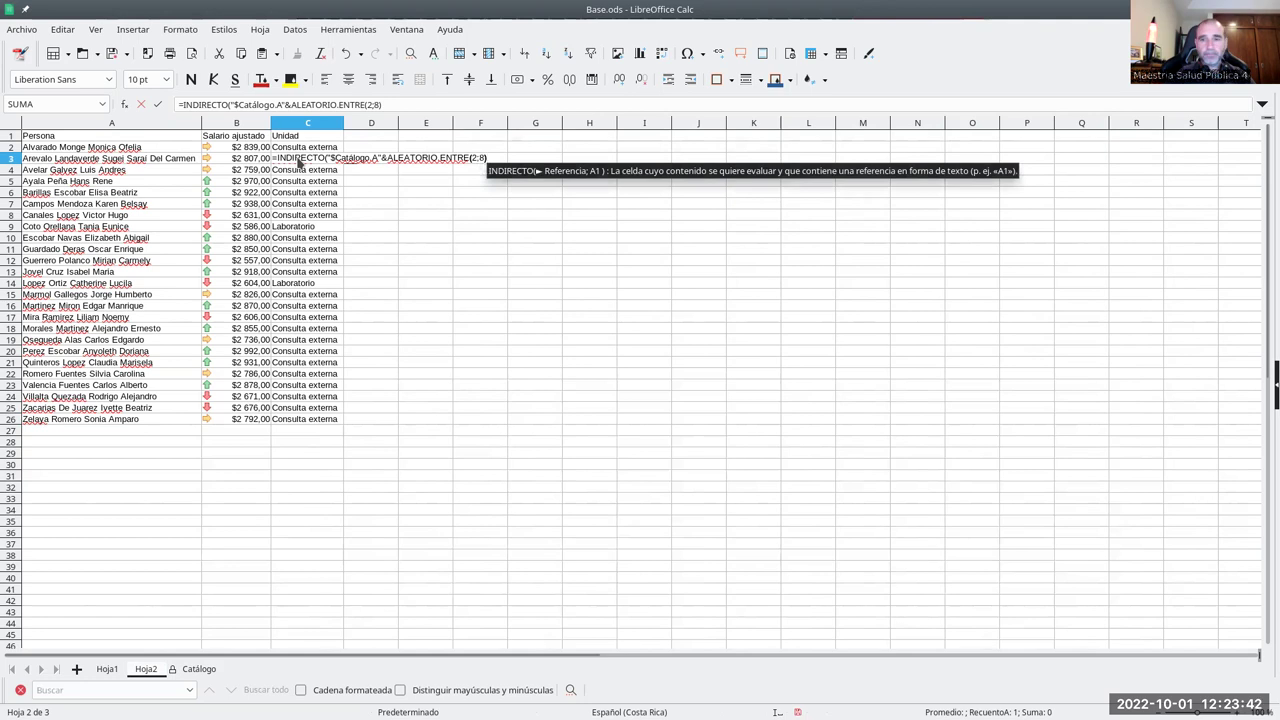
pyautogui.write(')')
# - Commit the C3 formula, dismiss the invalid-value warning, and select Unidad cells C2:C26
pyautogui.press('Return')
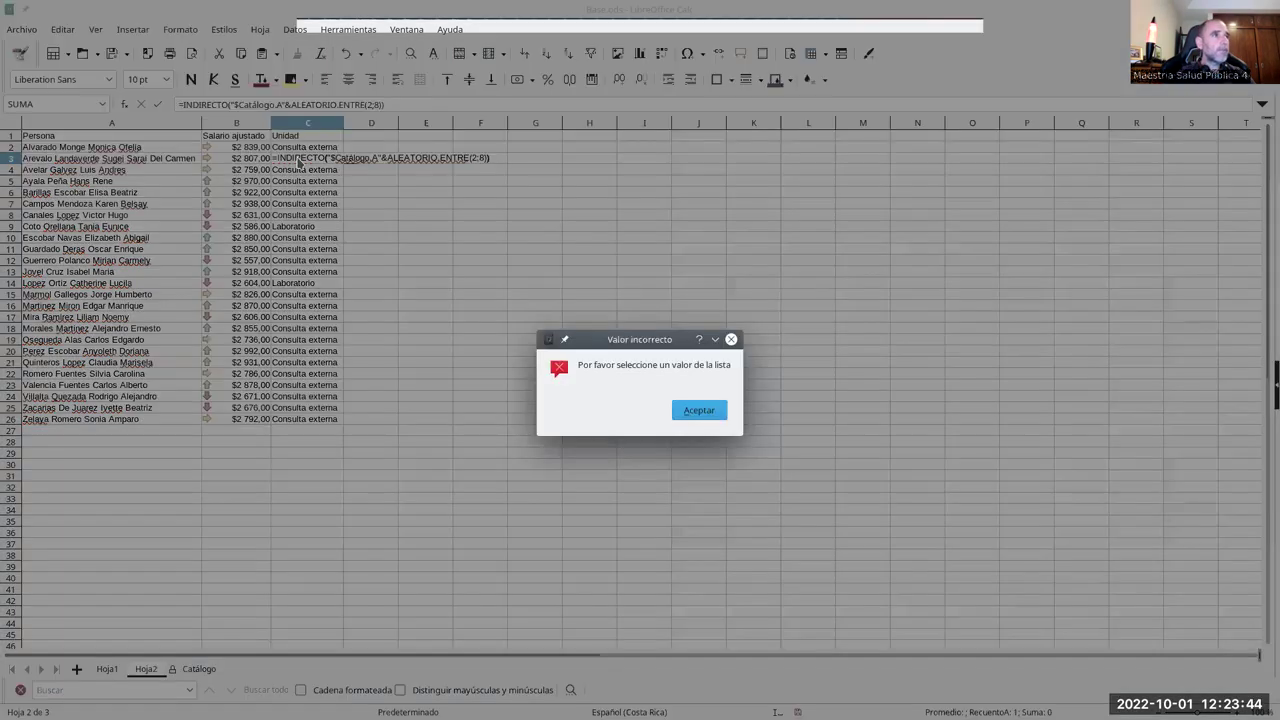
pyautogui.click(699, 410)
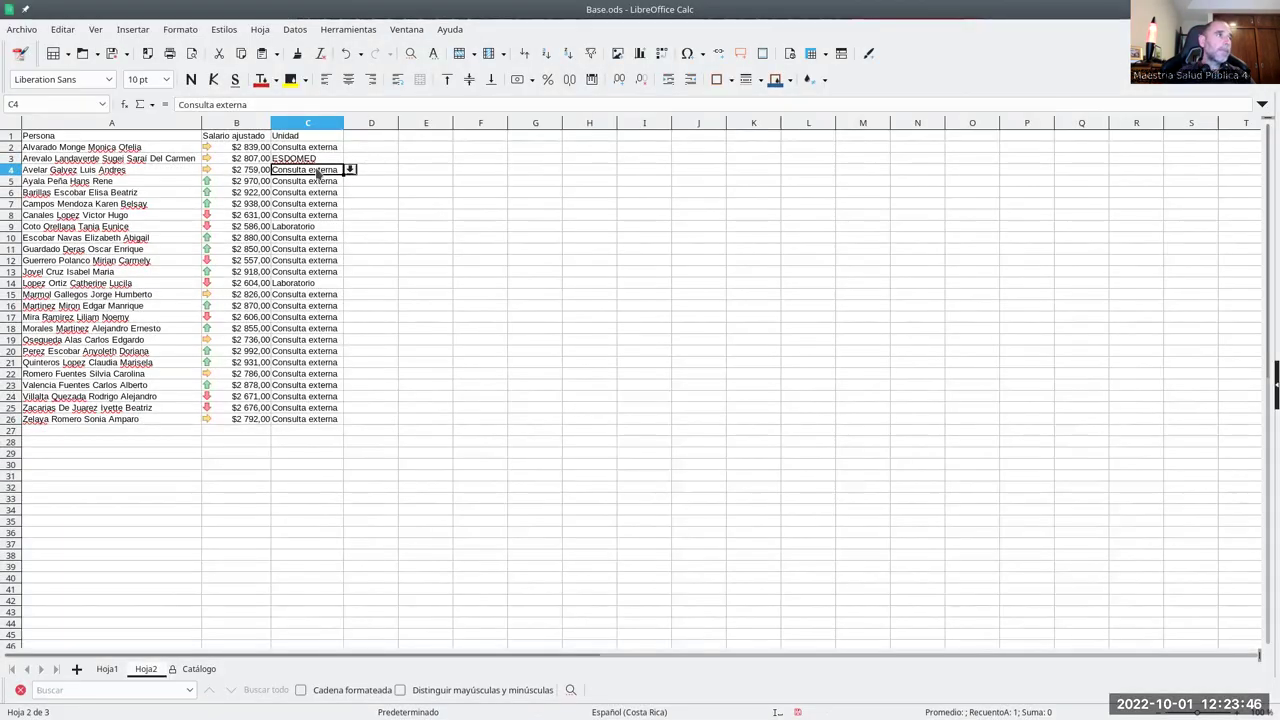
pyautogui.moveTo(316, 163); pyautogui.dragTo(325, 410)
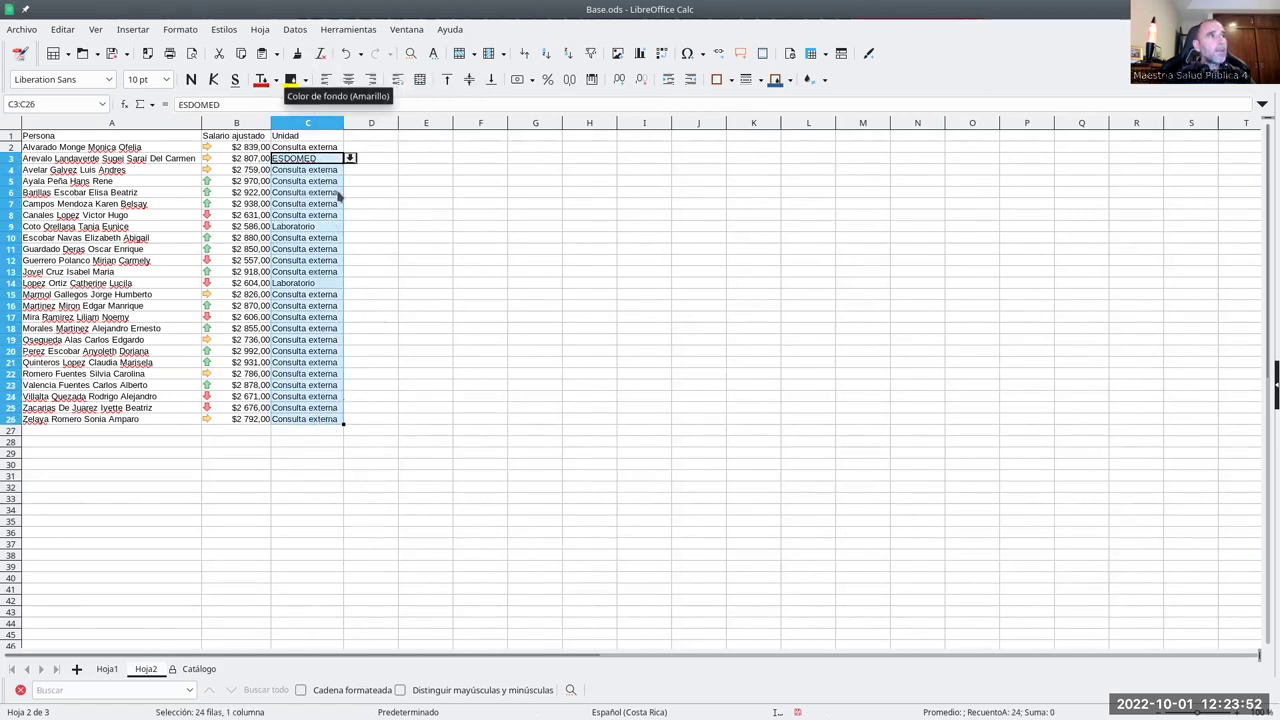
pyautogui.moveTo(294, 147); pyautogui.dragTo(314, 421)
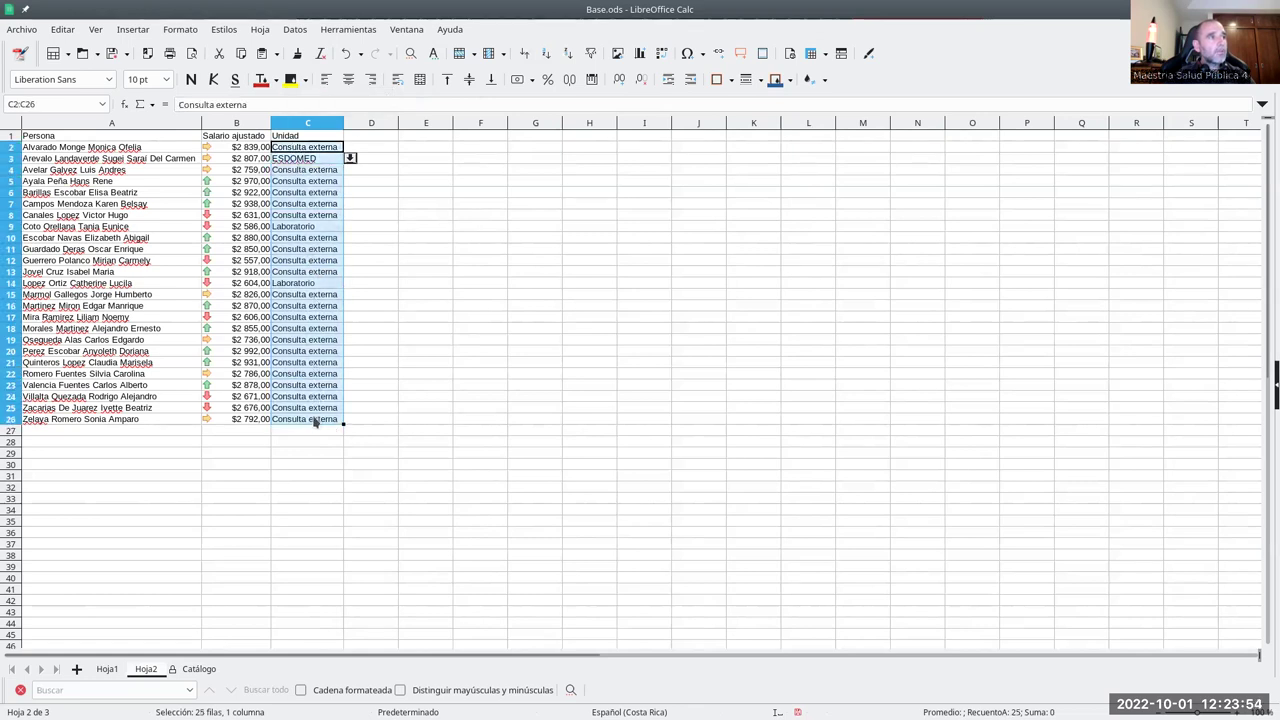
# - Change the validity rule of C2:C26 to allow Todos los valores
pyautogui.click(295, 30)
pyautogui.click(330, 240)
pyautogui.click(636, 278)
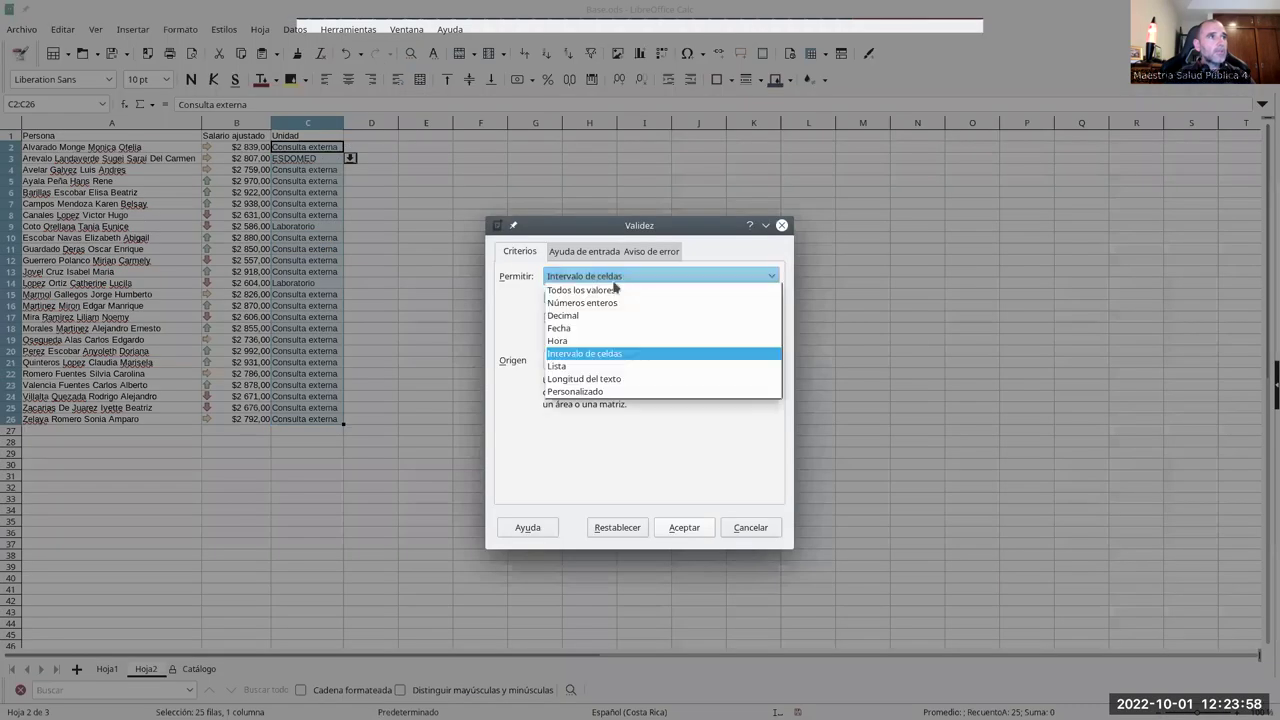
pyautogui.click(562, 291)
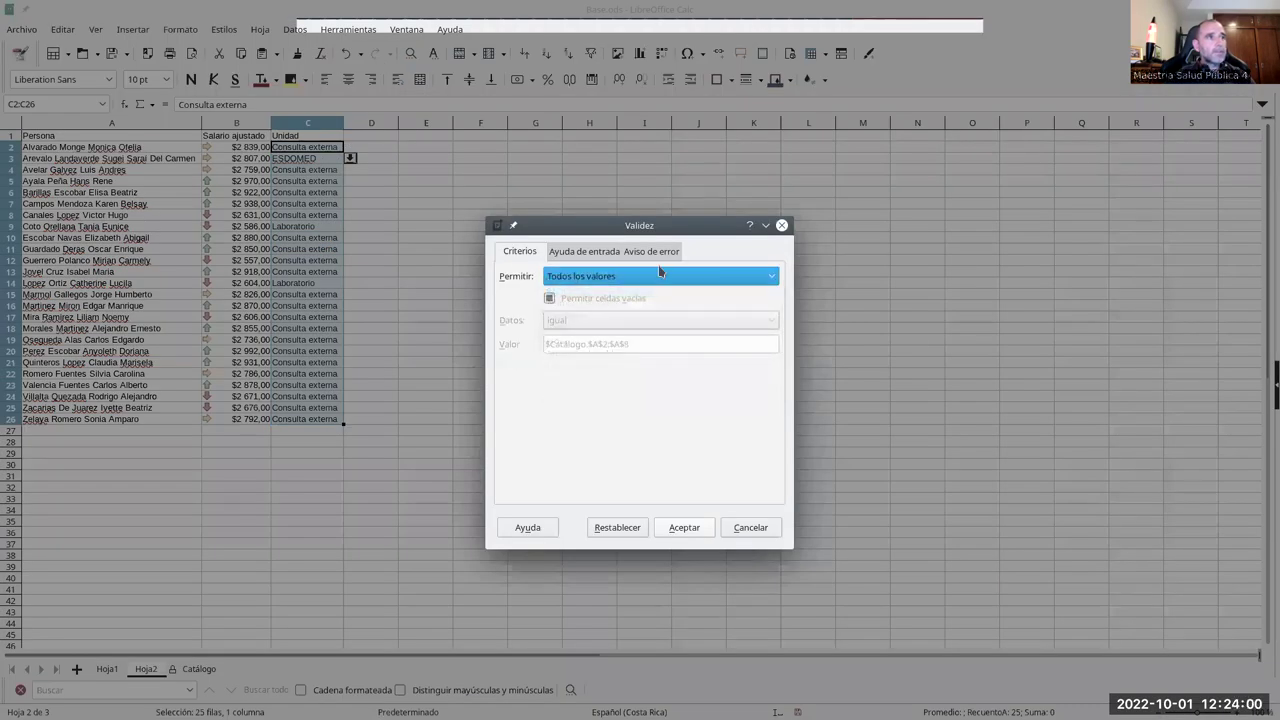
pyautogui.click(676, 533)
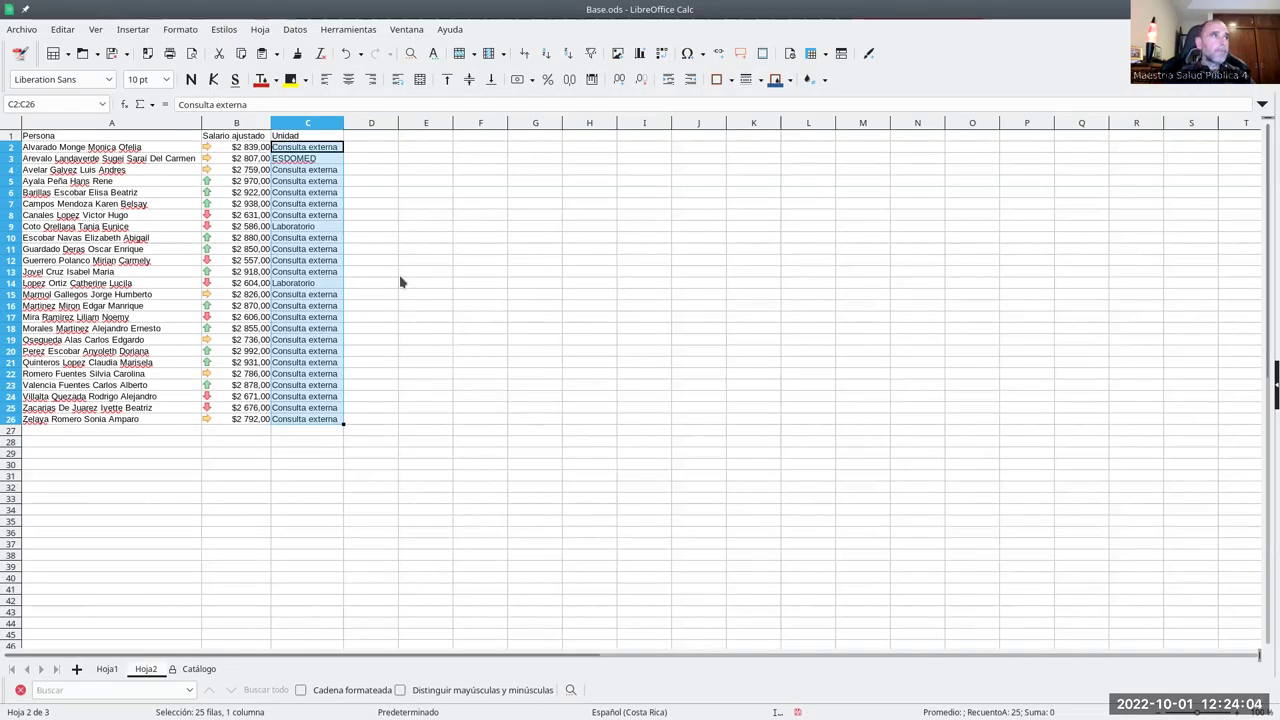
# - Clear C2:C26 and enter =INDIRECTO("$Catálogo.A"&ALEATORIO.ENTRE(2;8)) in C2
pyautogui.press('BackSpace')
pyautogui.click(652, 456)
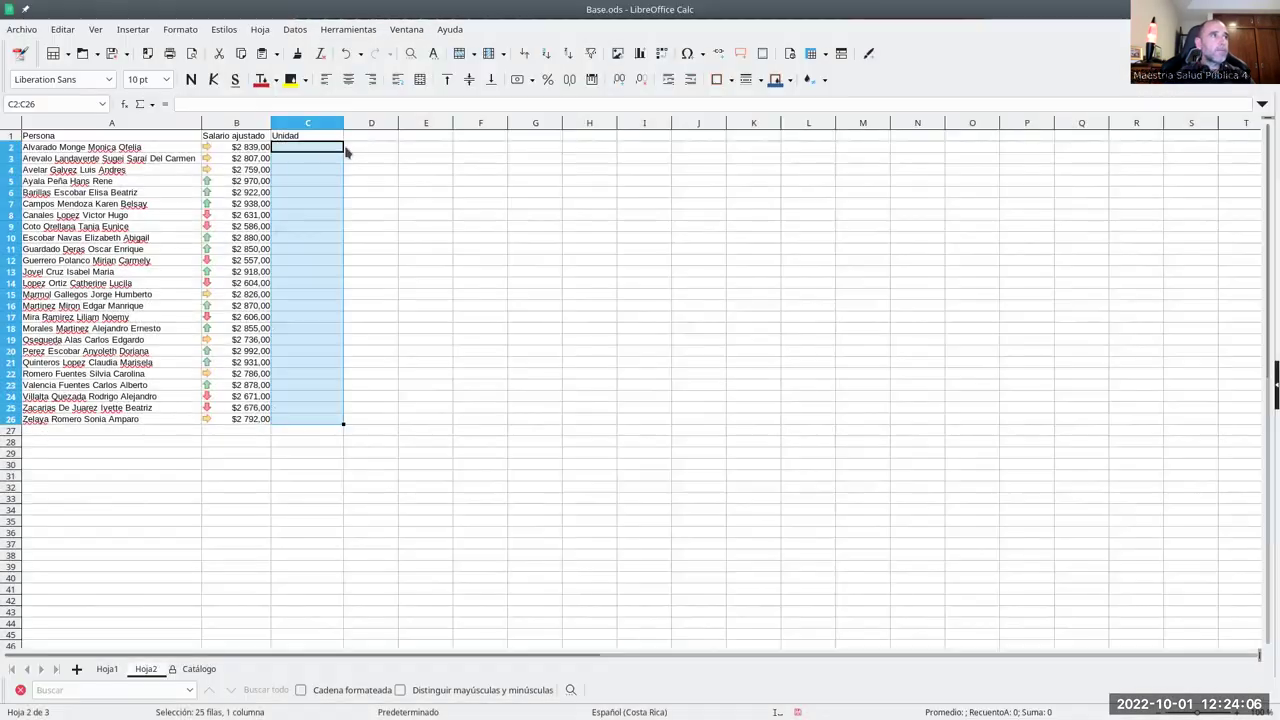
pyautogui.click(329, 155)
pyautogui.write('=IND')
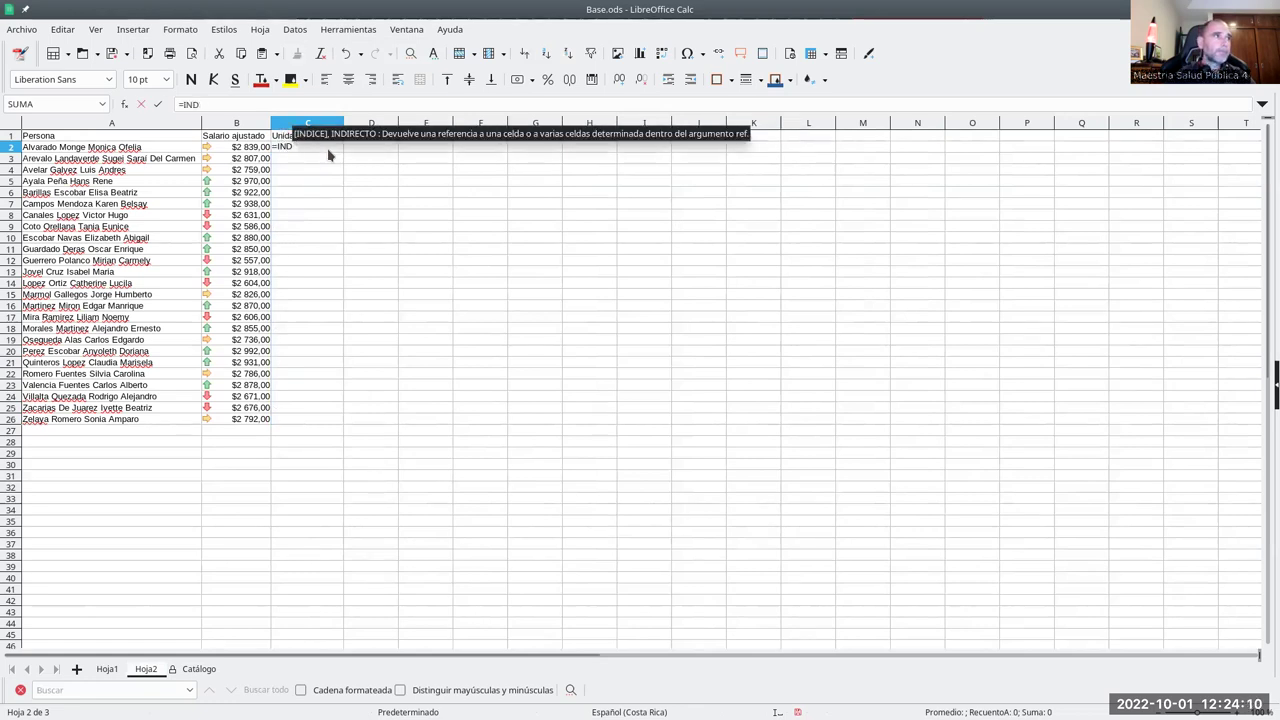
pyautogui.write('I')
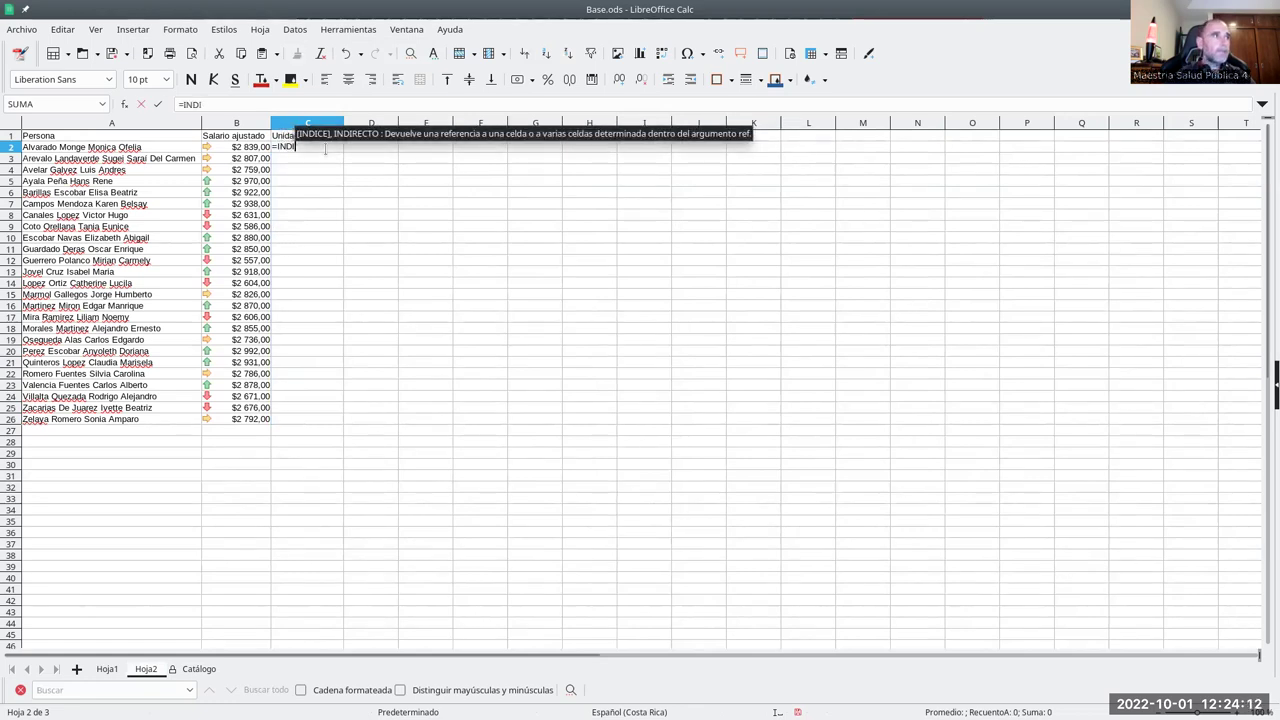
pyautogui.write('REC')
pyautogui.press('Return')
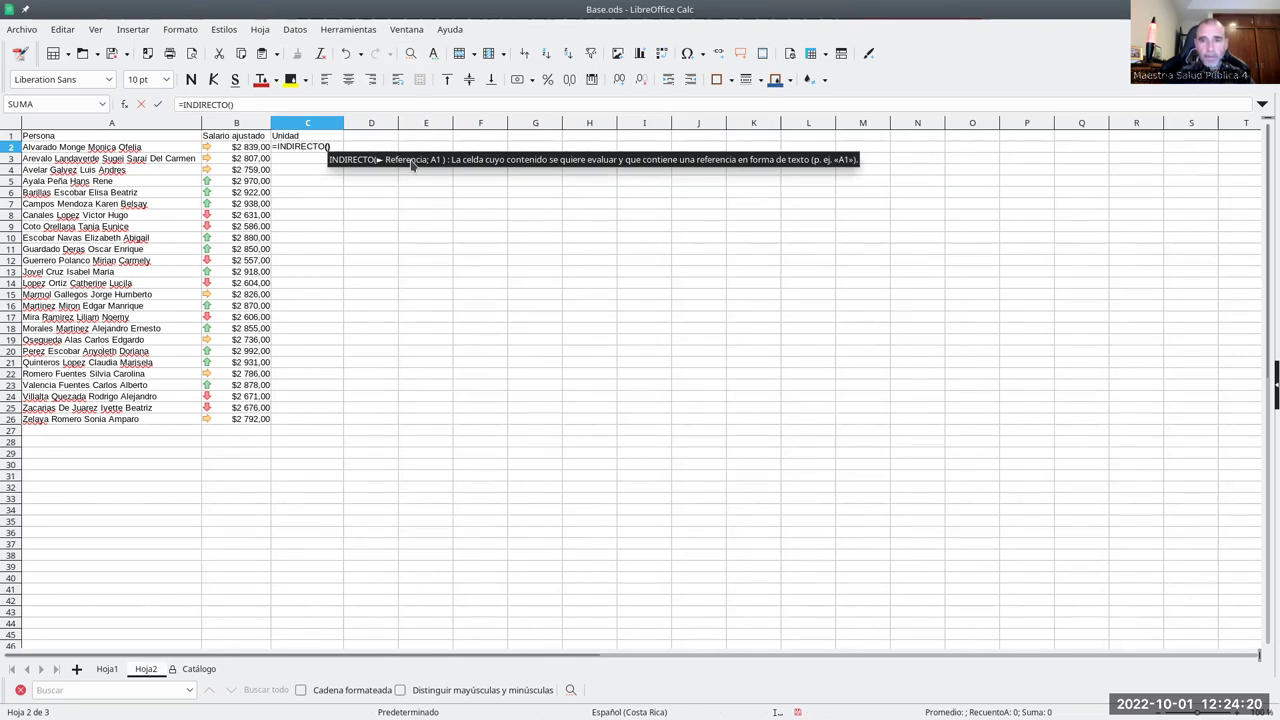
pyautogui.write('"')
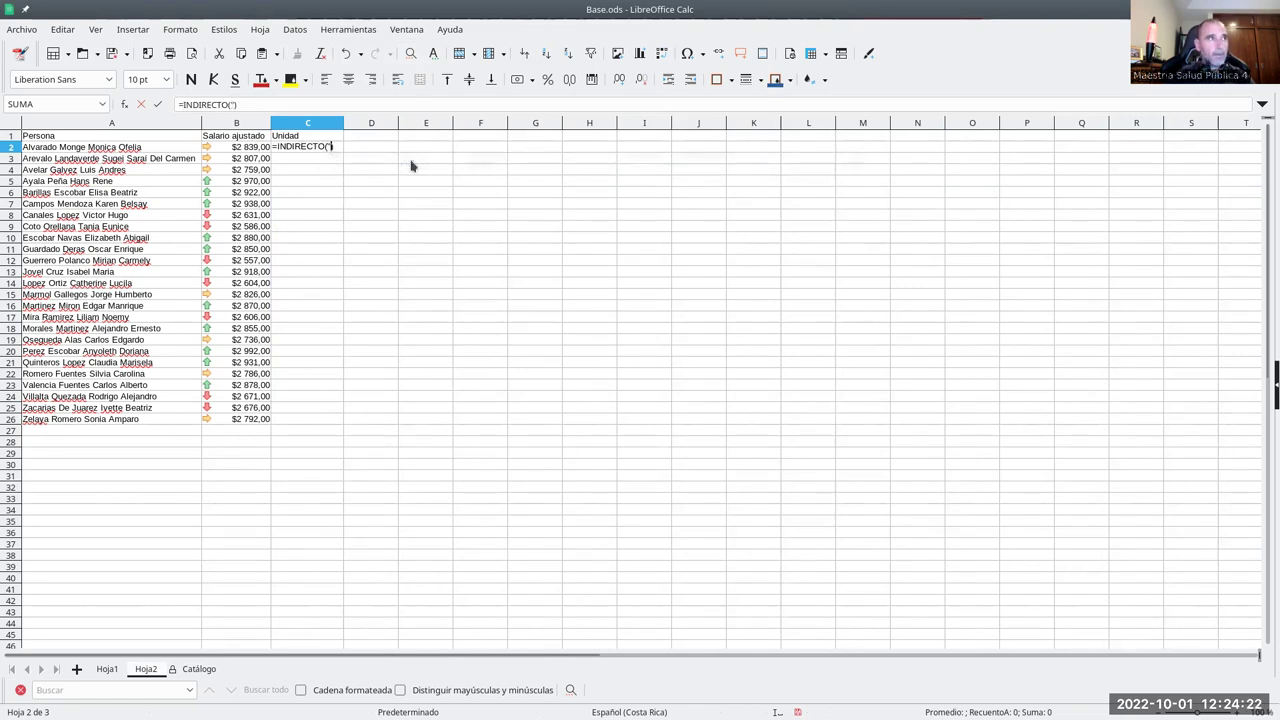
pyautogui.write('$Catálogo')
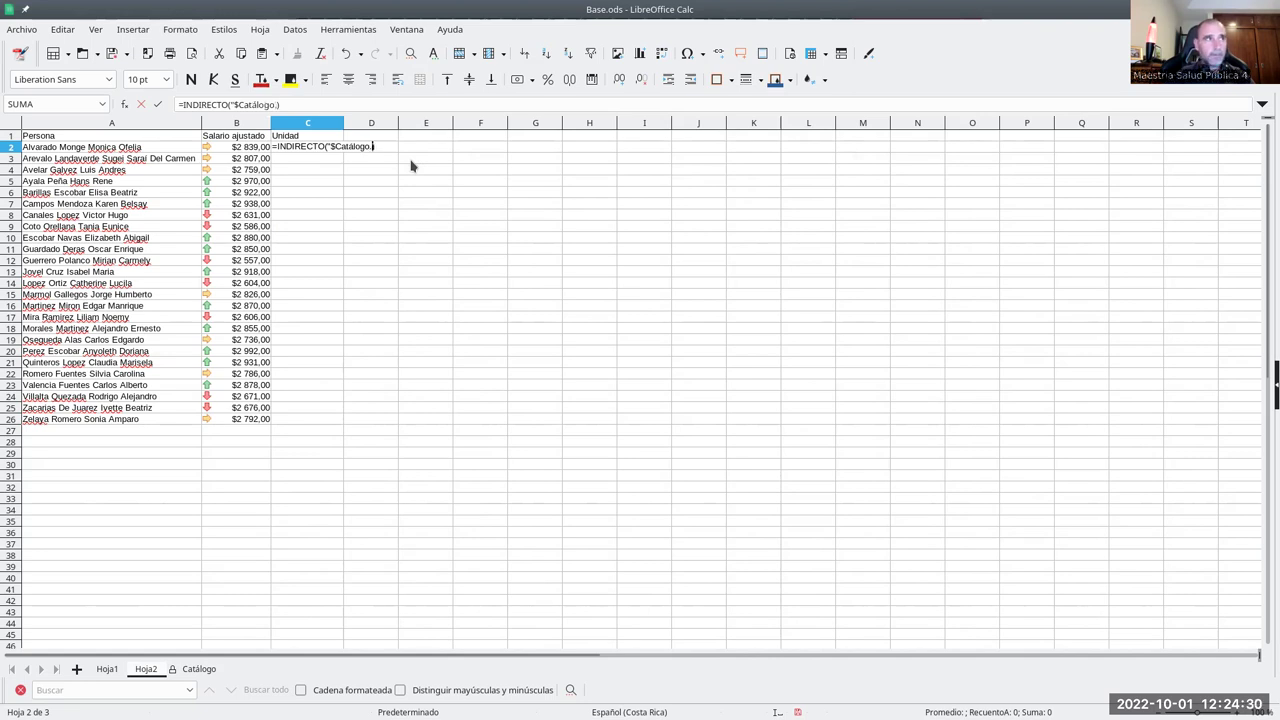
pyautogui.write('.A"')
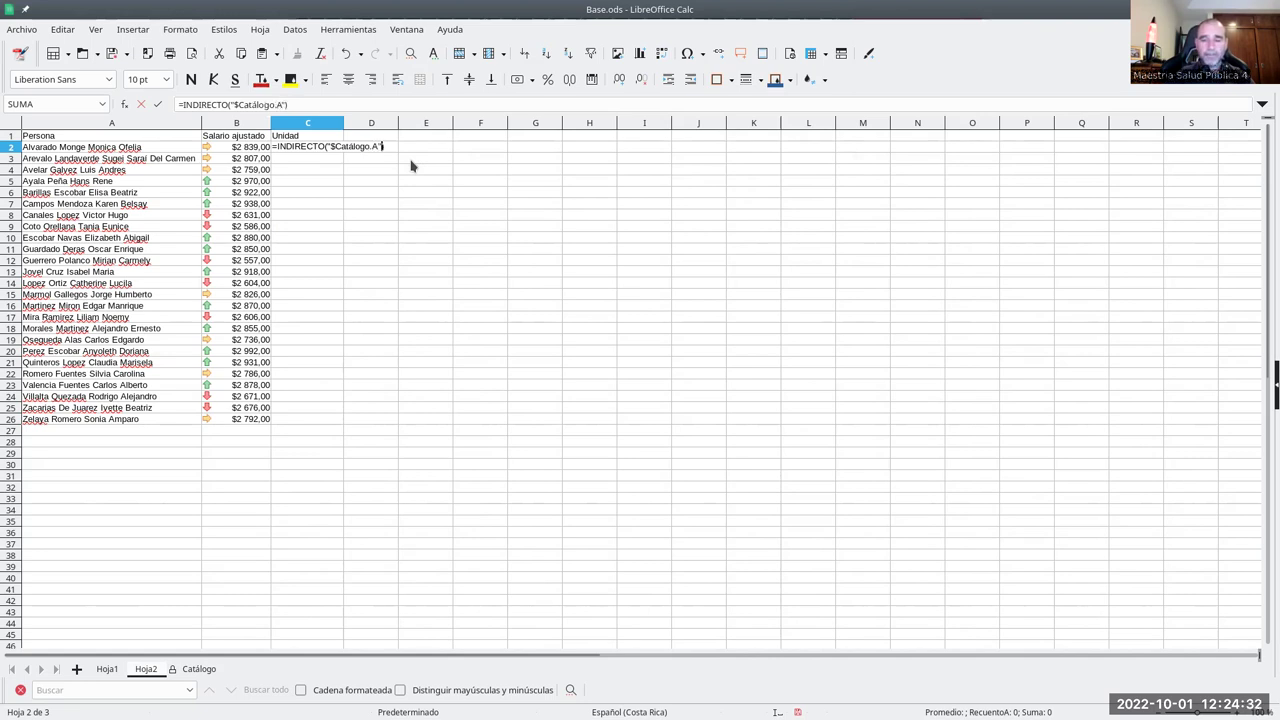
pyautogui.write('&')
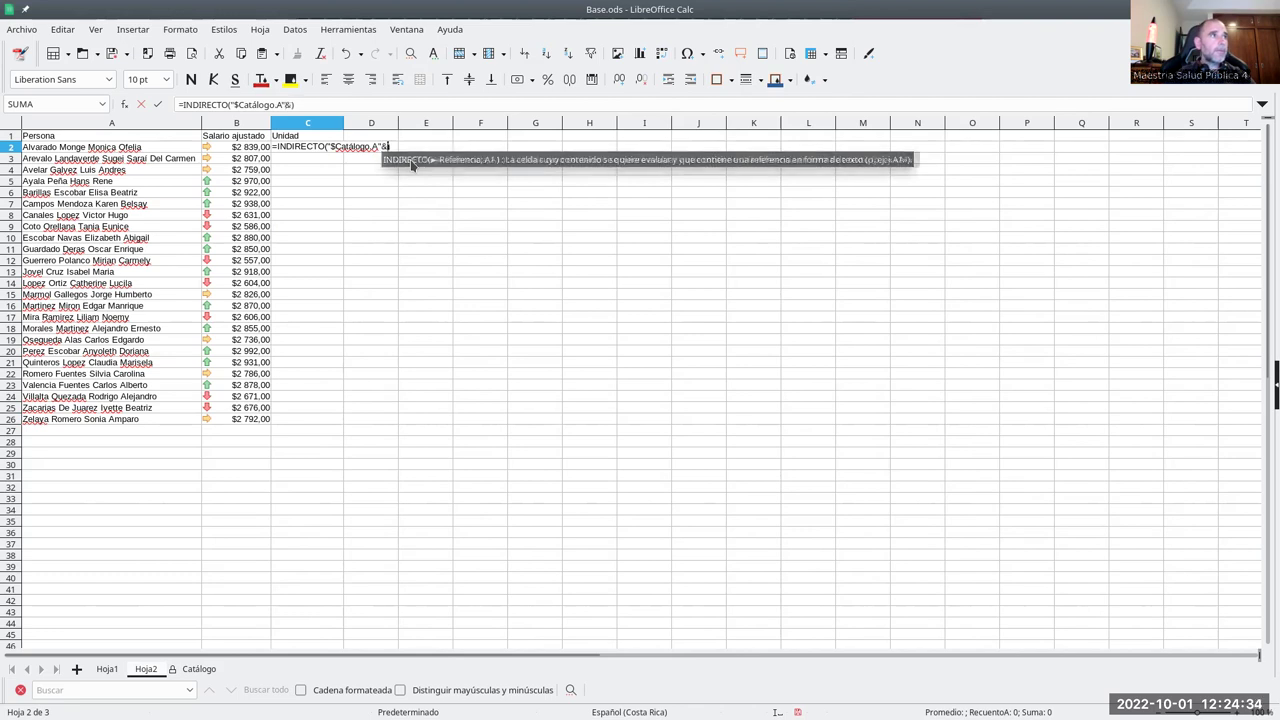
pyautogui.write('ALE')
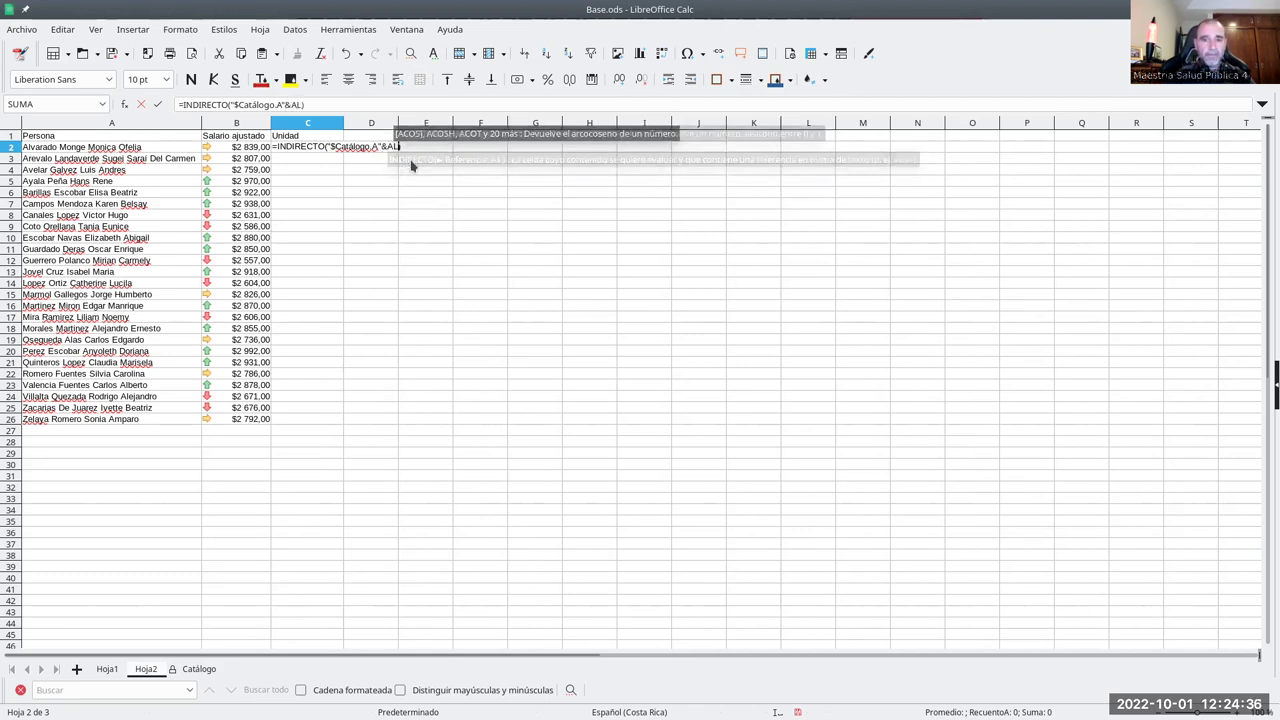
pyautogui.write('ATORIO.ENTE')
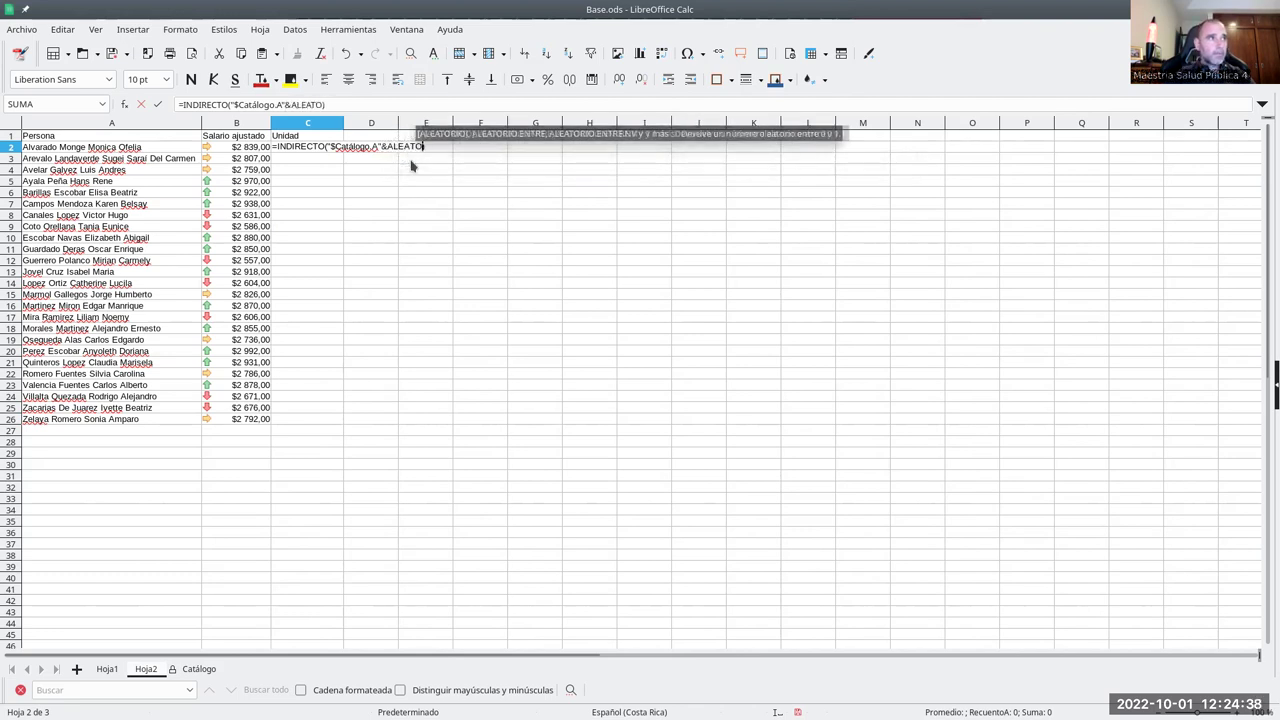
pyautogui.press('Return')
pyautogui.write('2')
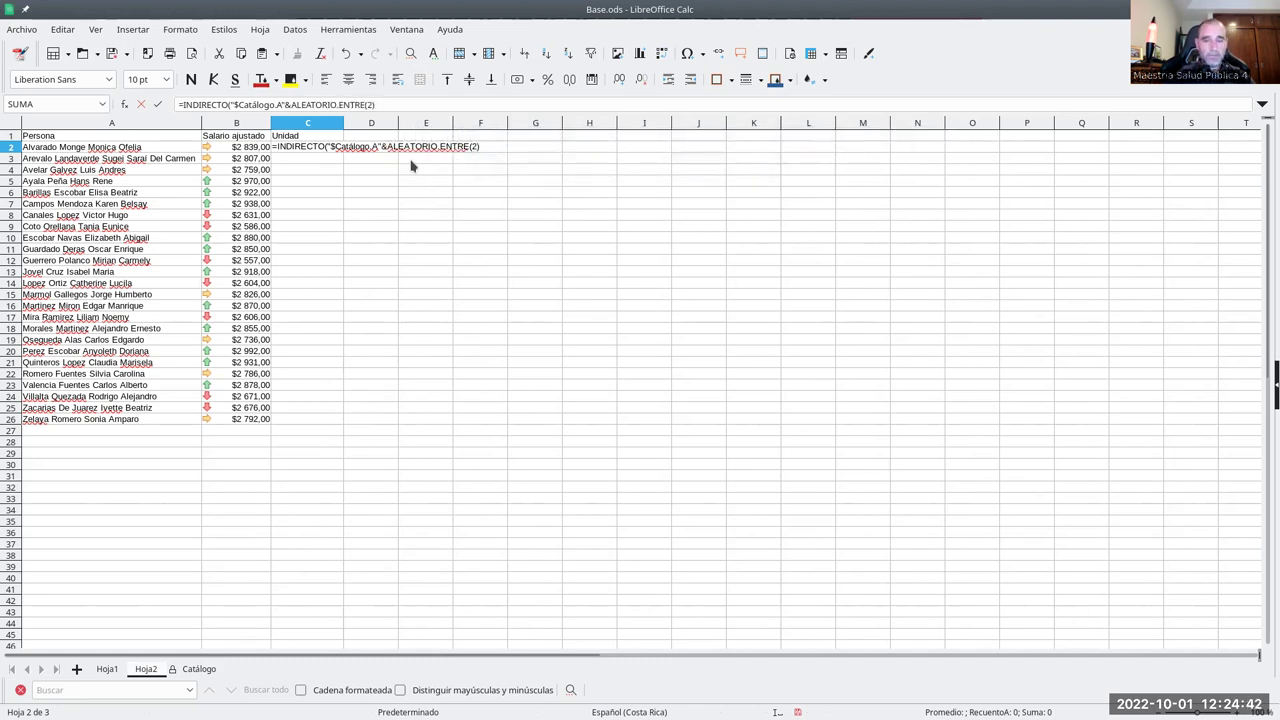
pyautogui.write(';8)')
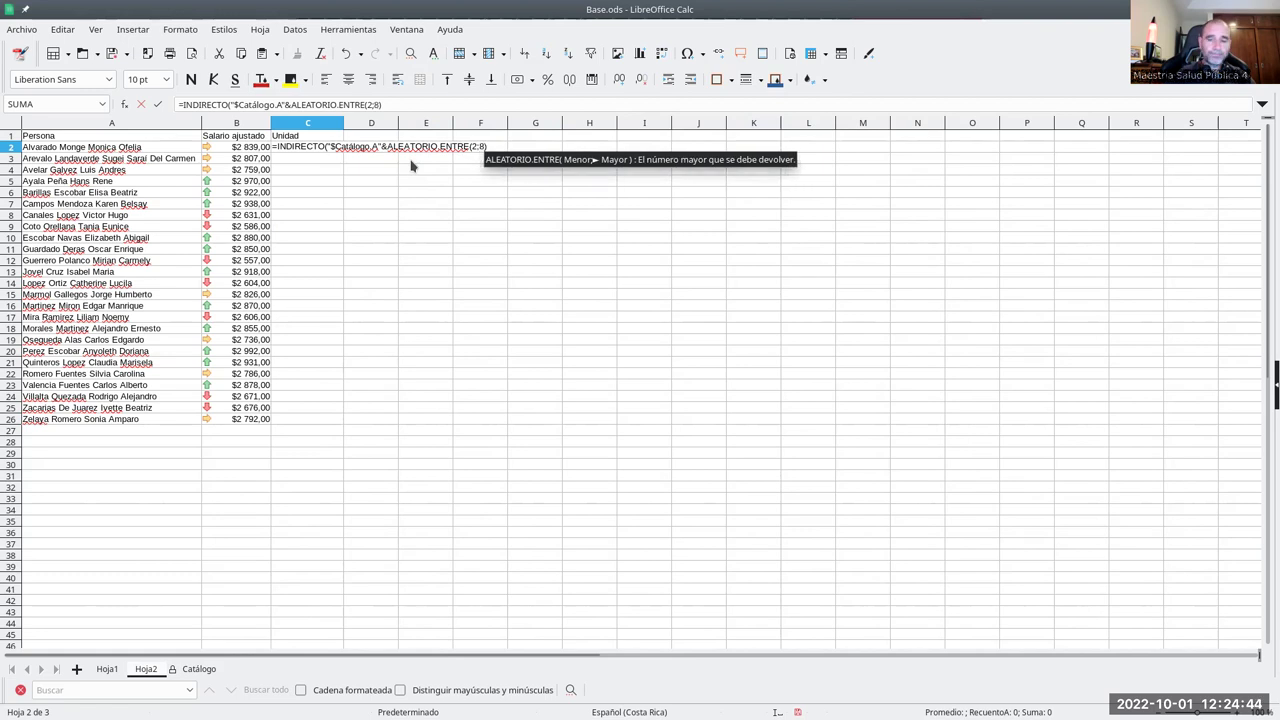
pyautogui.press('Return')
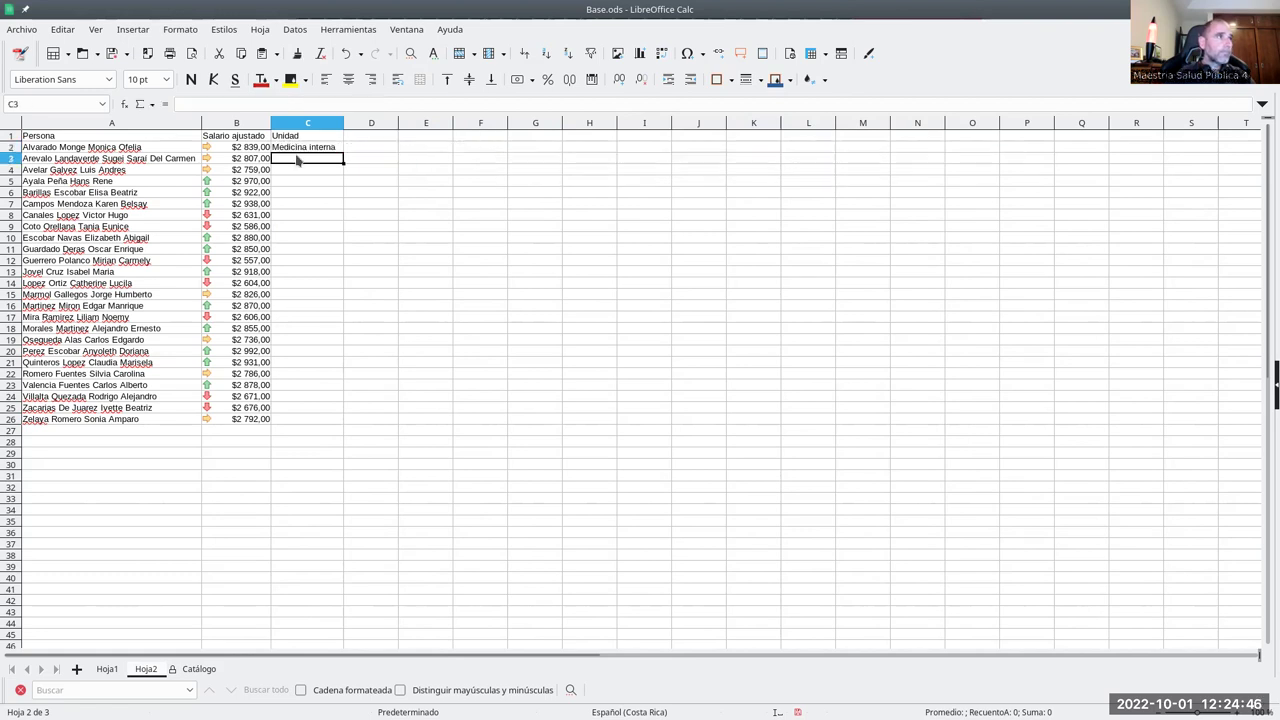
# - Review C2's formula and the unit list on the Catálogo sheet, then return to Hoja2
pyautogui.click(296, 146)
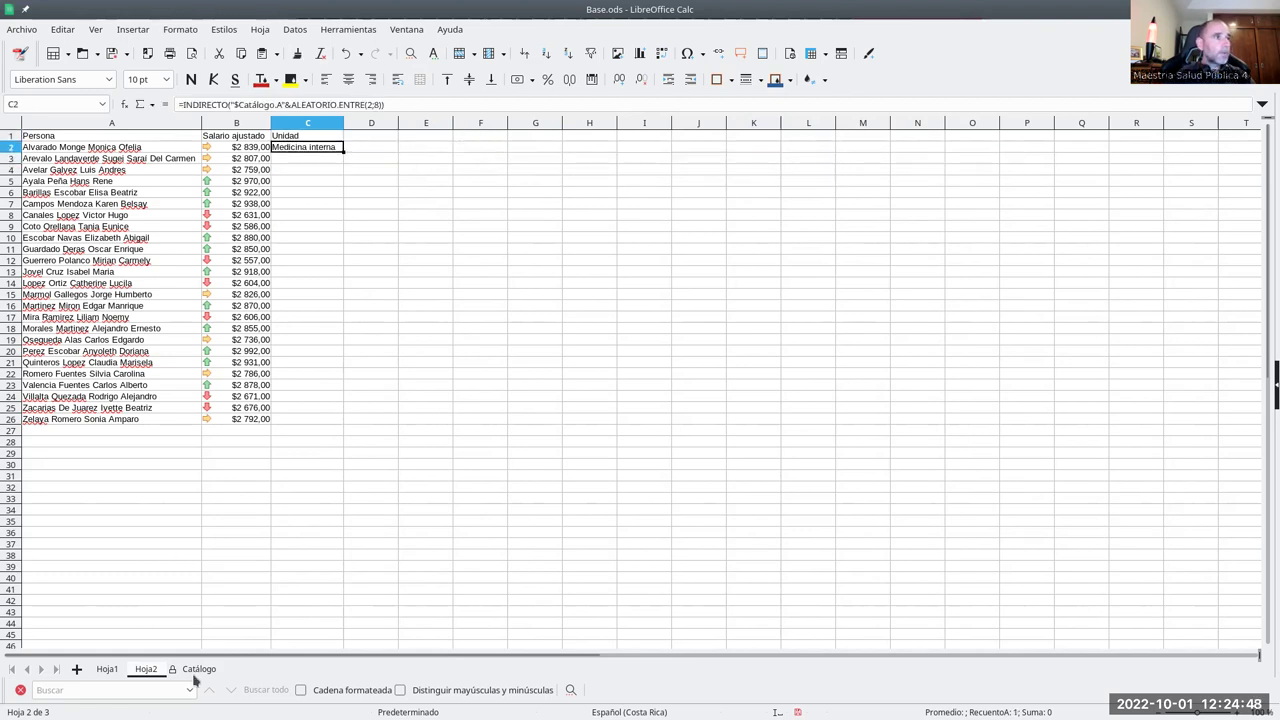
pyautogui.click(196, 669)
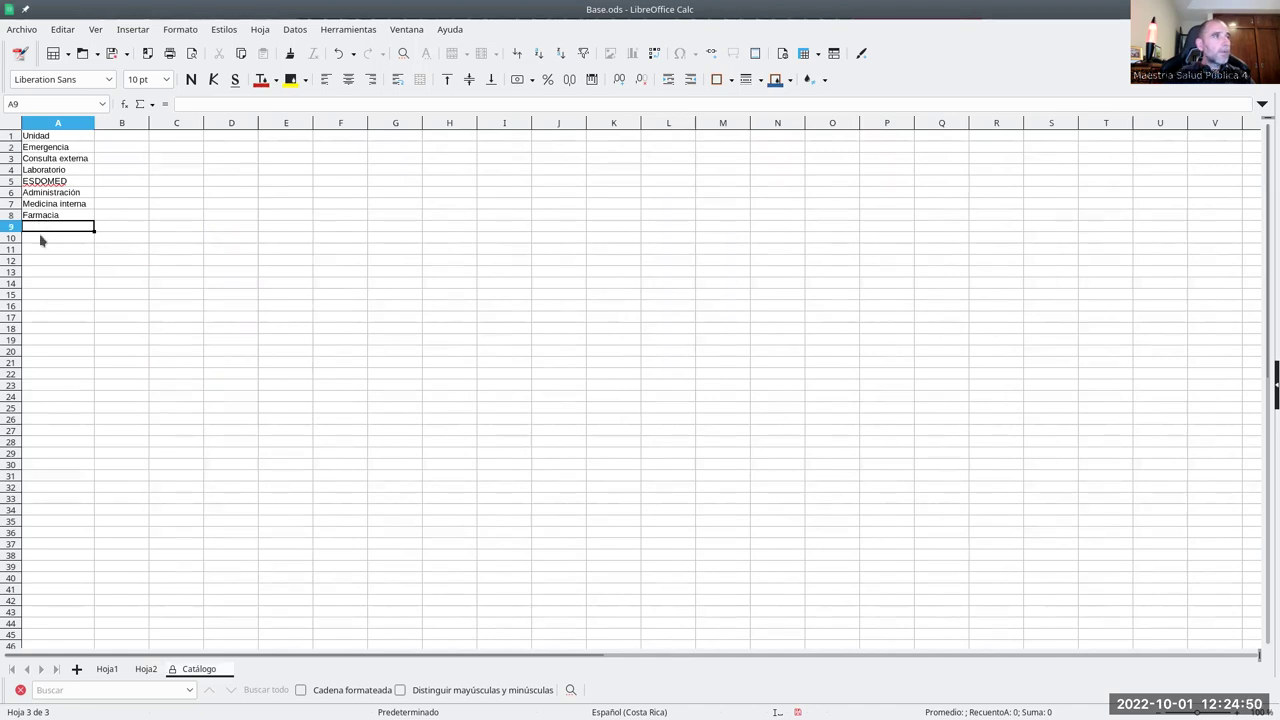
pyautogui.click(146, 669)
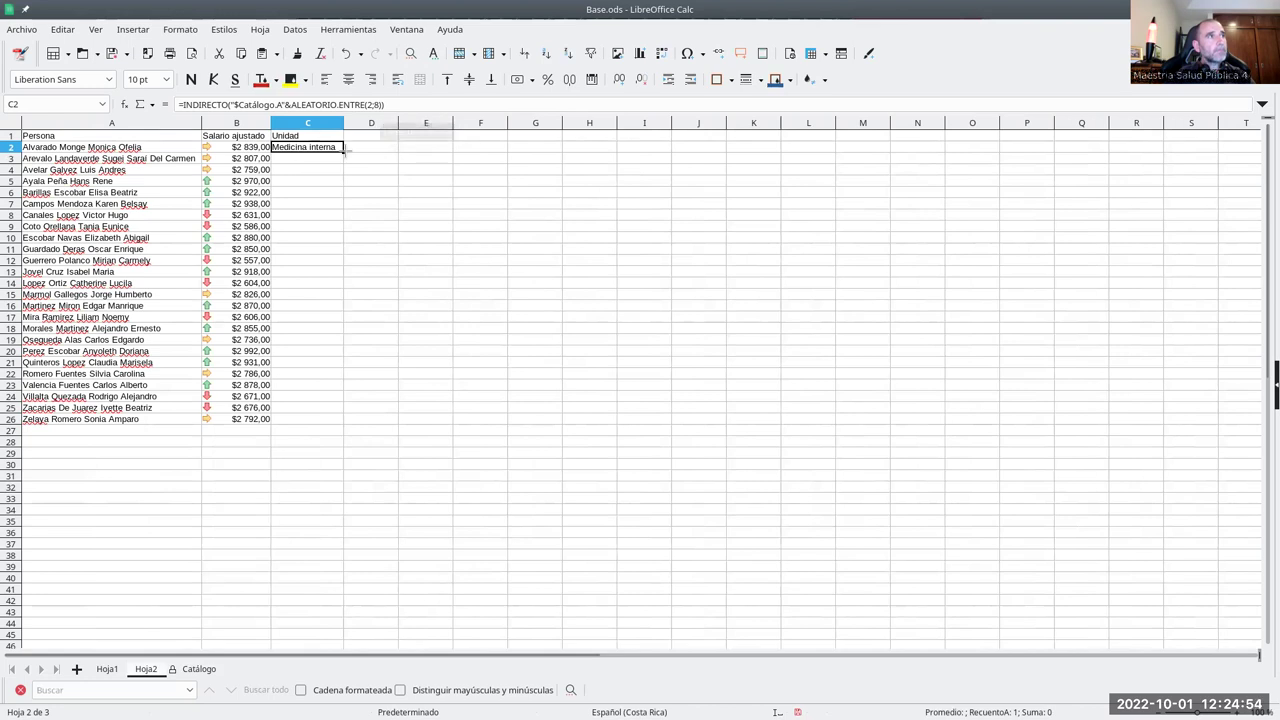
# - Fill C2's random-unit formula down to row 26 and select C2:C26
pyautogui.moveTo(343, 150); pyautogui.dragTo(349, 426)
pyautogui.click(395, 377)
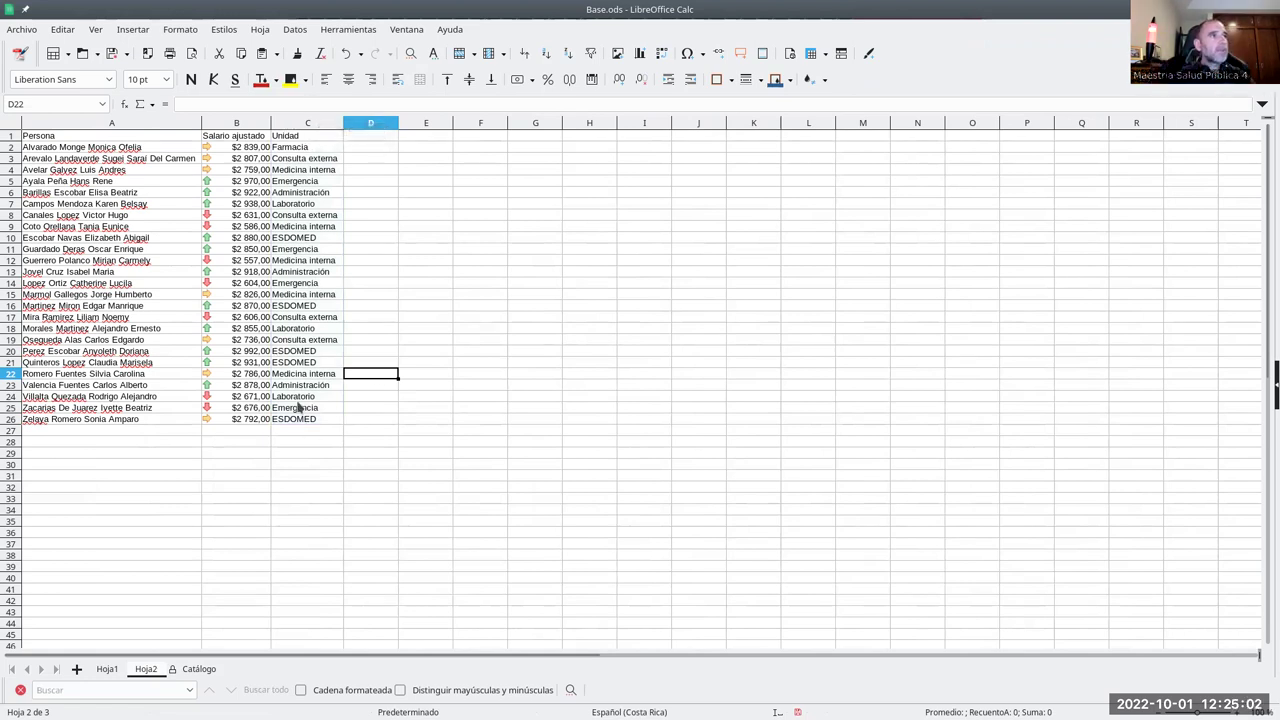
pyautogui.click(310, 160)
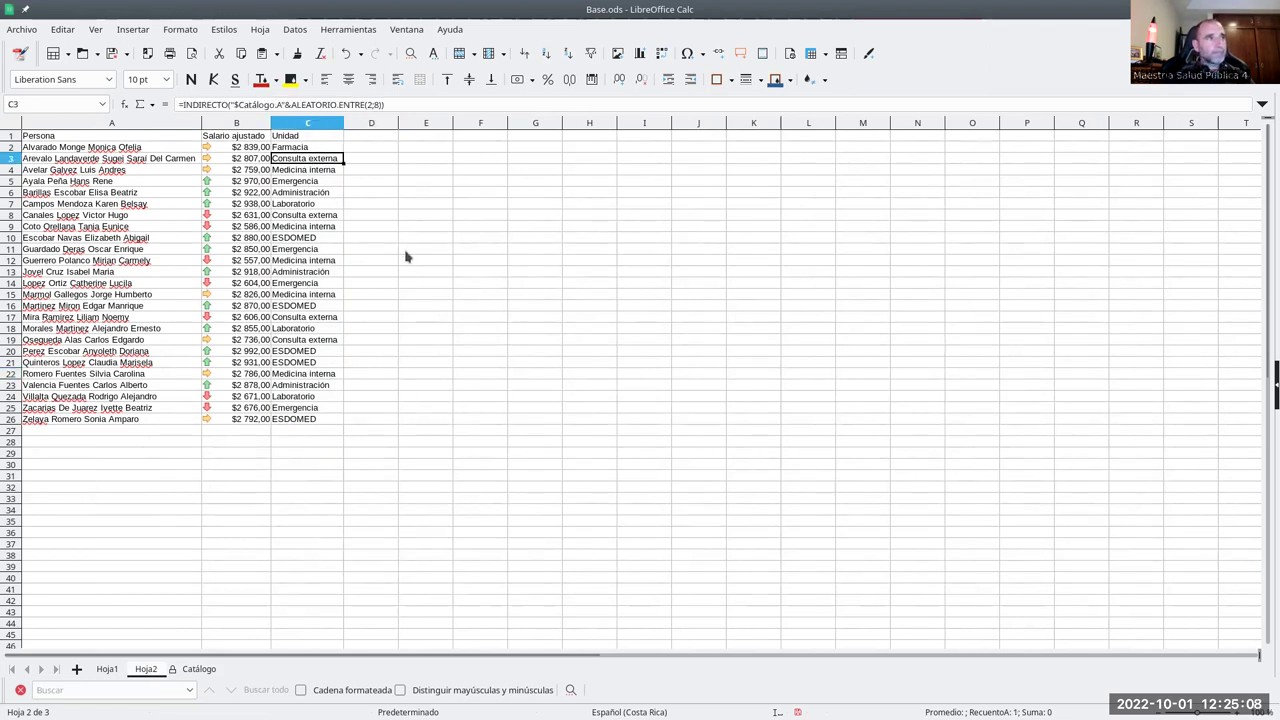
pyautogui.moveTo(325, 150); pyautogui.dragTo(317, 422)
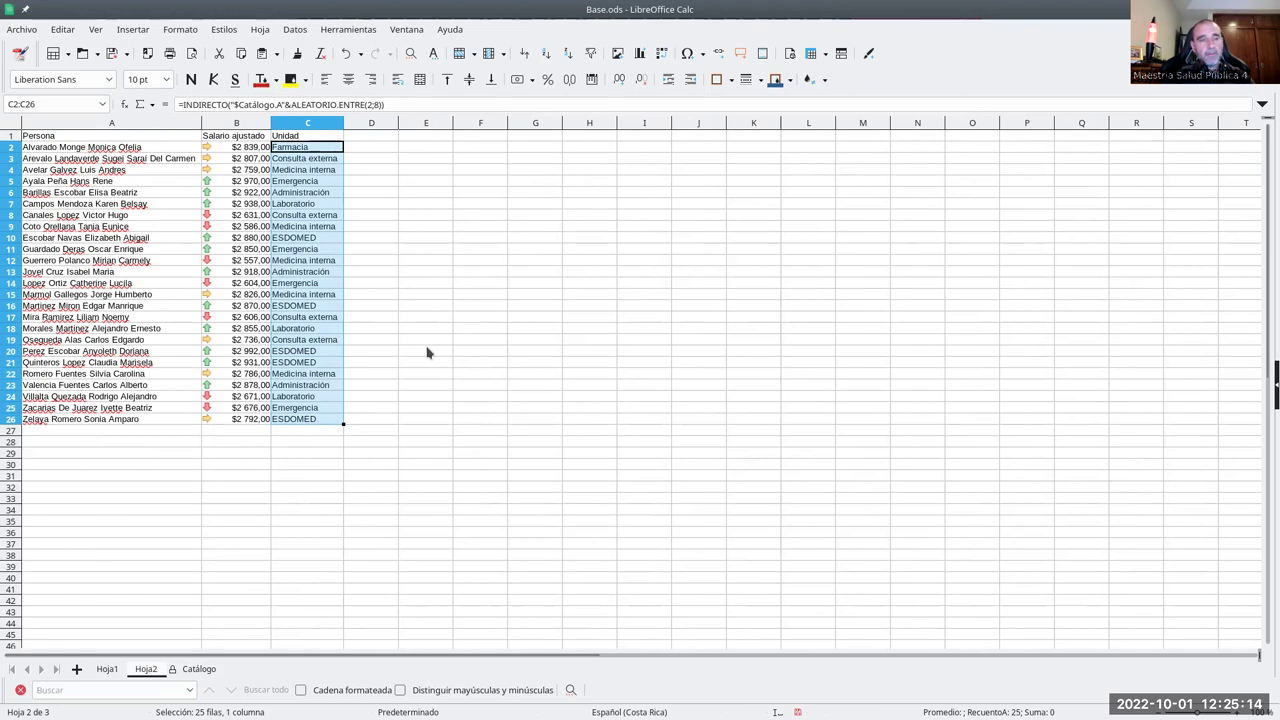
# - Enter dummy 'd' entries in E9:F10 to force recalculation, then delete them
pyautogui.click(413, 238)
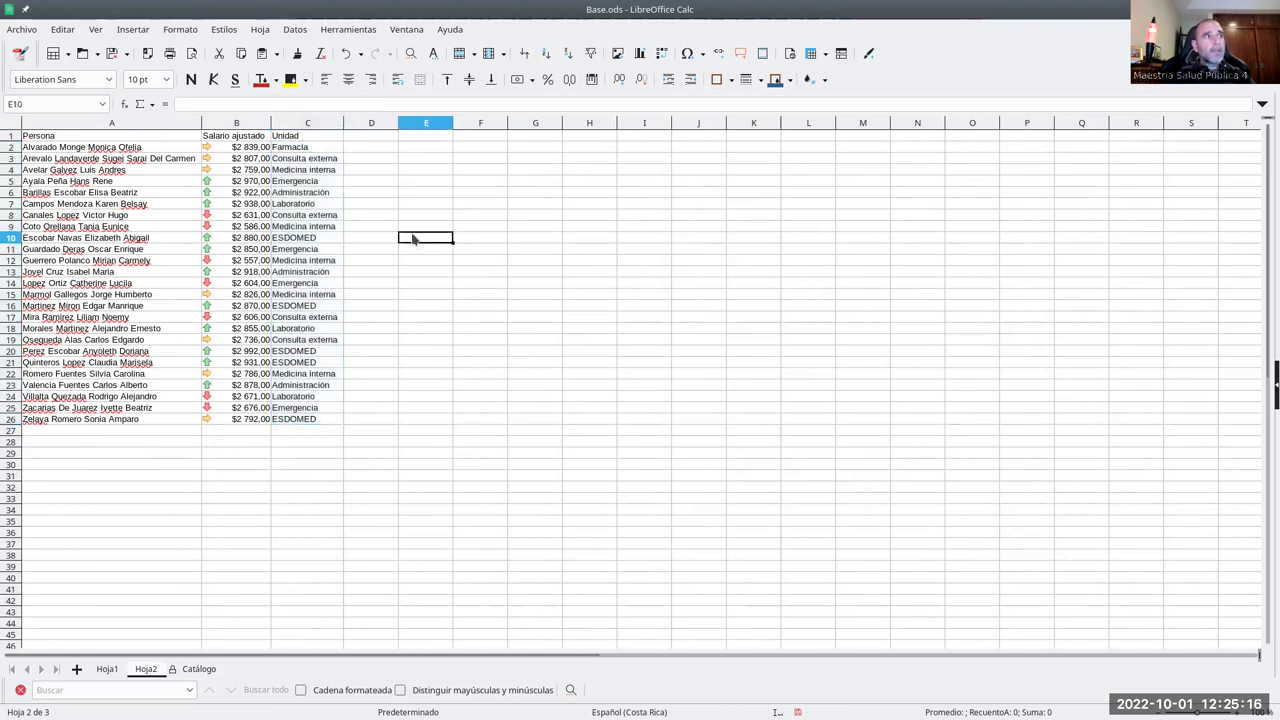
pyautogui.write('d')
pyautogui.click(460, 230)
pyautogui.write('d')
pyautogui.click(456, 250)
pyautogui.moveTo(410, 229); pyautogui.dragTo(463, 246)
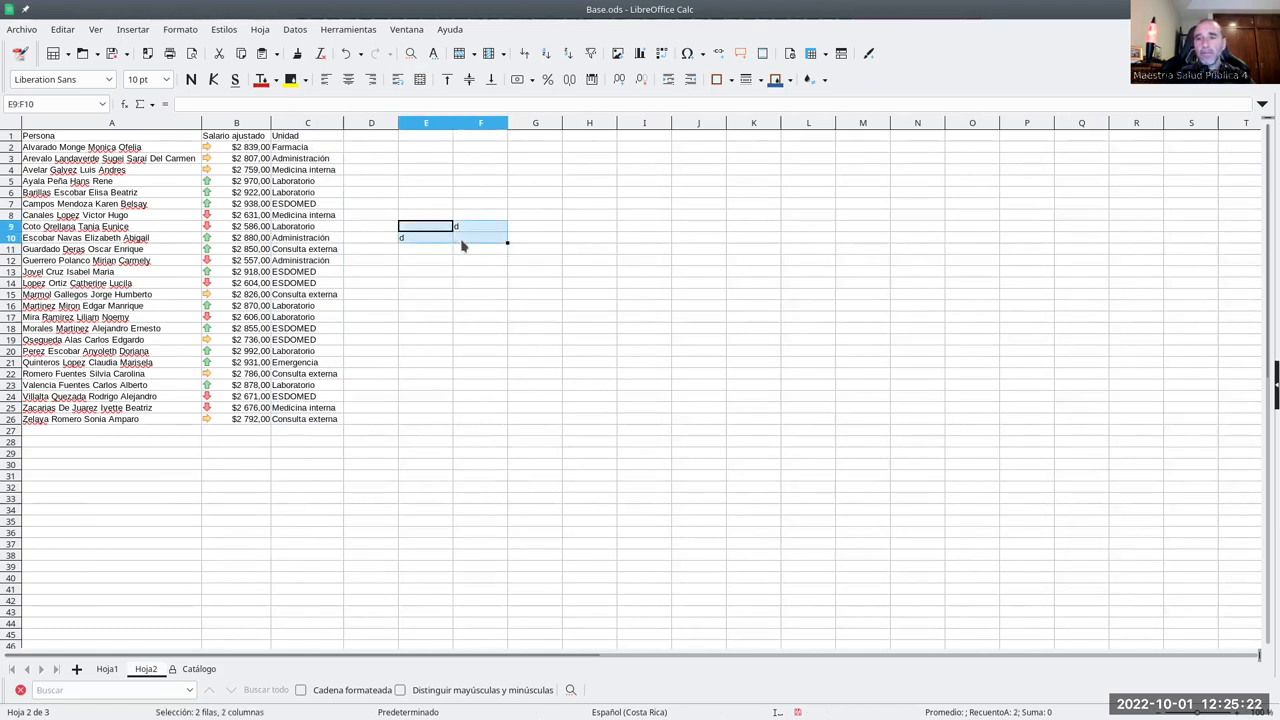
pyautogui.press('BackSpace')
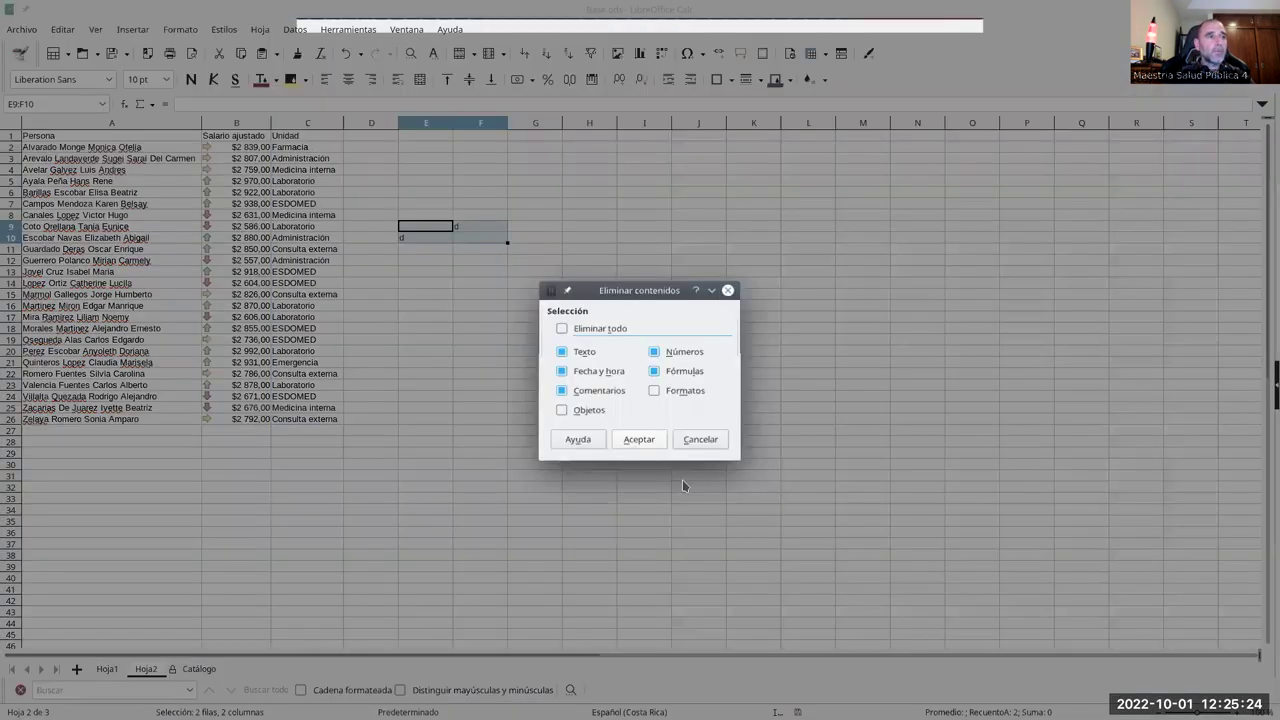
pyautogui.click(643, 452)
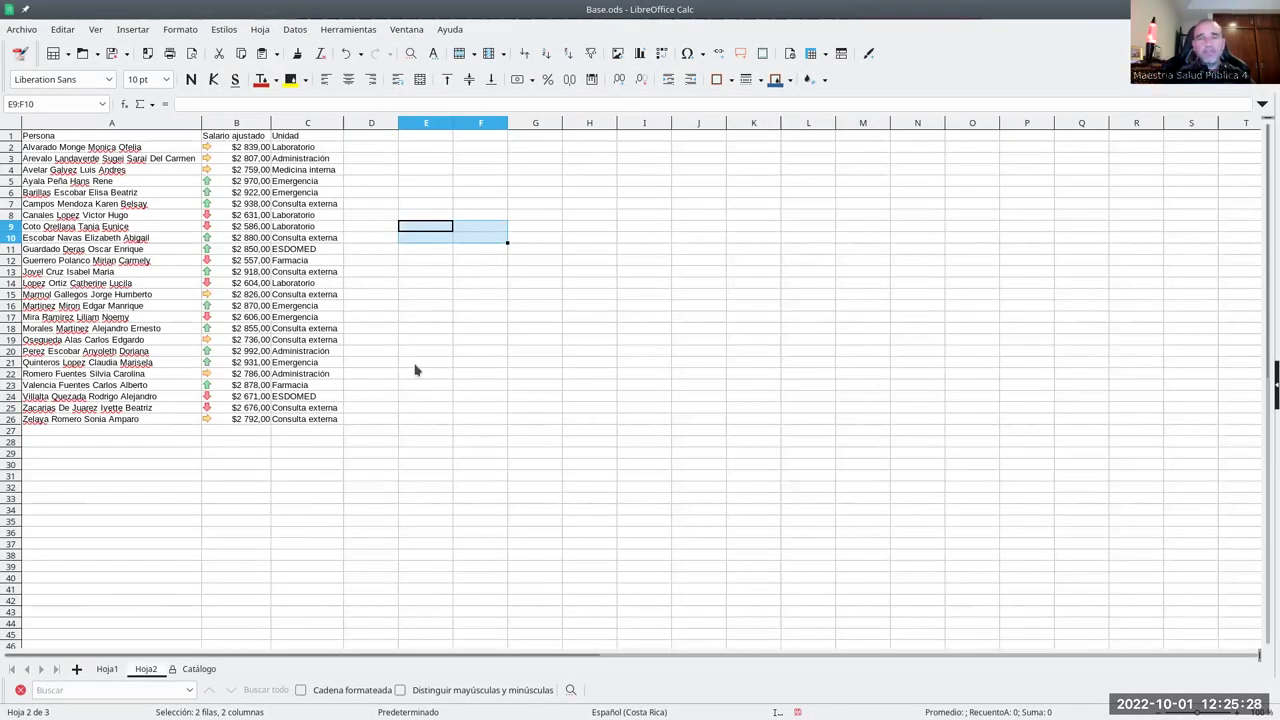
pyautogui.click(408, 294)
# - Copy C2:C26, paste it back over itself, then copy C2:C26 again
pyautogui.moveTo(322, 149); pyautogui.dragTo(322, 424)
pyautogui.hotkey('ctrl', 'c')
pyautogui.click(313, 149)
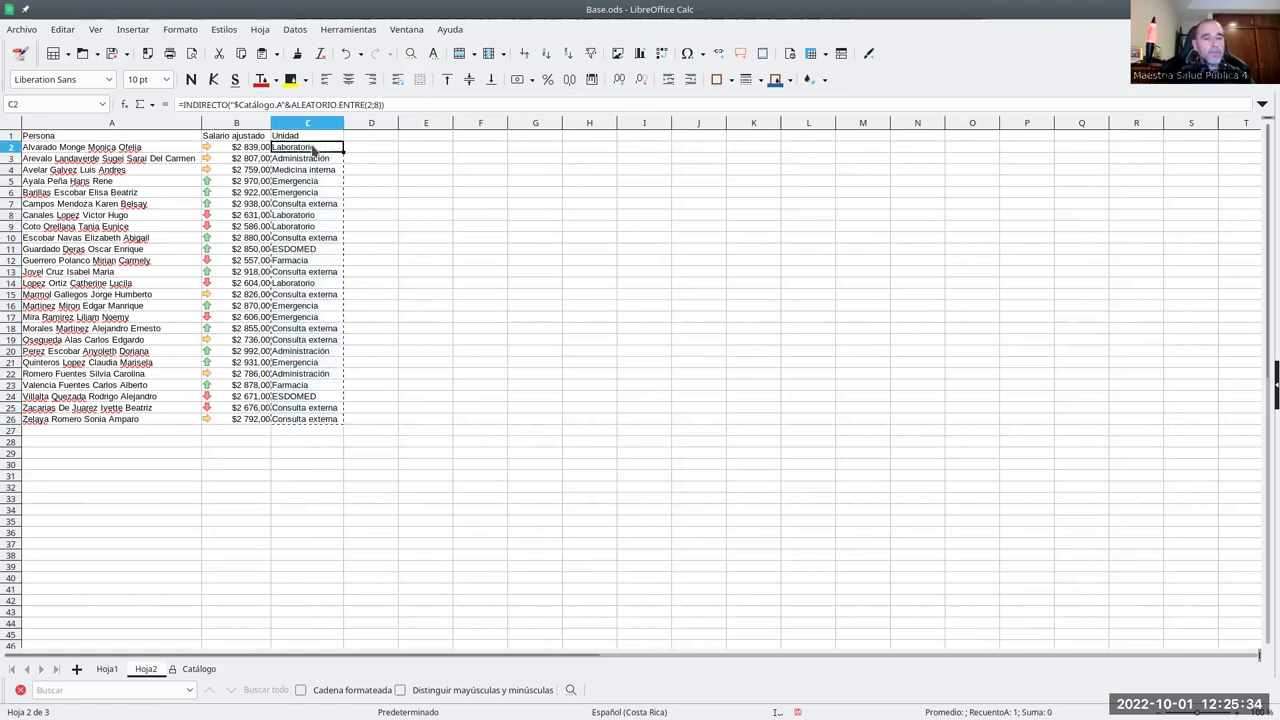
pyautogui.hotkey('ctrl', 'v')
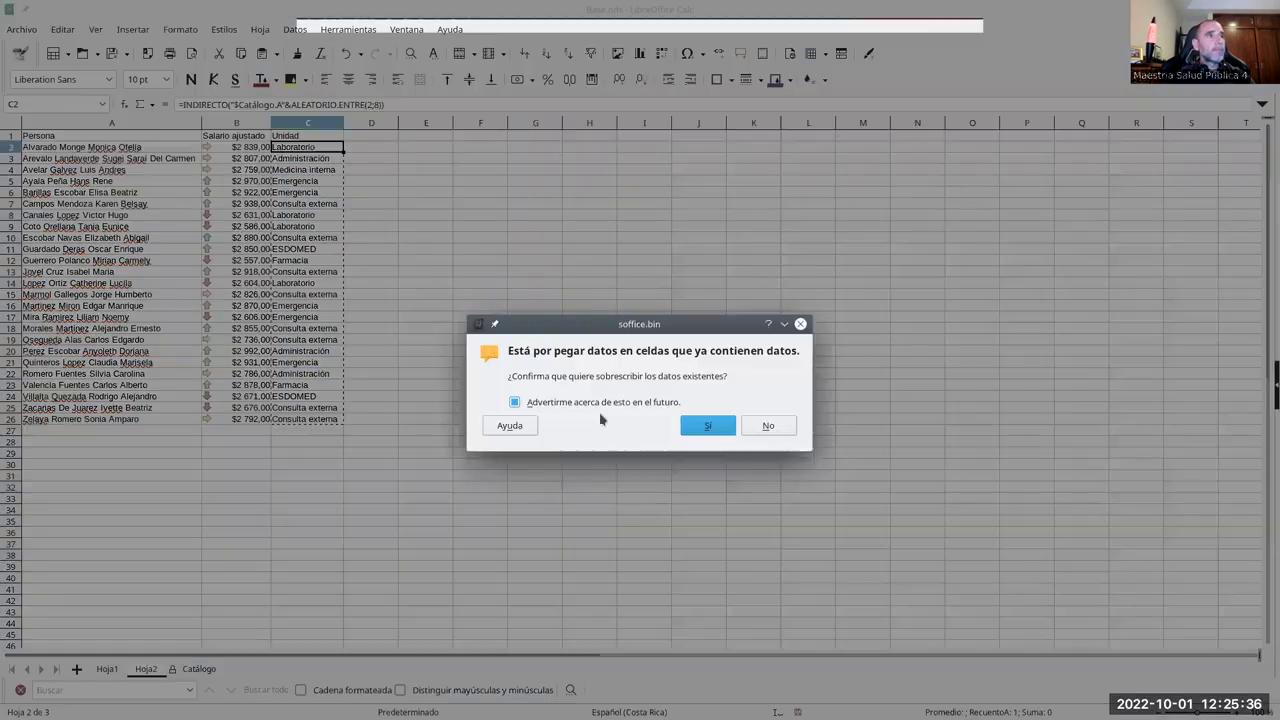
pyautogui.click(704, 425)
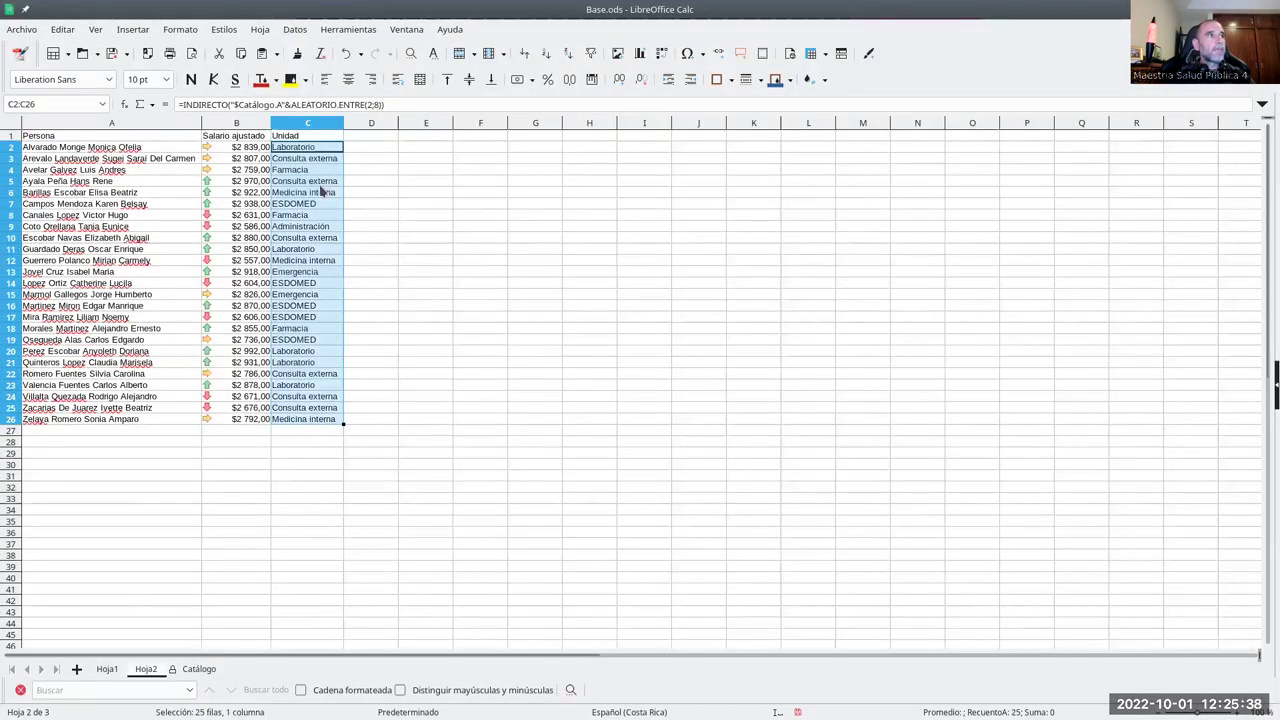
pyautogui.click(309, 148)
pyautogui.moveTo(305, 152); pyautogui.dragTo(325, 419)
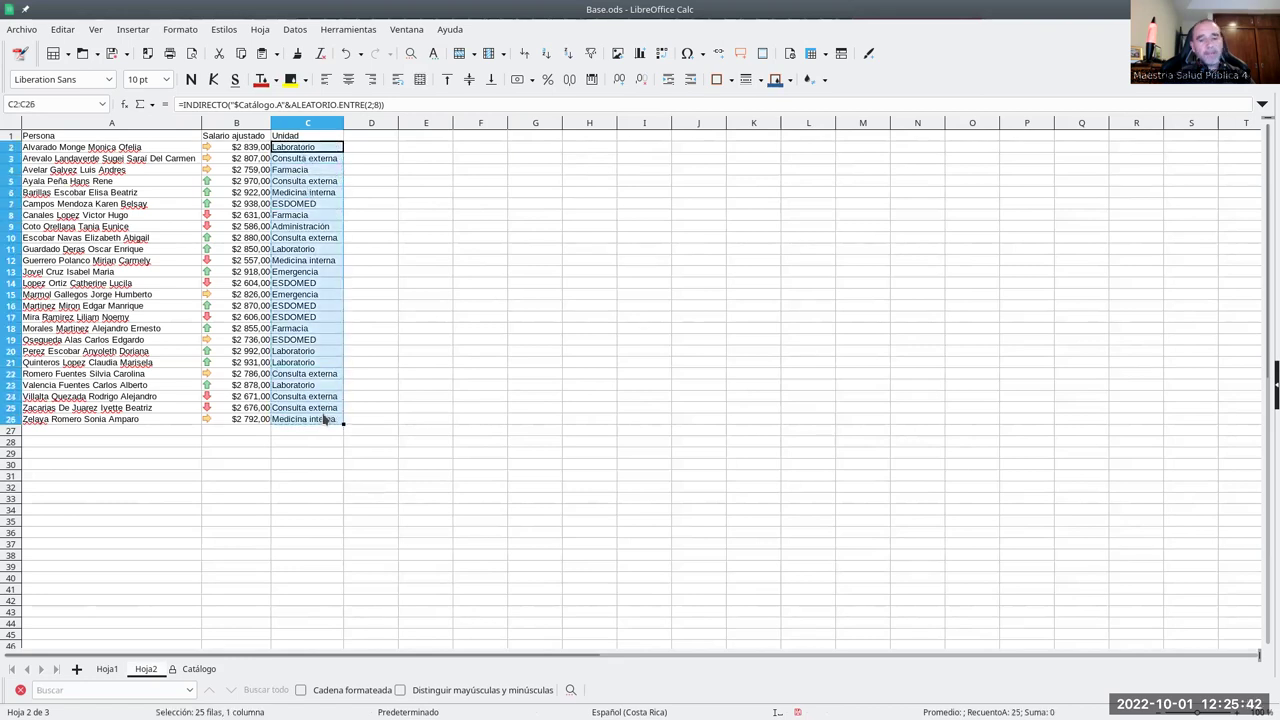
pyautogui.hotkey('ctrl', 'c')
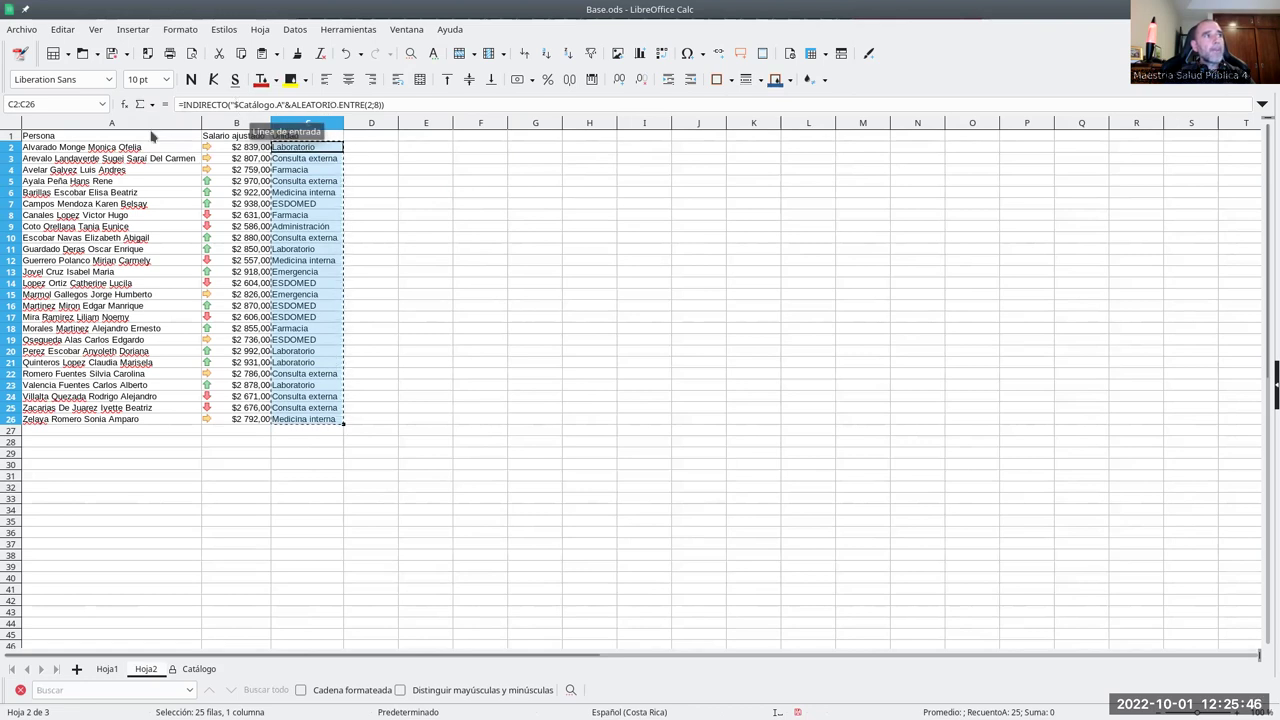
# - Paste special text only over C2:C26, overwriting the formulas
pyautogui.click(62, 31)
pyautogui.moveTo(240, 157)
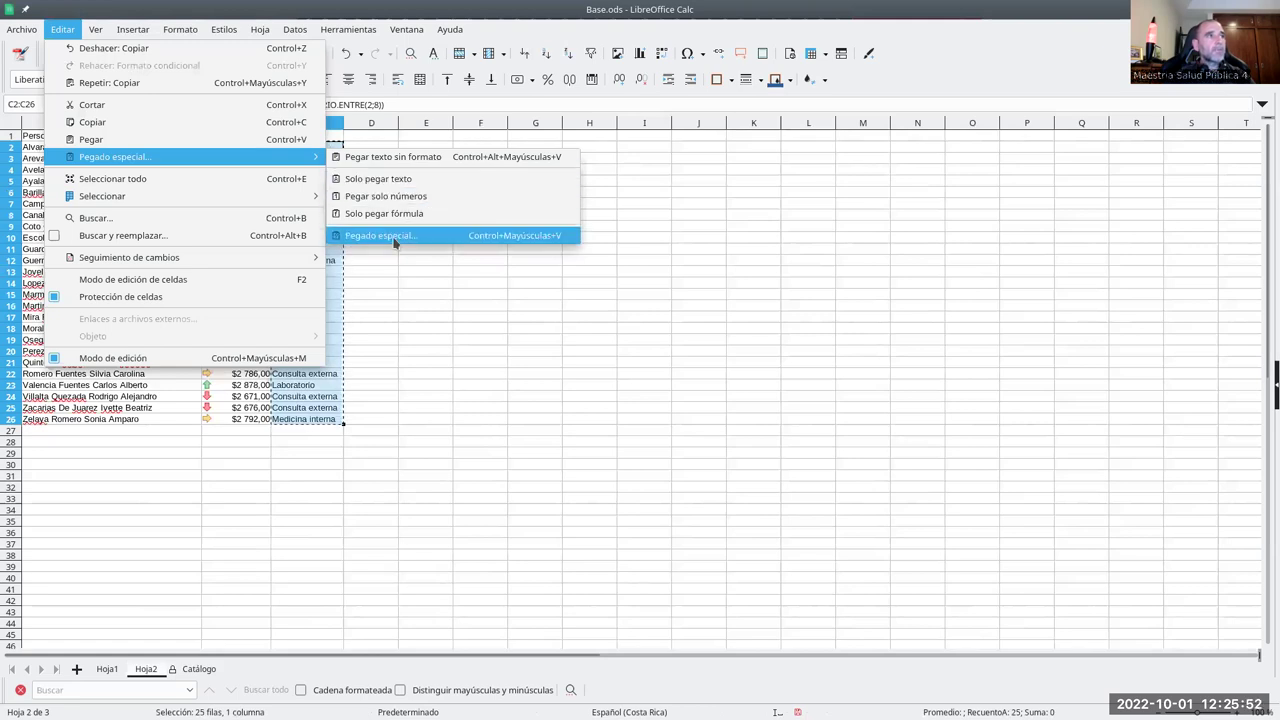
pyautogui.click(396, 178)
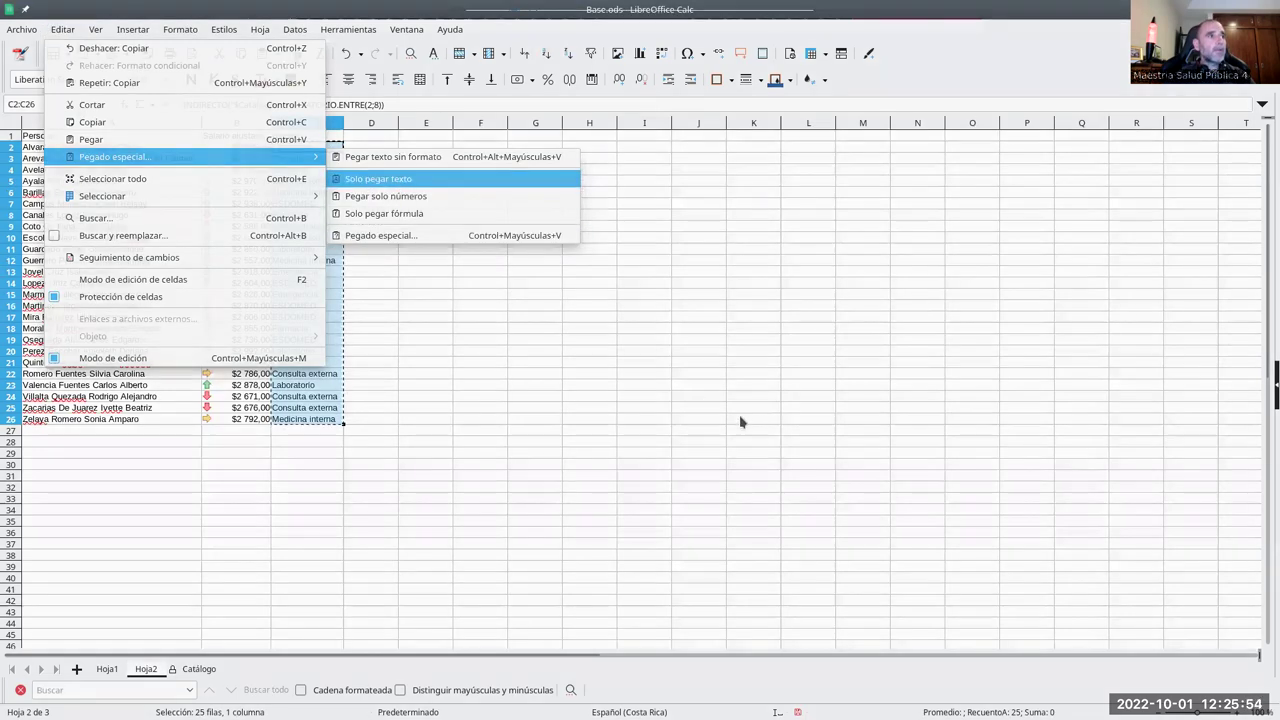
pyautogui.click(712, 428)
# - Verify that column C from C2 now holds plain unit names
pyautogui.click(334, 206)
pyautogui.click(330, 150)
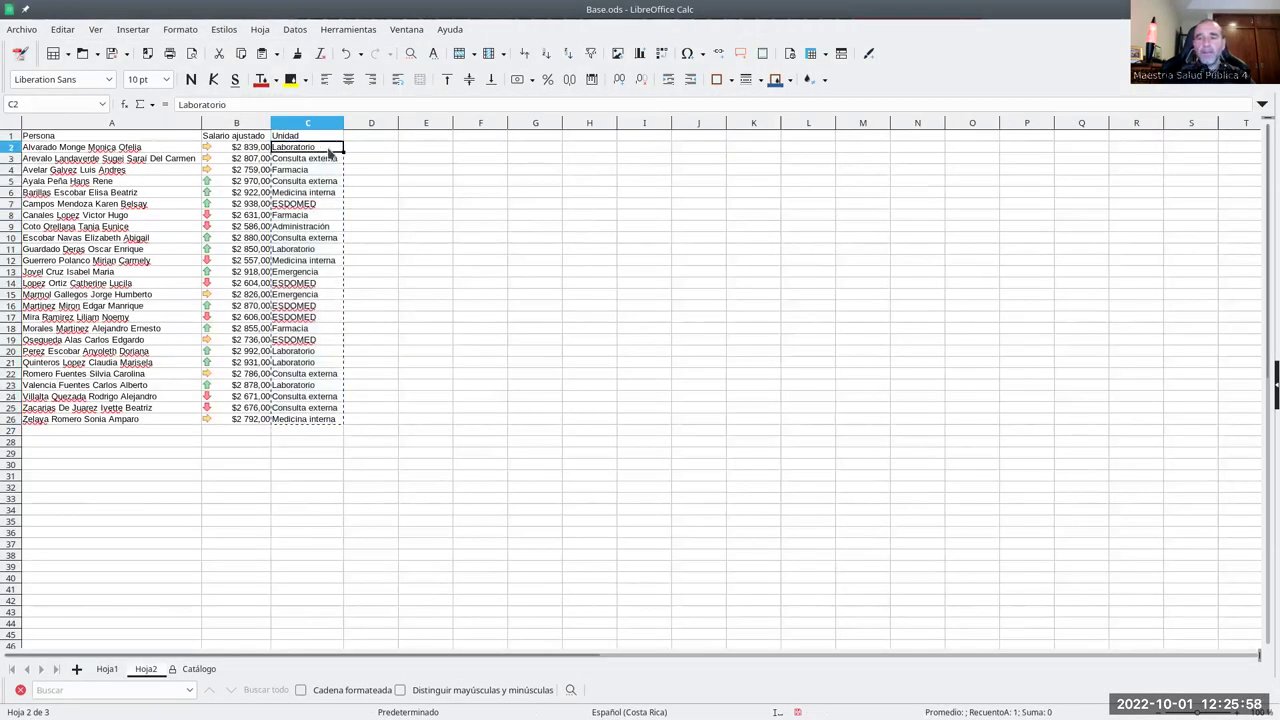
pyautogui.press('Down')
pyautogui.press('Down')
pyautogui.press('Down')
pyautogui.press('Down')
pyautogui.press('Down')
pyautogui.press('Down')
pyautogui.press('Down')
pyautogui.press('Down')
pyautogui.press('Down')
pyautogui.press('Down')
pyautogui.press('Down')
pyautogui.press('Down')
pyautogui.press('Down')
pyautogui.press('Down')
pyautogui.press('Down')
pyautogui.press('Down')
pyautogui.press('Down')
pyautogui.press('Down')
pyautogui.press('Down')
pyautogui.press('Down')
pyautogui.press('Down')
pyautogui.press('Down')
pyautogui.press('Down')
pyautogui.press('Down')
pyautogui.press('Up')
pyautogui.press('Up')
pyautogui.press('Up')
pyautogui.press('Up')
pyautogui.press('Up')
pyautogui.press('Up')
pyautogui.press('Up')
pyautogui.press('Up')
pyautogui.press('Up')
pyautogui.press('Up')
pyautogui.press('Up')
pyautogui.press('Up')
pyautogui.press('Up')
pyautogui.press('Up')
pyautogui.press('Up')
pyautogui.press('Up')
pyautogui.press('Up')
pyautogui.press('Up')
pyautogui.press('Up')
pyautogui.press('Up')
pyautogui.press('Up')
pyautogui.press('Up')
pyautogui.press('Up')
pyautogui.press('Up')
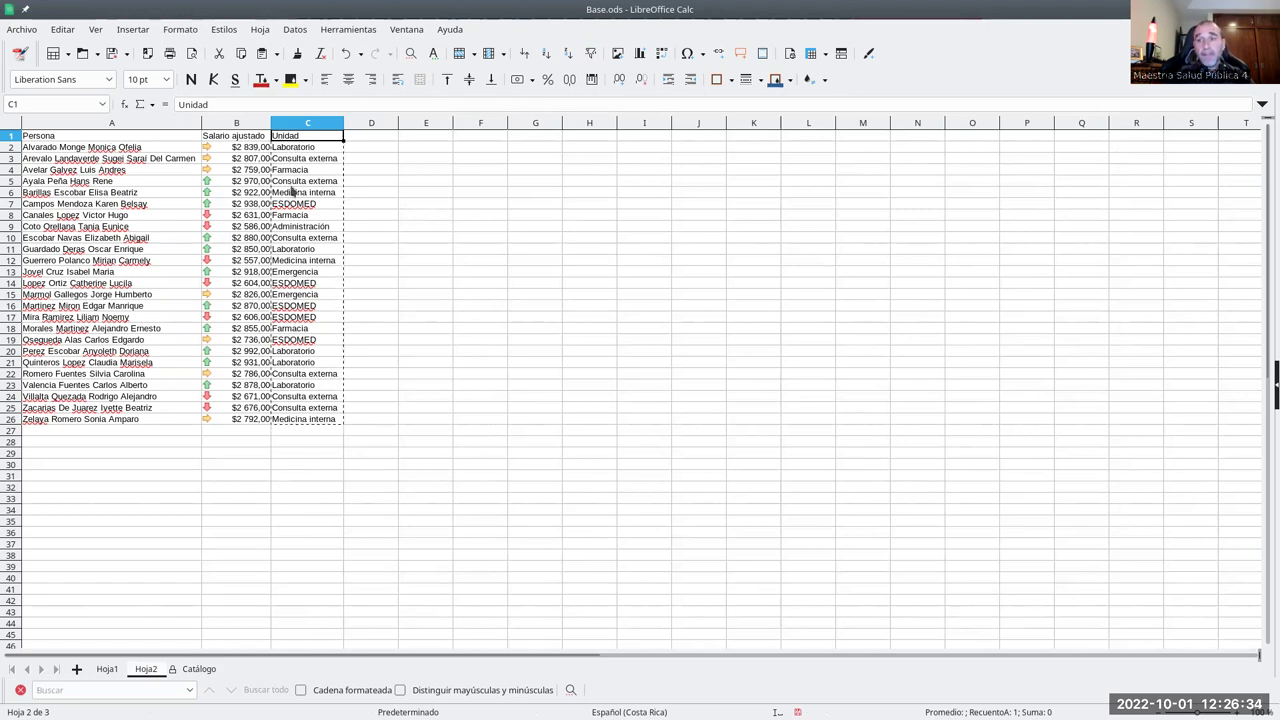
# - Select header cells A1:C1 and turn on Filtro automático
pyautogui.moveTo(112, 137); pyautogui.dragTo(284, 142)
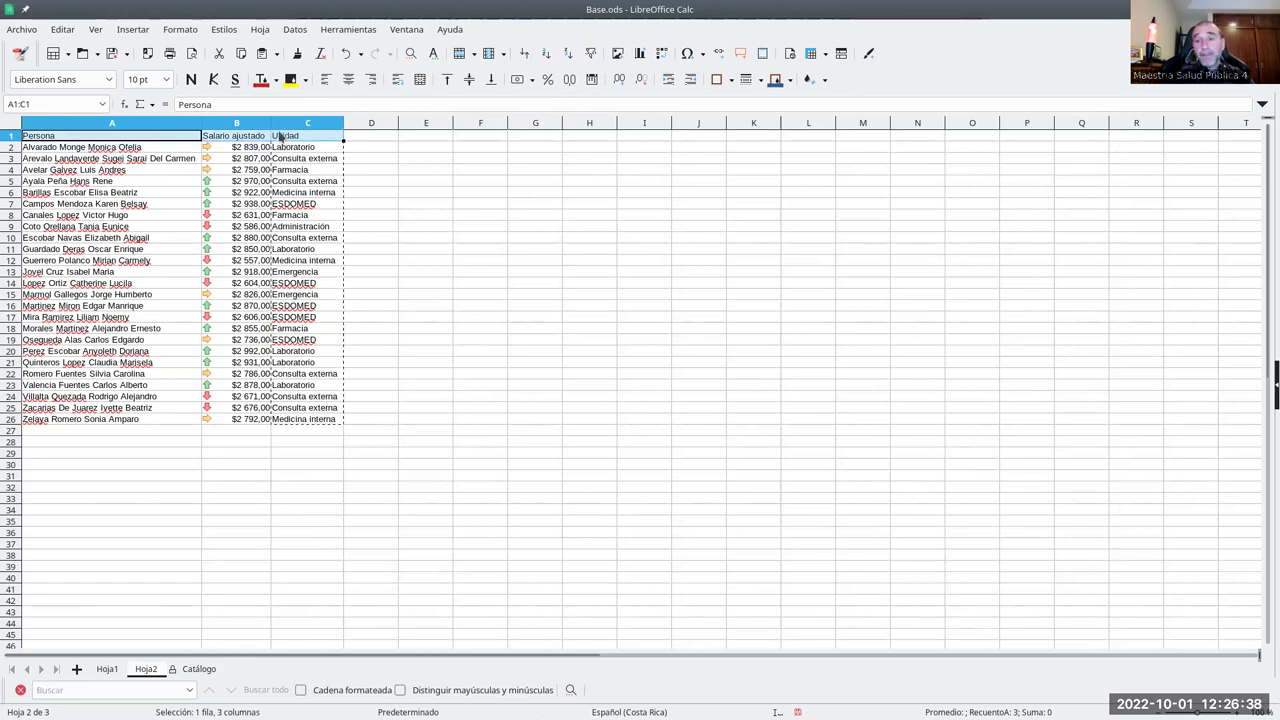
pyautogui.click(172, 139)
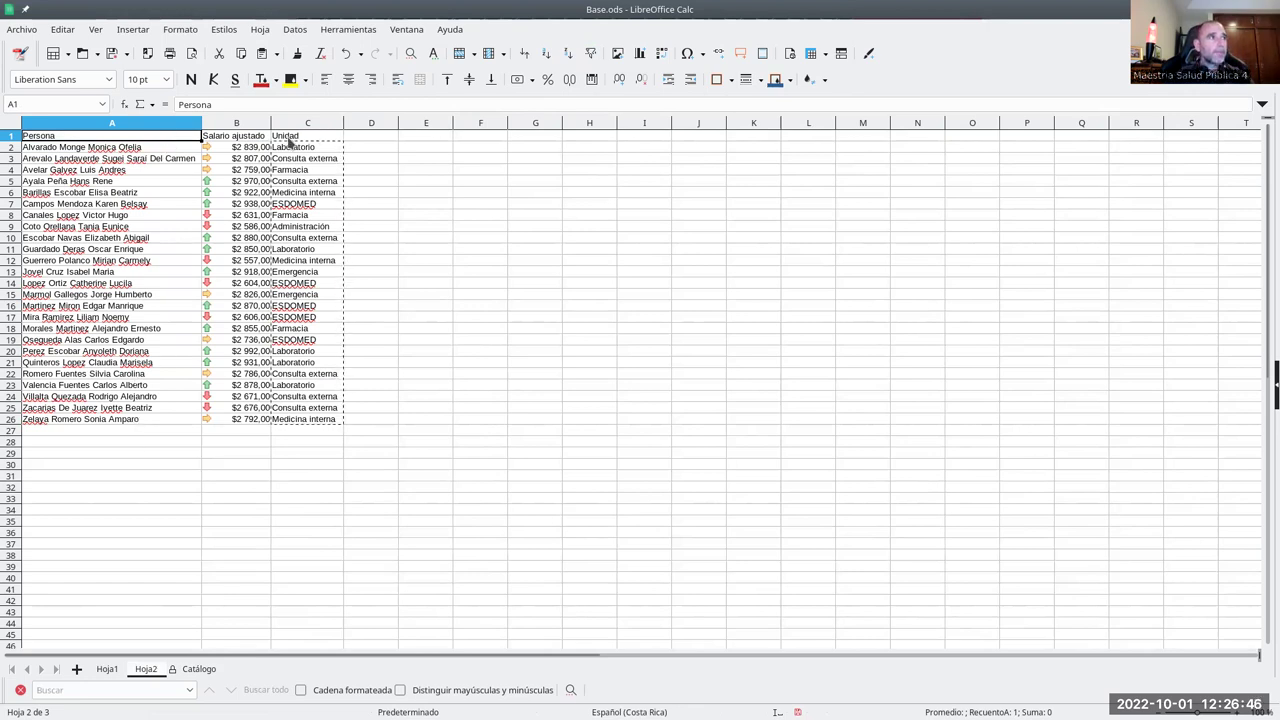
pyautogui.click(290, 139)
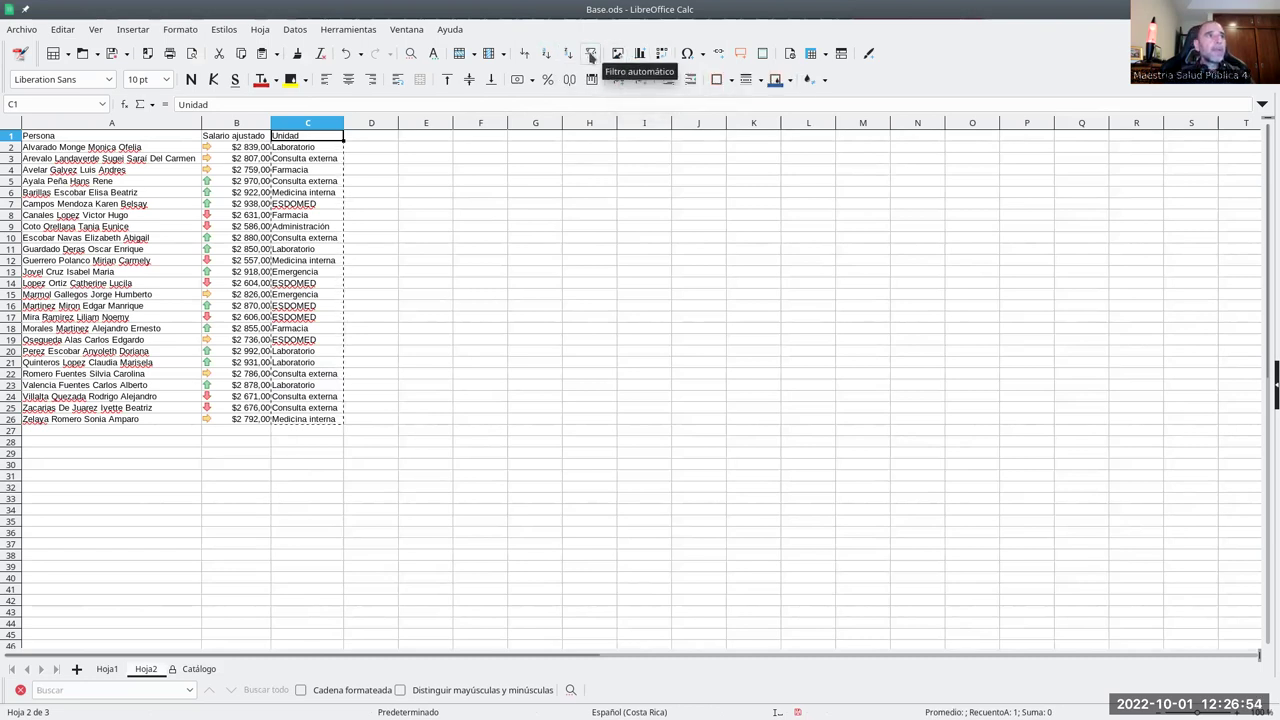
pyautogui.click(590, 53)
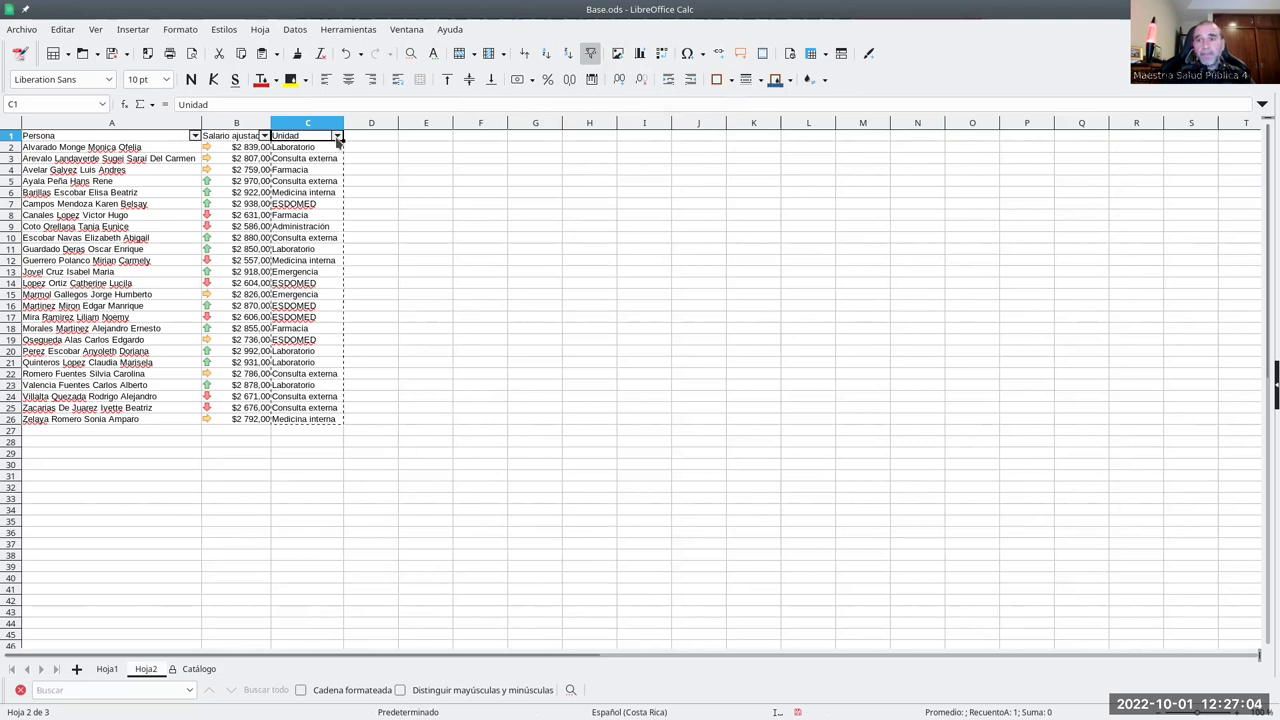
# - Look through the Unidad, Salario ajustado and Persona filter lists without changing them
pyautogui.click(337, 137)
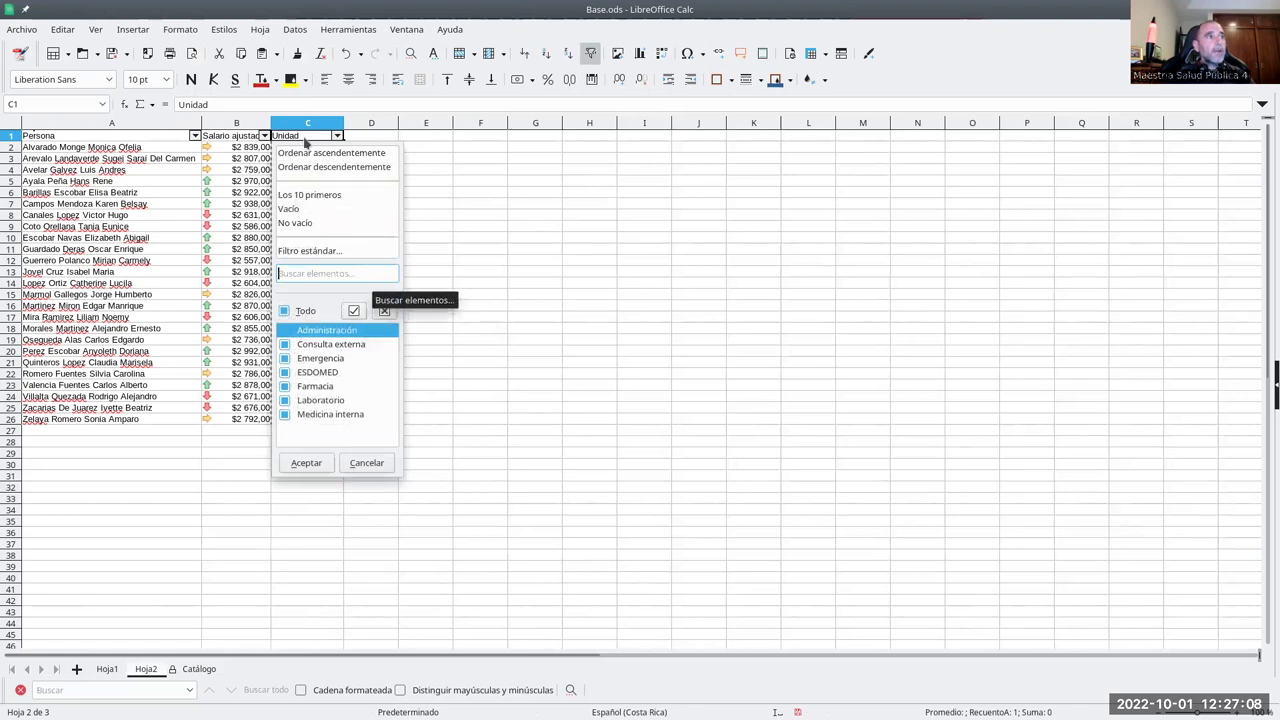
pyautogui.press('Return')
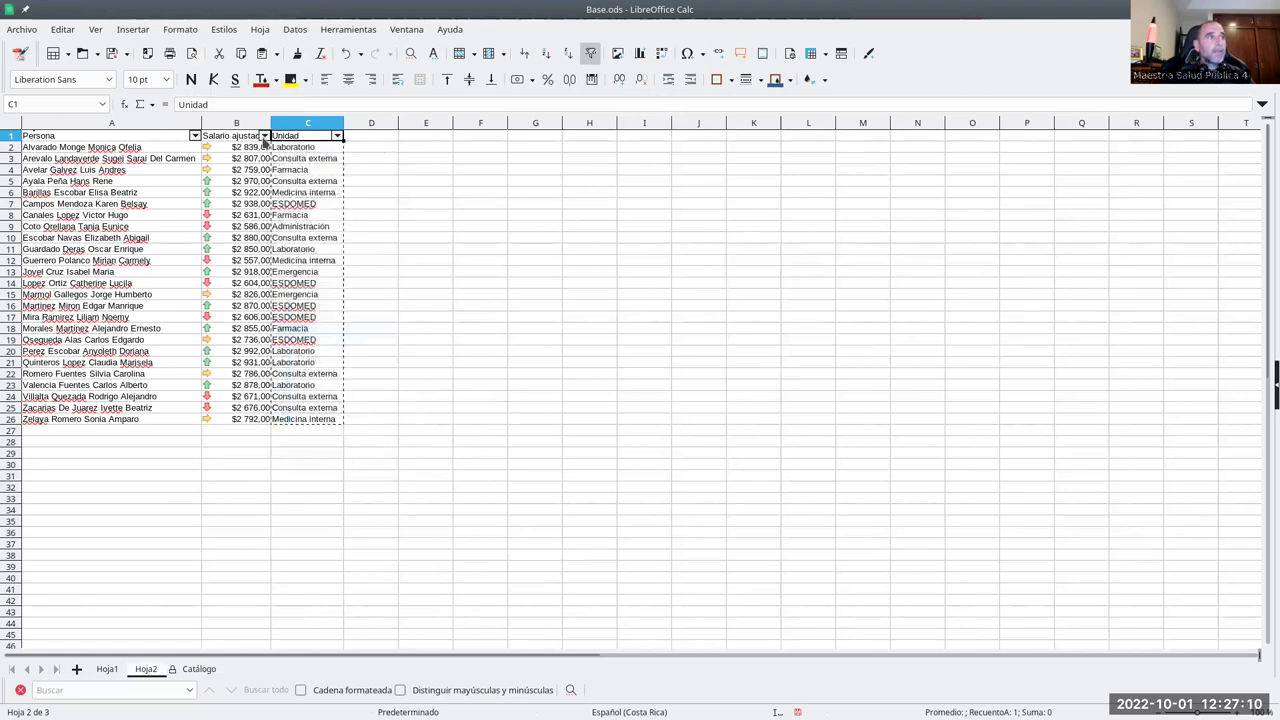
pyautogui.click(264, 136)
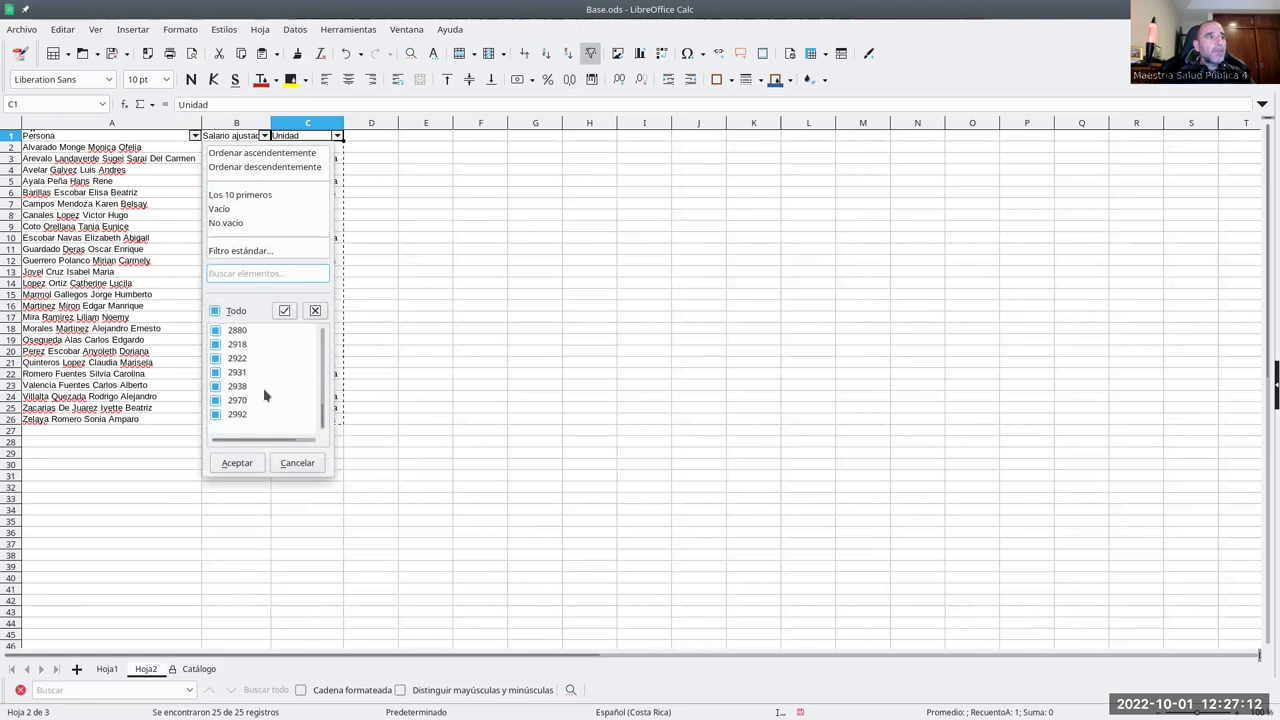
pyautogui.scroll(1, 265, 396)
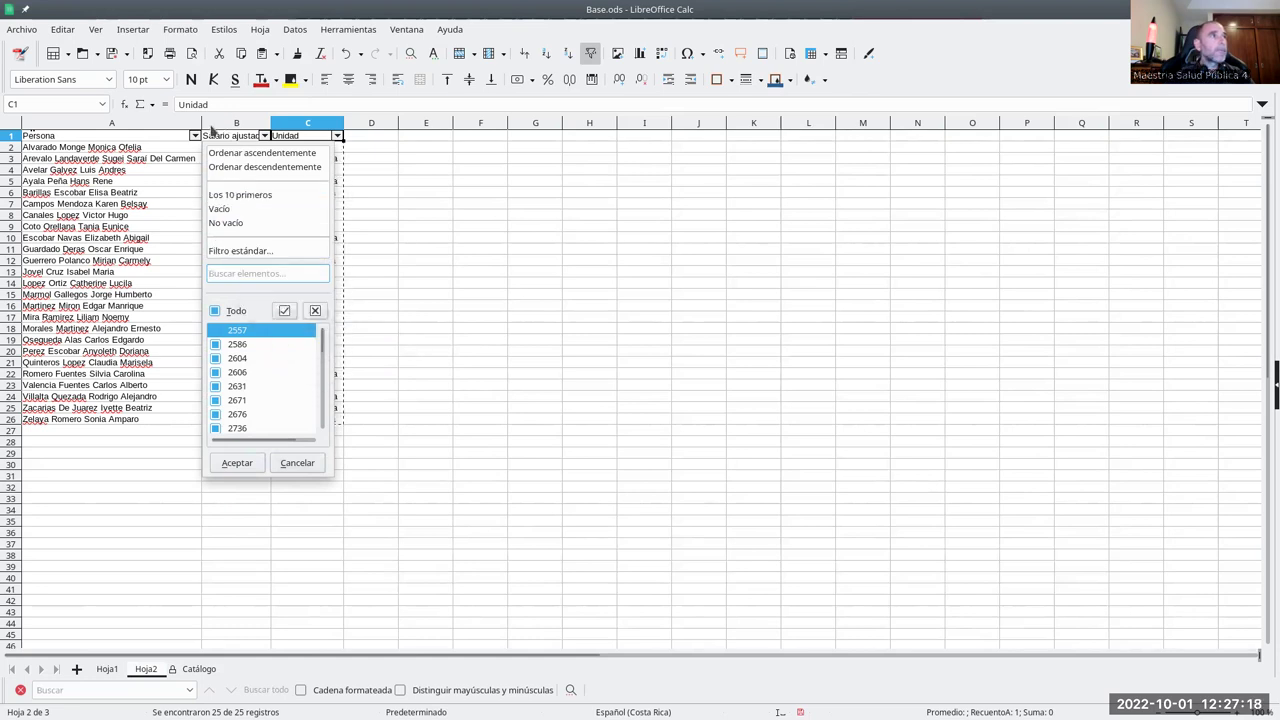
pyautogui.click(195, 136)
pyautogui.click(195, 136)
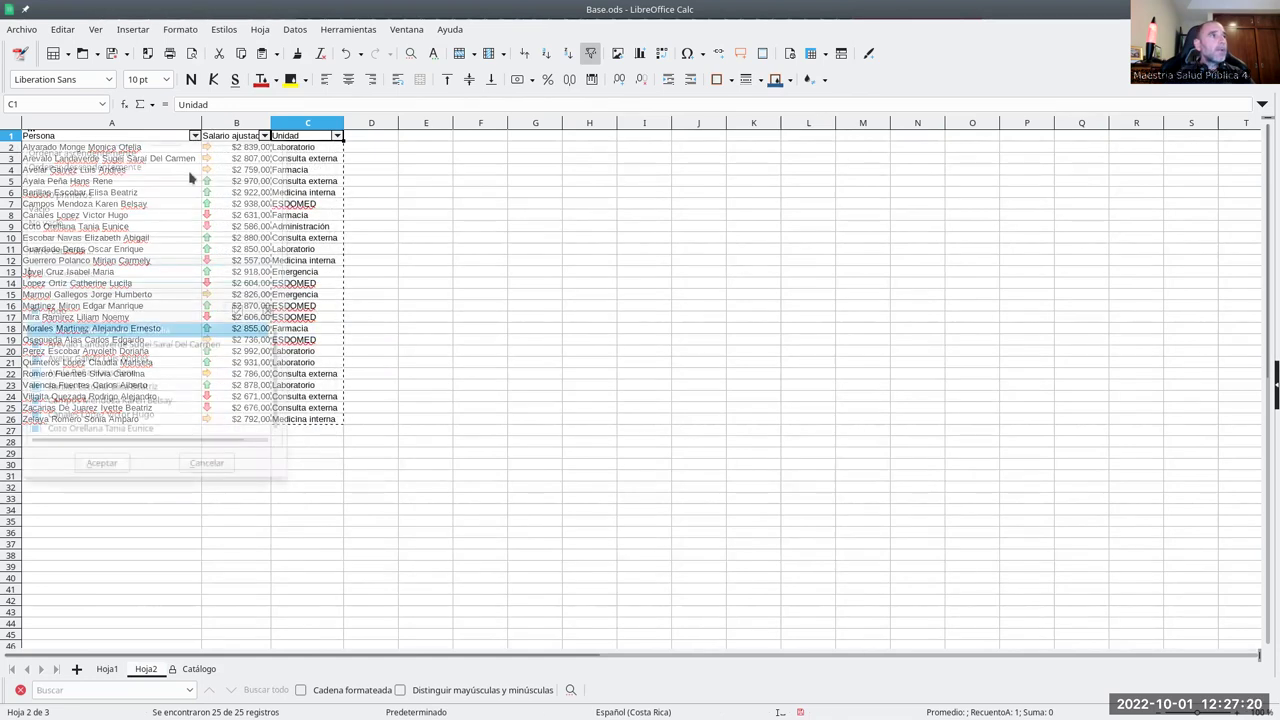
pyautogui.scroll(-2, 166, 400)
pyautogui.scroll(2, 140, 390)
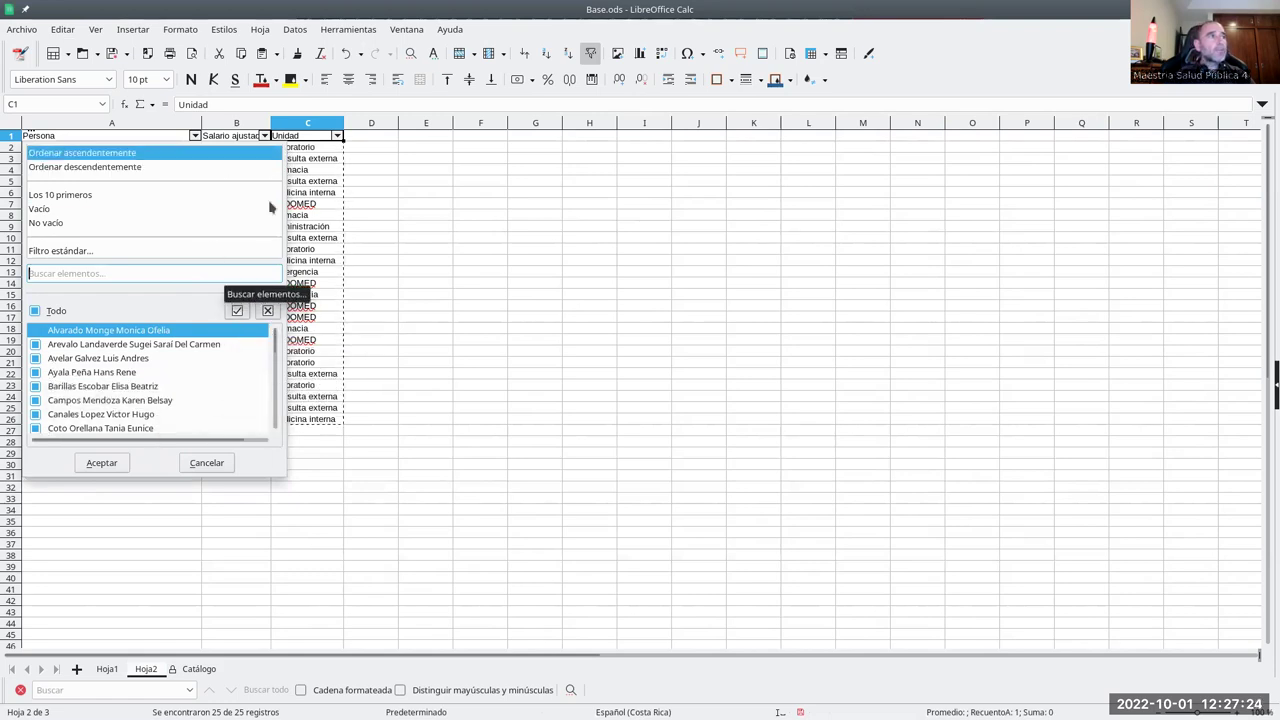
pyautogui.click(233, 466)
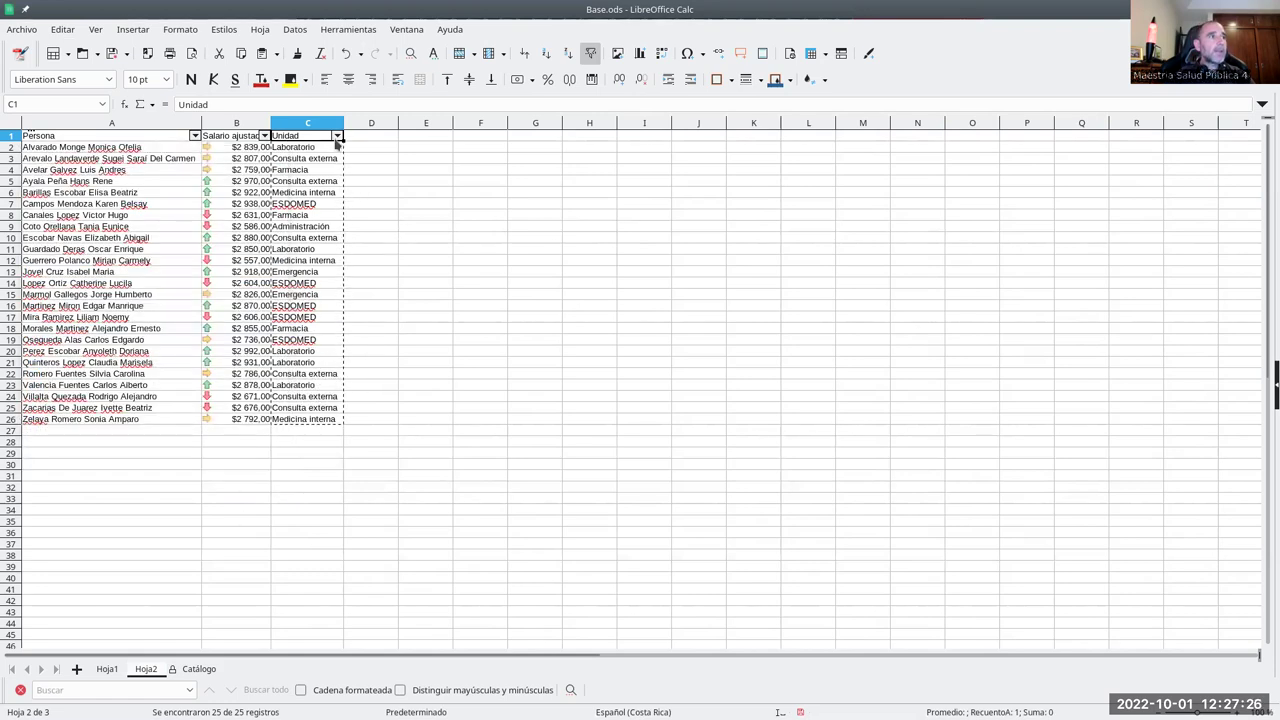
# - Filter the Unidad column to Consulta externa only
pyautogui.click(337, 136)
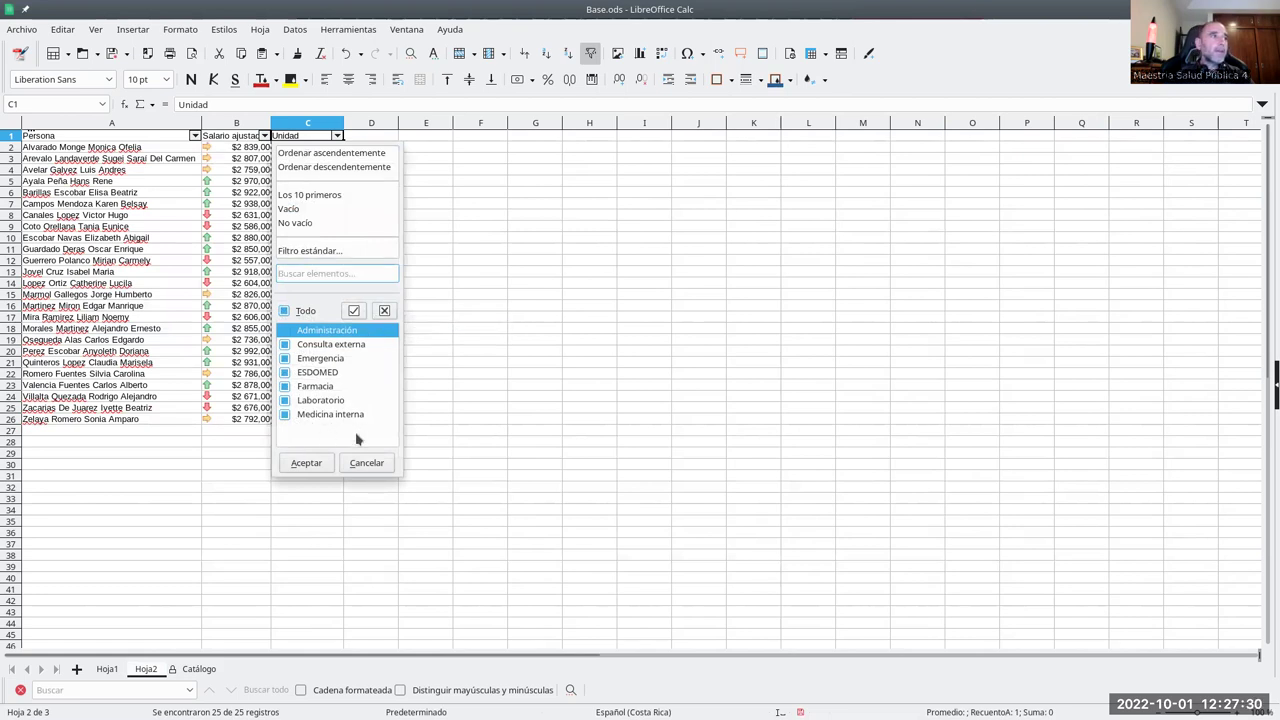
pyautogui.click(385, 312)
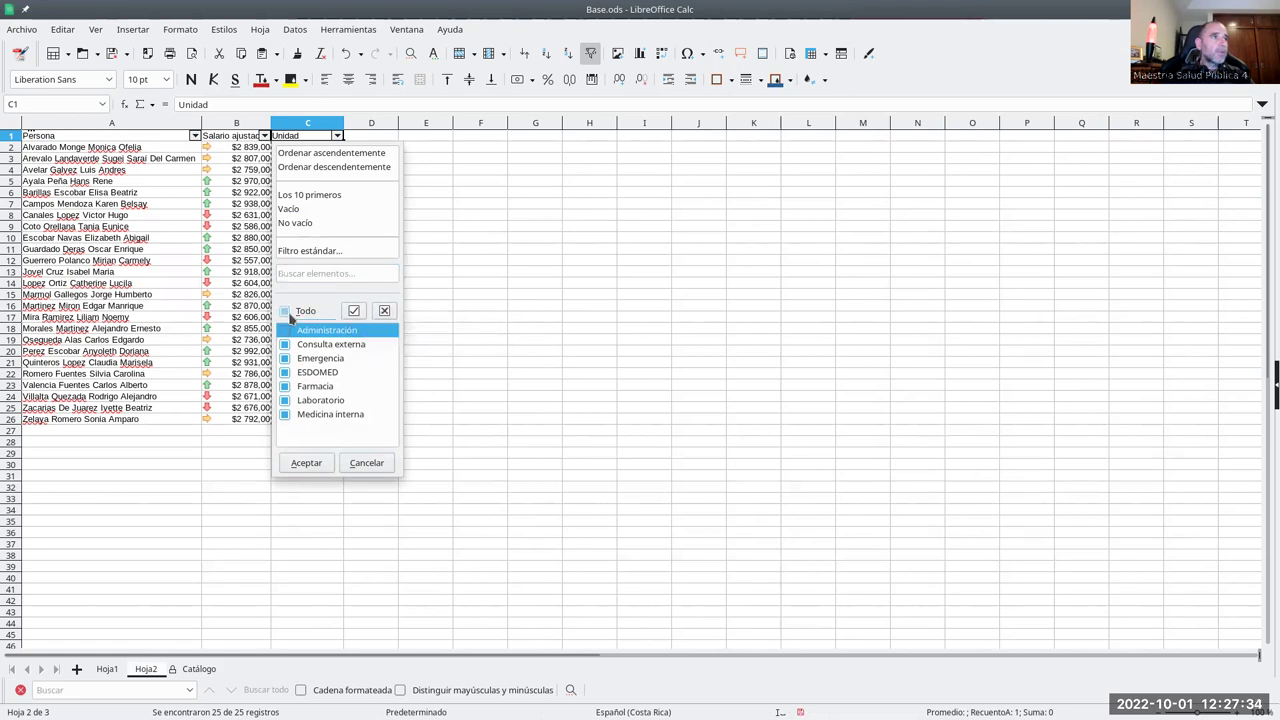
pyautogui.click(287, 345)
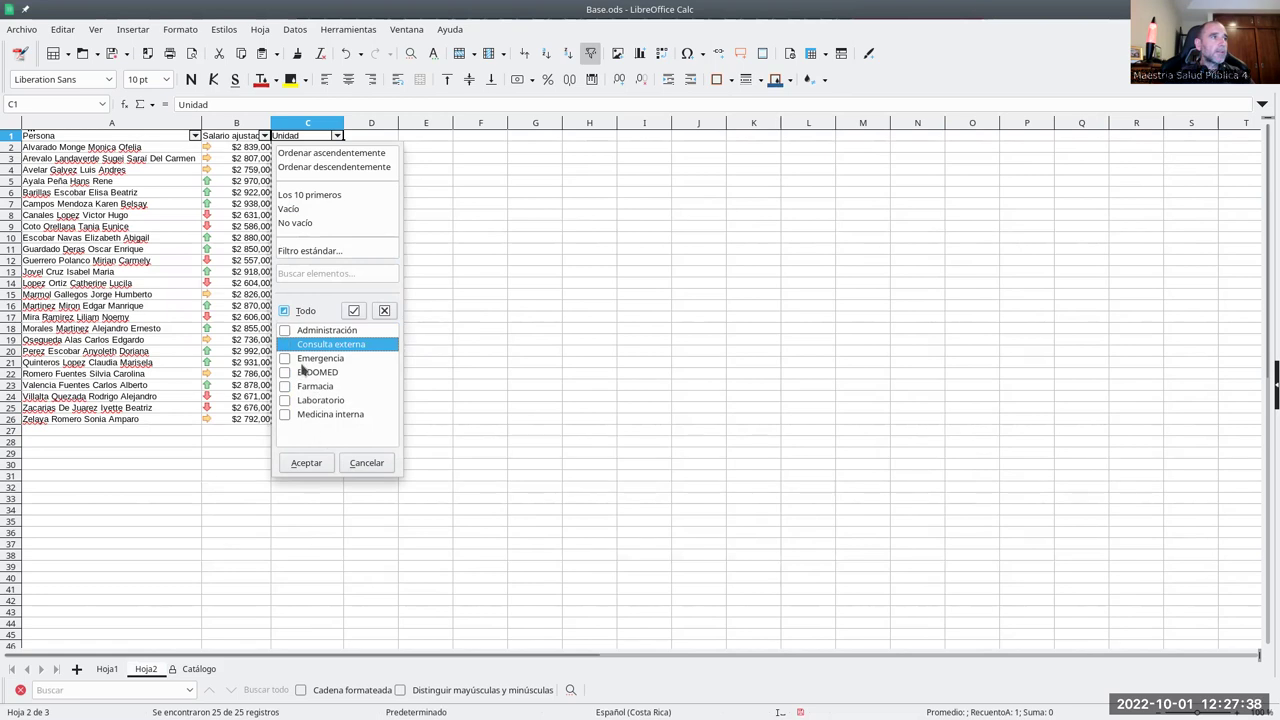
pyautogui.click(286, 345)
pyautogui.click(308, 463)
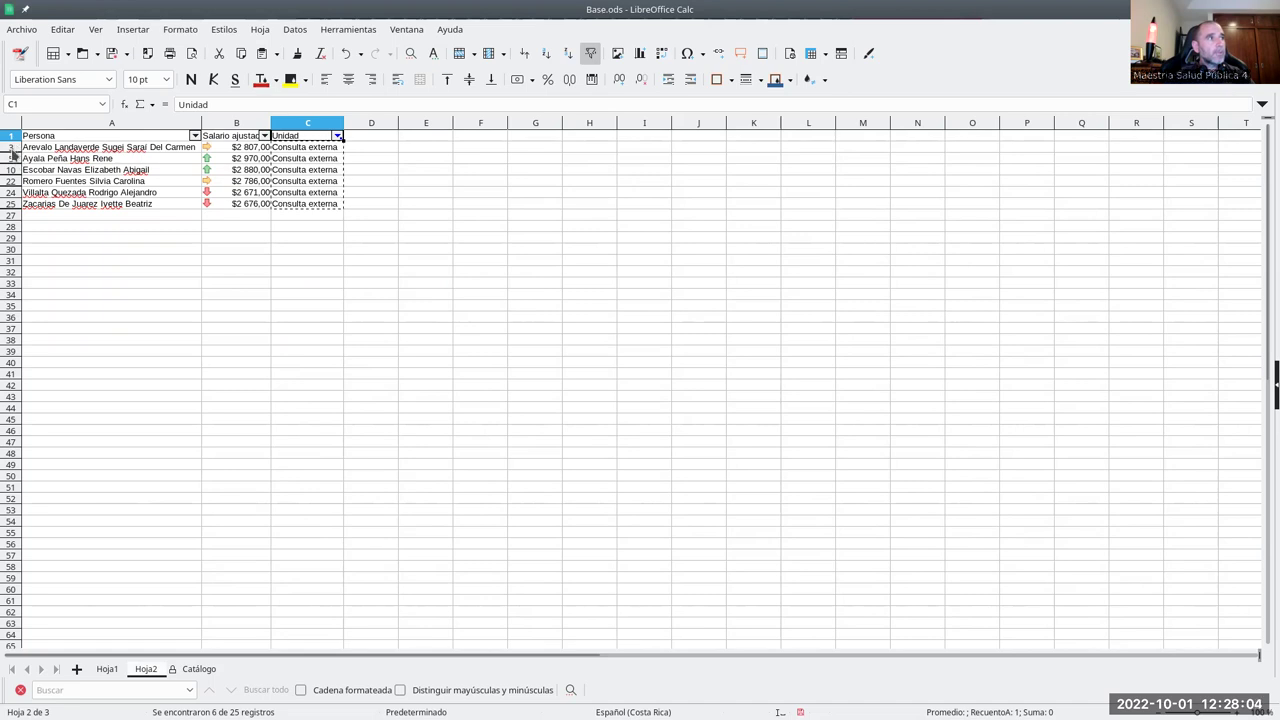
# - Filter the Unidad column to Laboratorio by searching 'La'
pyautogui.moveTo(12, 152); pyautogui.dragTo(12, 150)
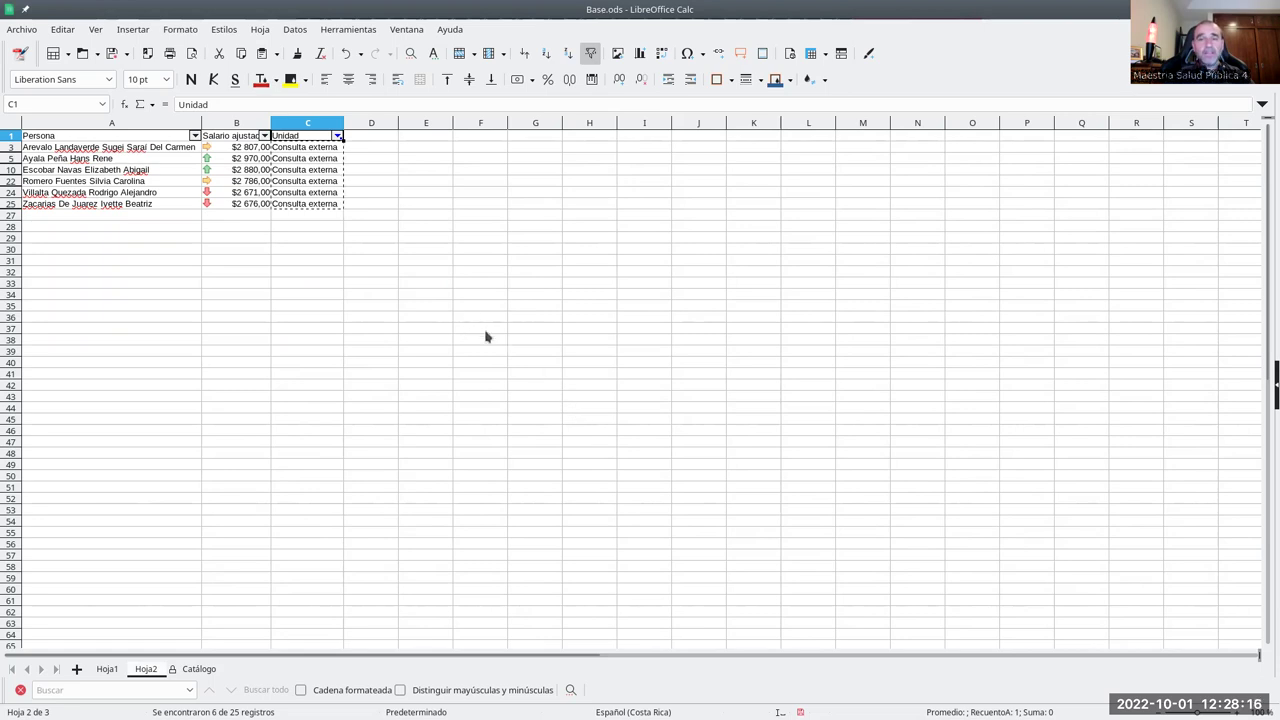
pyautogui.click(337, 135)
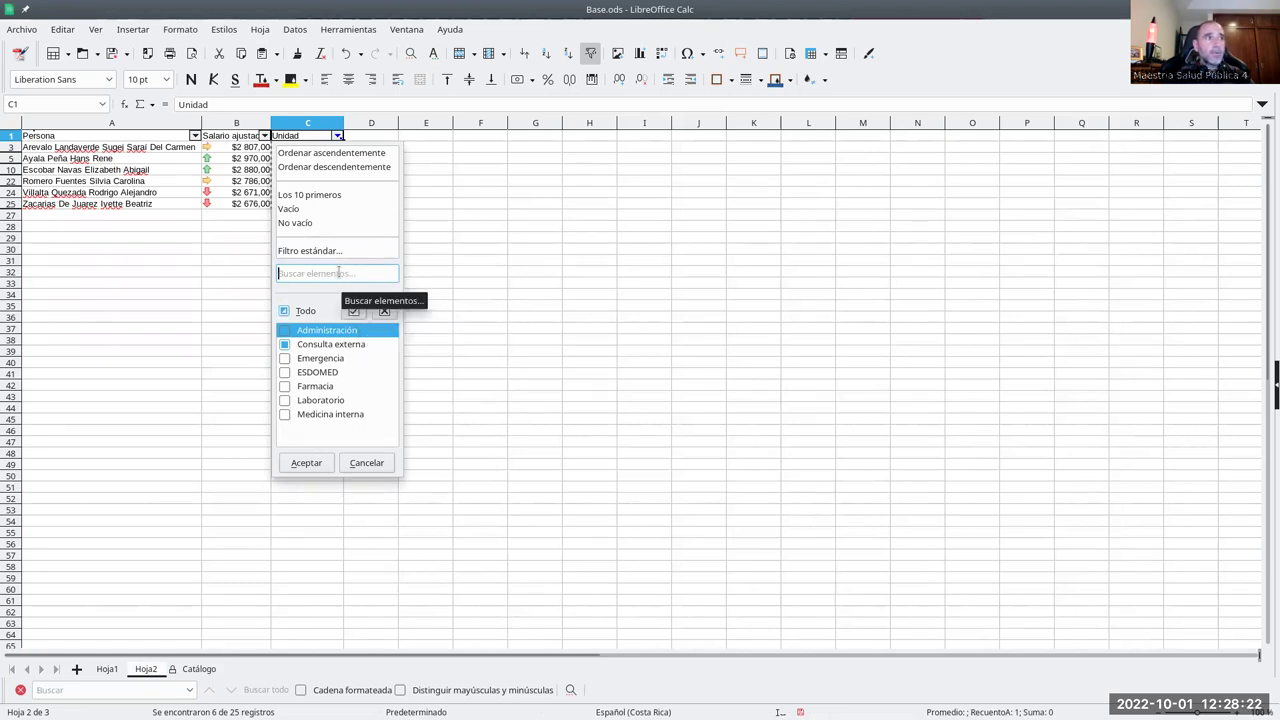
pyautogui.write('La')
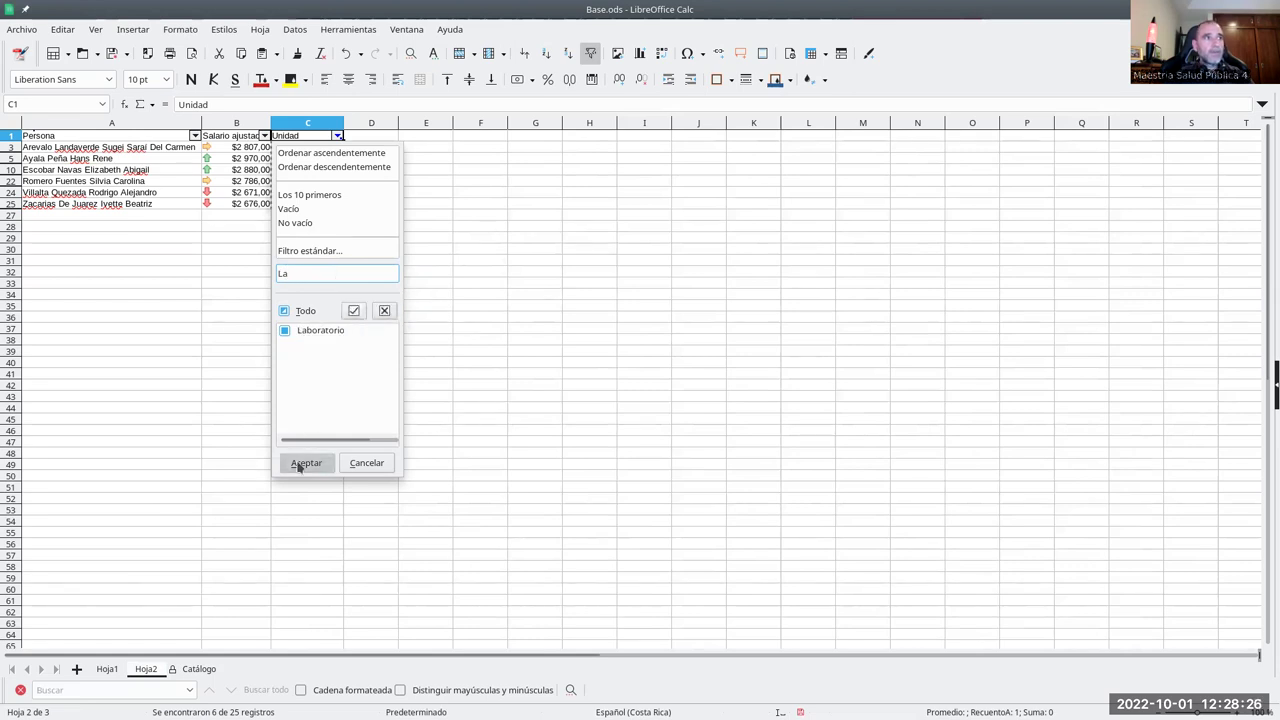
pyautogui.click(302, 464)
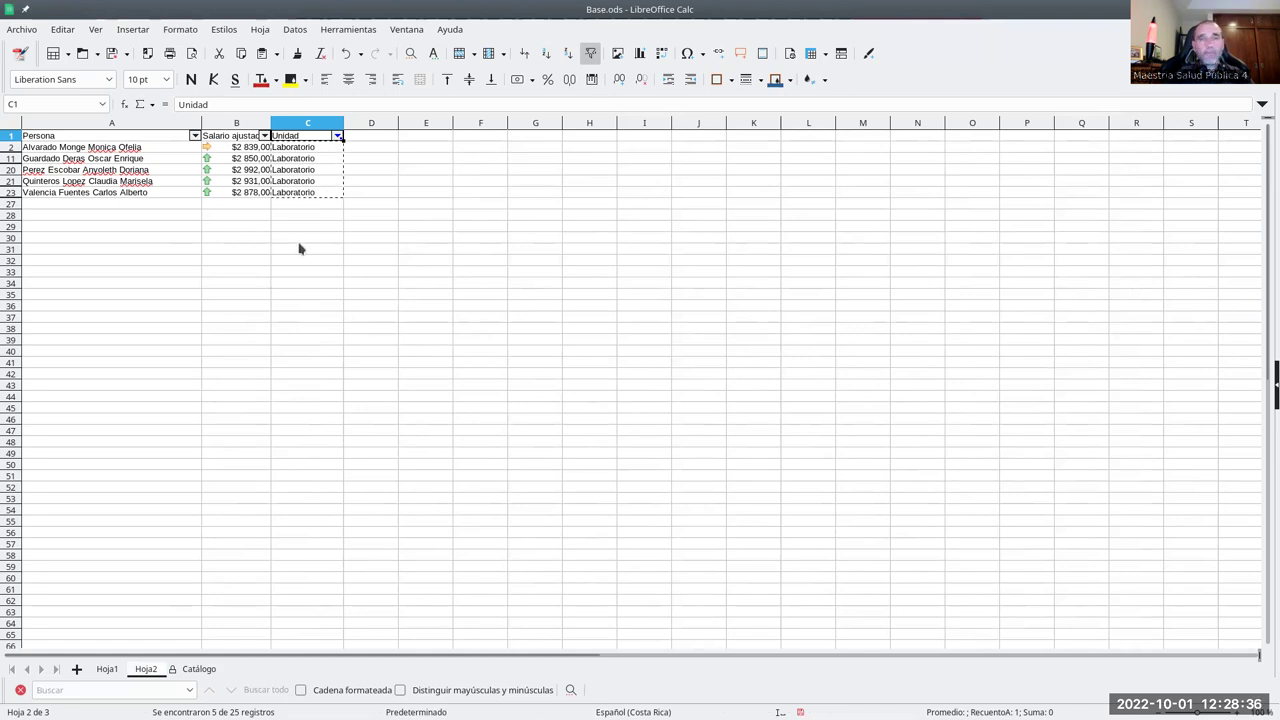
# - Tick Todo in the Unidad filter so all 25 records show again
pyautogui.click(338, 136)
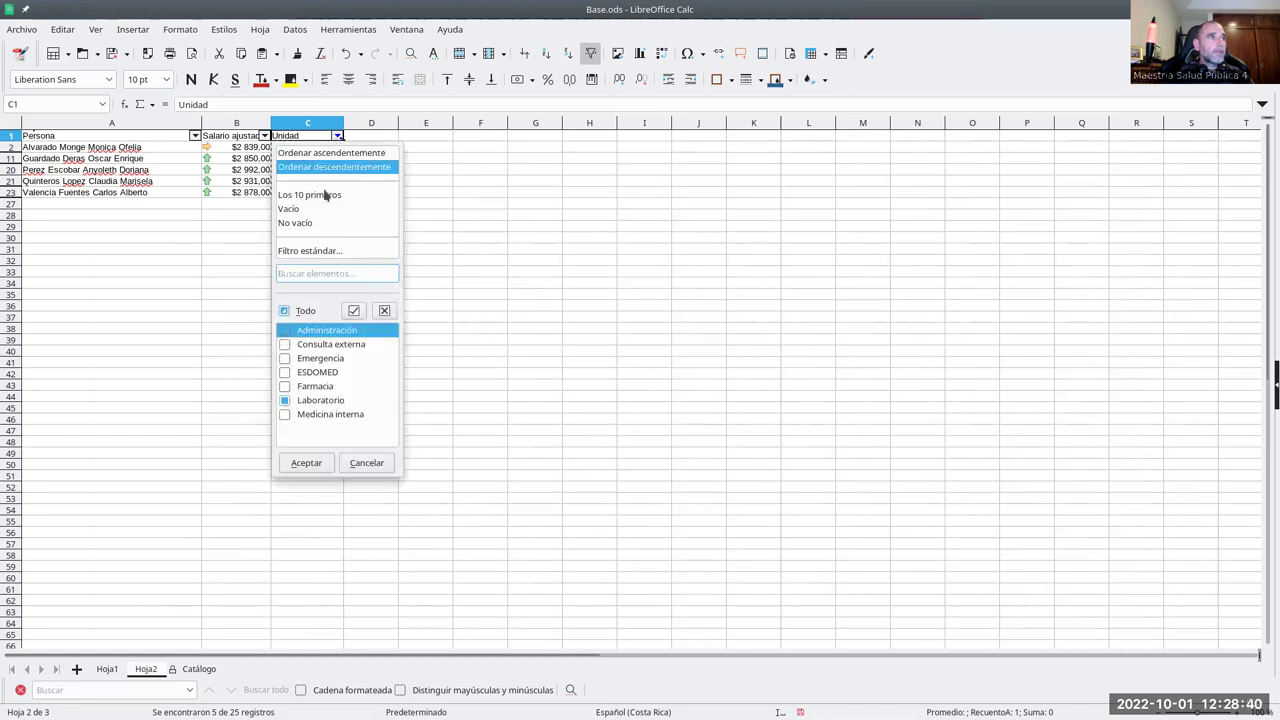
pyautogui.click(287, 313)
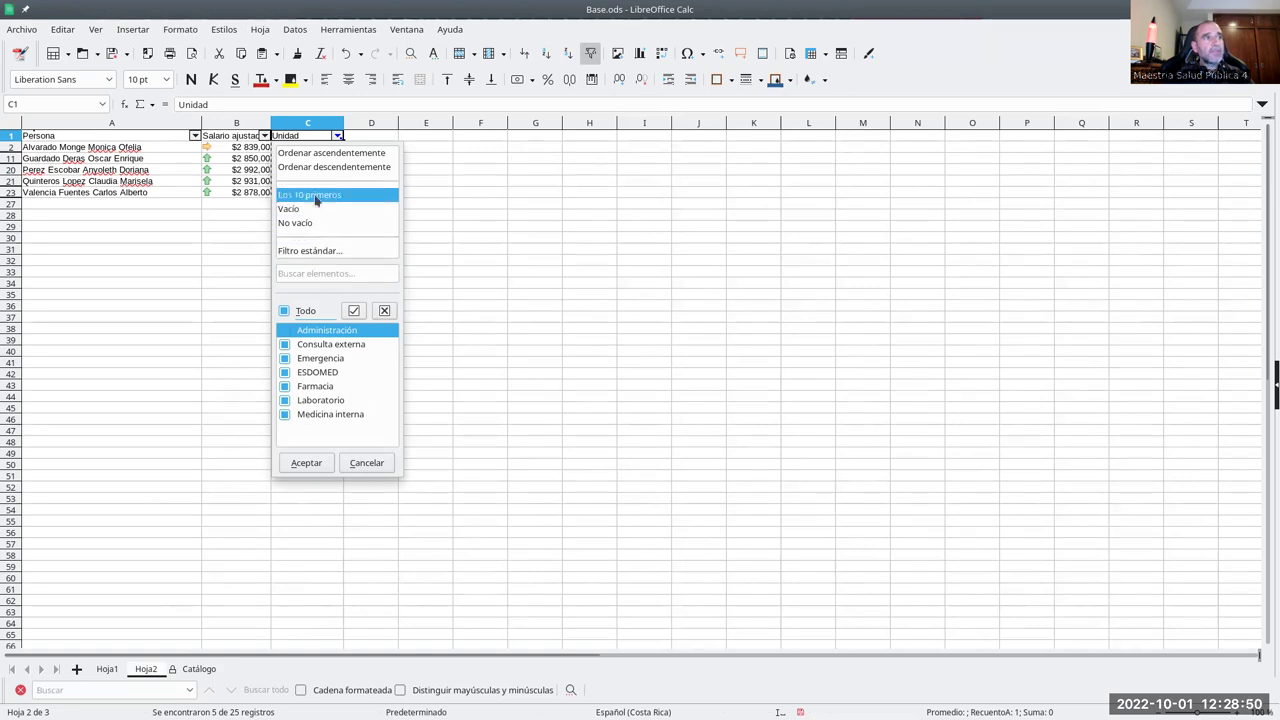
pyautogui.click(306, 462)
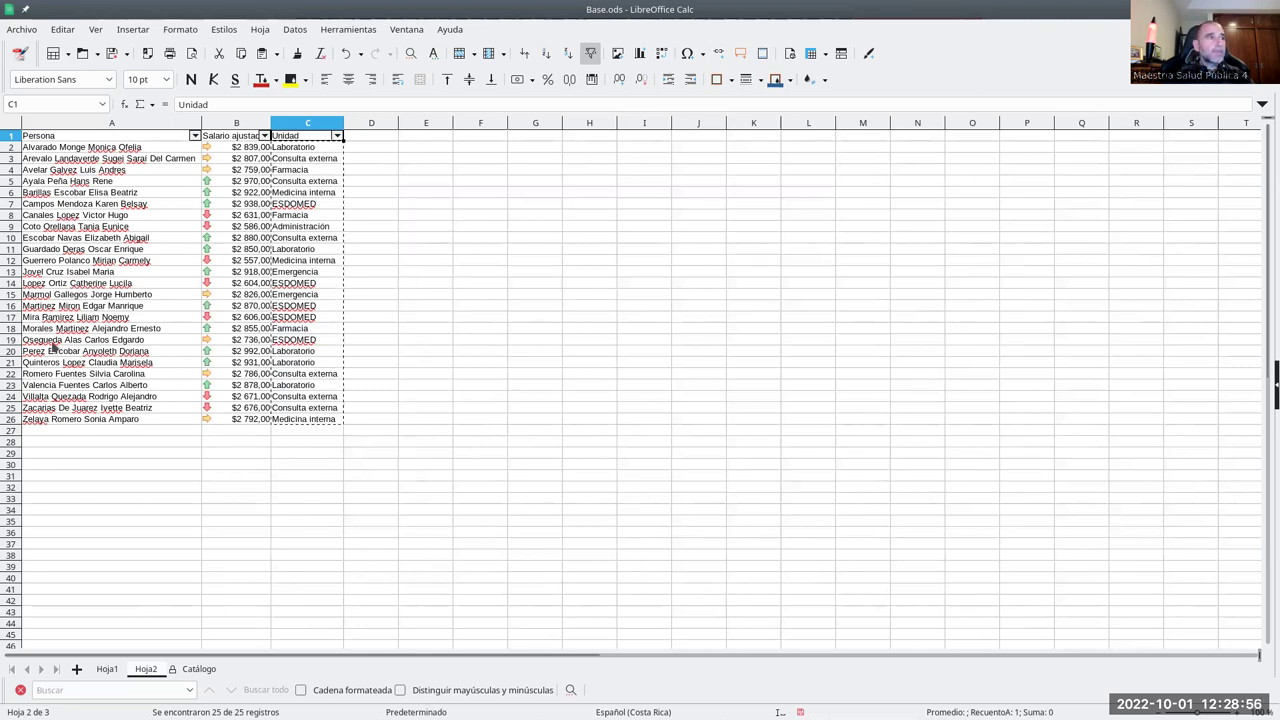
pyautogui.click(125, 431)
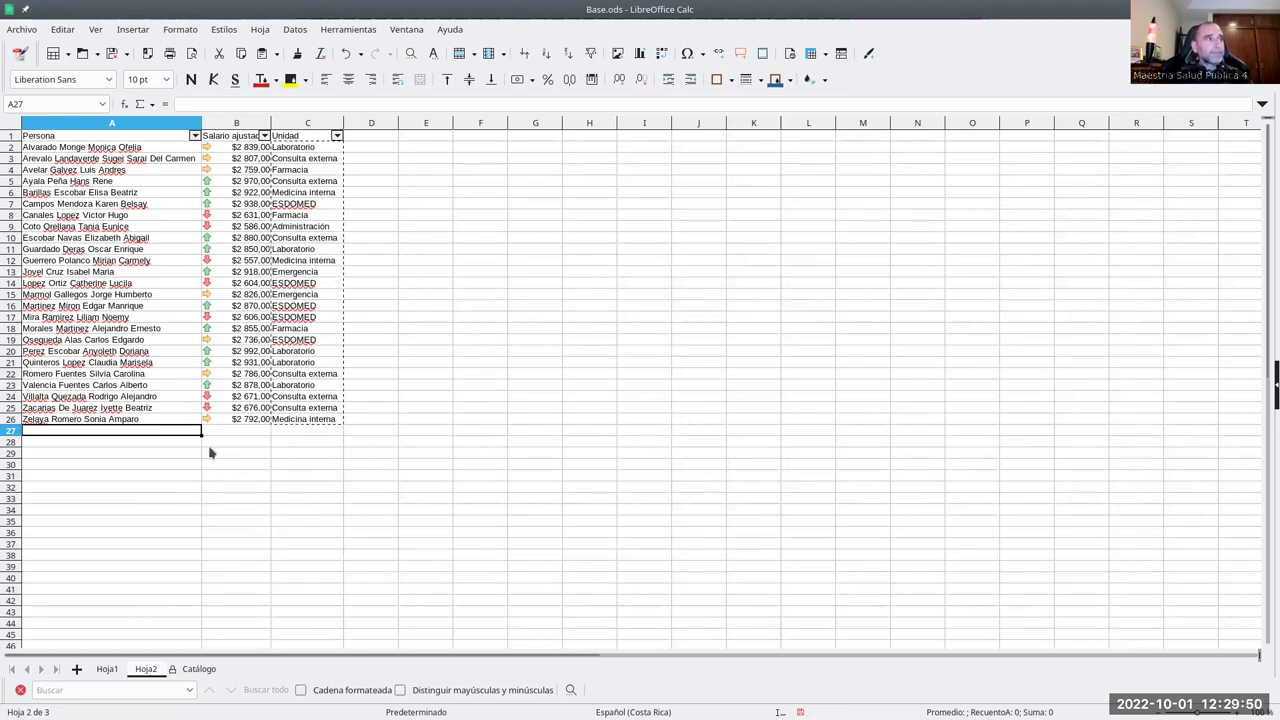
# - Insert empty rows at rows 9, 13 and 18 of the staff table
pyautogui.click(46, 228)
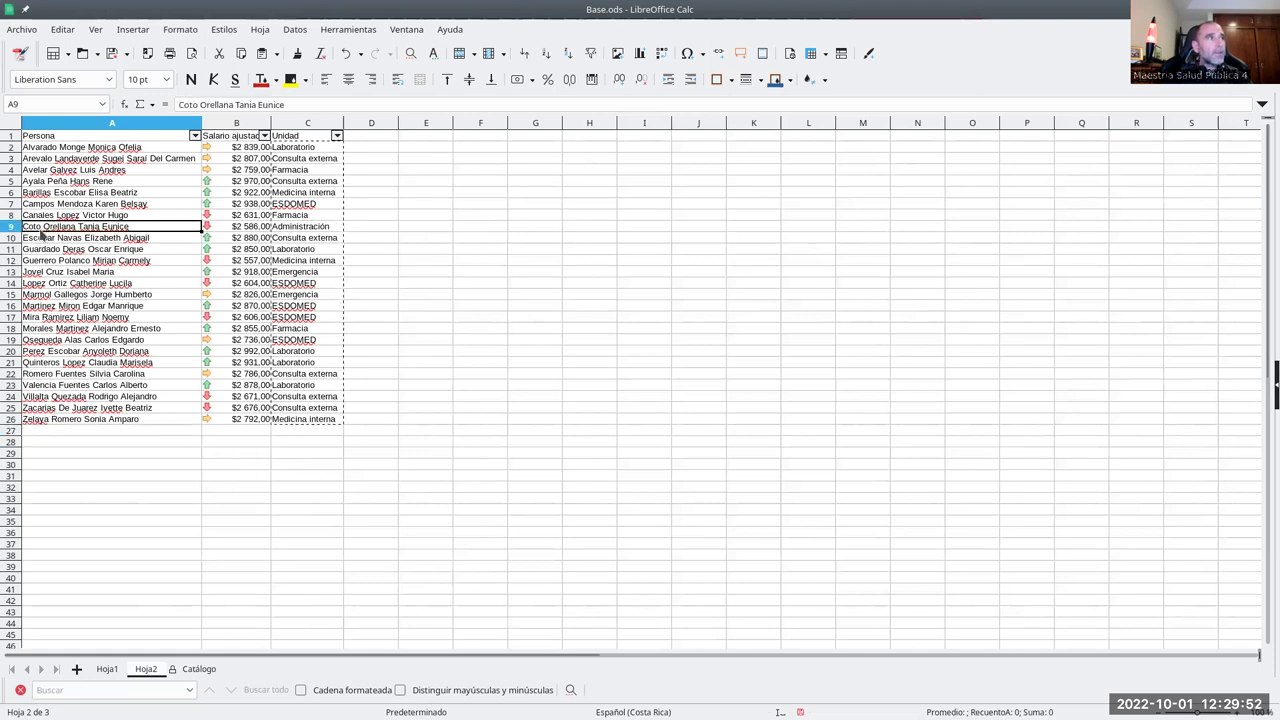
pyautogui.click(14, 227)
pyautogui.rightClick(14, 227)
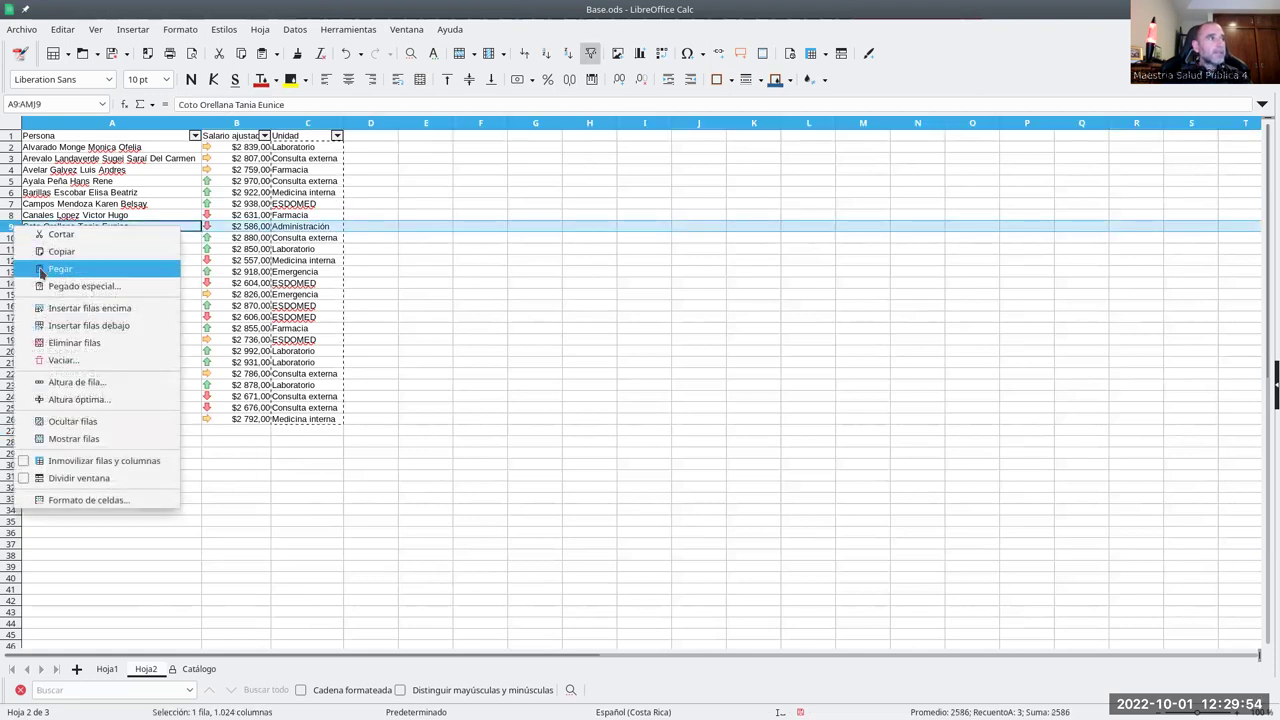
pyautogui.click(52, 300)
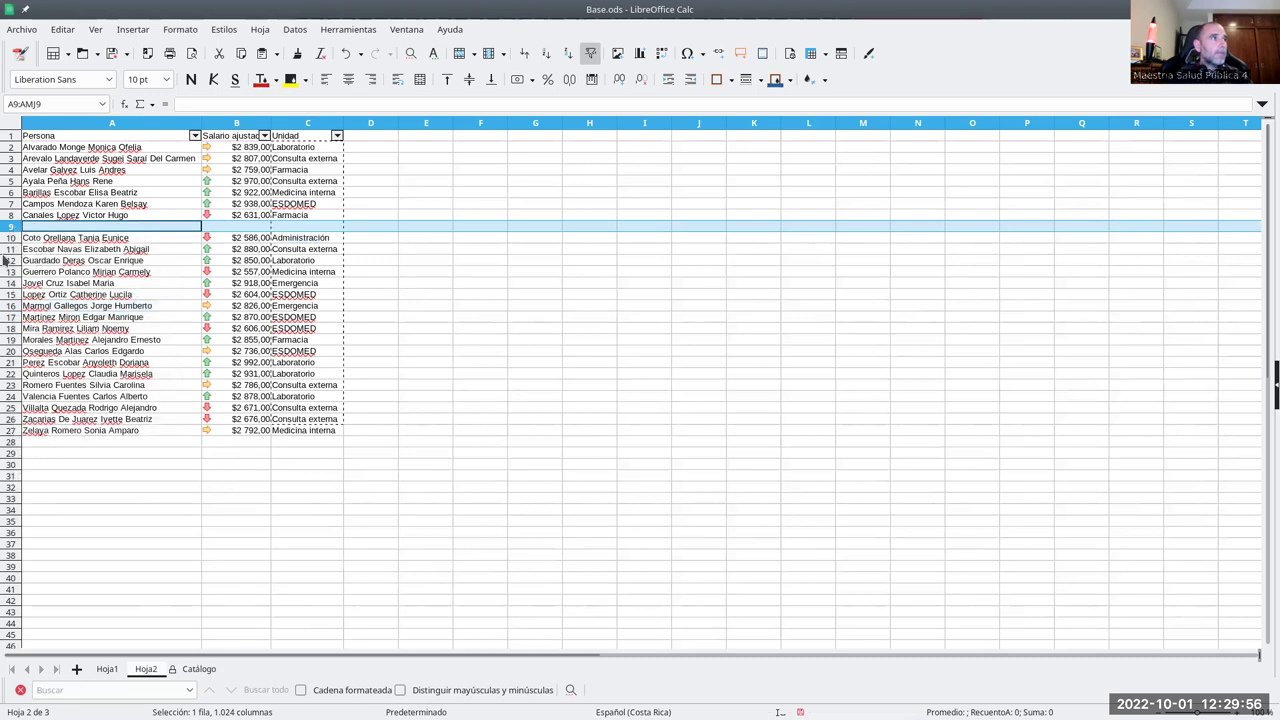
pyautogui.click(14, 271)
pyautogui.rightClick(14, 271)
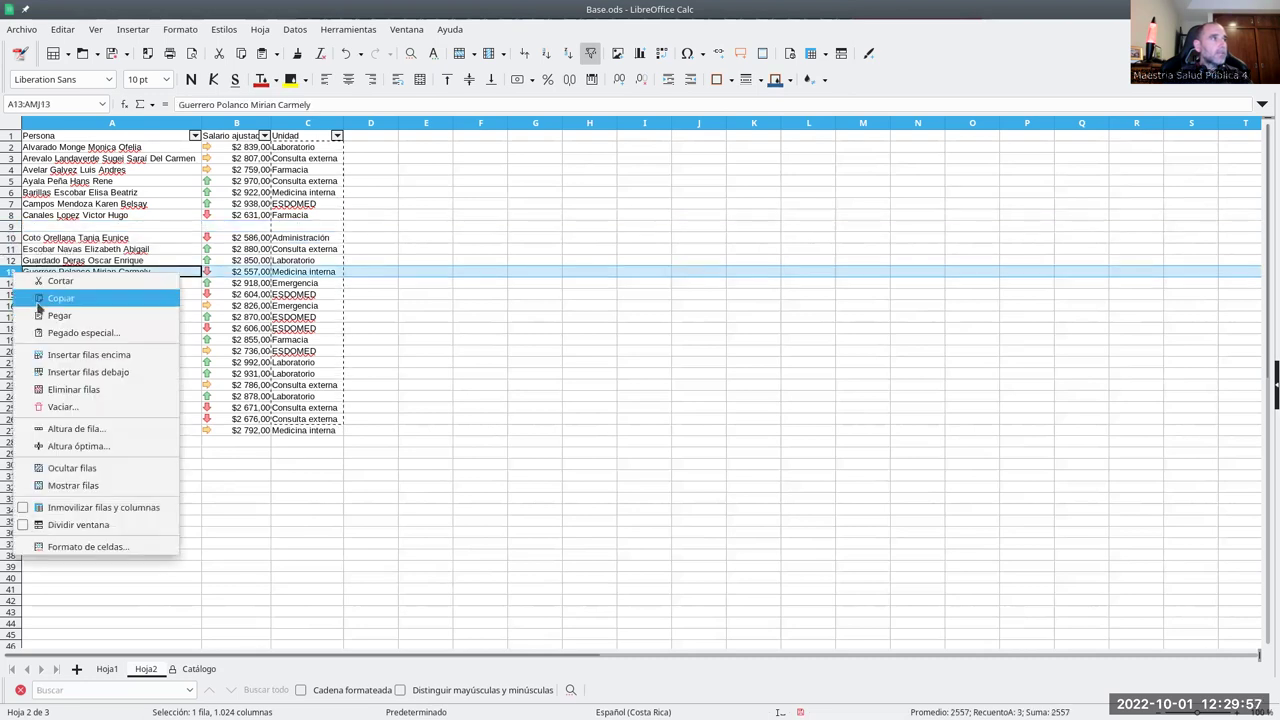
pyautogui.click(82, 355)
pyautogui.click(14, 330)
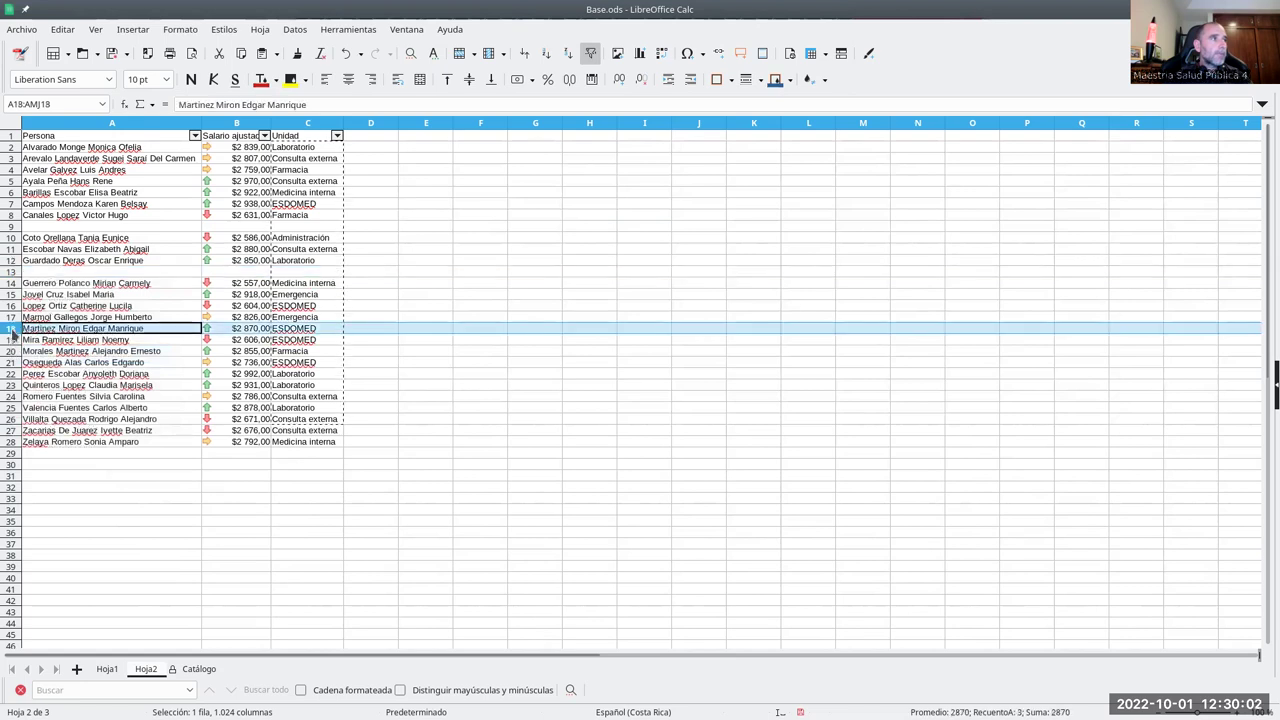
pyautogui.hotkey('ctrl', 'x')
pyautogui.press('Escape')
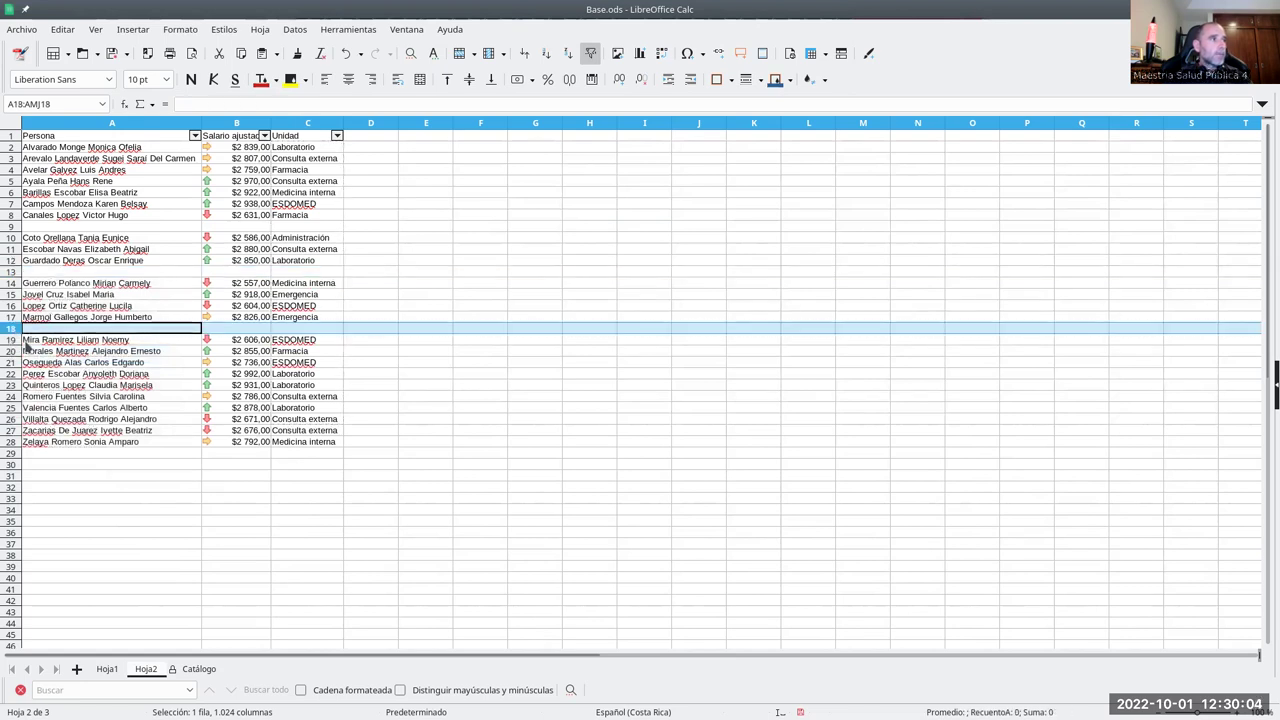
pyautogui.hotkey('ctrl', 'z')
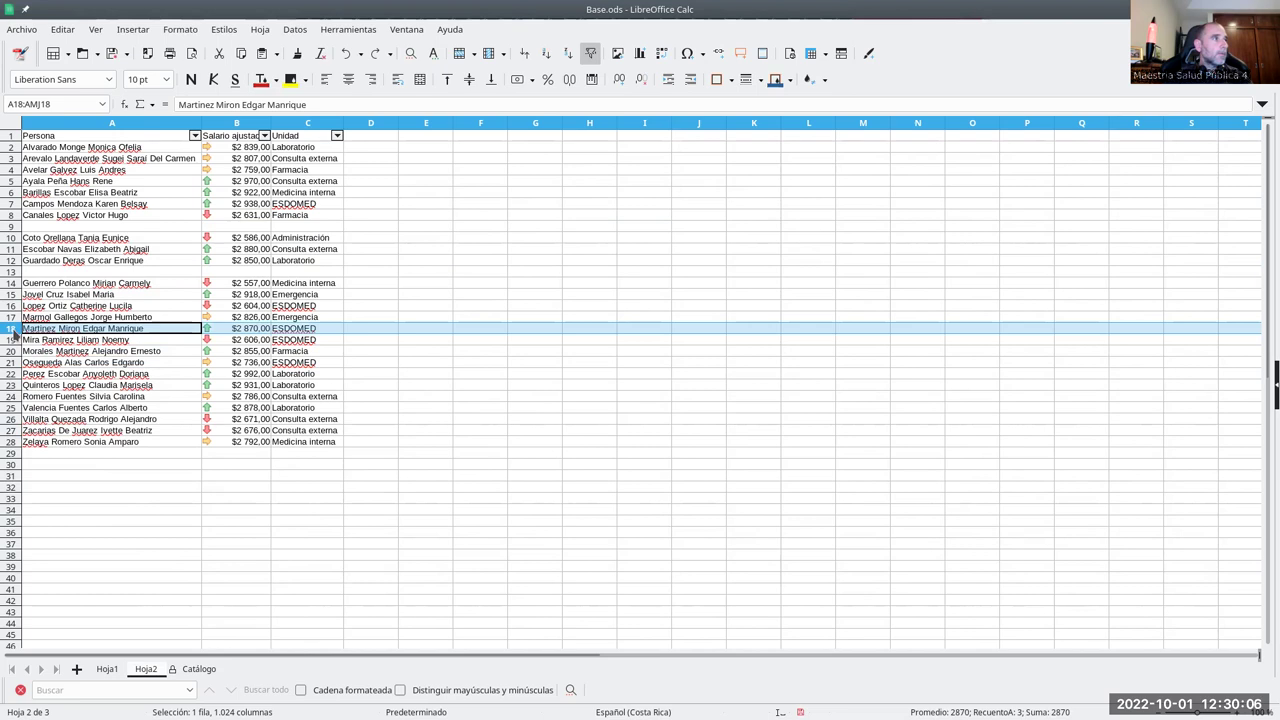
pyautogui.rightClick(14, 336)
pyautogui.click(55, 412)
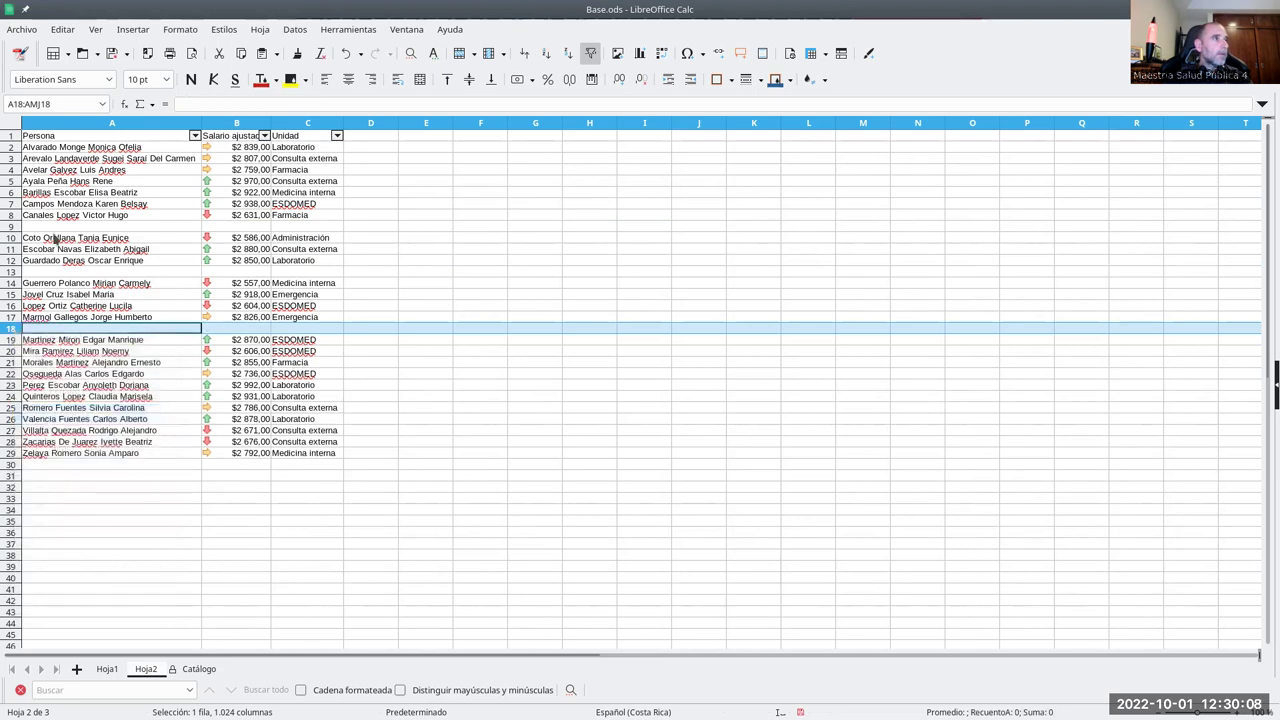
# - Copy the records of rows 8, 12 and 17 into the empty rows 9, 13 and 18
pyautogui.moveTo(28, 216); pyautogui.dragTo(300, 216)
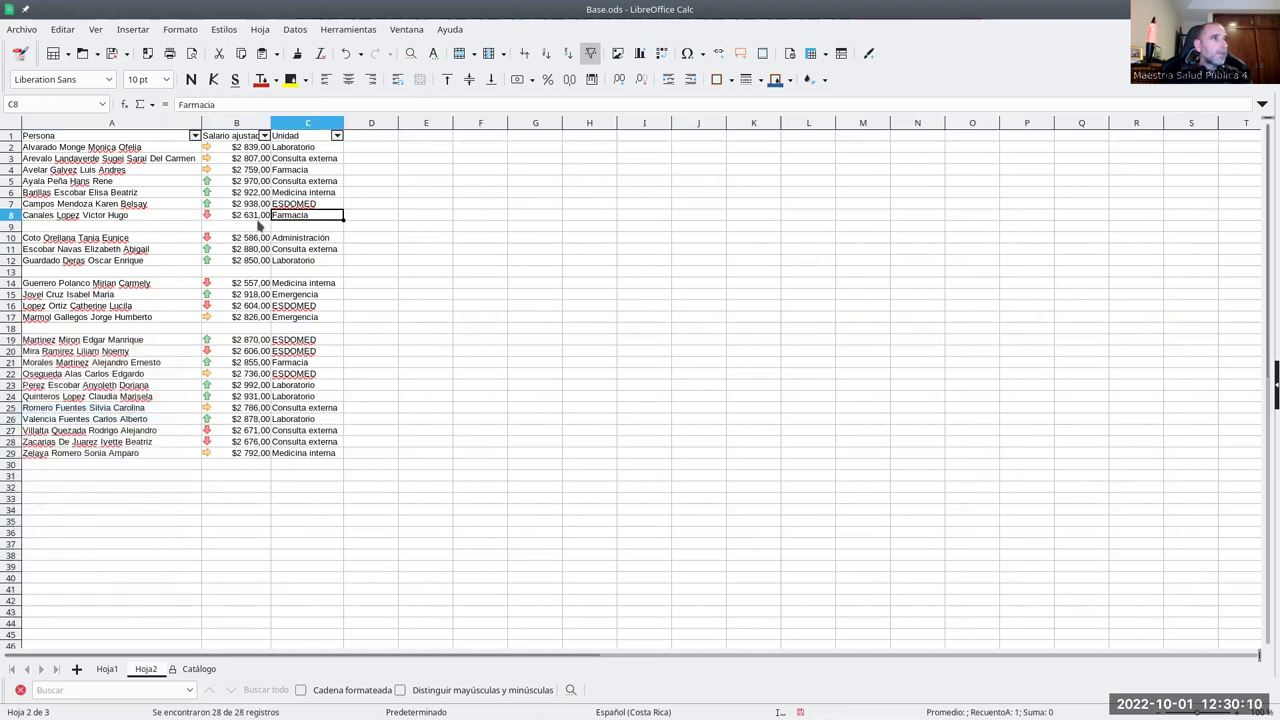
pyautogui.hotkey('ctrl', 'c')
pyautogui.click(145, 227)
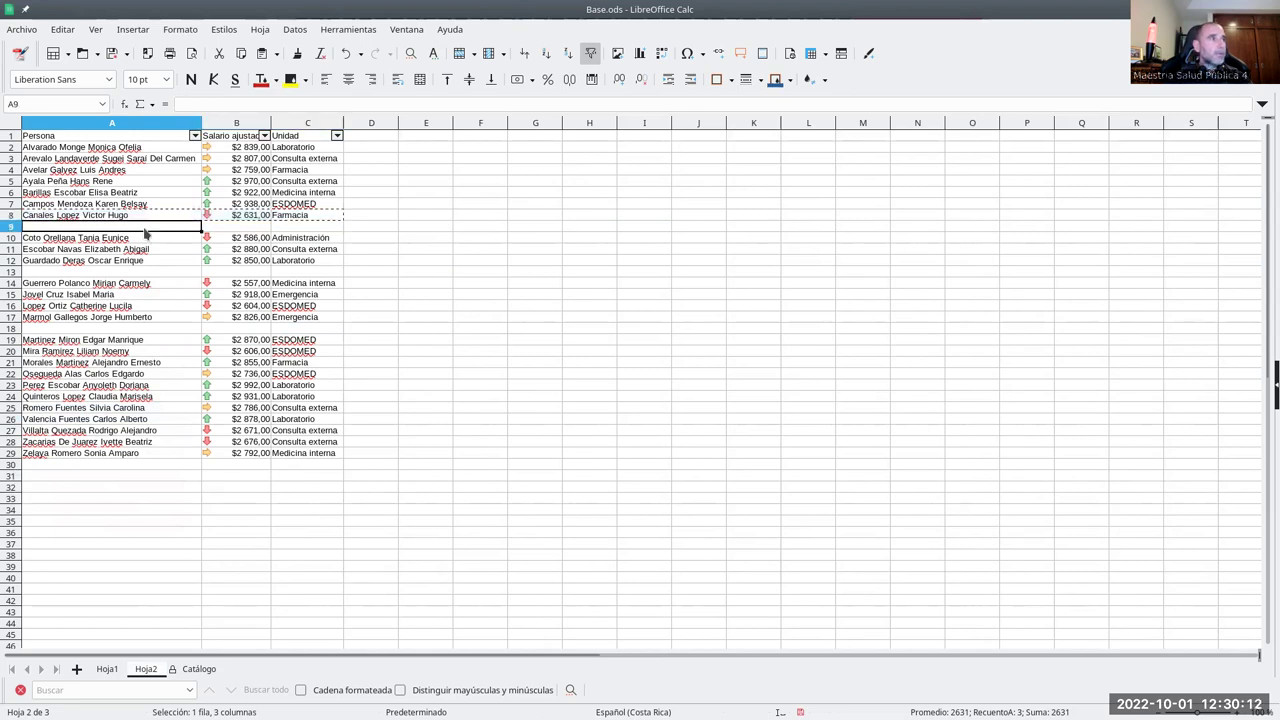
pyautogui.hotkey('ctrl', 'v')
pyautogui.moveTo(113, 262); pyautogui.dragTo(280, 268)
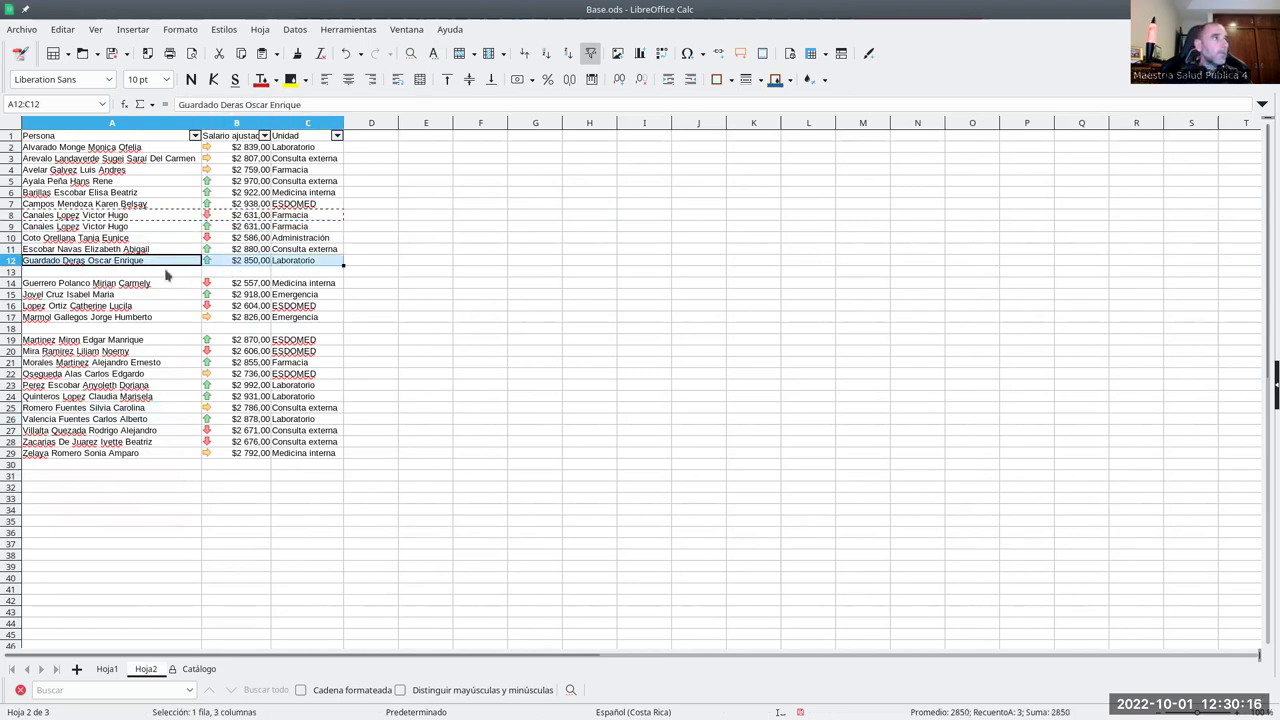
pyautogui.hotkey('ctrl', 'v')
pyautogui.click(768, 426)
pyautogui.click(168, 272)
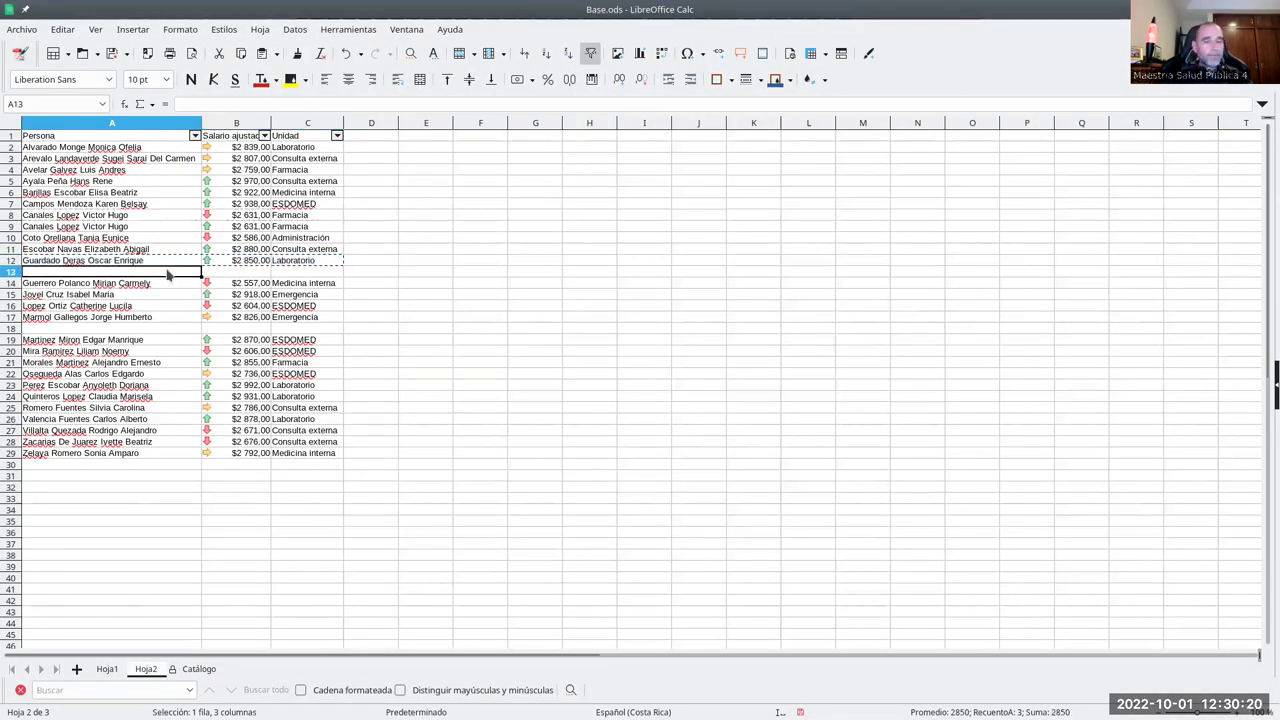
pyautogui.hotkey('ctrl', 'v')
pyautogui.moveTo(293, 318); pyautogui.dragTo(162, 319)
pyautogui.hotkey('ctrl', 'c')
pyautogui.click(150, 329)
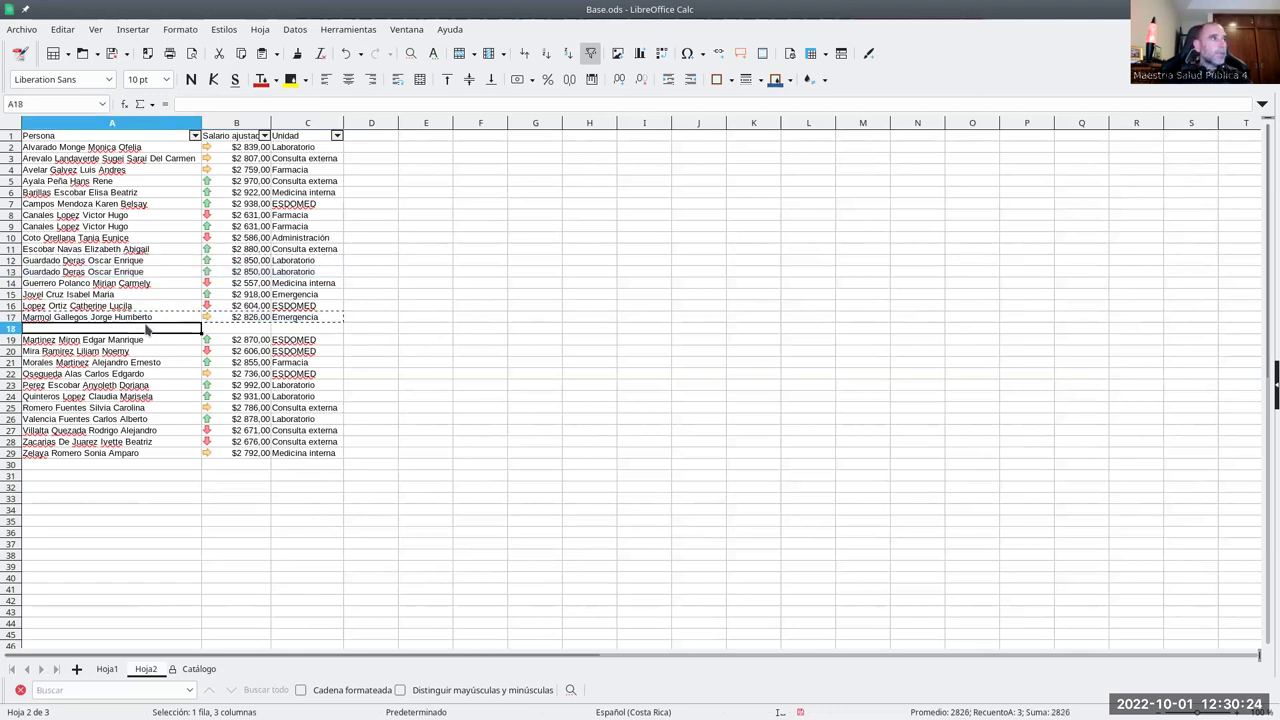
pyautogui.hotkey('ctrl', 'v')
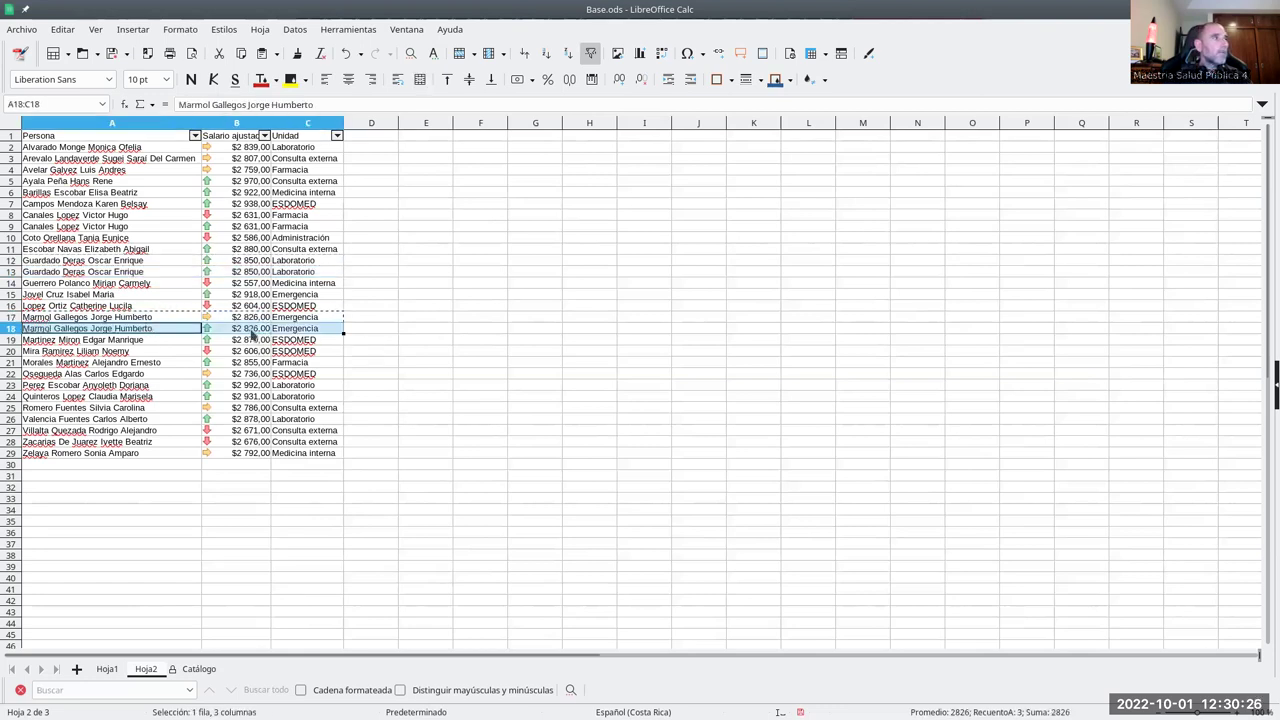
pyautogui.press('Right')
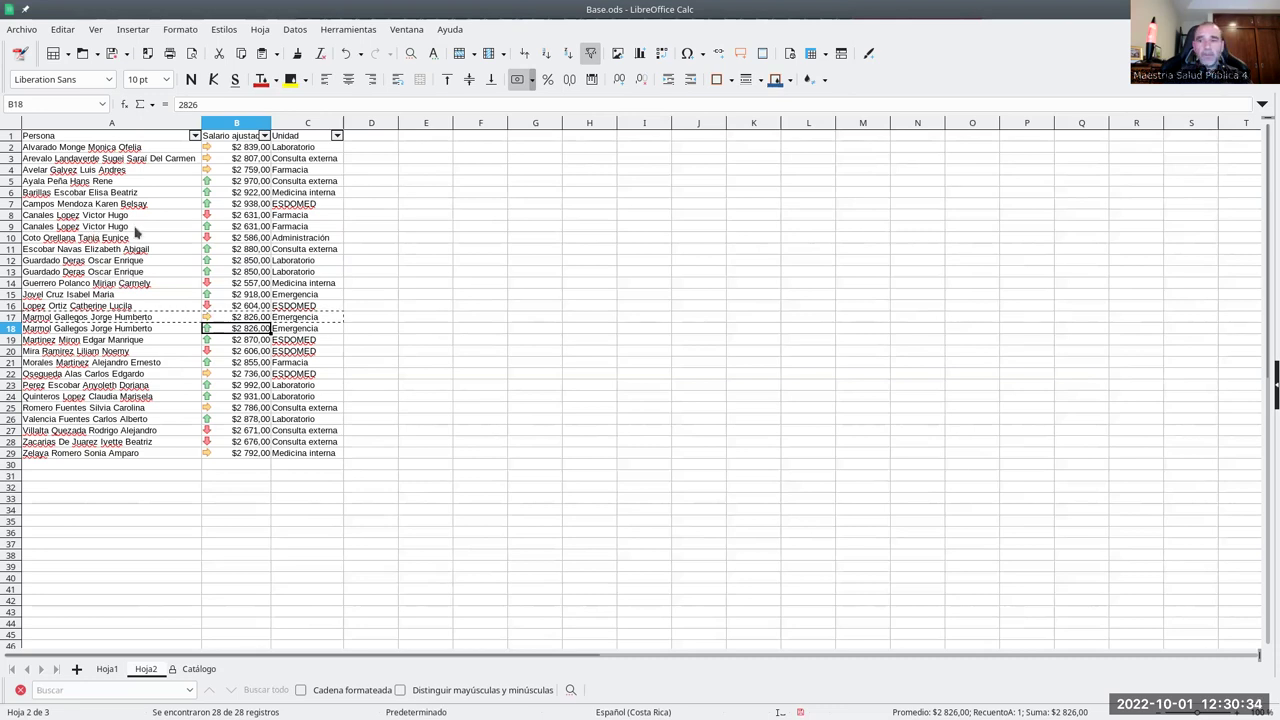
# - Check the duplicated A13 entry and the Persona filter list, then open Datos > Más filtros
pyautogui.click(128, 270)
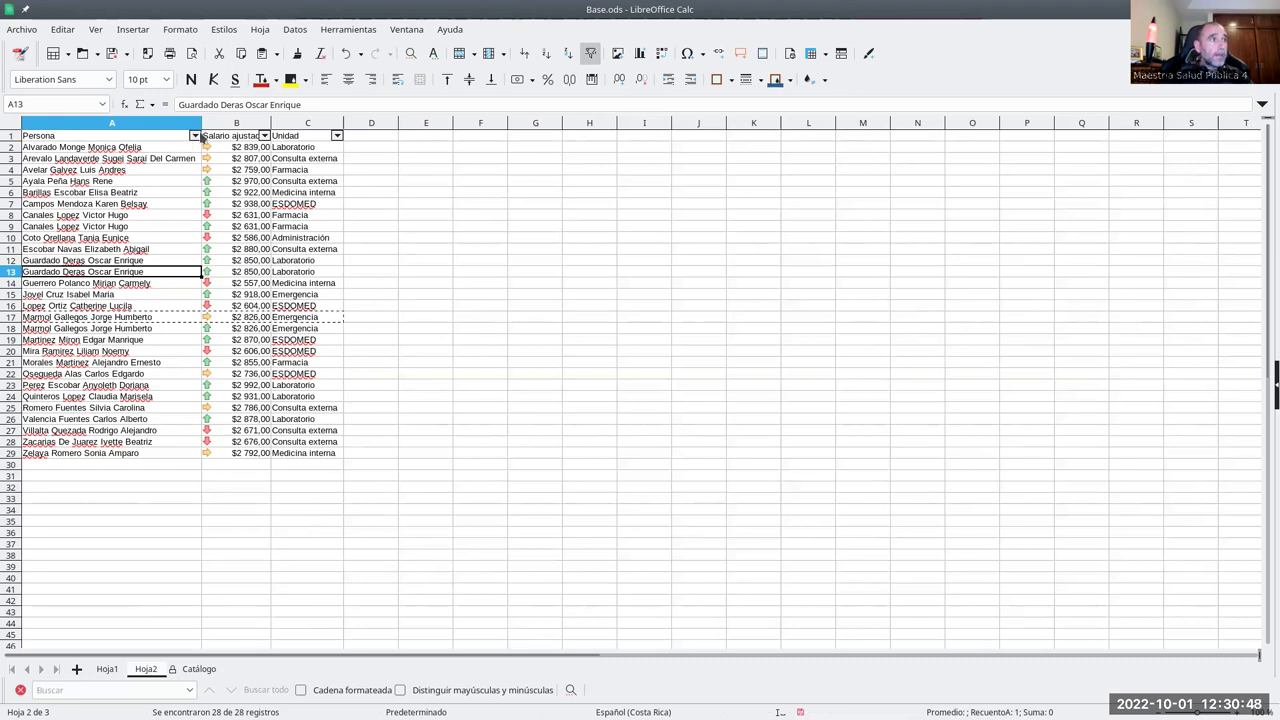
pyautogui.click(195, 137)
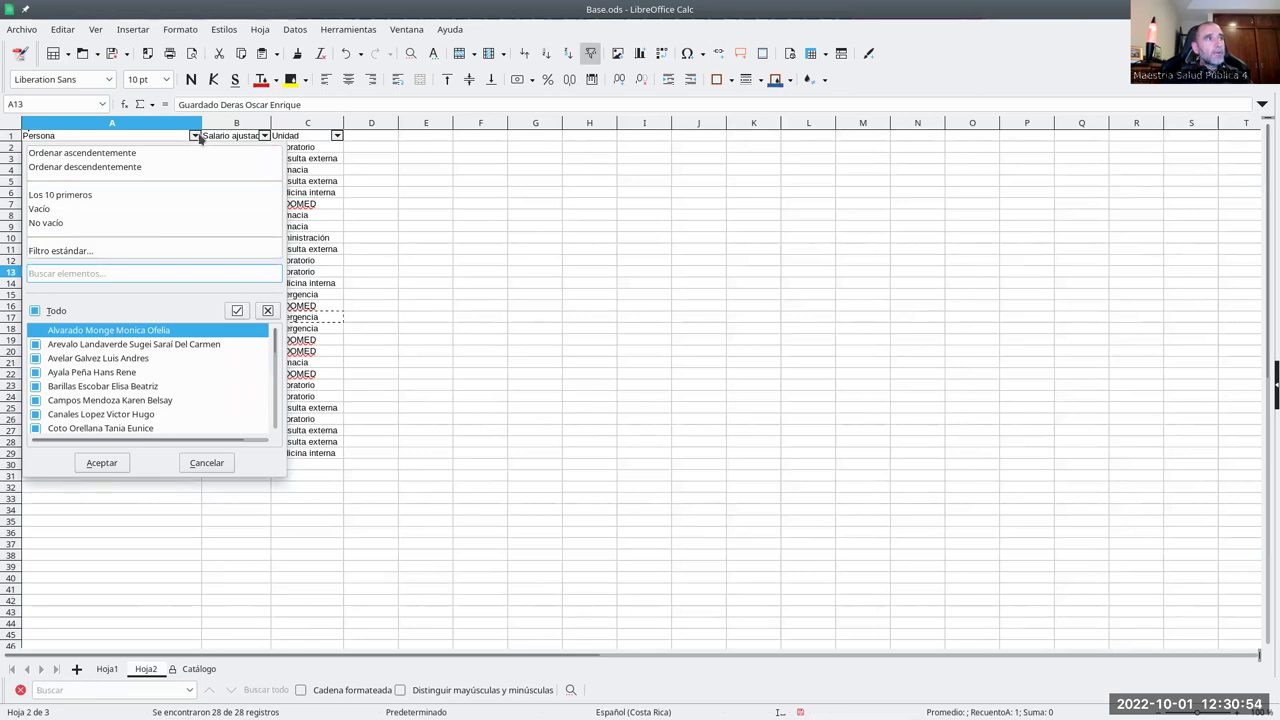
pyautogui.click(206, 462)
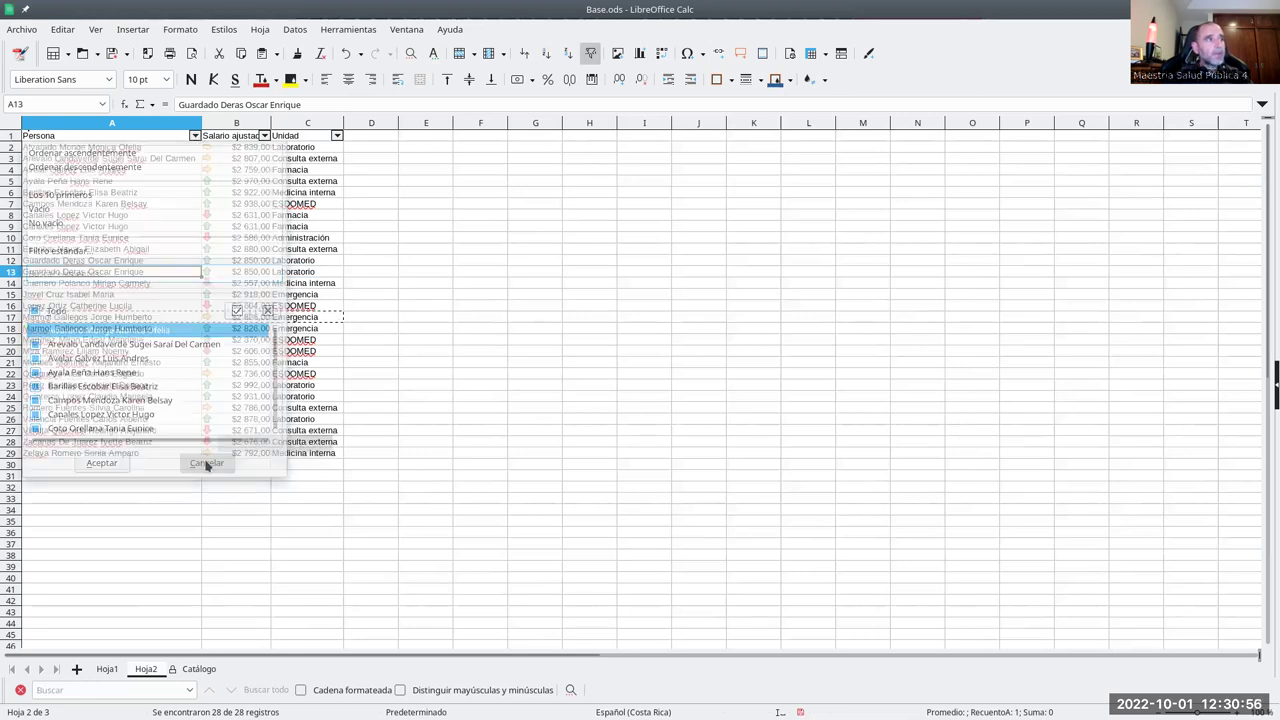
pyautogui.click(295, 29)
pyautogui.moveTo(300, 124)
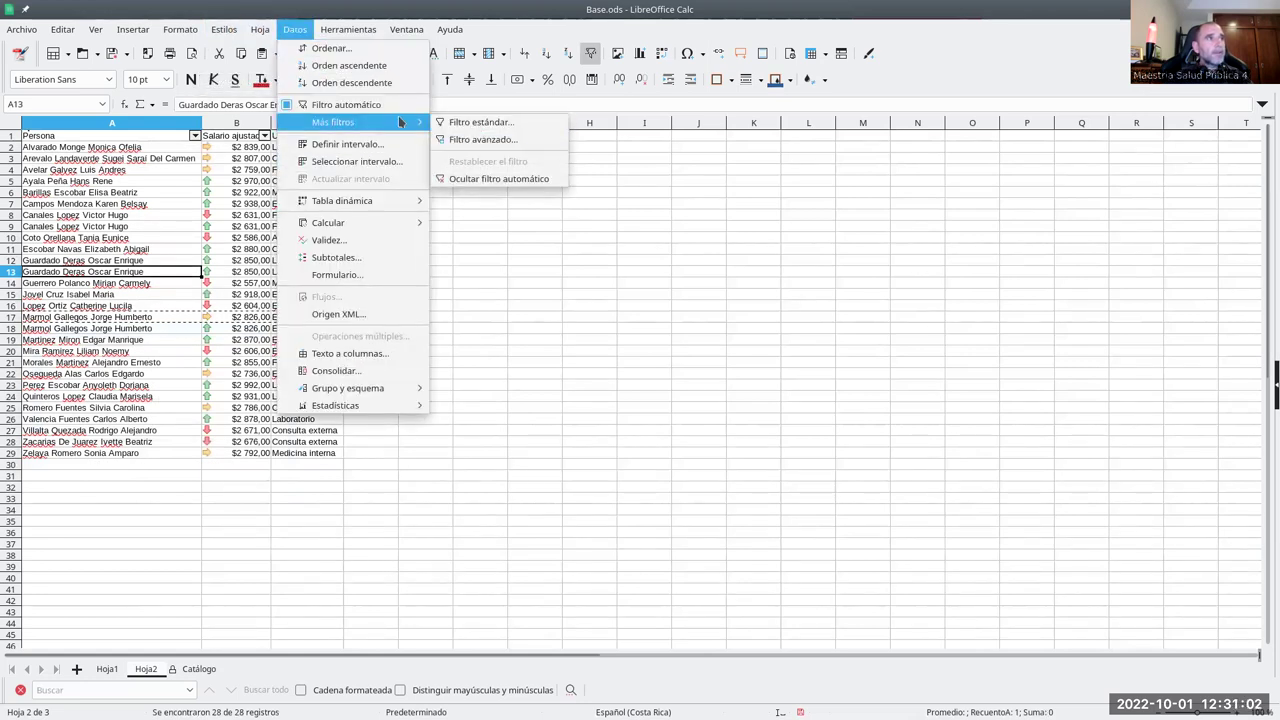
pyautogui.click(295, 29)
pyautogui.click(295, 29)
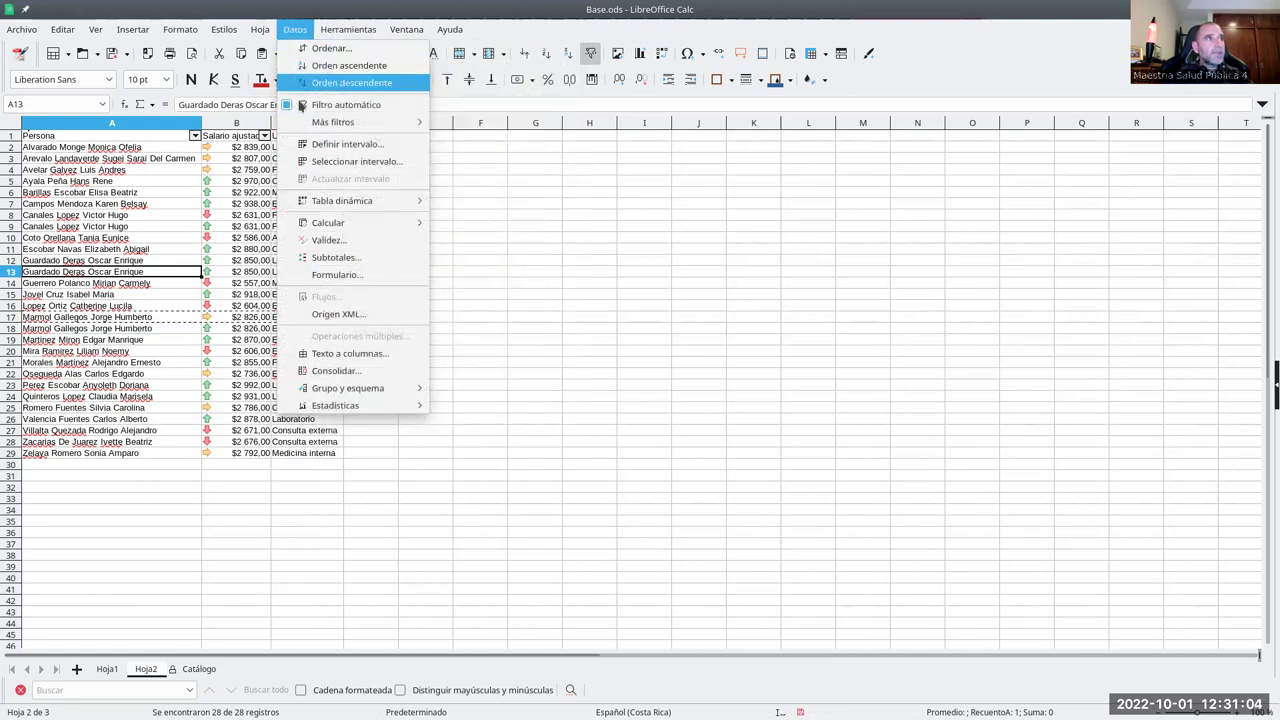
pyautogui.moveTo(330, 122)
pyautogui.click(457, 126)
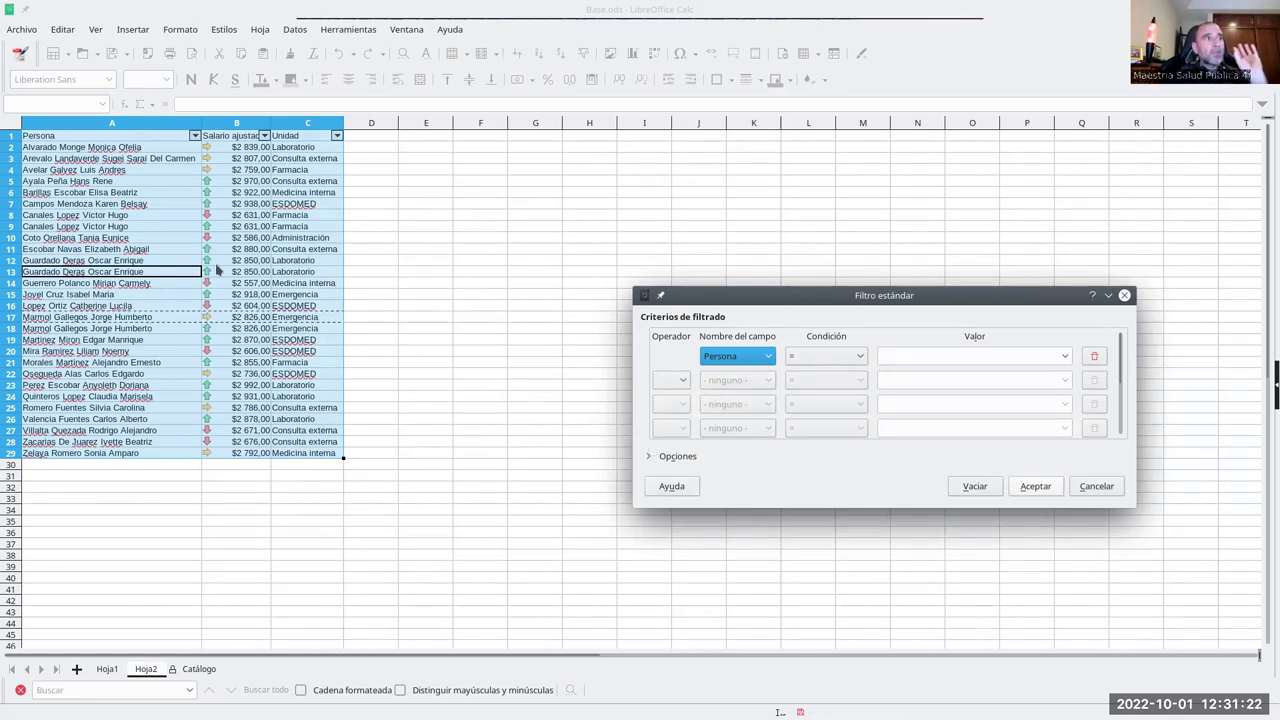
pyautogui.click(1096, 486)
pyautogui.click(353, 366)
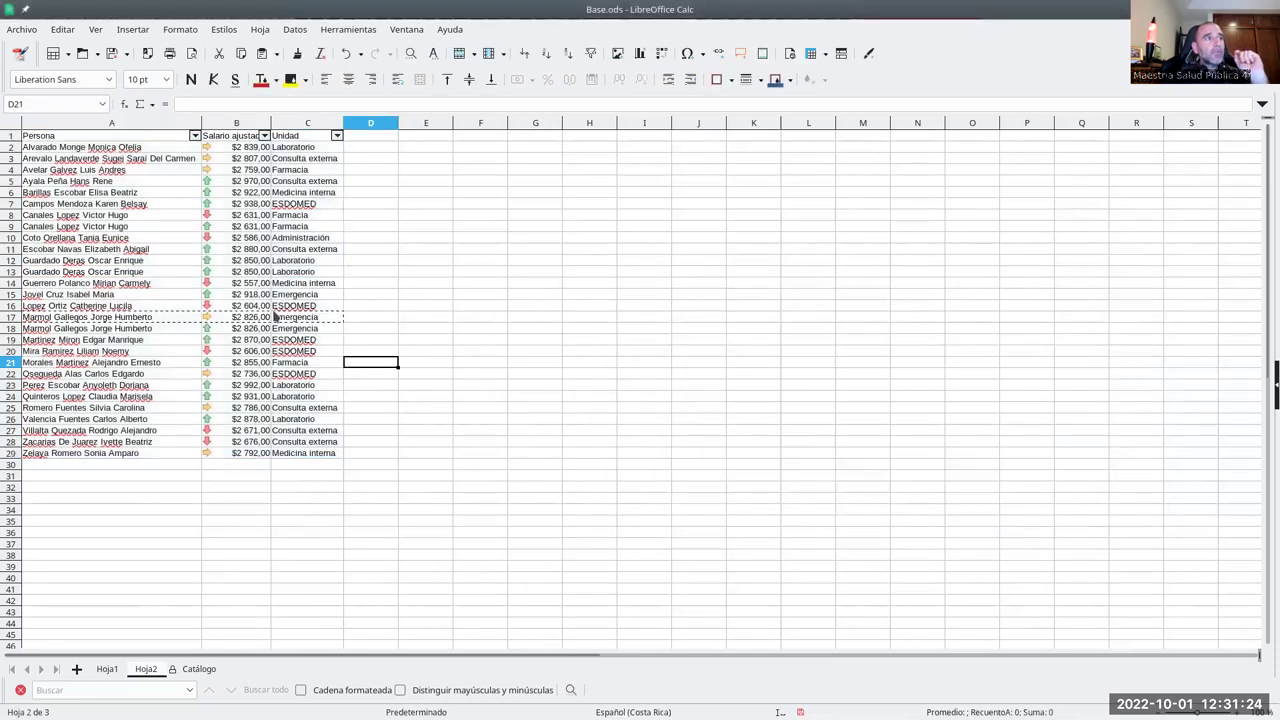
# - Set row 13's salary to 2 700 and its unit to ESDOMED
pyautogui.moveTo(303, 274); pyautogui.dragTo(169, 274)
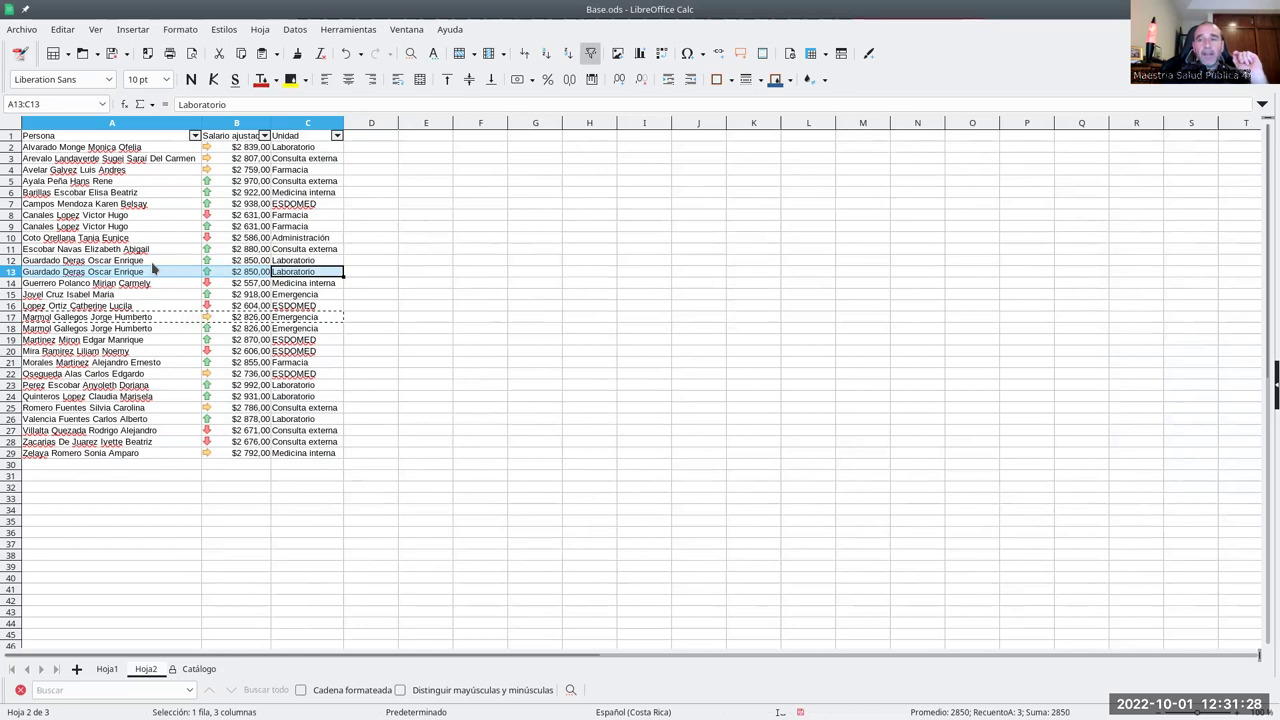
pyautogui.click(252, 275)
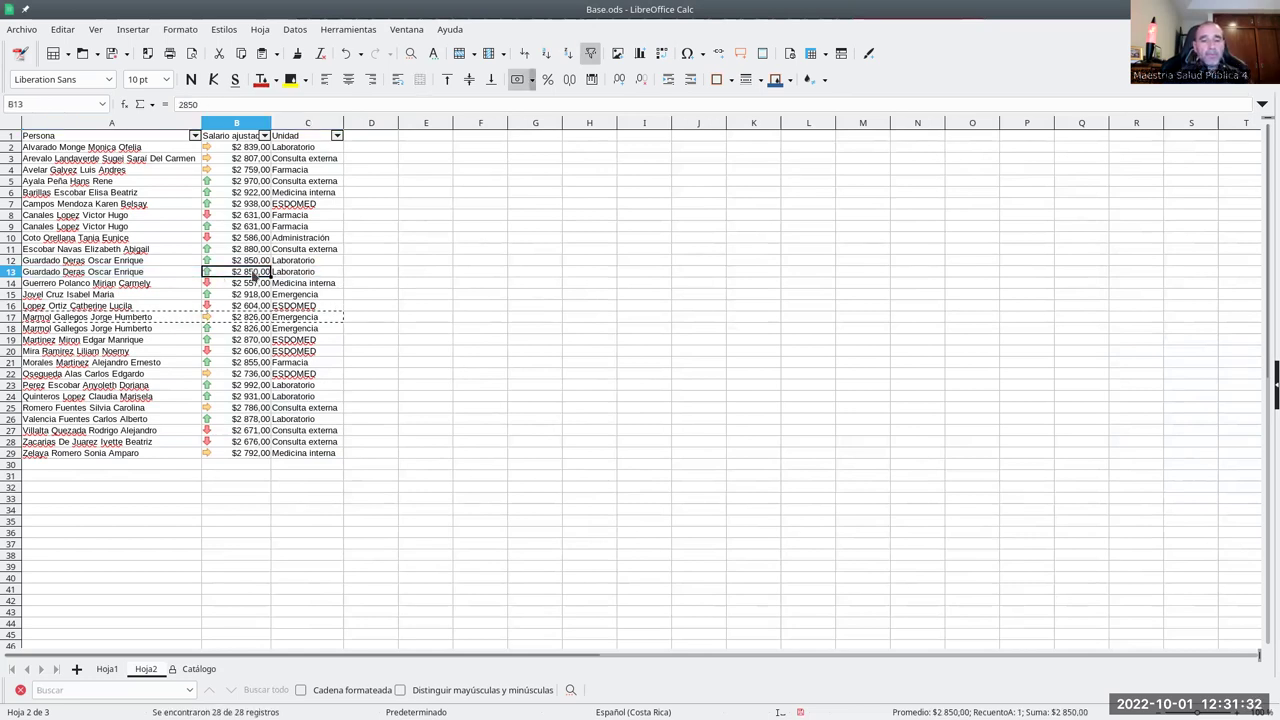
pyautogui.write('2 700')
pyautogui.press('Tab')
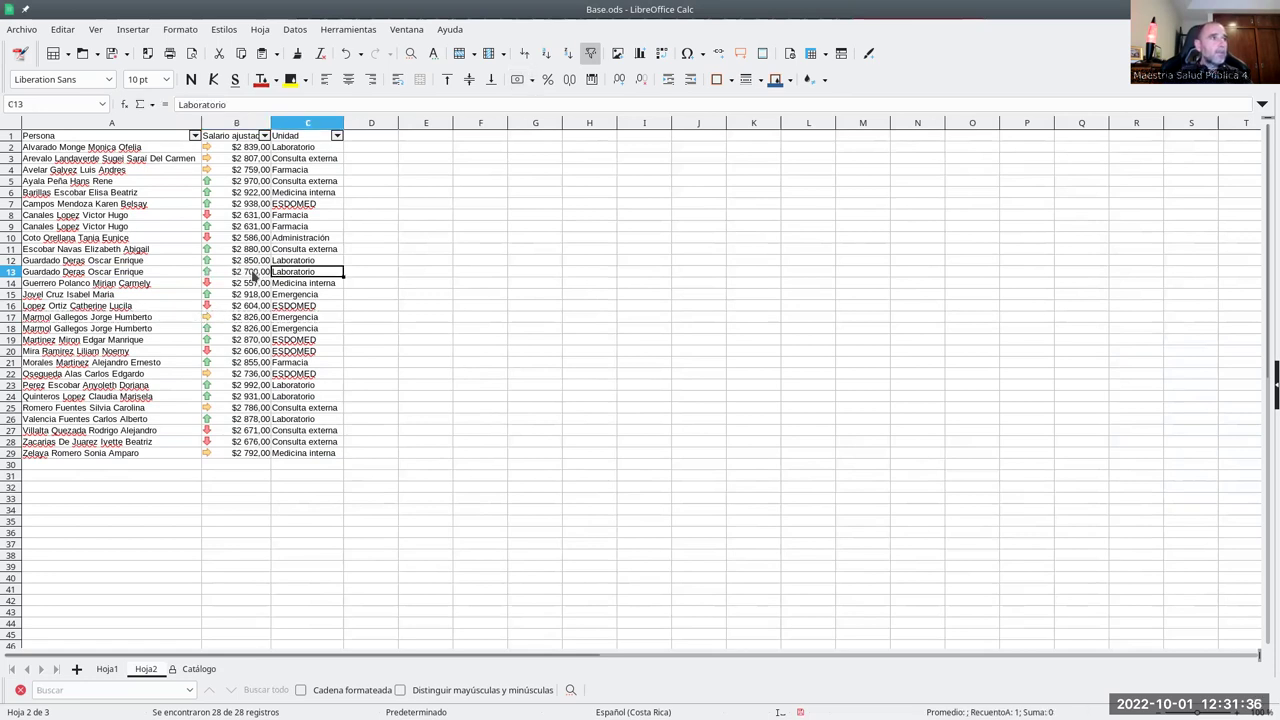
pyautogui.write('ES')
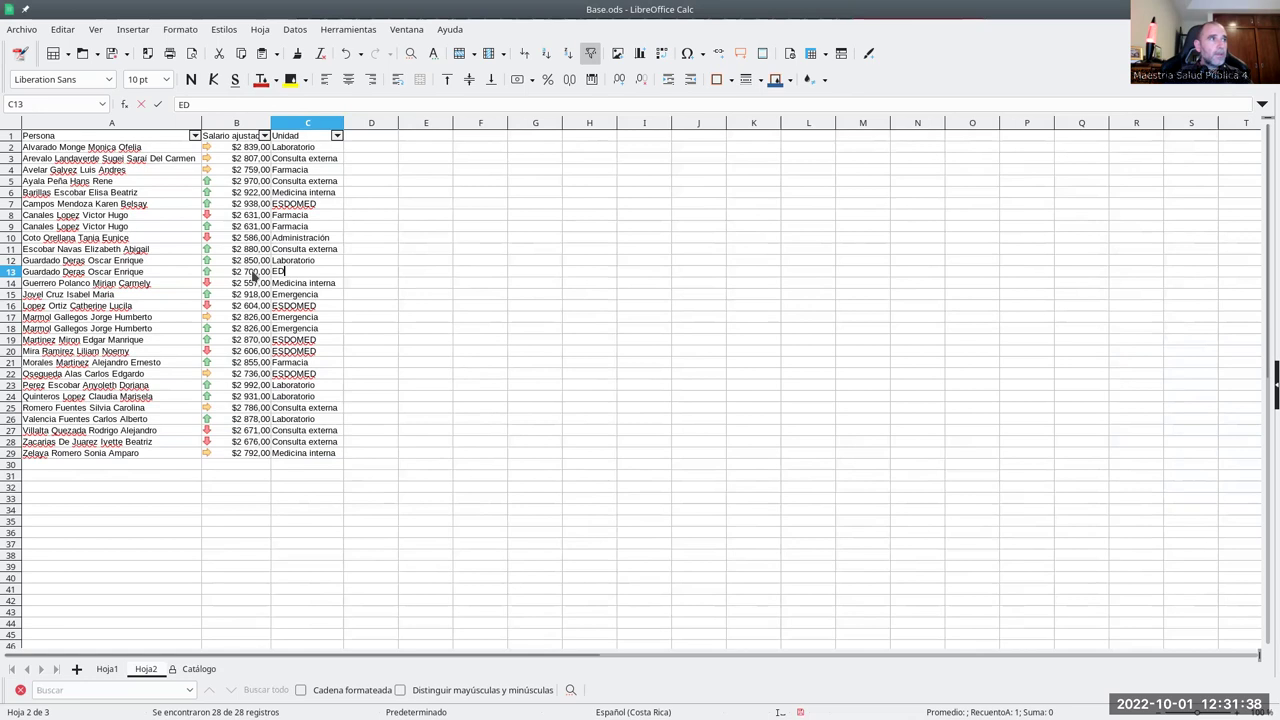
pyautogui.write('DOME')
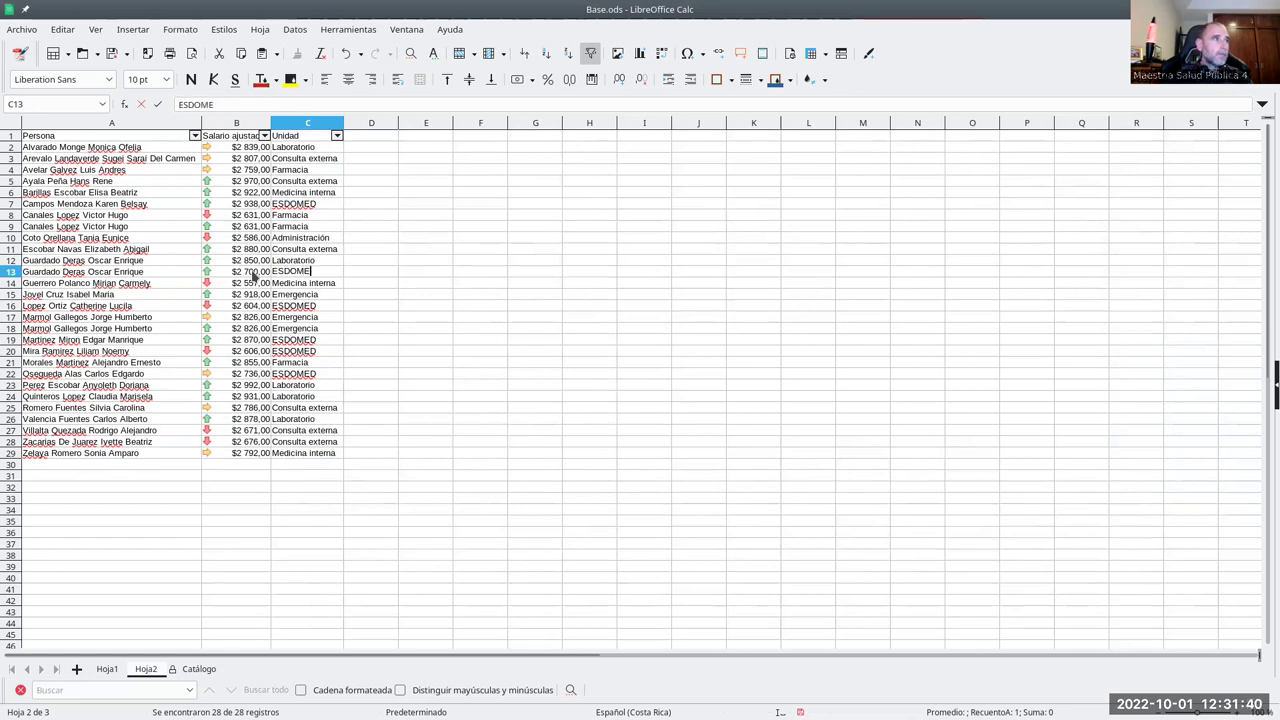
pyautogui.write('D')
pyautogui.press('Return')
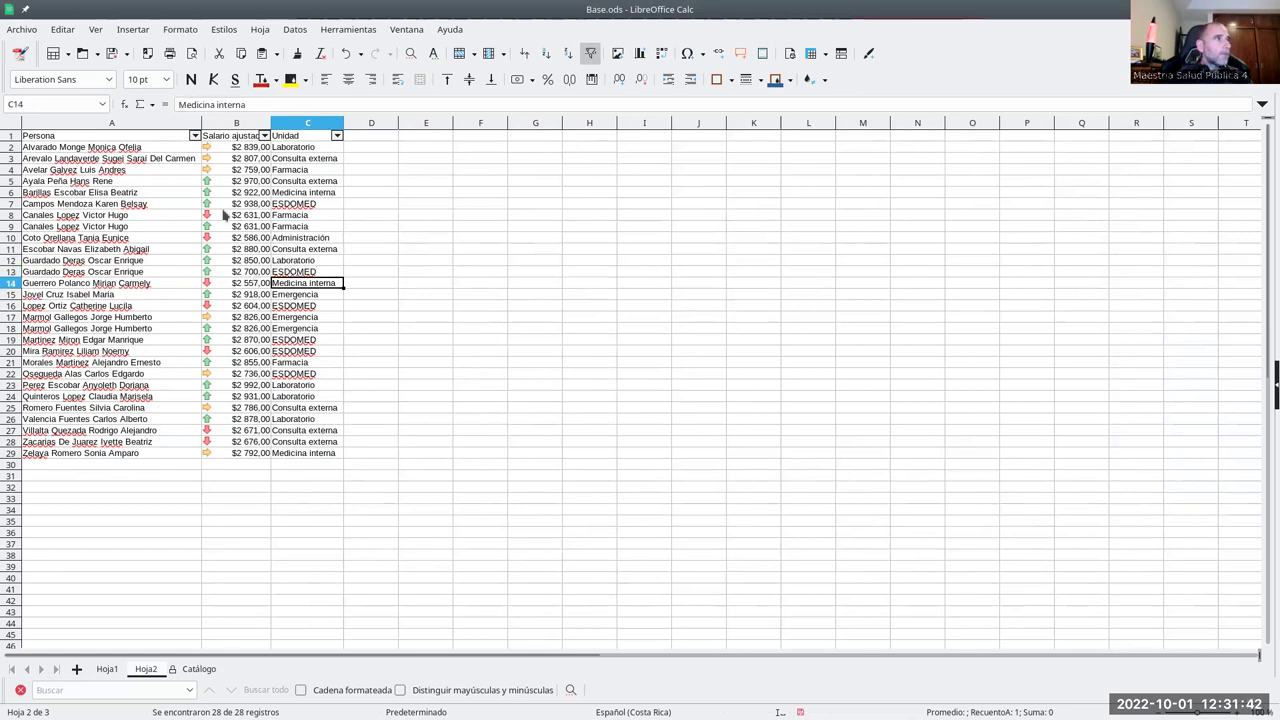
# - Change the salary in B9 to 2500 and in B18 to 2900
pyautogui.click(278, 228)
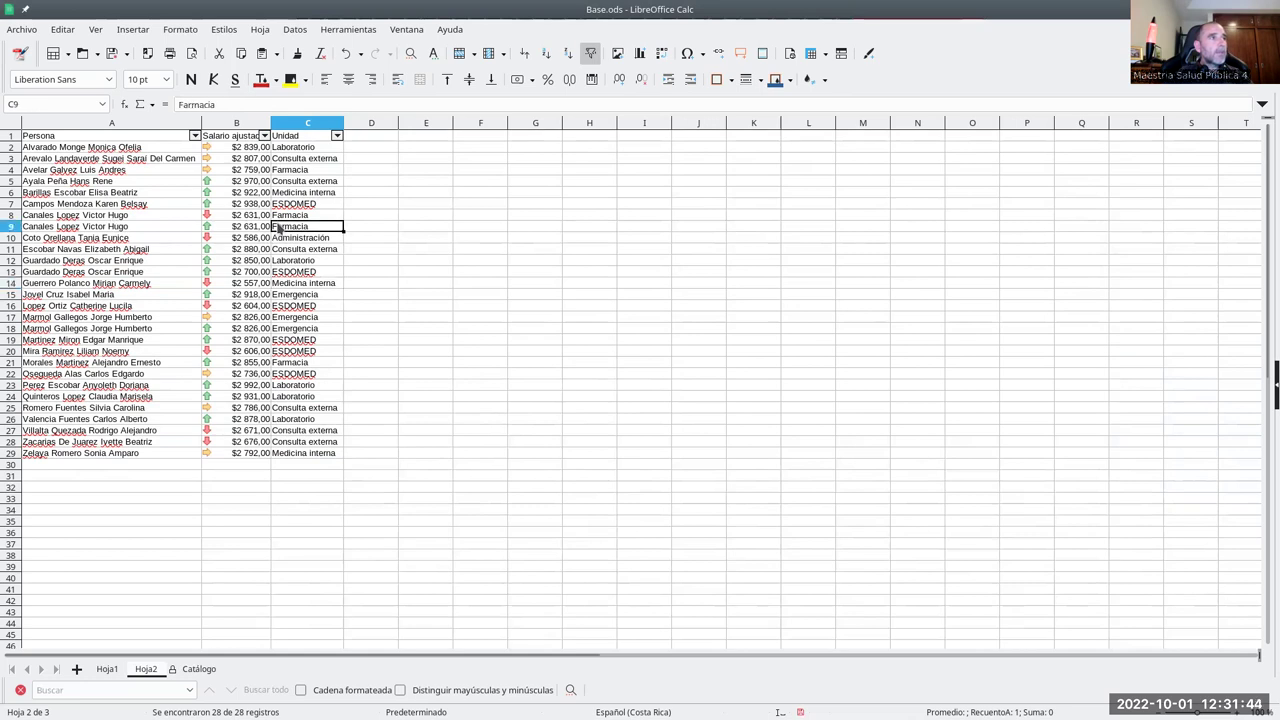
pyautogui.click(267, 229)
pyautogui.write('2500')
pyautogui.press('Return')
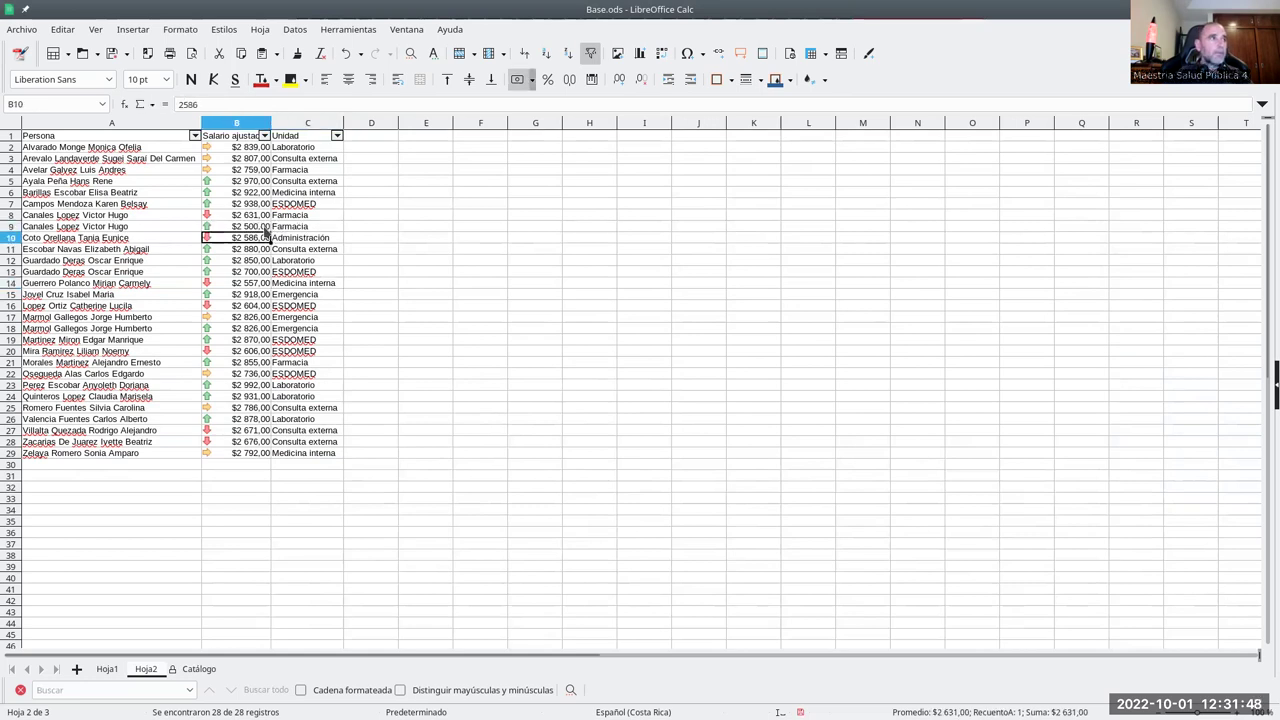
pyautogui.click(242, 330)
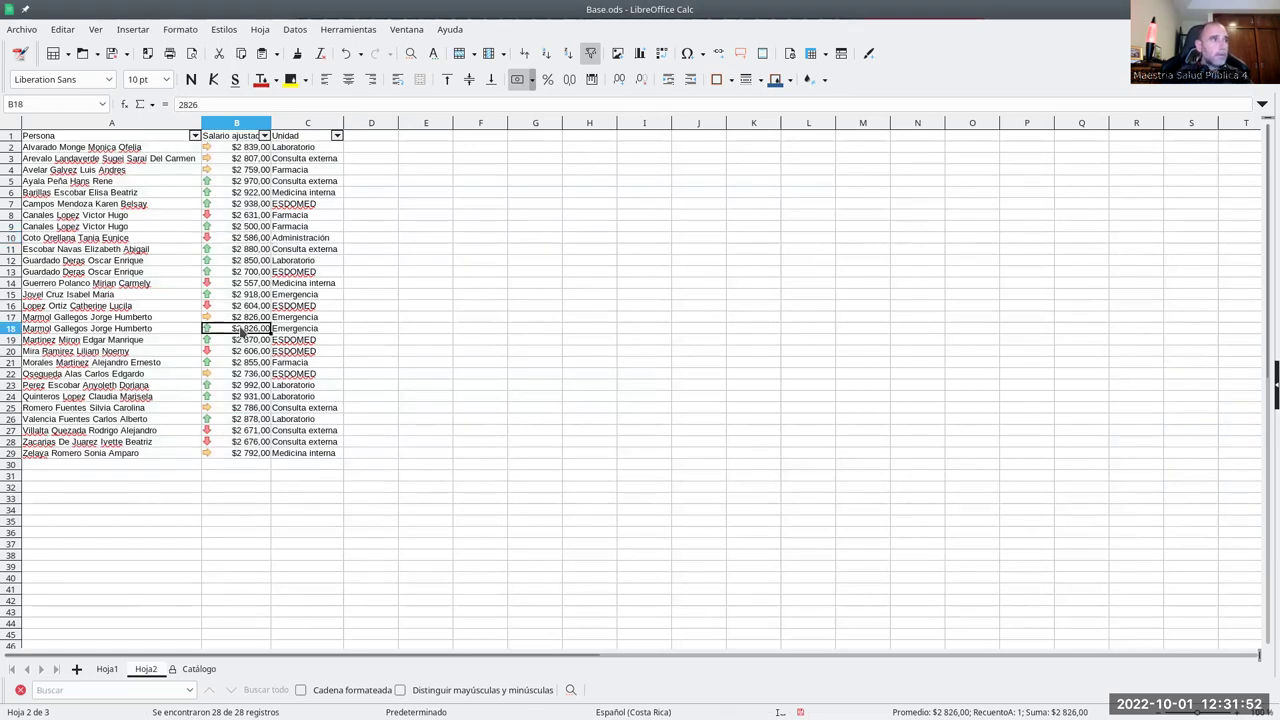
pyautogui.write('2900')
pyautogui.press('Return')
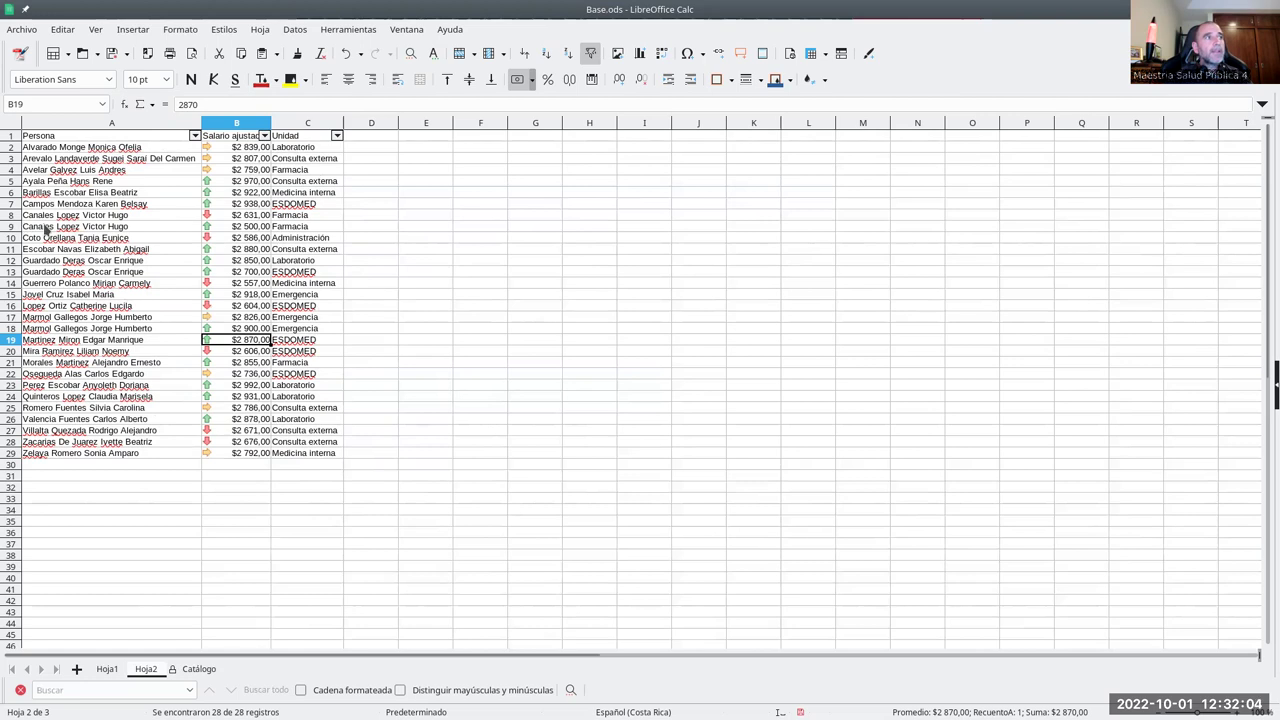
pyautogui.click(85, 230)
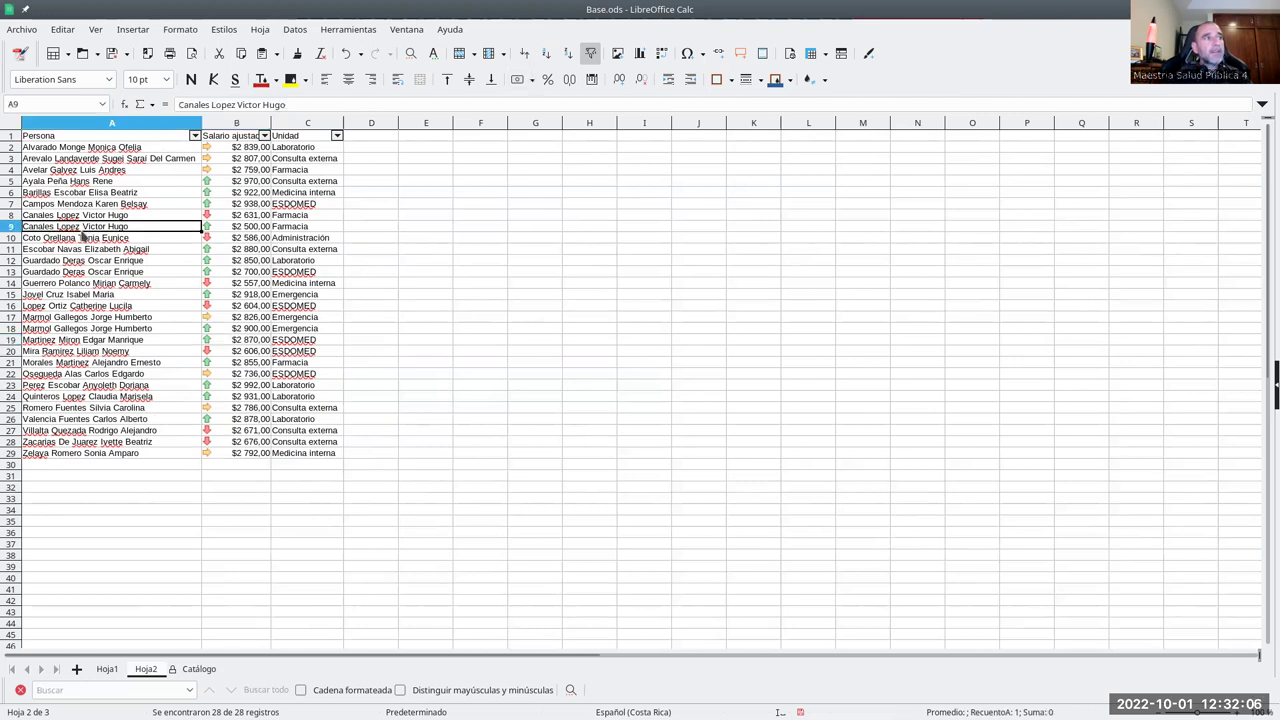
# - After abandoning a first filter attempt, select the staff names in A2:A29
pyautogui.click(195, 136)
pyautogui.click(174, 251)
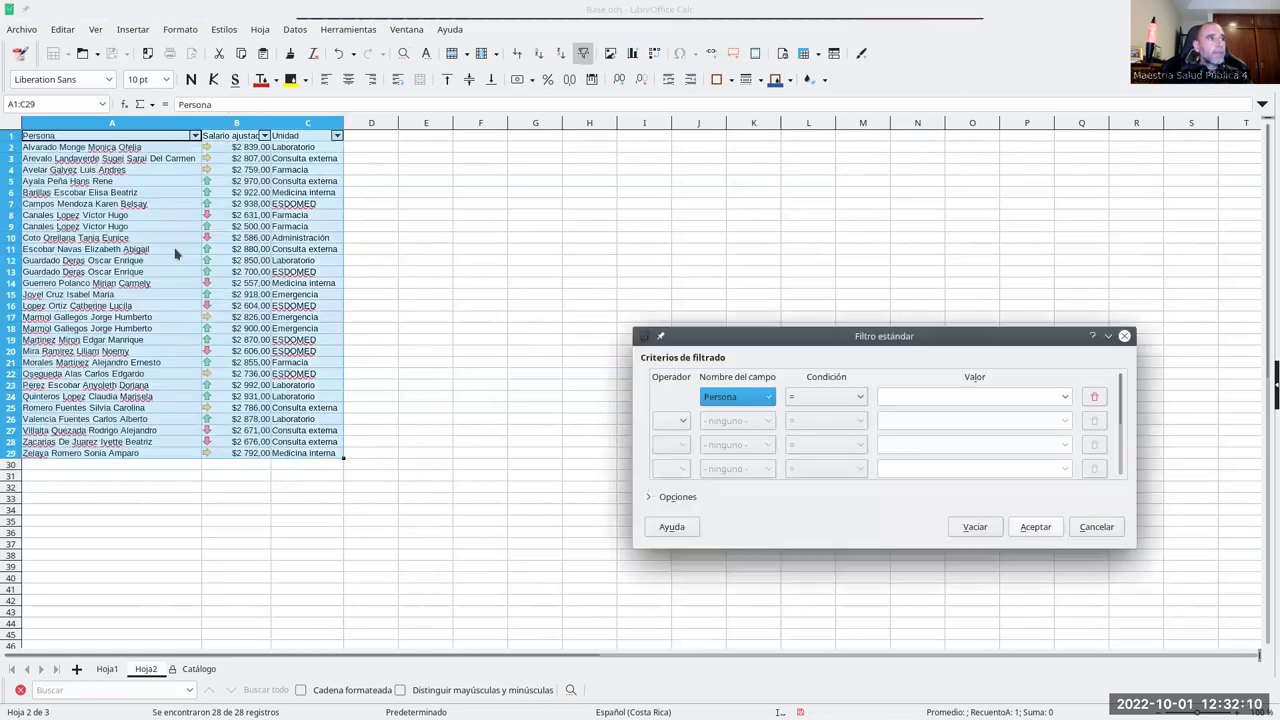
pyautogui.click(1080, 528)
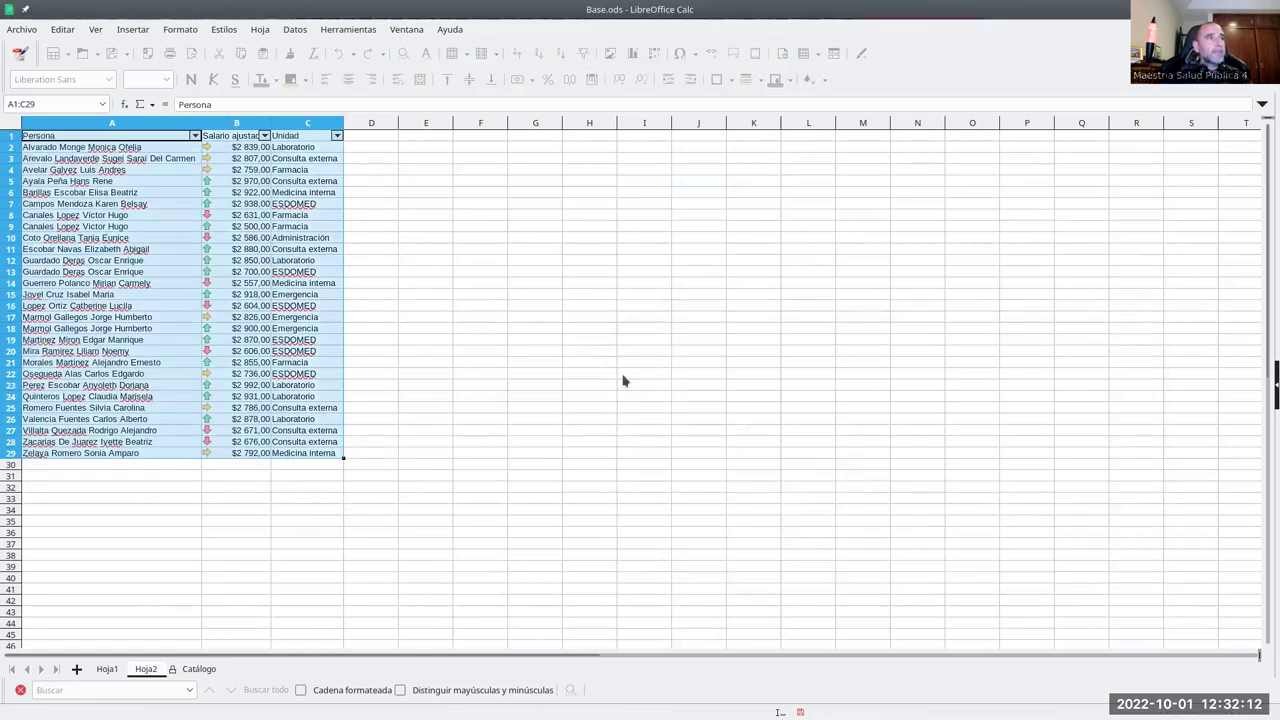
pyautogui.click(221, 160)
pyautogui.moveTo(155, 147); pyautogui.dragTo(143, 457)
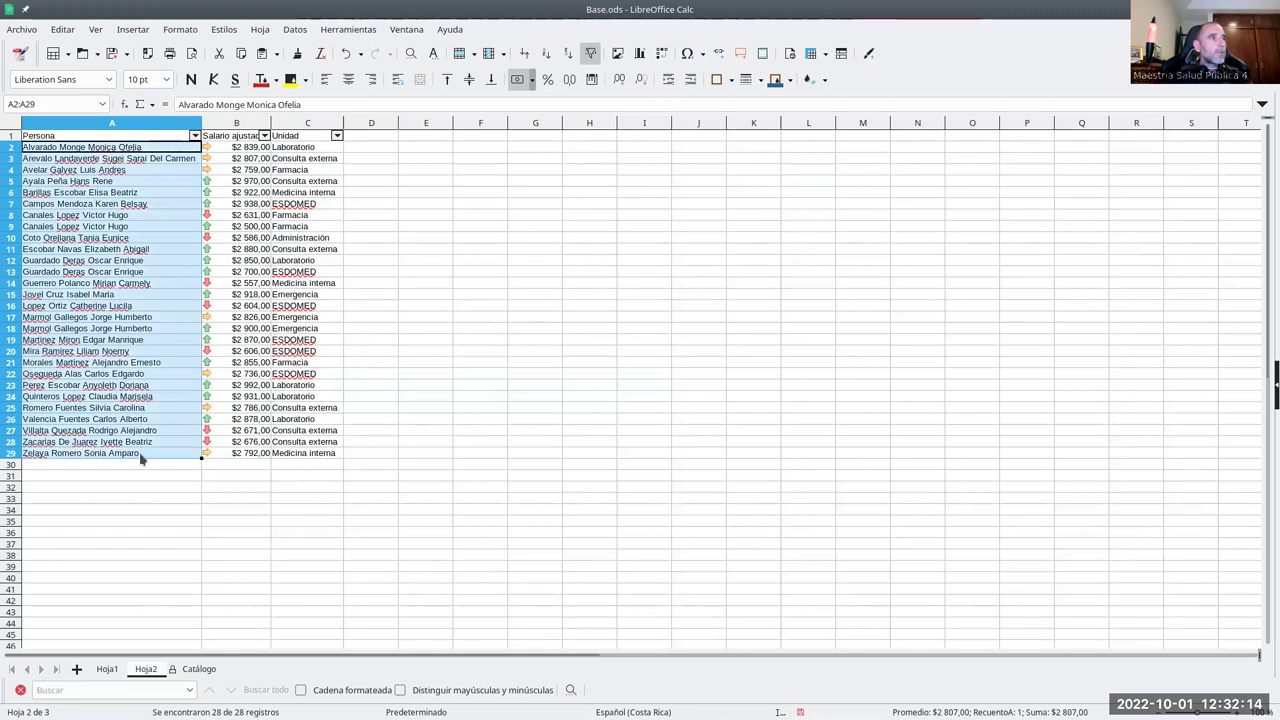
# - Apply a Standard filter on non-empty names with Sin duplicados ticked, hiding repeated names
pyautogui.click(295, 29)
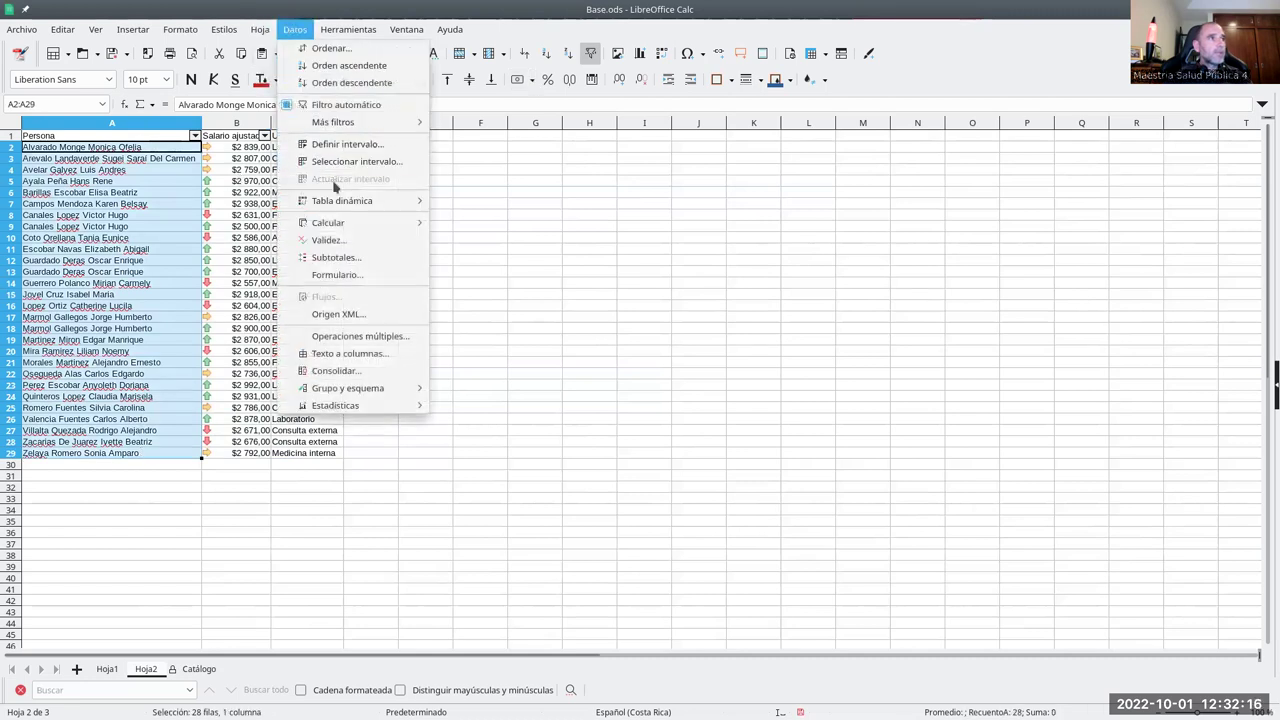
pyautogui.moveTo(400, 122)
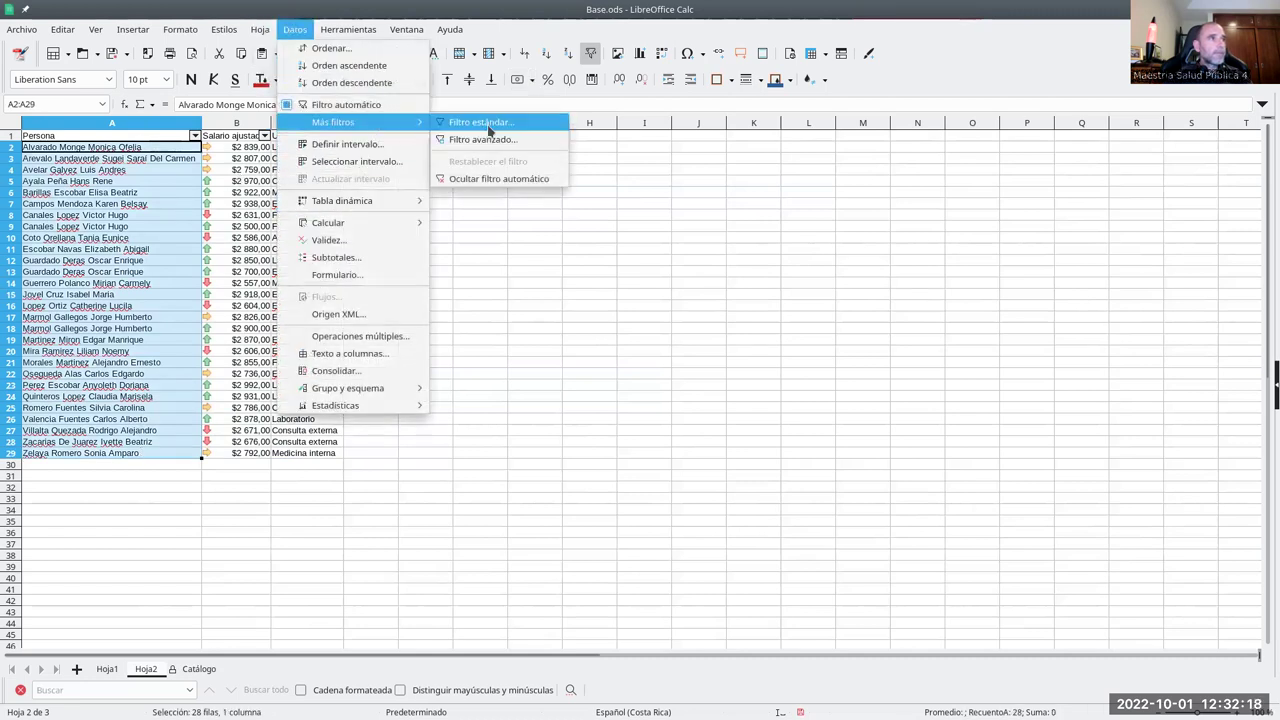
pyautogui.click(485, 123)
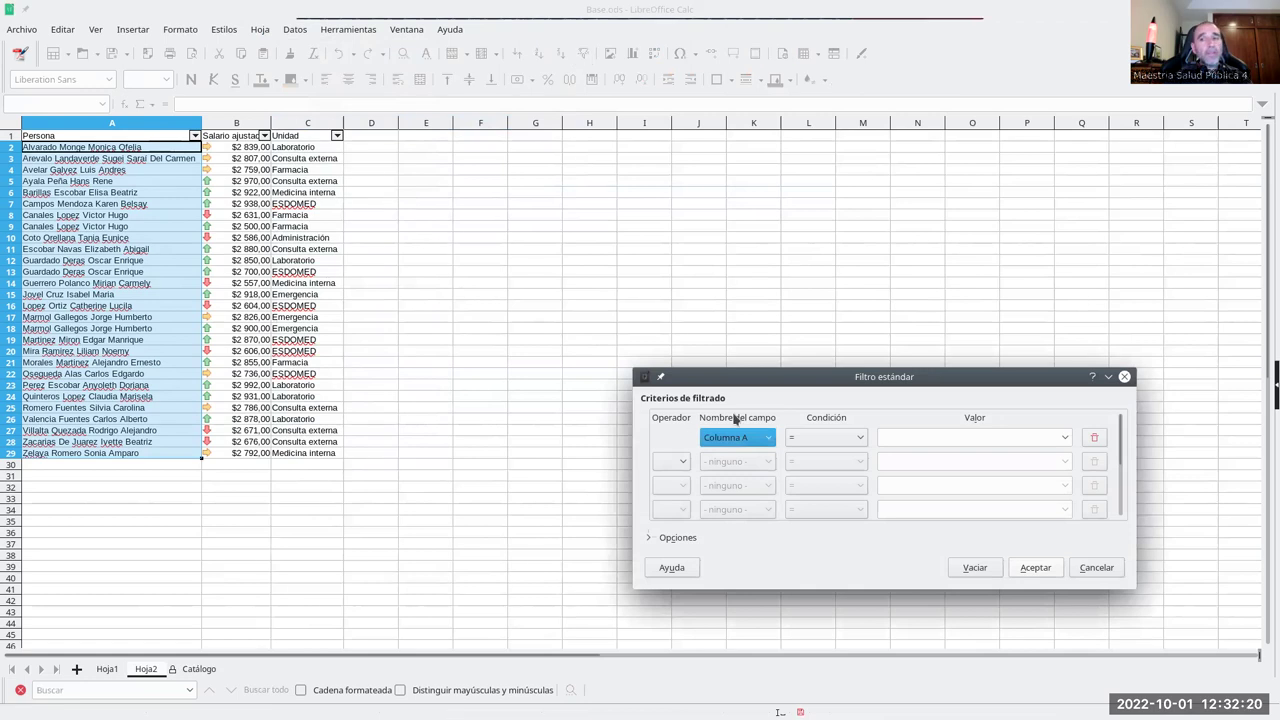
pyautogui.moveTo(834, 380); pyautogui.dragTo(634, 157)
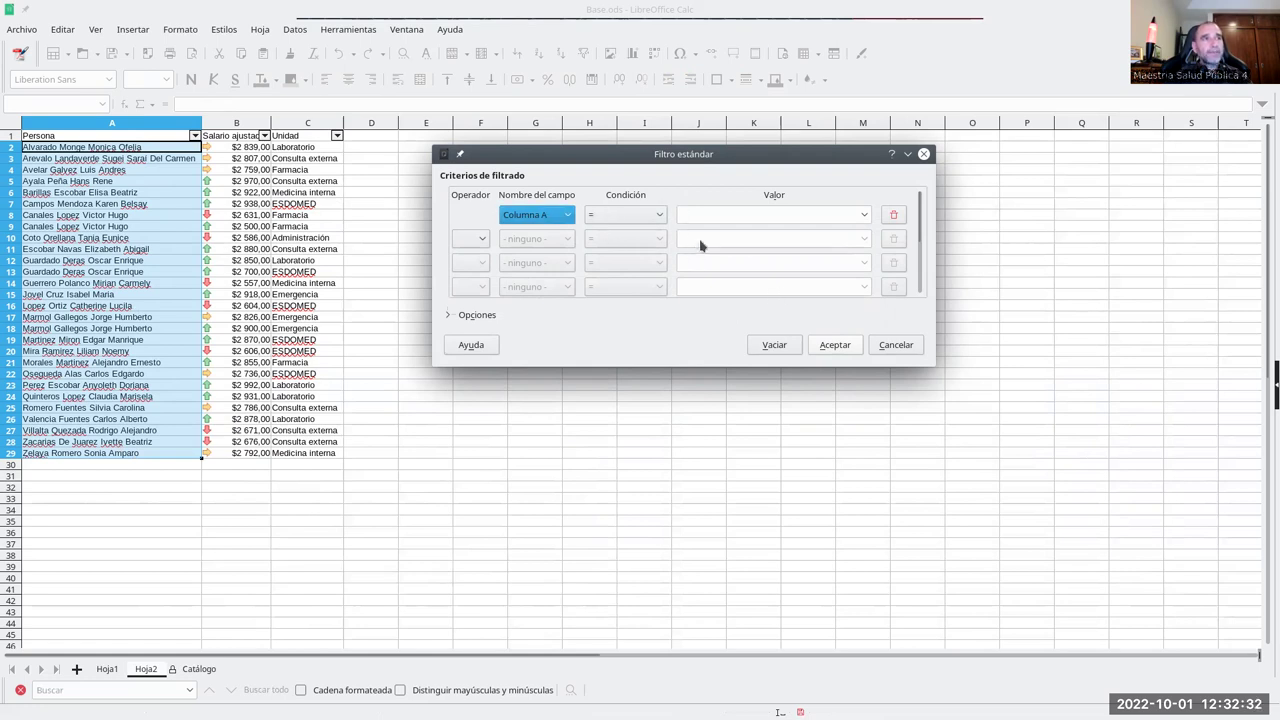
pyautogui.click(812, 212)
pyautogui.click(866, 215)
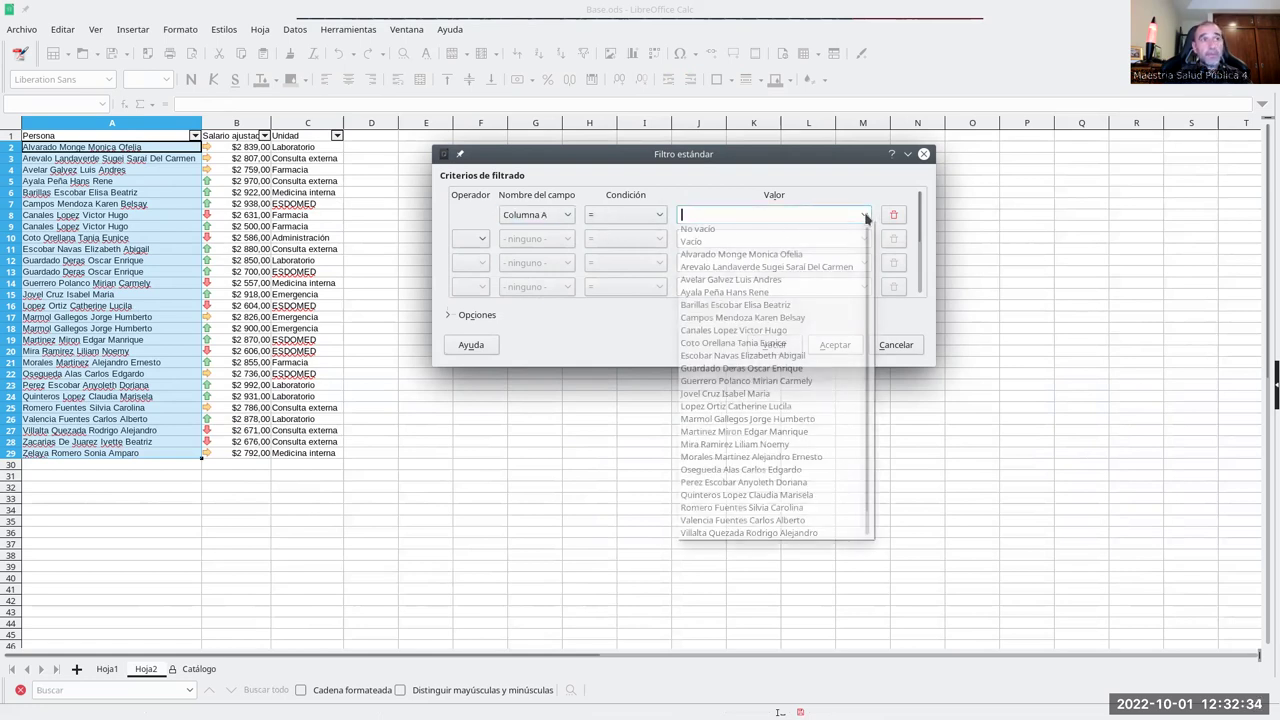
pyautogui.click(745, 248)
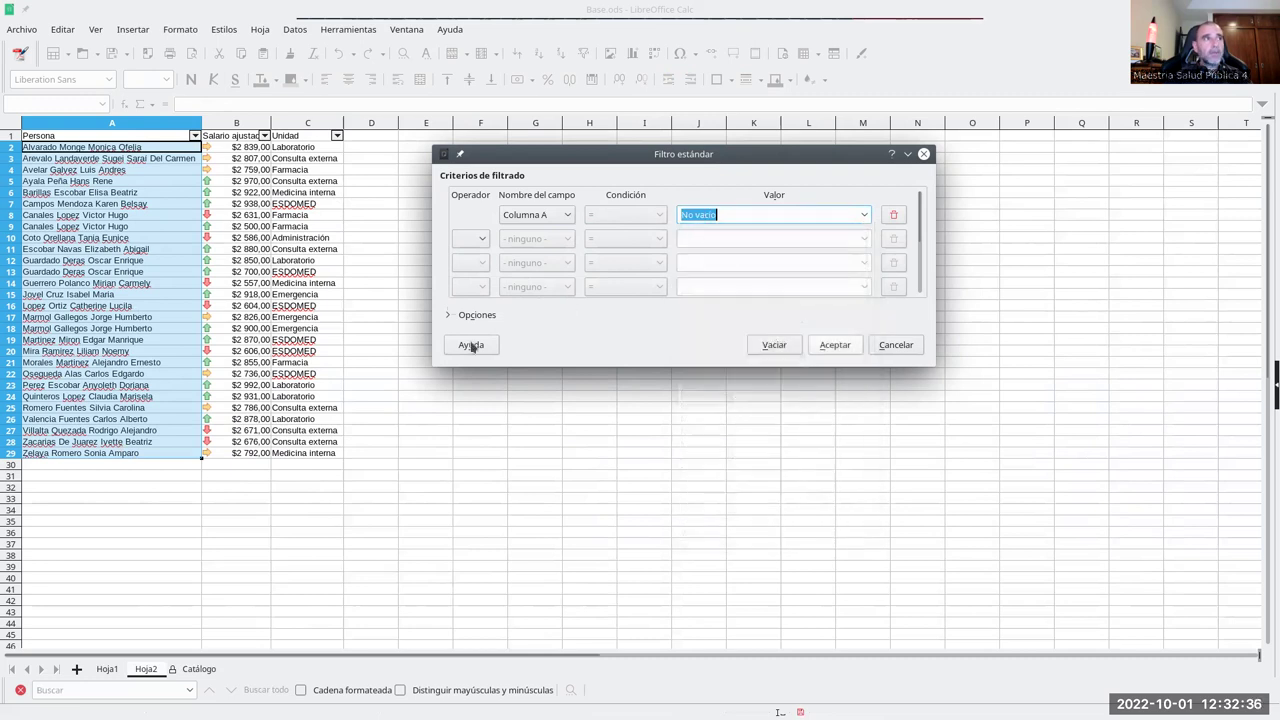
pyautogui.click(450, 316)
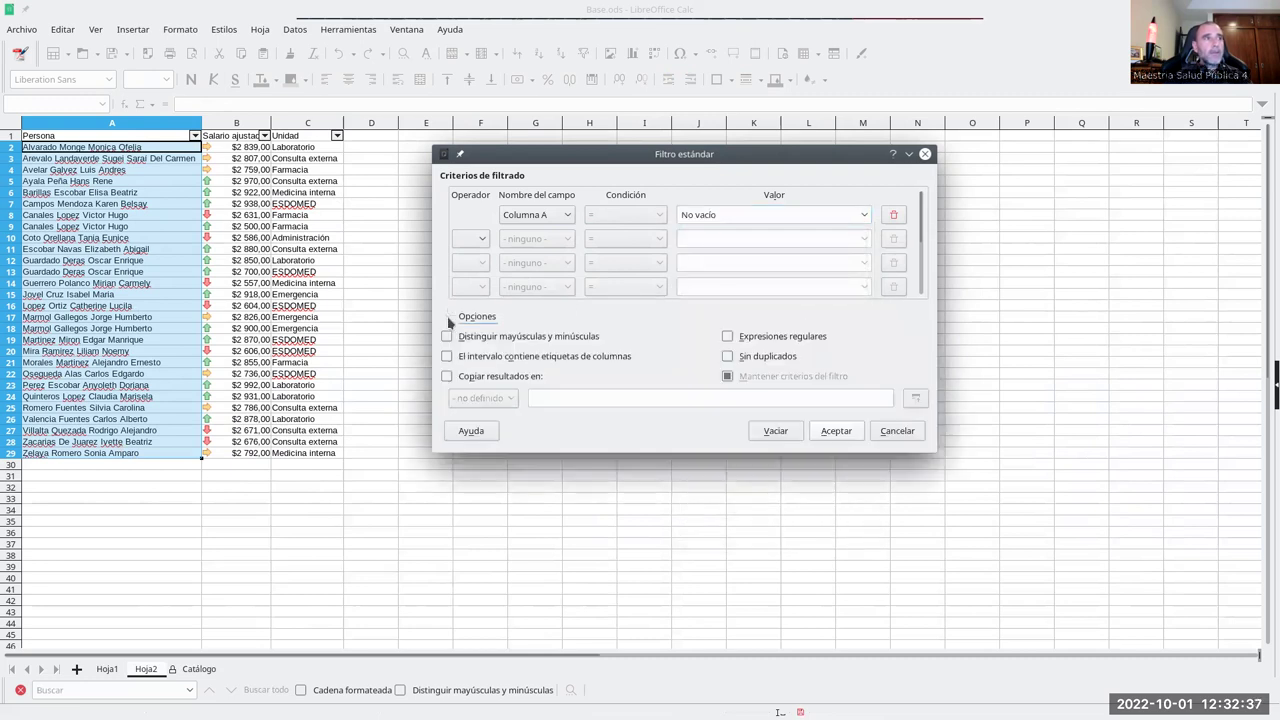
pyautogui.click(727, 358)
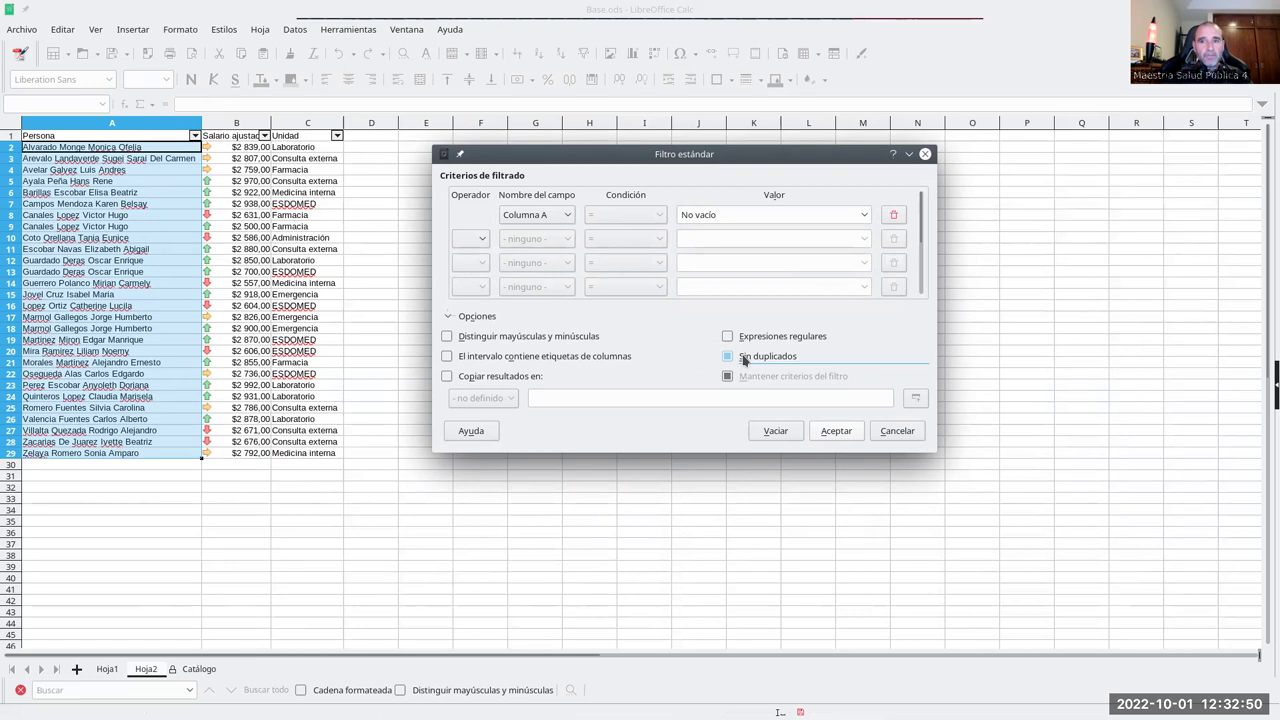
pyautogui.click(744, 361)
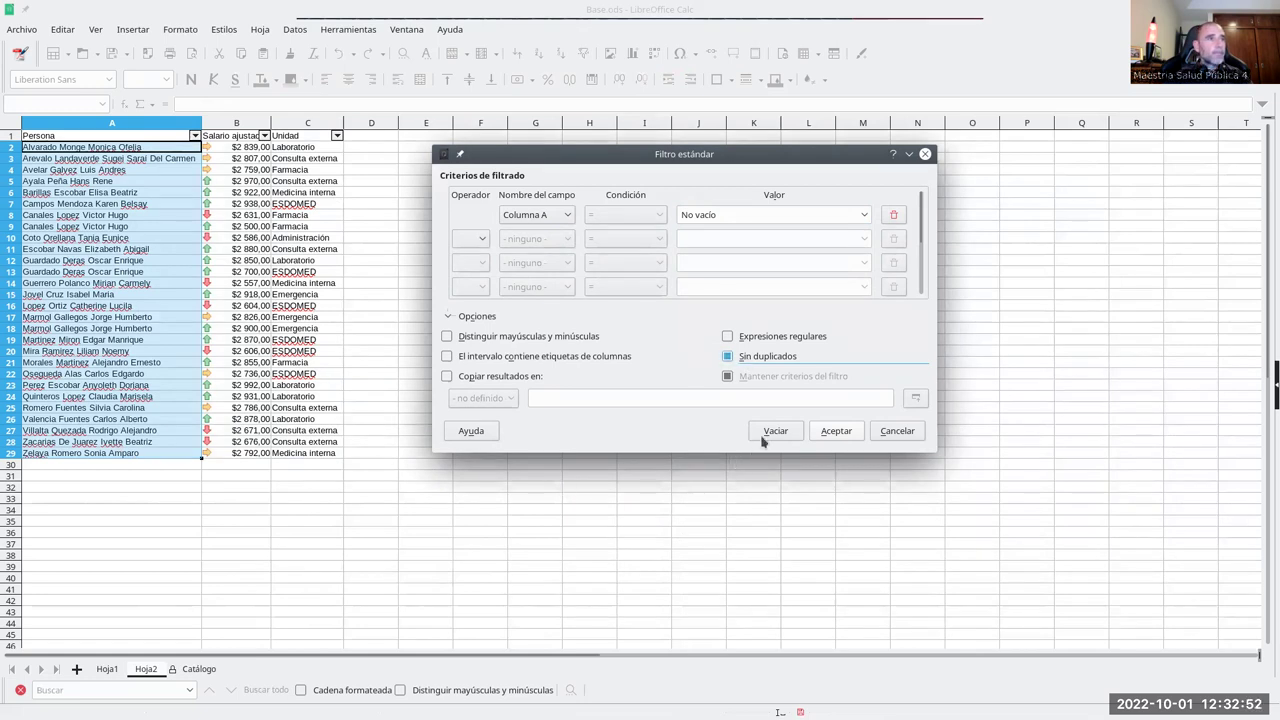
pyautogui.click(836, 431)
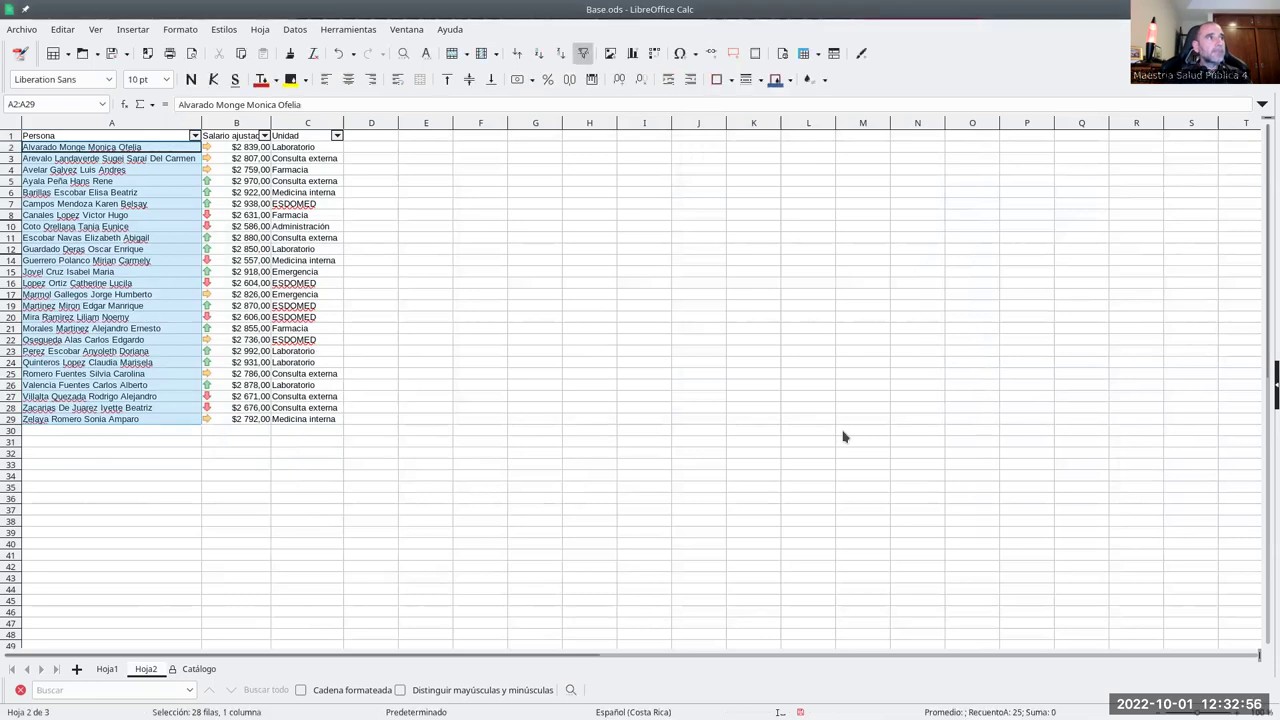
# - Copy the filtered table A1:C29 and paste it into a new sheet, Hoja4
pyautogui.click(406, 317)
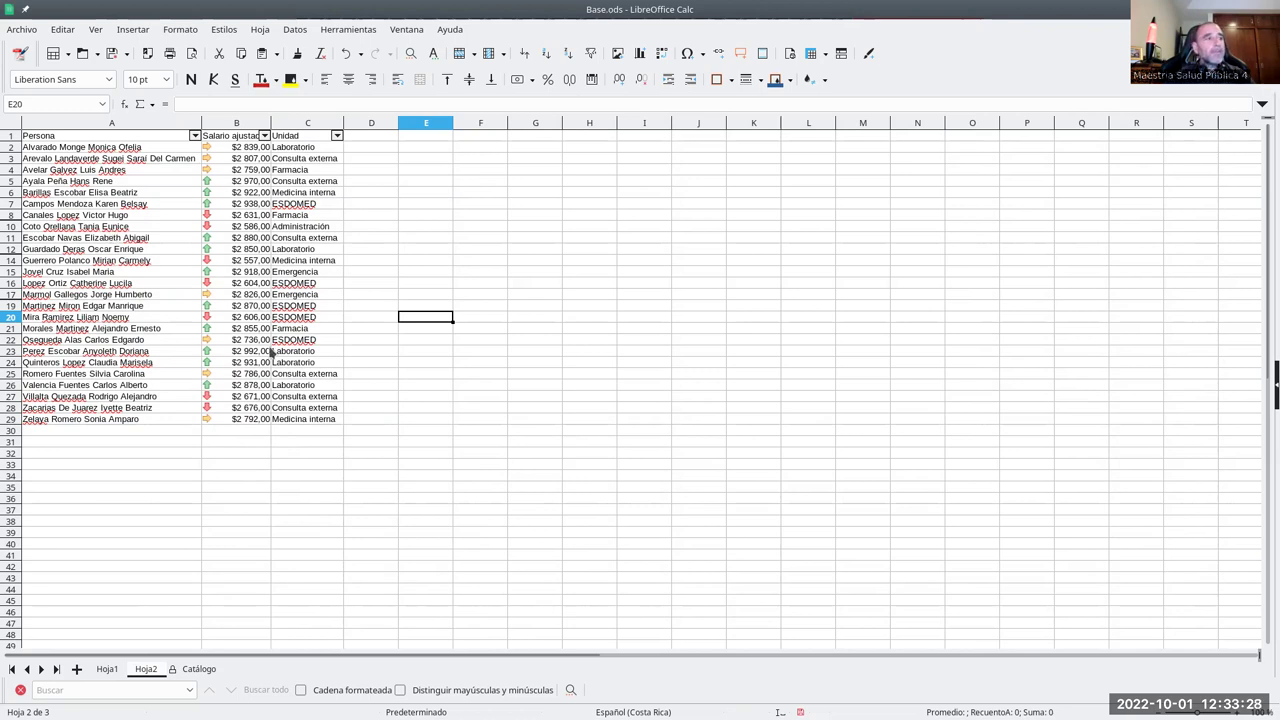
pyautogui.moveTo(132, 139); pyautogui.dragTo(313, 419)
pyautogui.hotkey('ctrl', 'c')
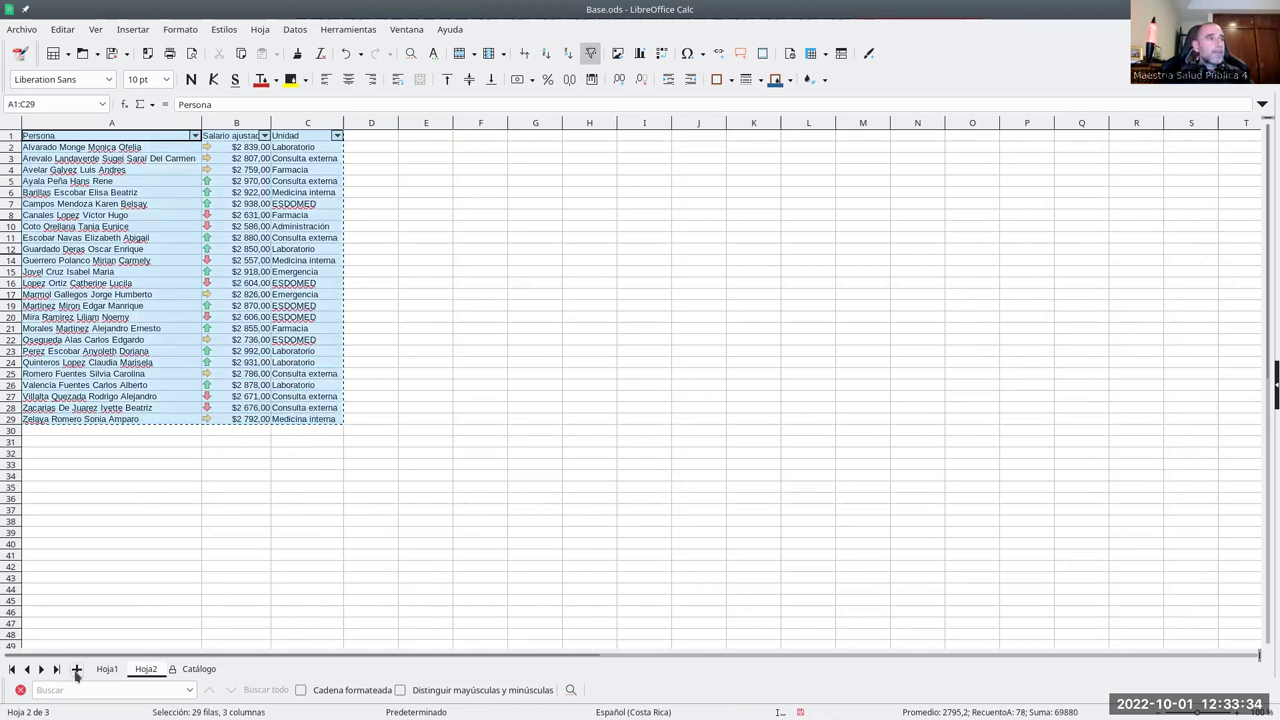
pyautogui.click(76, 670)
pyautogui.hotkey('ctrl', 'v')
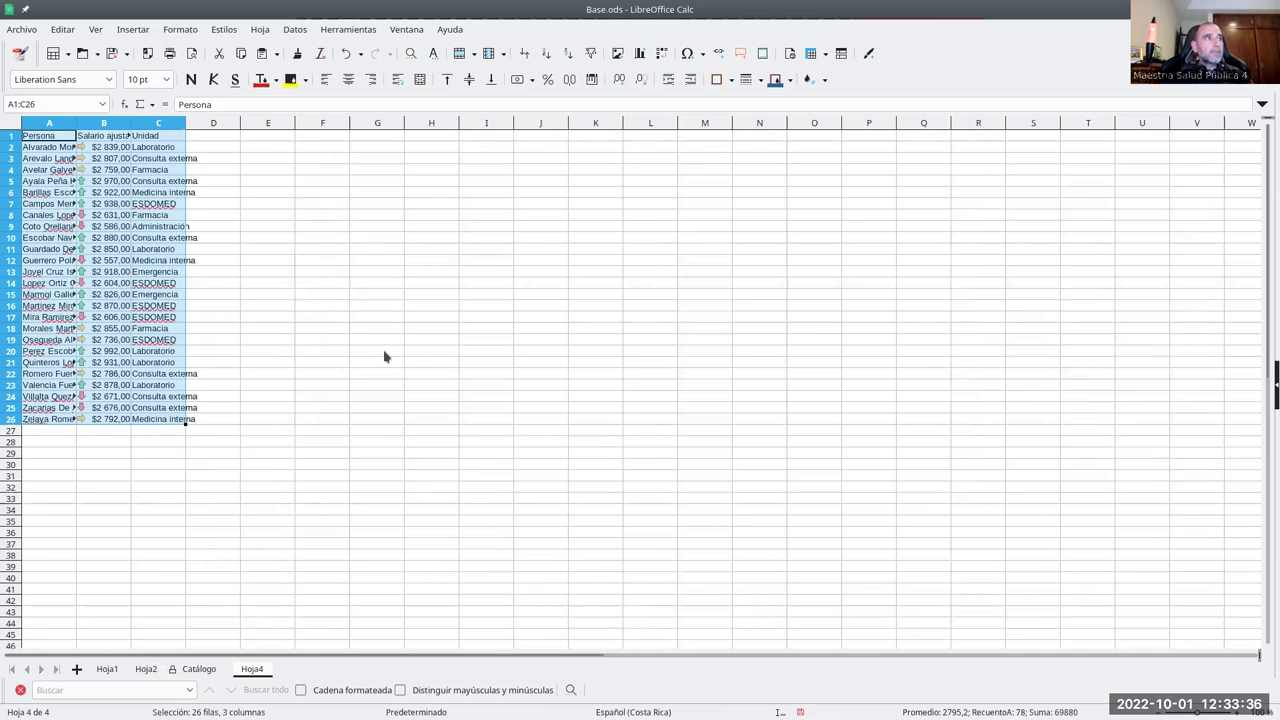
# - Autofit columns A and B to their contents and widen column C to about 3,40 cm
pyautogui.click(323, 306)
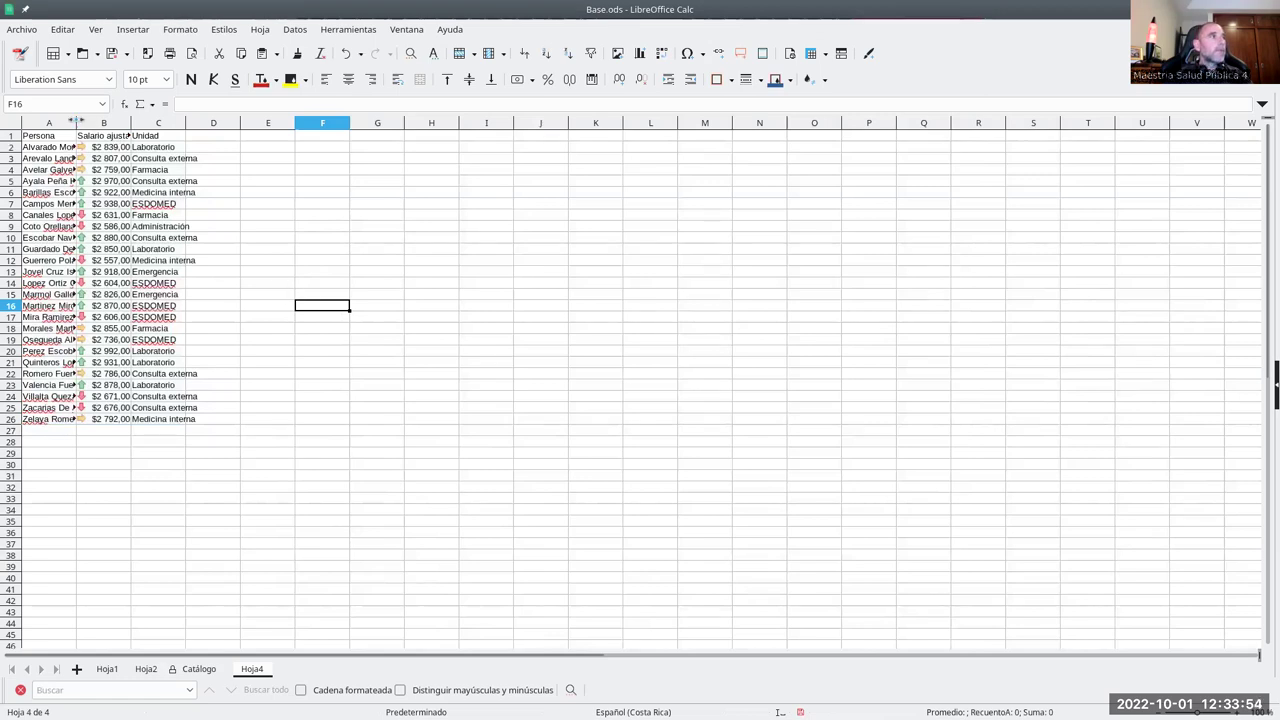
pyautogui.doubleClick(77, 123)
pyautogui.doubleClick(258, 124)
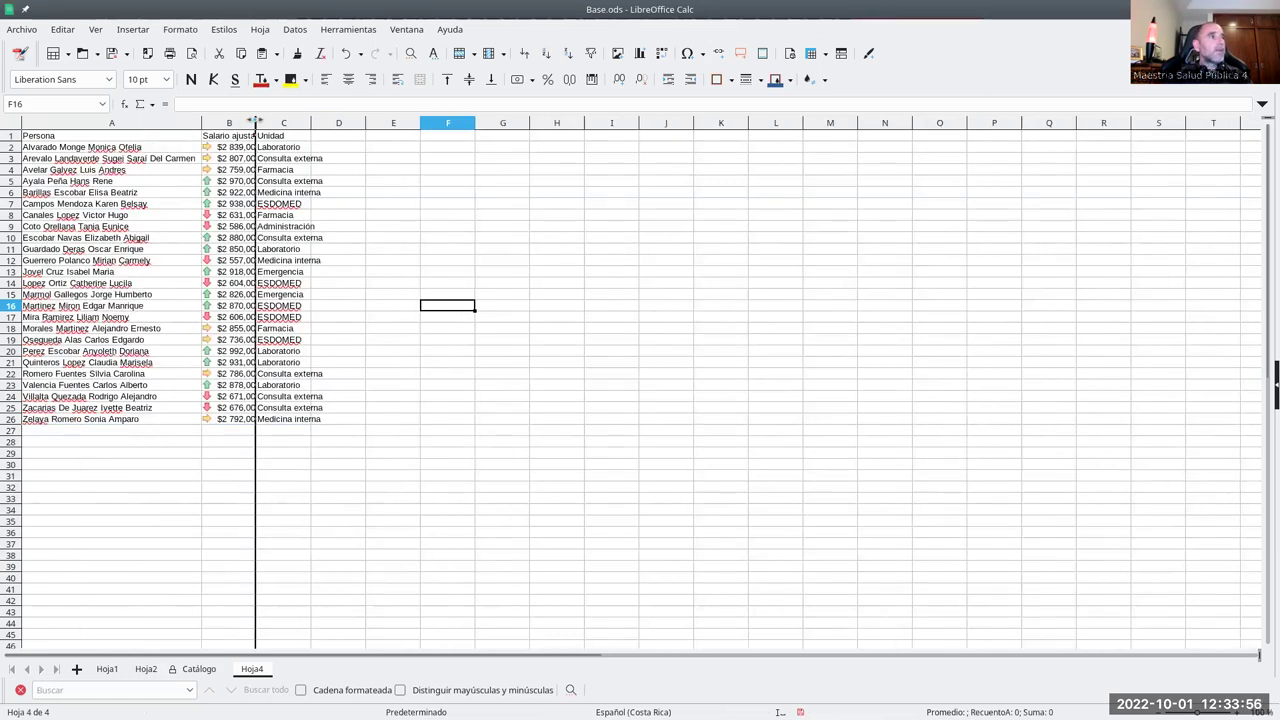
pyautogui.click(327, 125)
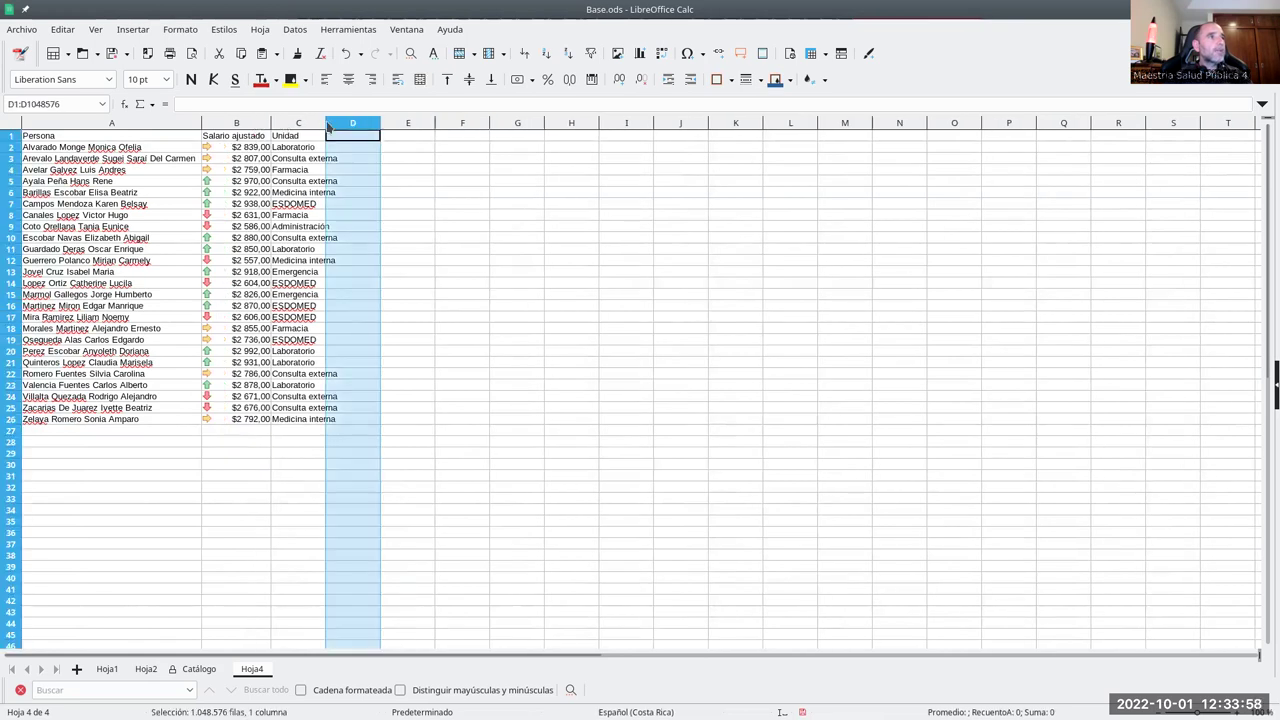
pyautogui.click(386, 229)
pyautogui.moveTo(325, 122); pyautogui.dragTo(348, 122)
pyautogui.click(148, 451)
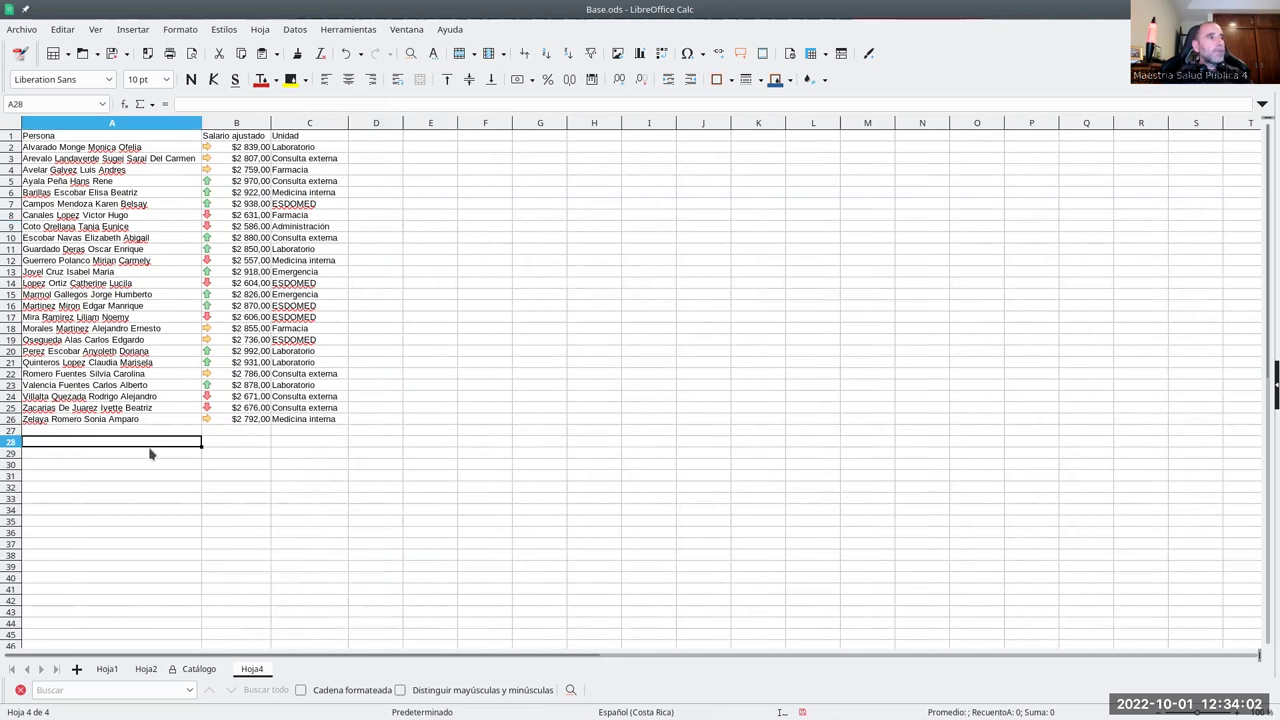
# - Enter the labels 'Suma de salario' in A28 and 'Promedio de salarios' in A29
pyautogui.write('Su')
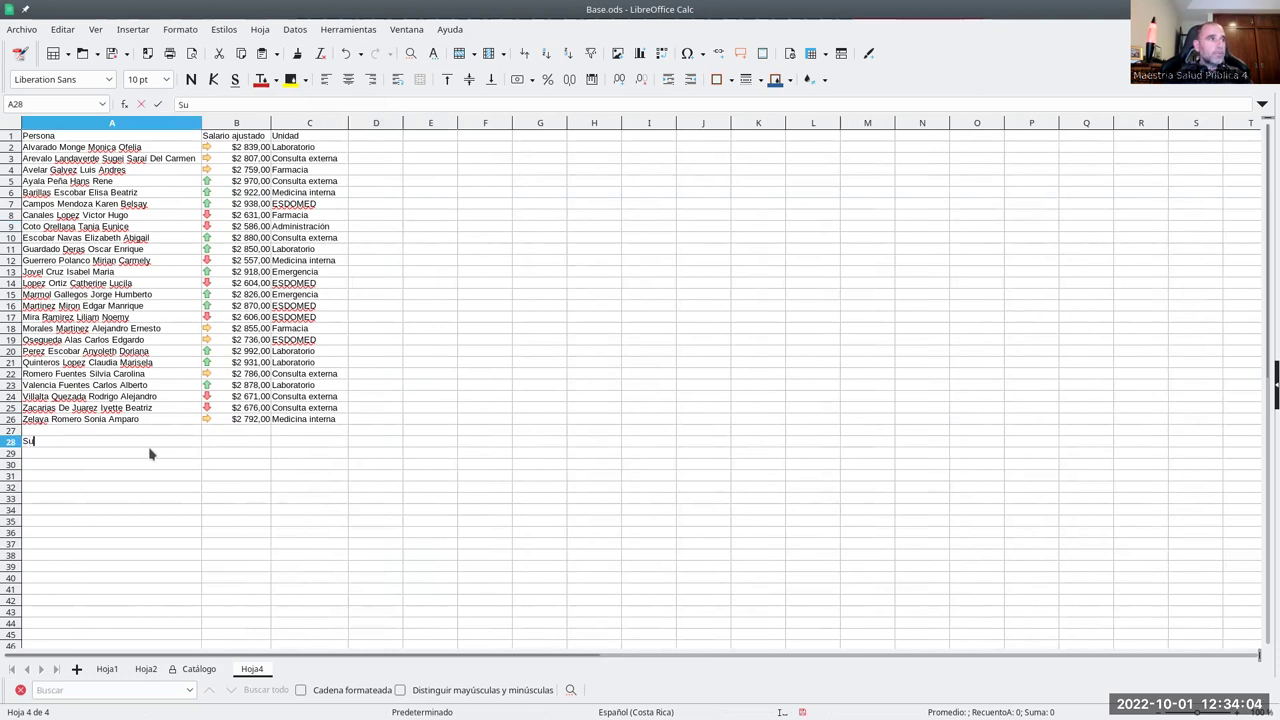
pyautogui.write('ma de salarios')
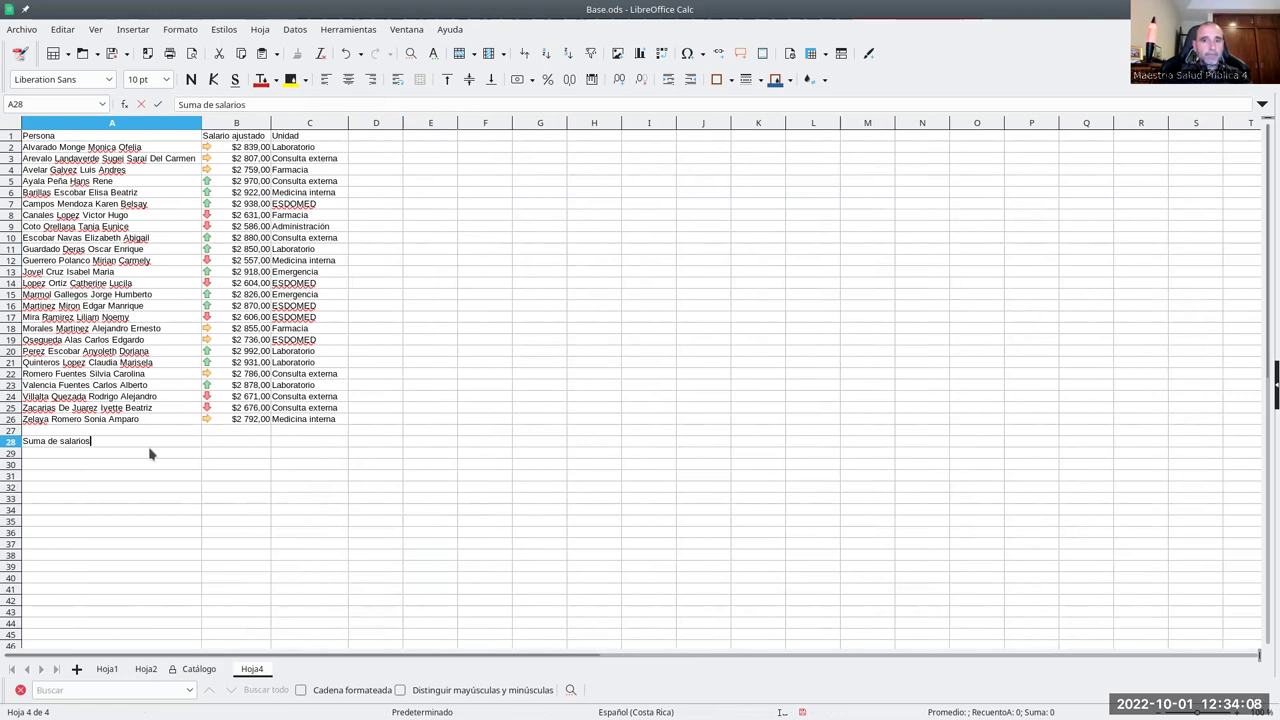
pyautogui.press('Return')
pyautogui.write('Promedio de sala')
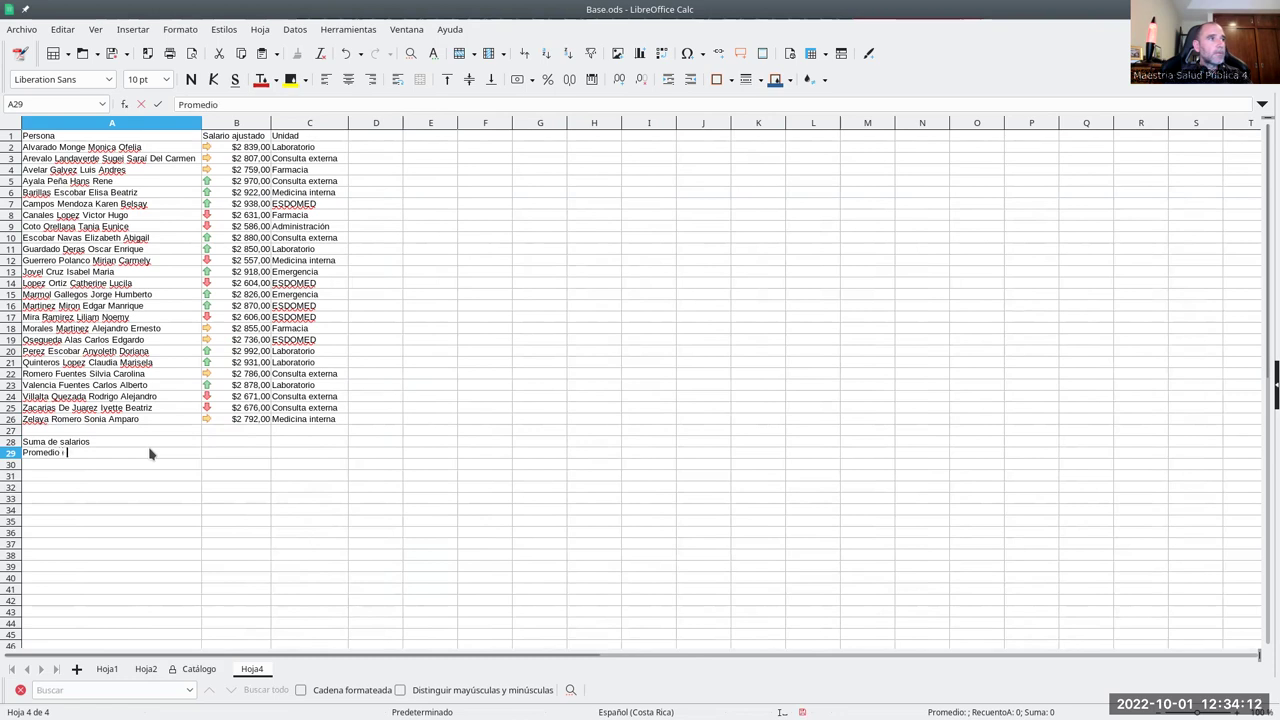
pyautogui.write('rios')
pyautogui.press('Return')
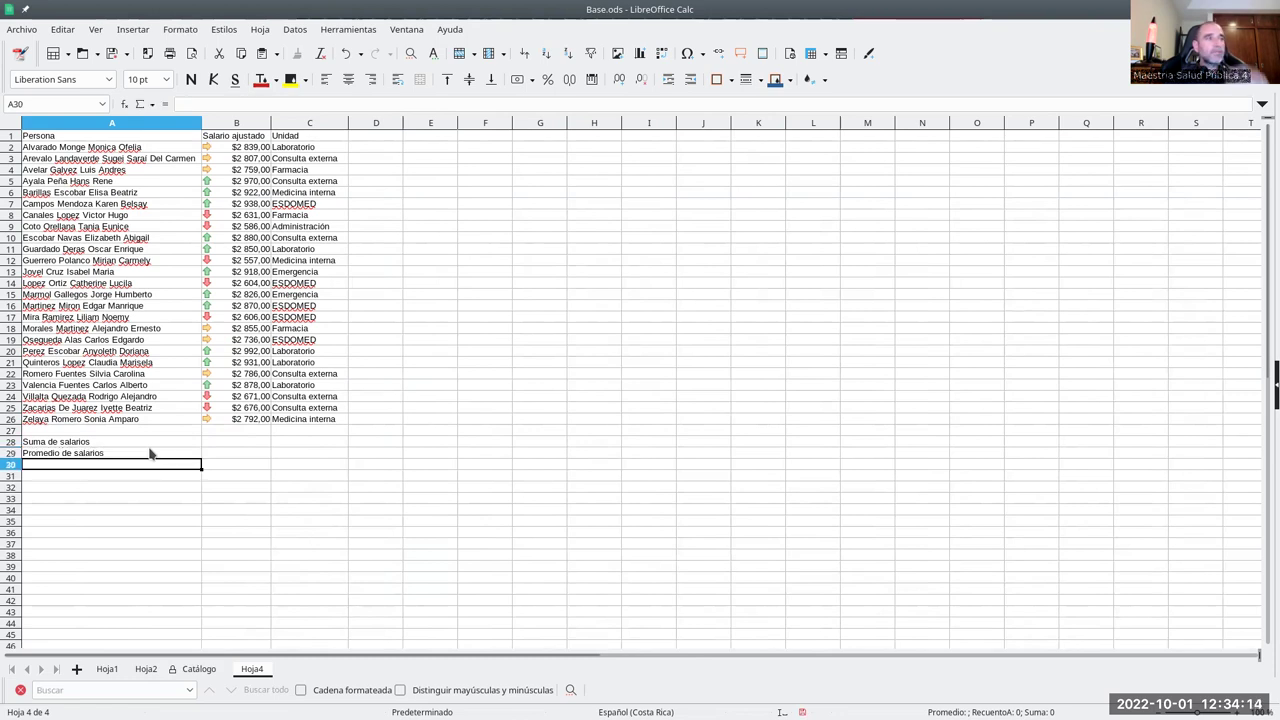
# - Enter =SUMA(B2:B26) in B28 and =PROMEDIO(B2:B25) in B29
pyautogui.press('Up')
pyautogui.press('Right')
pyautogui.press('Up')
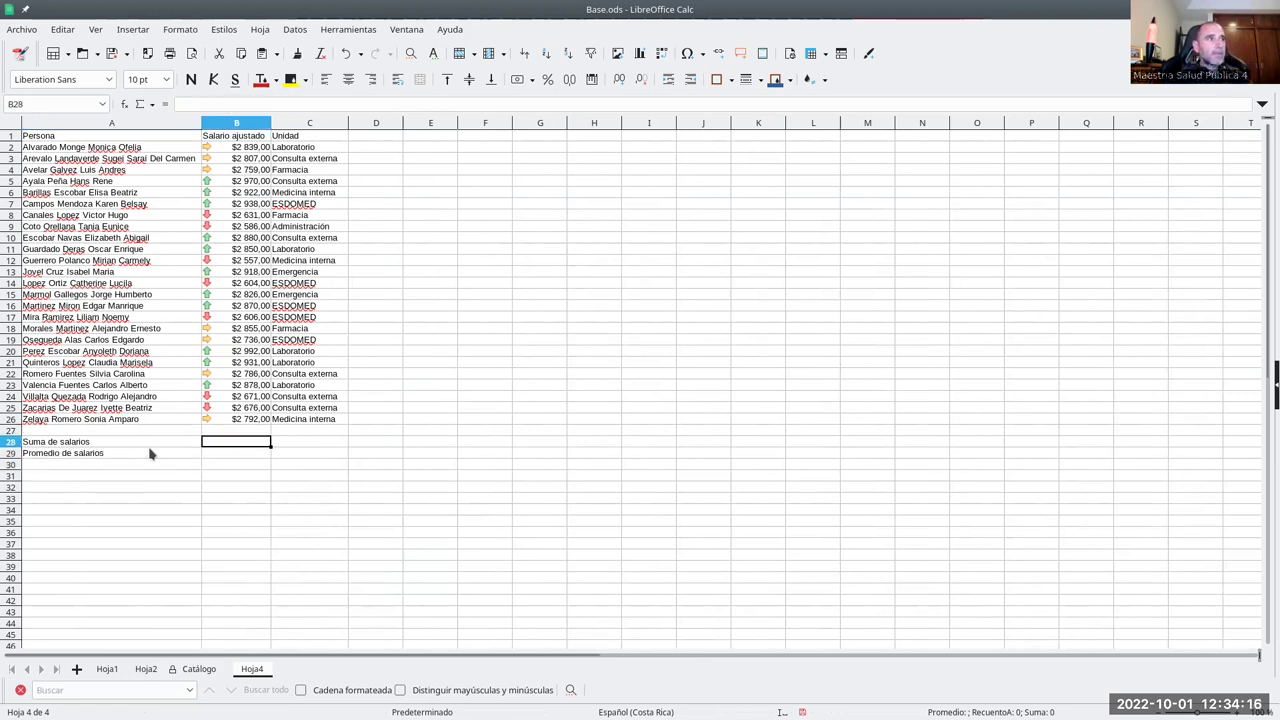
pyautogui.write('=suma(')
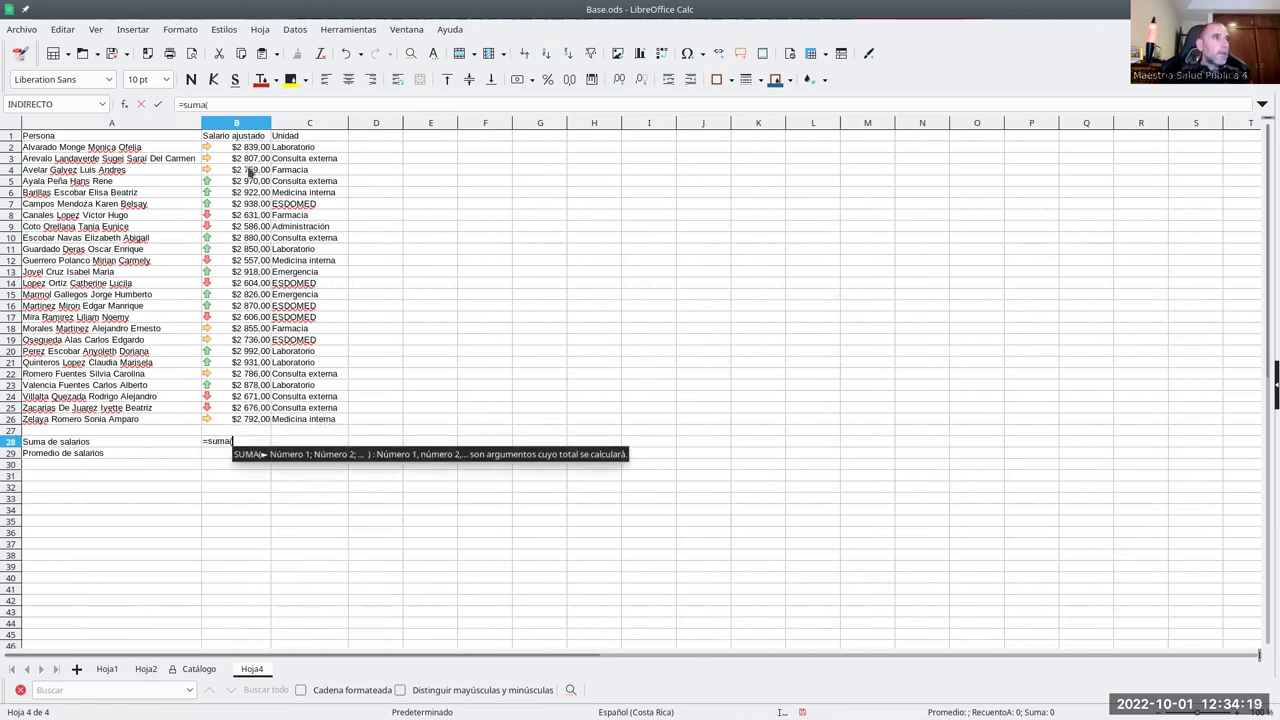
pyautogui.moveTo(242, 148); pyautogui.dragTo(238, 424)
pyautogui.press('Return')
pyautogui.write('=')
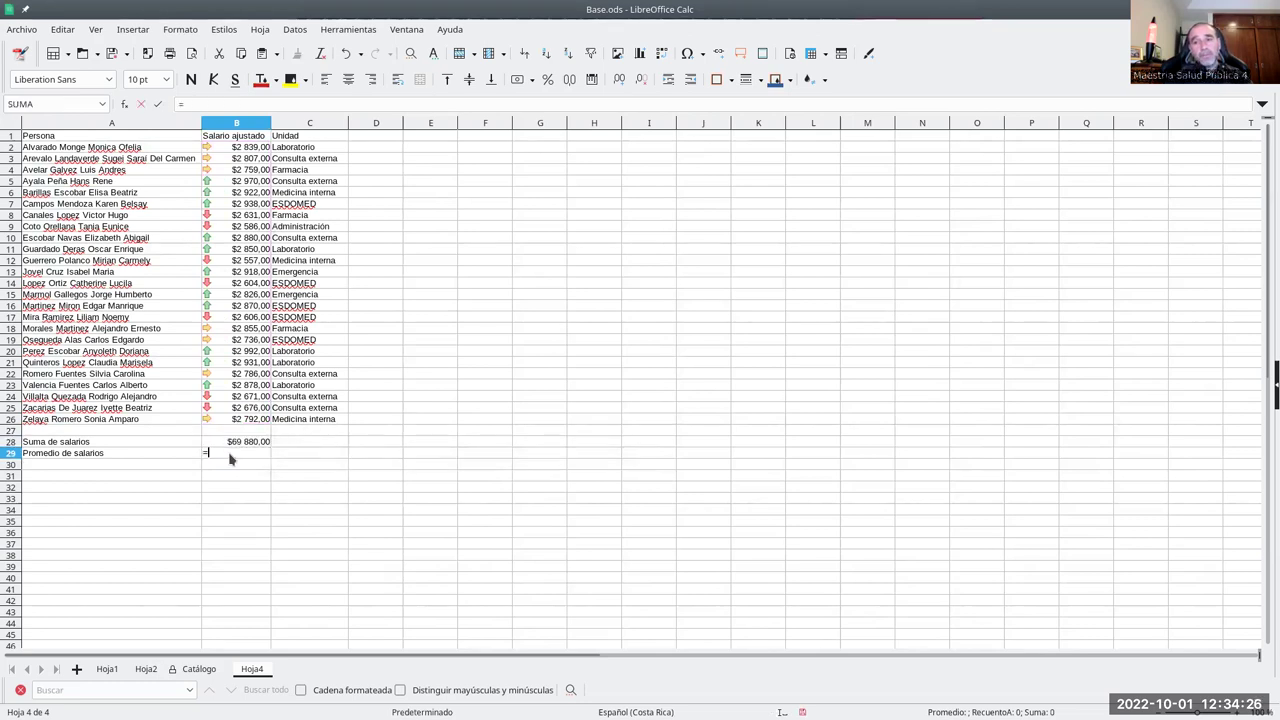
pyautogui.write('promedio(')
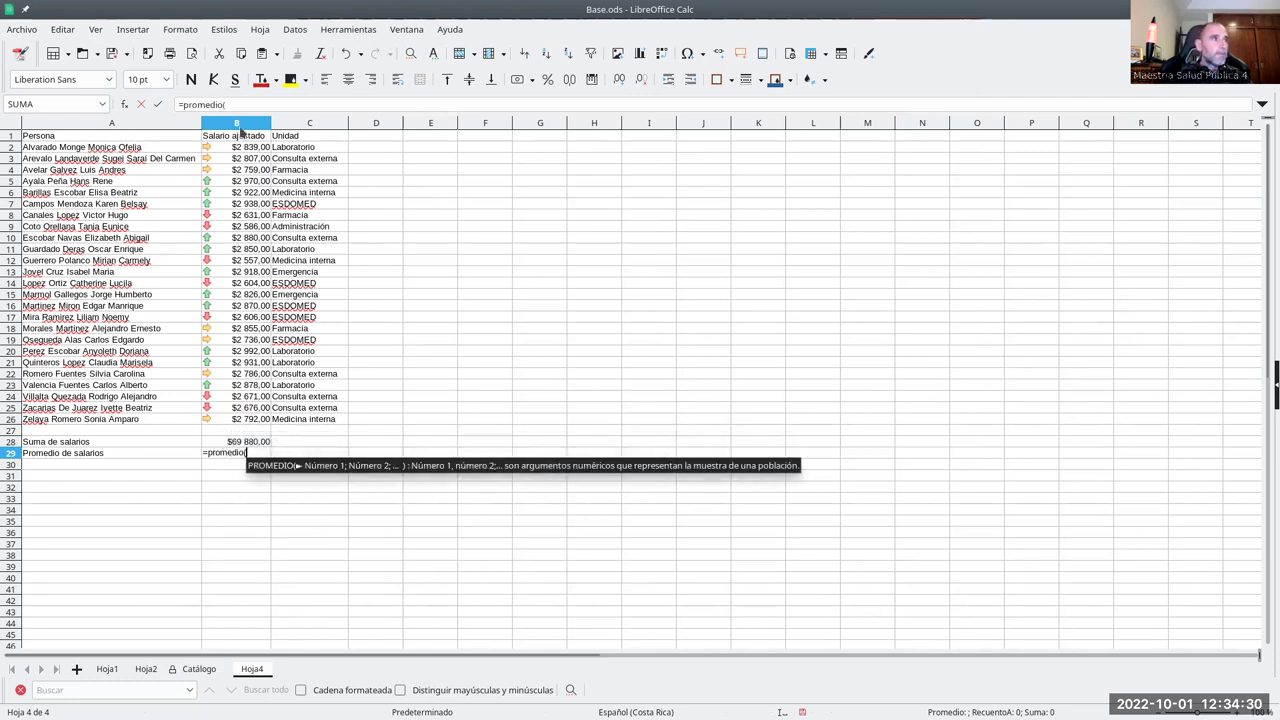
pyautogui.moveTo(239, 150); pyautogui.dragTo(256, 409)
pyautogui.write(')')
pyautogui.press('Return')
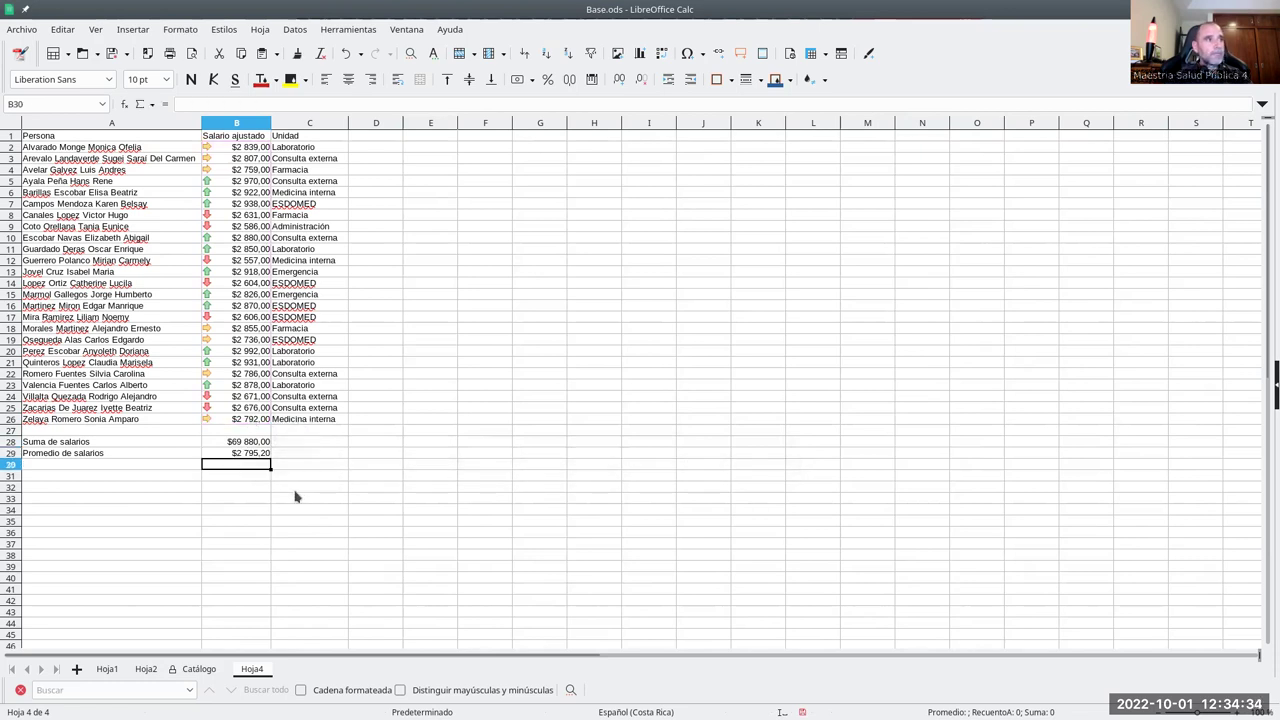
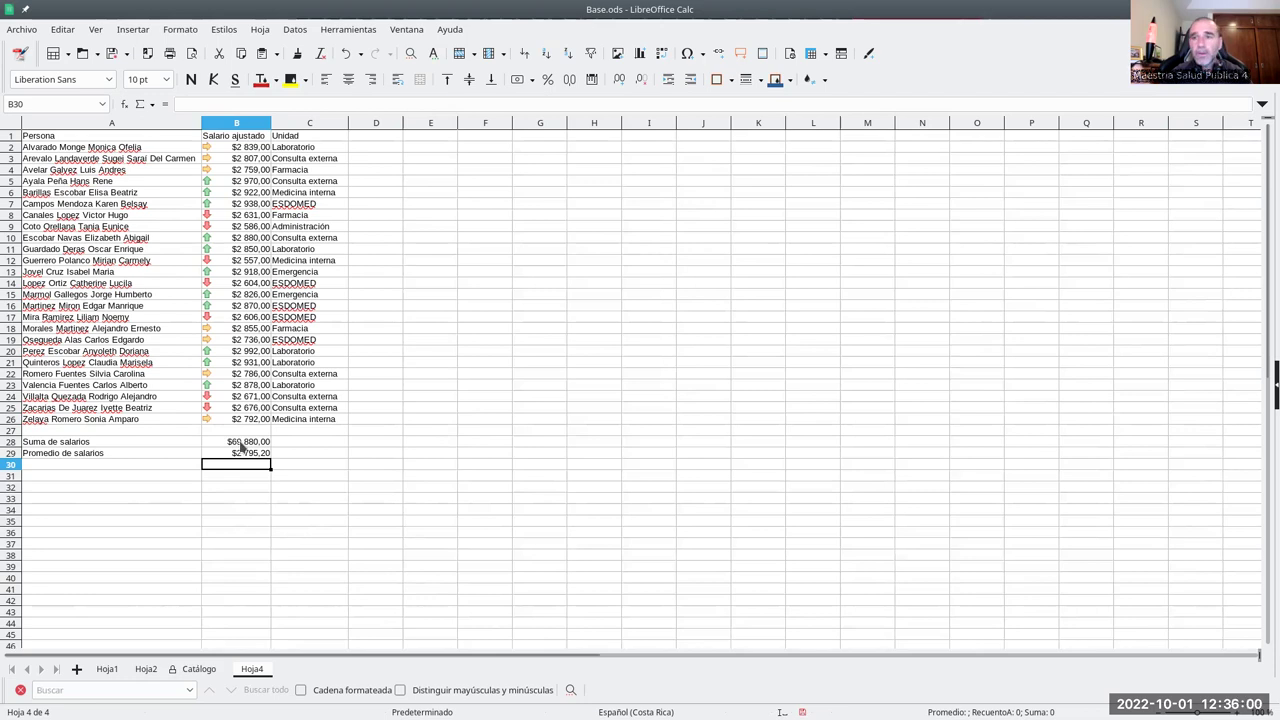
# - Filter the Hoja2 table to the ESDOMED unit and select its salaries to read their sum
pyautogui.click(145, 671)
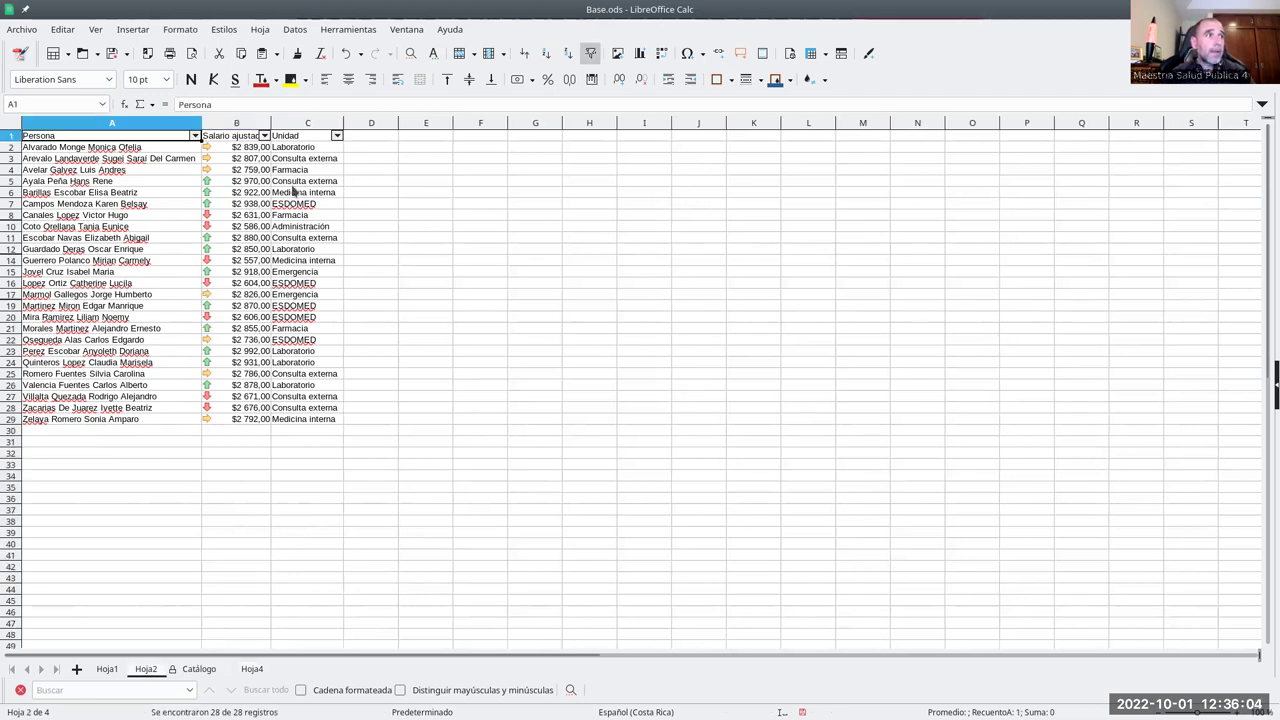
pyautogui.click(337, 136)
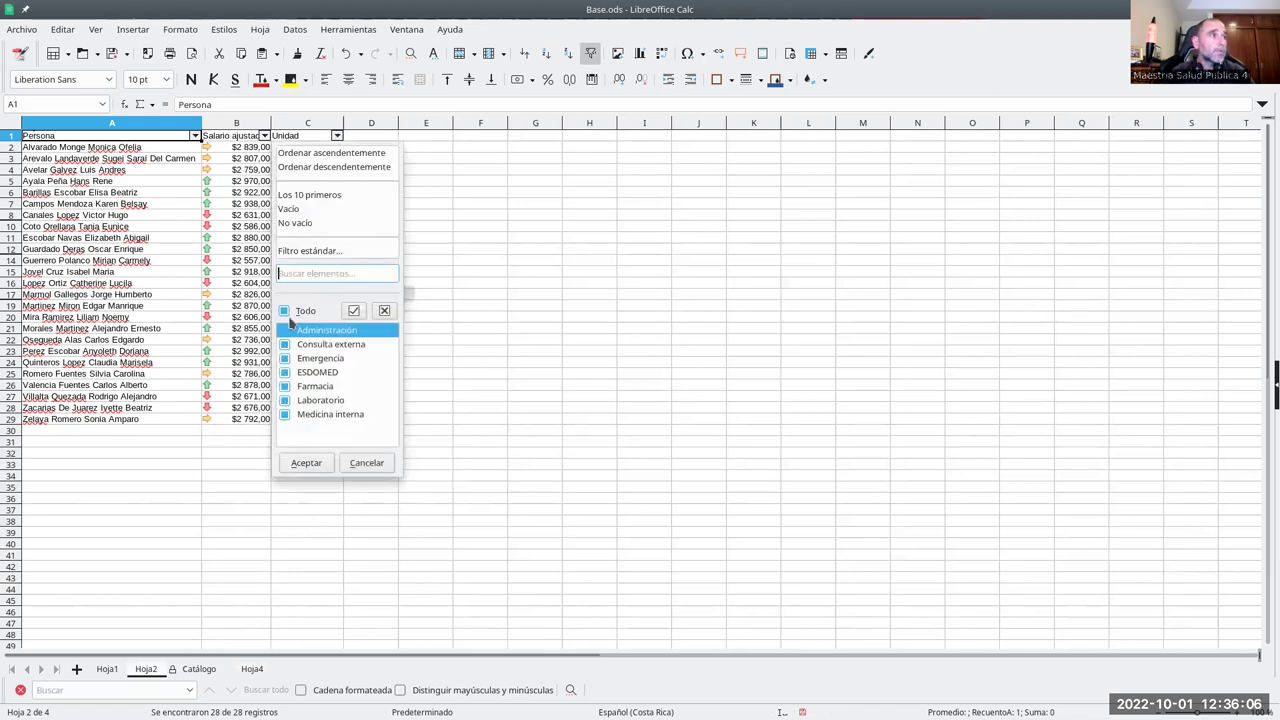
pyautogui.click(285, 372)
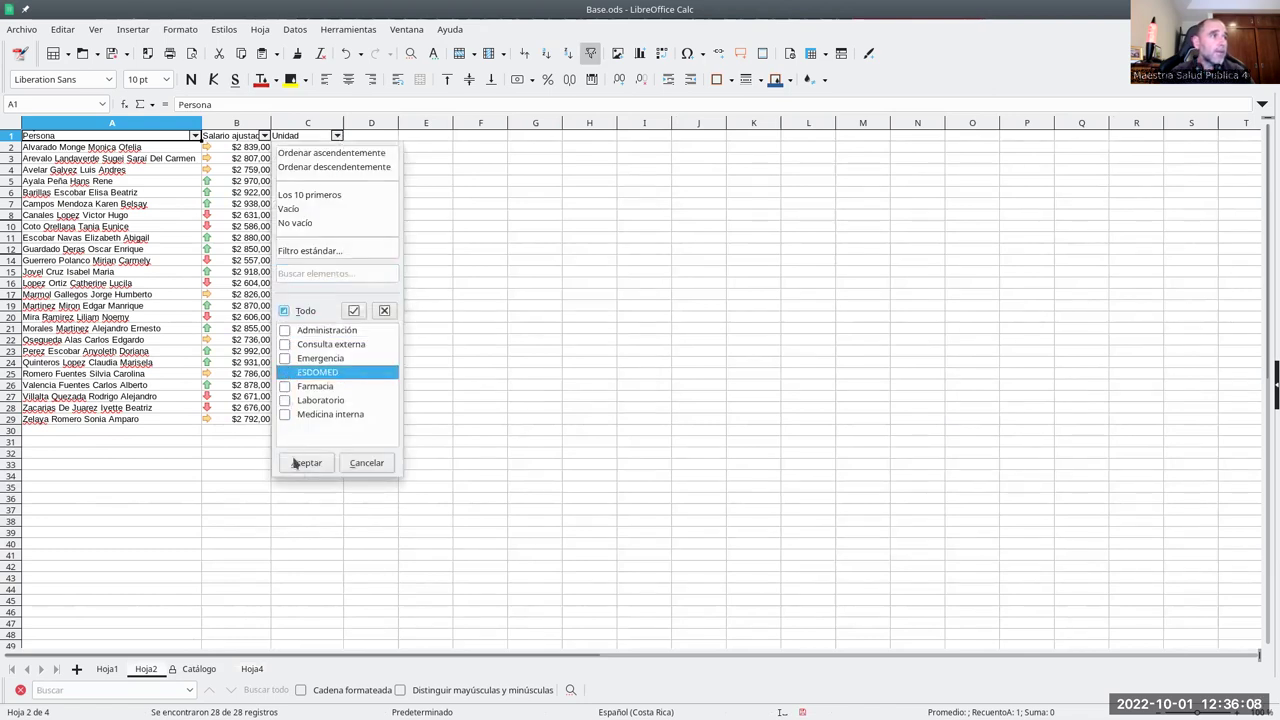
pyautogui.click(306, 463)
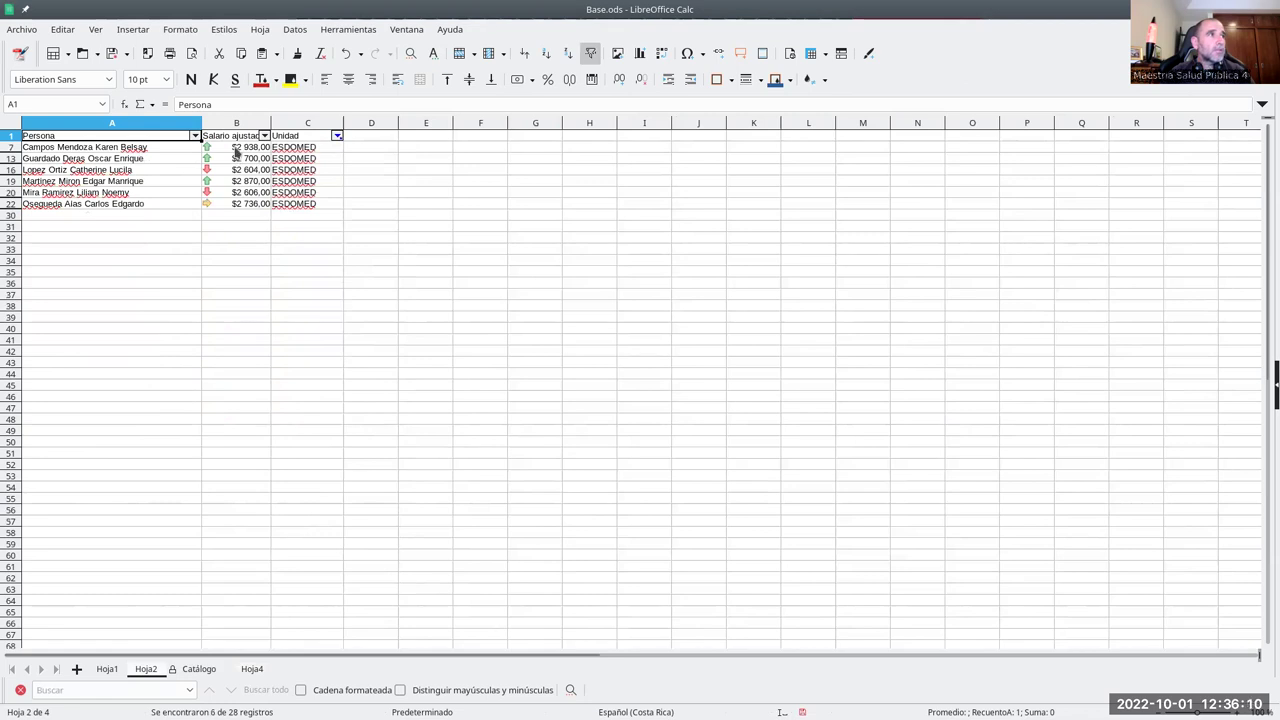
pyautogui.moveTo(237, 148); pyautogui.dragTo(234, 206)
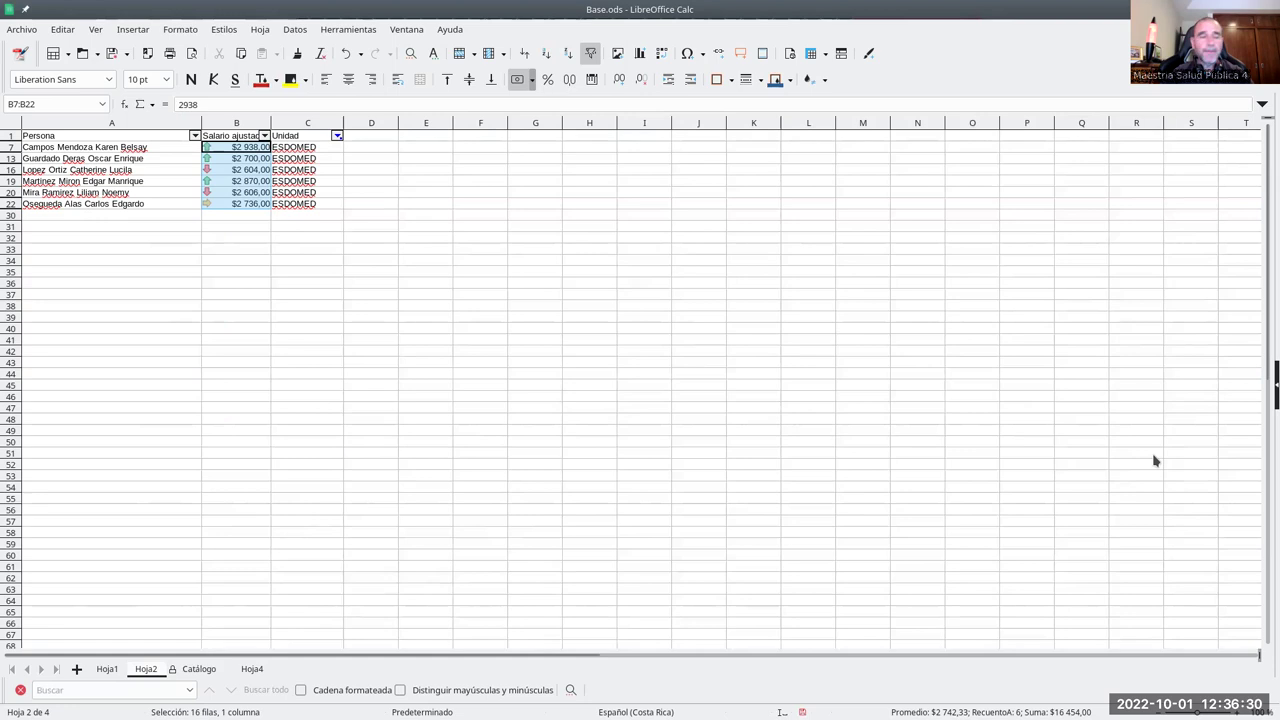
pyautogui.click(251, 672)
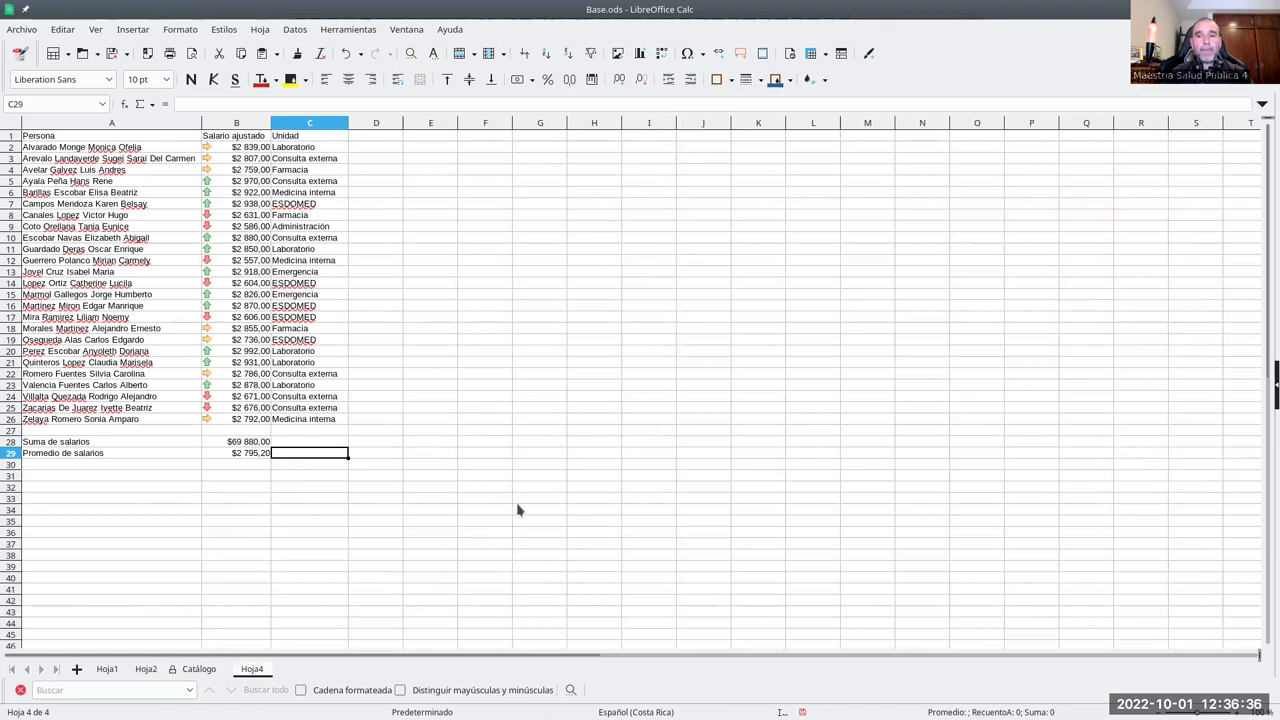
# - Copy the Catálogo unit list A1:A8 into Hoja4 F1 and widen column F
pyautogui.click(199, 669)
pyautogui.moveTo(63, 133); pyautogui.dragTo(67, 216)
pyautogui.rightClick(65, 195)
pyautogui.click(100, 198)
pyautogui.click(255, 670)
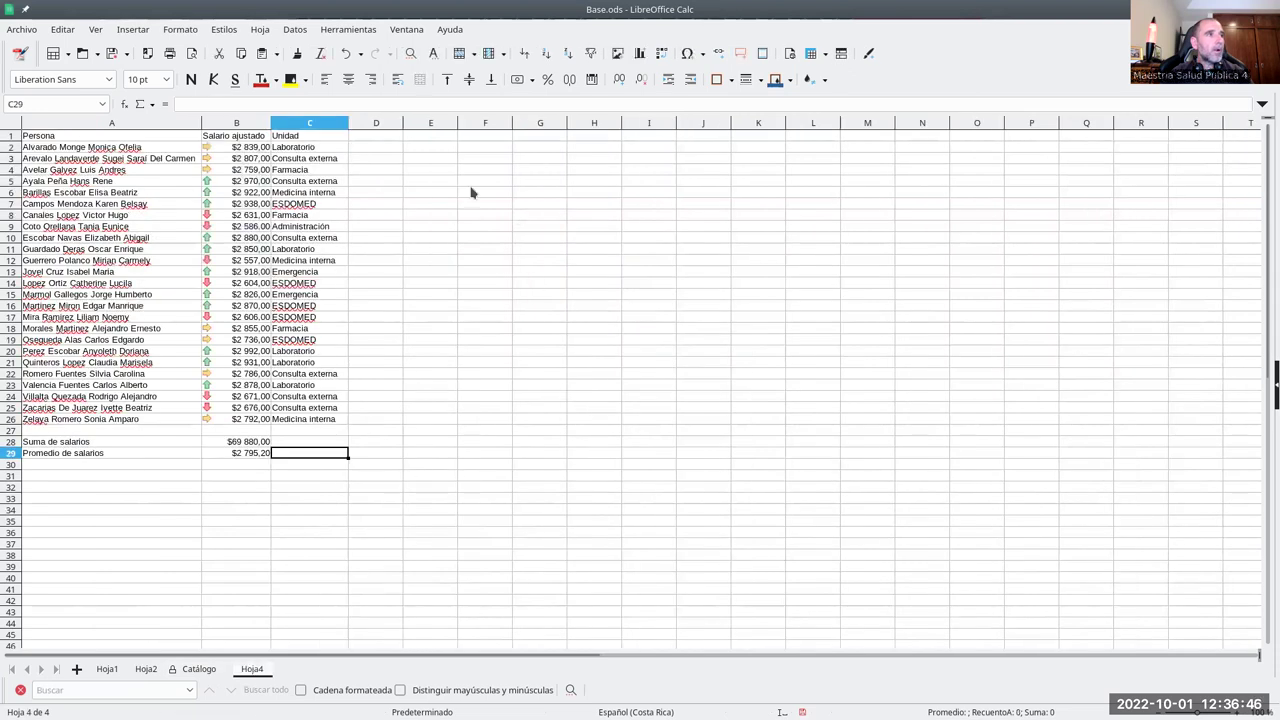
pyautogui.click(471, 141)
pyautogui.rightClick(474, 139)
pyautogui.click(519, 177)
pyautogui.moveTo(512, 122); pyautogui.dragTo(540, 122)
# - Add the headings Salarios in G1 and Personal in H1
pyautogui.click(558, 141)
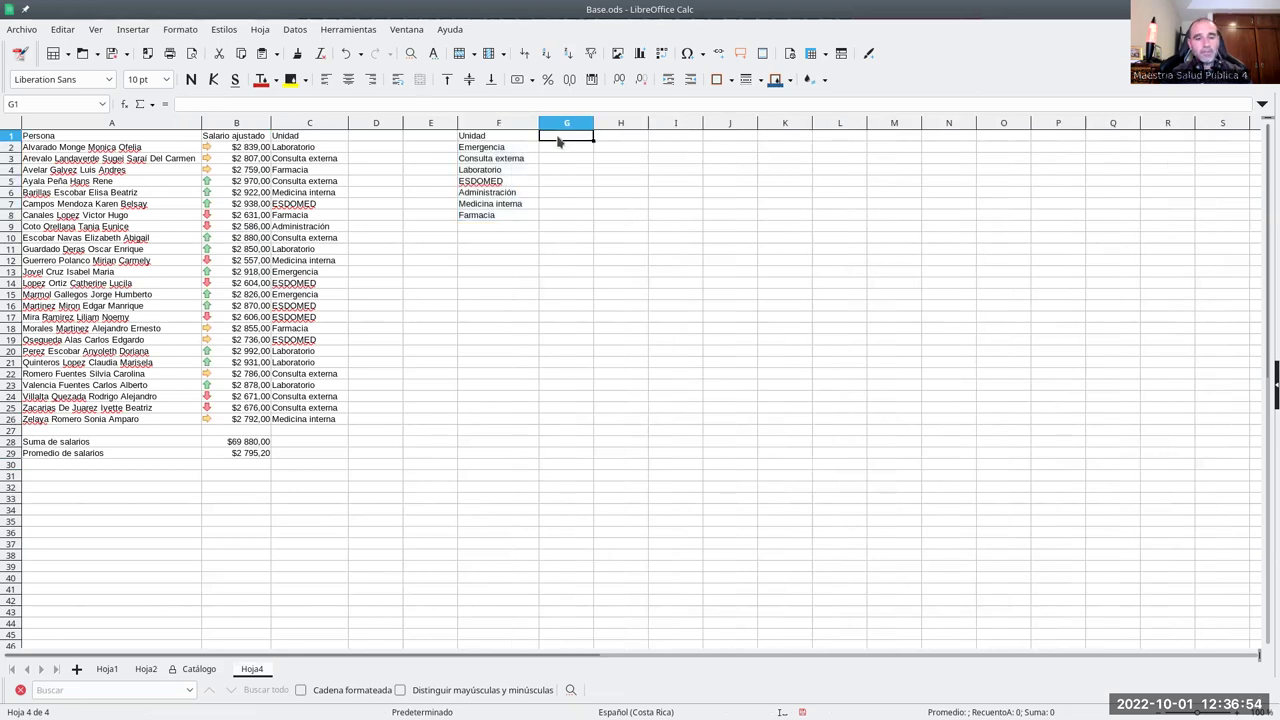
pyautogui.write('Salarios')
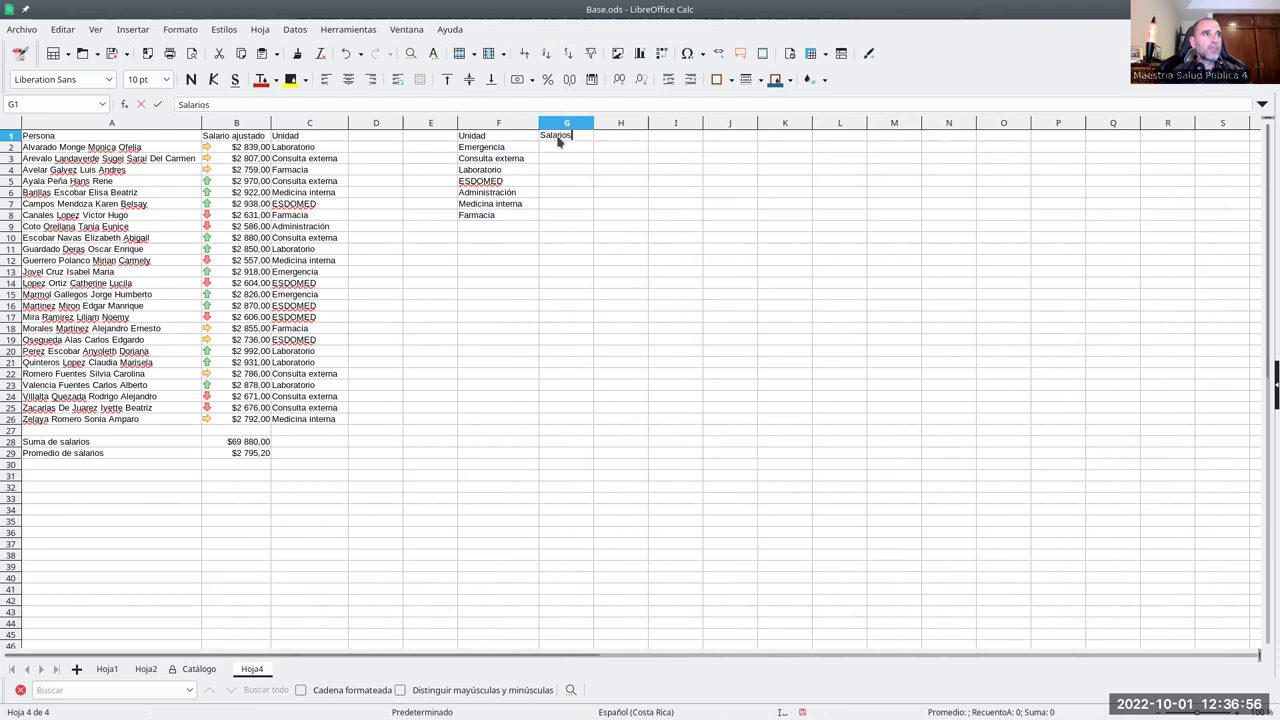
pyautogui.press('Tab')
pyautogui.write('Personal')
pyautogui.press('Return')
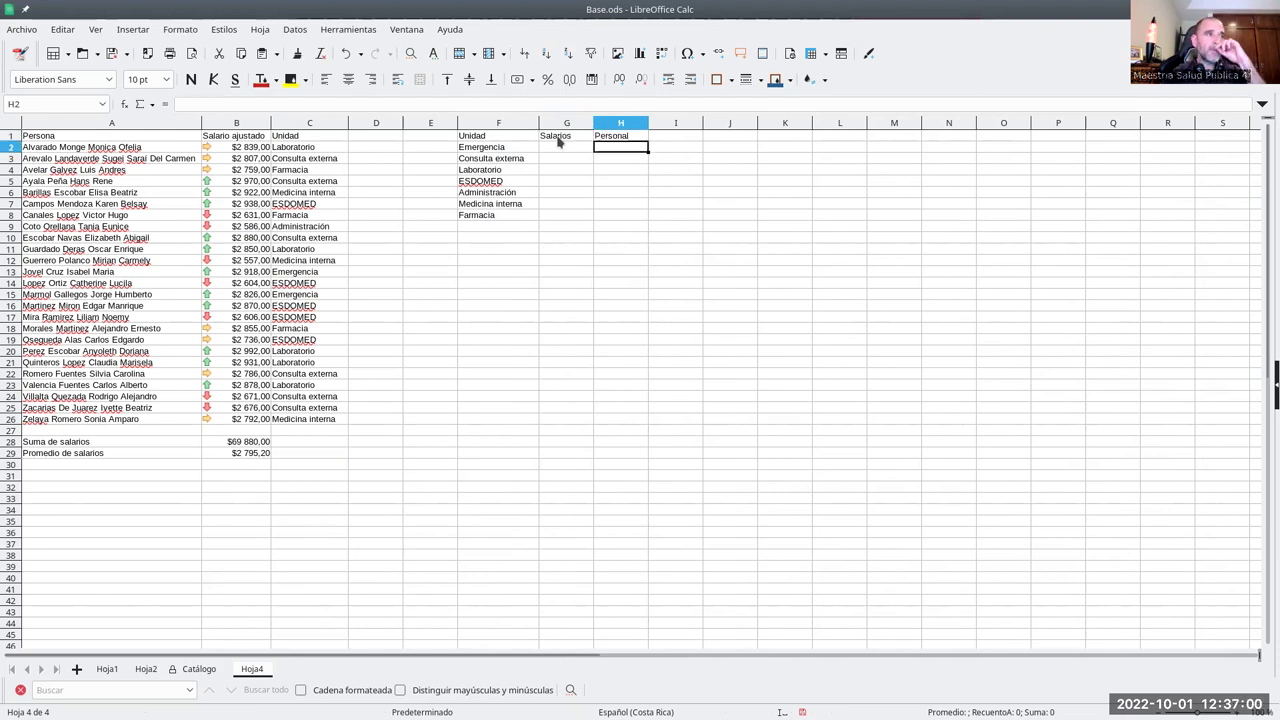
pyautogui.click(560, 147)
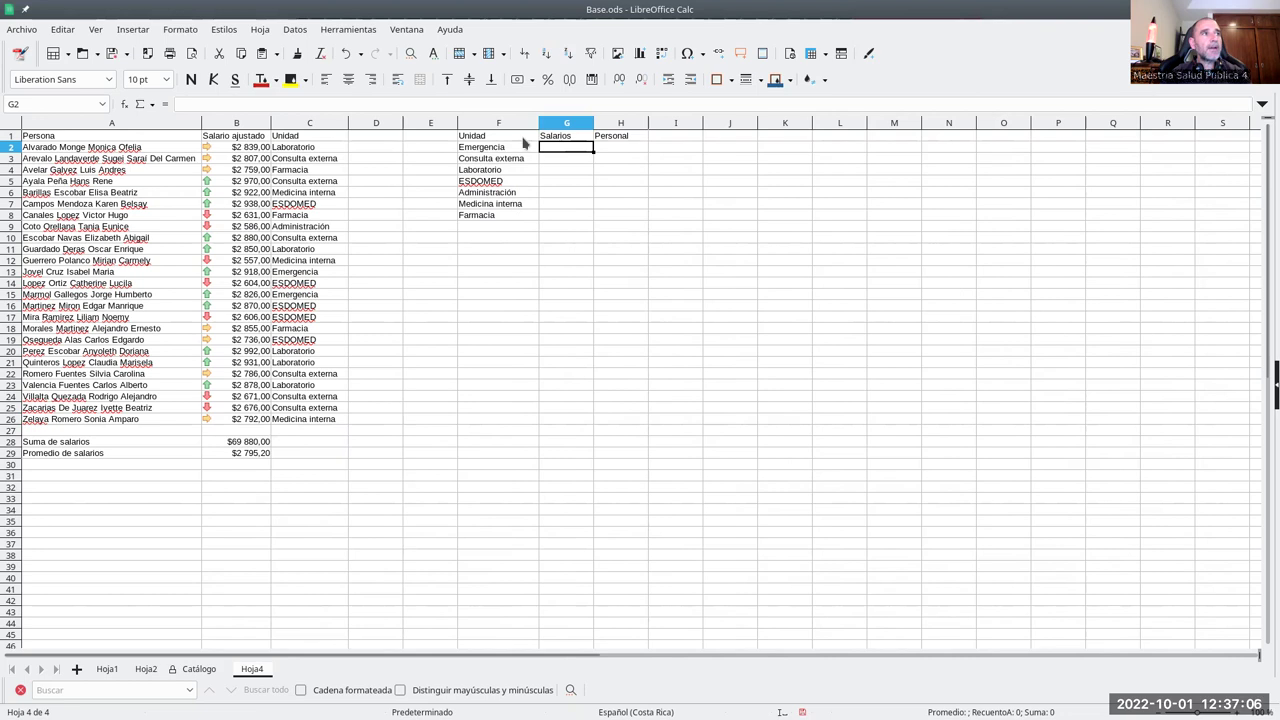
pyautogui.press('Left')
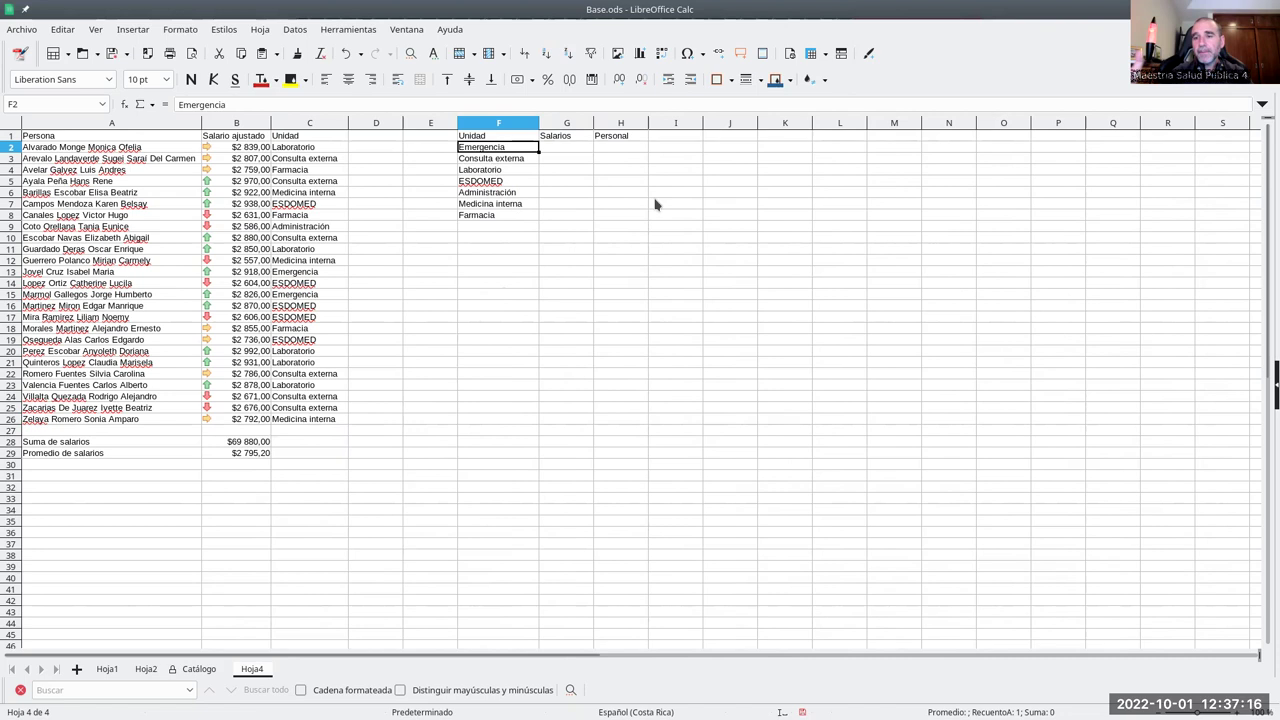
pyautogui.click(574, 152)
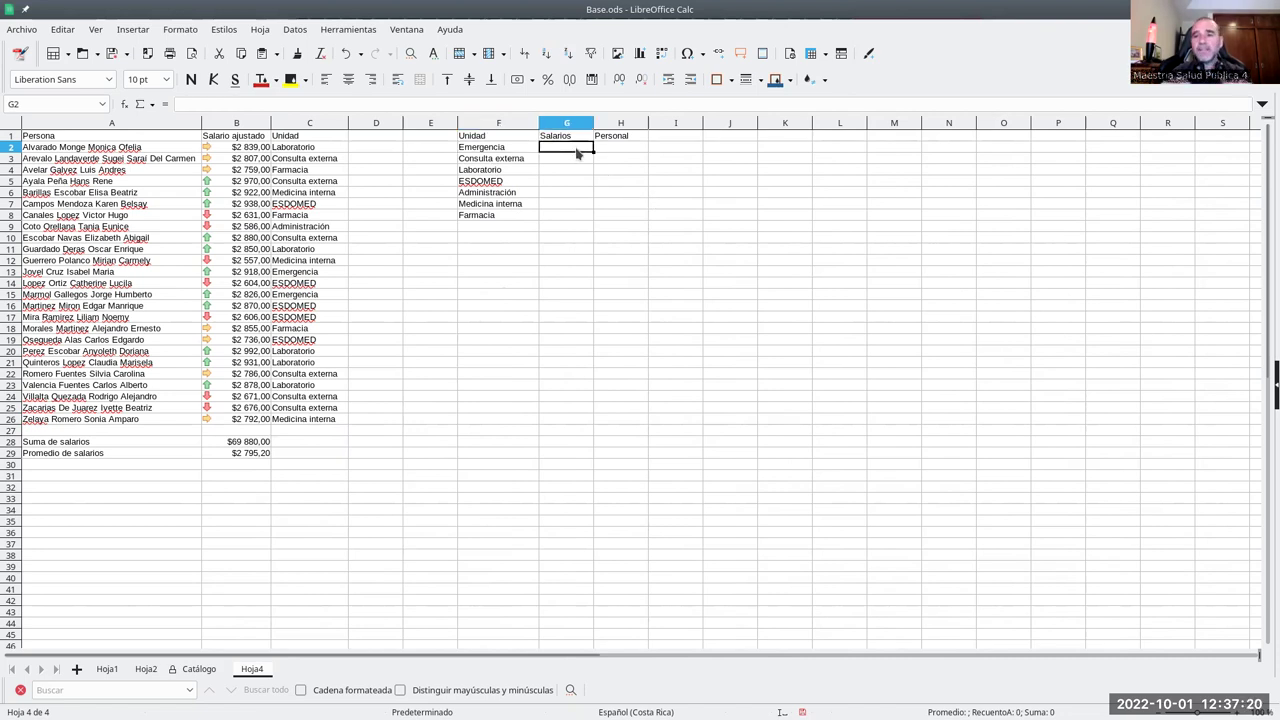
# - Start a SUMAR.SI.CONJUNTO formula in G2 with the absolute sum range $B$2:$B$26
pyautogui.write('=')
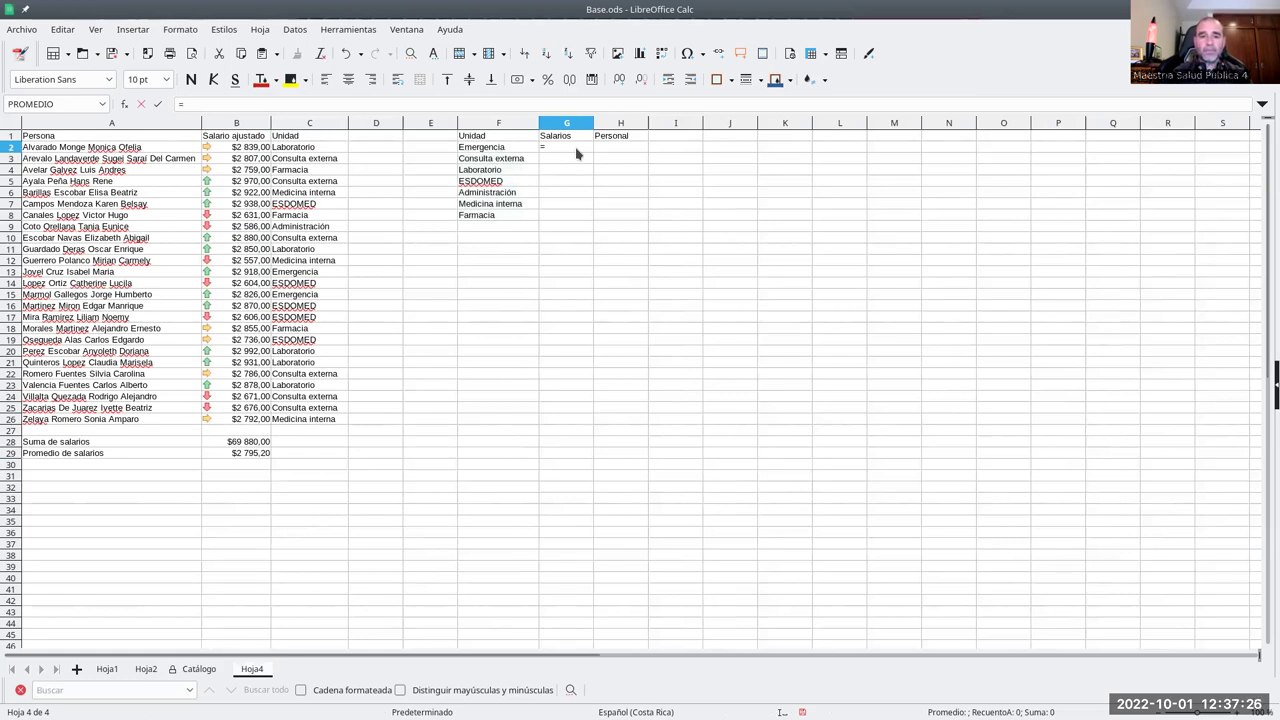
pyautogui.write('SUMAR.SI')
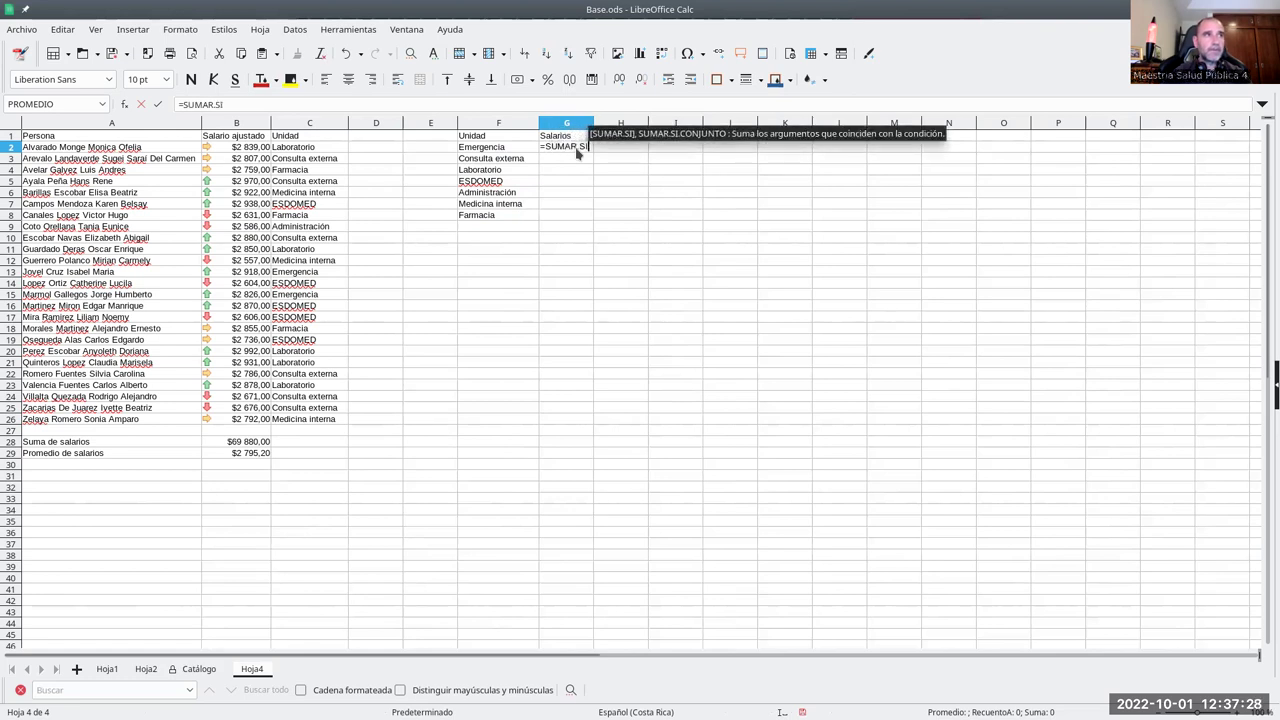
pyautogui.write('.')
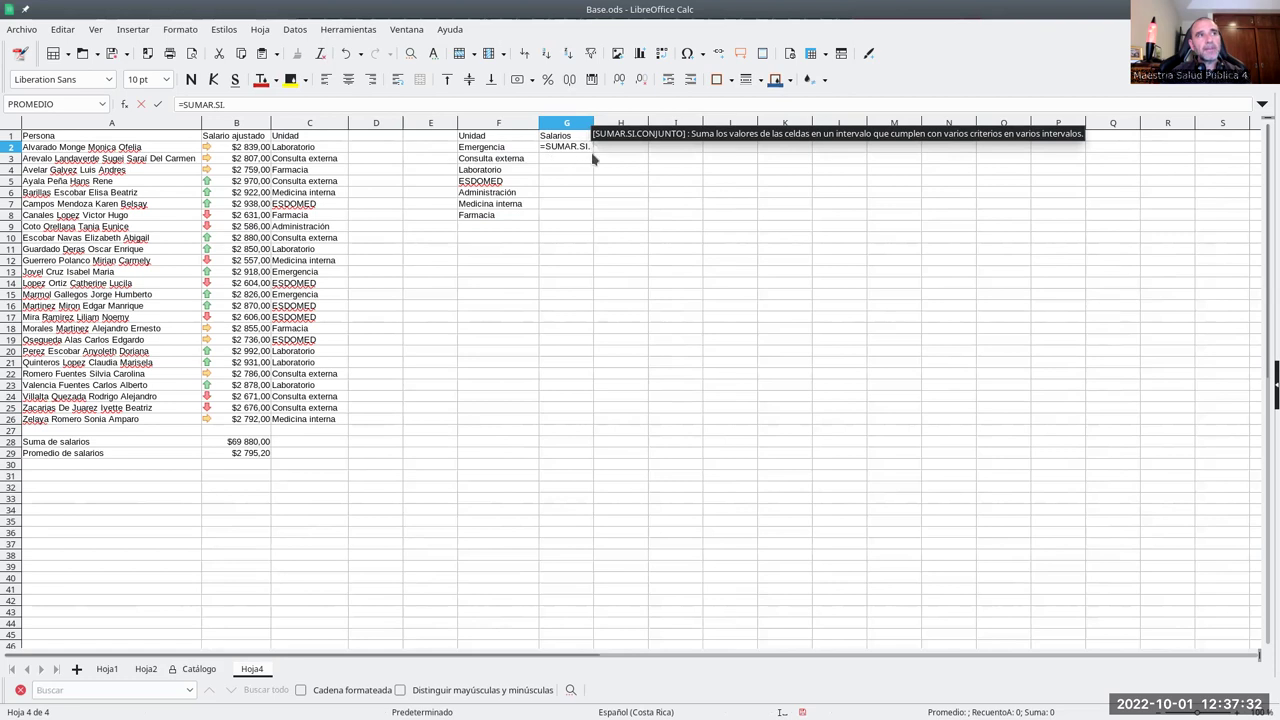
pyautogui.write('CONJUNTO')
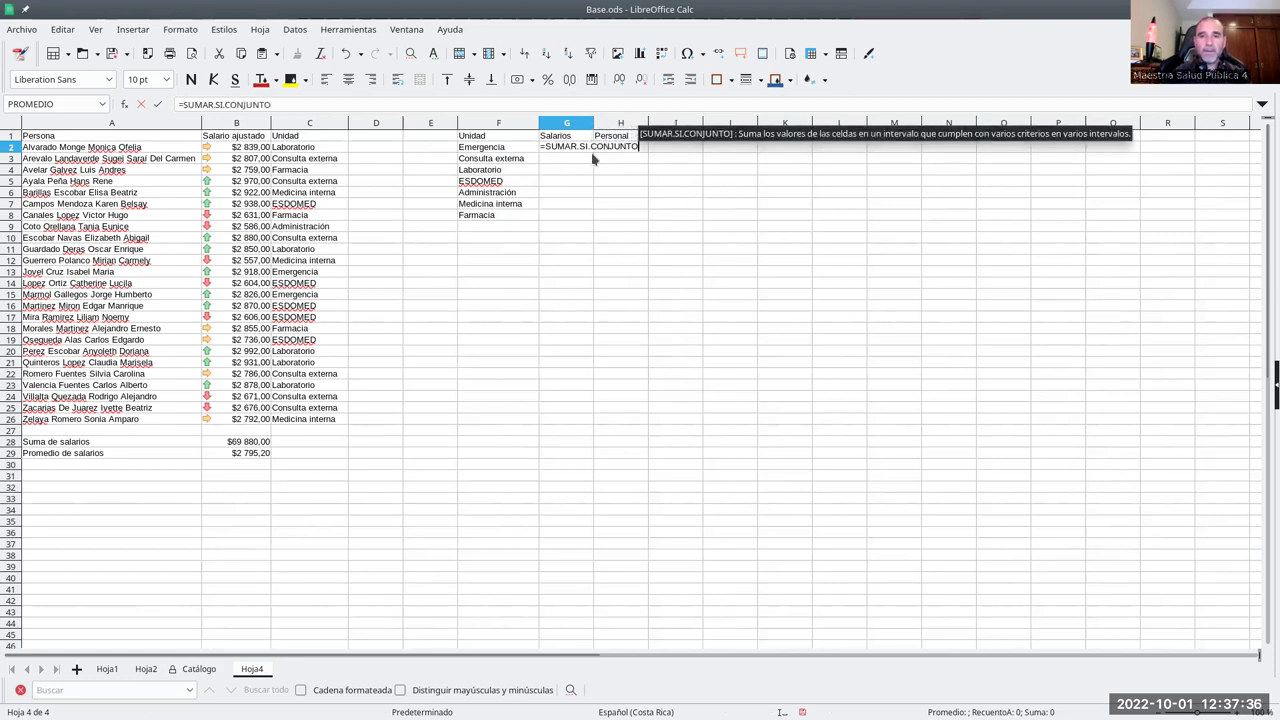
pyautogui.write('(')
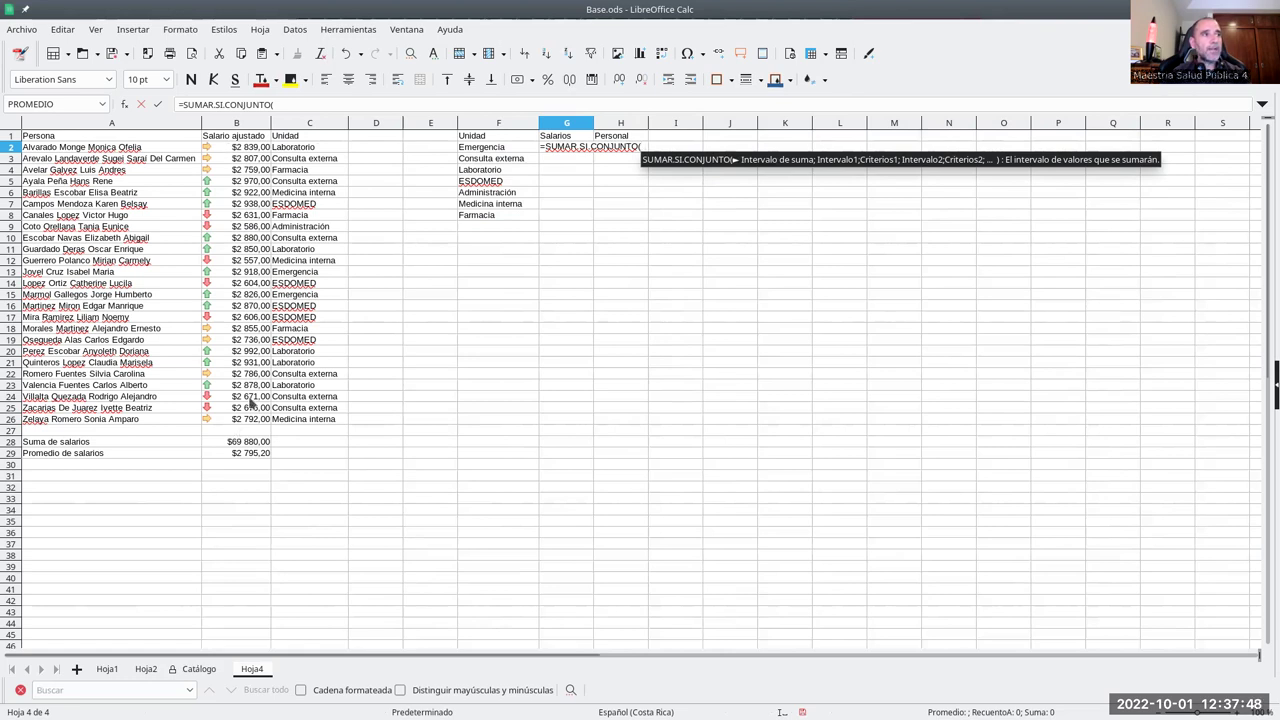
pyautogui.moveTo(238, 149); pyautogui.dragTo(285, 427)
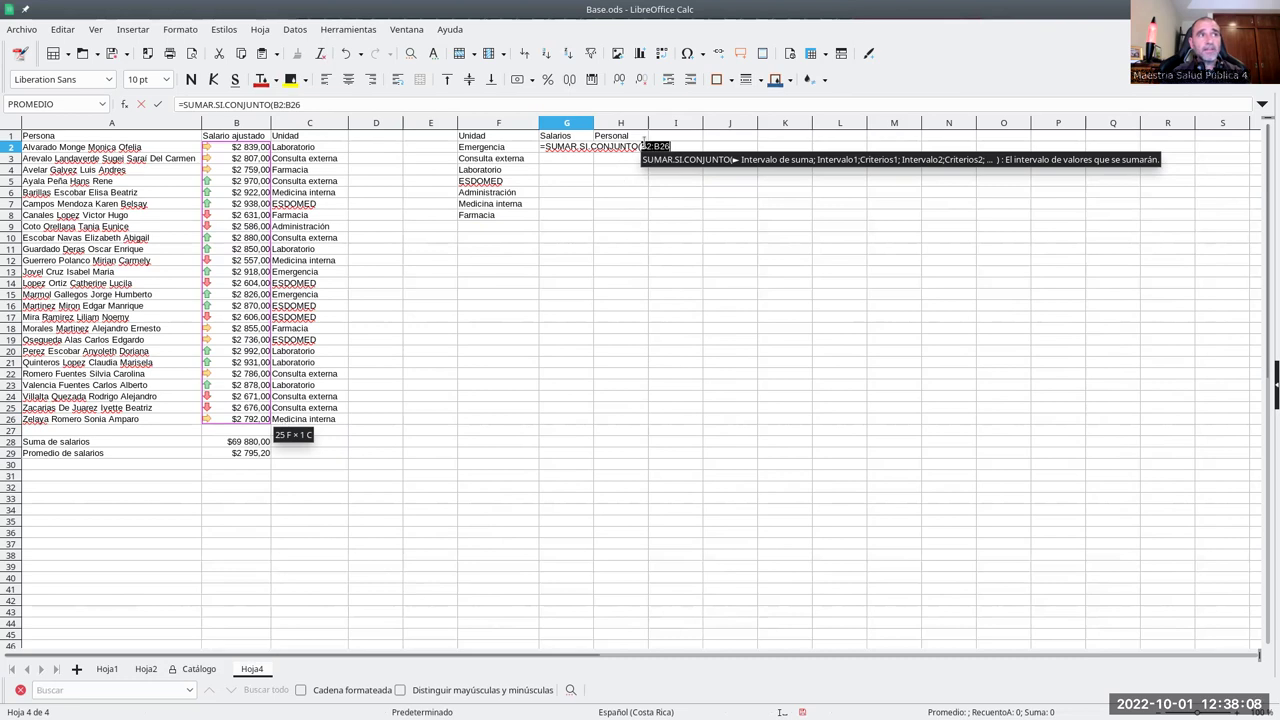
pyautogui.click(273, 104)
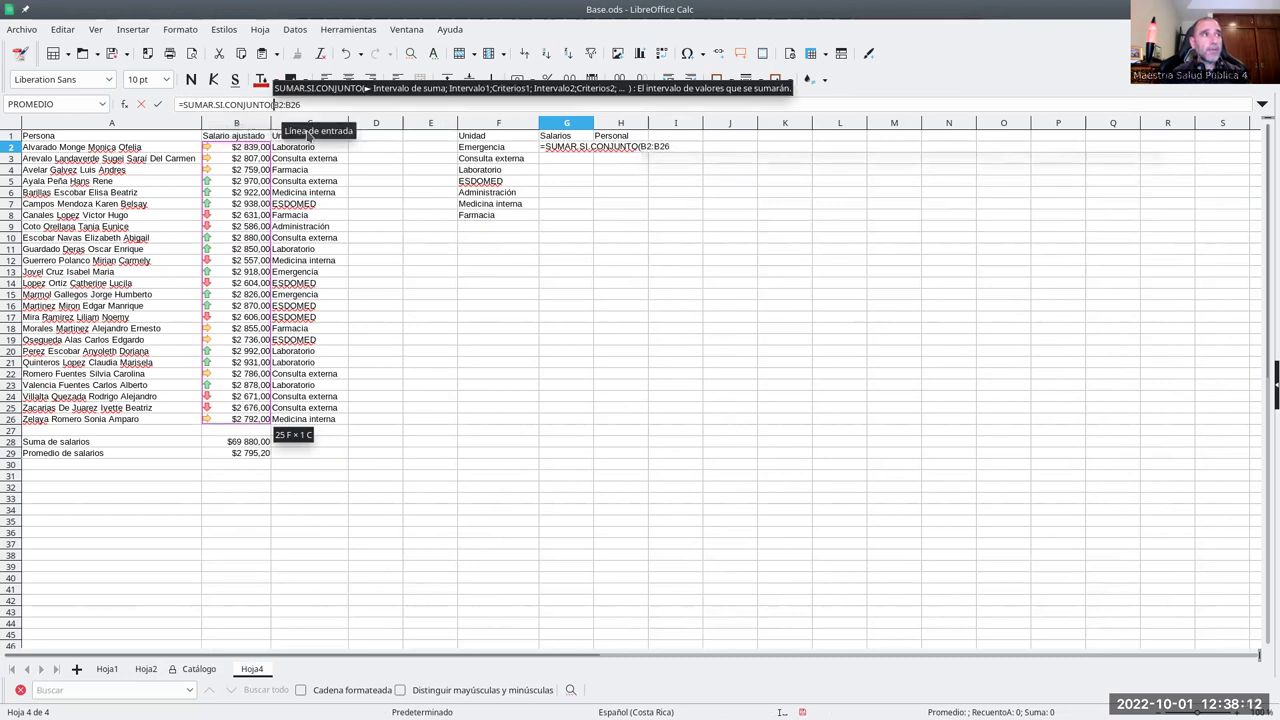
pyautogui.write('$')
pyautogui.press('Right')
pyautogui.write('$')
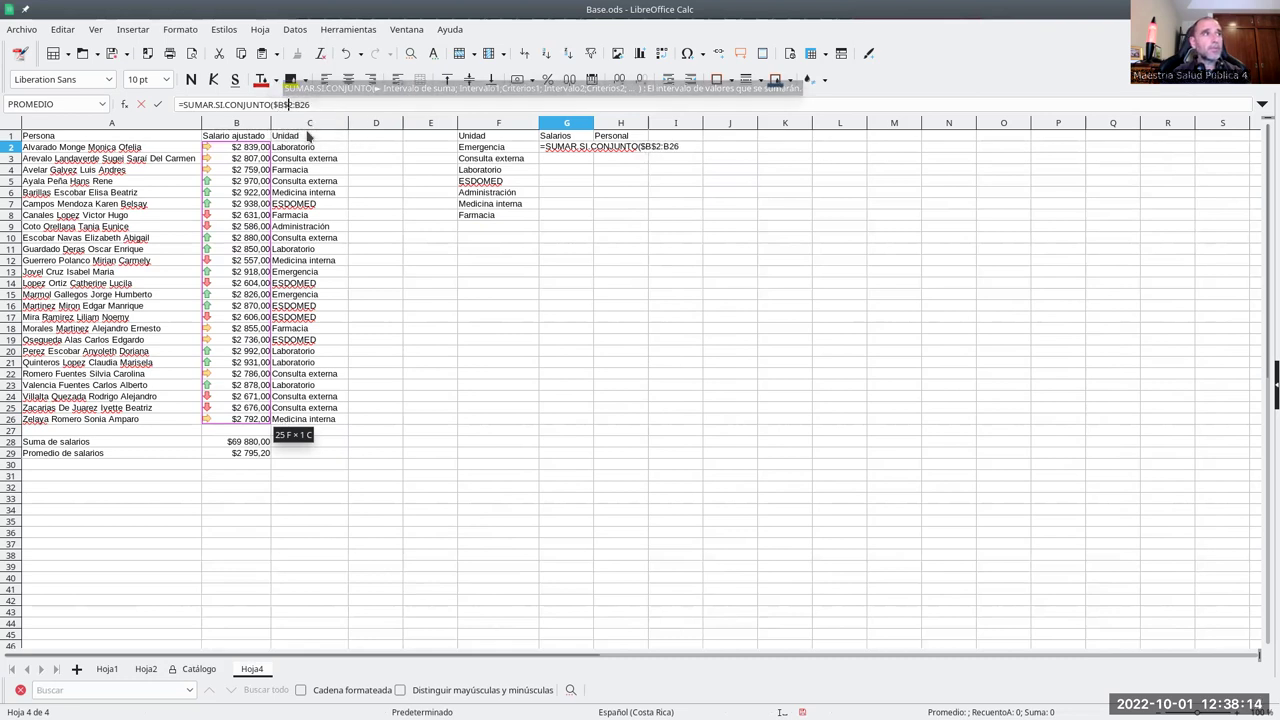
pyautogui.press('Right')
pyautogui.press('Right')
pyautogui.write('$')
pyautogui.press('Right')
pyautogui.write('$26')
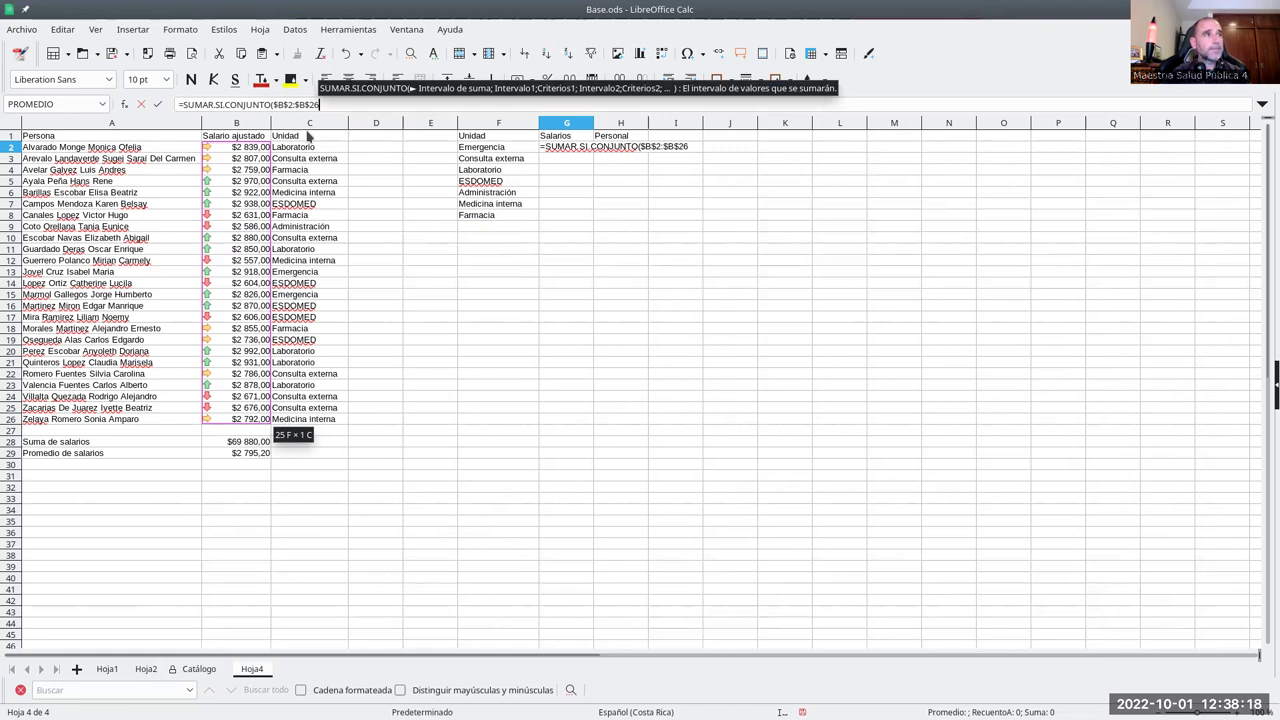
pyautogui.write(';')
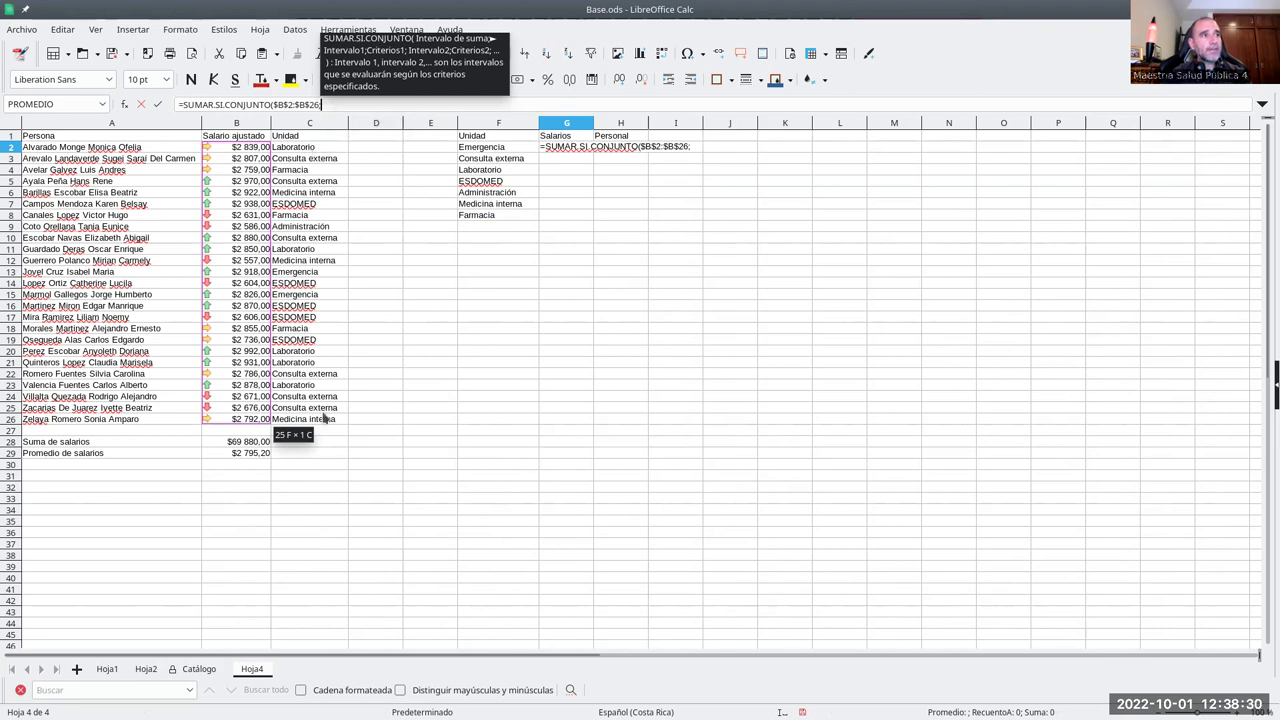
# - Add criteria range $C$2:$C$26 and criterion F2, entering the formula to get 5744
pyautogui.moveTo(304, 147); pyautogui.dragTo(321, 421)
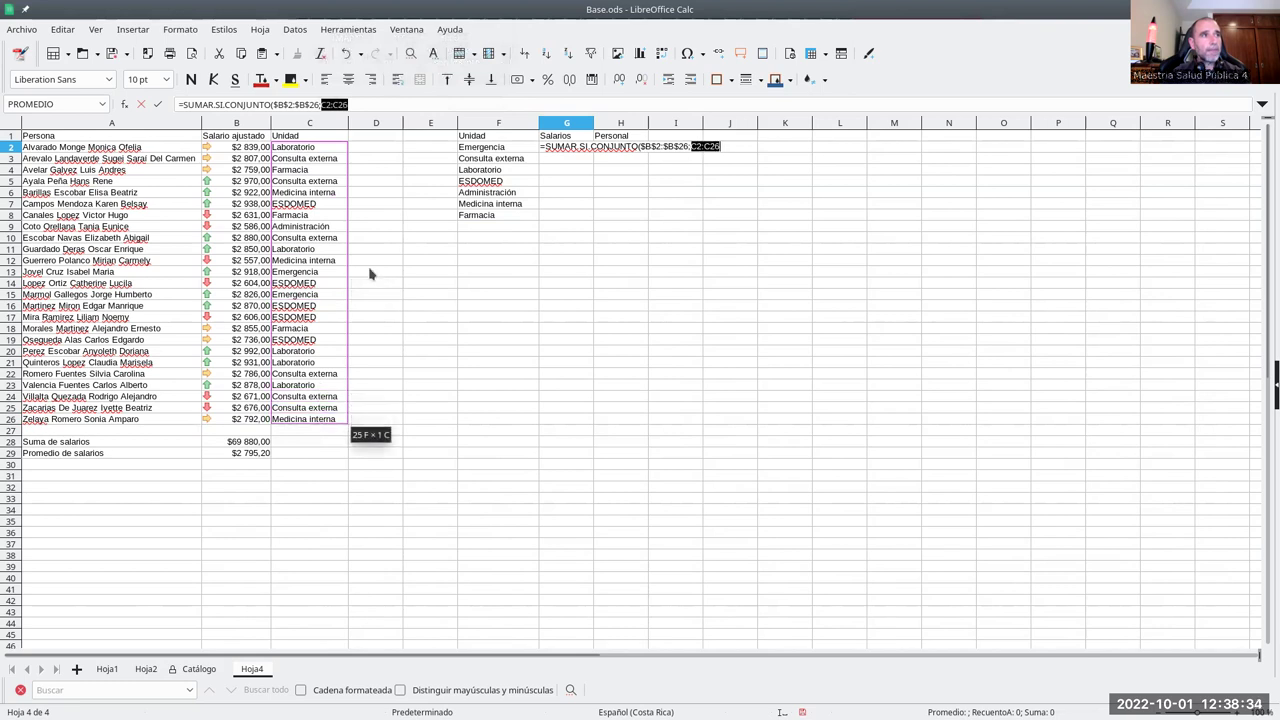
pyautogui.click(321, 104)
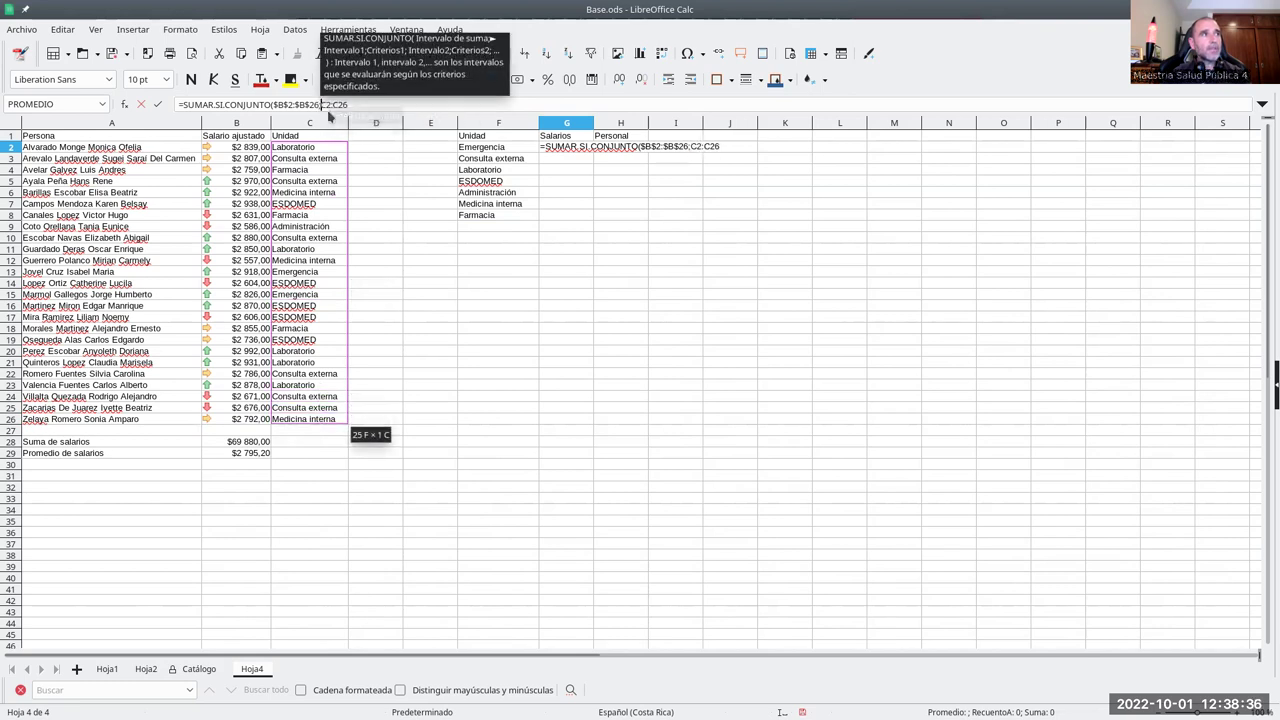
pyautogui.press('Right')
pyautogui.write('$')
pyautogui.press('Right')
pyautogui.press('Right')
pyautogui.write('$')
pyautogui.press('Right')
pyautogui.press('Right')
pyautogui.write(';')
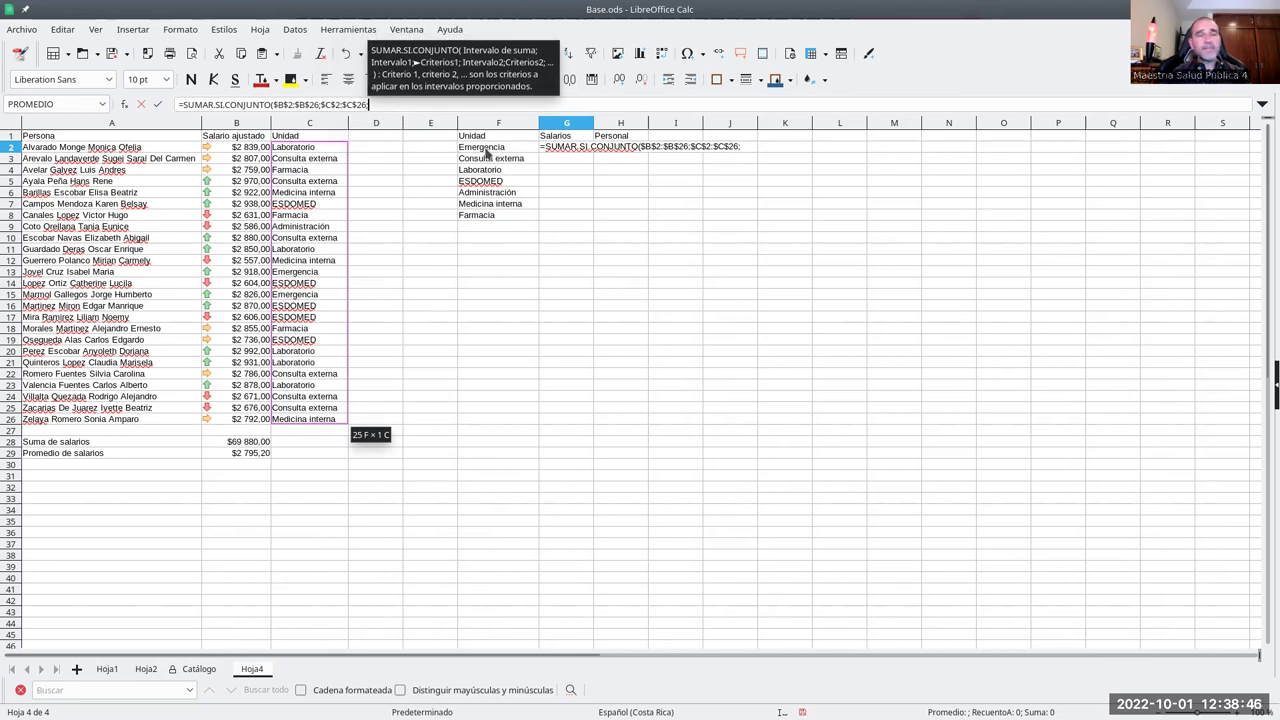
pyautogui.click(487, 151)
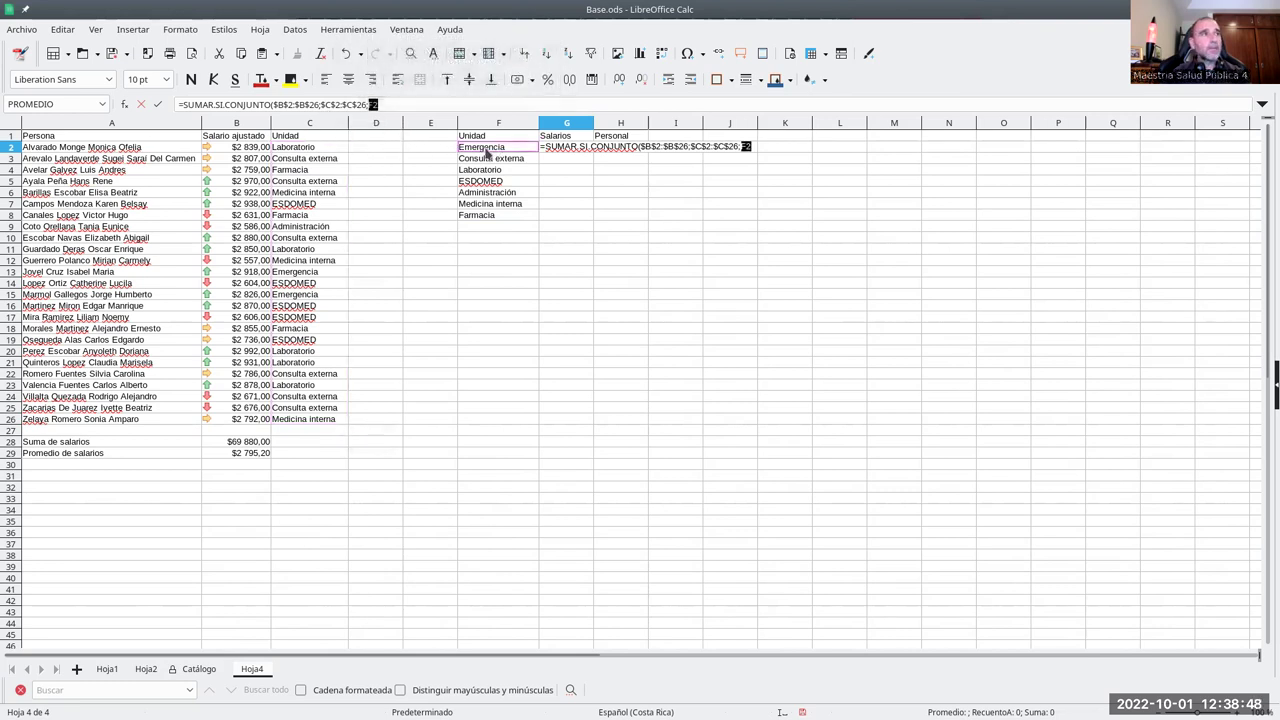
pyautogui.click(380, 104)
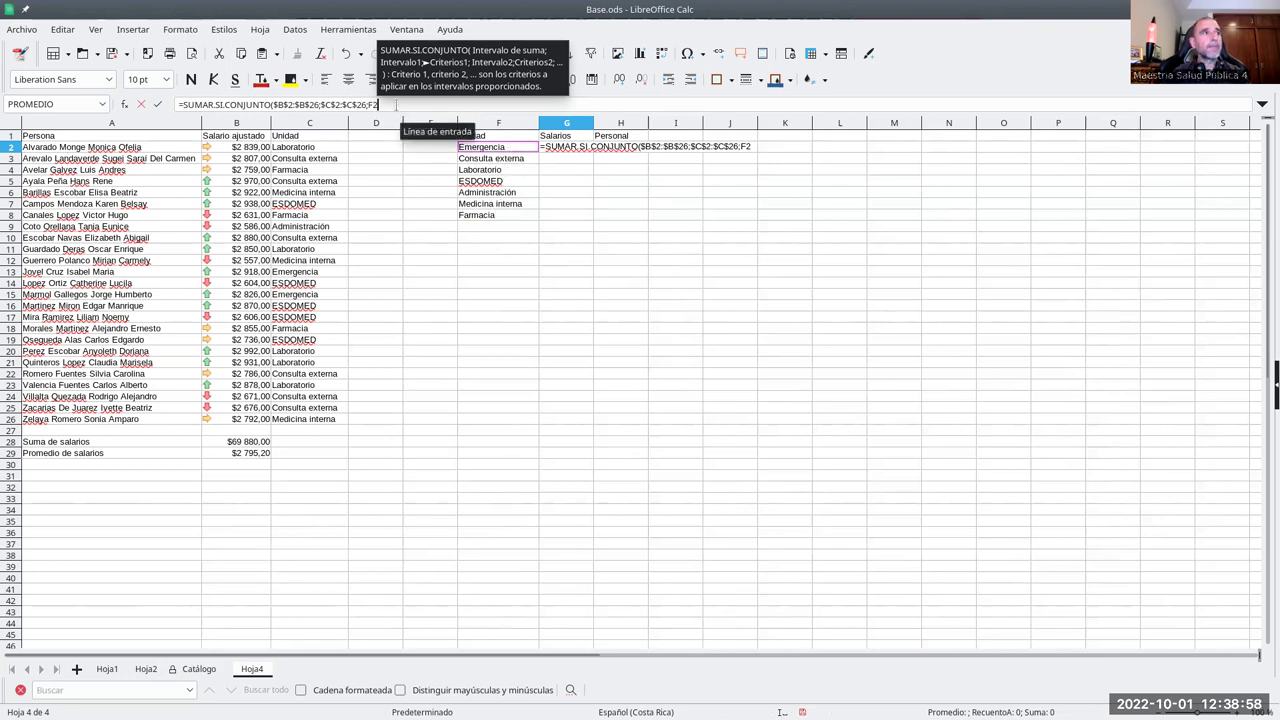
pyautogui.write(')')
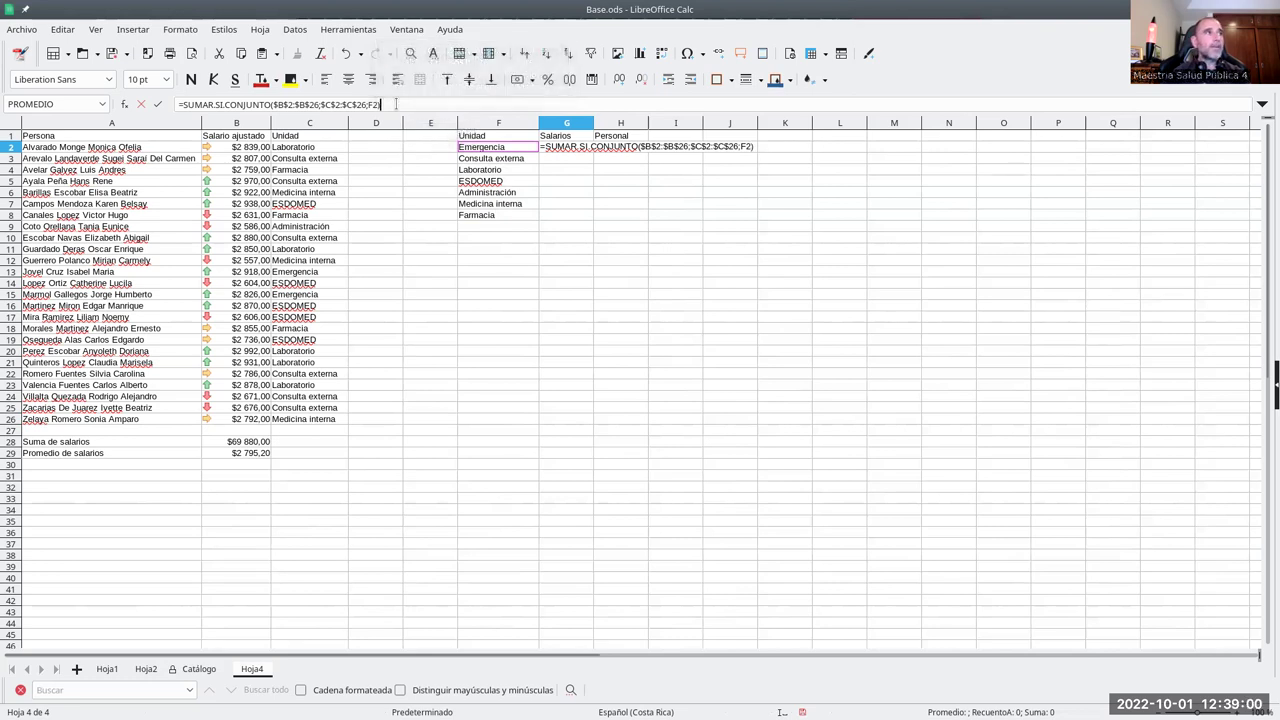
pyautogui.press('Return')
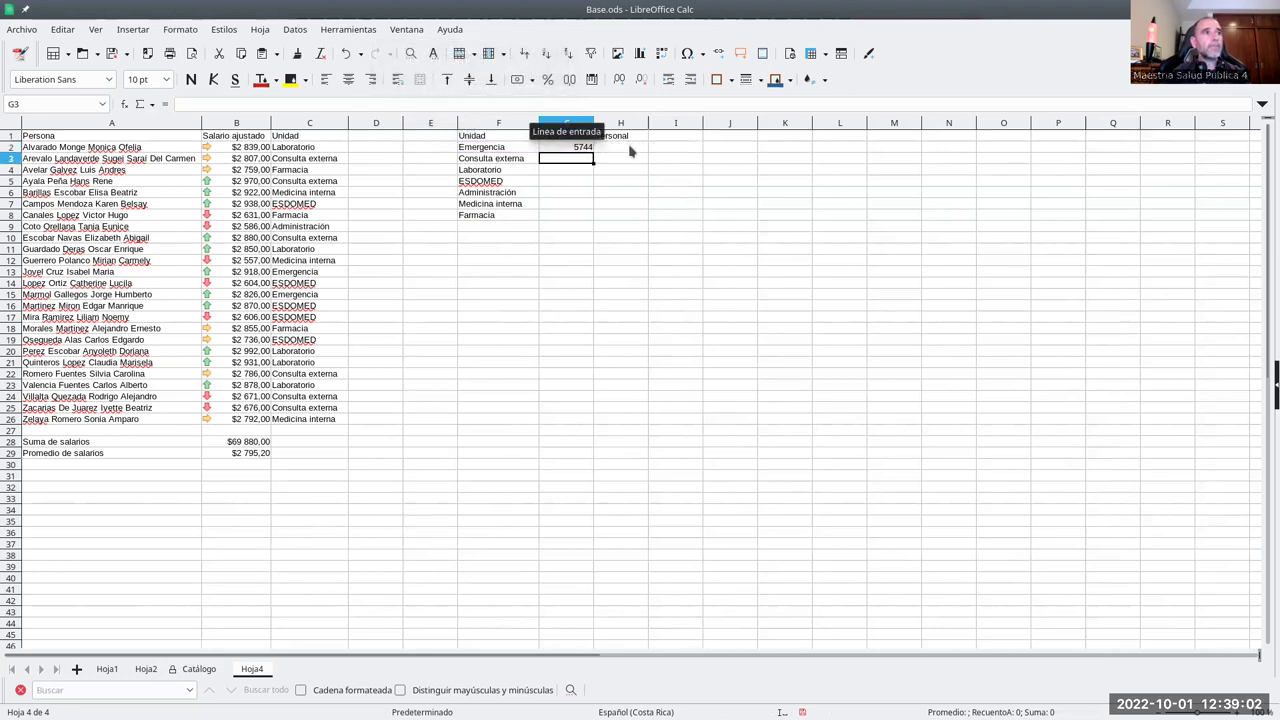
pyautogui.click(582, 147)
# - Format G2 as currency and check it against the Emergencia salaries in B13 and B15
pyautogui.click(517, 80)
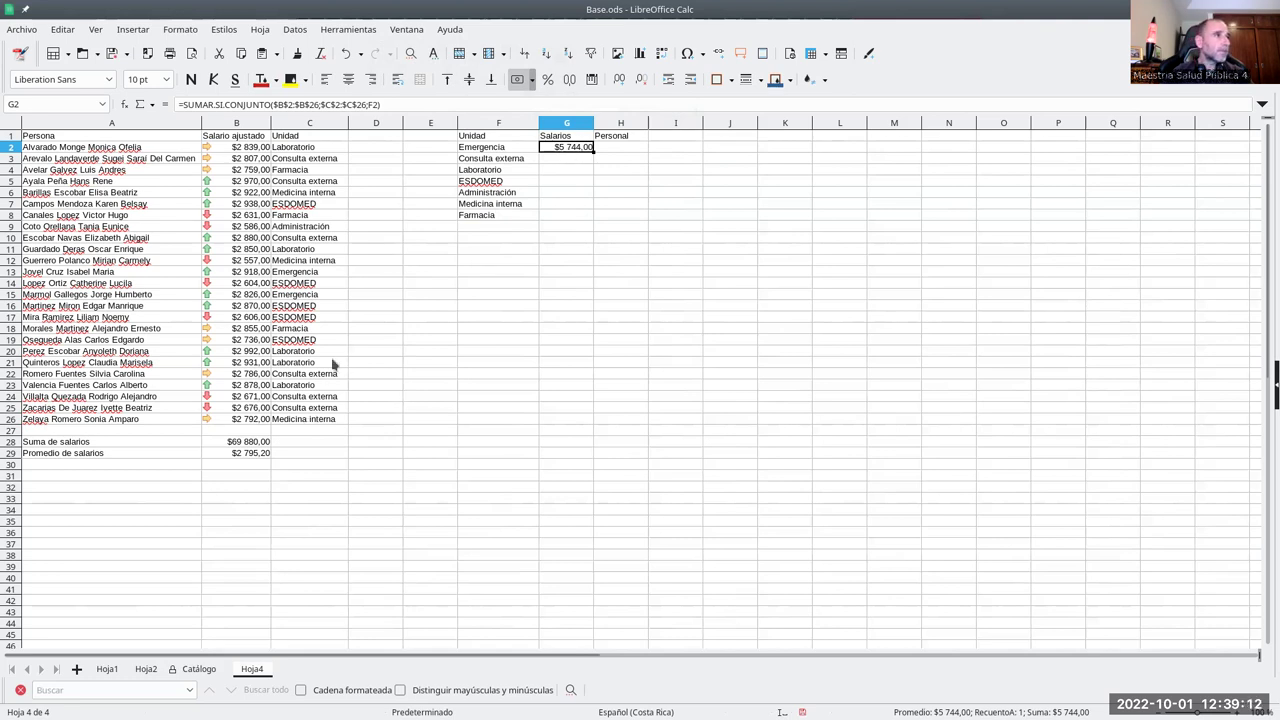
pyautogui.click(250, 276)
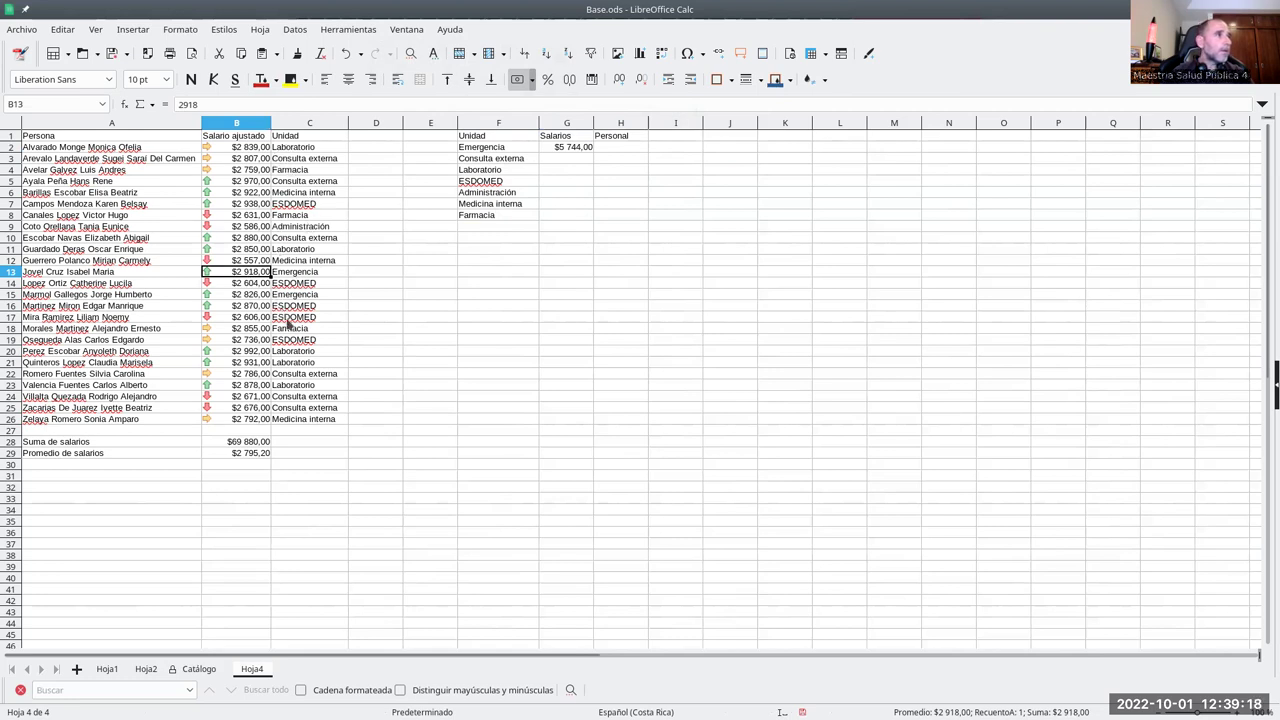
pyautogui.keyDown('ctrl'); pyautogui.click(240, 296); pyautogui.keyUp('ctrl')
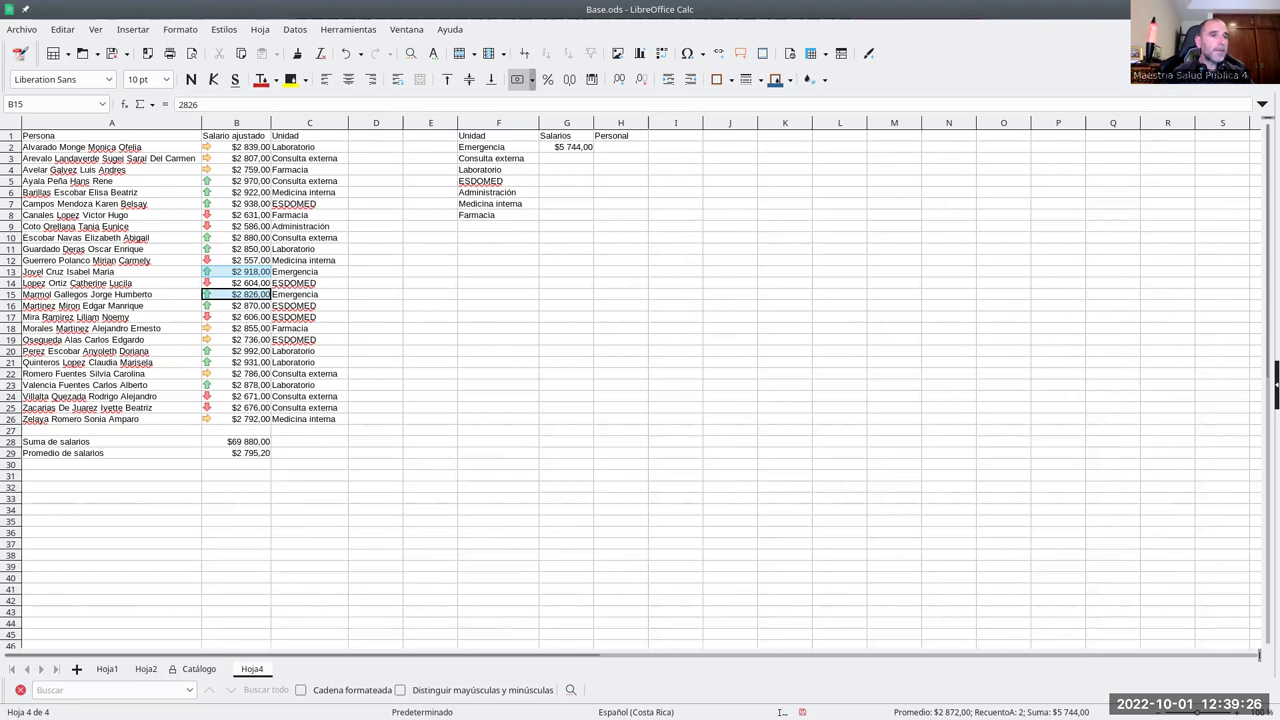
pyautogui.click(572, 148)
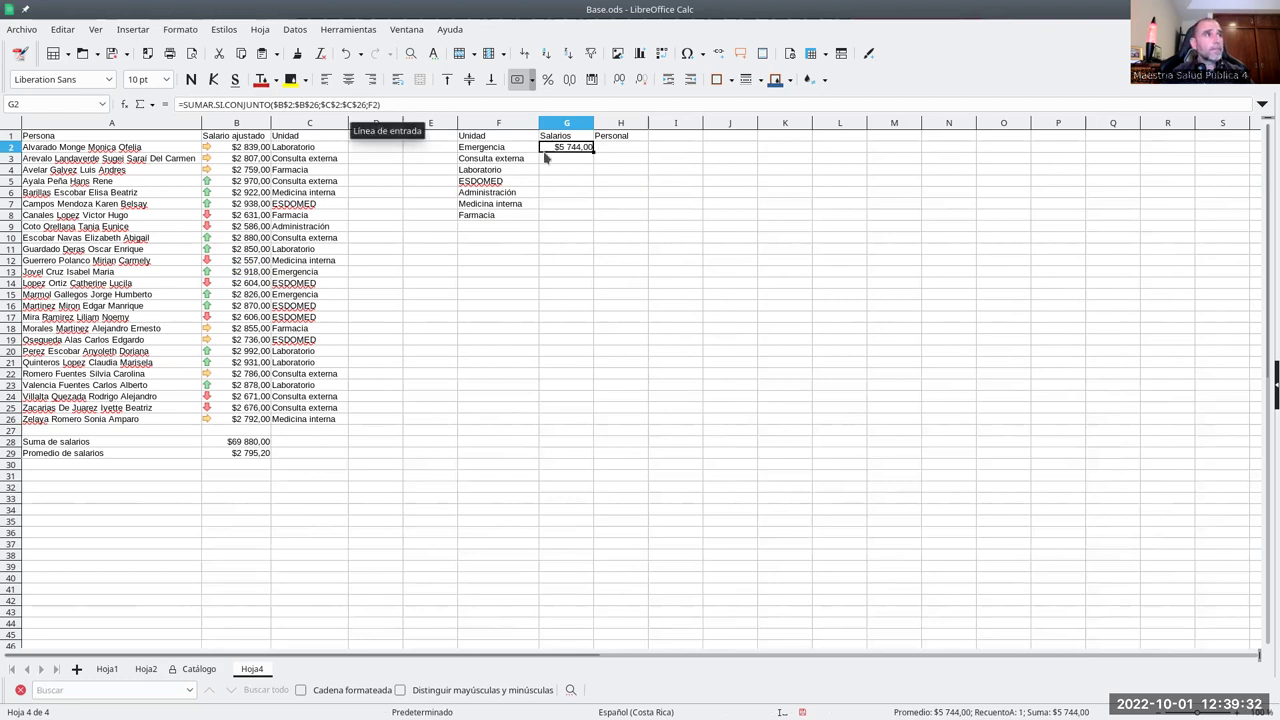
# - Fill the G2 formula down to G8 and inspect the ESDOMED and Farmacia totals
pyautogui.moveTo(594, 150); pyautogui.dragTo(590, 218)
pyautogui.click(580, 183)
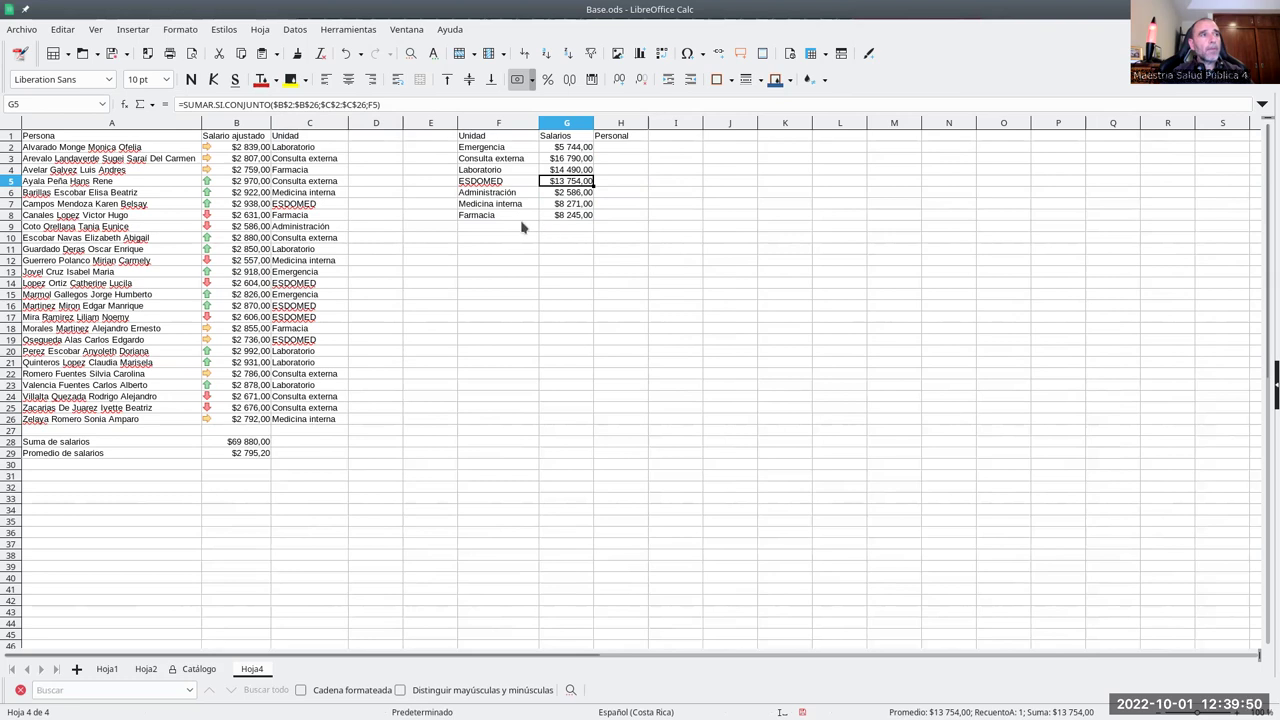
pyautogui.click(577, 216)
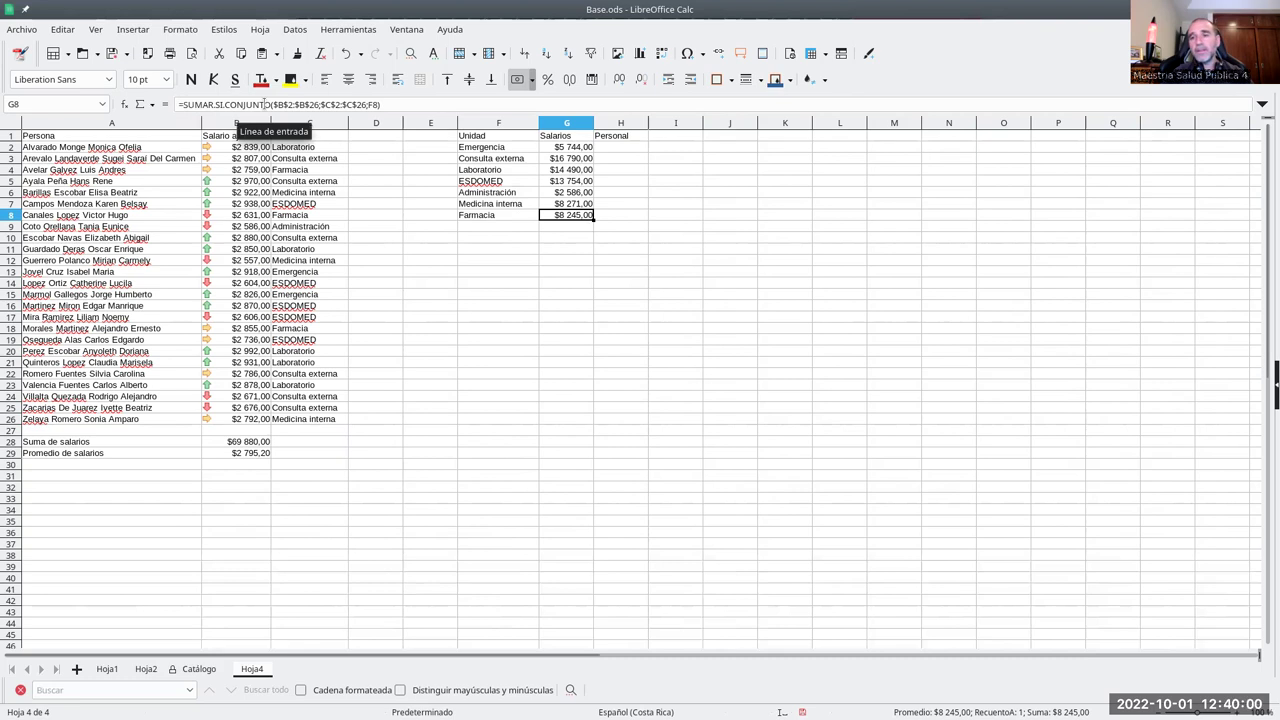
pyautogui.click(623, 150)
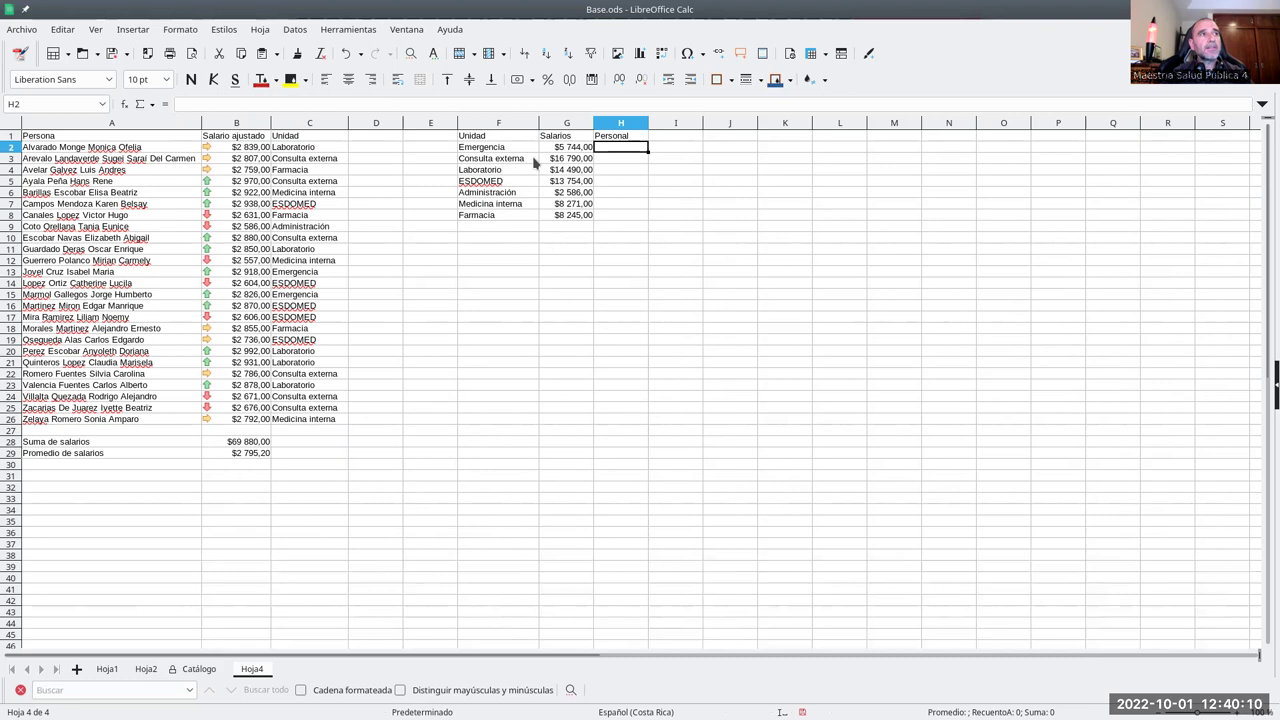
# - Enter =CONTAR.SI.CONJUNTO($C$2:$C$26;F2) in H2 to count Emergencia staff
pyautogui.write('=')
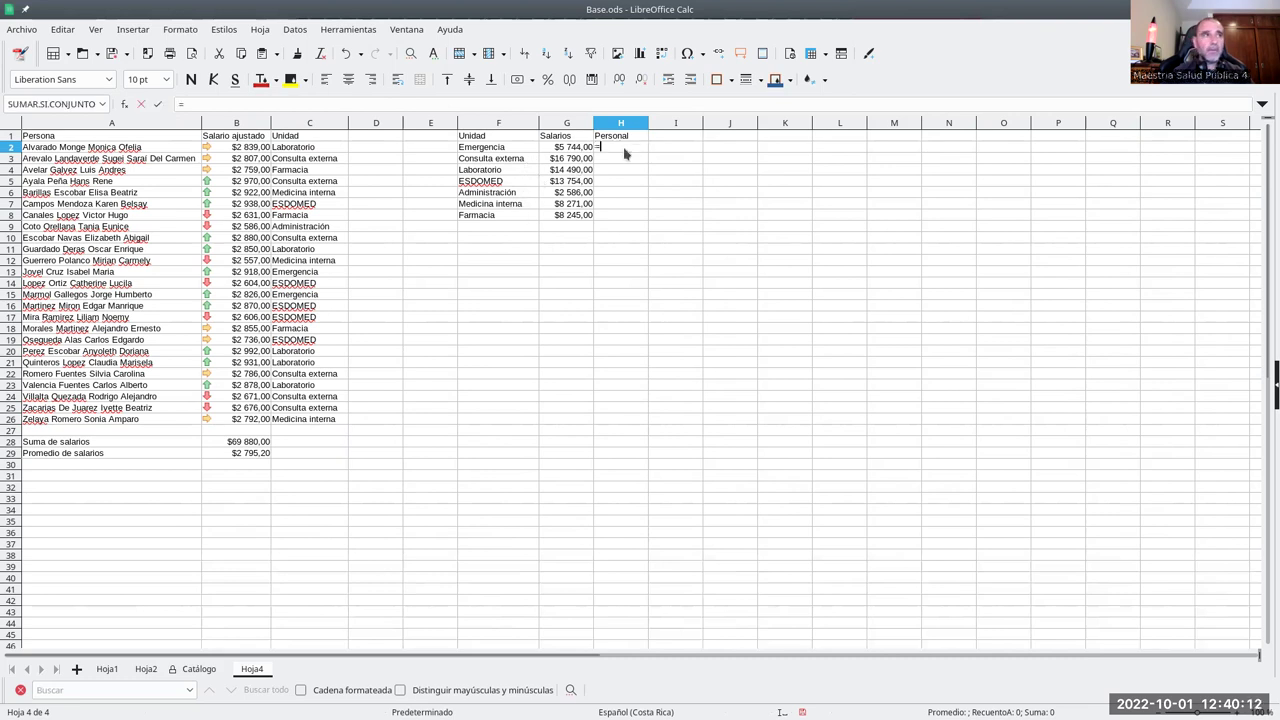
pyautogui.write('CONT')
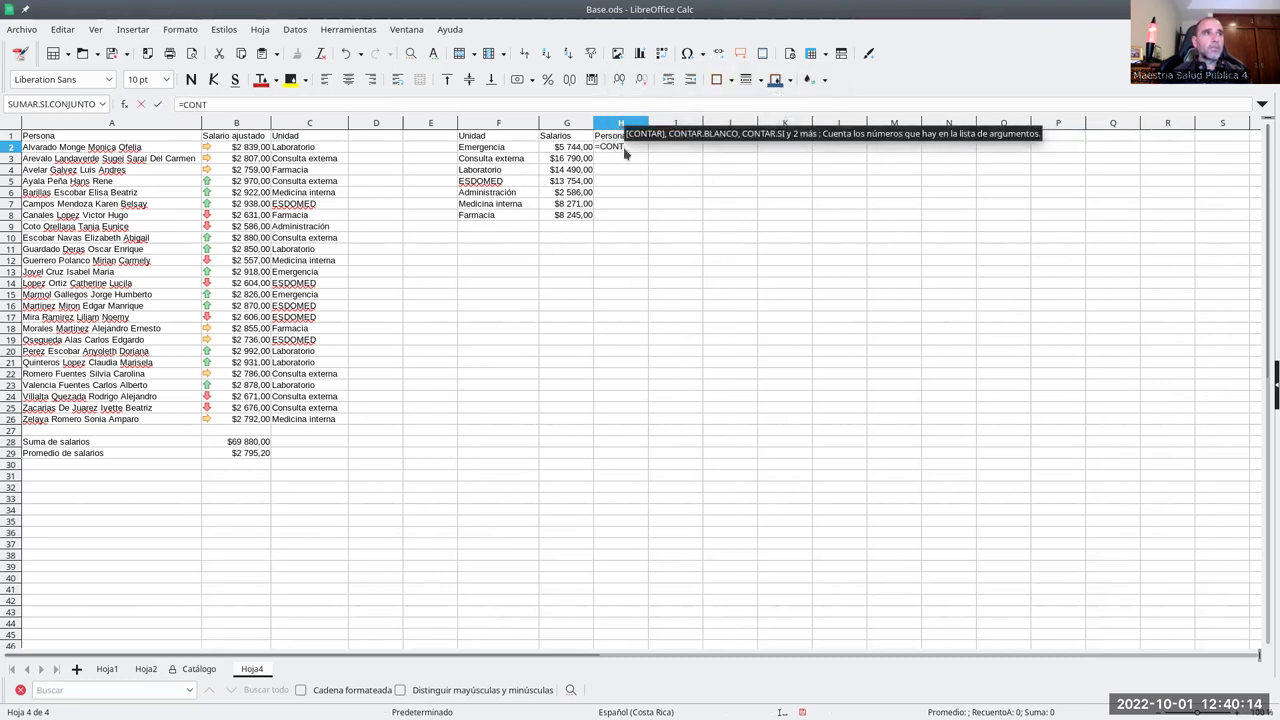
pyautogui.write('AR.')
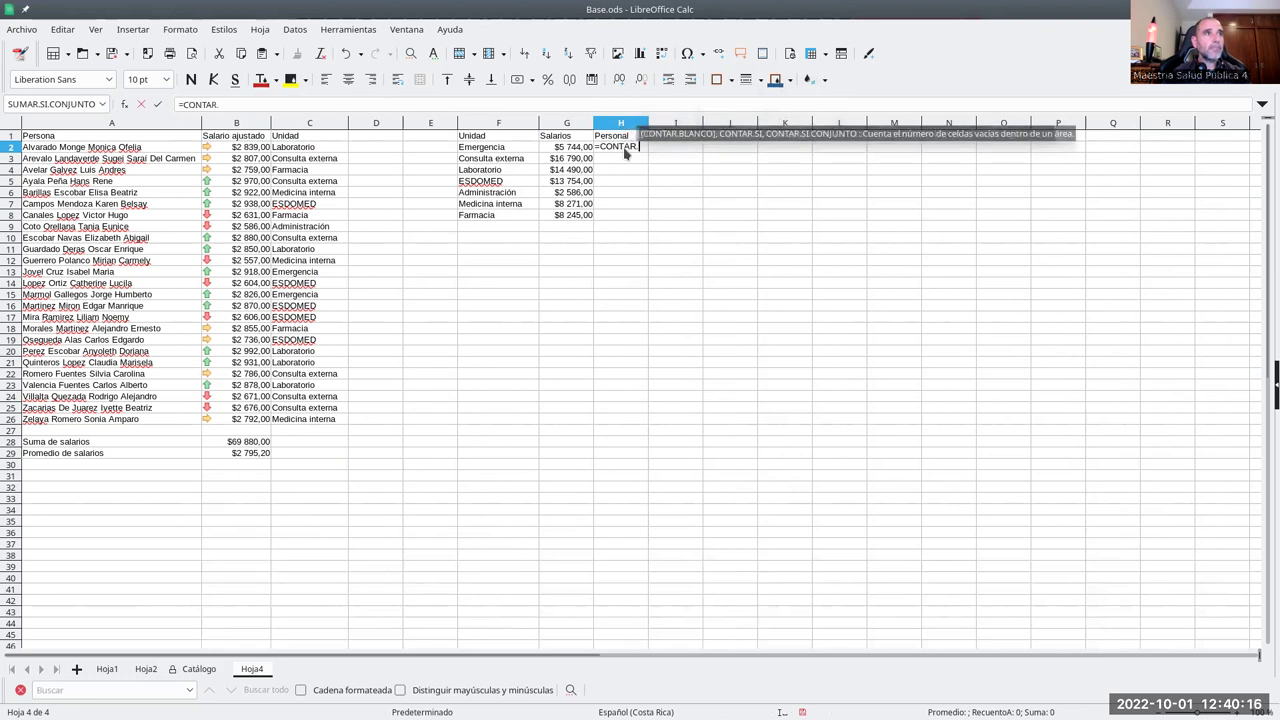
pyautogui.write('SI.CONJUNTO')
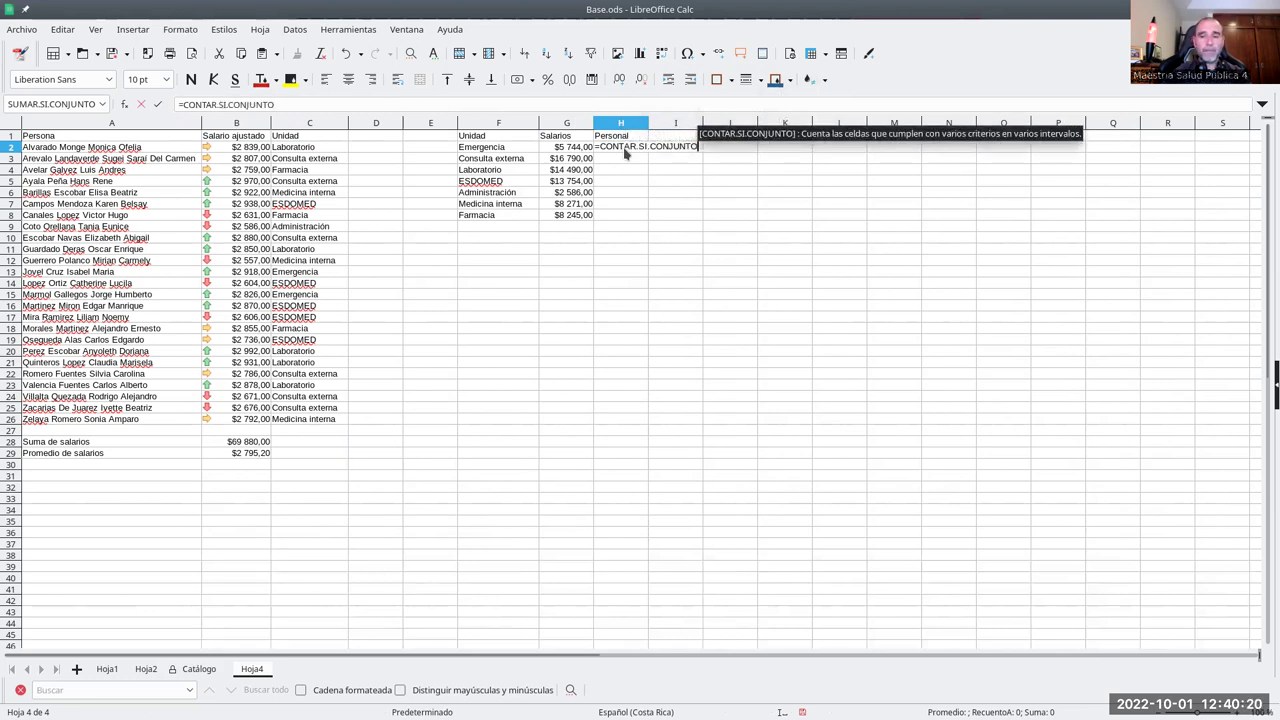
pyautogui.write('(')
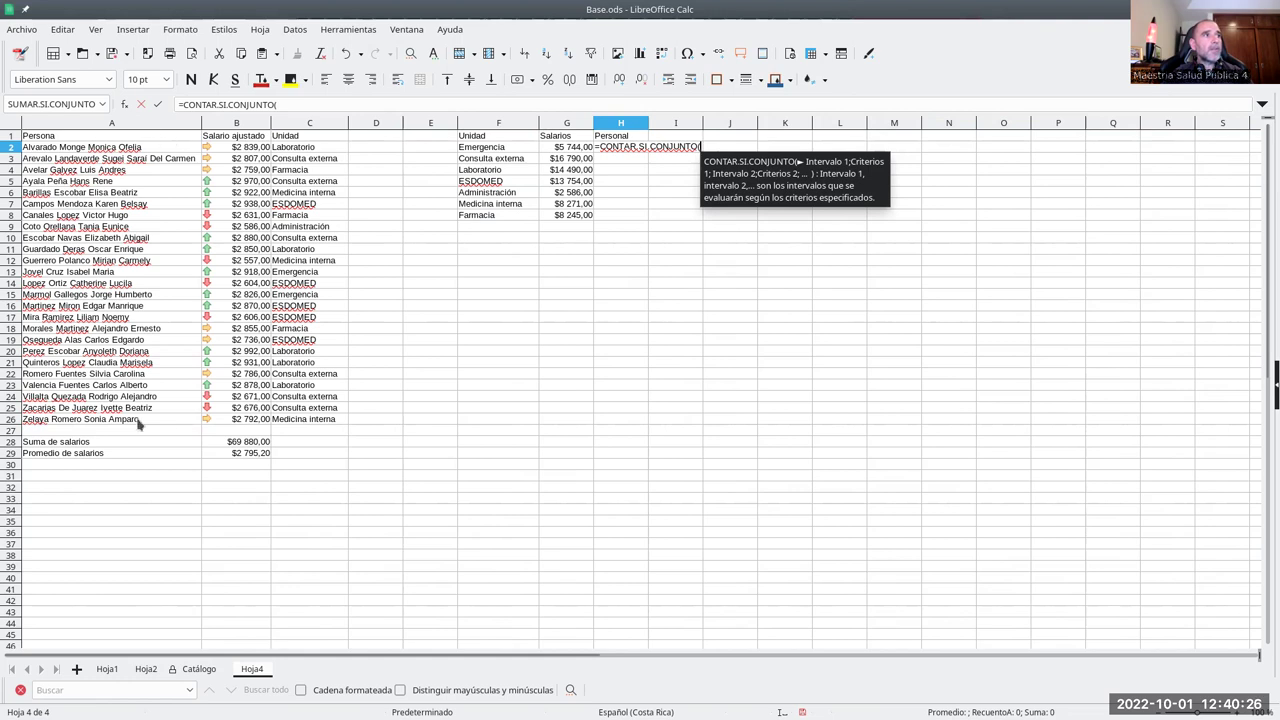
pyautogui.moveTo(306, 150); pyautogui.dragTo(378, 420)
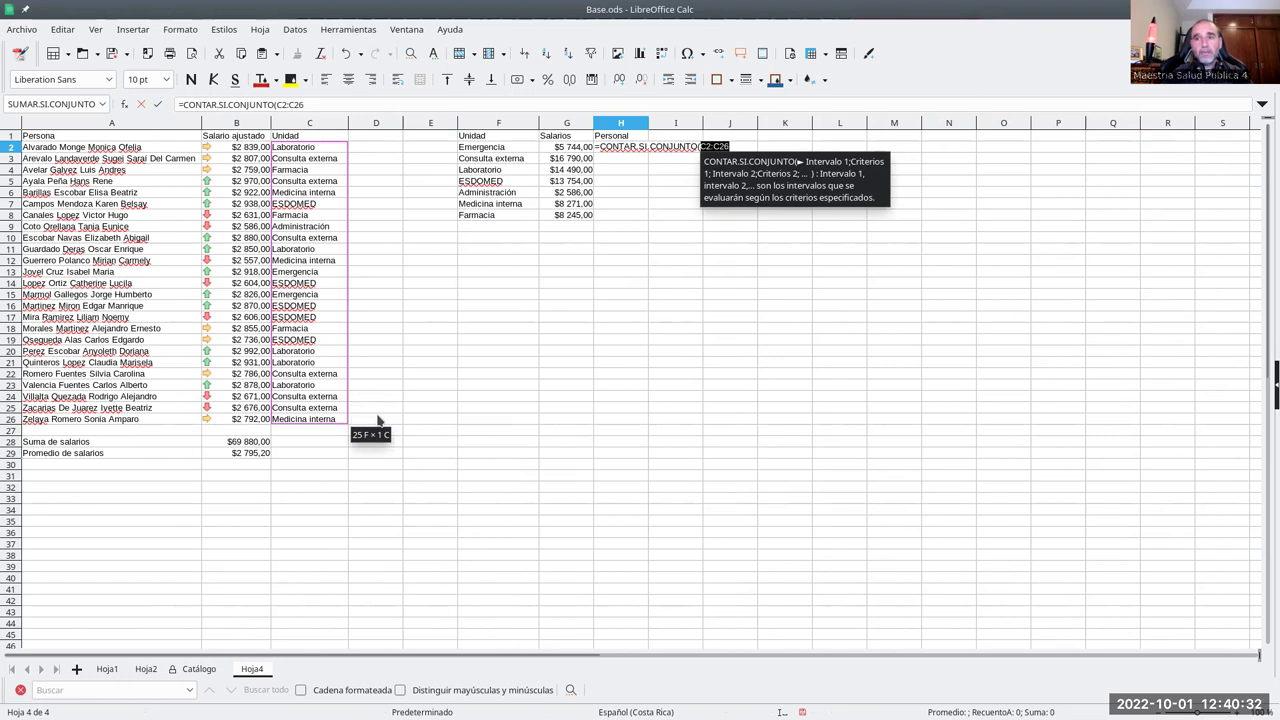
pyautogui.click(278, 104)
pyautogui.write('$')
pyautogui.press('Right')
pyautogui.write('$')
pyautogui.press('Right')
pyautogui.press('Right')
pyautogui.write('$')
pyautogui.press('Right')
pyautogui.write('$26')
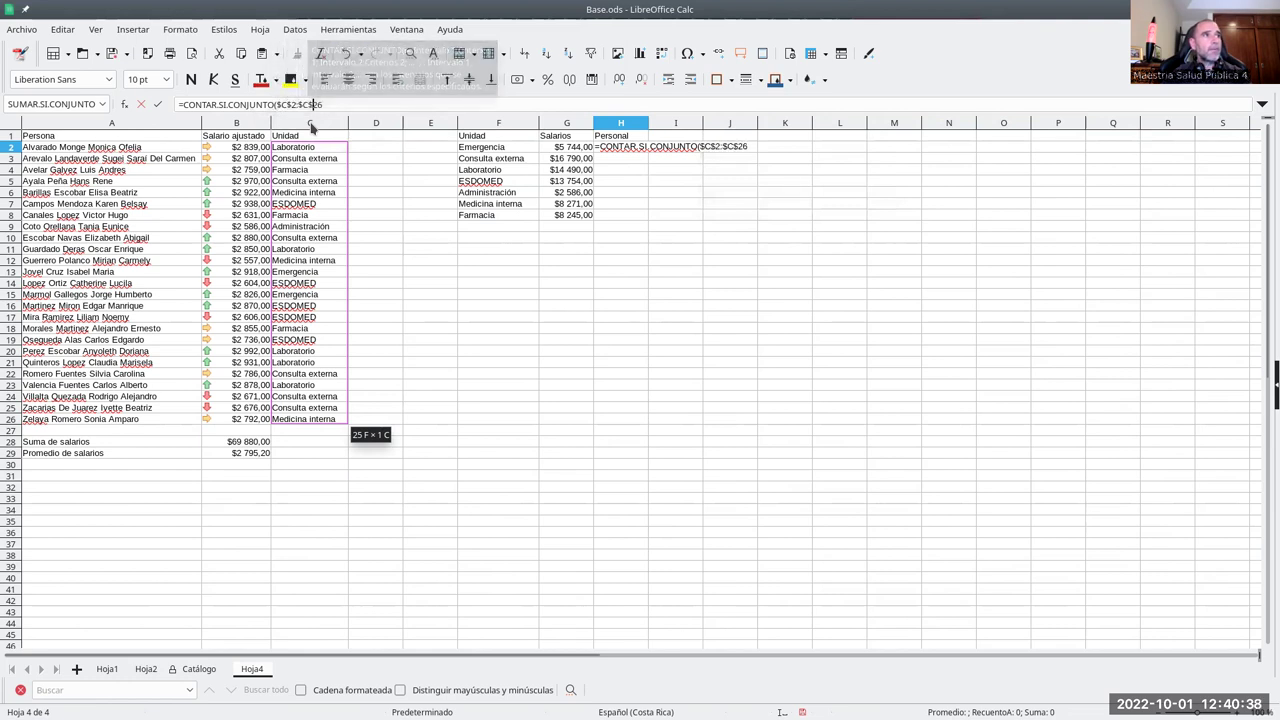
pyautogui.write(';')
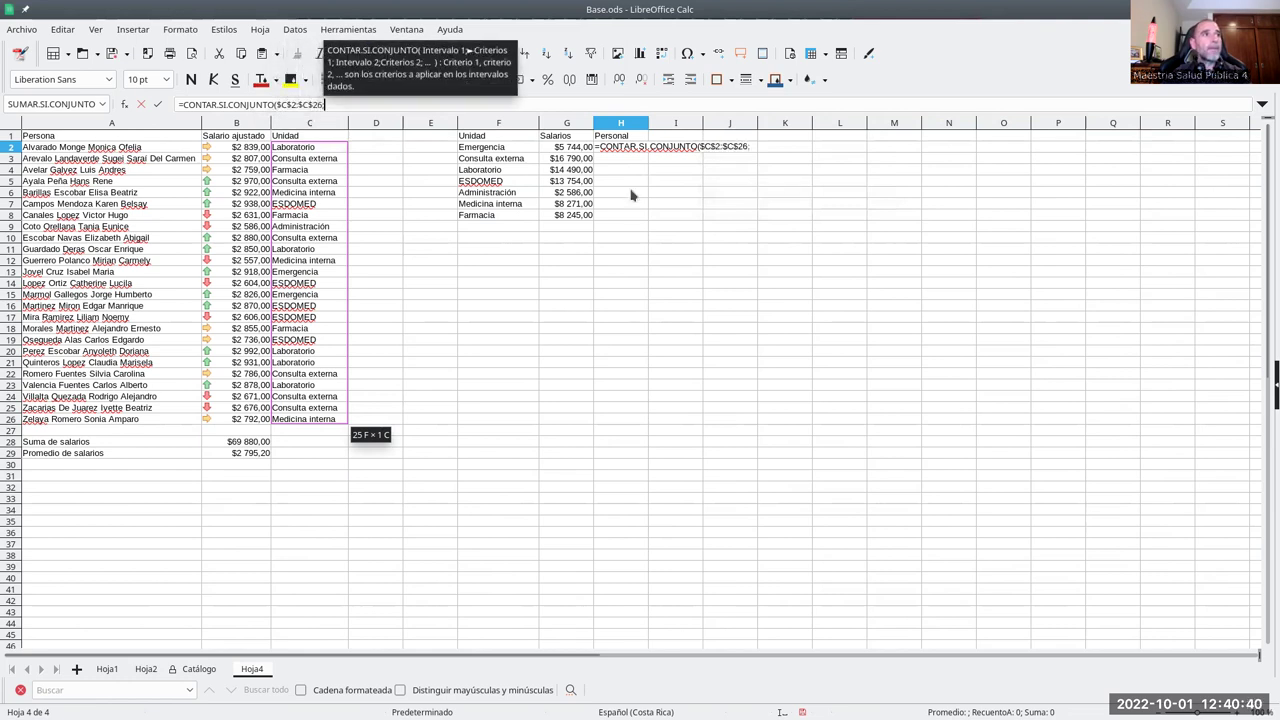
pyautogui.click(503, 150)
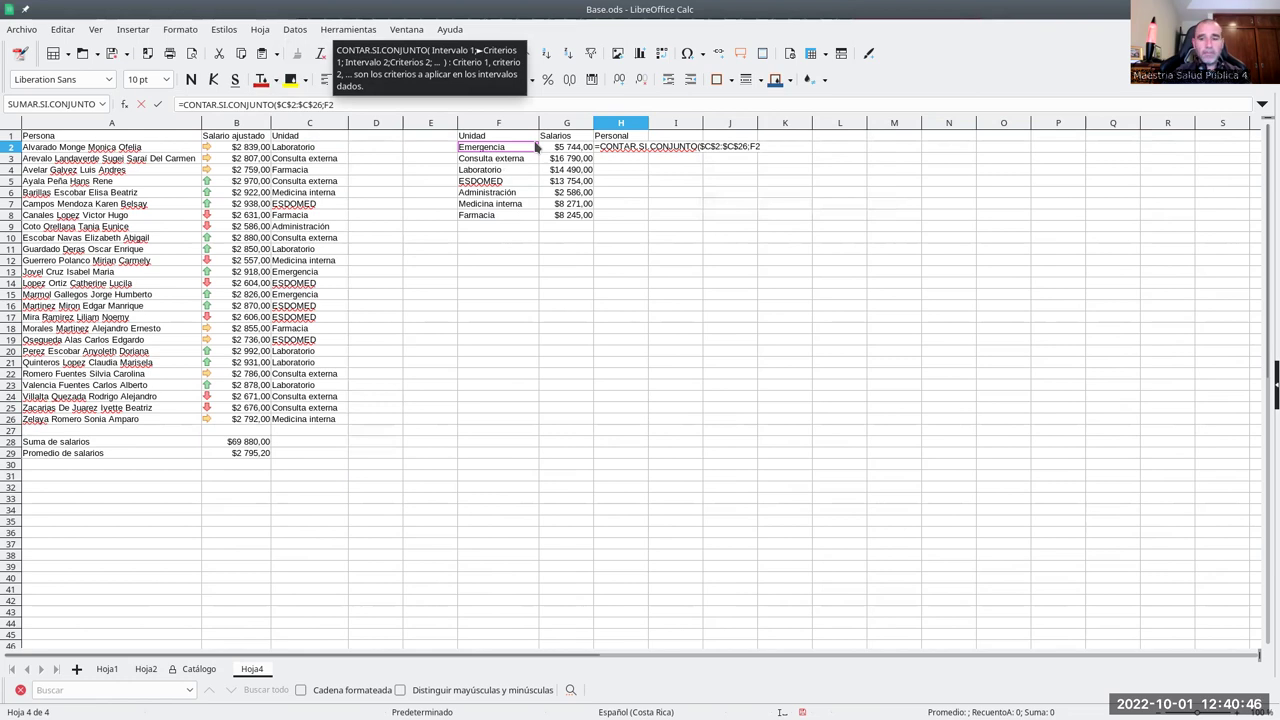
pyautogui.press('Return')
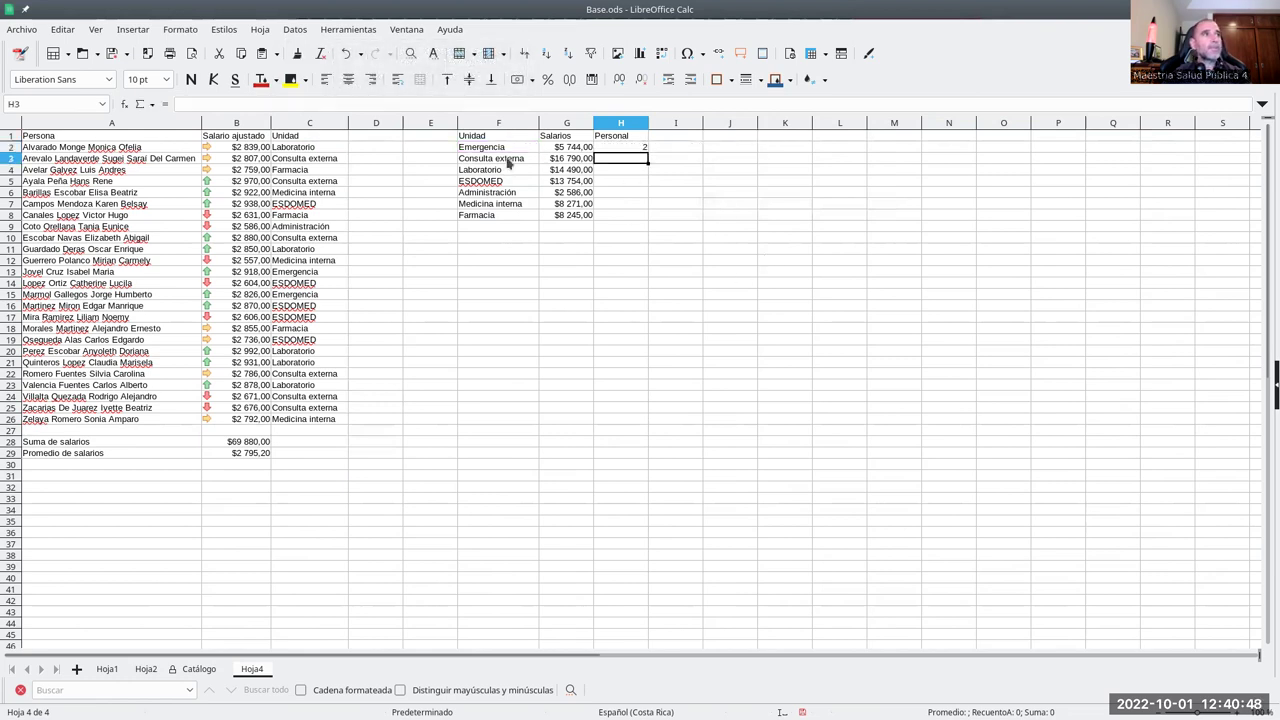
# - Fill the count formula down to H8, giving 2, 6, 5, 5, 1, 3, 3
pyautogui.click(645, 148)
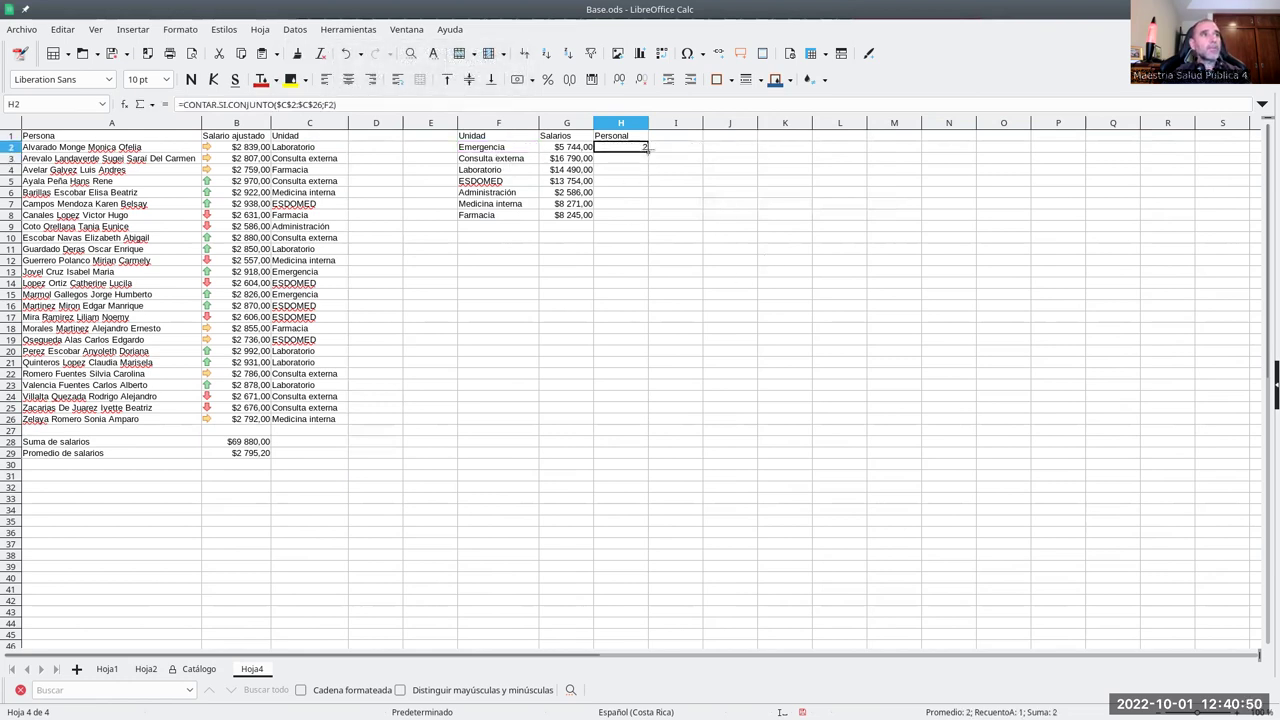
pyautogui.moveTo(645, 148); pyautogui.dragTo(646, 220)
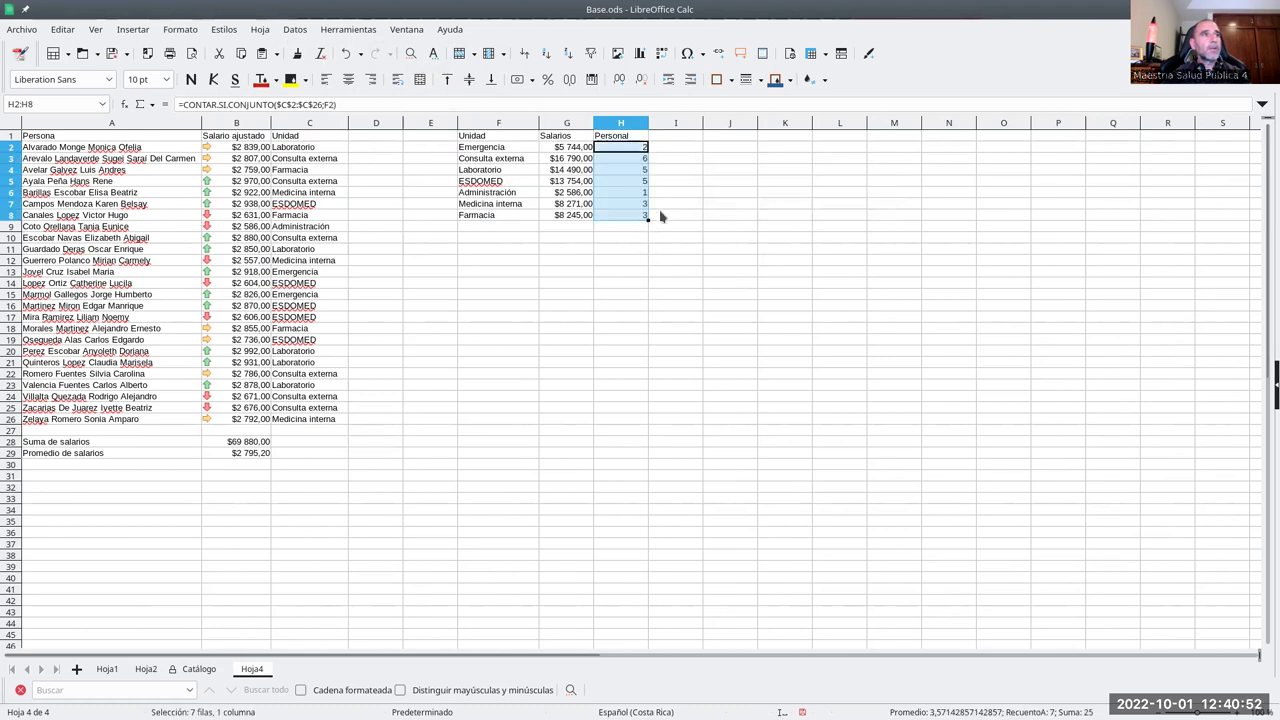
pyautogui.click(670, 194)
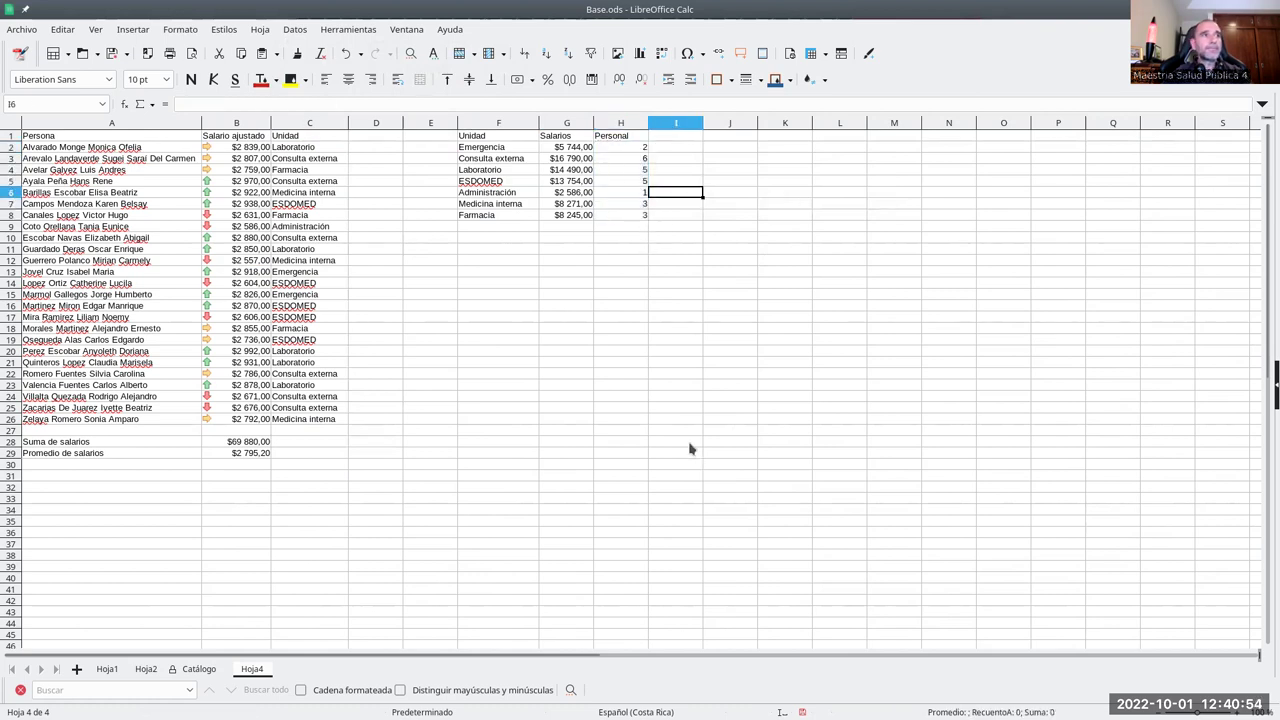
pyautogui.moveTo(513, 137); pyautogui.dragTo(627, 216)
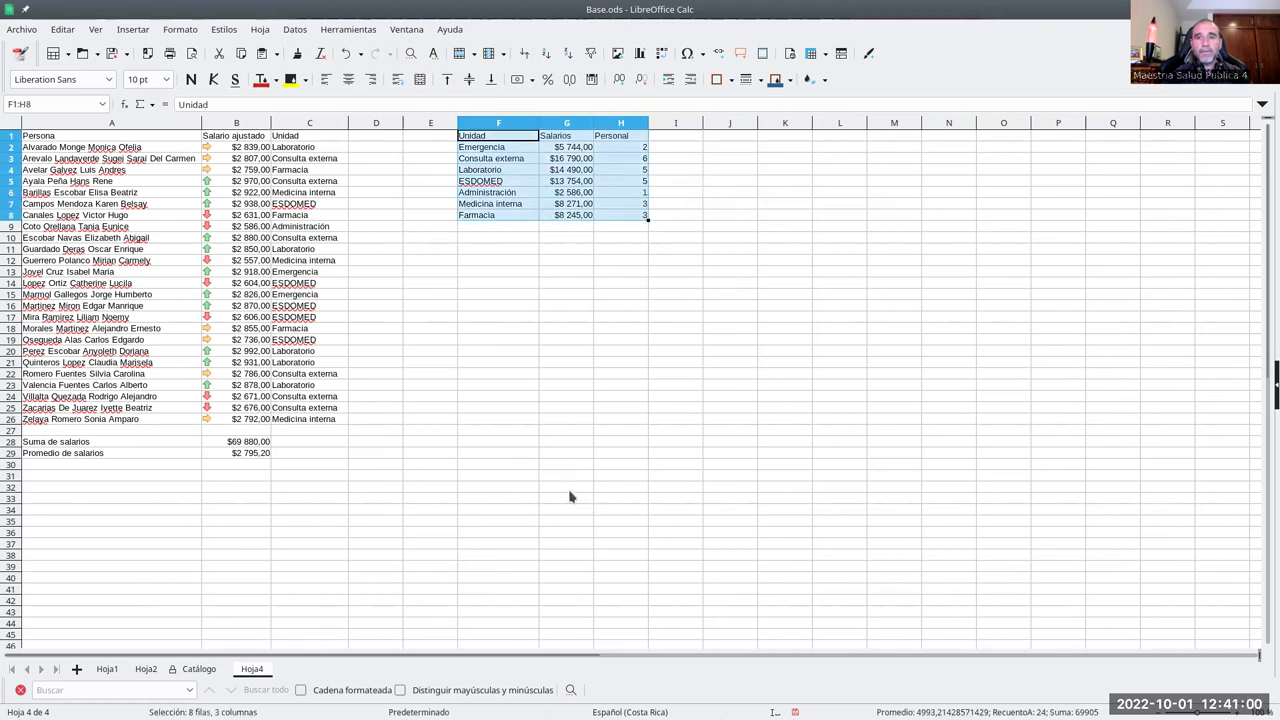
pyautogui.click(462, 238)
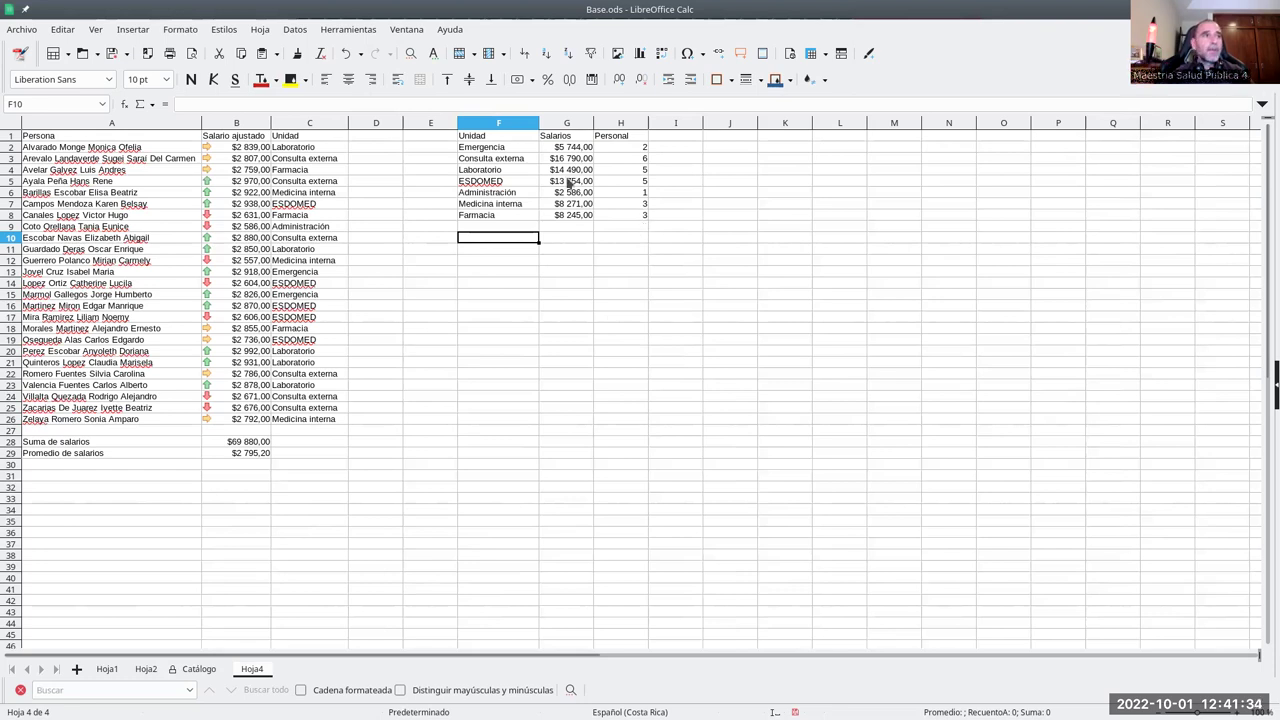
pyautogui.moveTo(471, 134); pyautogui.dragTo(620, 215)
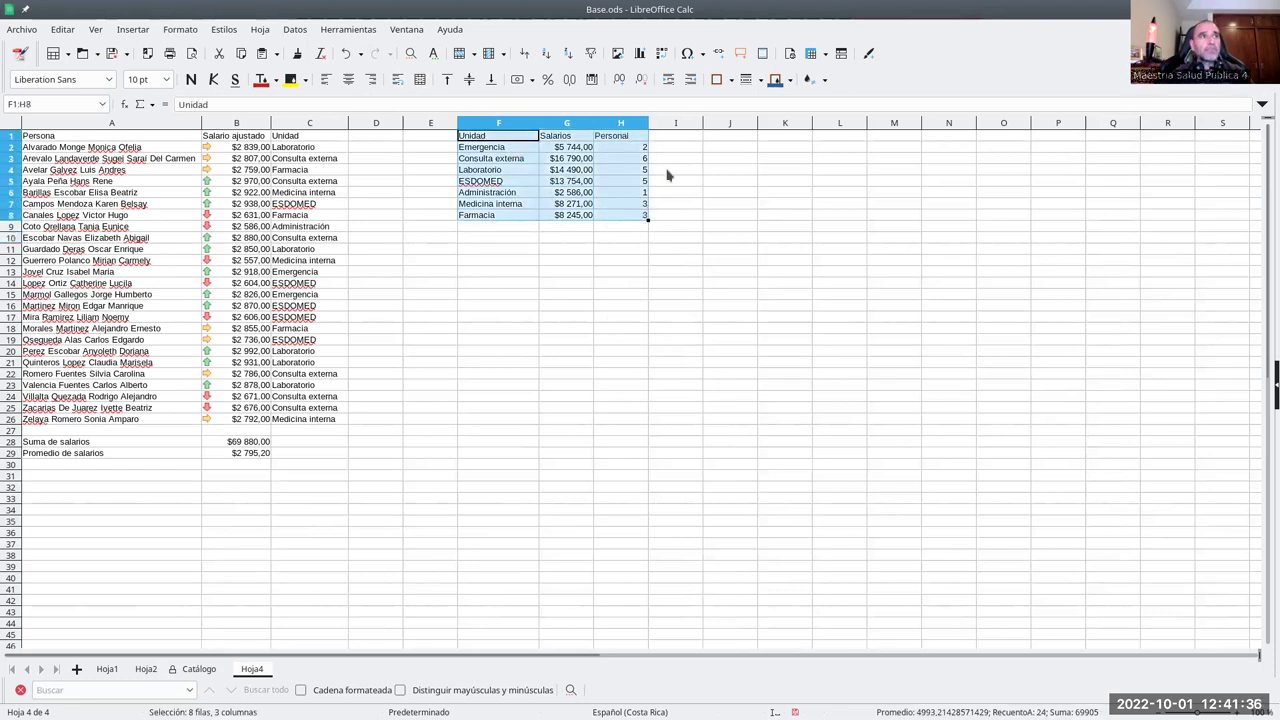
pyautogui.click(641, 54)
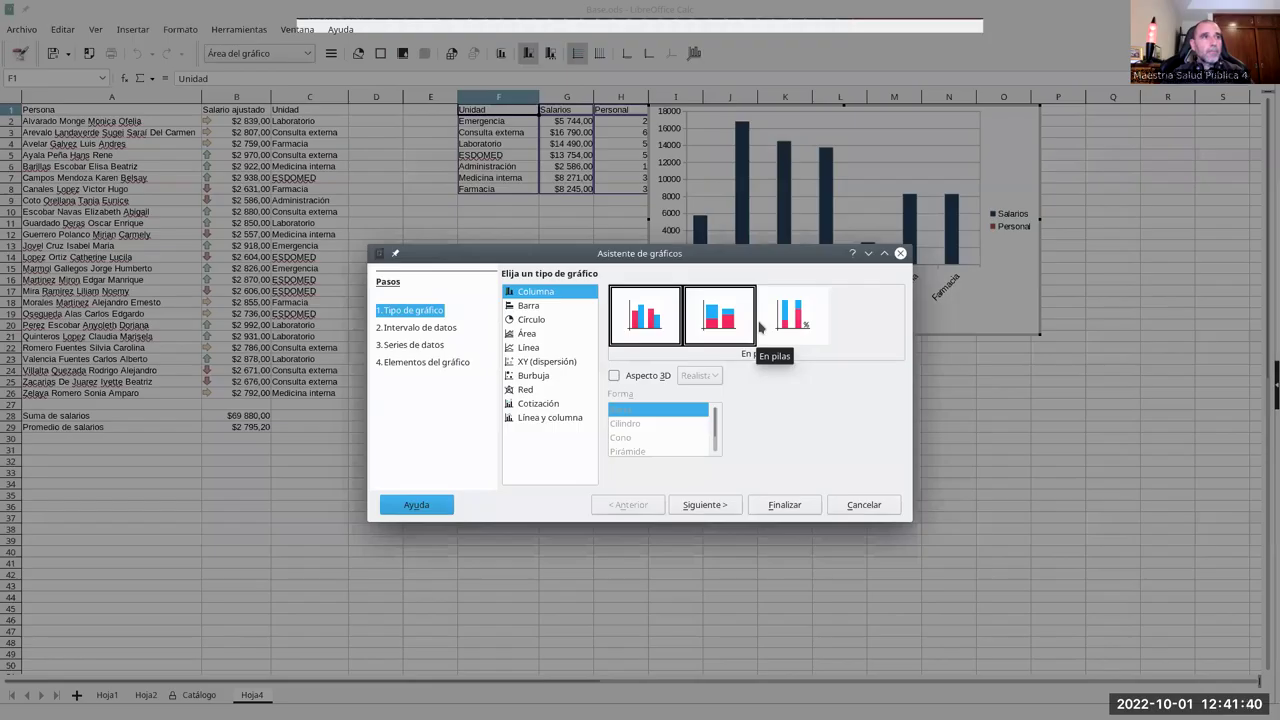
# - Accept the default column chart and drag it below the summary table
pyautogui.click(786, 505)
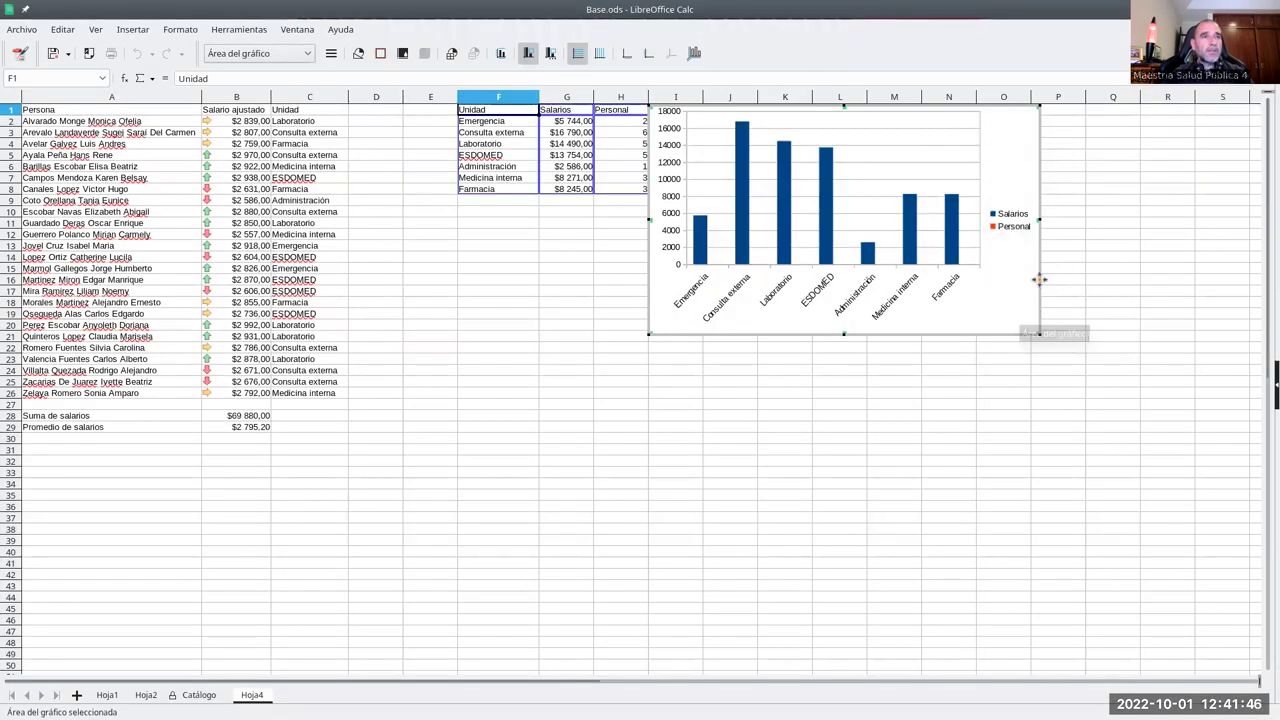
pyautogui.moveTo(1038, 280); pyautogui.dragTo(948, 398)
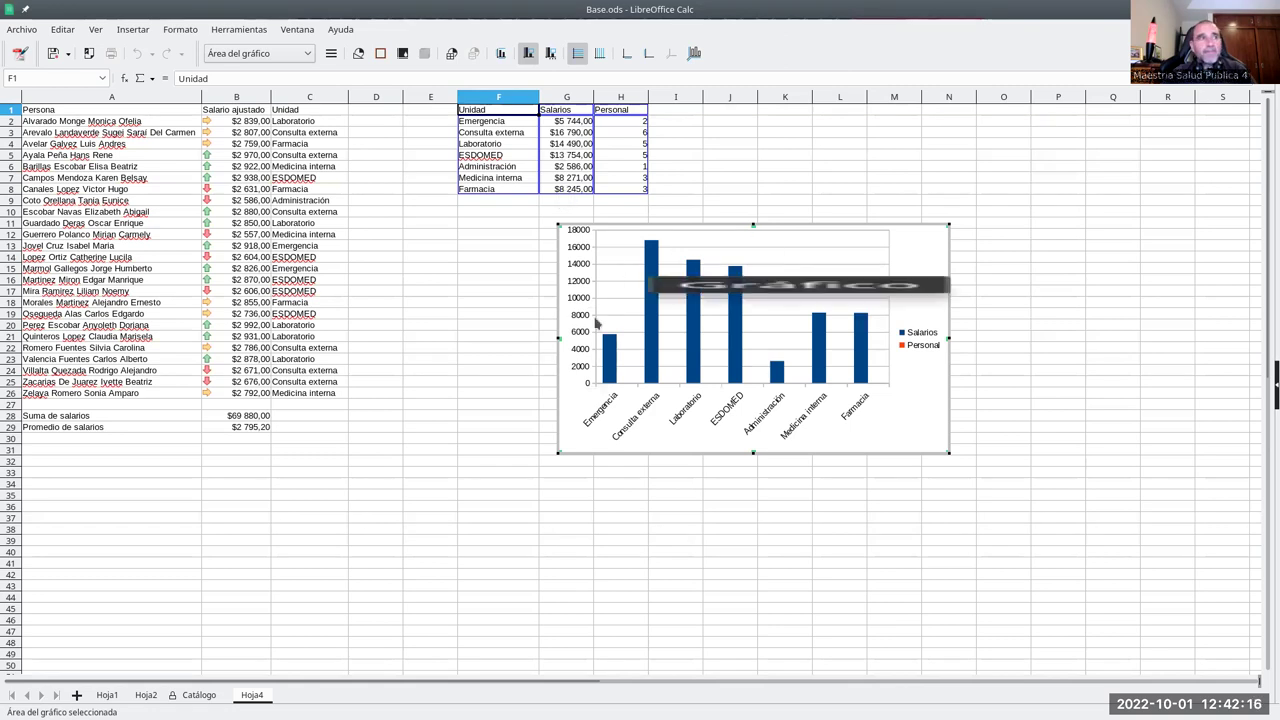
# - Select the Personal and Salarios series bars in the chart to inspect them
pyautogui.moveTo(822, 327)
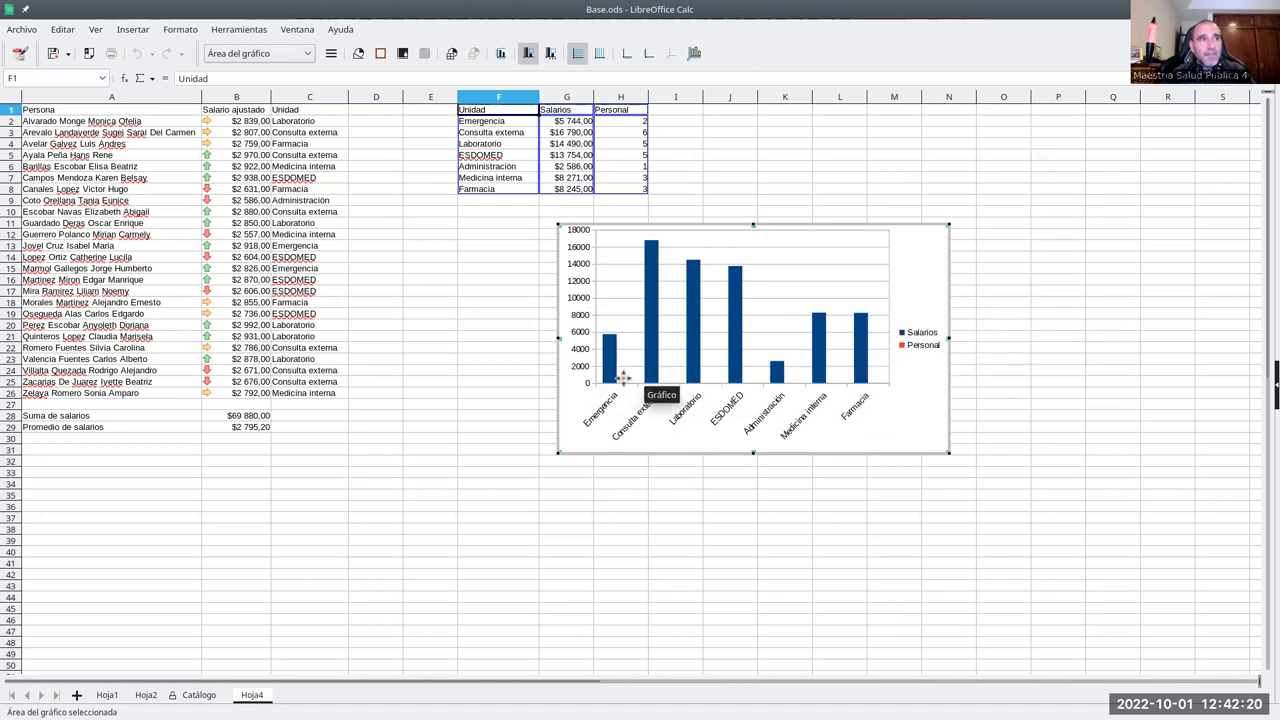
pyautogui.moveTo(625, 388)
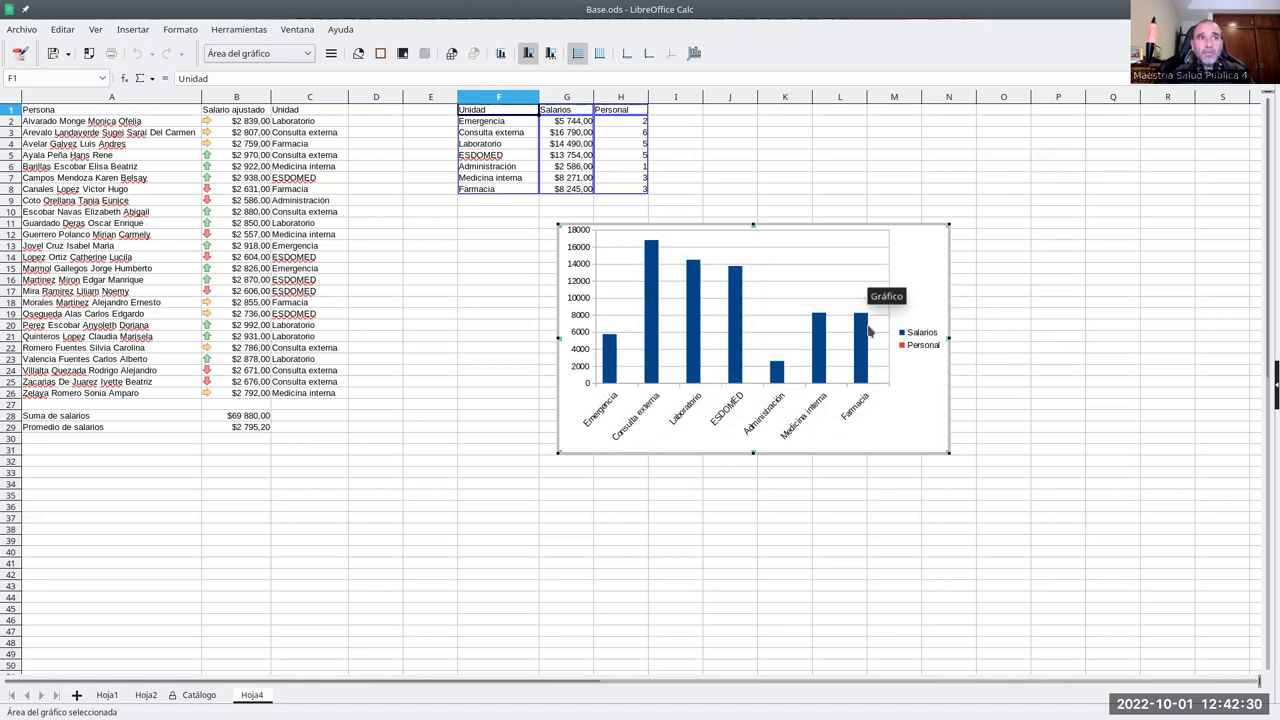
pyautogui.click(625, 384)
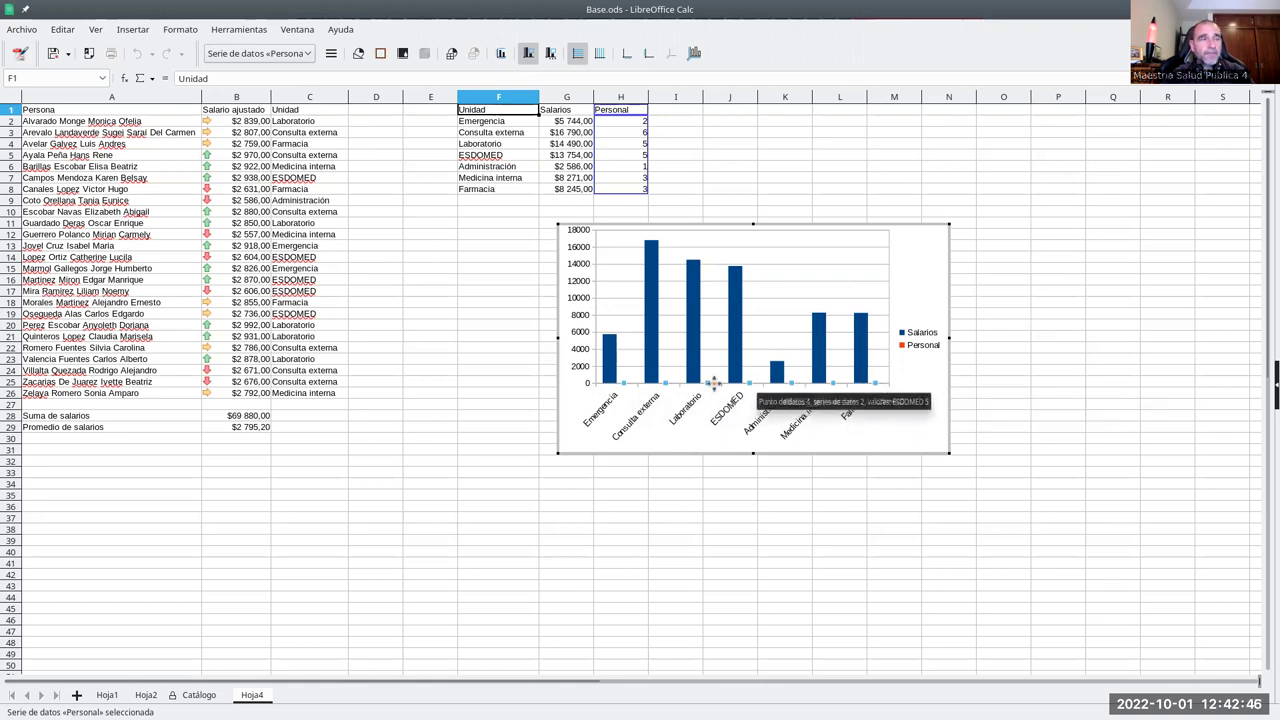
pyautogui.click(657, 343)
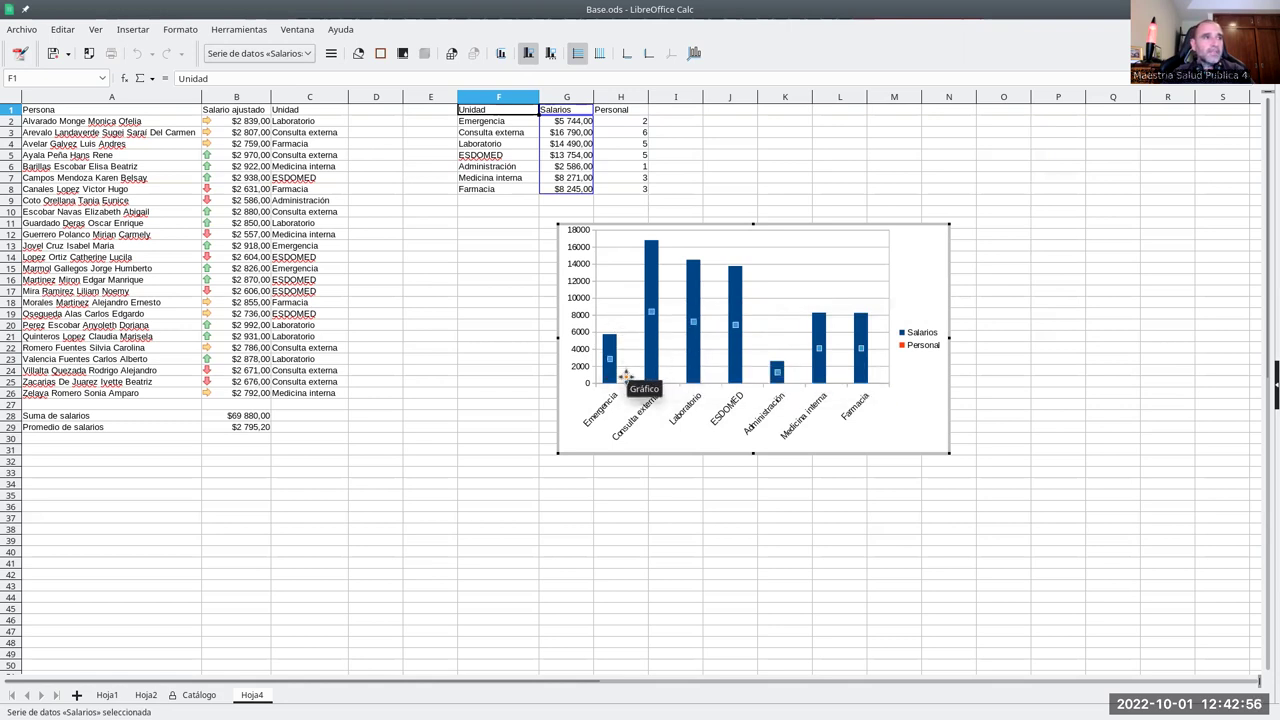
pyautogui.click(626, 384)
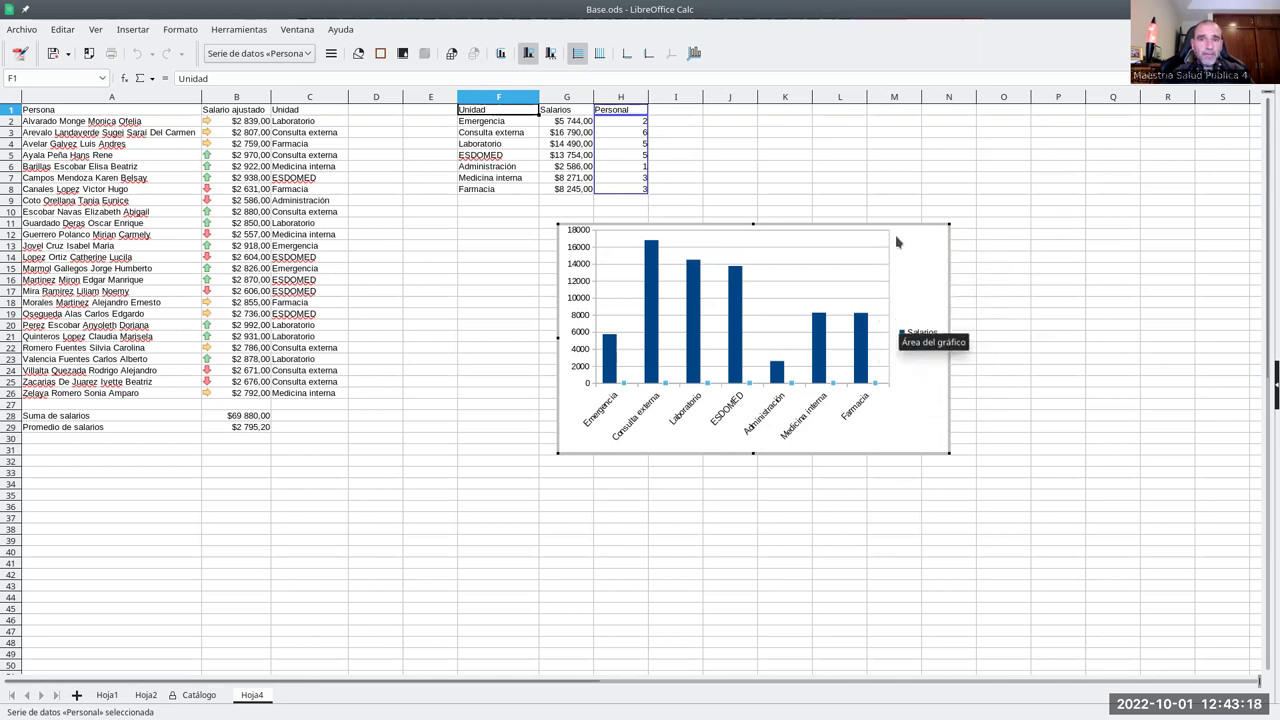
# - Put the Personal series on the secondary Y axis with bars shown side by side
pyautogui.rightClick(625, 385)
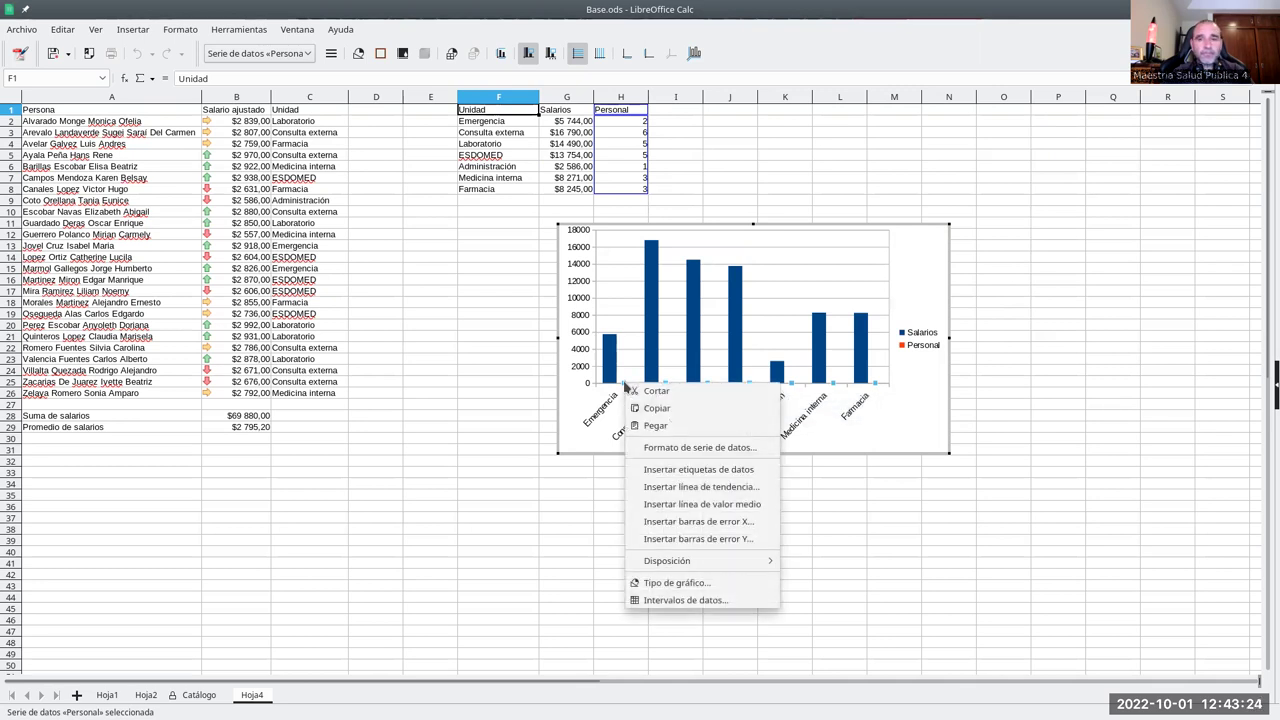
pyautogui.click(718, 451)
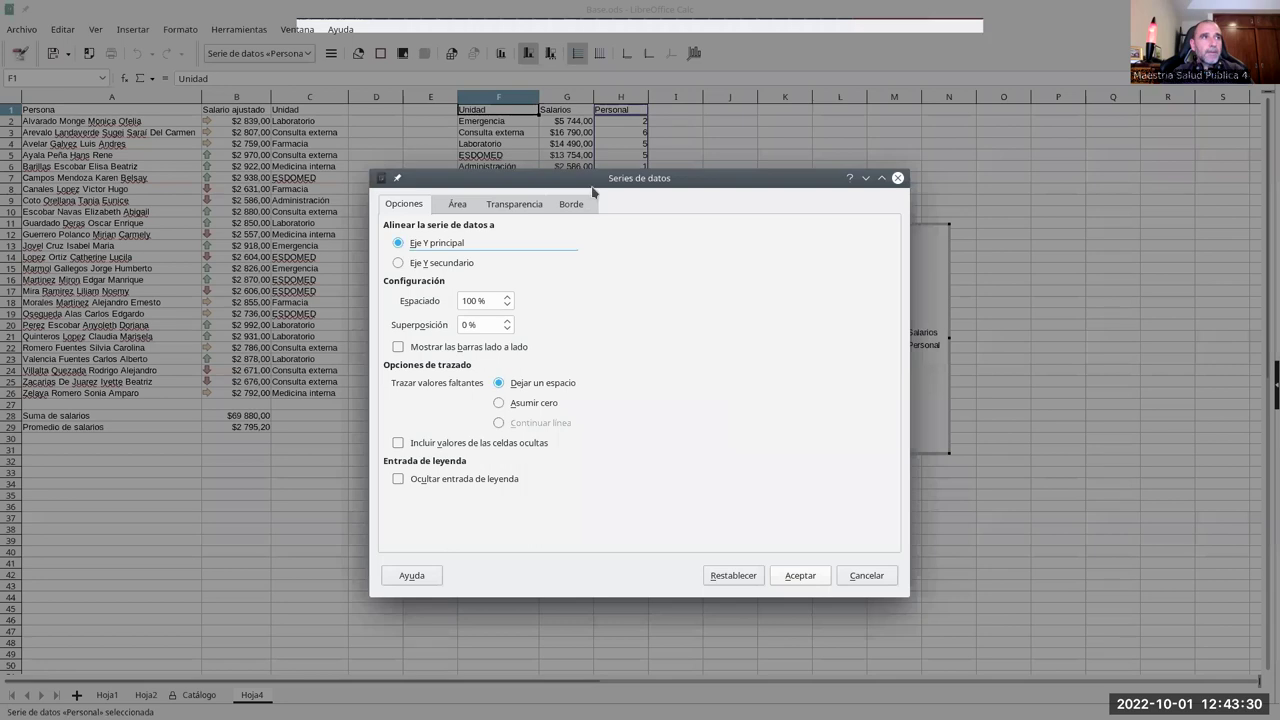
pyautogui.click(399, 263)
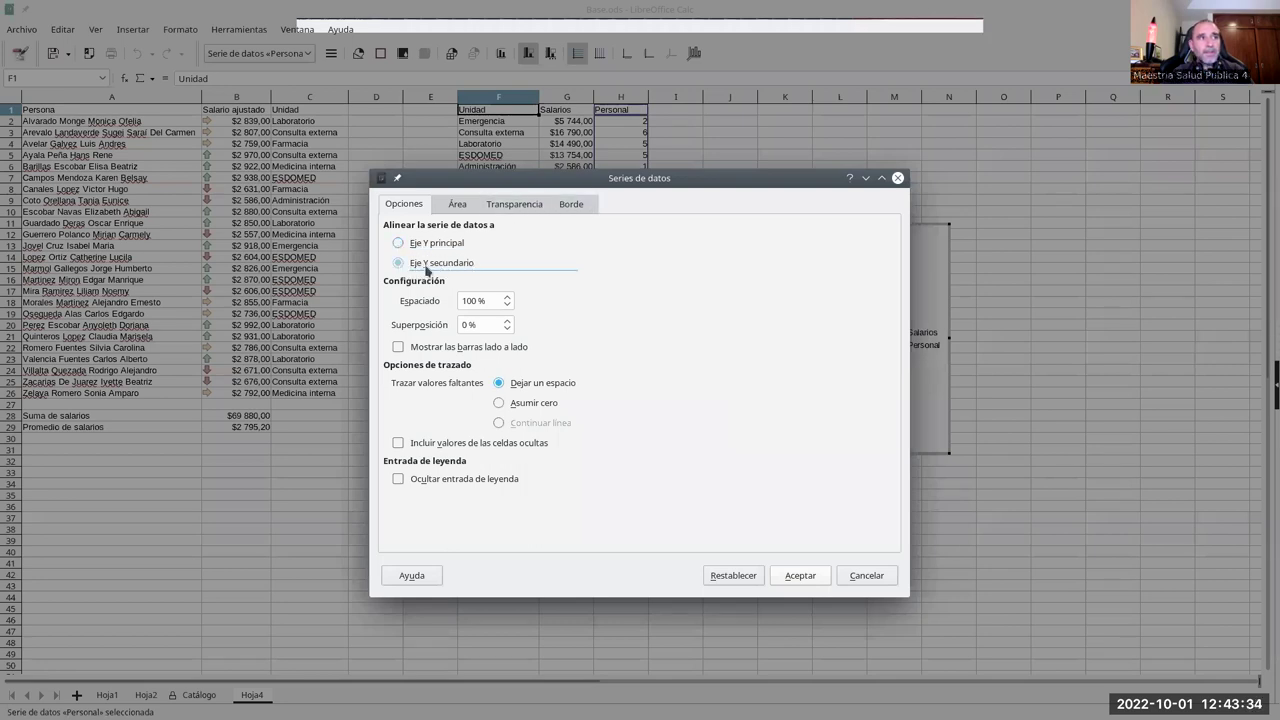
pyautogui.click(399, 347)
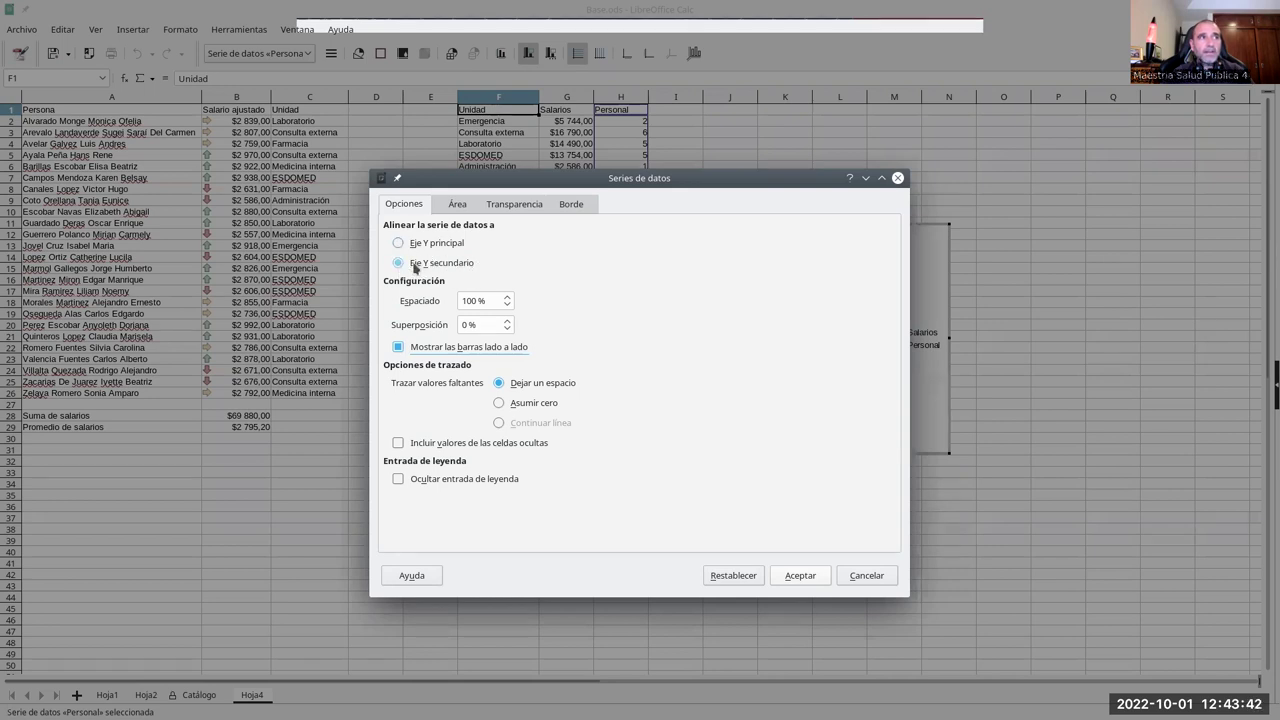
pyautogui.click(428, 349)
pyautogui.click(793, 576)
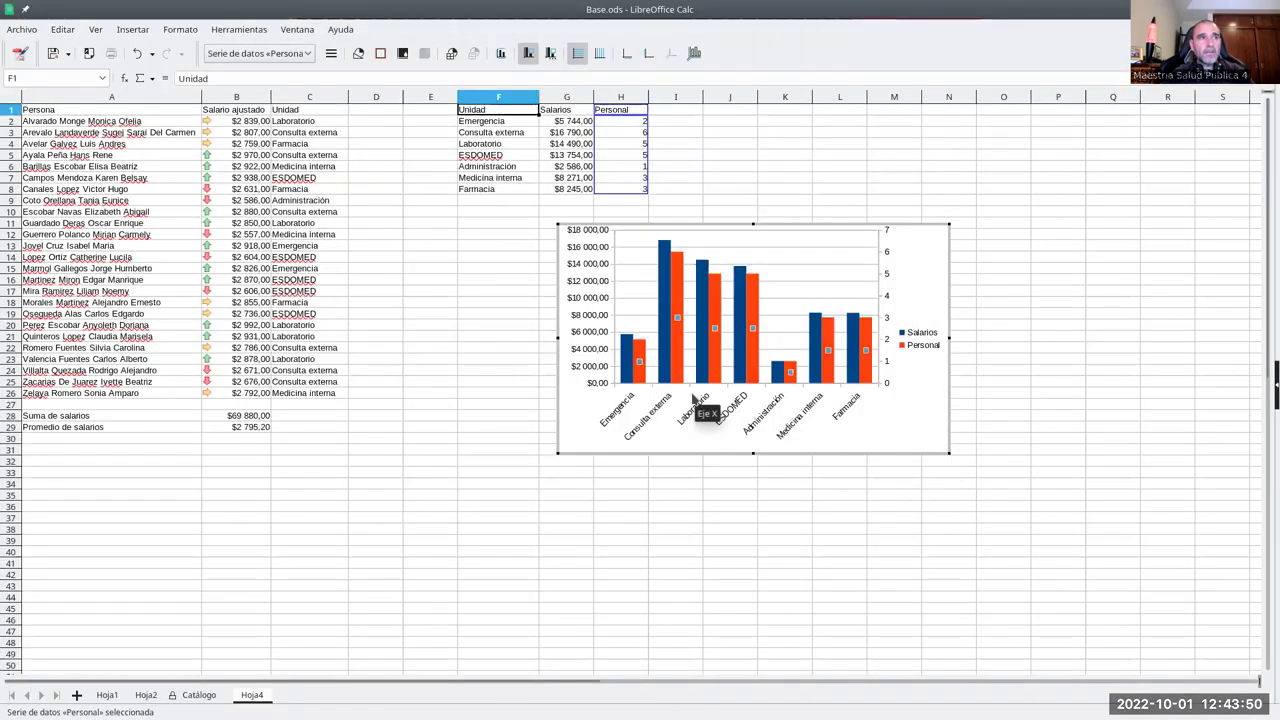
# - Leave chart editing, place the bar chart just below the summary table, and select F1:G8
pyautogui.moveTo(625, 362)
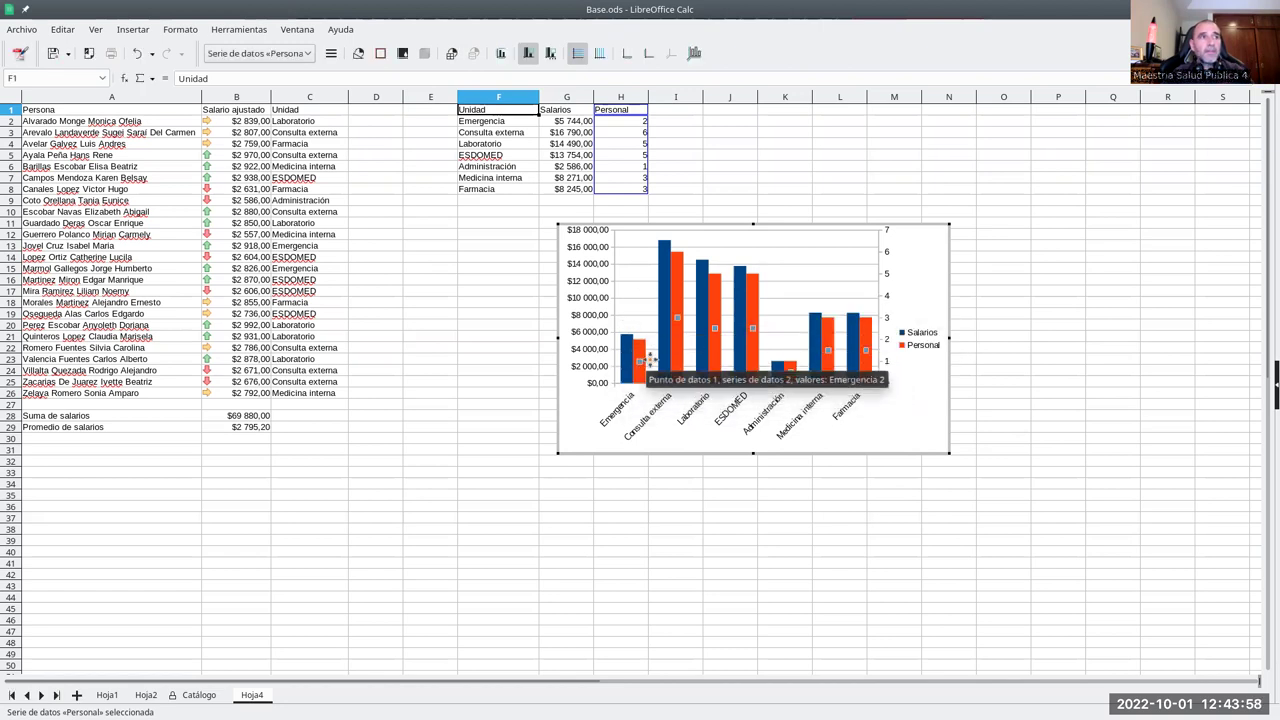
pyautogui.moveTo(868, 374)
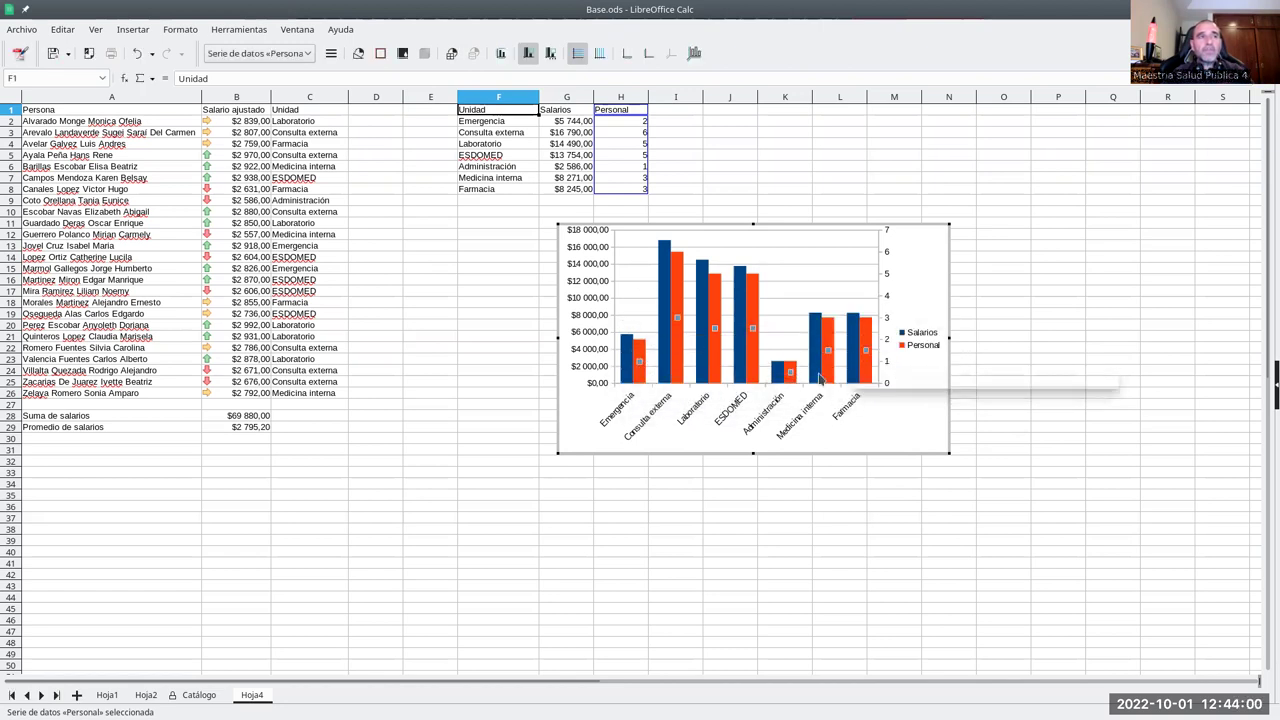
pyautogui.moveTo(704, 372)
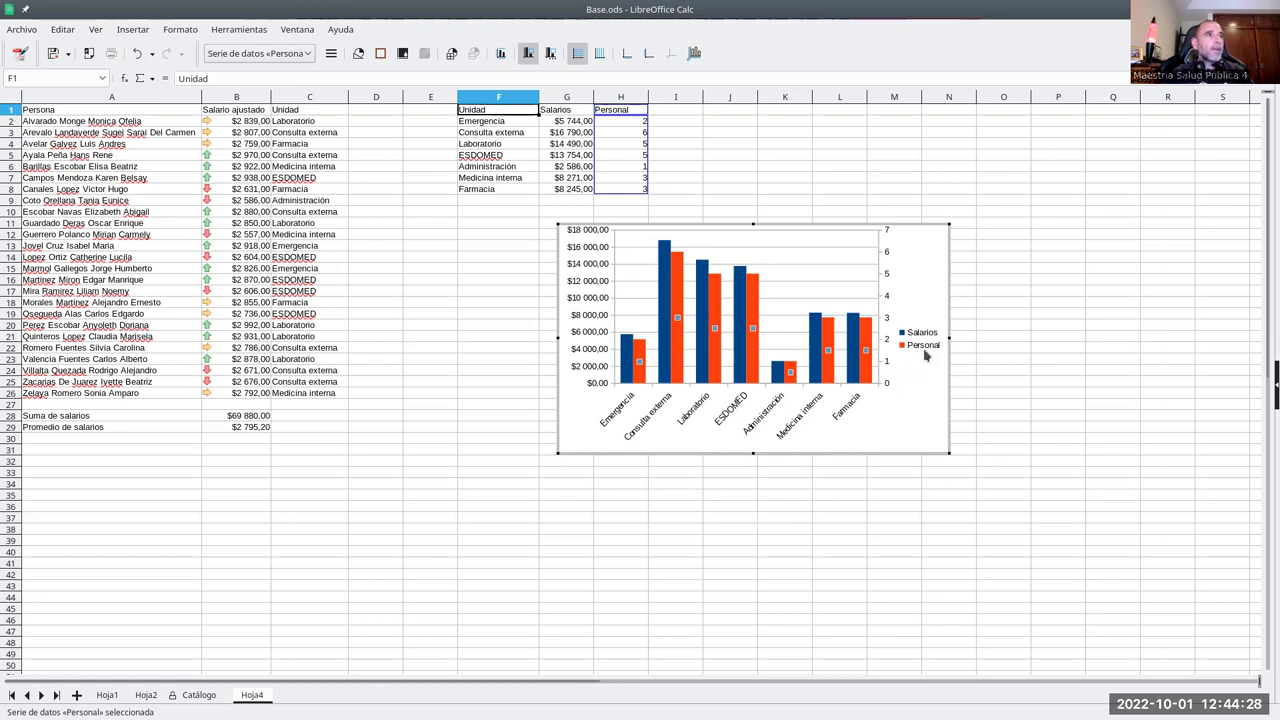
pyautogui.press('Escape')
pyautogui.press('Escape')
pyautogui.moveTo(922, 283)
pyautogui.mouseDown()
pyautogui.moveTo(800, 330)
pyautogui.moveTo(782, 310)
pyautogui.mouseUp()
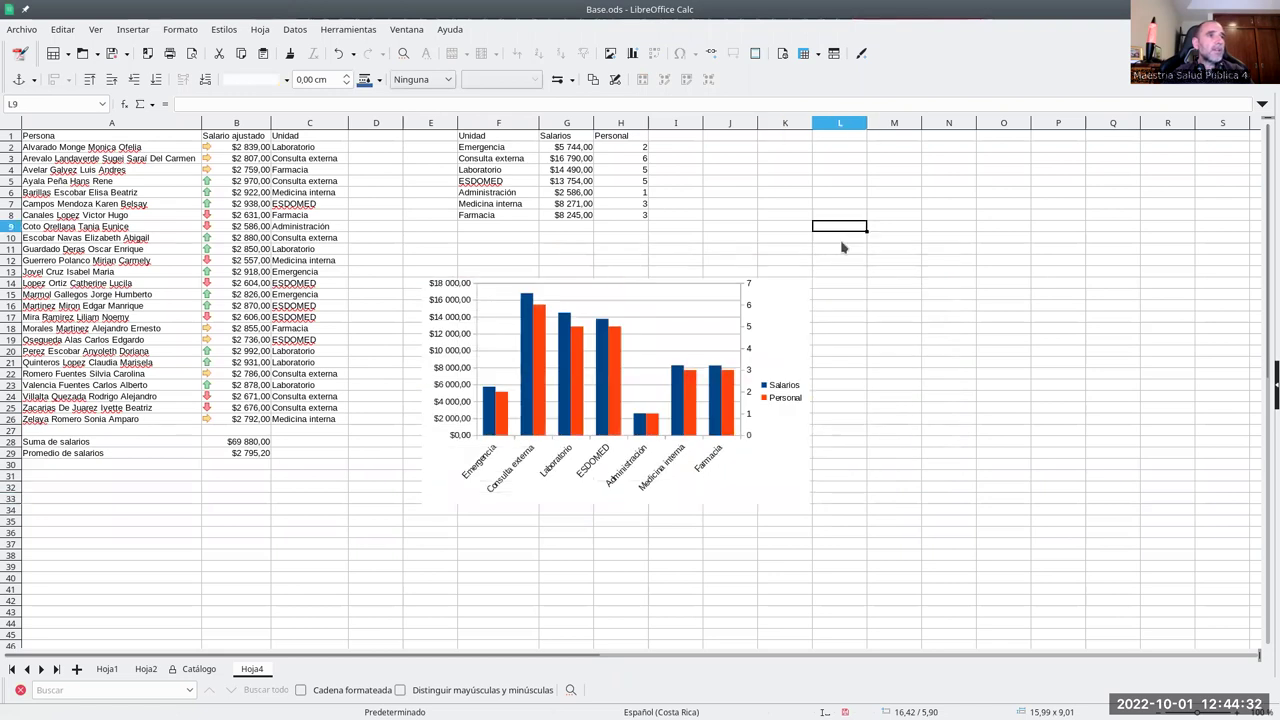
pyautogui.press('Escape')
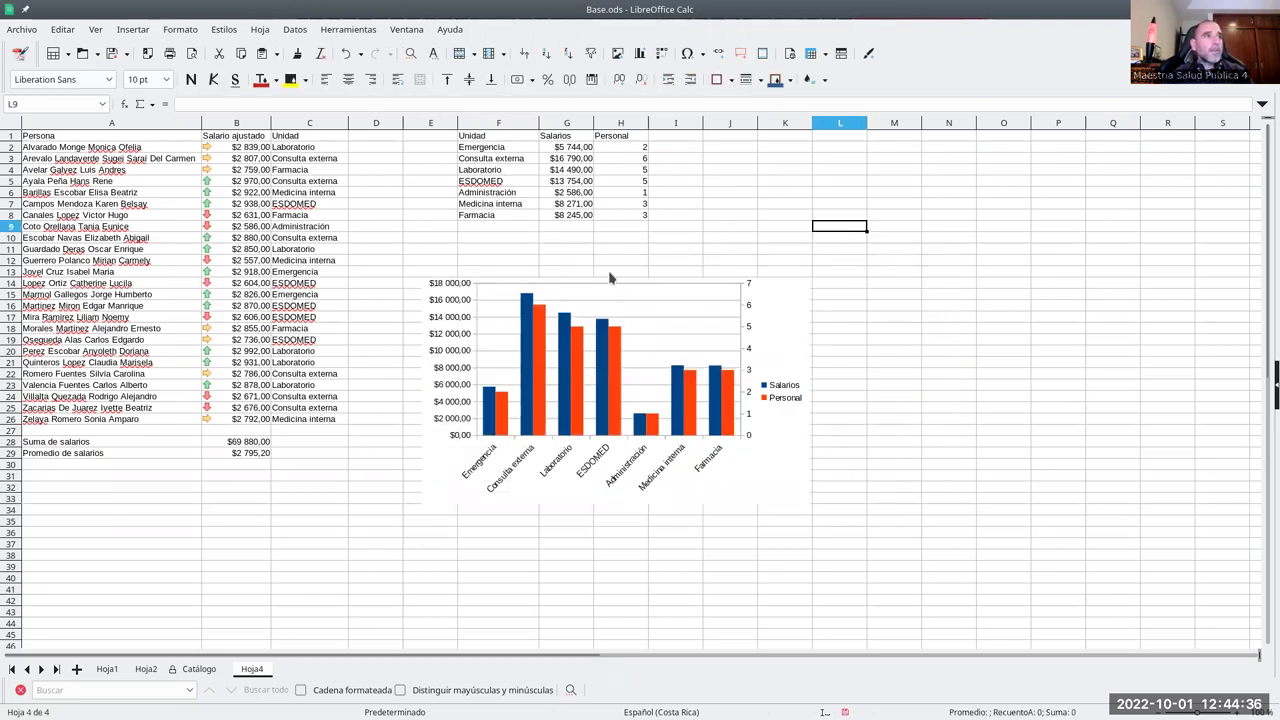
pyautogui.moveTo(608, 286); pyautogui.dragTo(586, 246)
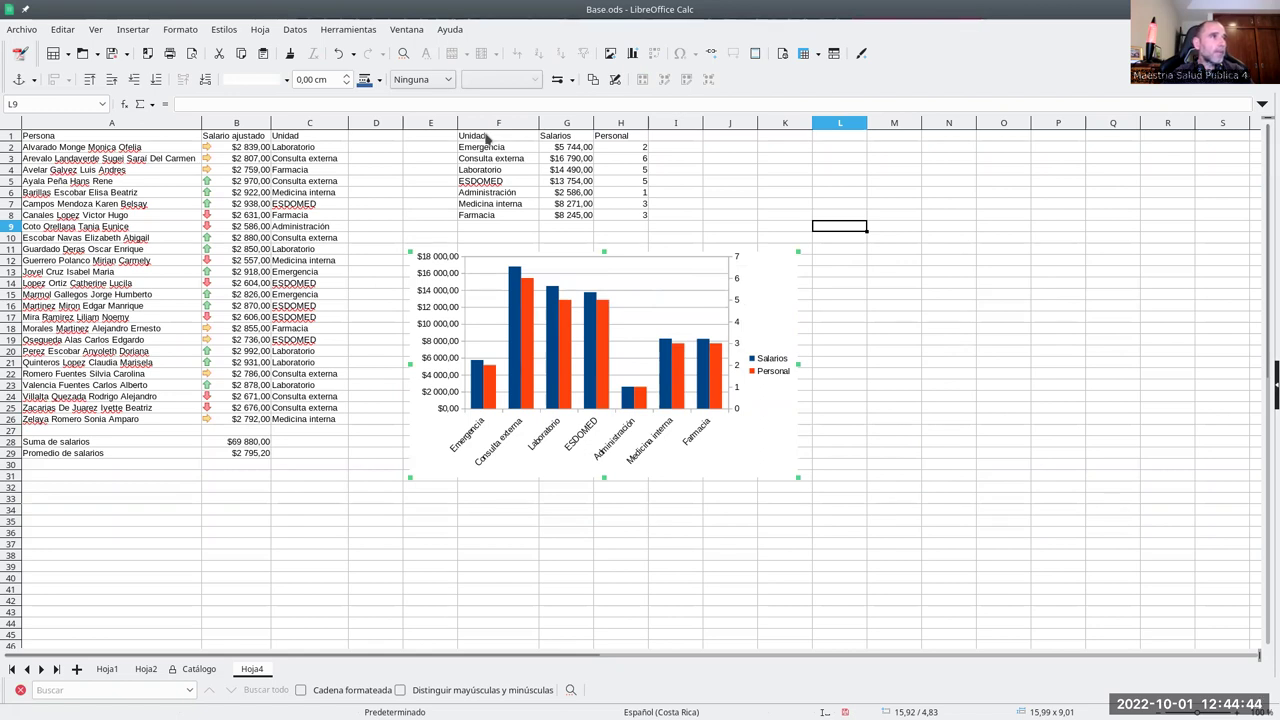
pyautogui.moveTo(487, 138); pyautogui.dragTo(555, 220)
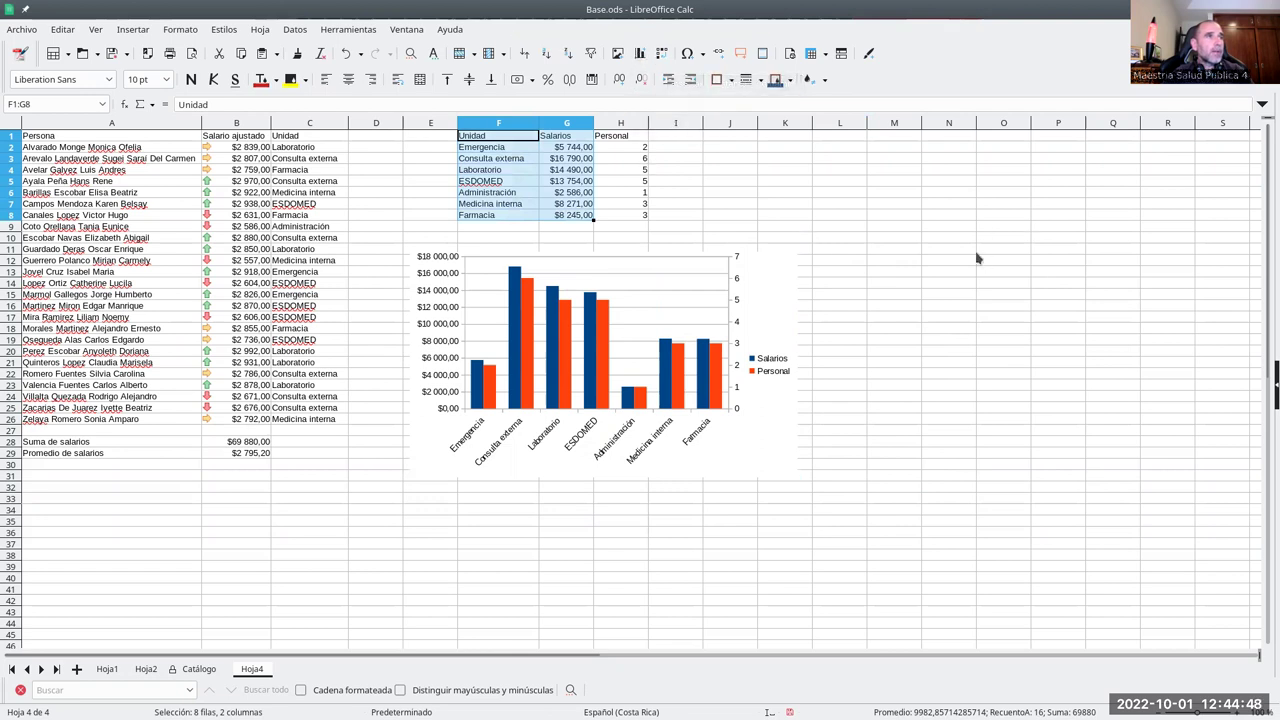
# - Insert a Points and Lines line chart of Salarios per Unidad from F1:G8
pyautogui.click(639, 53)
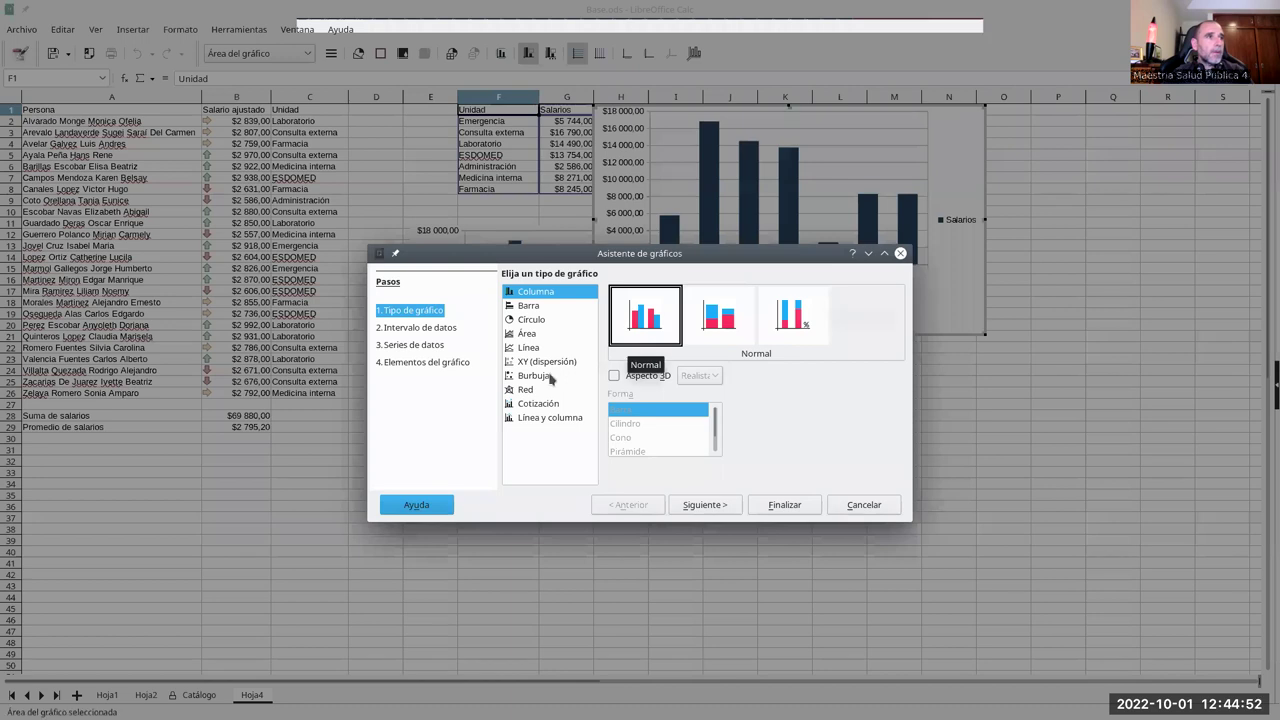
pyautogui.click(530, 347)
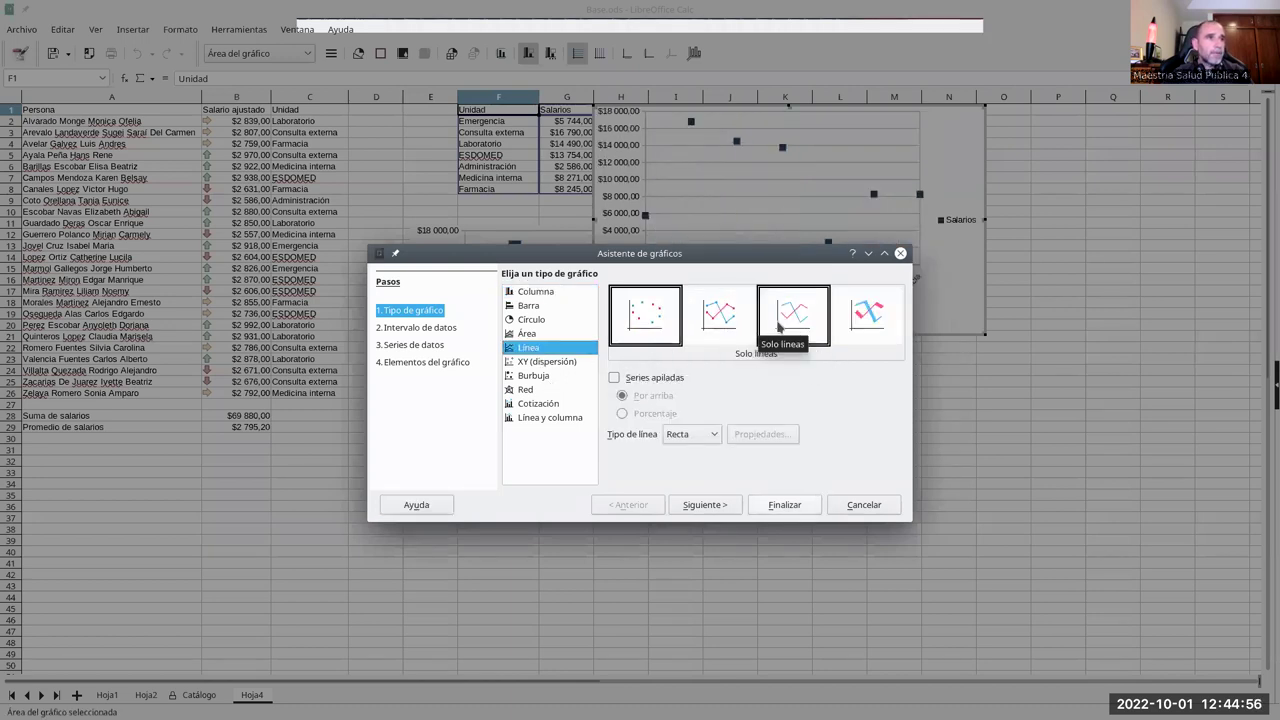
pyautogui.click(720, 320)
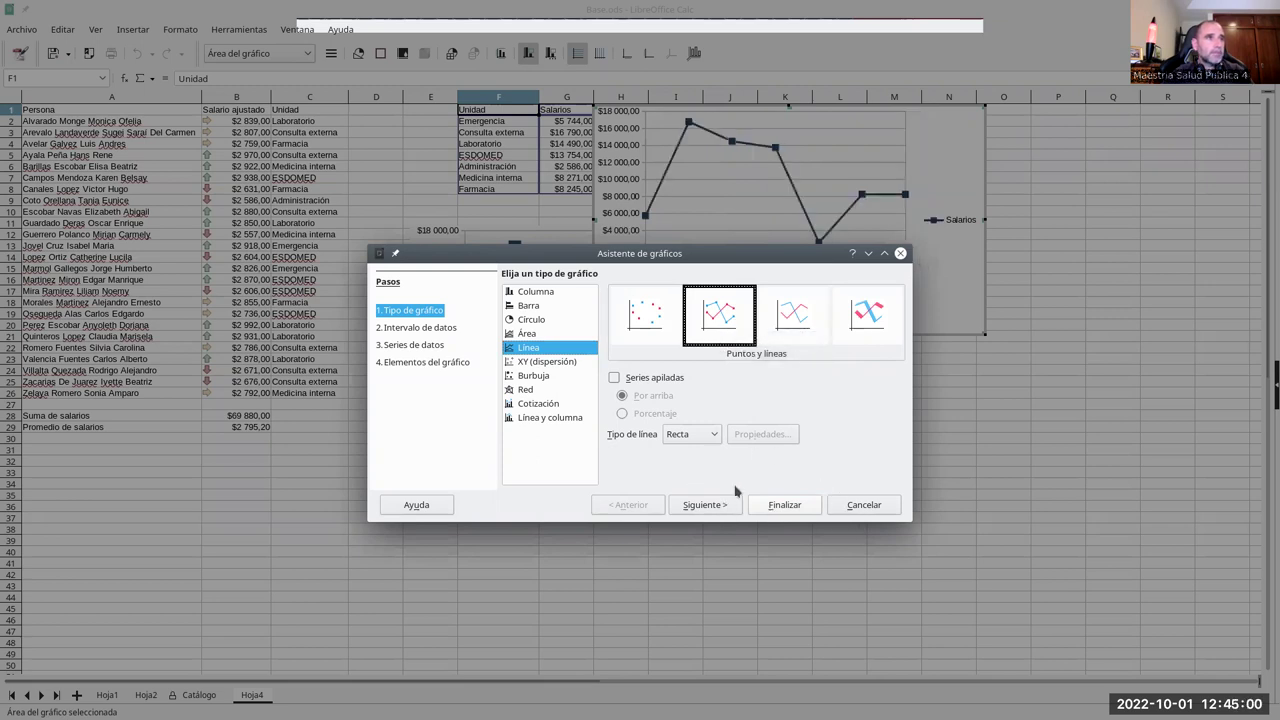
pyautogui.click(760, 504)
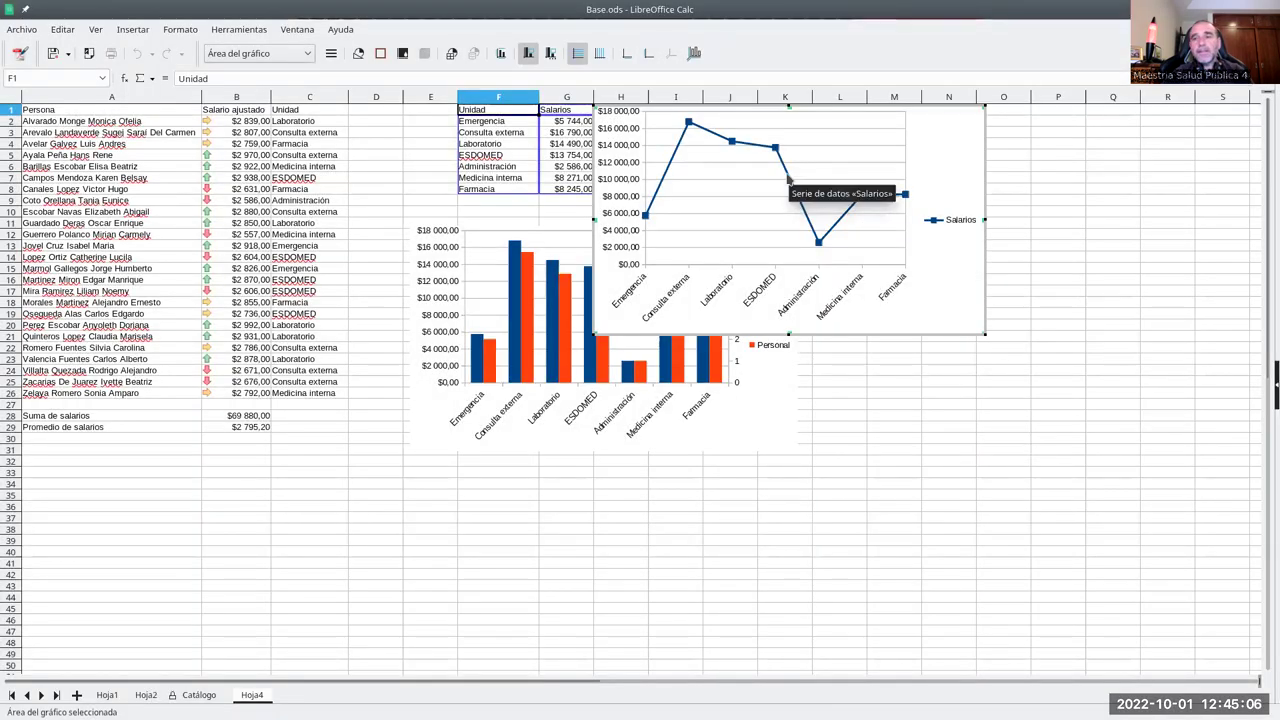
pyautogui.click(789, 178)
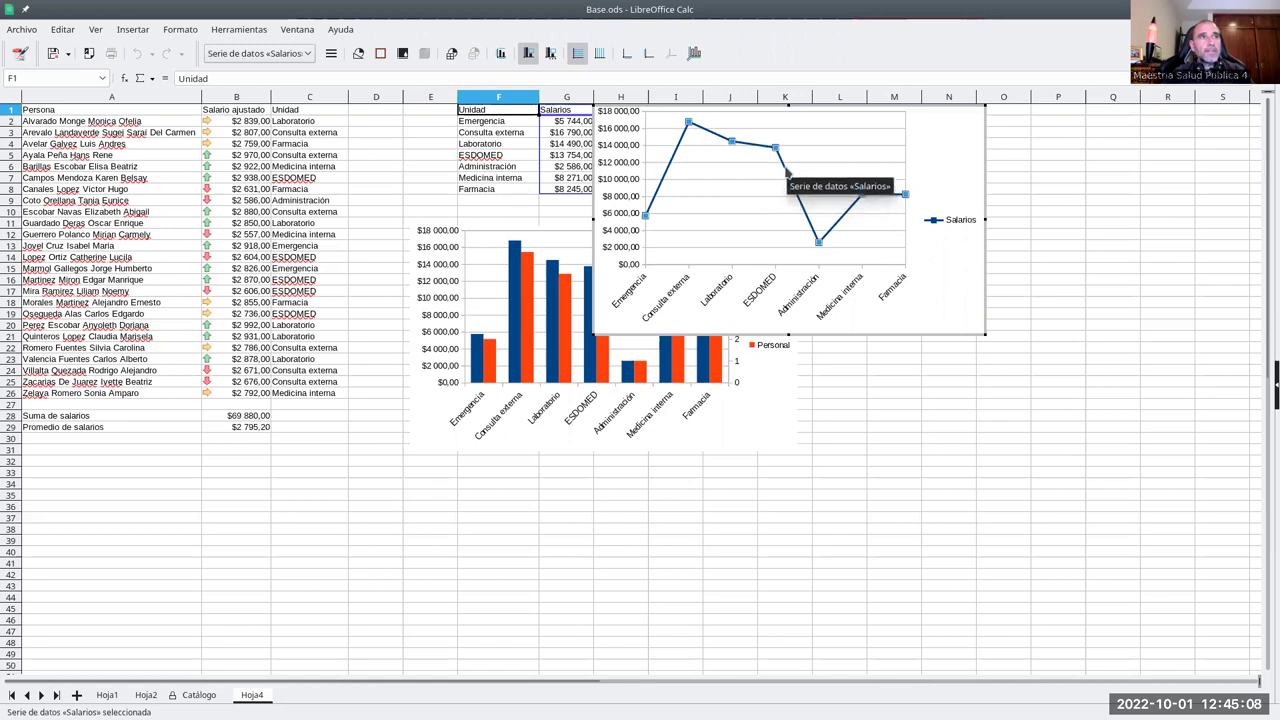
# - Add a Logarítmica trend line to the Salarios series of the line chart
pyautogui.rightClick(785, 171)
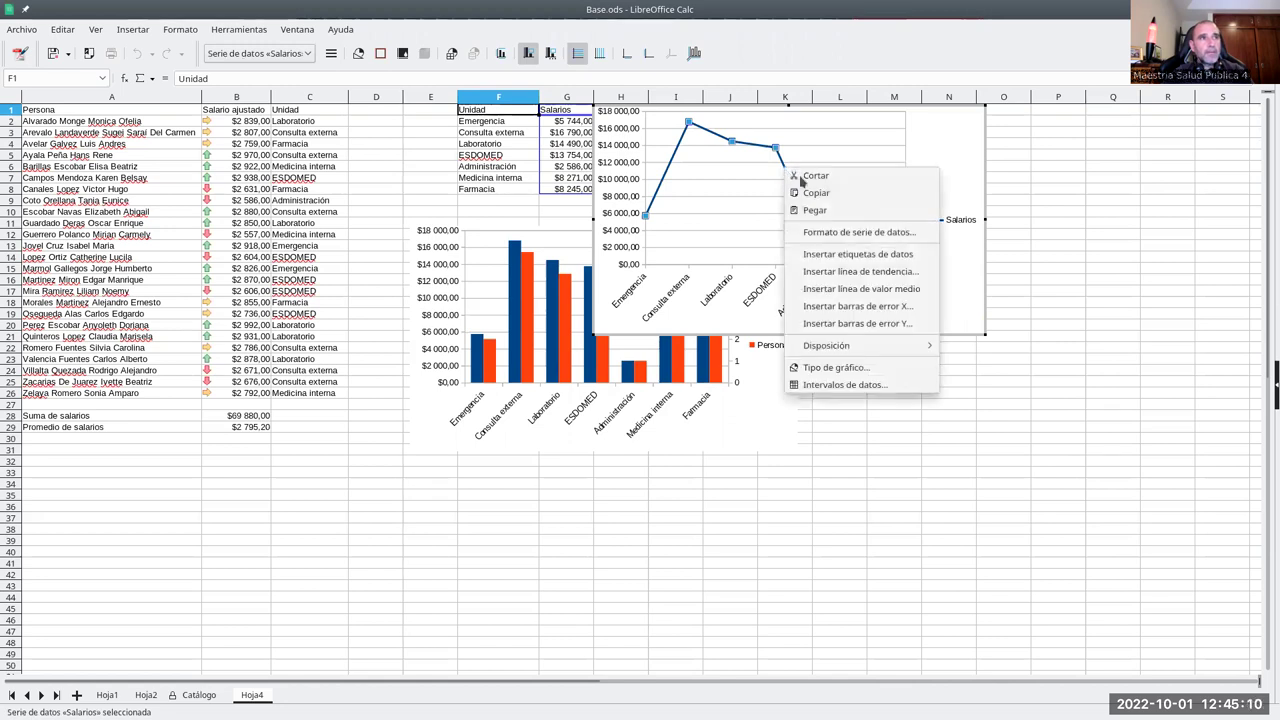
pyautogui.click(858, 272)
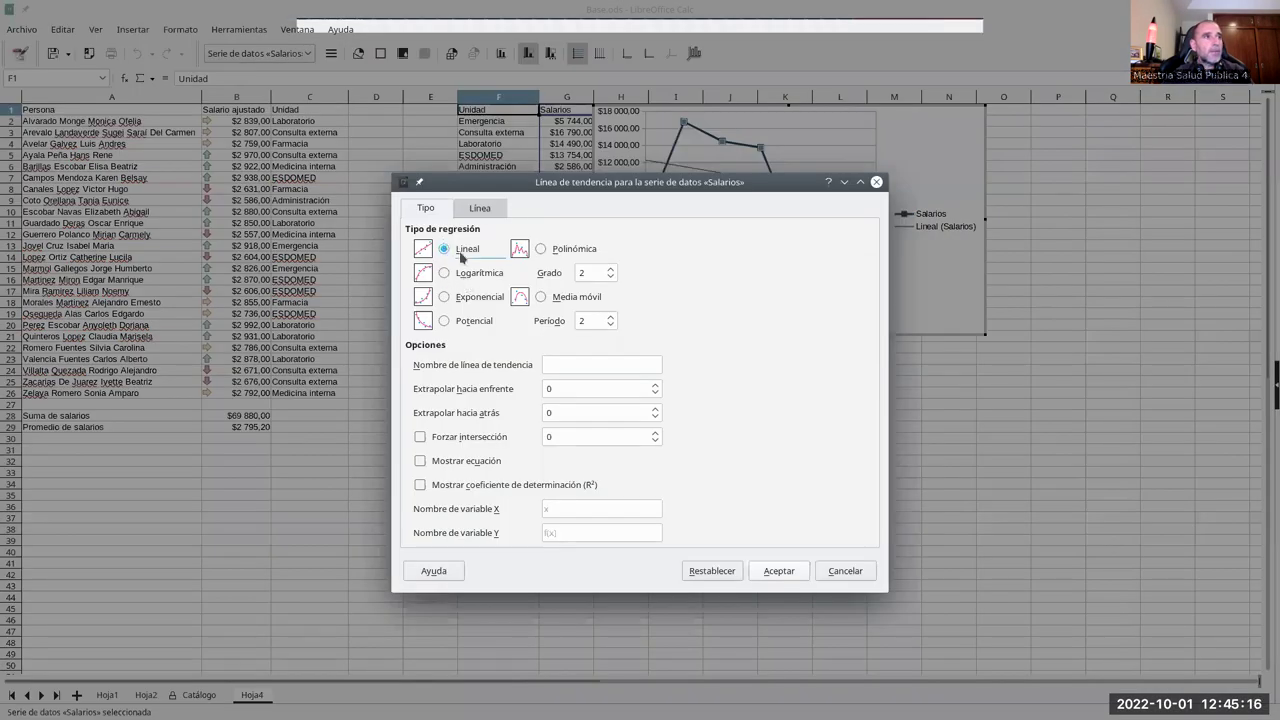
pyautogui.click(445, 274)
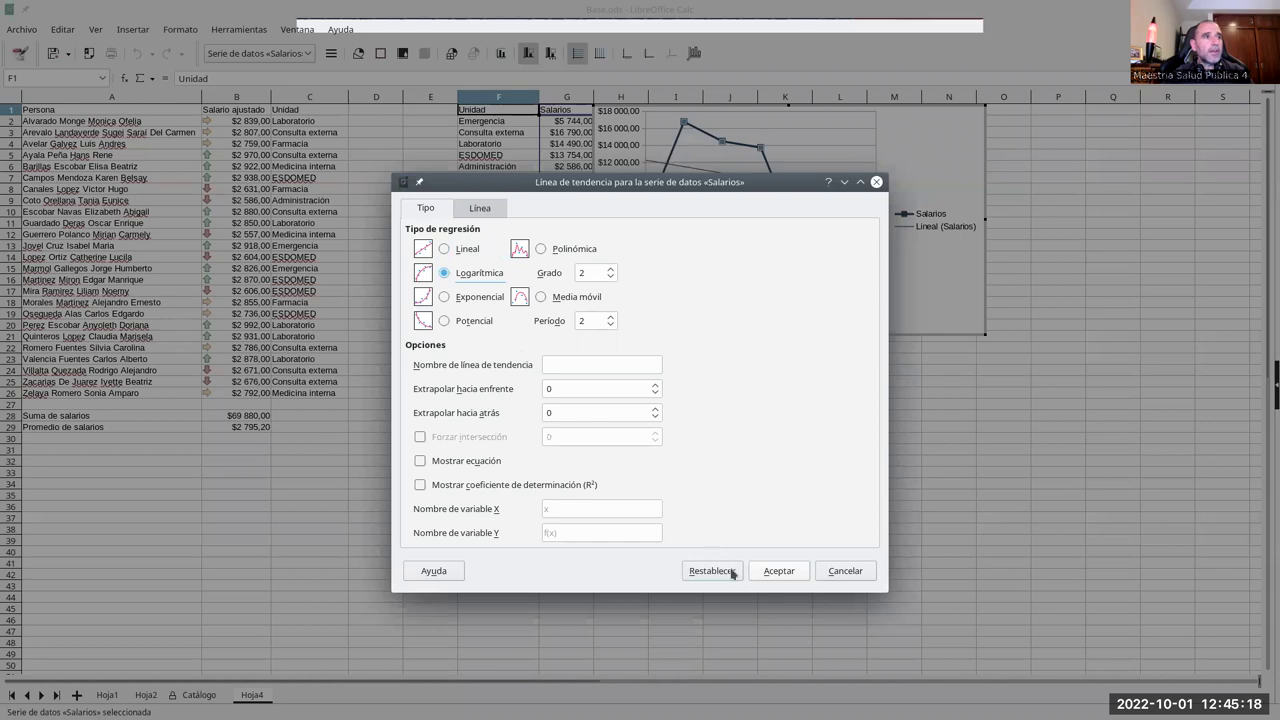
pyautogui.click(766, 577)
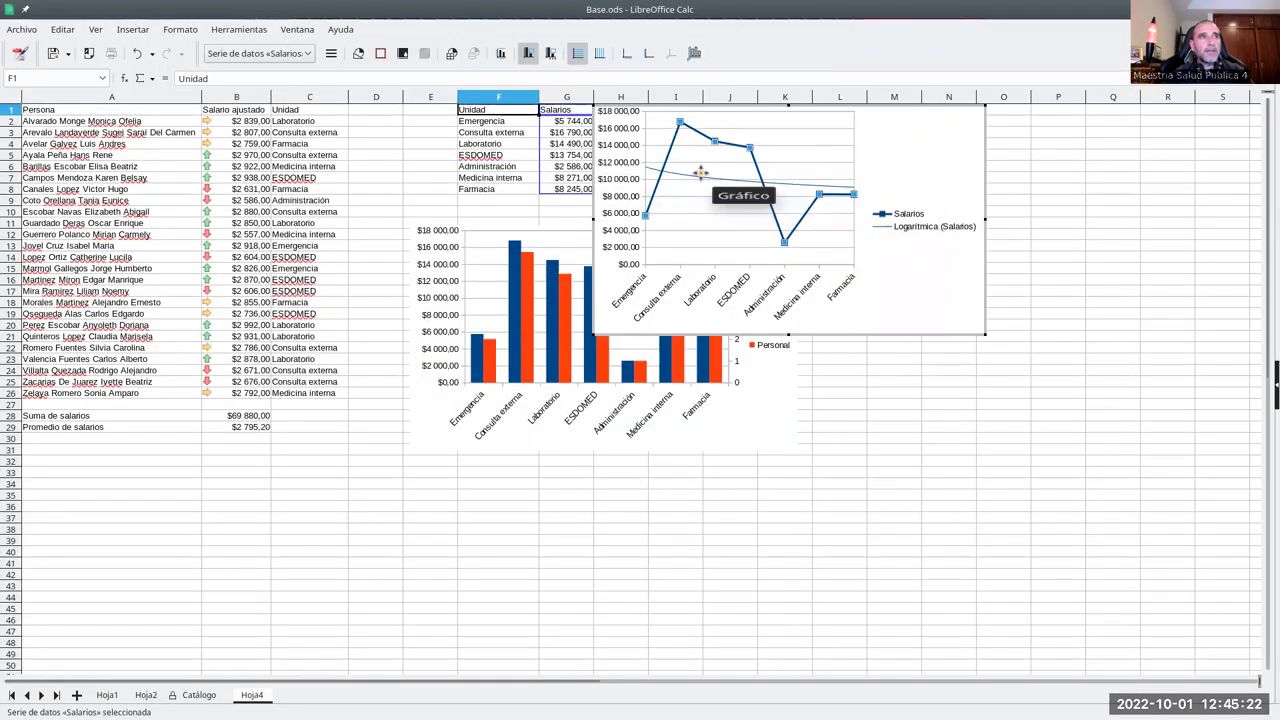
pyautogui.rightClick(751, 150)
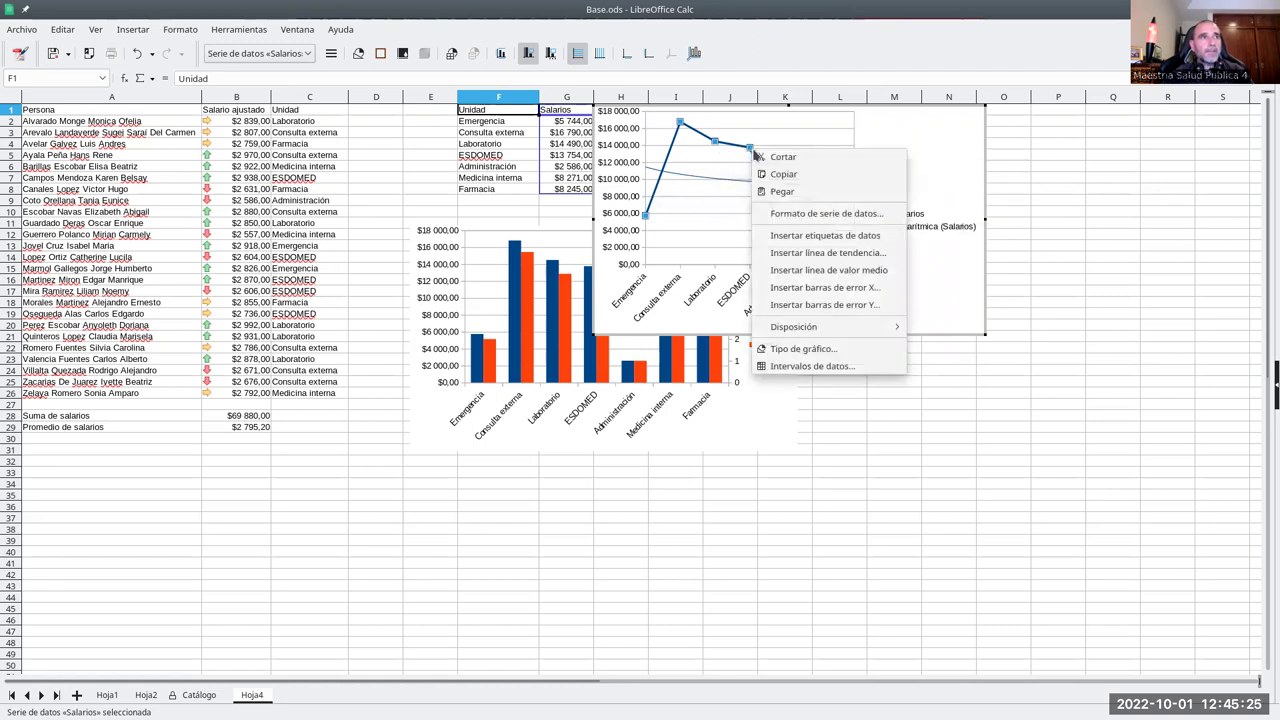
pyautogui.click(817, 216)
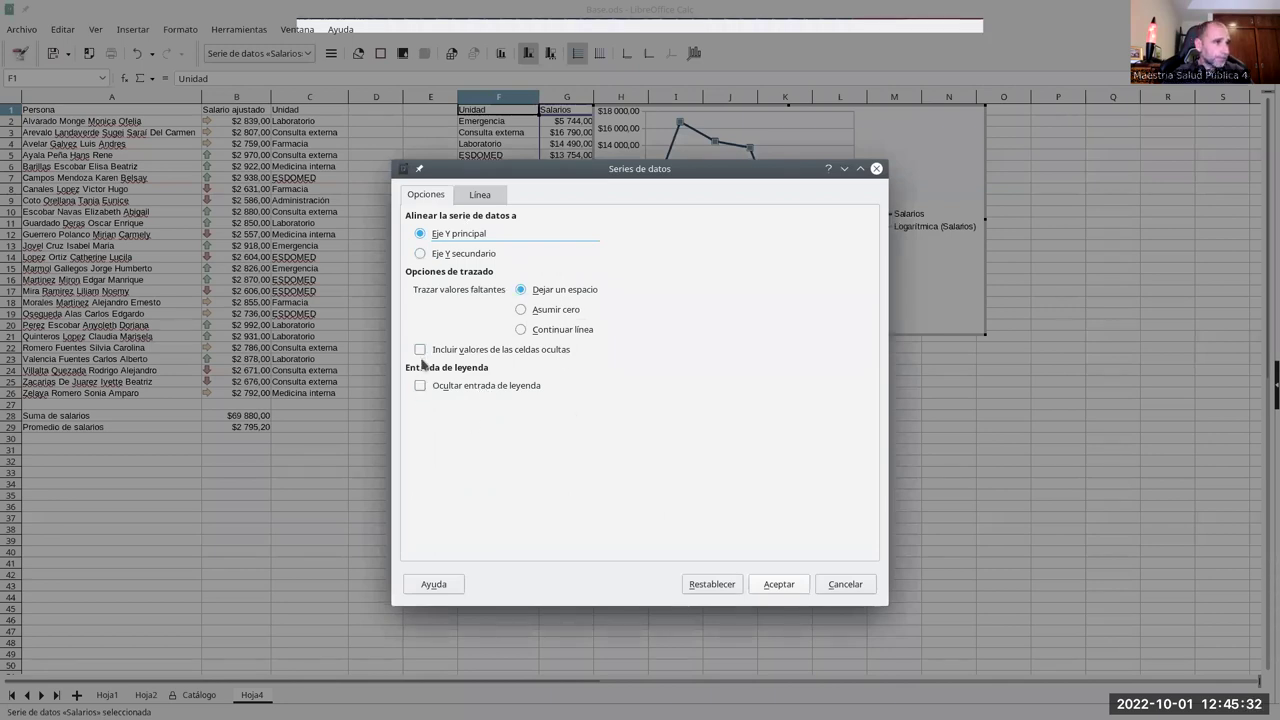
pyautogui.click(476, 196)
pyautogui.click(425, 196)
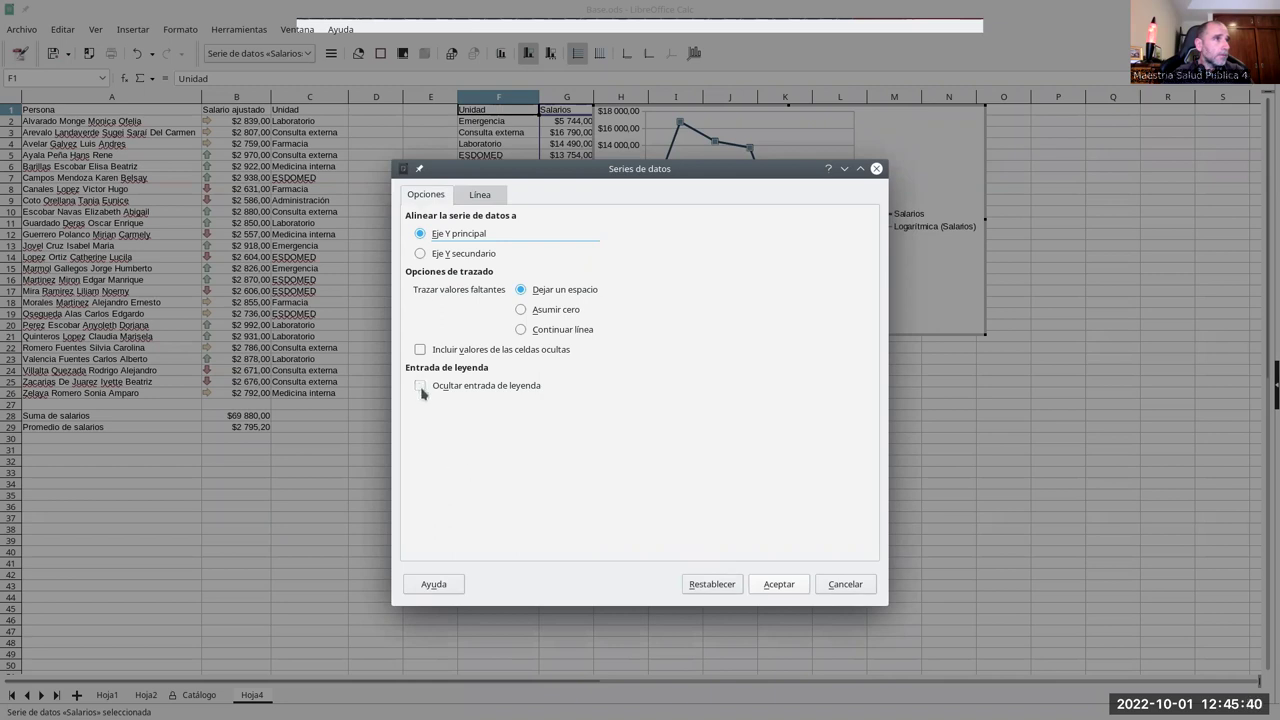
pyautogui.click(778, 584)
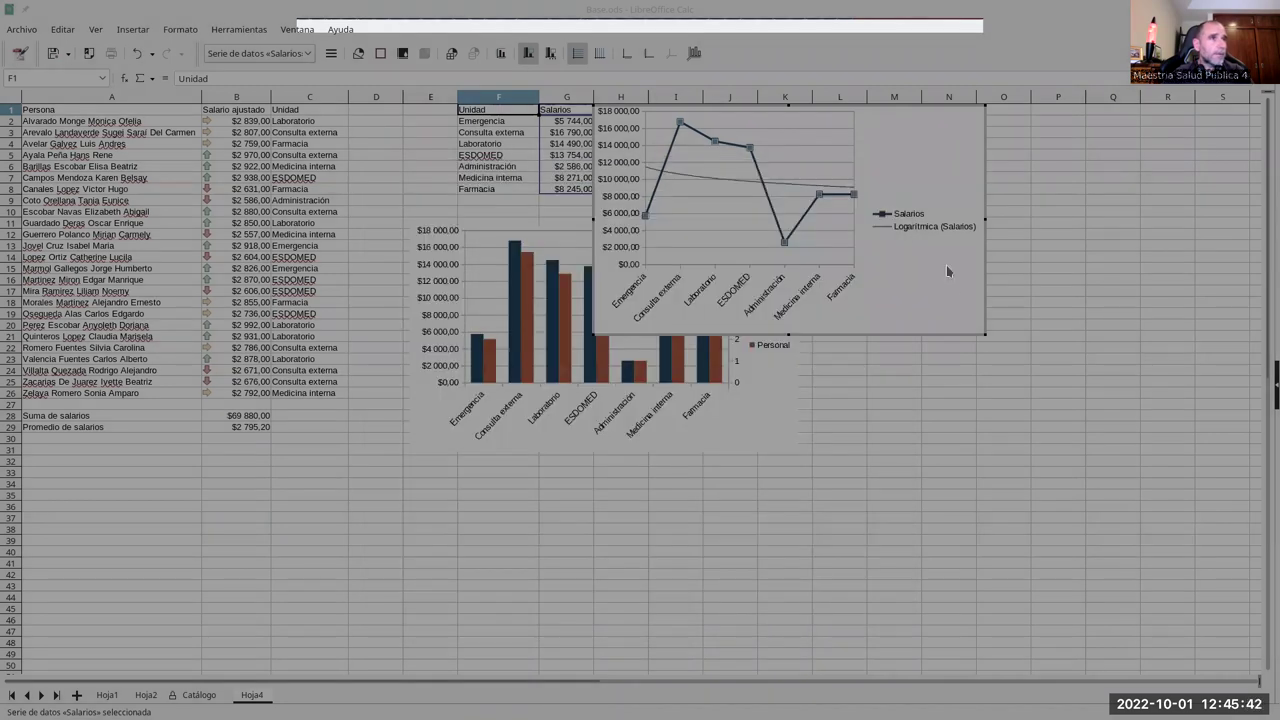
# - Show value labels on every Salarios point and move the line chart right of the summary table
pyautogui.rightClick(785, 243)
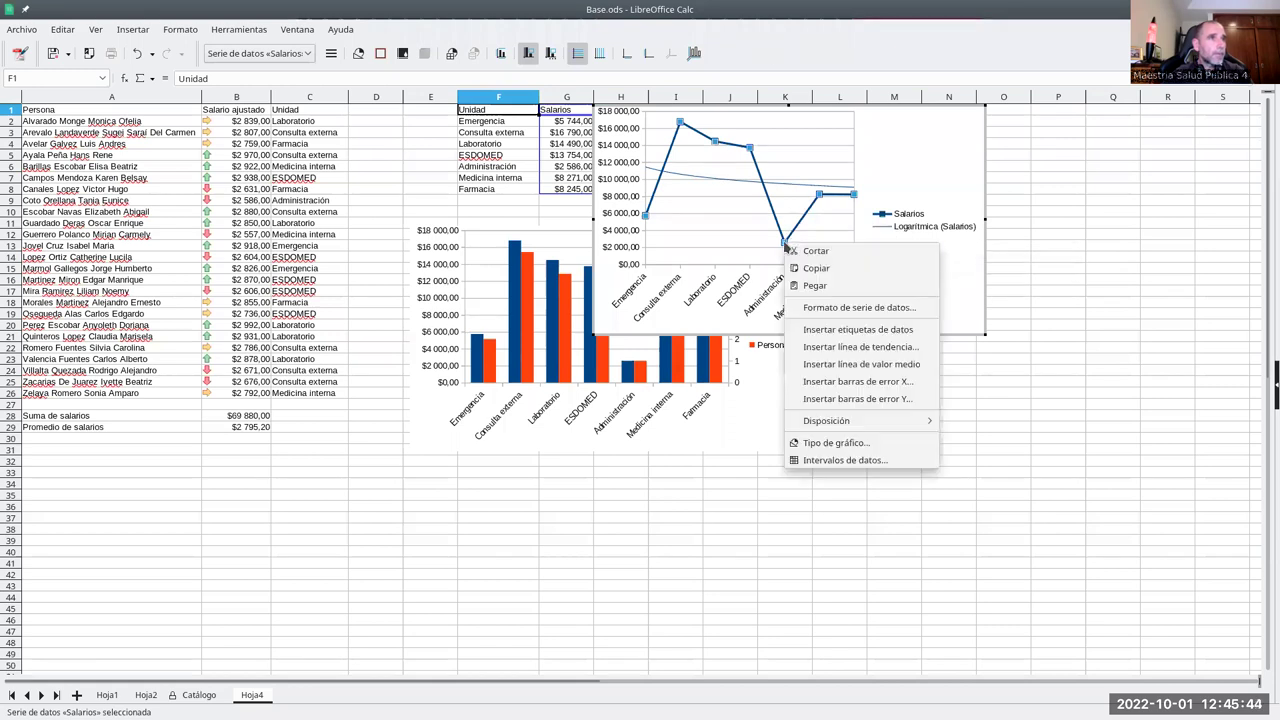
pyautogui.click(885, 336)
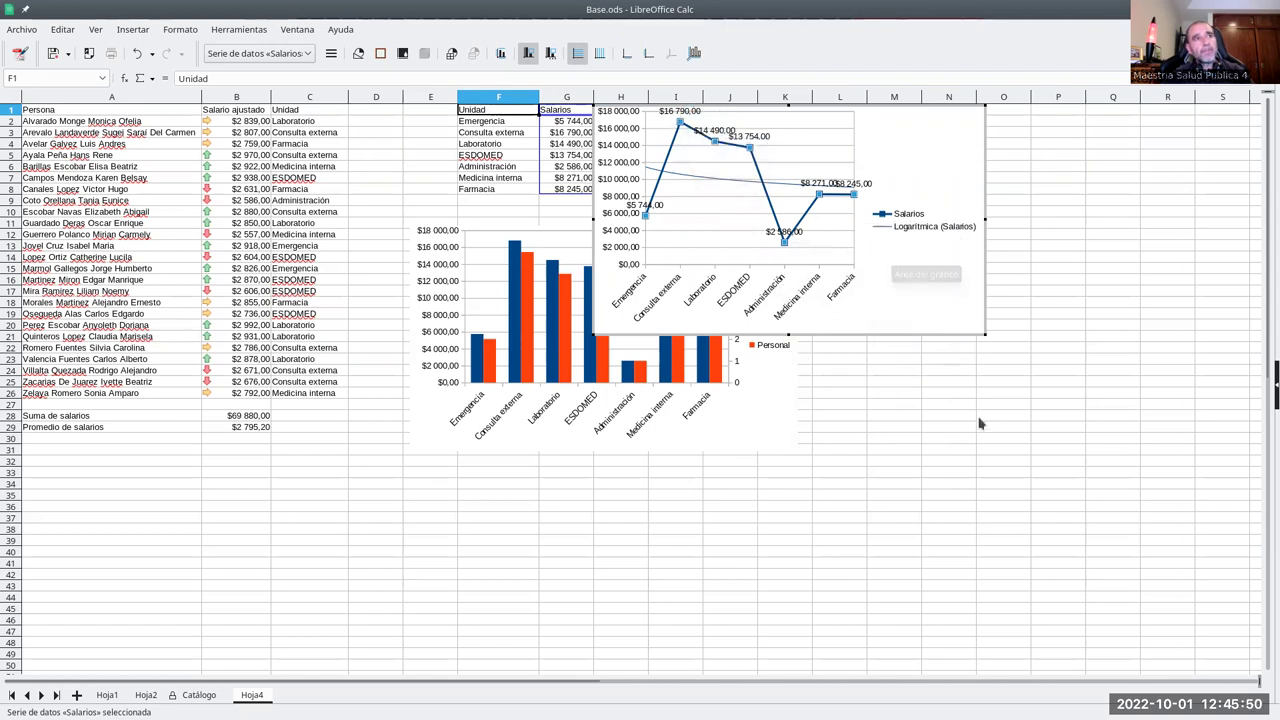
pyautogui.click(912, 285)
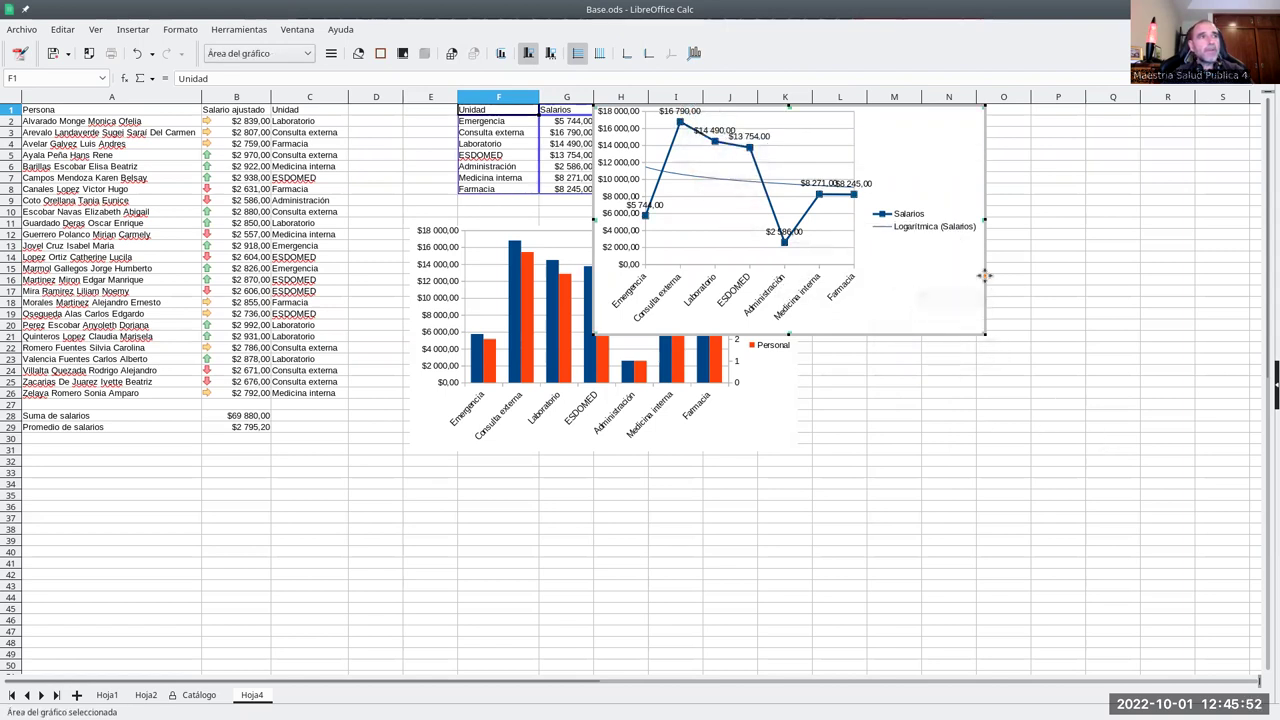
pyautogui.click(940, 373)
pyautogui.moveTo(936, 300); pyautogui.dragTo(1117, 172)
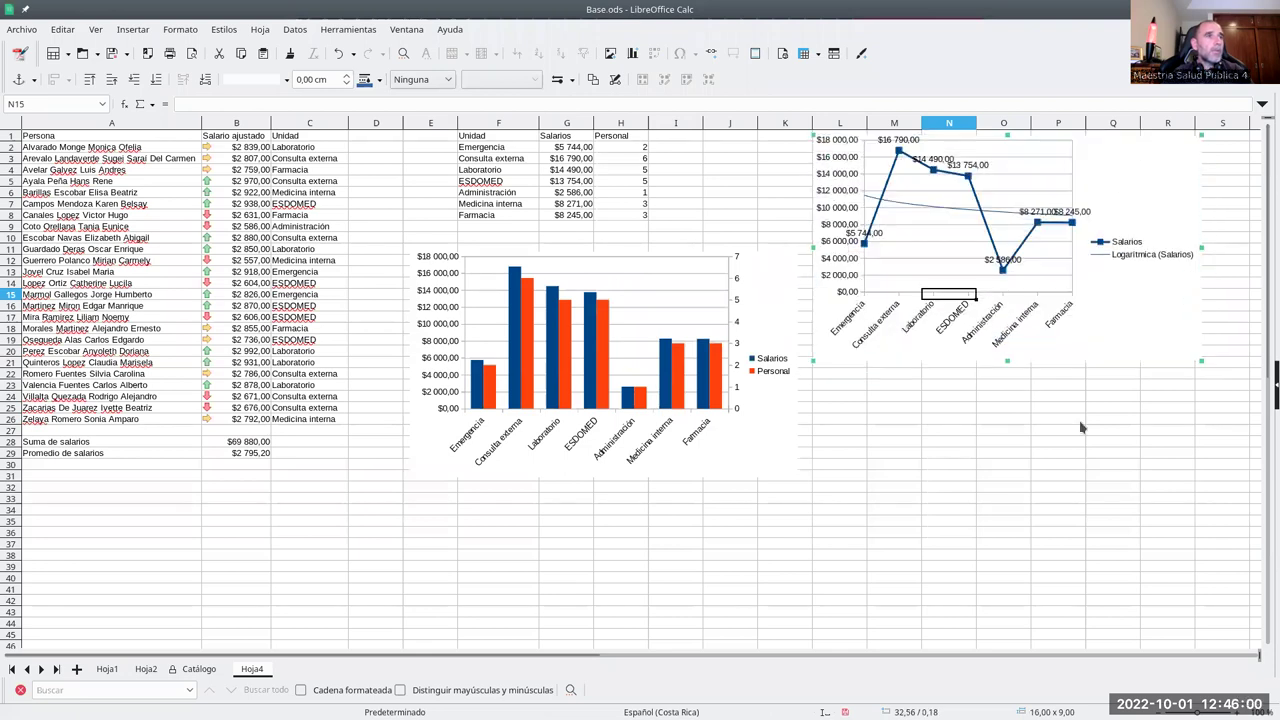
pyautogui.click(1035, 468)
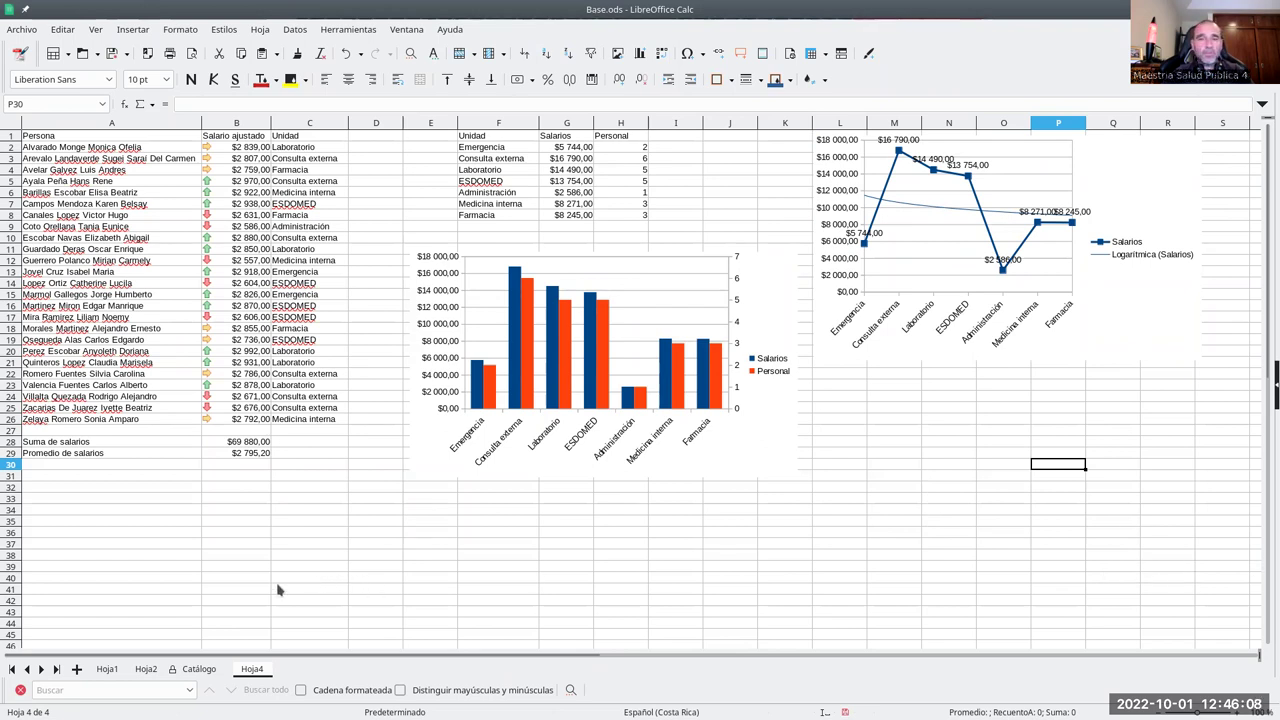
# - Label cell A30 'Desviación estándar'
pyautogui.click(108, 466)
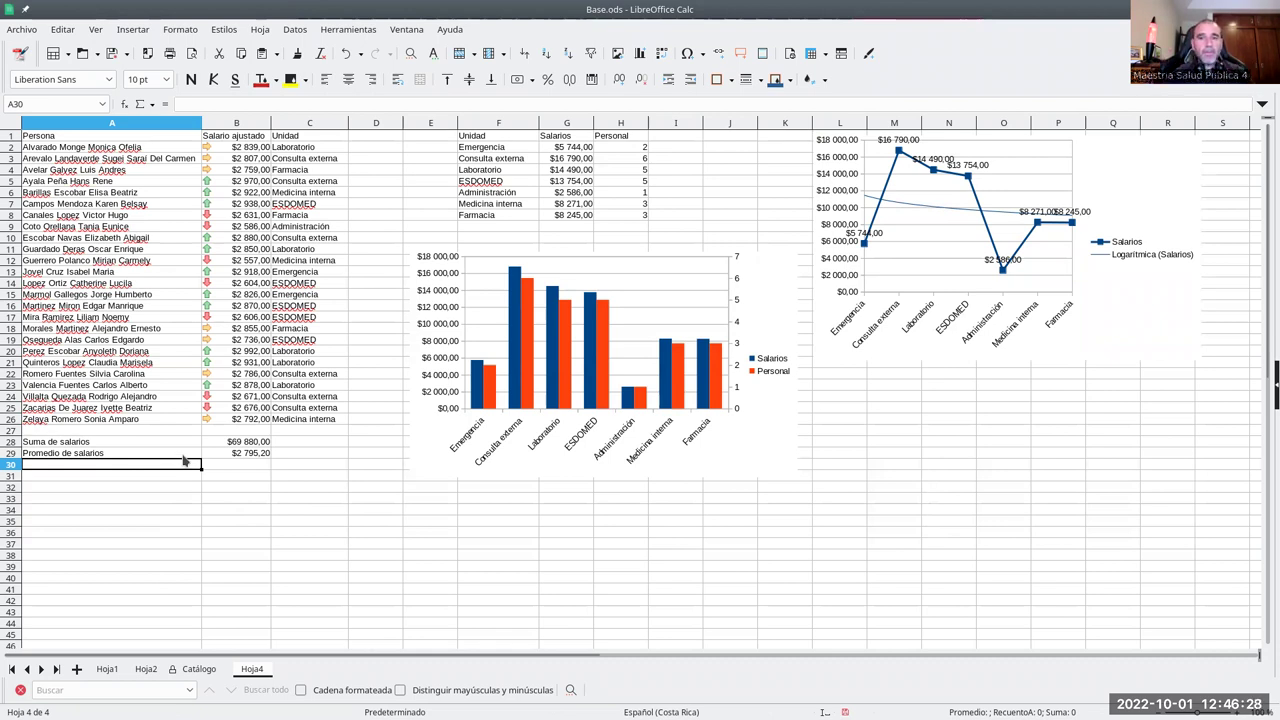
pyautogui.doubleClick(164, 465)
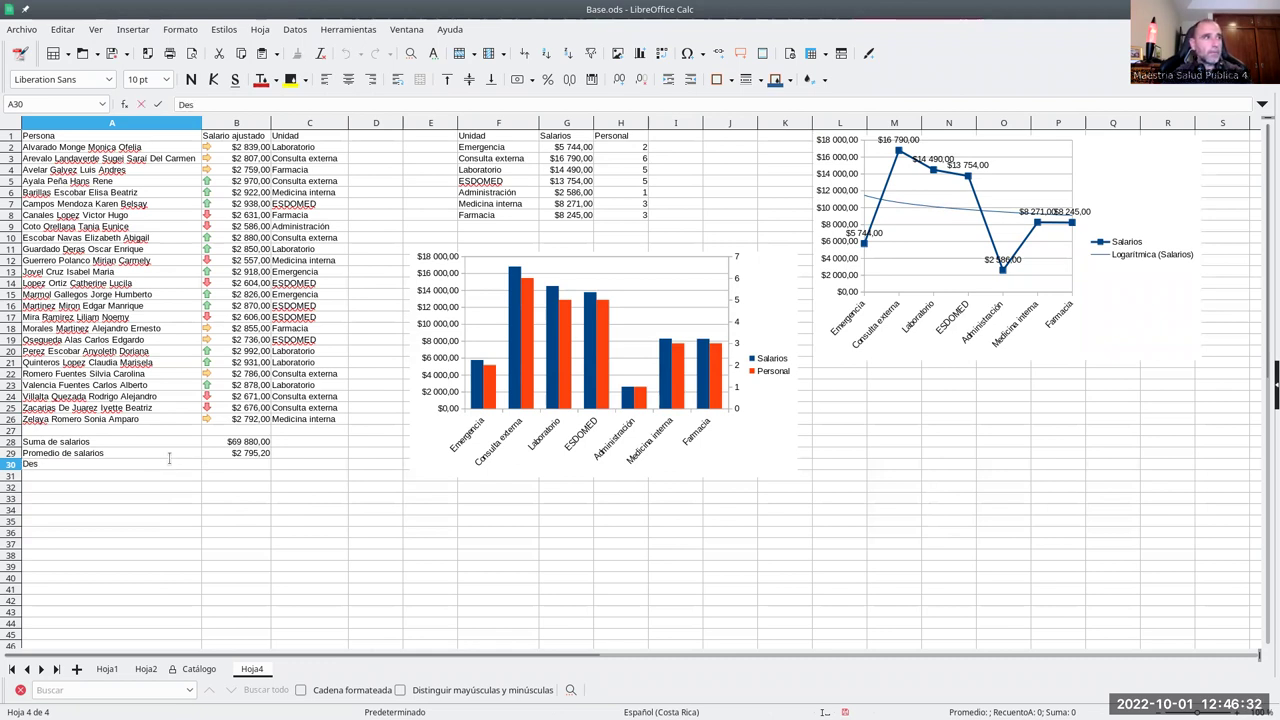
pyautogui.write('Desviación estanda')
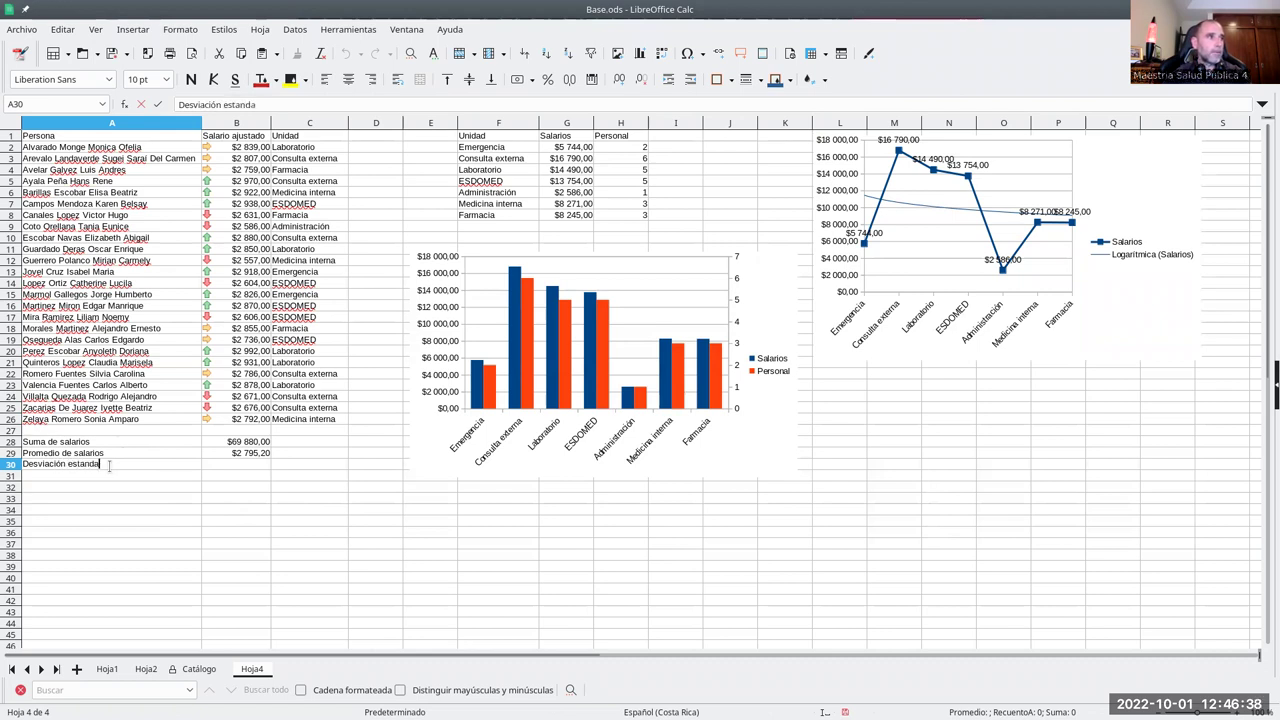
pyautogui.press('BackSpace')
pyautogui.press('BackSpace')
pyautogui.press('BackSpace')
pyautogui.press('BackSpace')
pyautogui.write('ándar')
pyautogui.click(211, 464)
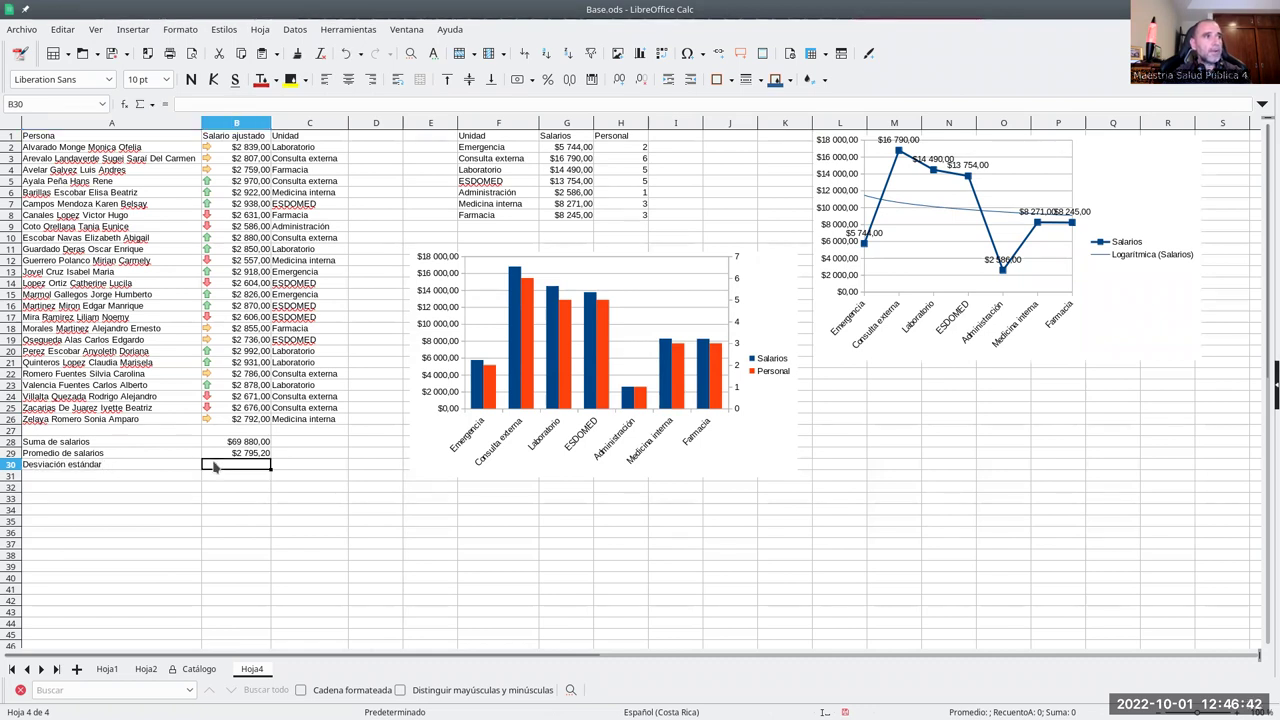
pyautogui.write('=')
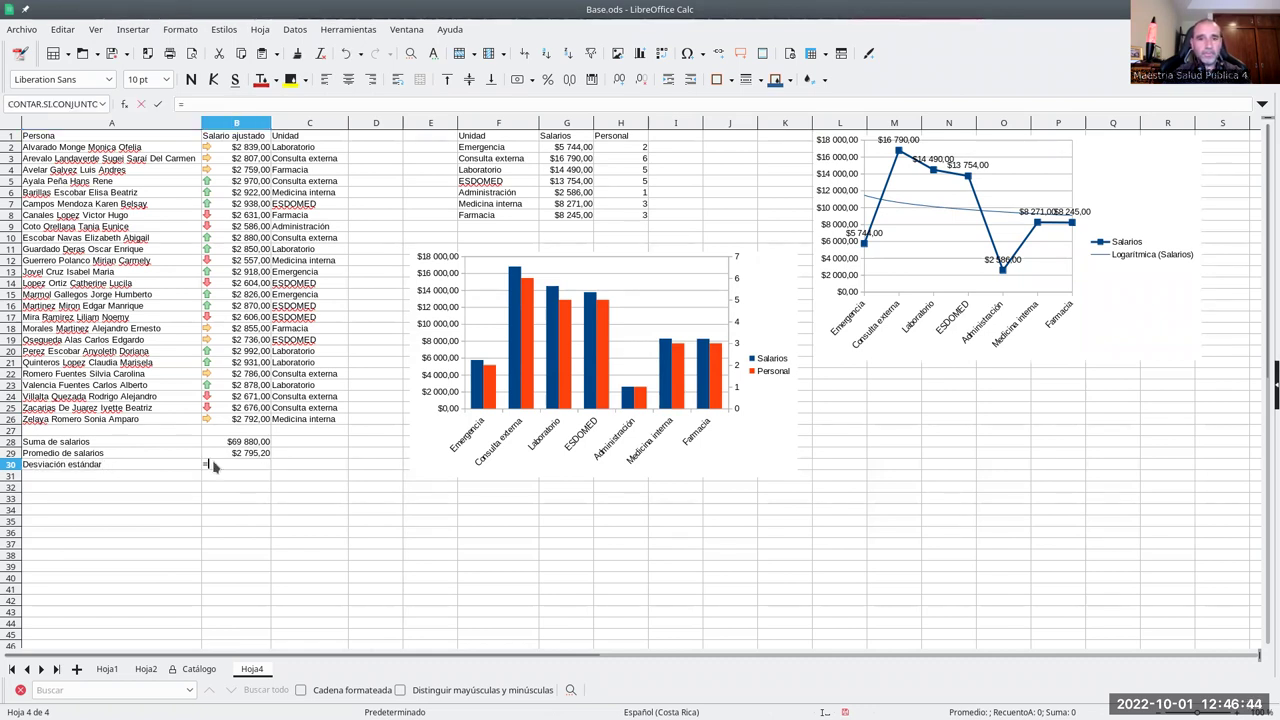
pyautogui.write('DESVEST(')
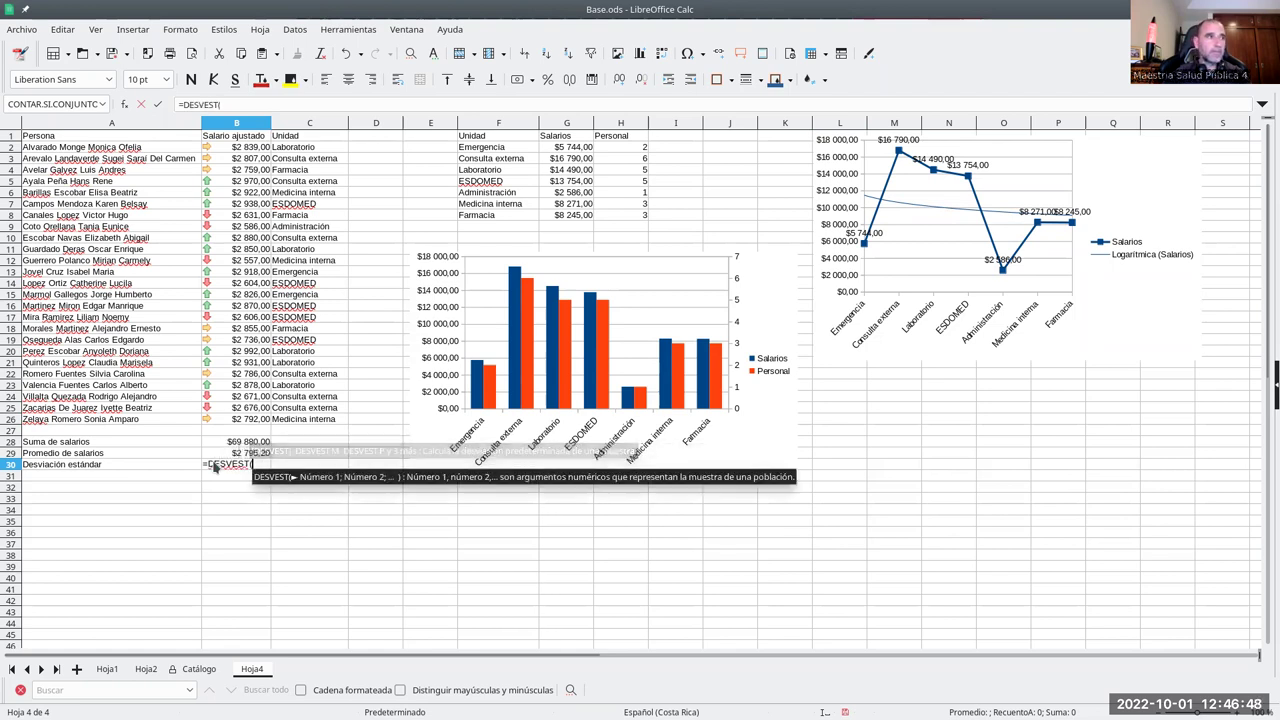
pyautogui.moveTo(237, 148); pyautogui.dragTo(240, 424)
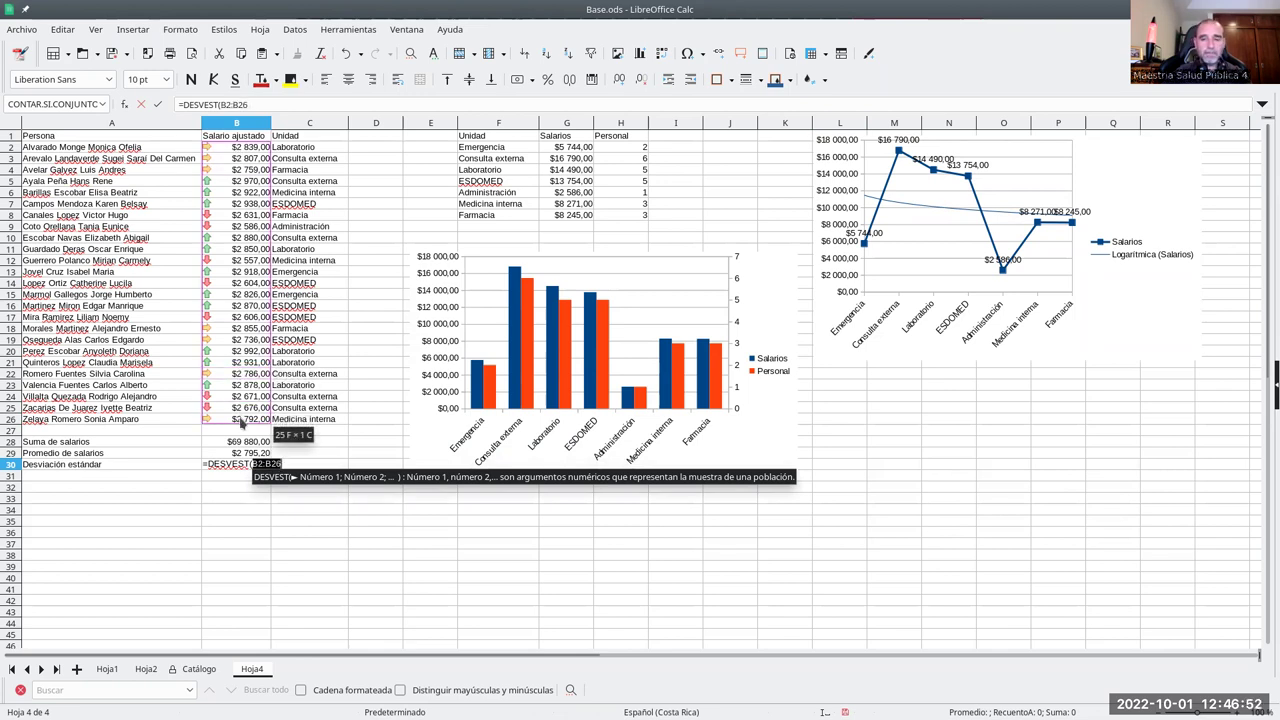
pyautogui.press('Return')
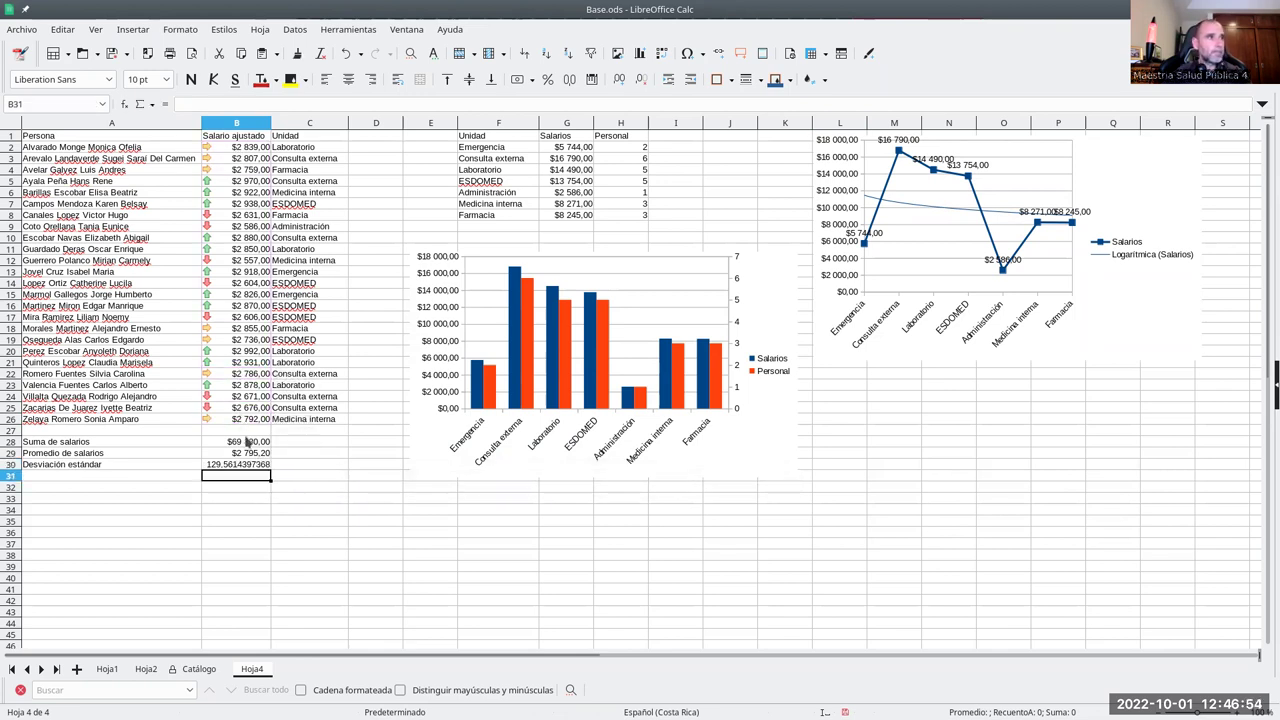
pyautogui.click(254, 465)
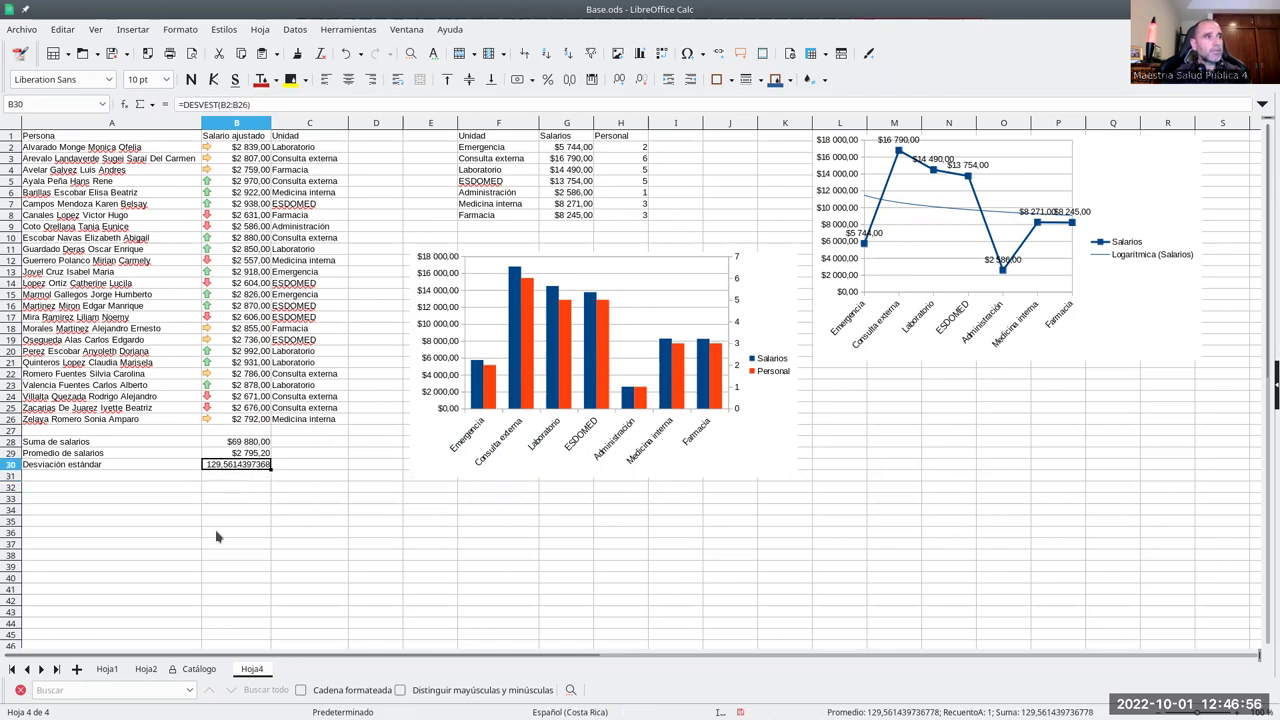
pyautogui.click(76, 488)
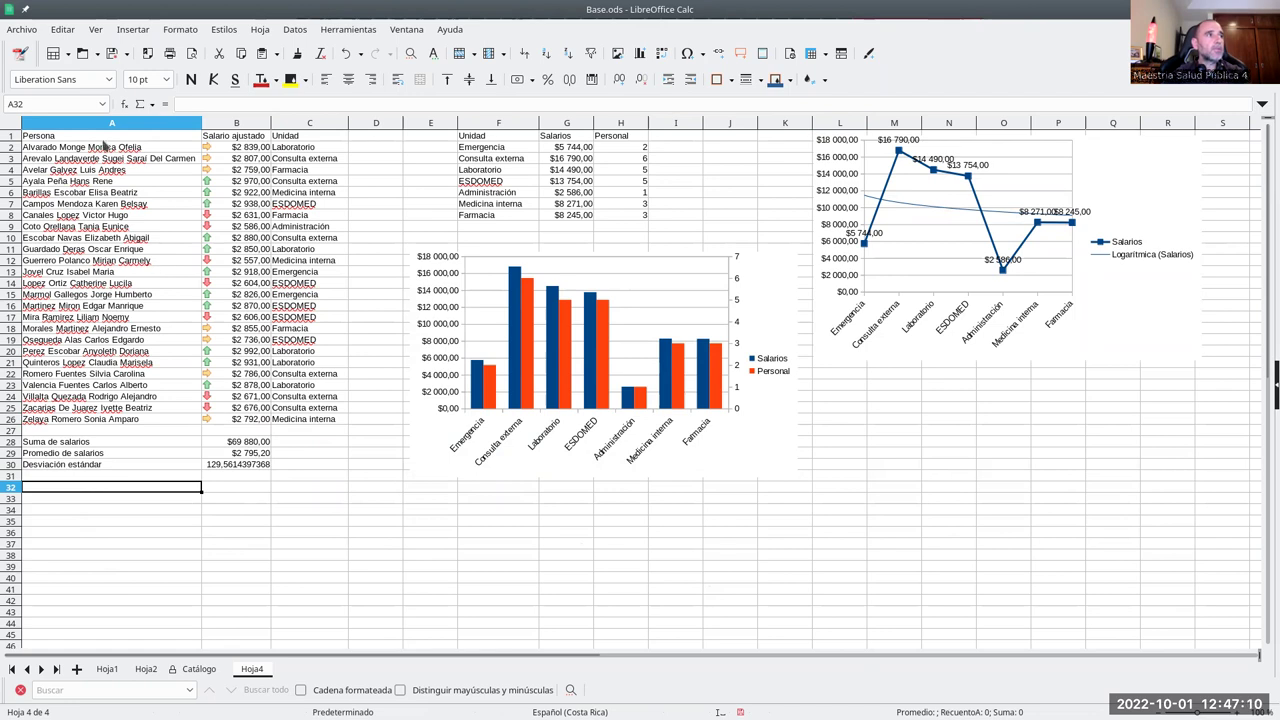
# - Enter the headers 'Grupos salariales' in A34 and 'Distribución' in B34
pyautogui.click(142, 512)
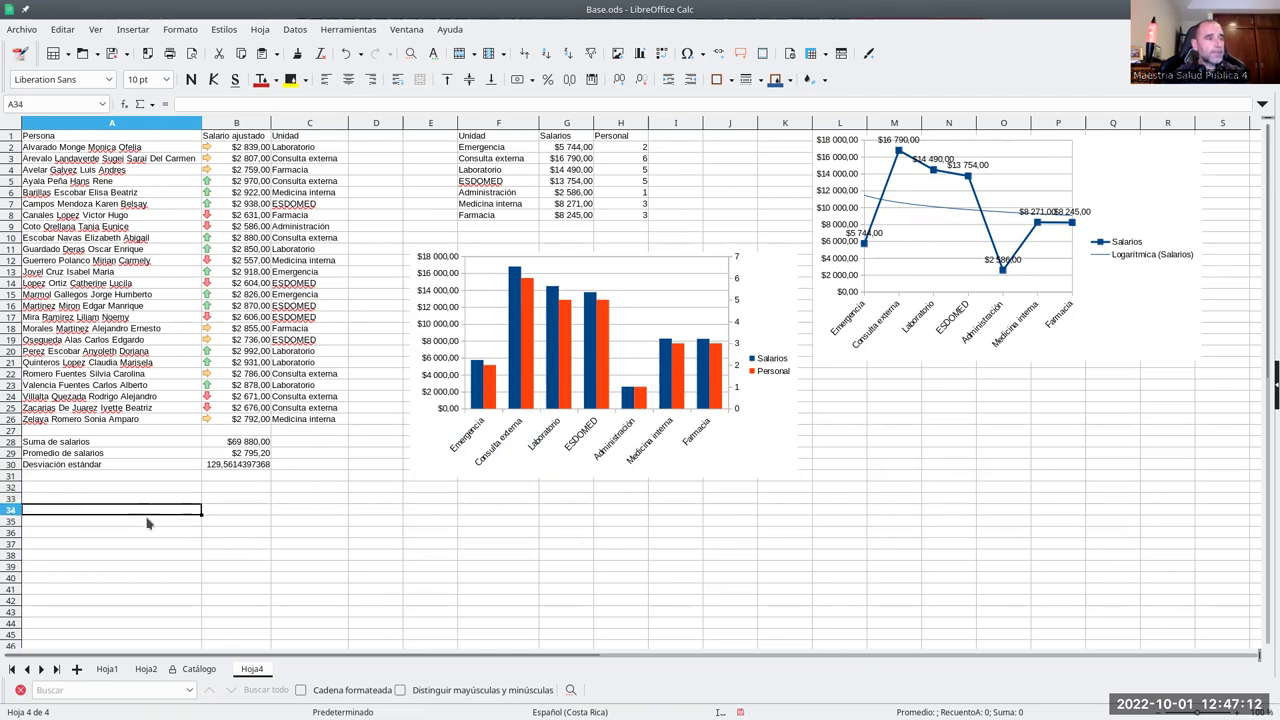
pyautogui.write('Grupos salariales')
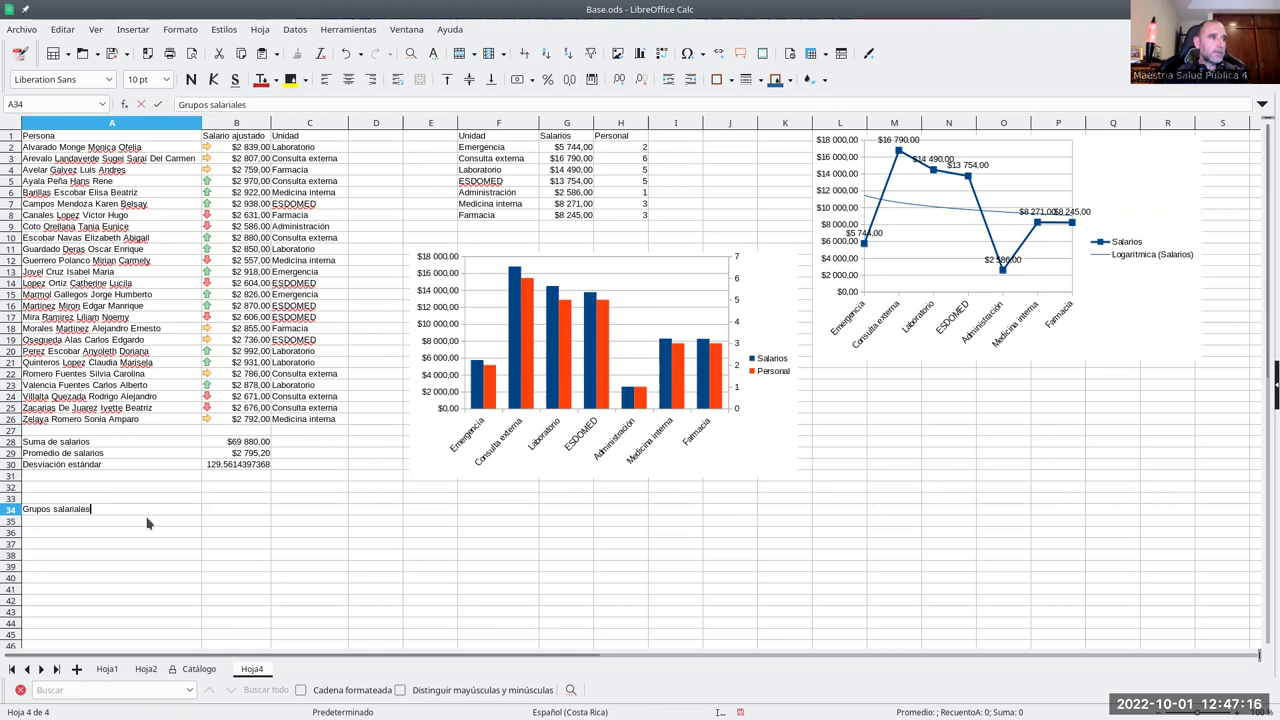
pyautogui.press('Tab')
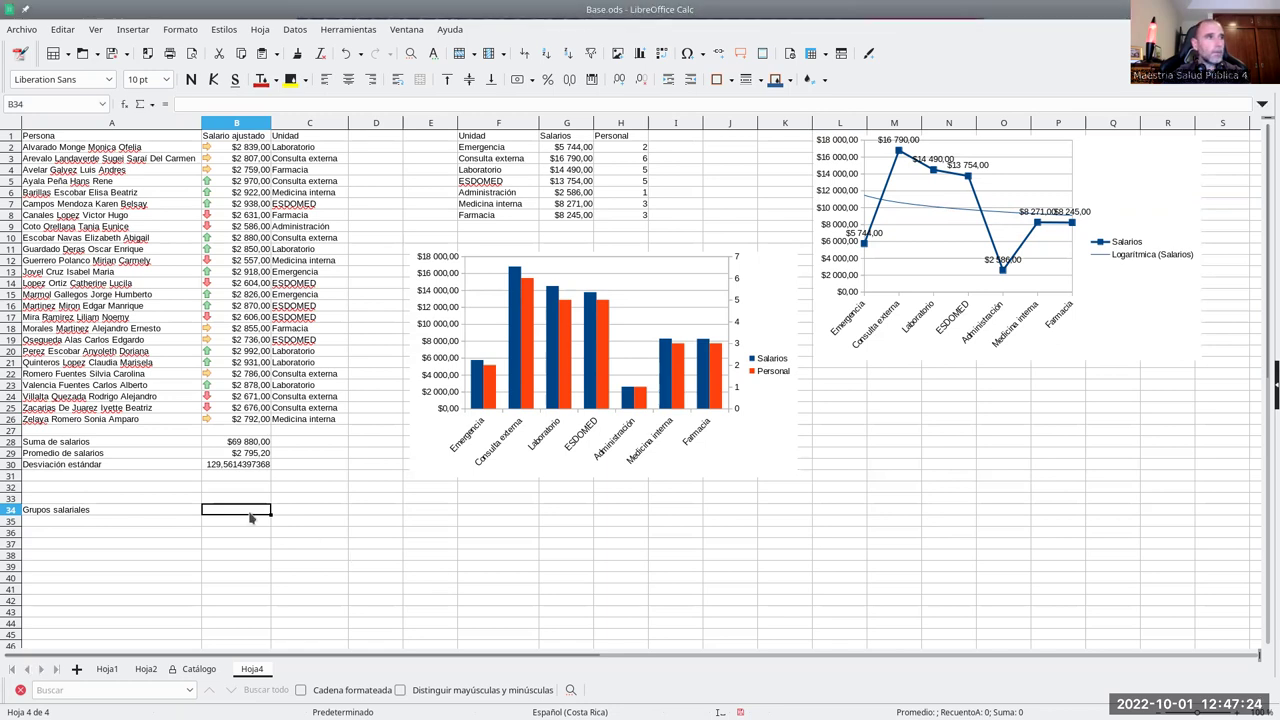
pyautogui.write('D')
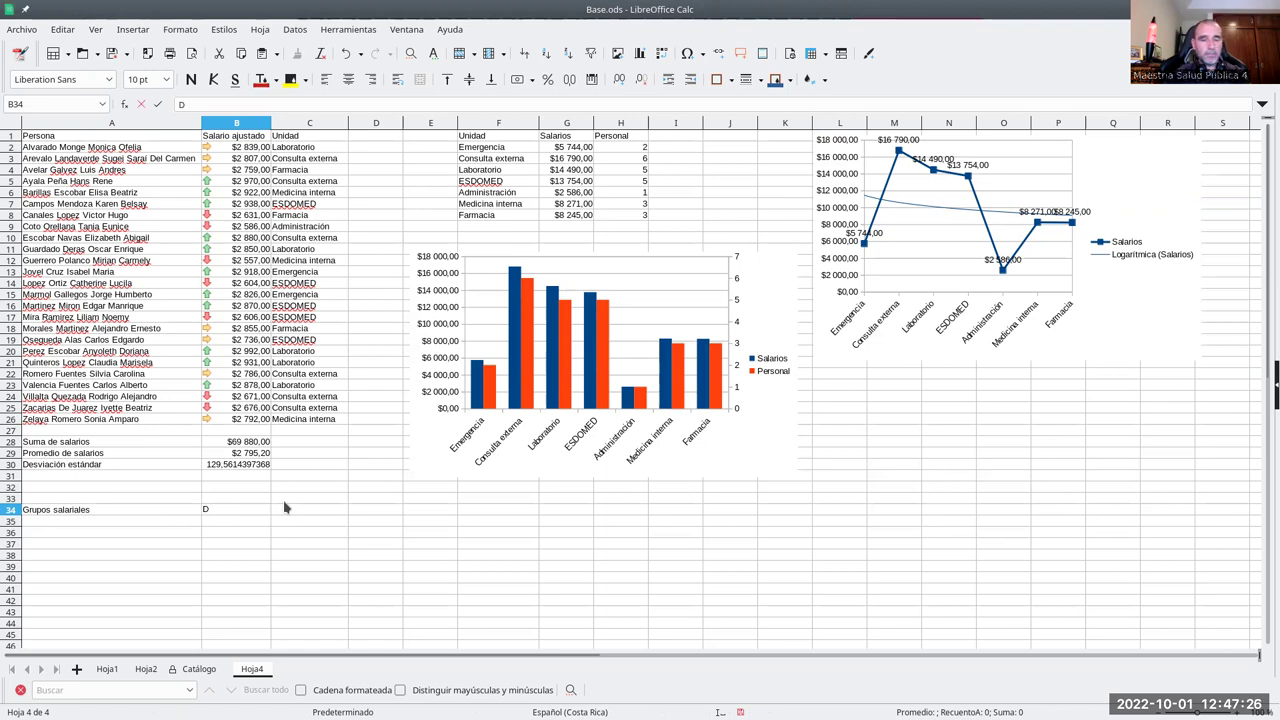
pyautogui.write('istribuci')
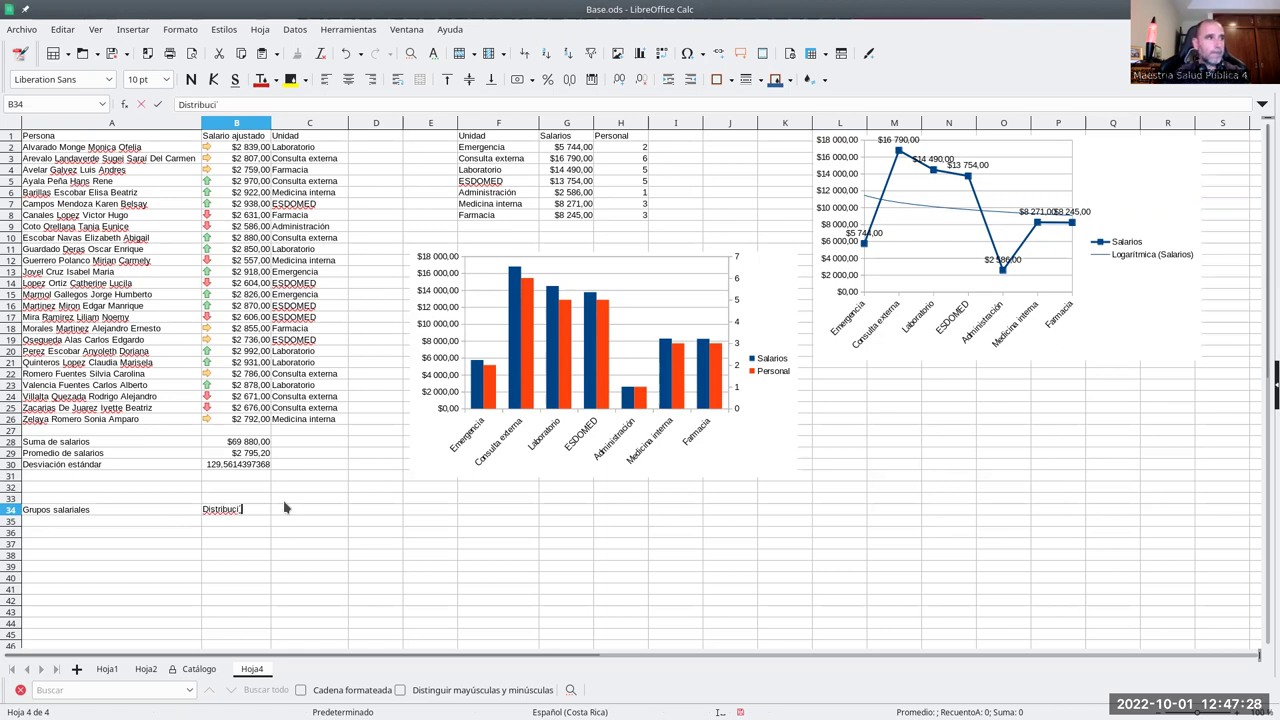
pyautogui.write('ón')
pyautogui.press('Return')
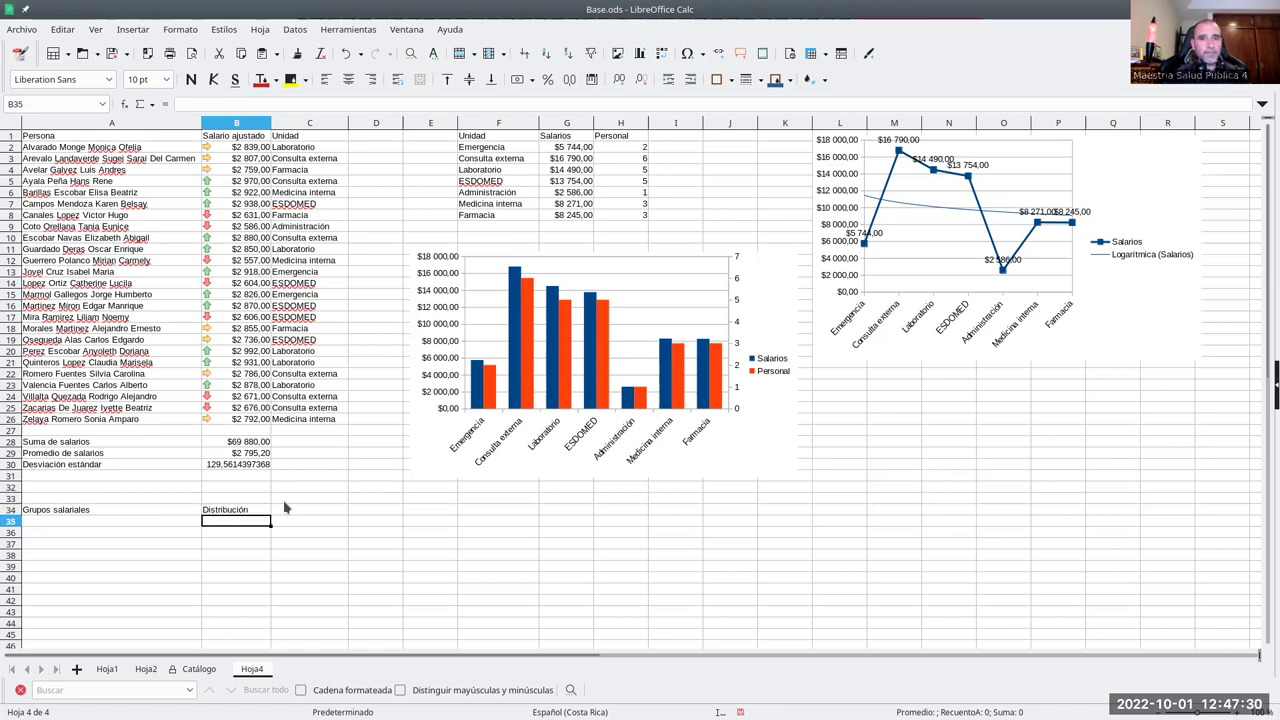
# - Fill A35:A45 with salary groups from 2500 to 3000 in steps of 50
pyautogui.press('Left')
pyautogui.write('2')
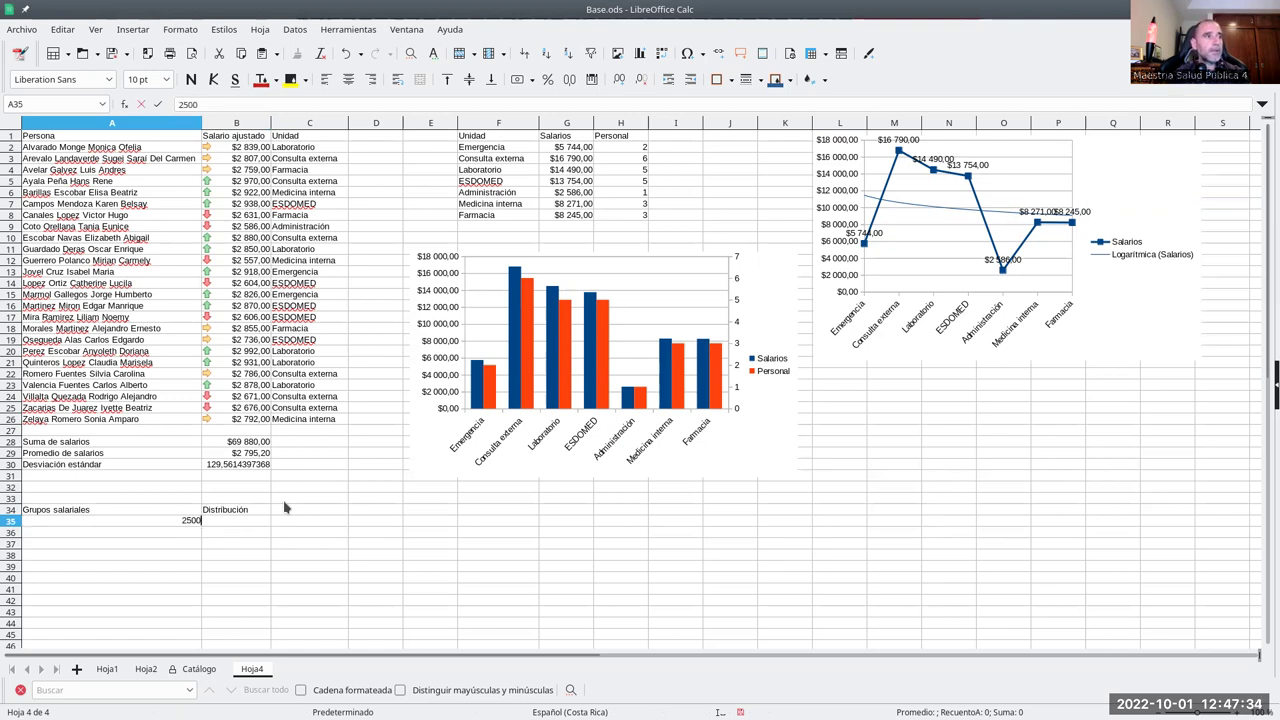
pyautogui.press('Return')
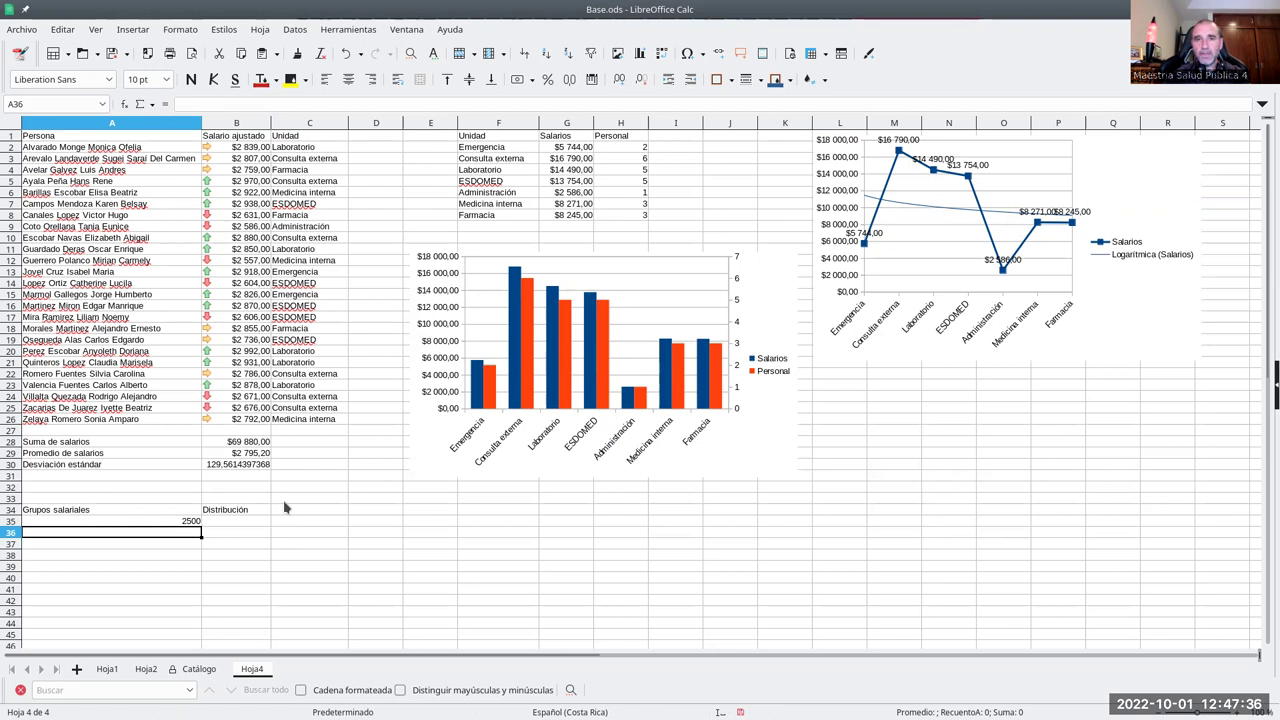
pyautogui.write('2550')
pyautogui.press('Return')
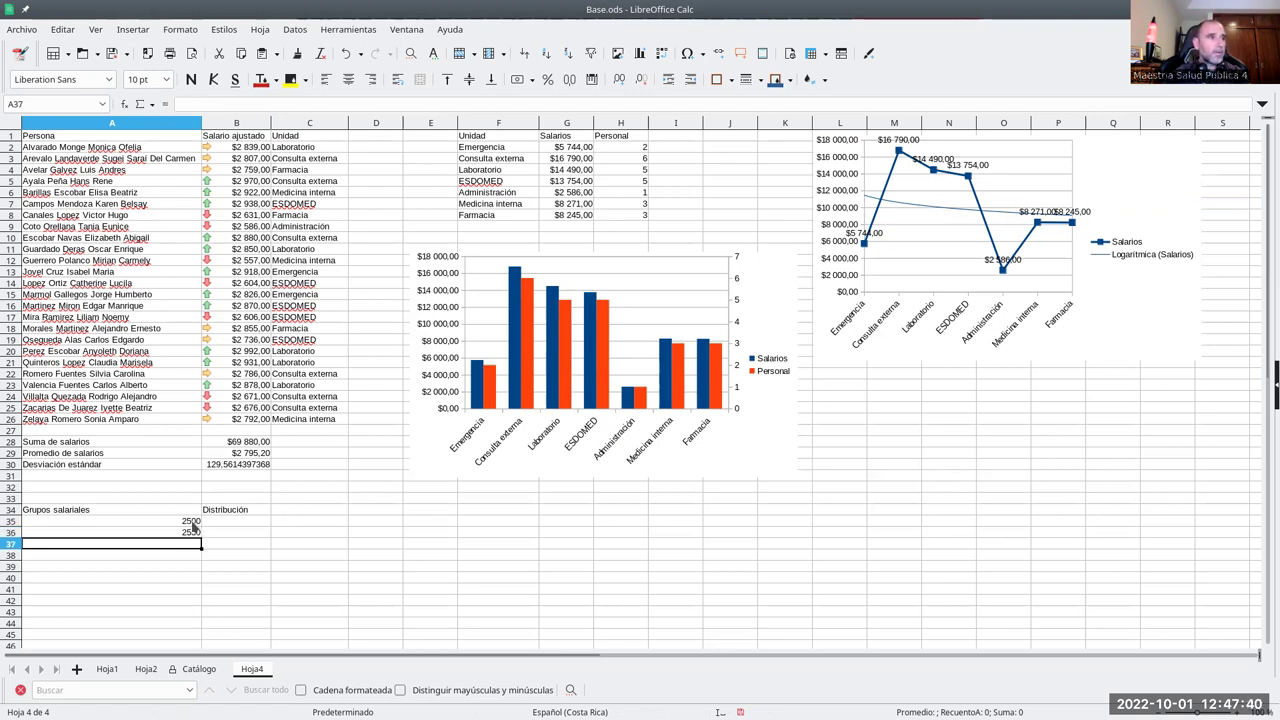
pyautogui.moveTo(195, 524); pyautogui.dragTo(198, 533)
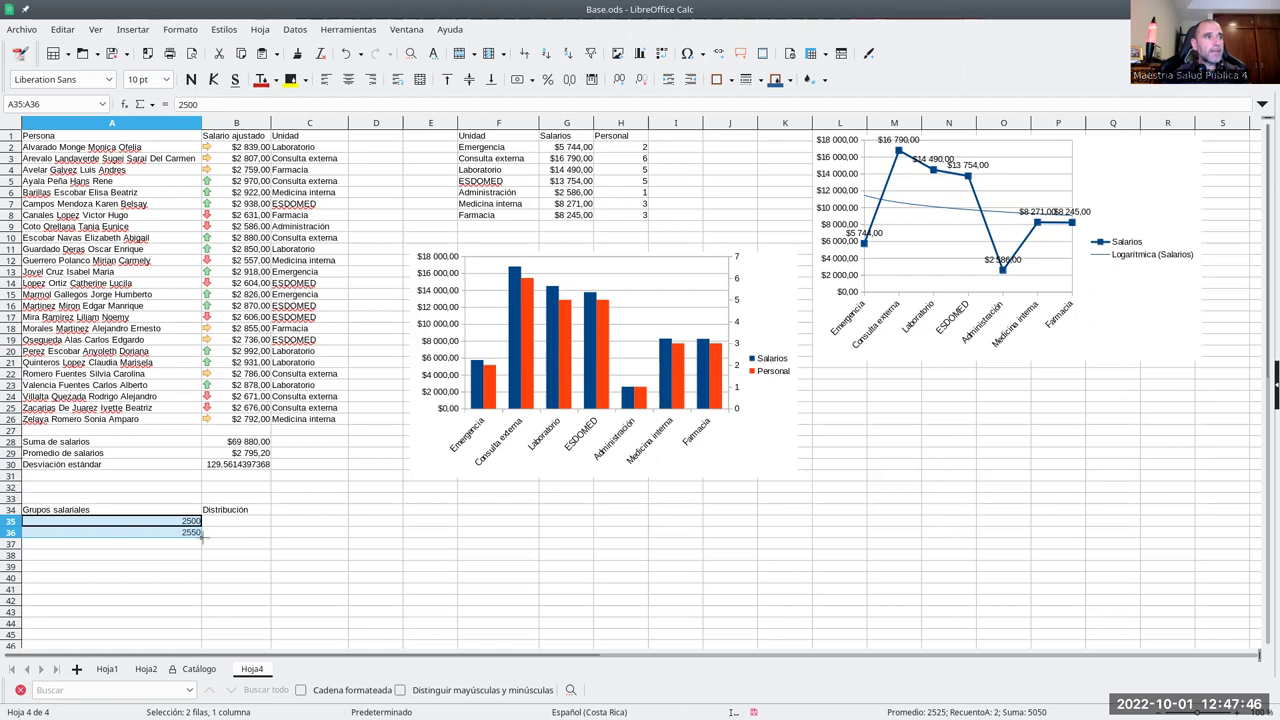
pyautogui.moveTo(201, 535); pyautogui.dragTo(205, 633)
pyautogui.click(195, 622)
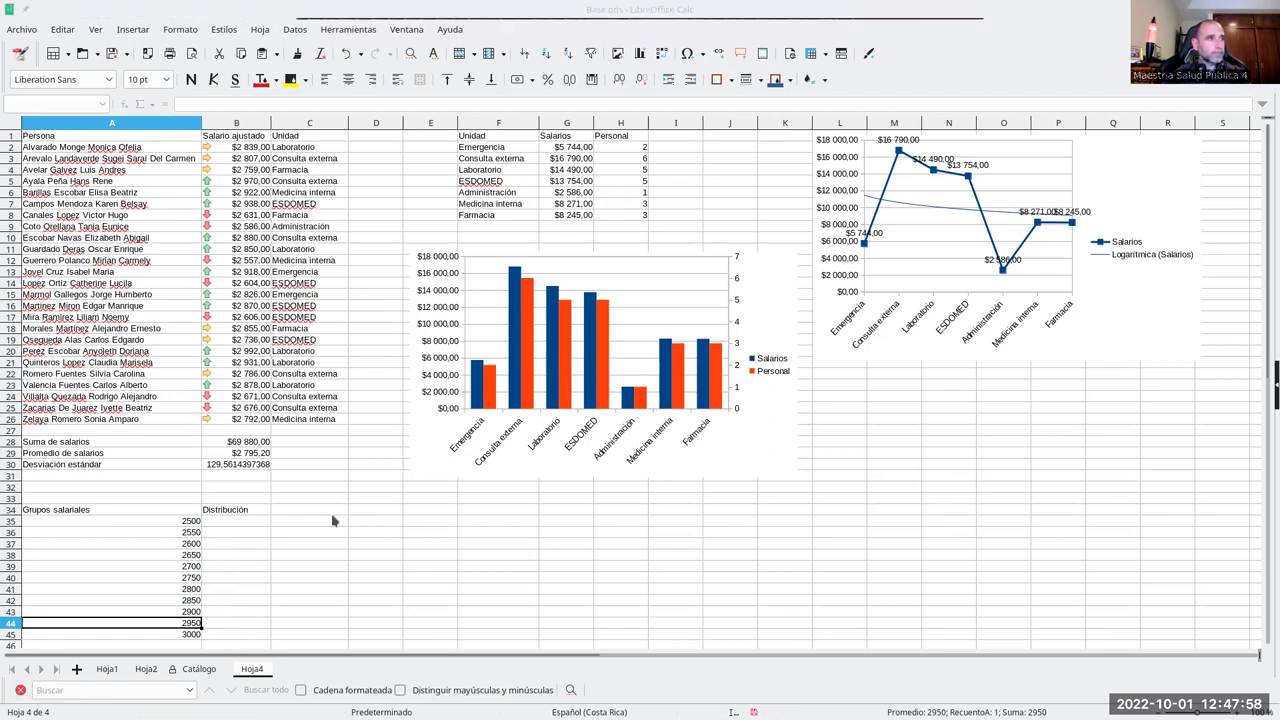
pyautogui.click(248, 527)
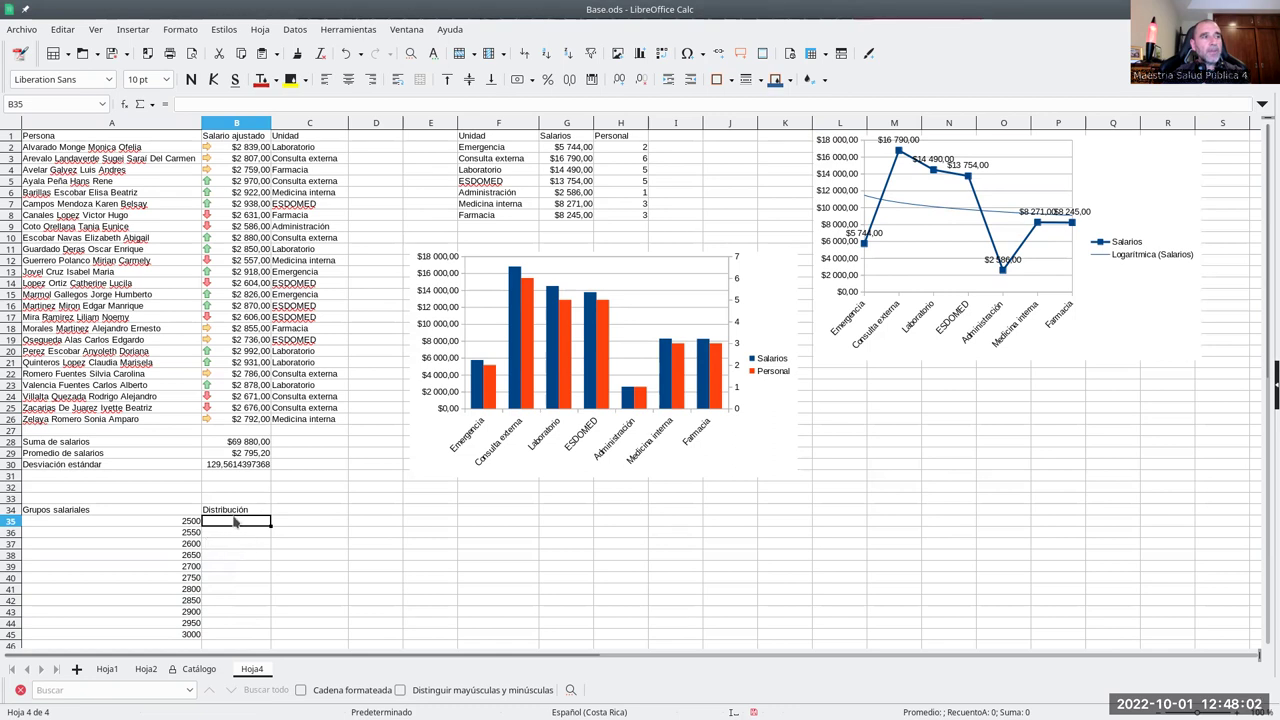
# - Discard the misspelled half-typed formula in B35 and start =DISTR.NORM( again
pyautogui.scroll(-2, 240, 535)
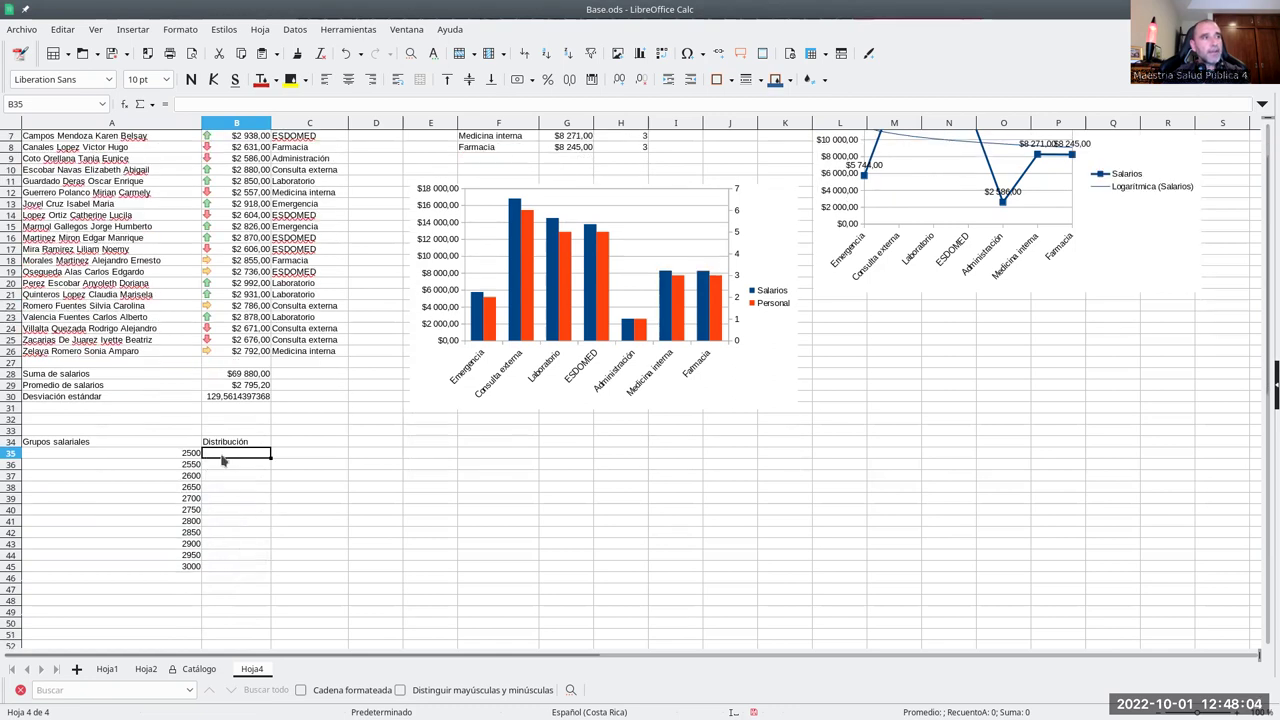
pyautogui.click(192, 456)
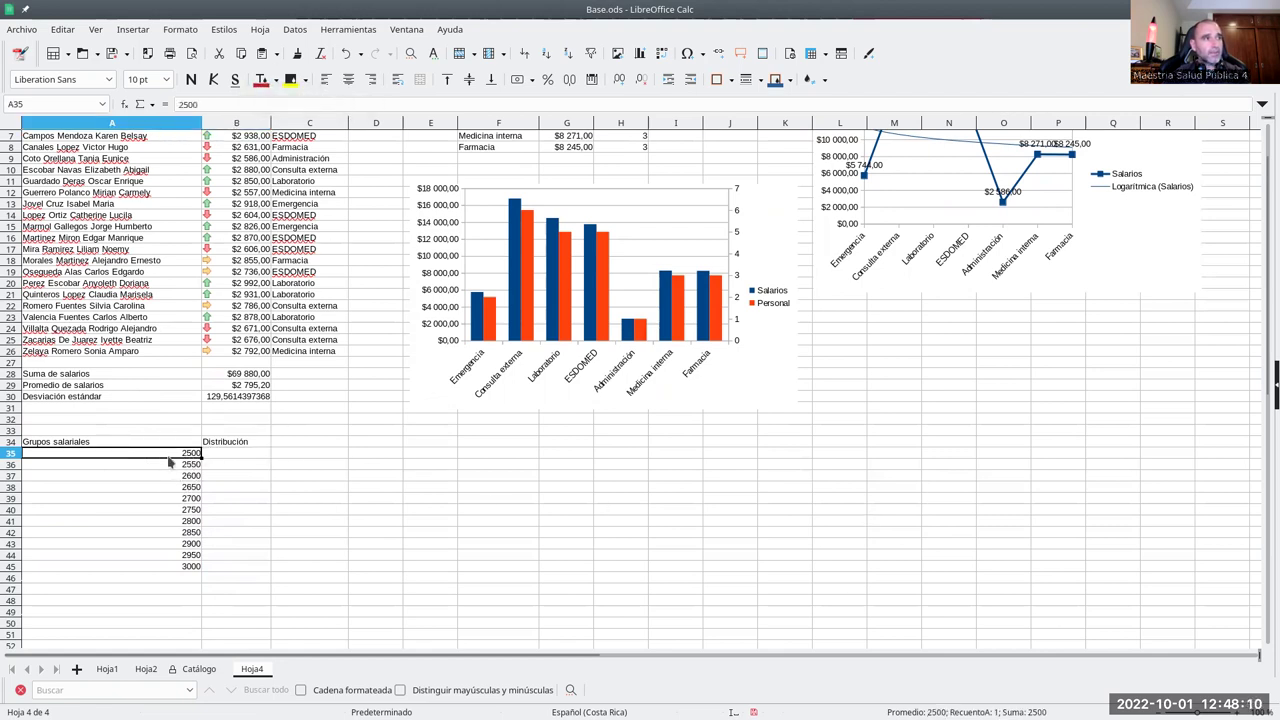
pyautogui.click(229, 455)
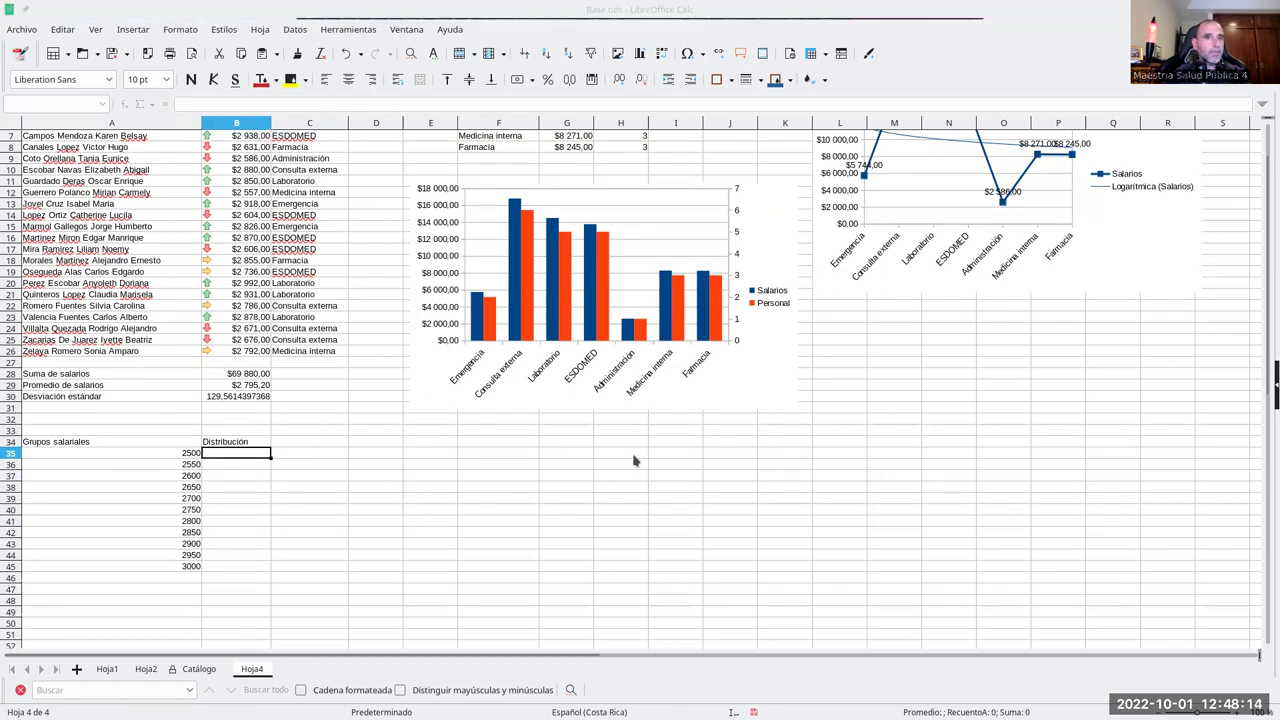
pyautogui.click(265, 457)
pyautogui.write('=D')
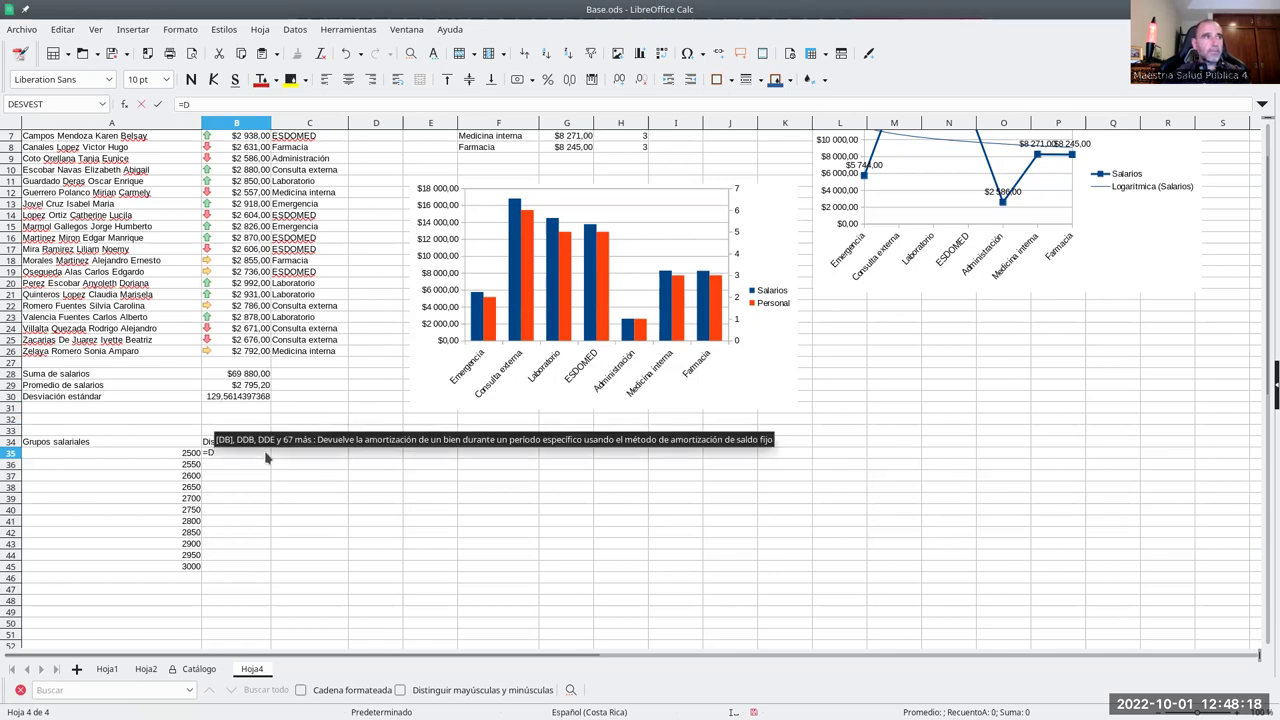
pyautogui.write('IST.')
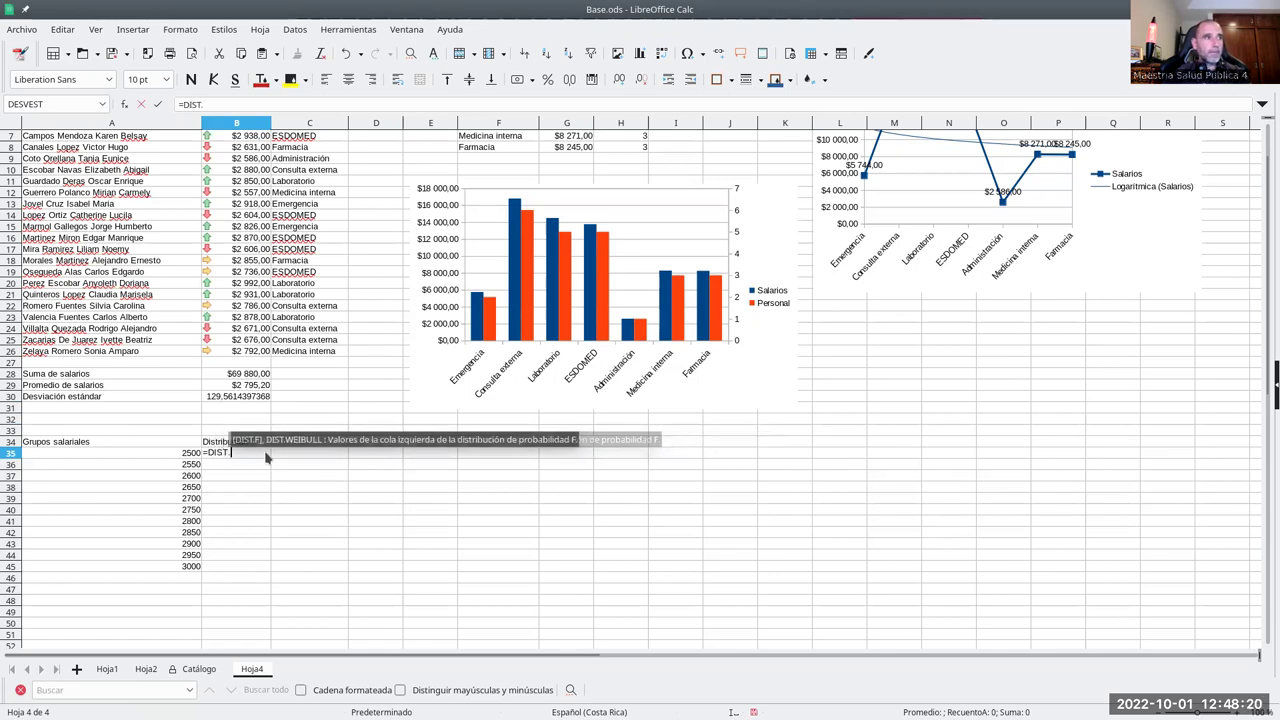
pyautogui.write('N')
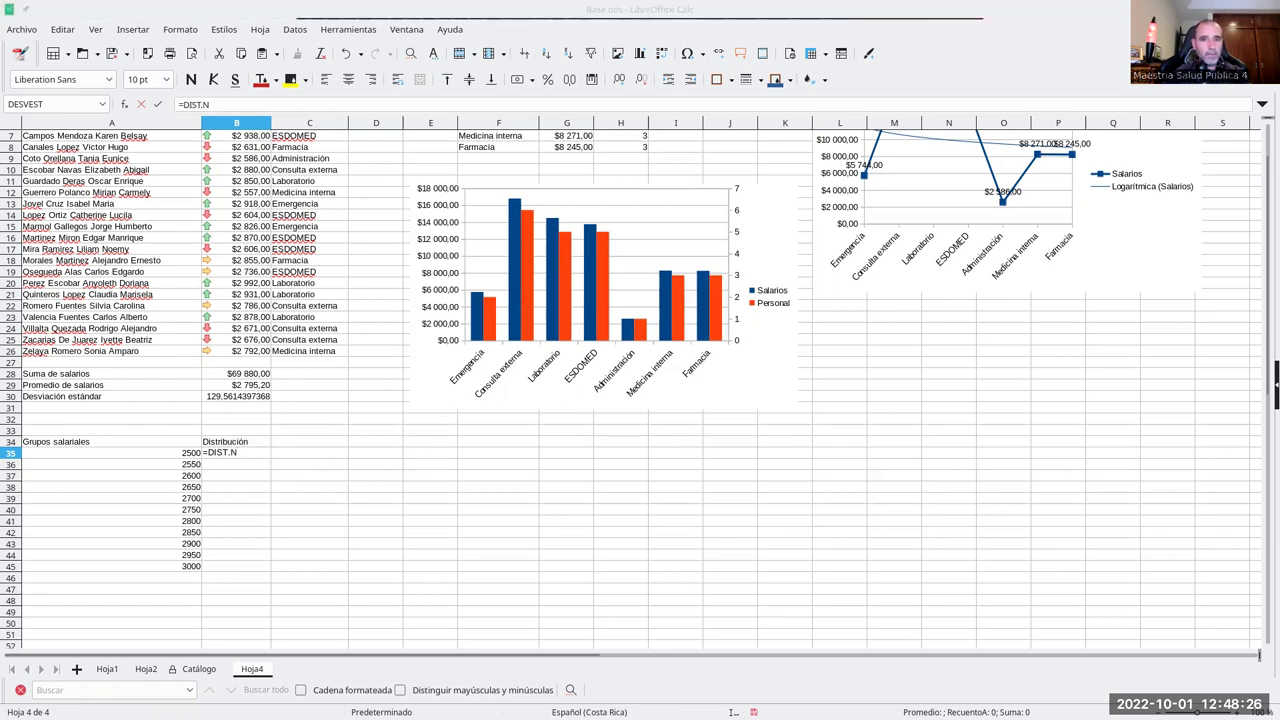
pyautogui.click(224, 453)
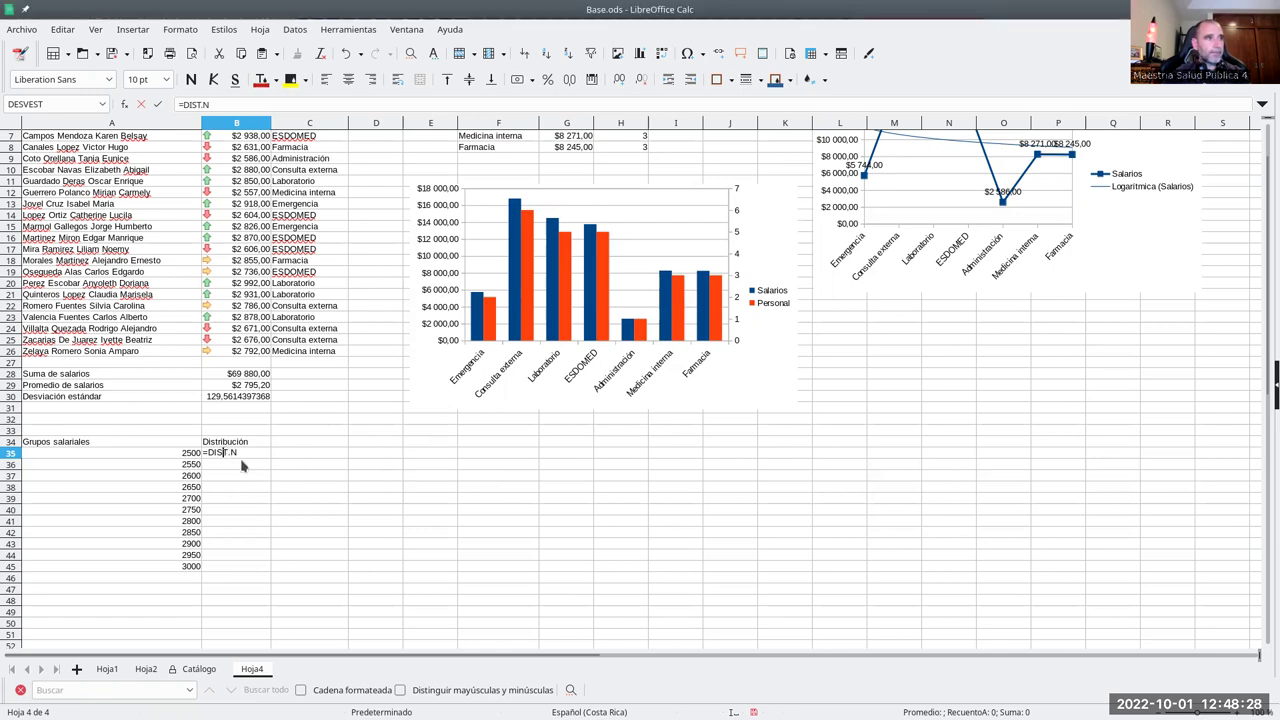
pyautogui.write('R.N')
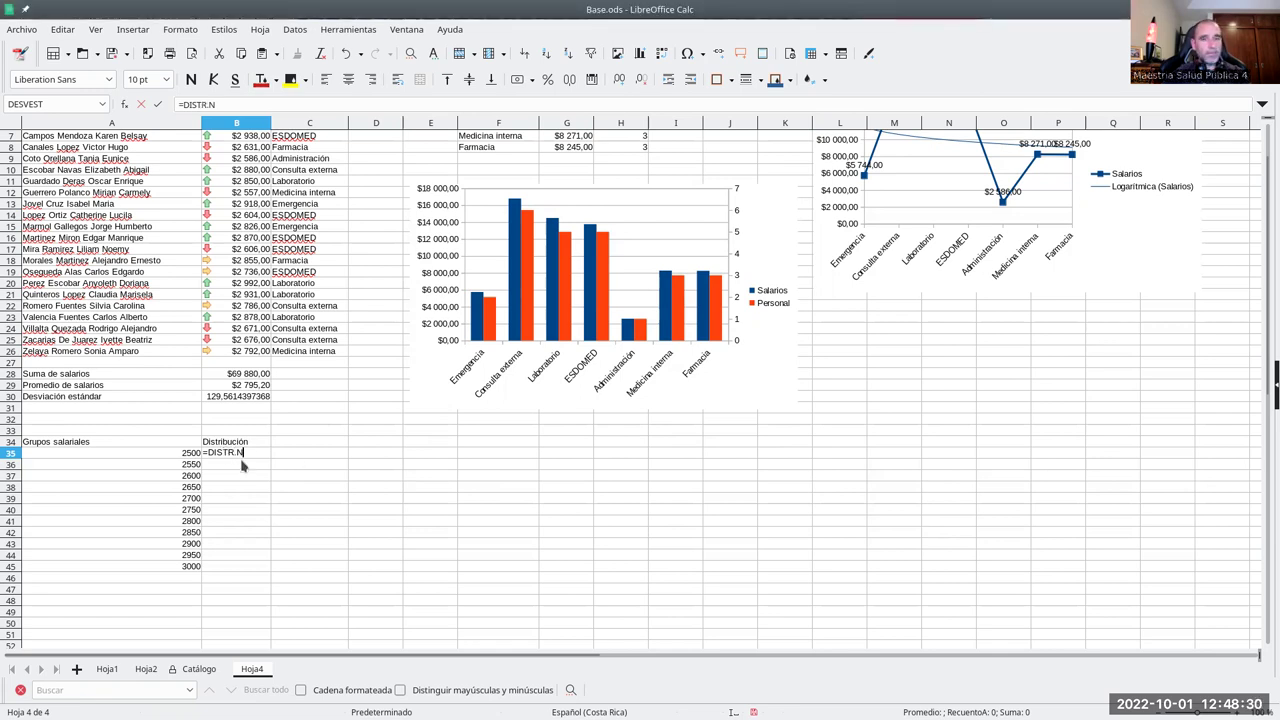
pyautogui.write('ORM')
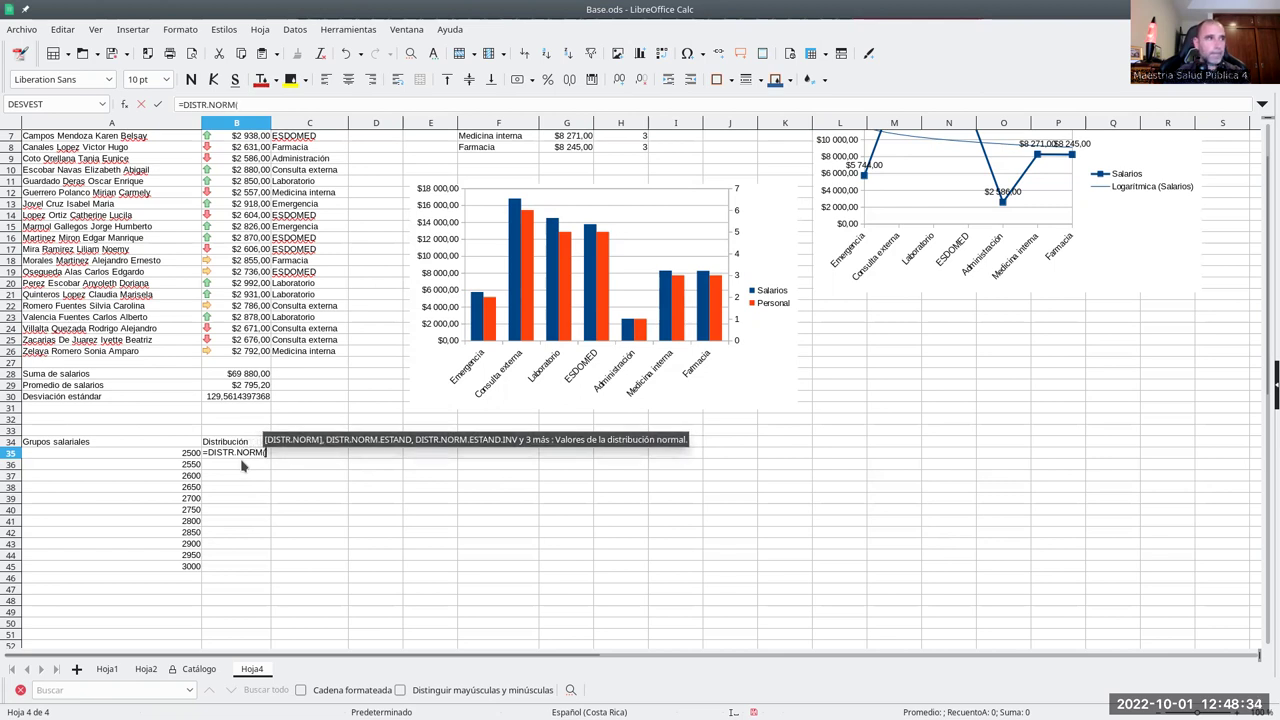
pyautogui.write('(')
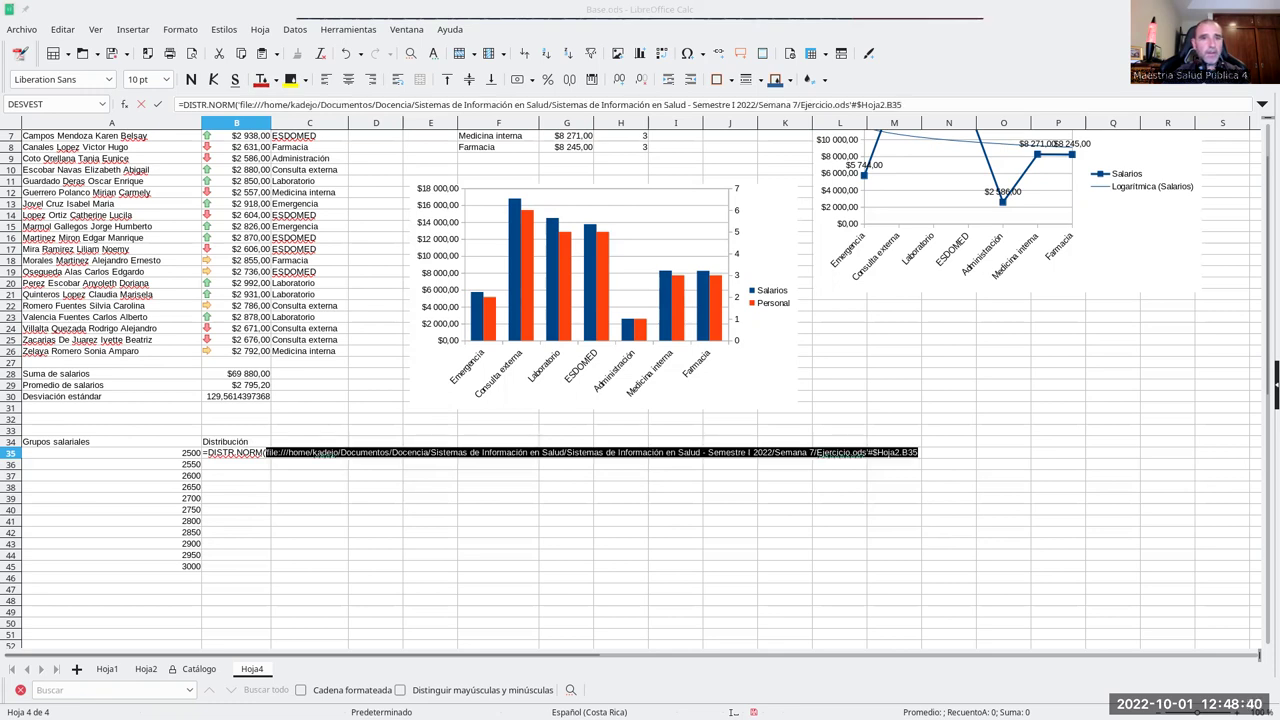
pyautogui.press('Down')
pyautogui.press('Left')
pyautogui.press('Escape')
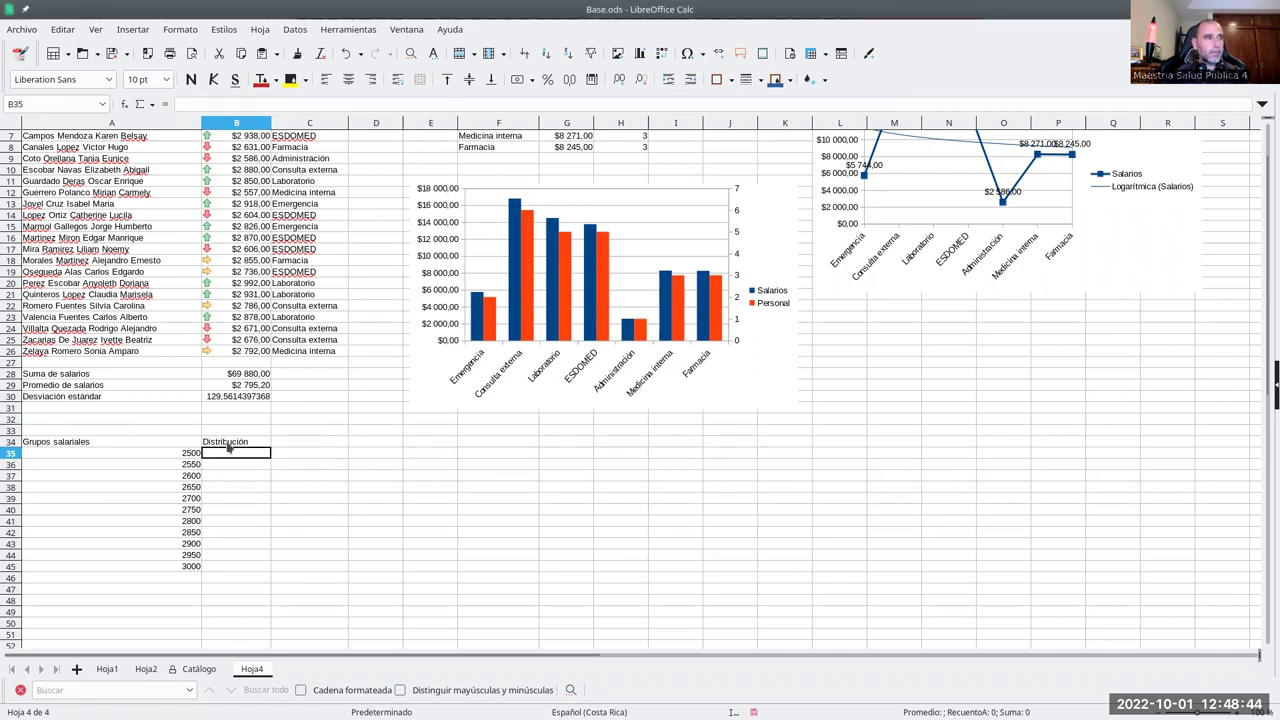
pyautogui.write('=DISTR')
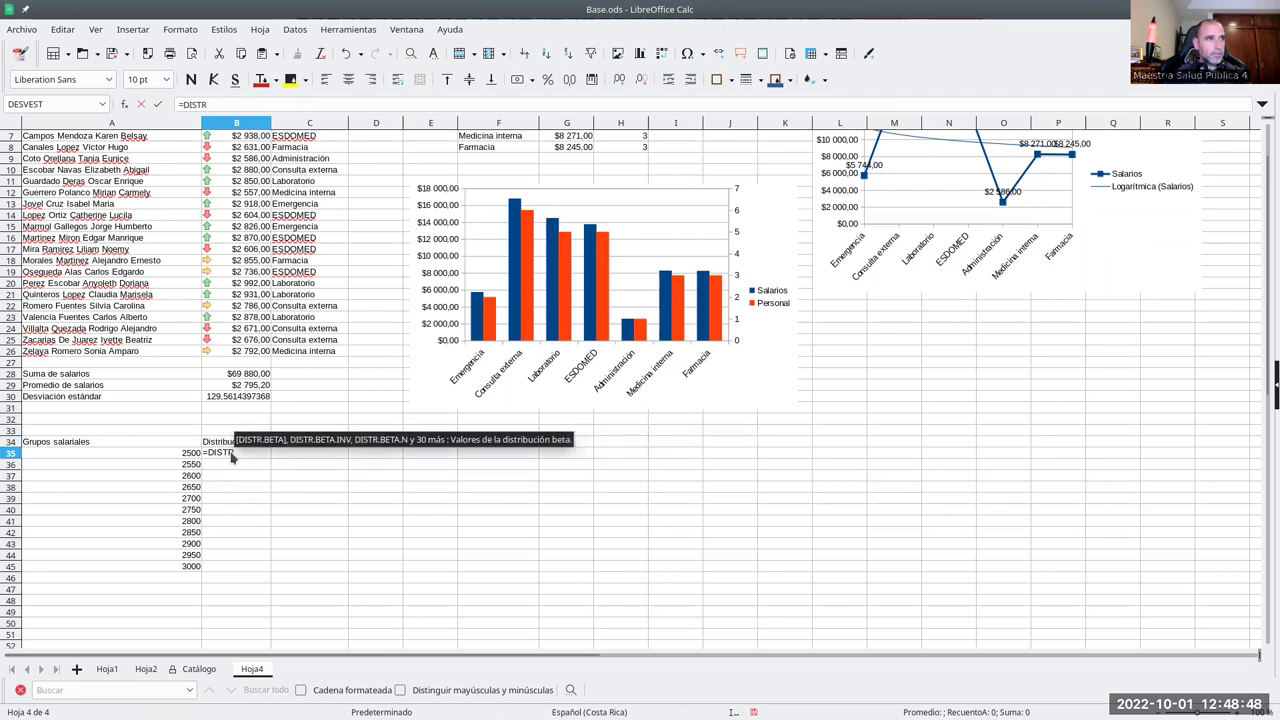
pyautogui.write('.NORM')
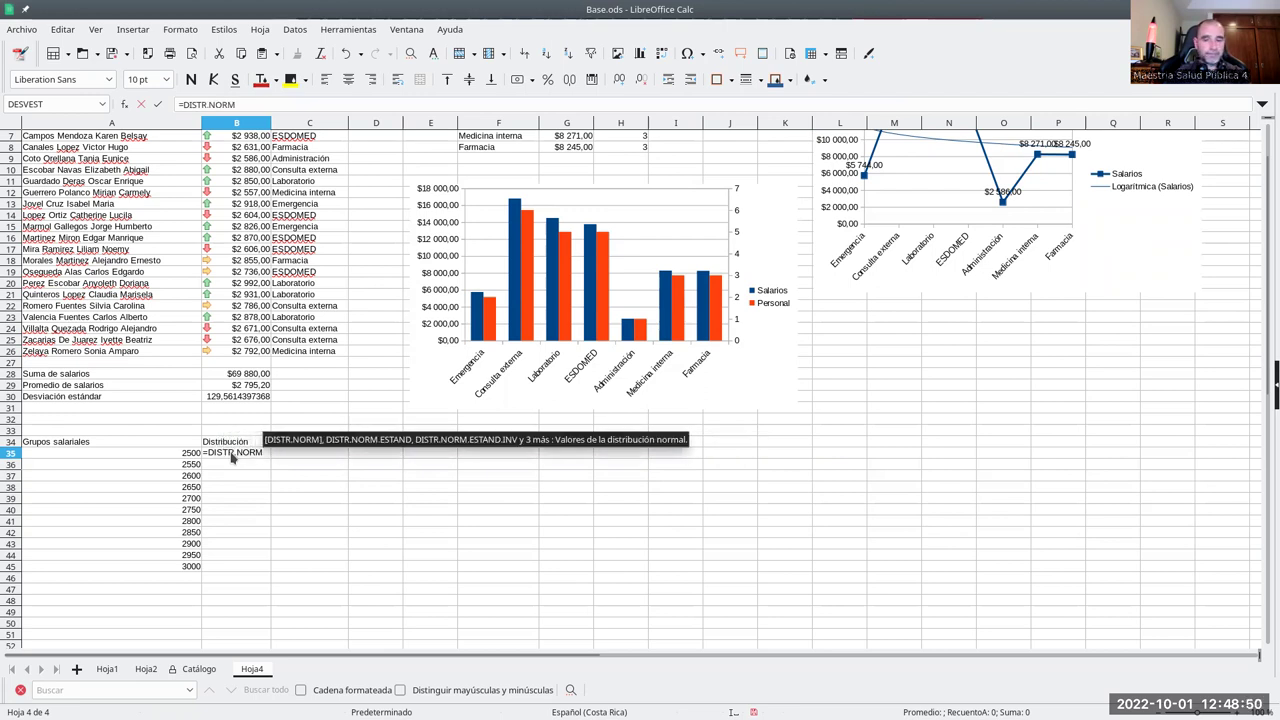
pyautogui.write('(')
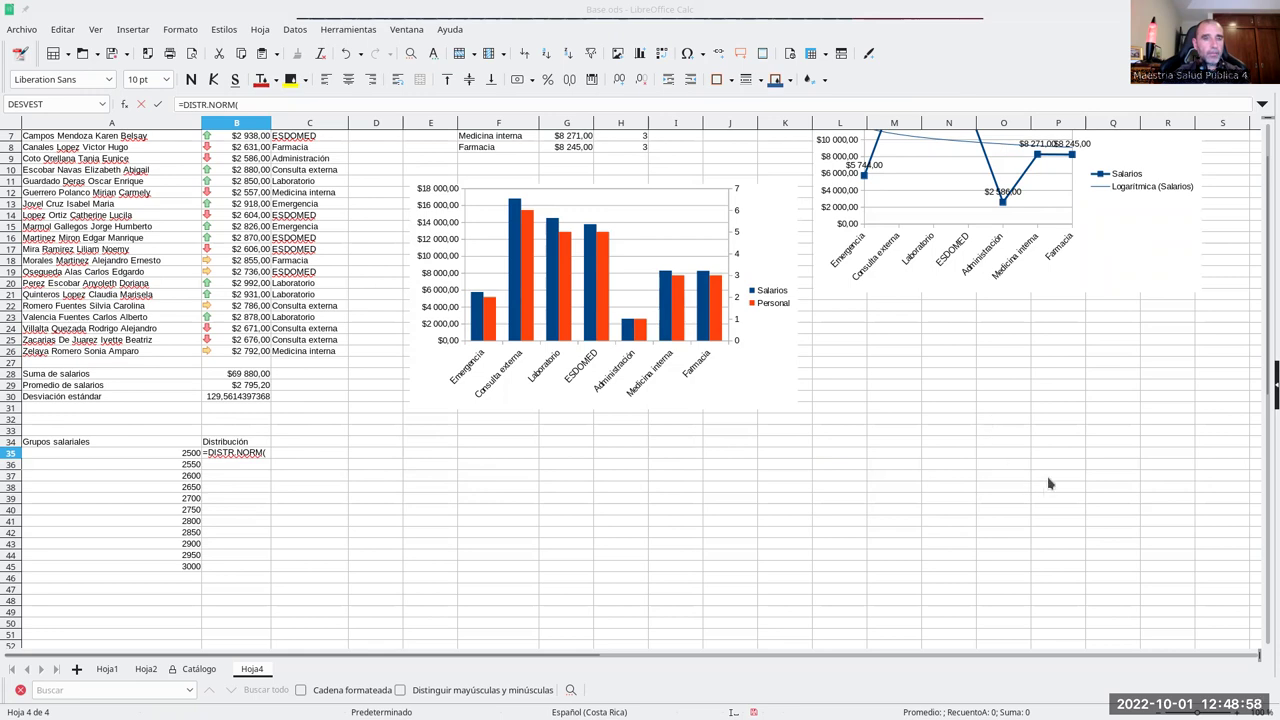
# - Give B35's DISTR.NORM formula the absolute salary range $B$2:$B$26 and commit it, yielding Err:511
pyautogui.scroll(2, 243, 248)
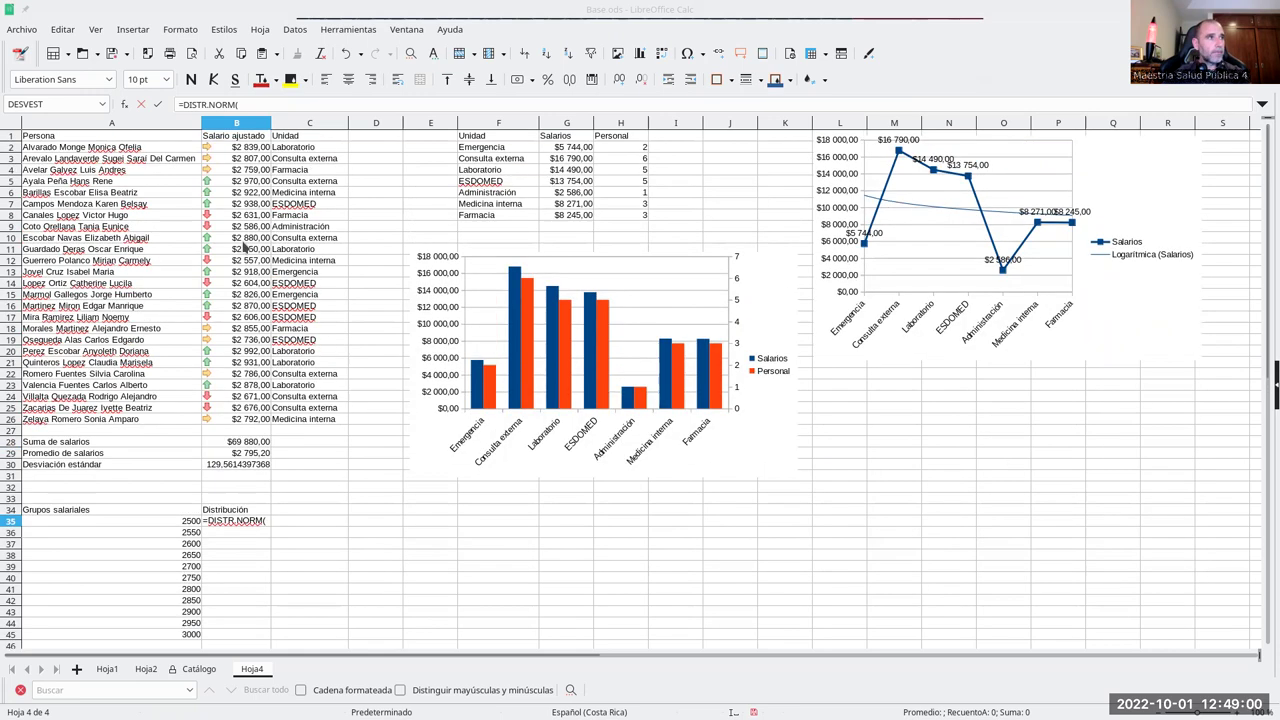
pyautogui.moveTo(256, 150); pyautogui.dragTo(258, 419)
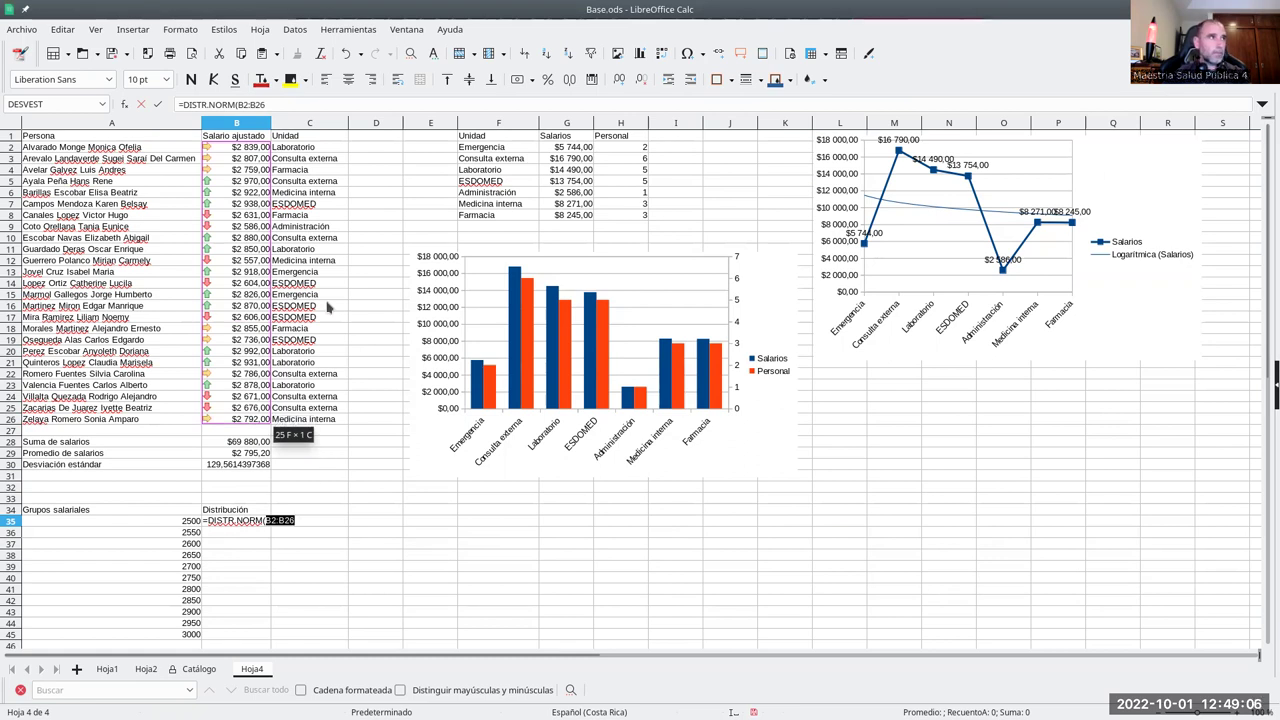
pyautogui.click(237, 104)
pyautogui.write('$')
pyautogui.press('Right')
pyautogui.write('$')
pyautogui.press('Right')
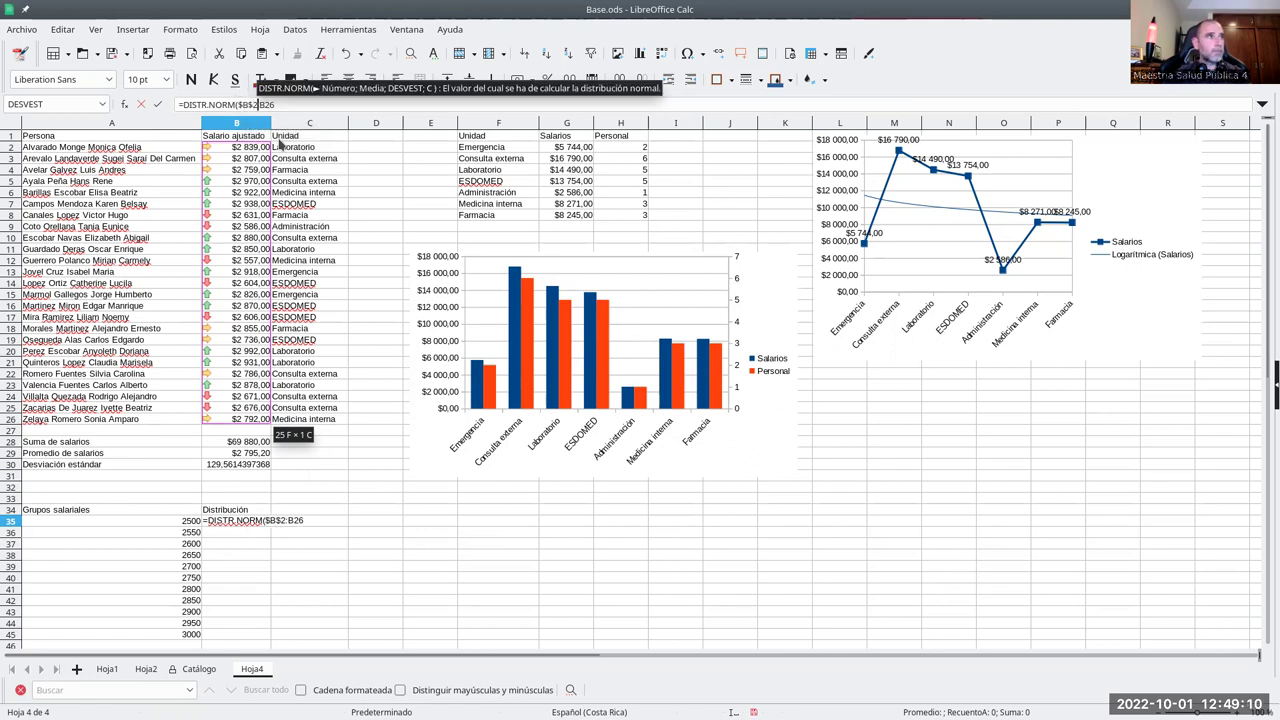
pyautogui.press('Right')
pyautogui.write('$')
pyautogui.press('Right')
pyautogui.write('$26')
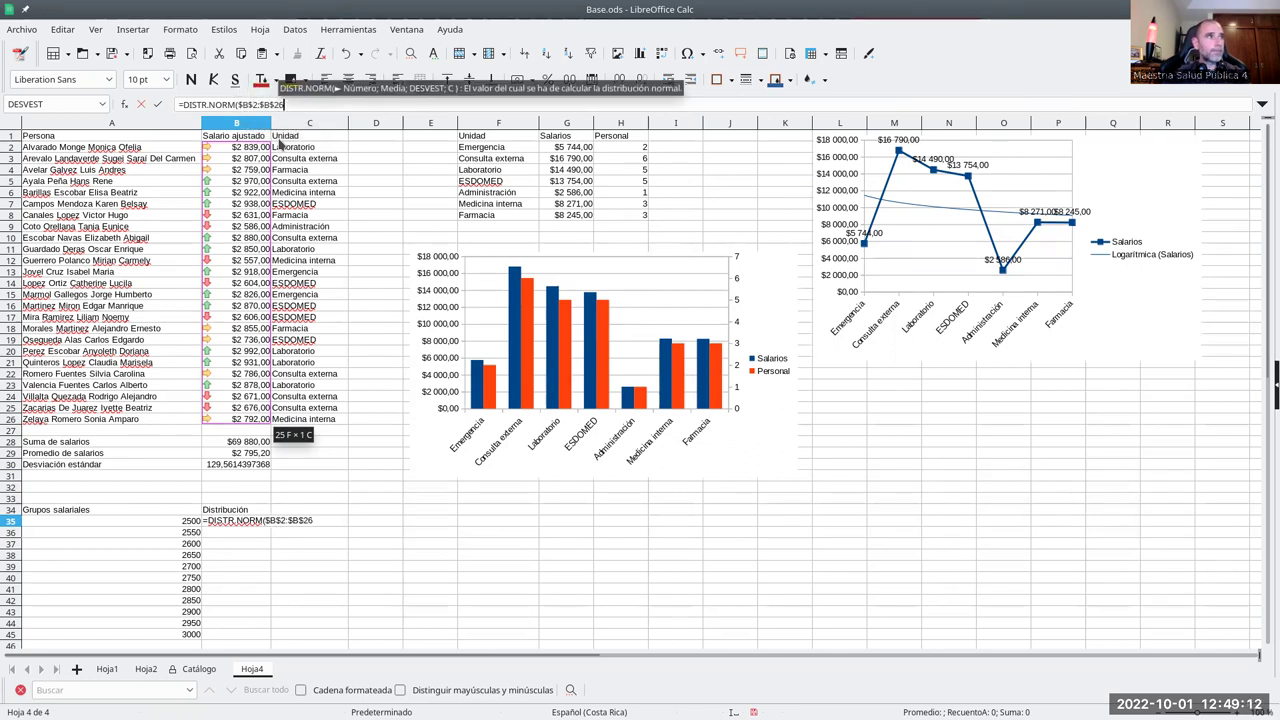
pyautogui.write(';')
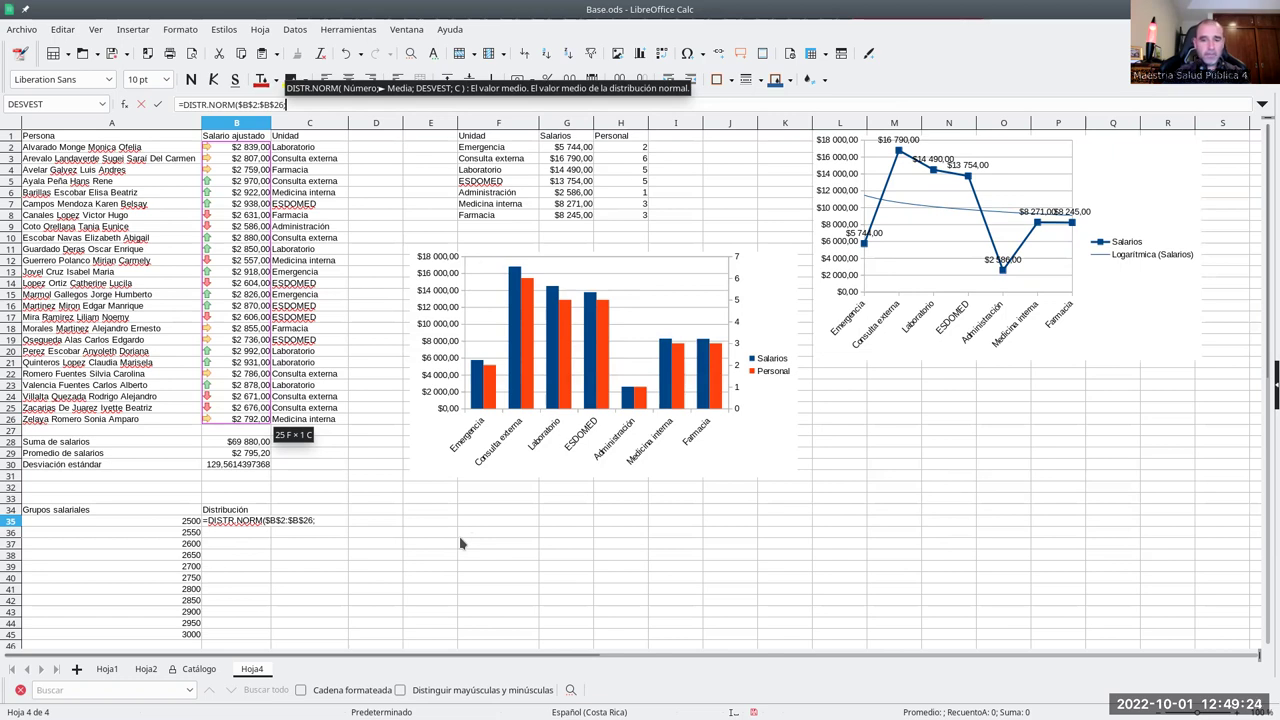
pyautogui.press('Return')
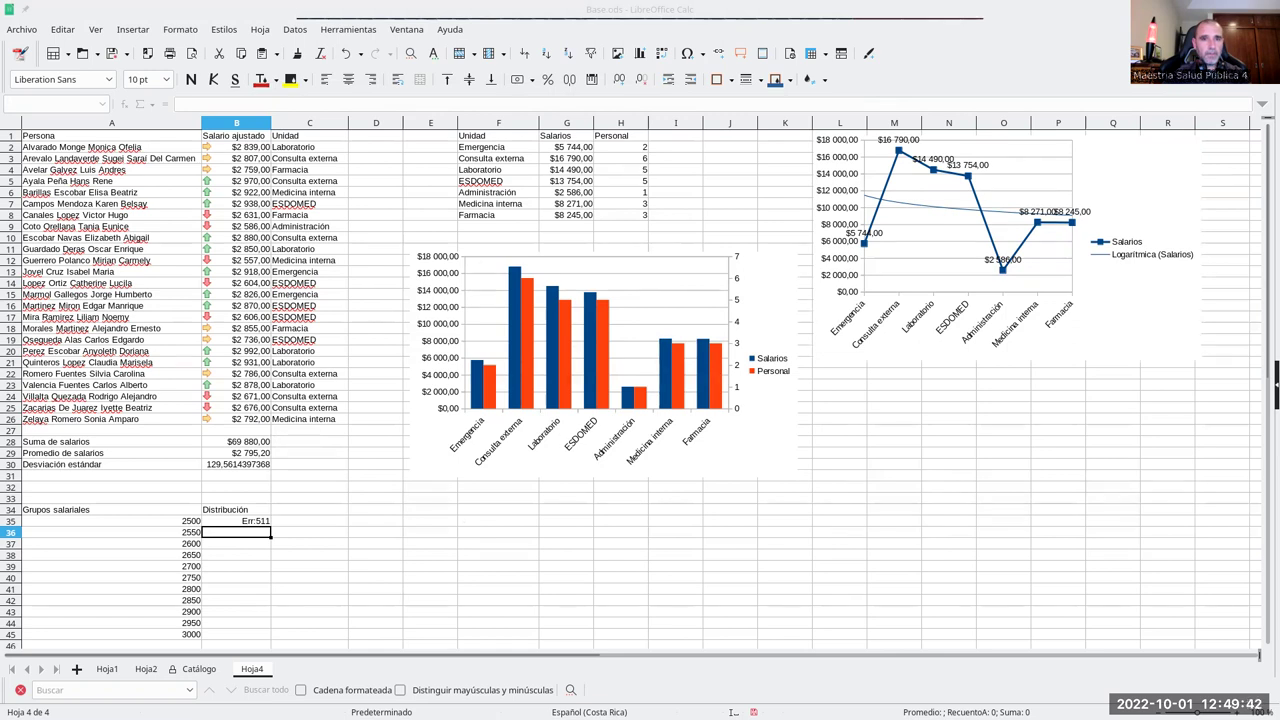
# - Replace the salary range argument in B35's formula with the absolute reference $A$35
pyautogui.click(250, 522)
pyautogui.moveTo(237, 105); pyautogui.dragTo(308, 105)
pyautogui.press('BackSpace')
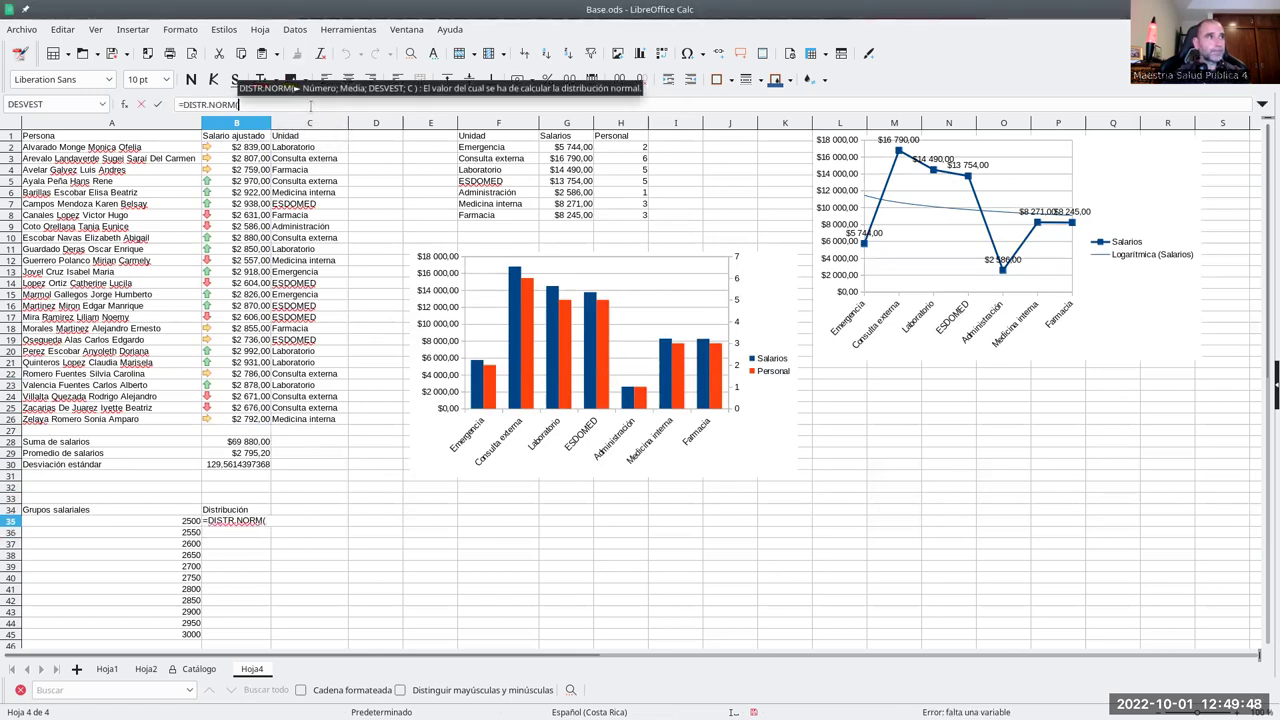
pyautogui.click(192, 524)
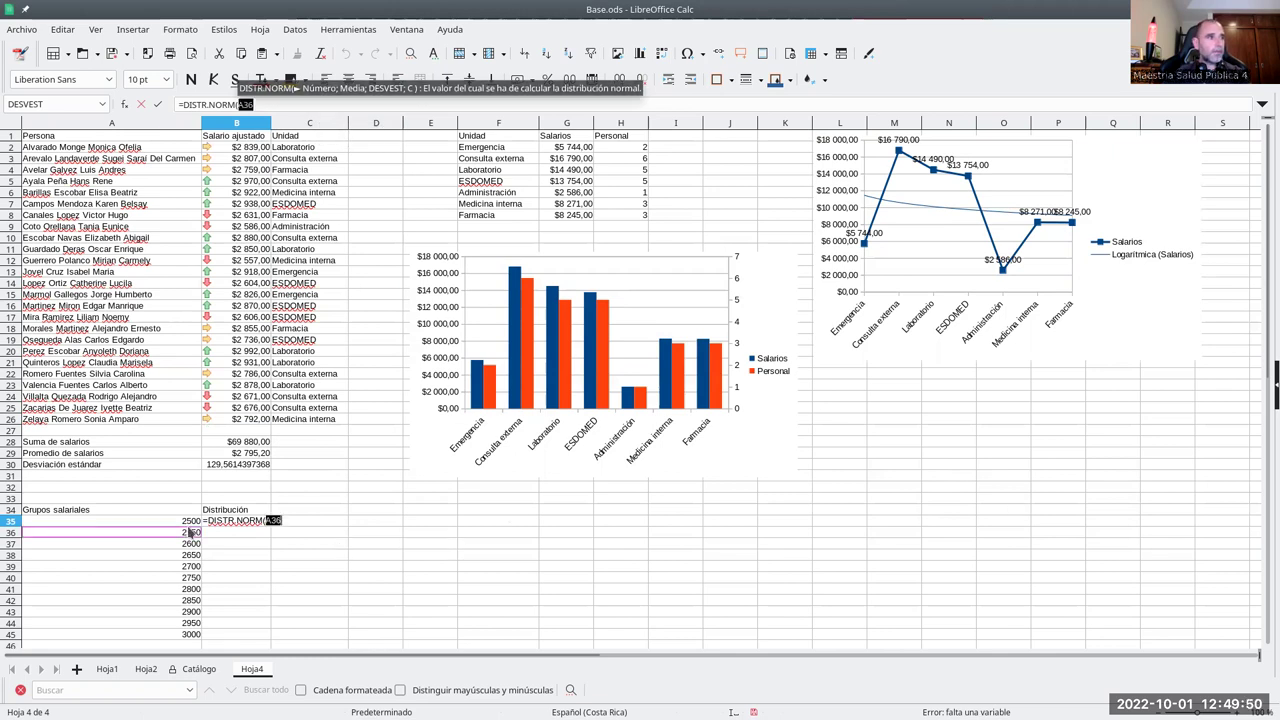
pyautogui.click(243, 105)
pyautogui.hotkey('shift', 'F4')
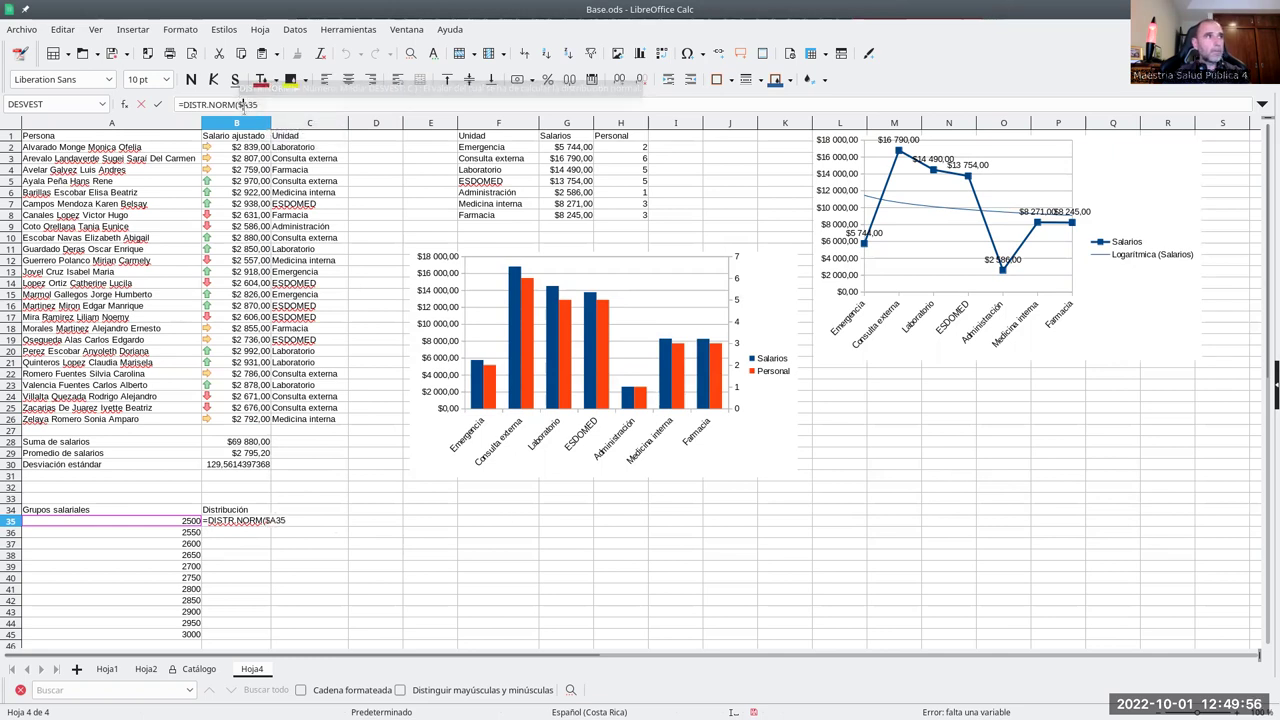
pyautogui.write(';')
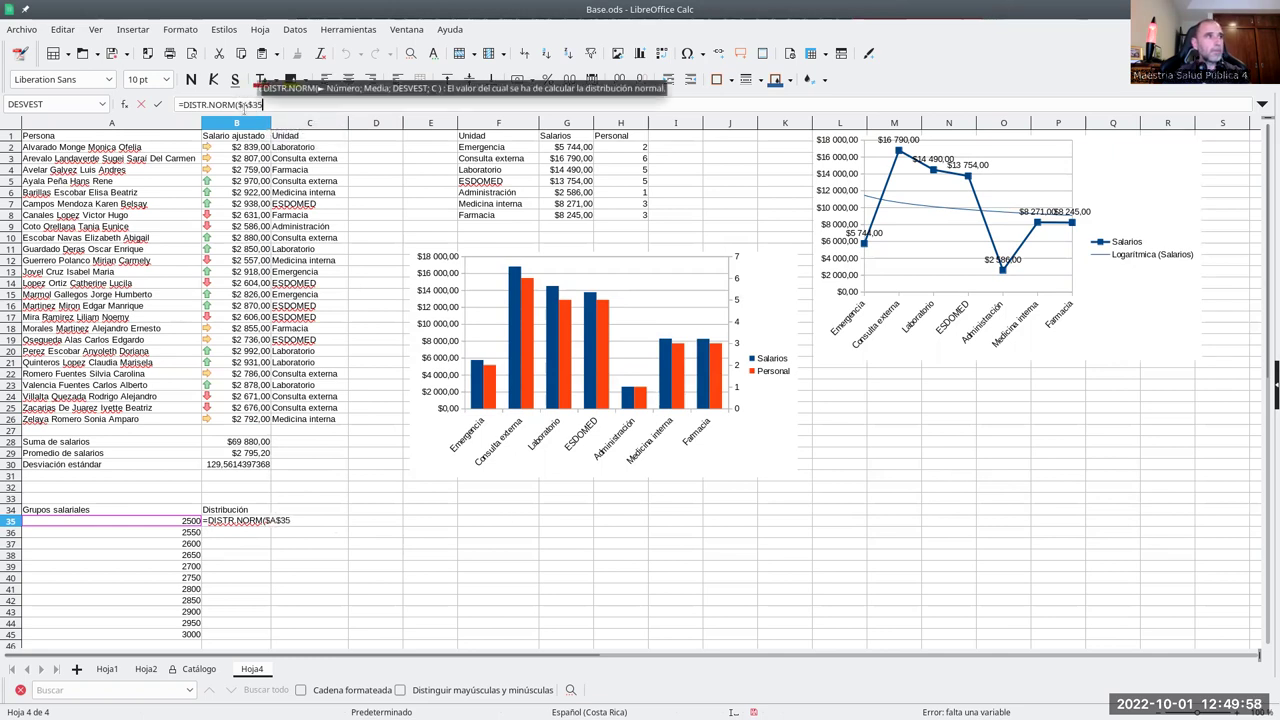
pyautogui.click(242, 466)
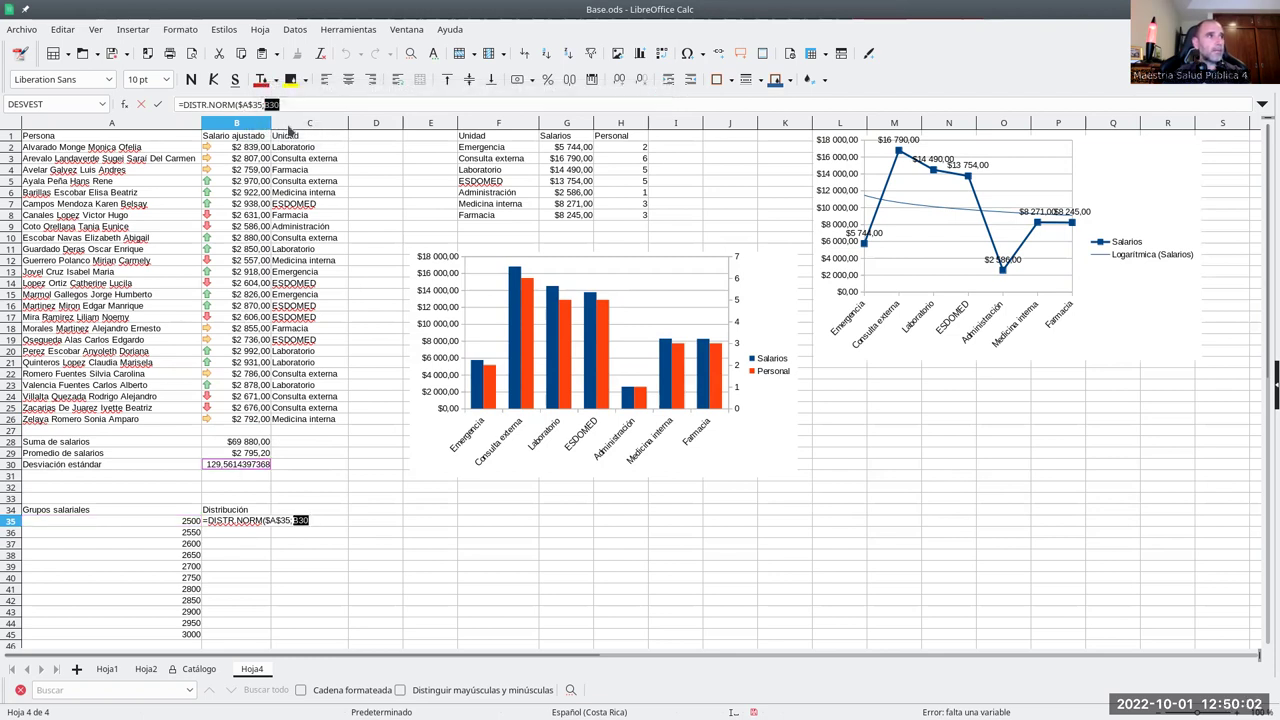
pyautogui.press('F4')
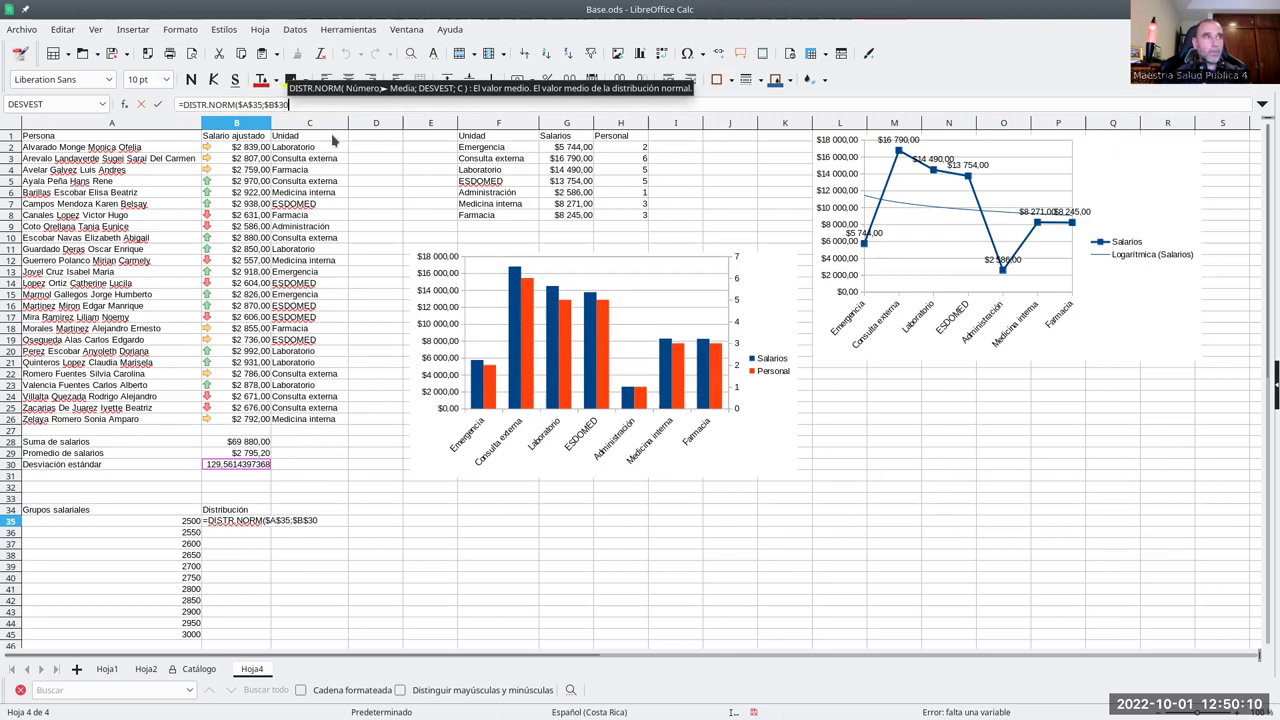
pyautogui.write(';')
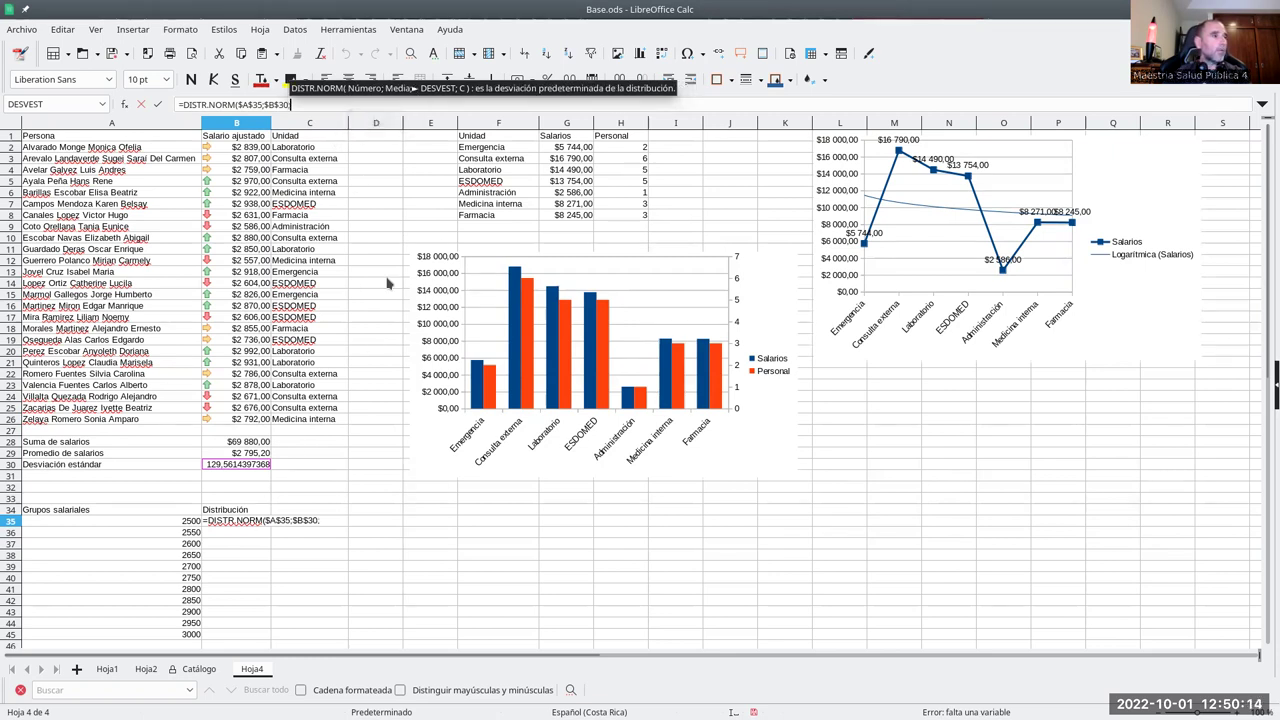
pyautogui.click(258, 454)
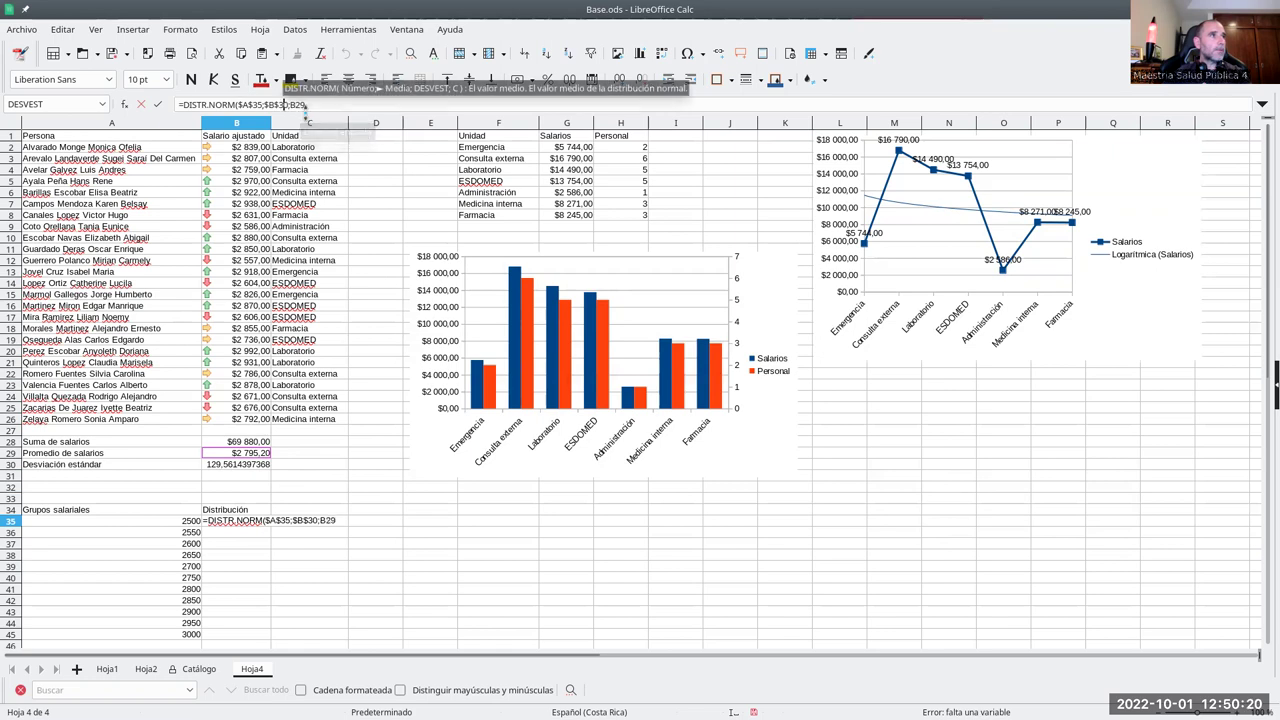
pyautogui.press('Left')
pyautogui.press('Left')
pyautogui.press('Left')
pyautogui.press('BackSpace')
pyautogui.press('BackSpace')
pyautogui.press('BackSpace')
pyautogui.write('29;')
pyautogui.press('Delete')
pyautogui.press('Delete')
pyautogui.press('Delete')
pyautogui.write('B30')
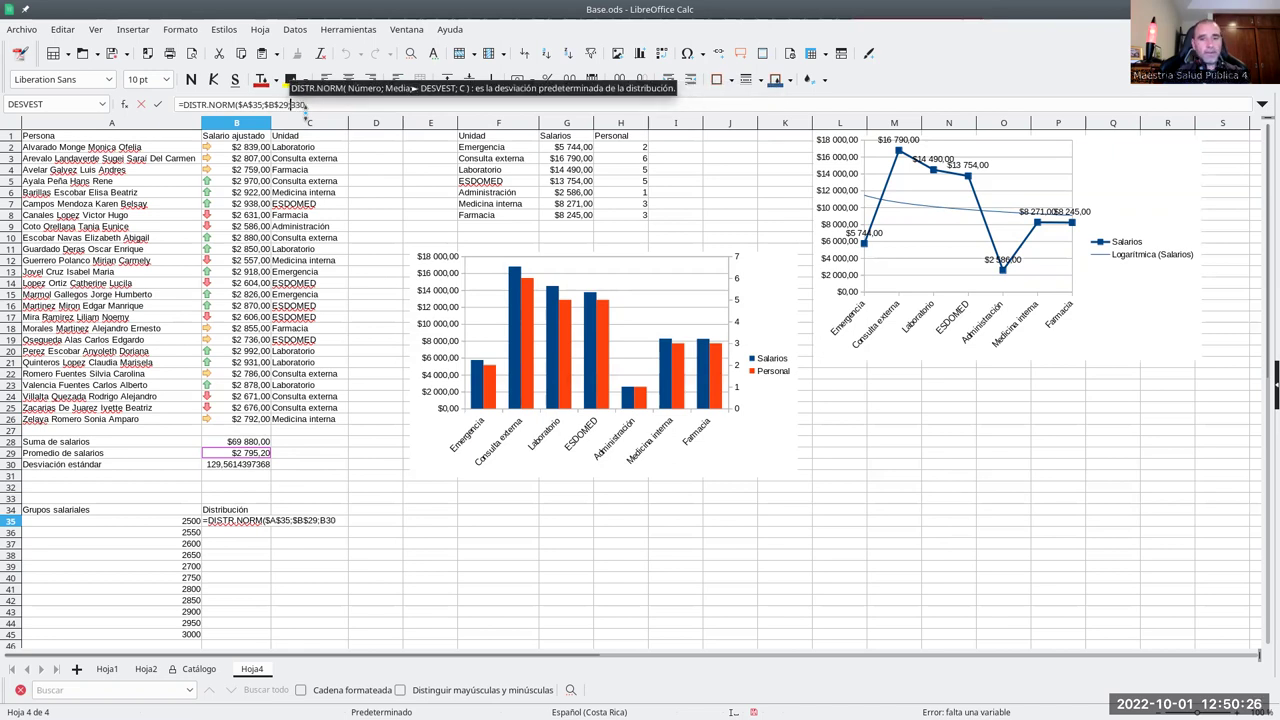
pyautogui.hotkey('shift', 'F4')
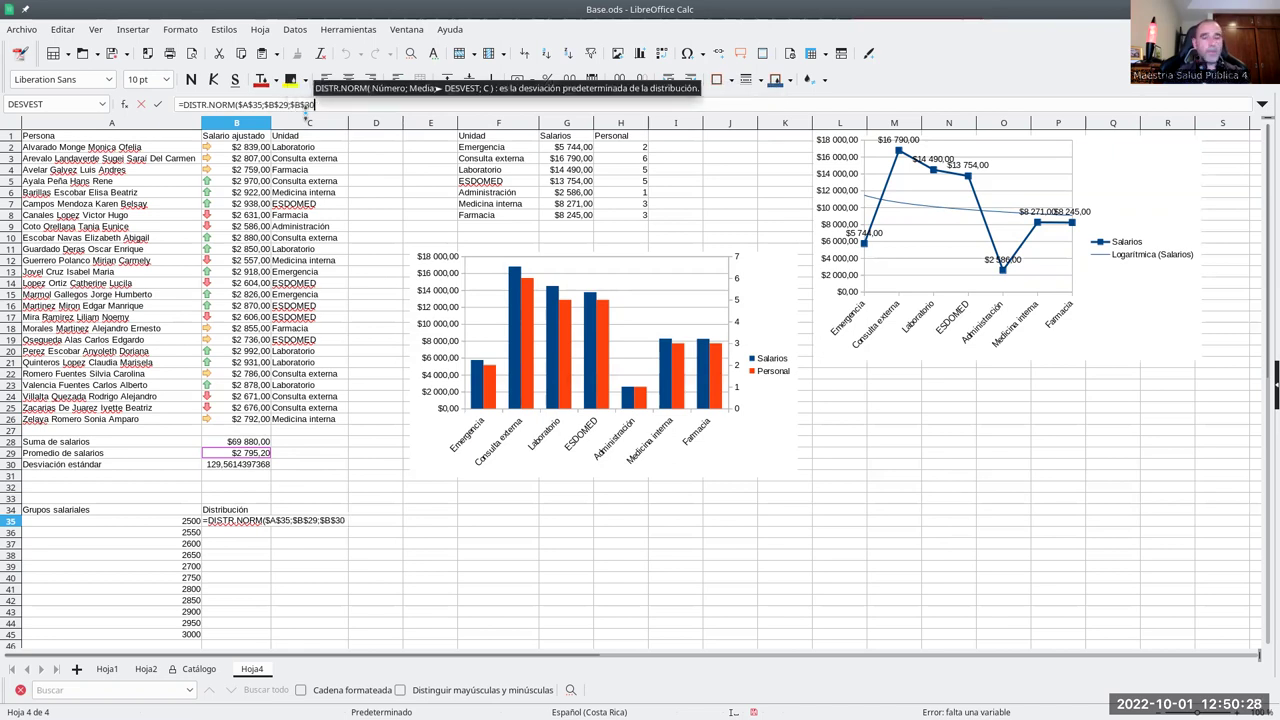
pyautogui.write(';')
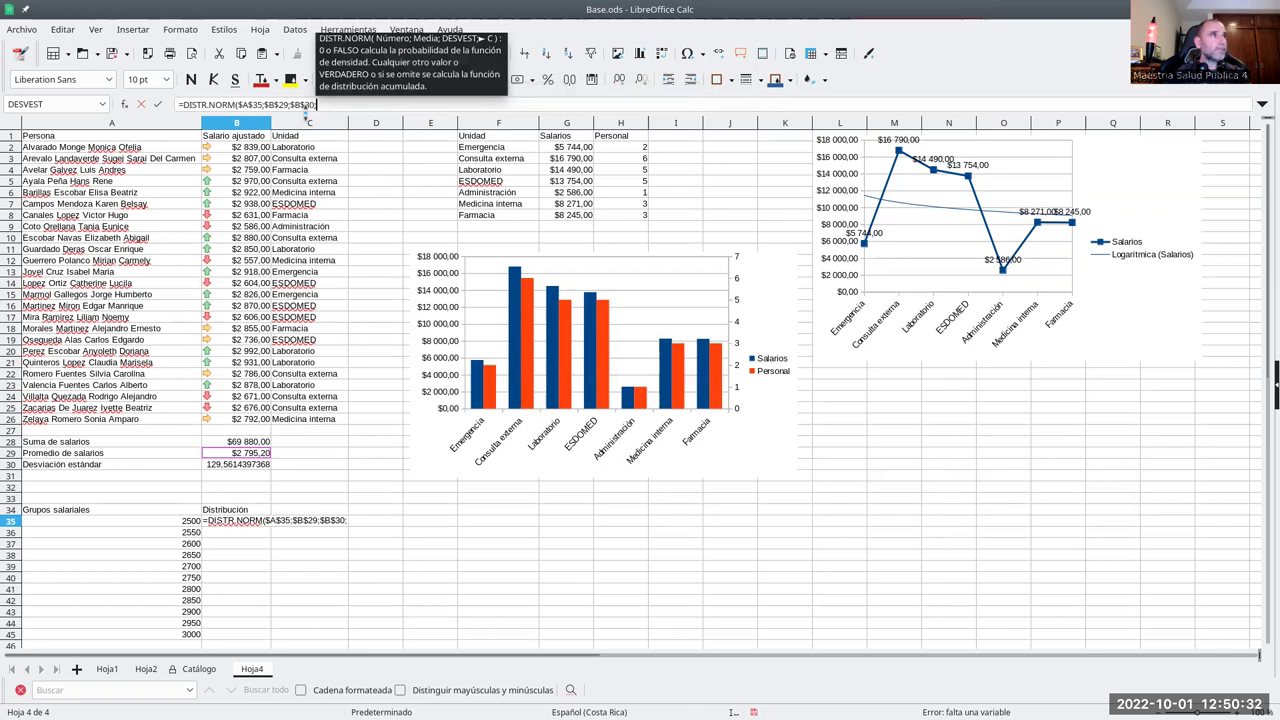
pyautogui.write('0')
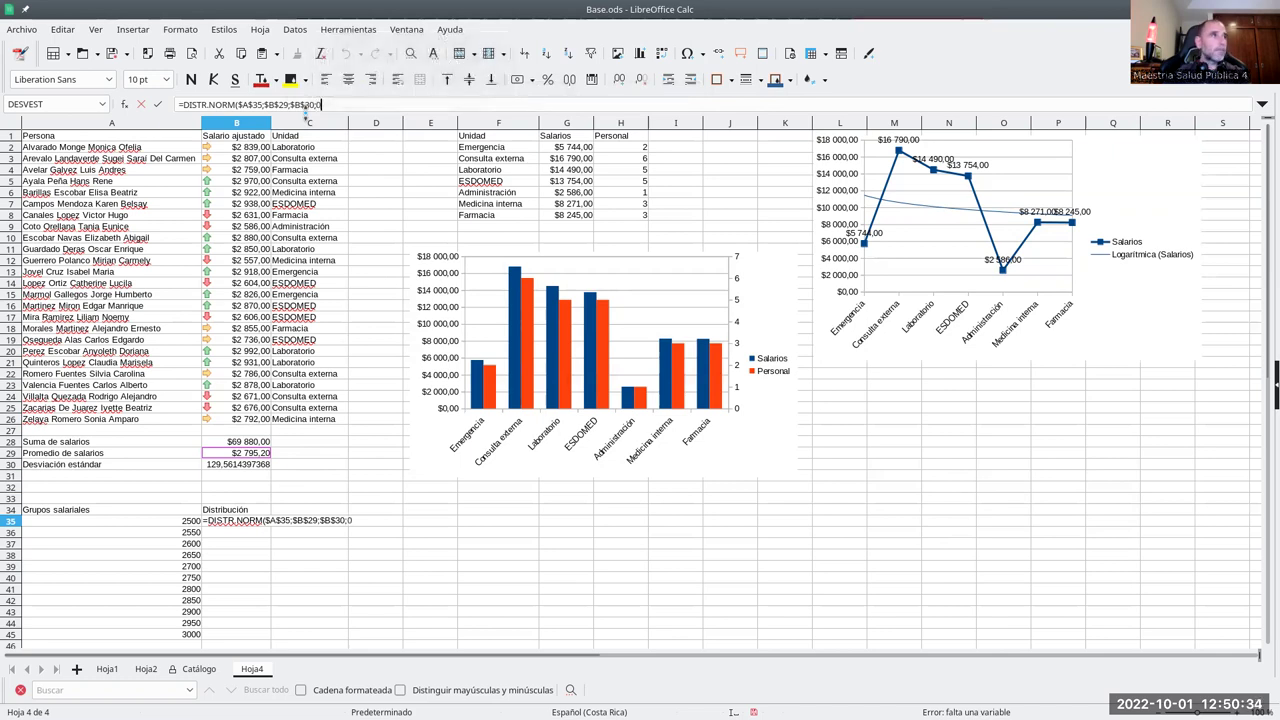
pyautogui.write(')')
pyautogui.press('Return')
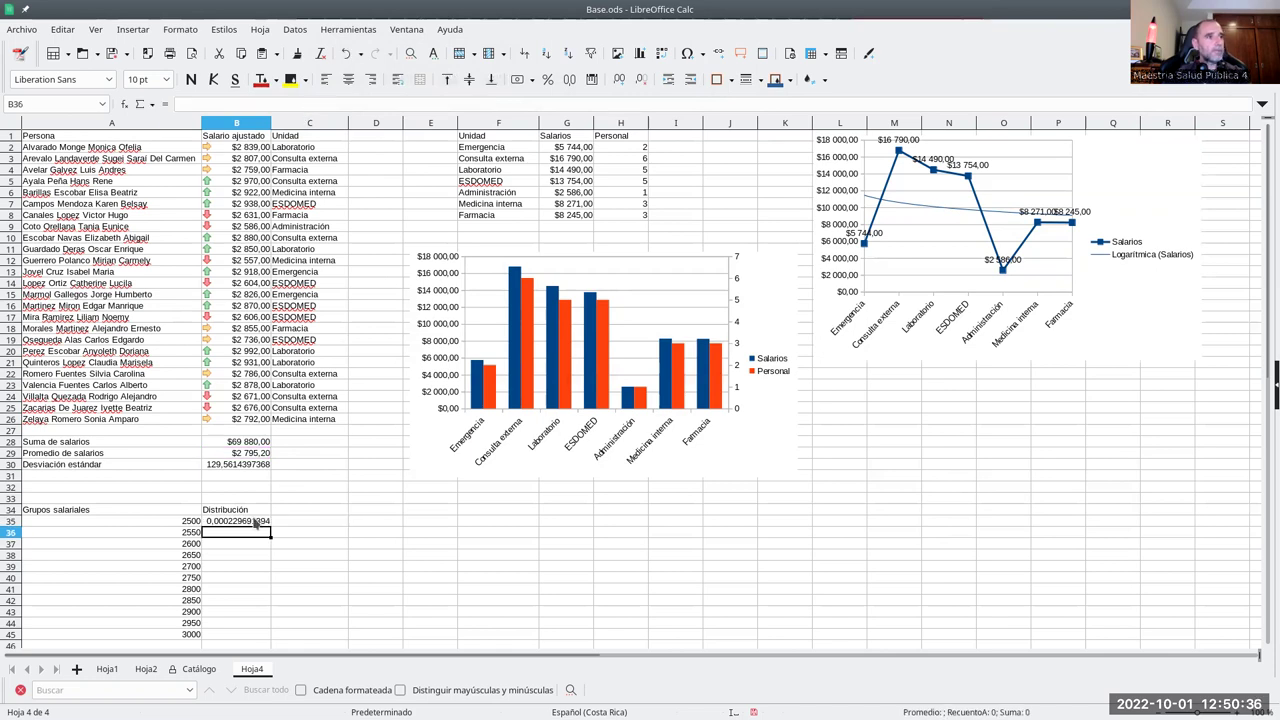
pyautogui.click(265, 522)
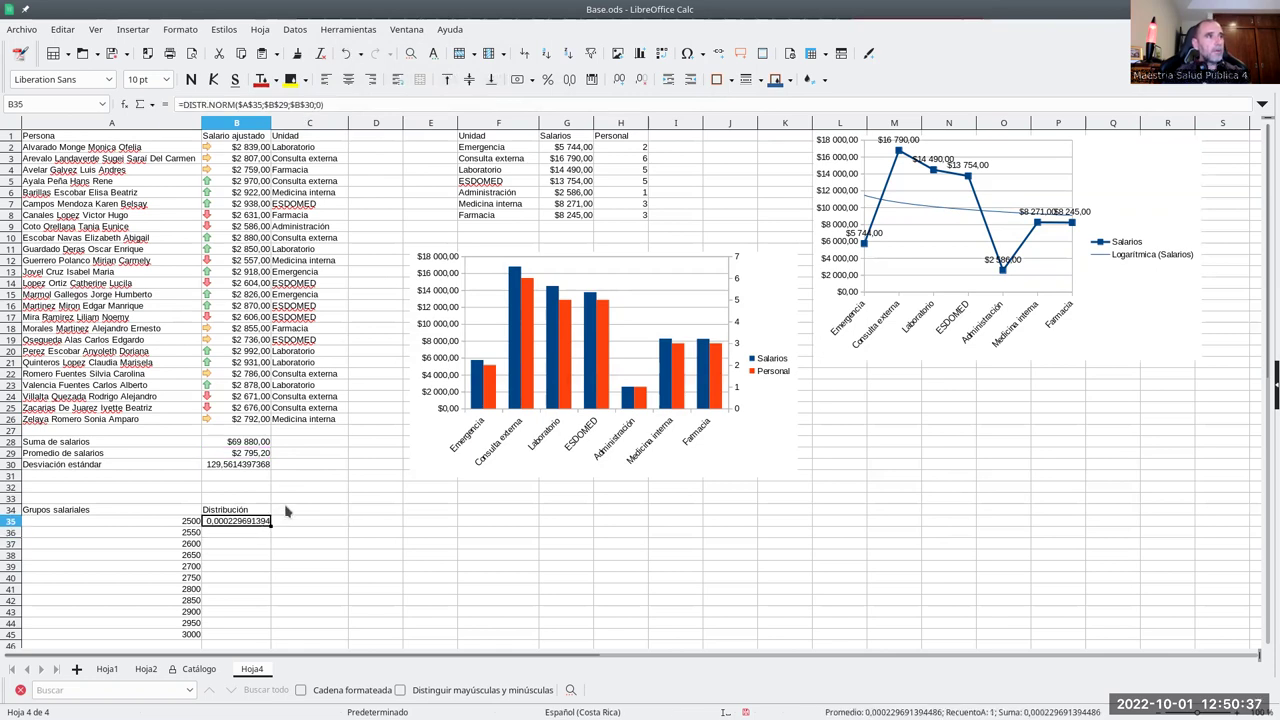
# - Commit B35's formula and copy it down to B45
pyautogui.doubleClick(231, 522)
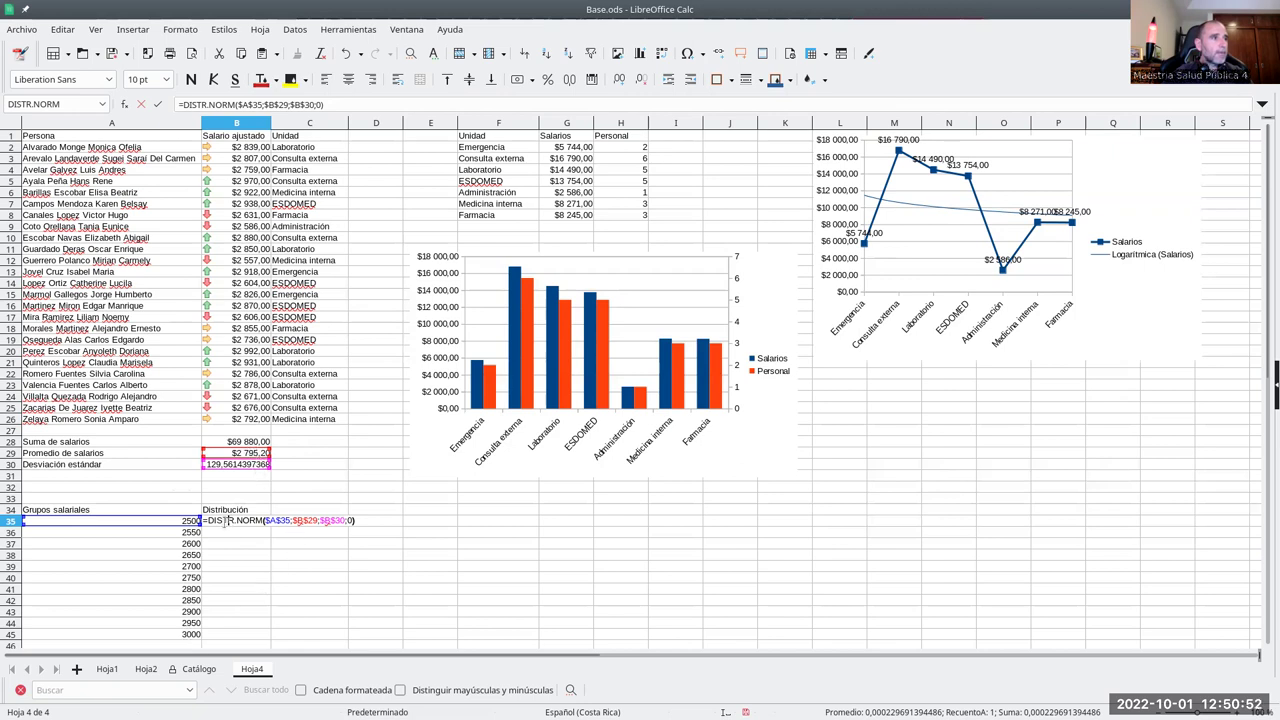
pyautogui.press('Return')
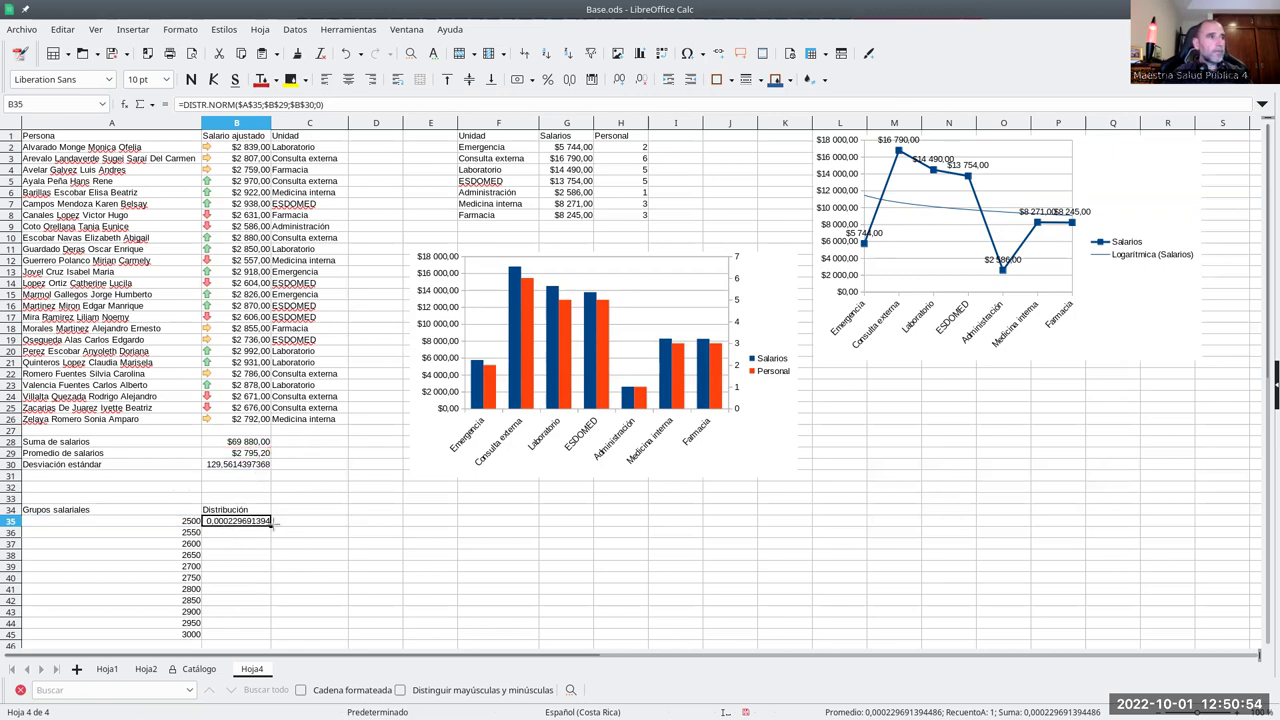
pyautogui.moveTo(270, 527); pyautogui.dragTo(267, 636)
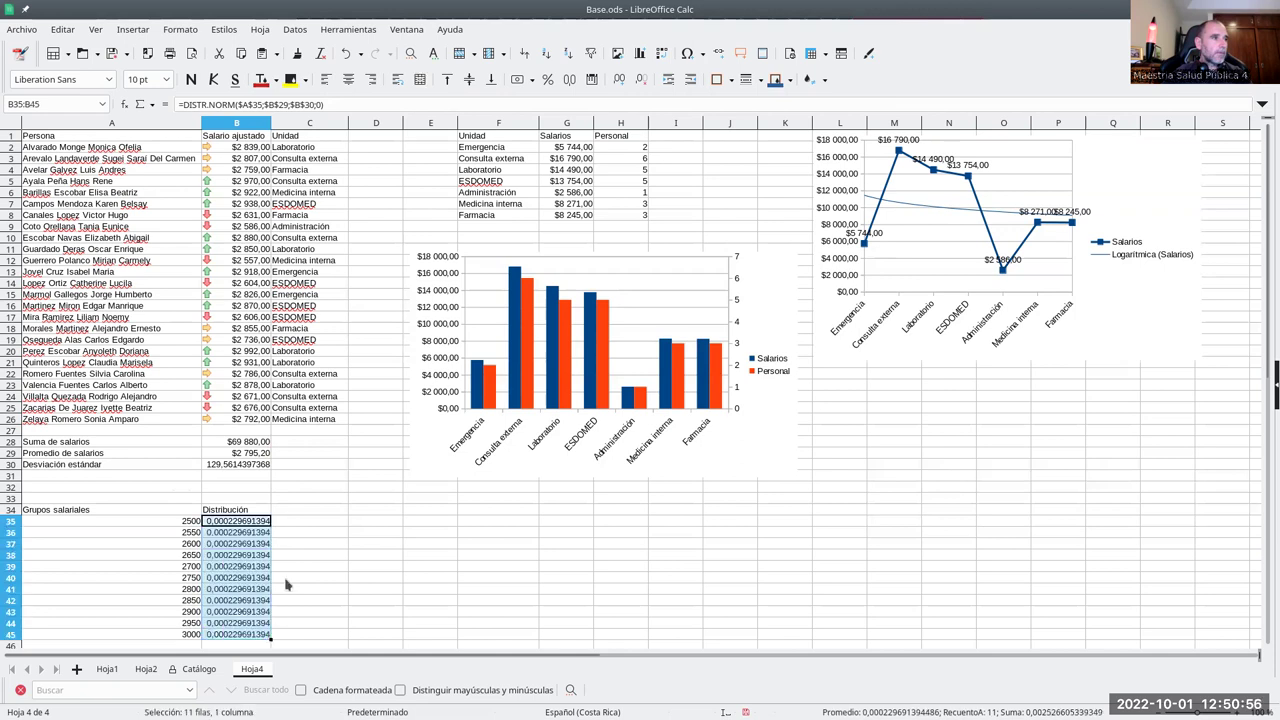
pyautogui.scroll(-2, 305, 558)
# - Make B35 =DISTR.NORM(A35;$B$29;$B$30;0) with a relative A35 and refill it down to B45
pyautogui.click(258, 456)
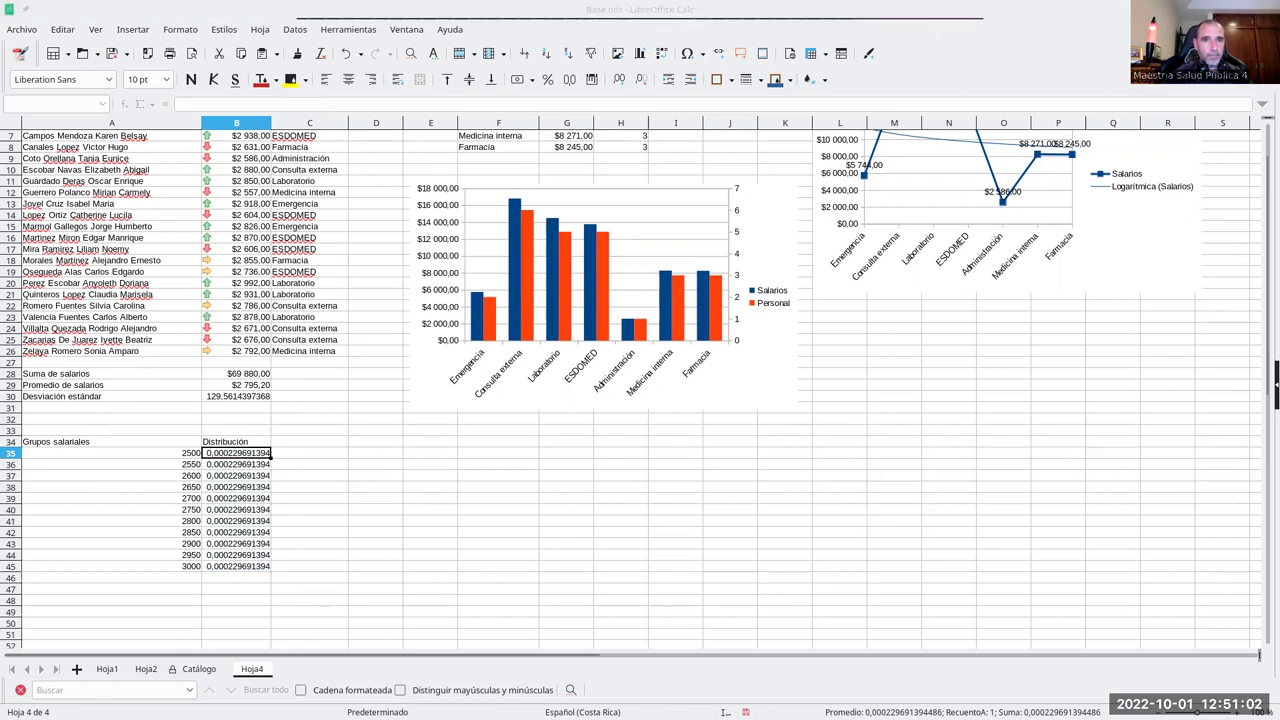
pyautogui.click(250, 456)
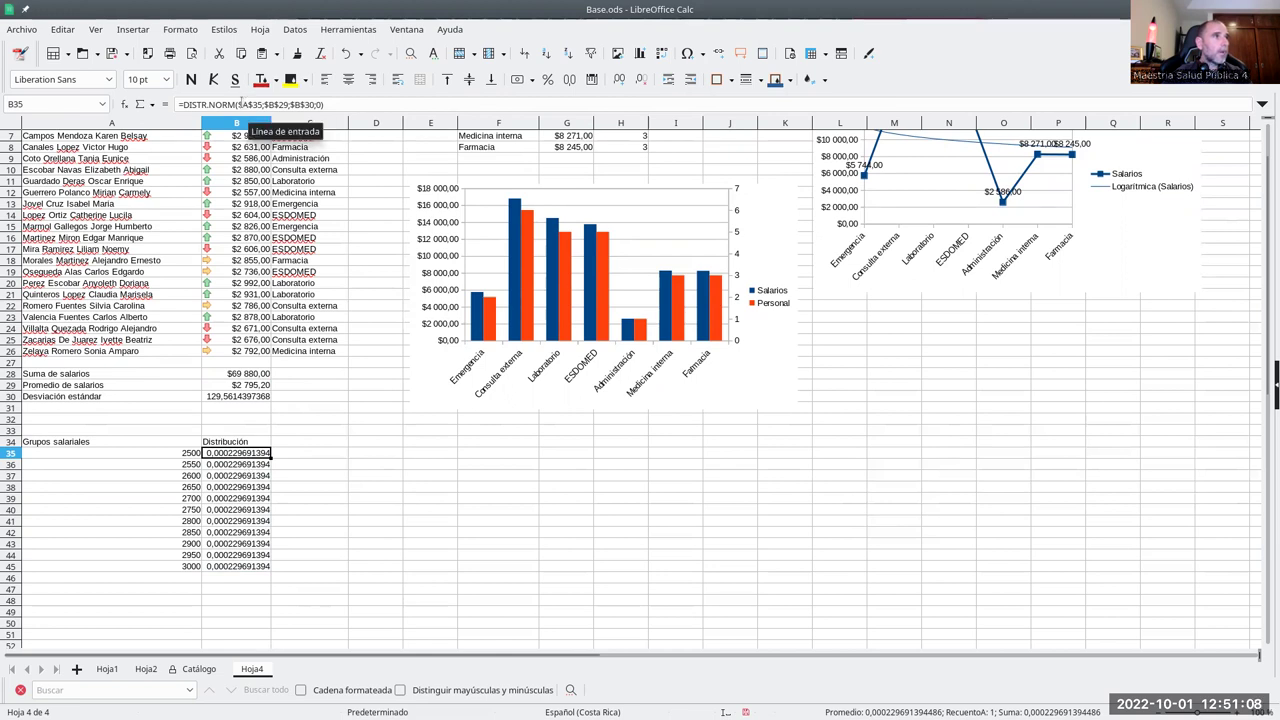
pyautogui.click(242, 104)
pyautogui.press('BackSpace')
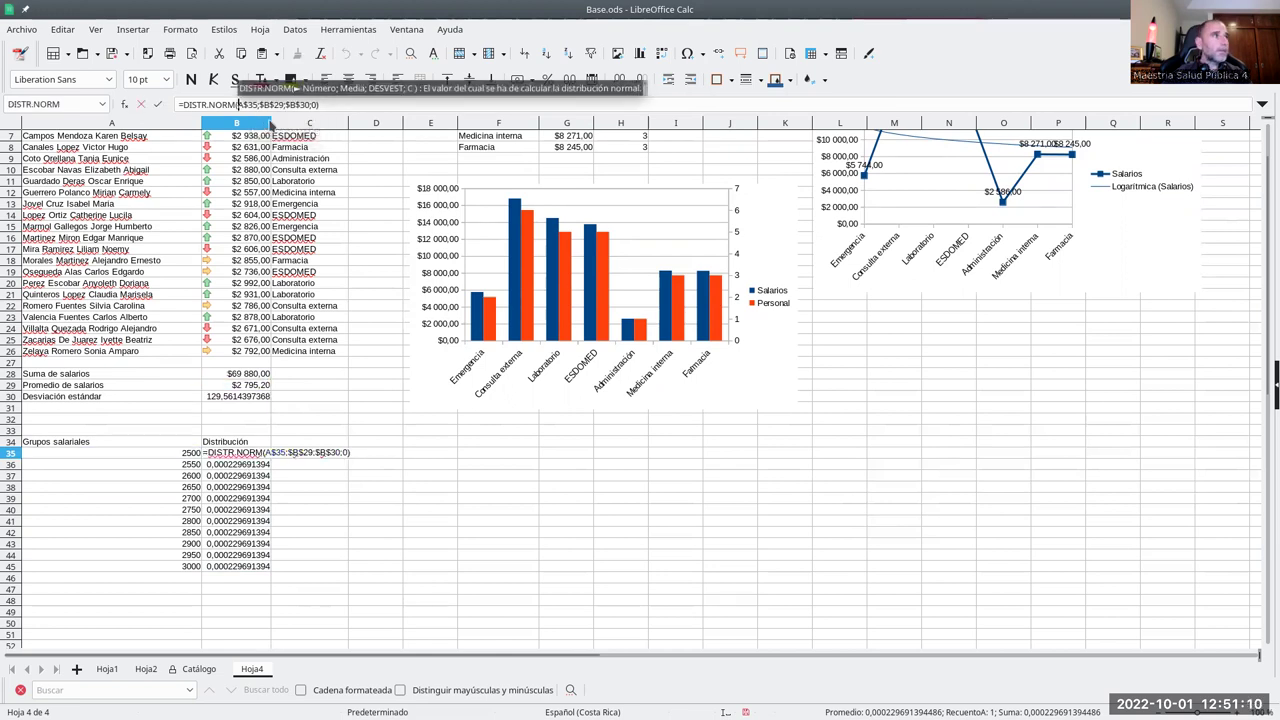
pyautogui.press('Right')
pyautogui.press('Delete')
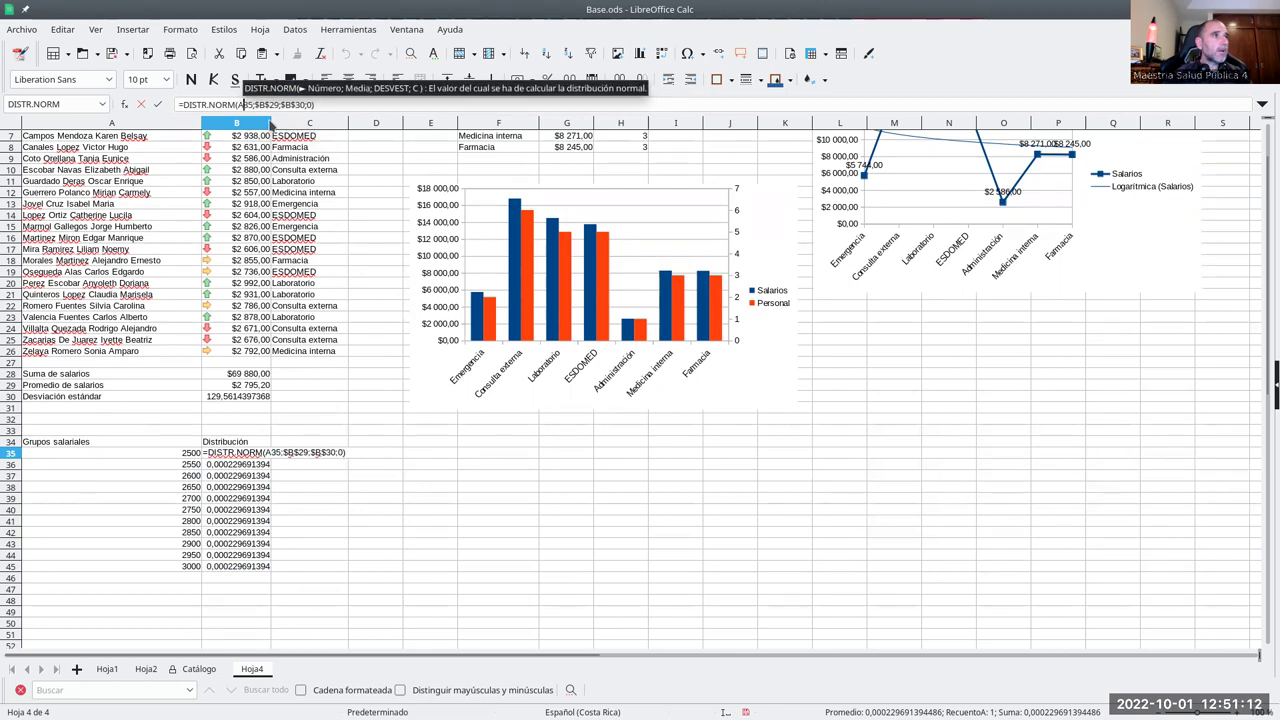
pyautogui.press('Return')
pyautogui.click(231, 457)
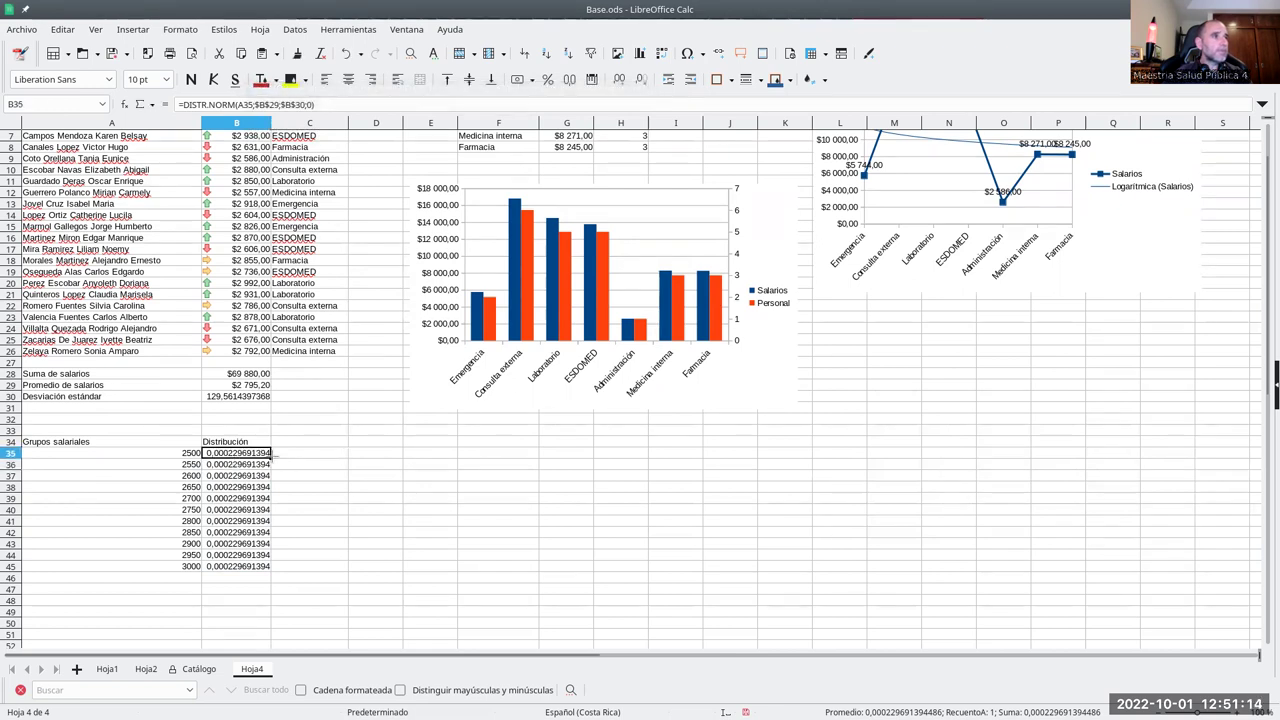
pyautogui.moveTo(271, 457); pyautogui.dragTo(284, 562)
pyautogui.click(302, 490)
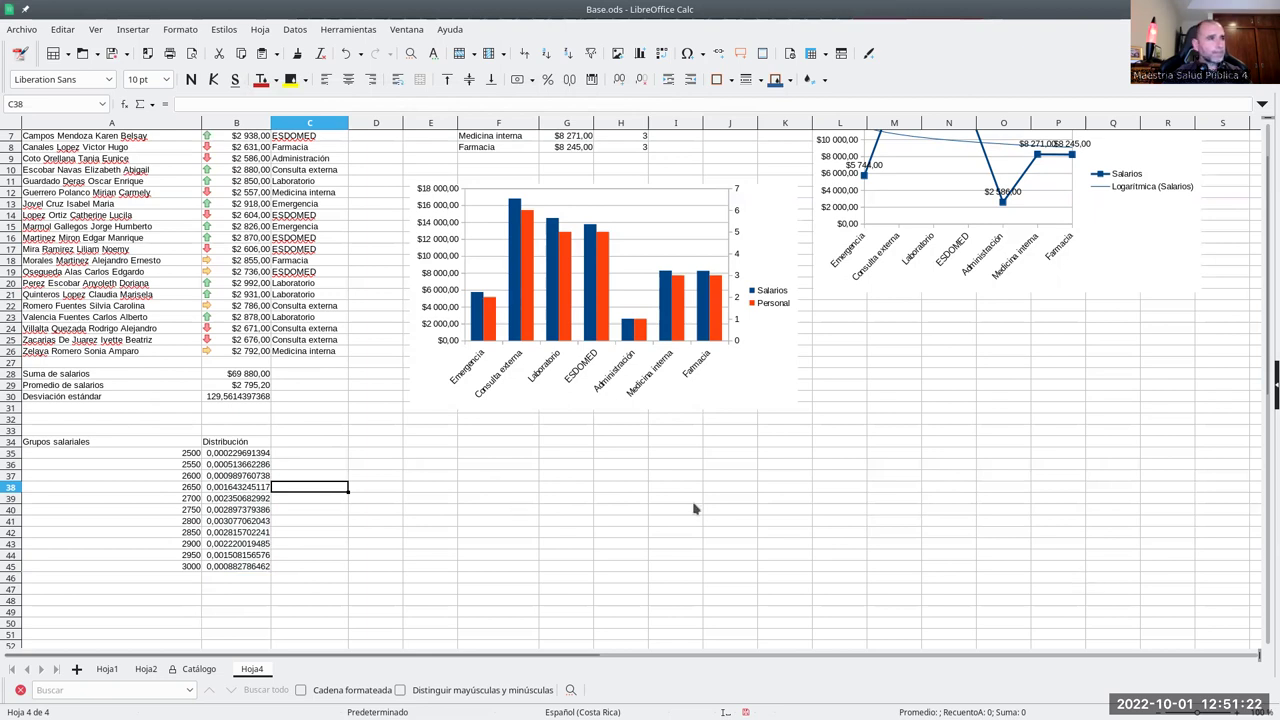
# - Chart A34:B45 as a smoothed lines-only line chart using the first column as labels
pyautogui.moveTo(166, 444); pyautogui.dragTo(244, 572)
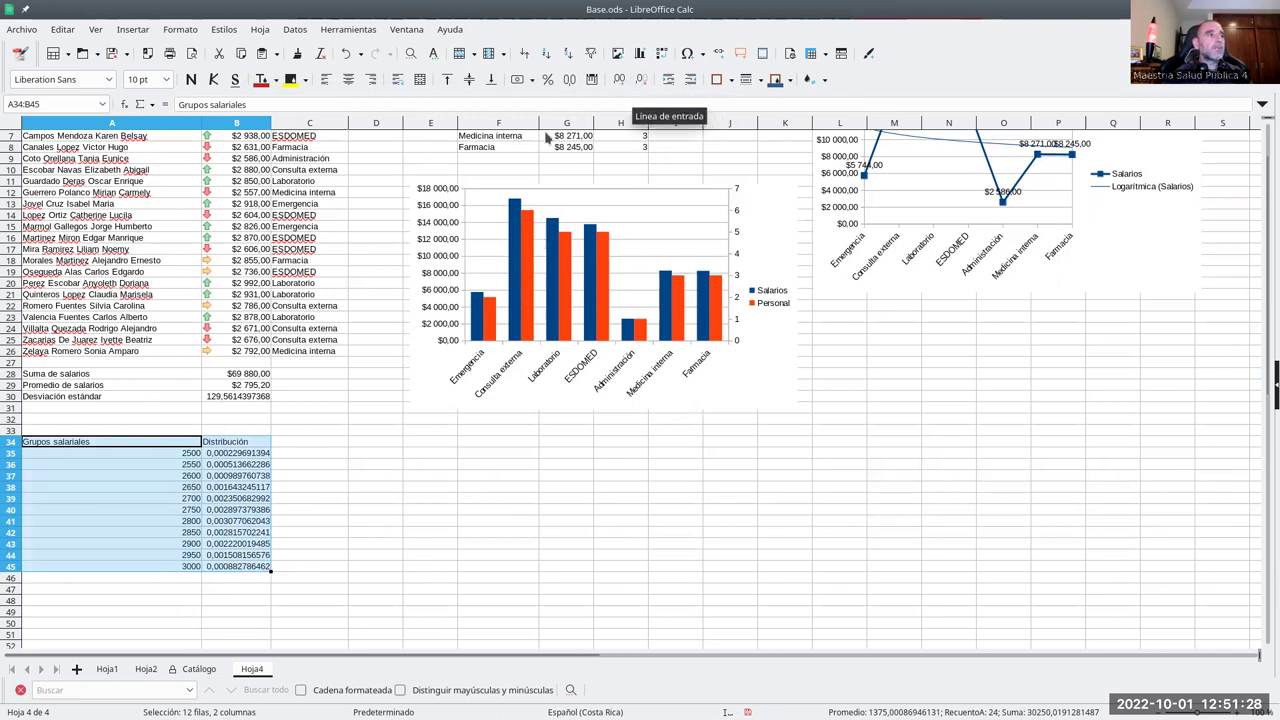
pyautogui.click(640, 53)
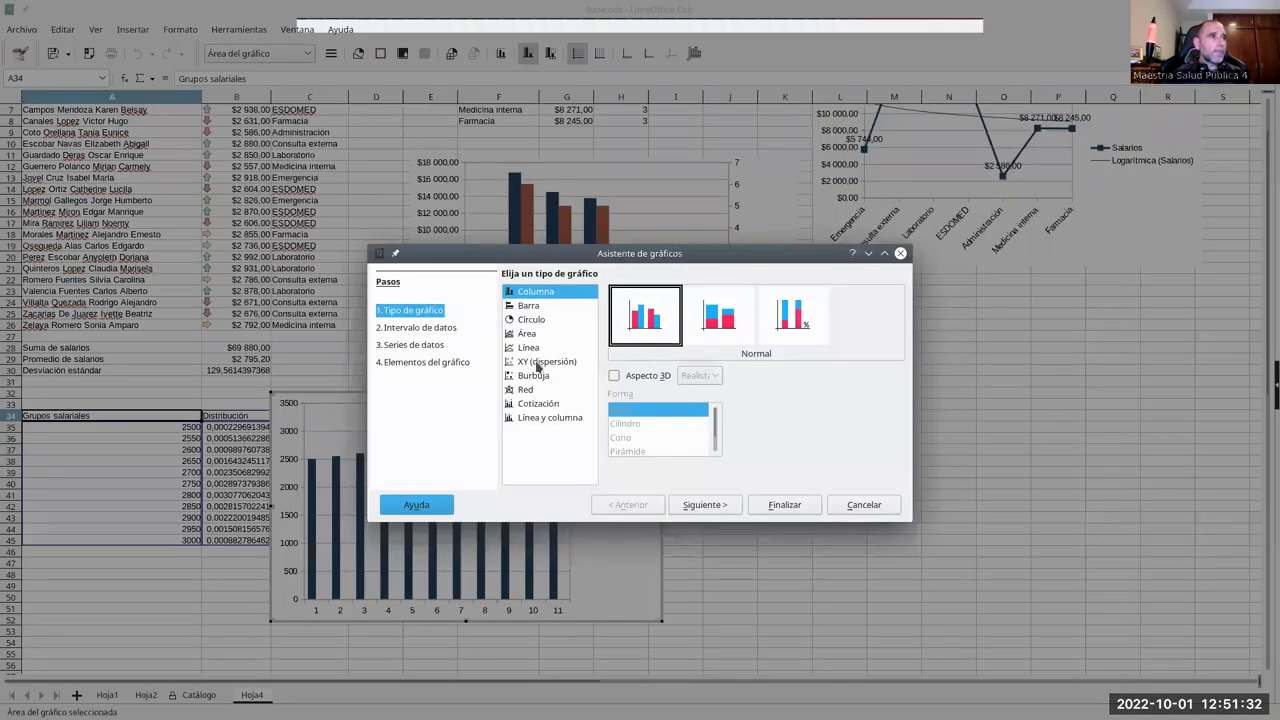
pyautogui.click(535, 348)
pyautogui.click(795, 335)
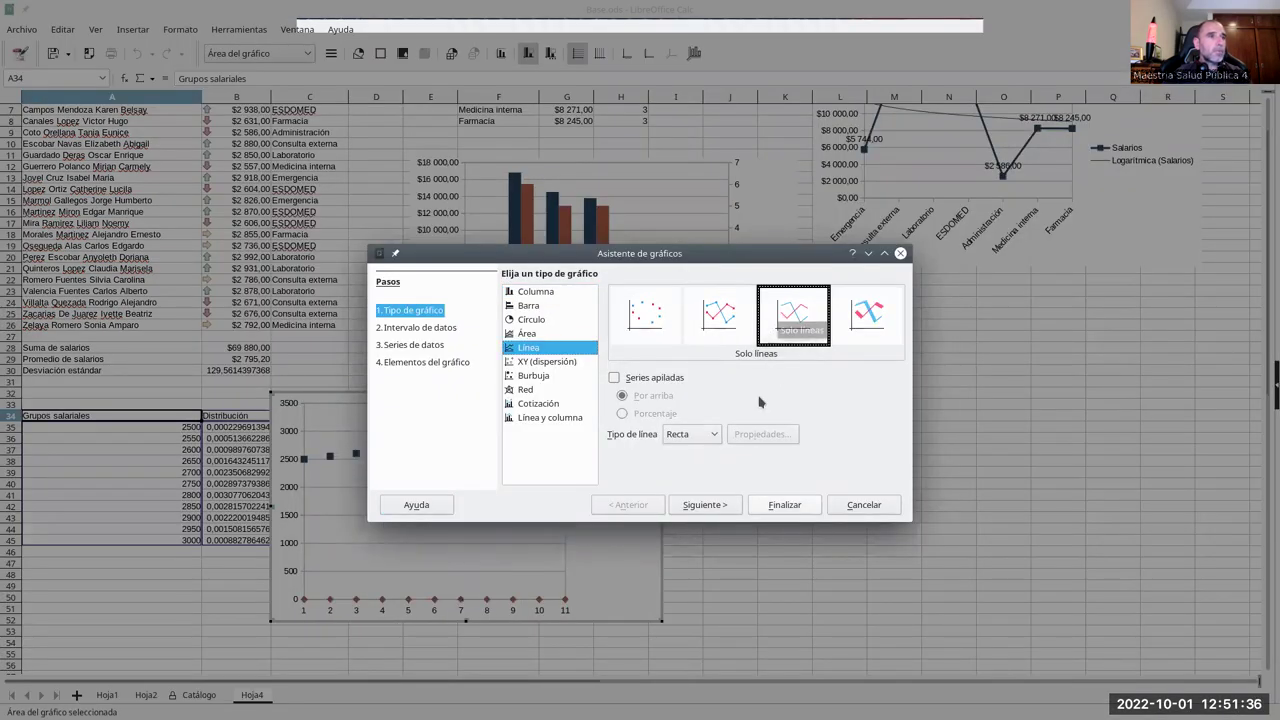
pyautogui.click(682, 436)
pyautogui.click(688, 462)
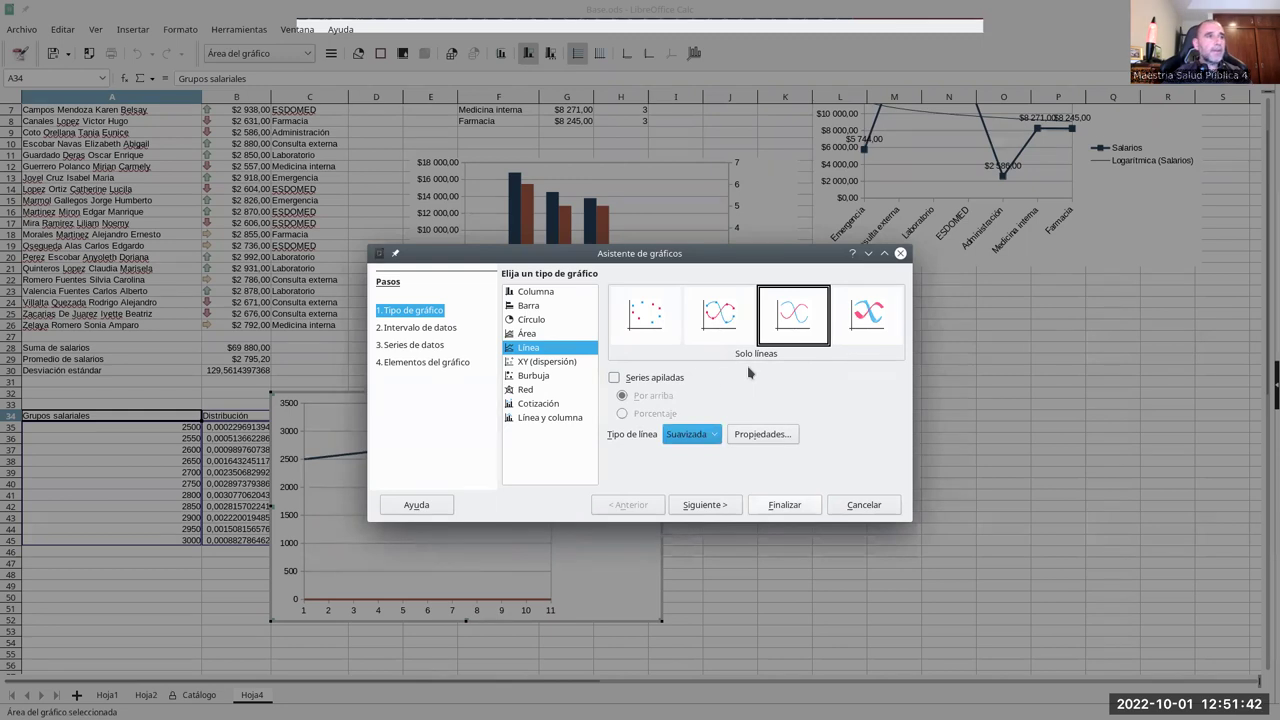
pyautogui.click(716, 505)
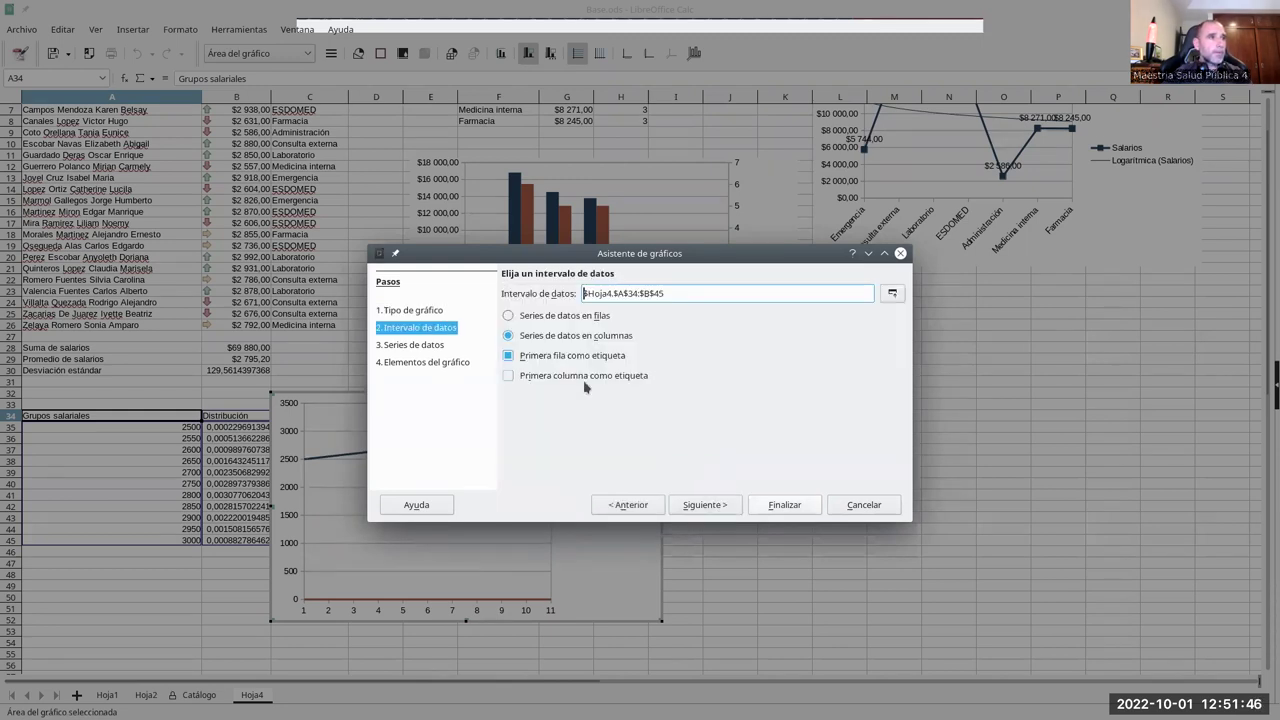
pyautogui.click(509, 377)
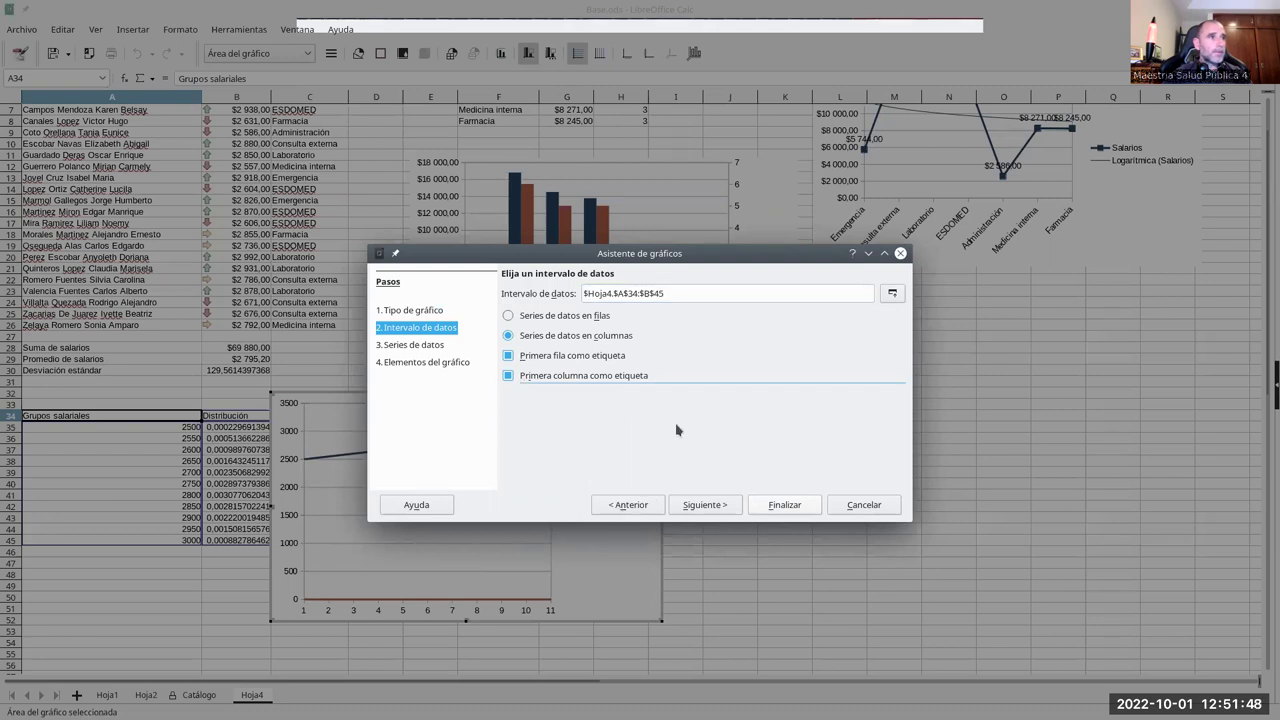
pyautogui.moveTo(670, 265); pyautogui.dragTo(801, 232)
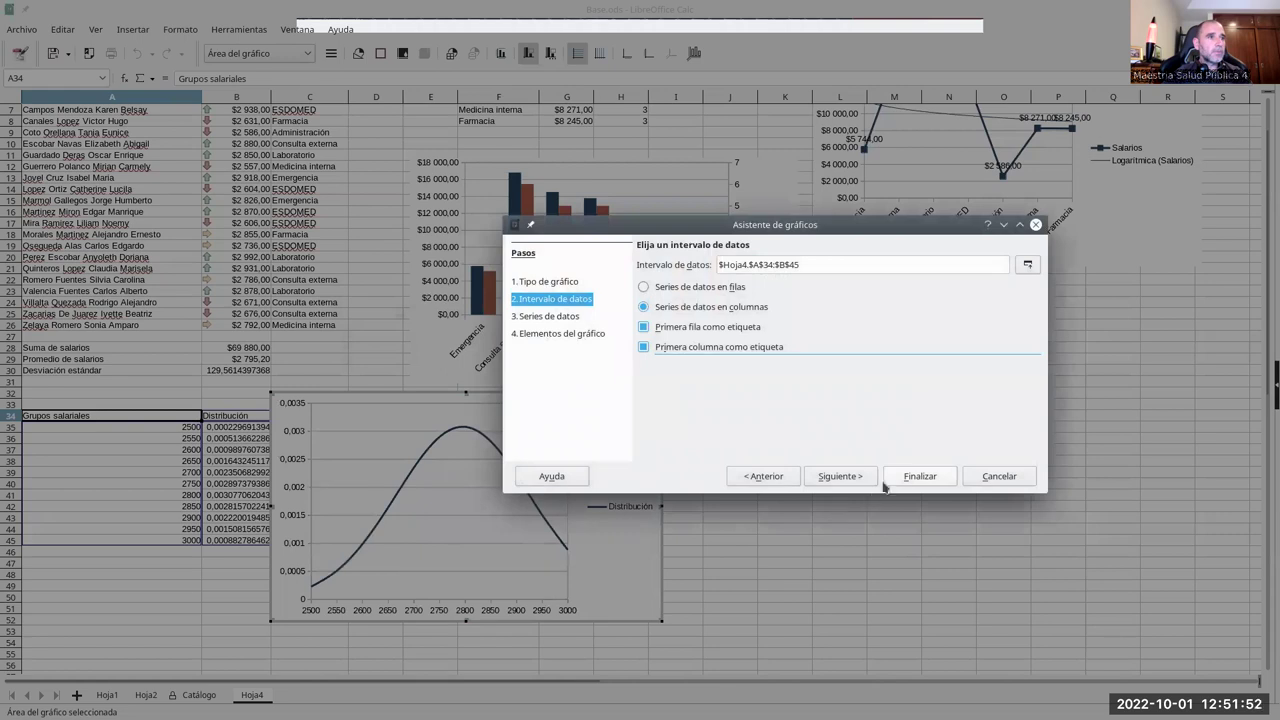
pyautogui.click(910, 478)
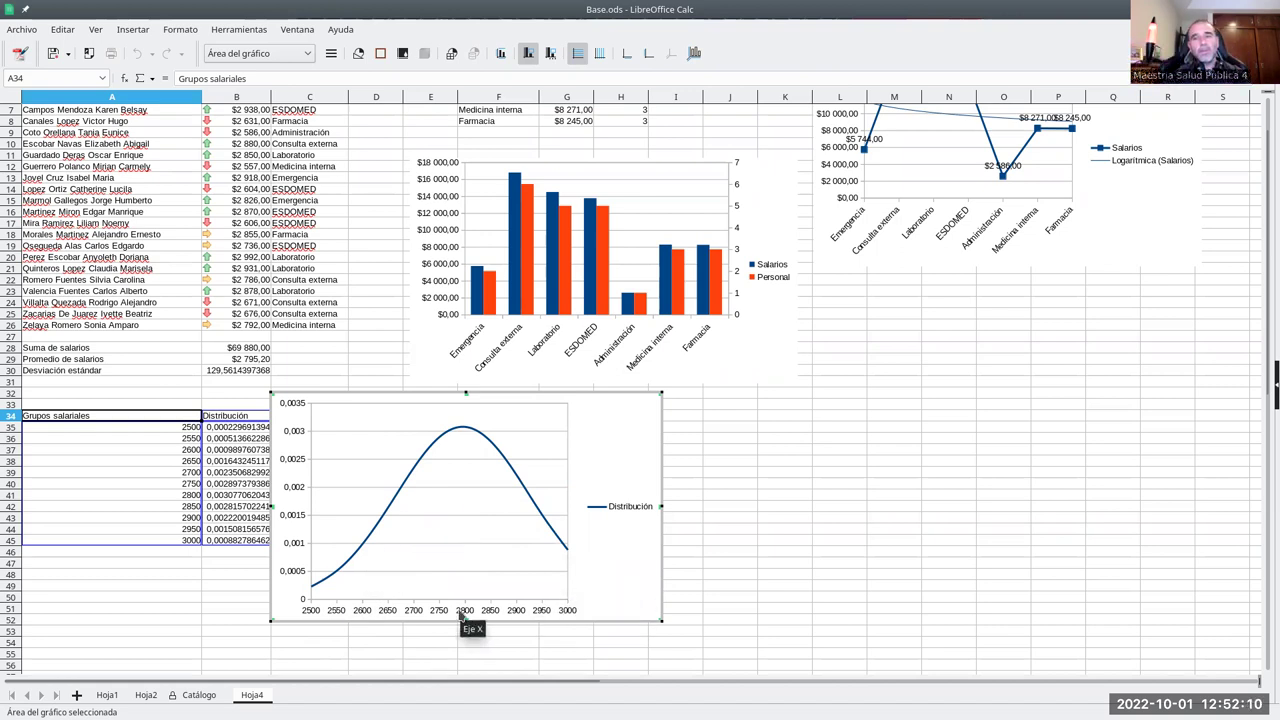
# - Move the bell-curve chart right and down beside the salary groups table, then scroll back to row 1
pyautogui.click(712, 549)
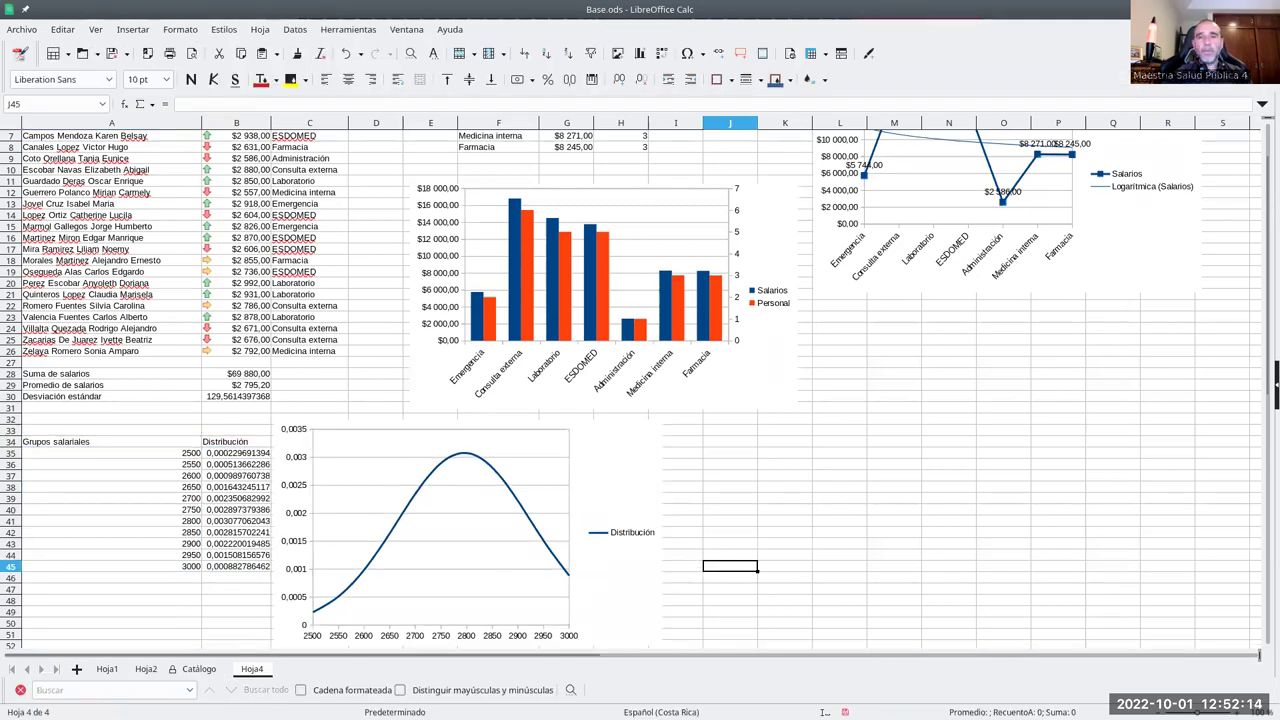
pyautogui.moveTo(607, 448); pyautogui.dragTo(704, 463)
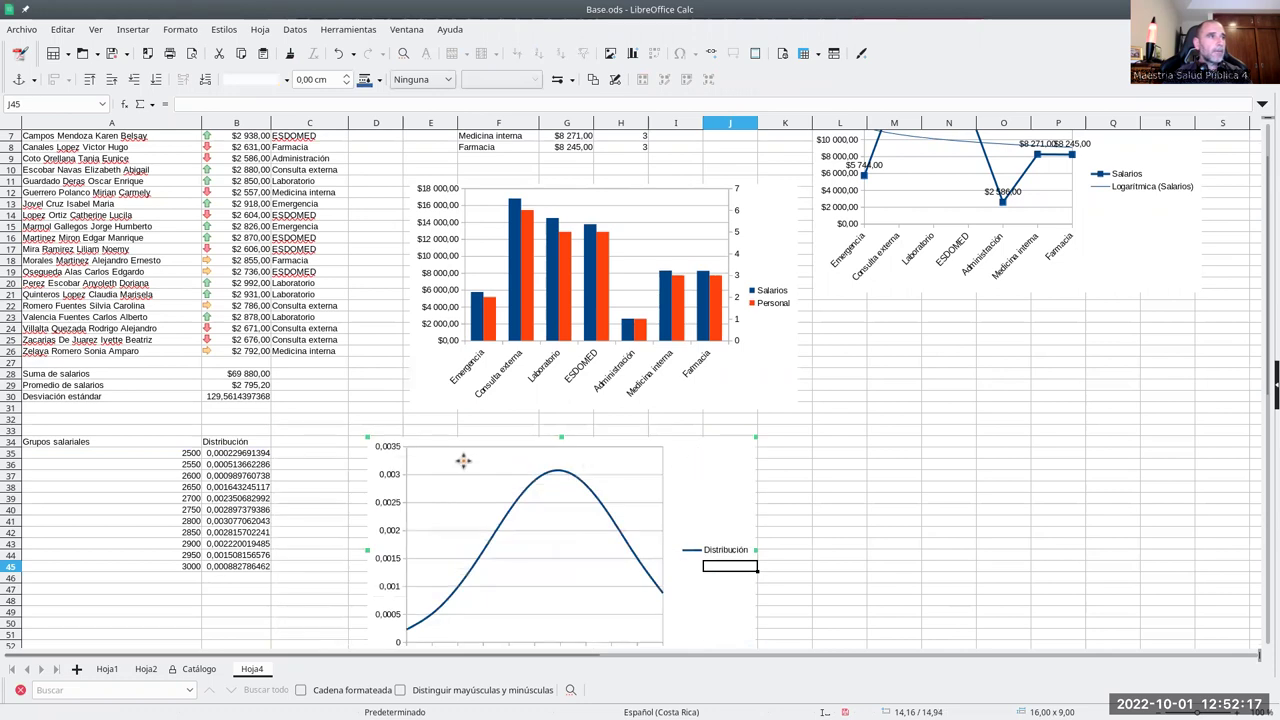
pyautogui.click(241, 455)
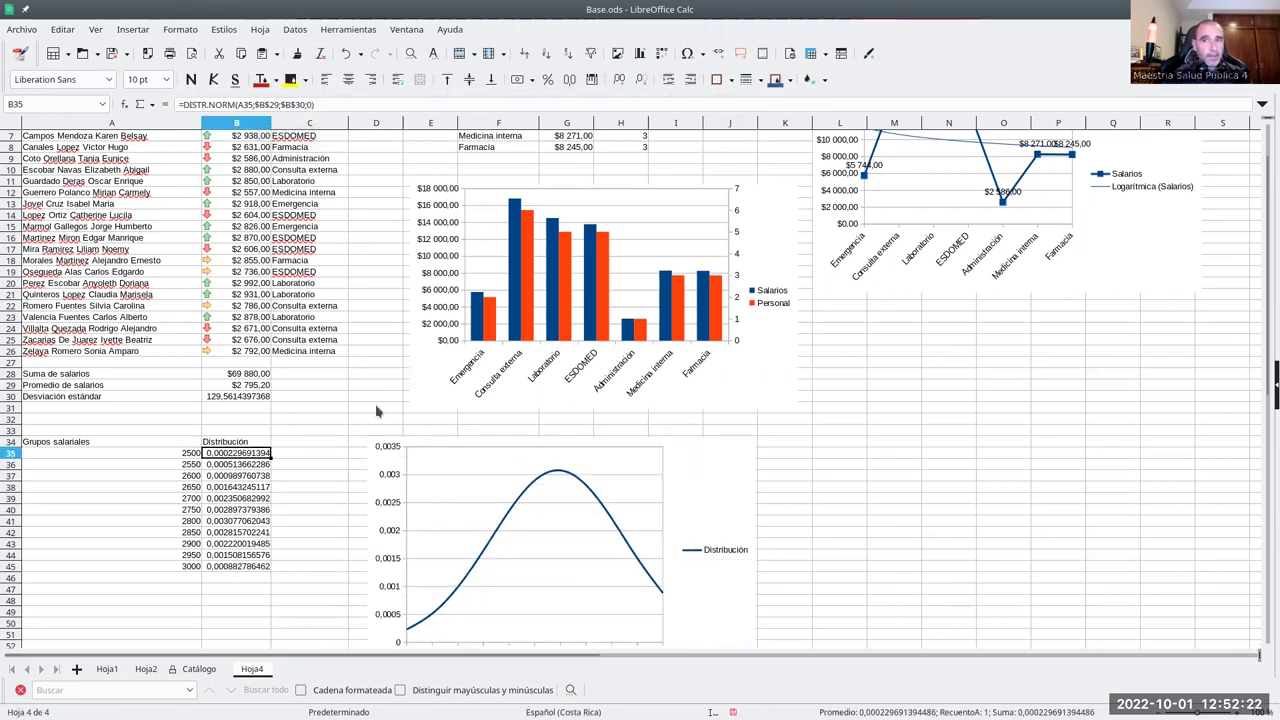
pyautogui.click(704, 477)
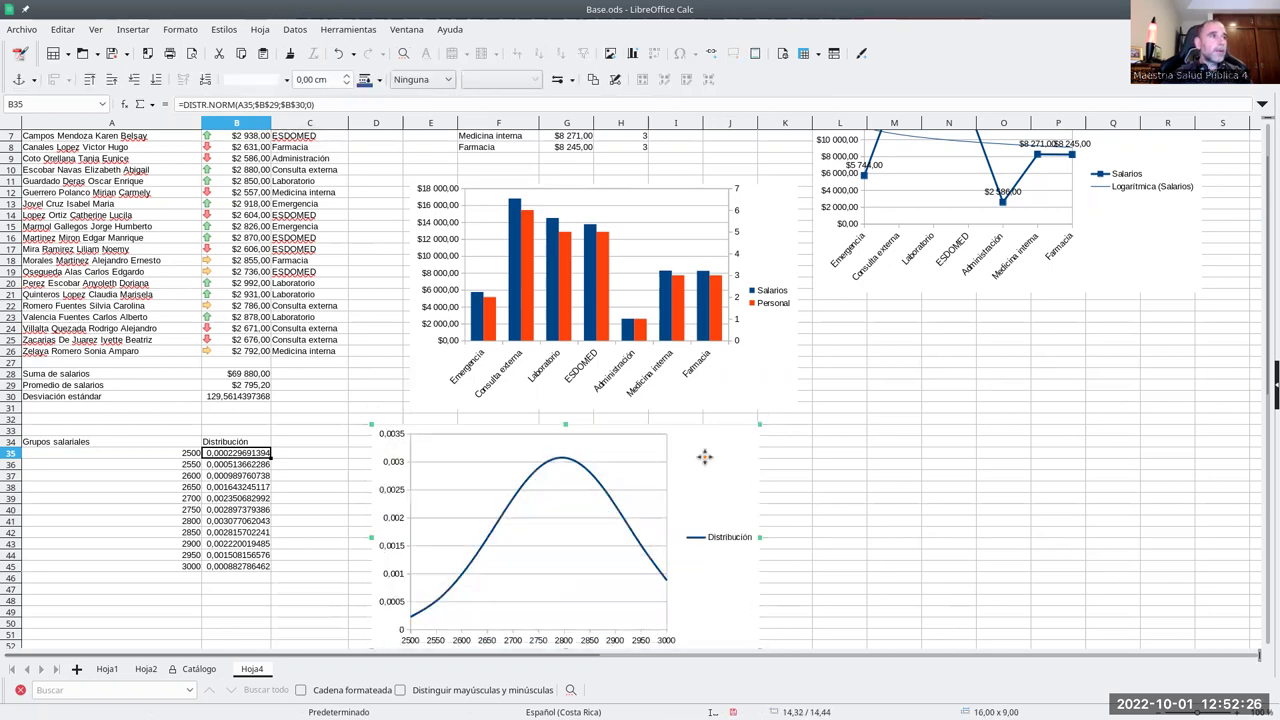
pyautogui.click(900, 453)
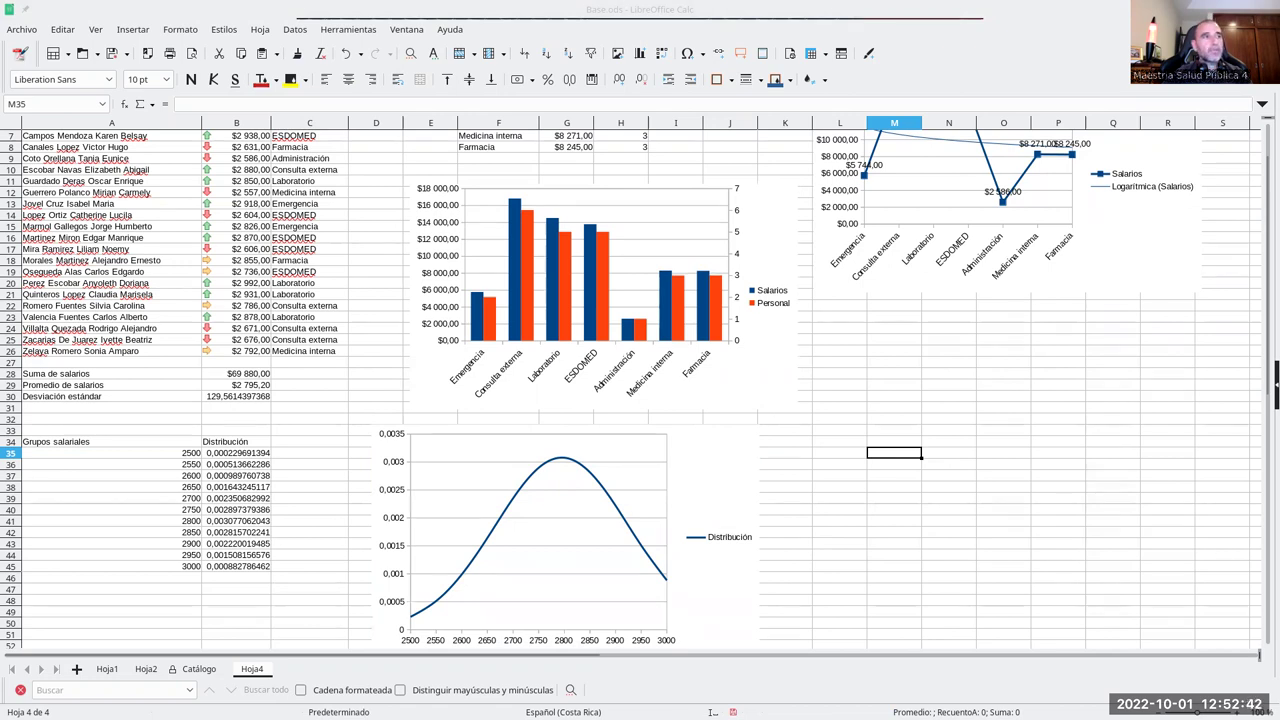
pyautogui.click(916, 373)
pyautogui.scroll(2, 805, 372)
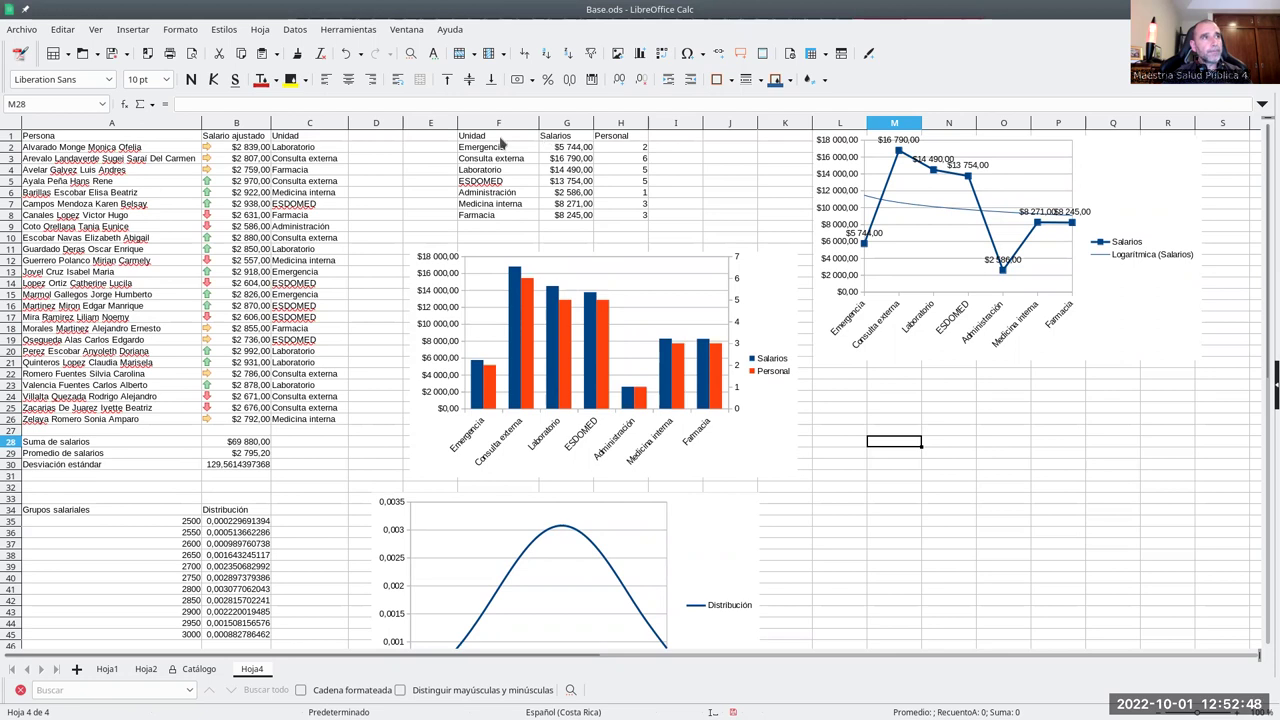
pyautogui.click(572, 150)
# - Check the H2 person count formula, then copy the Persona, salary and Unidad table A1:C26
pyautogui.click(622, 150)
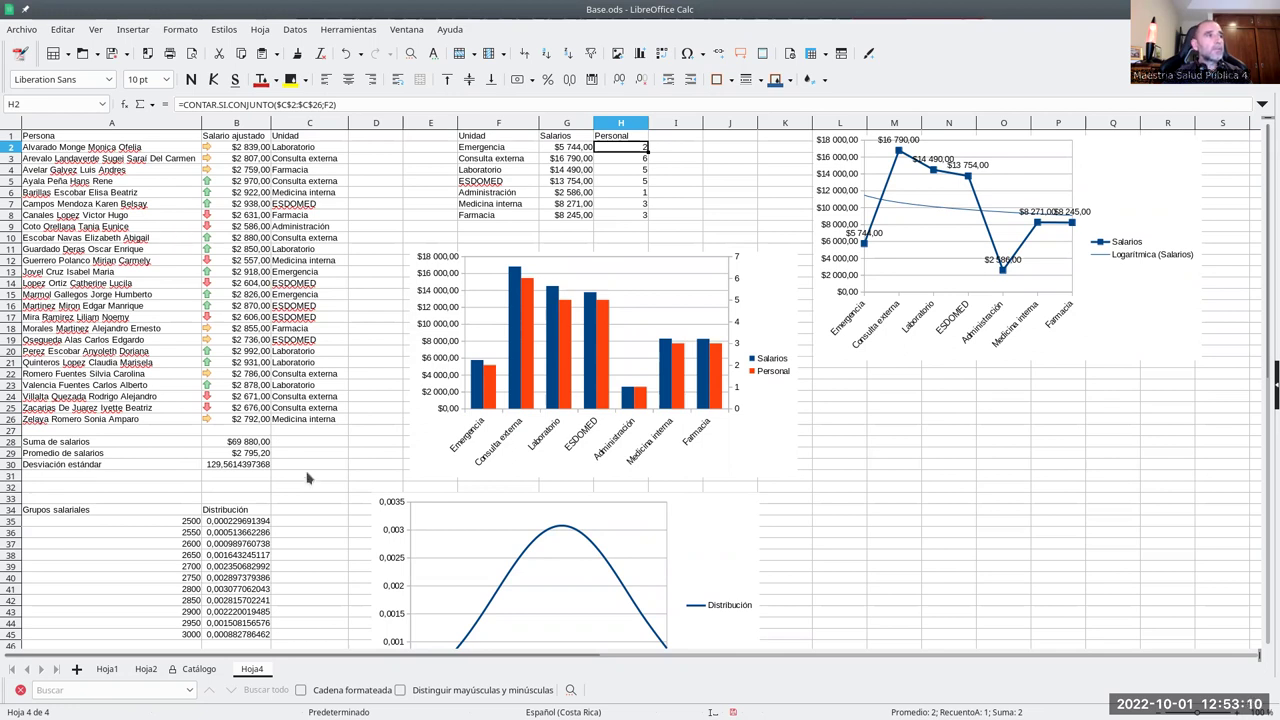
pyautogui.moveTo(318, 422); pyautogui.dragTo(88, 141)
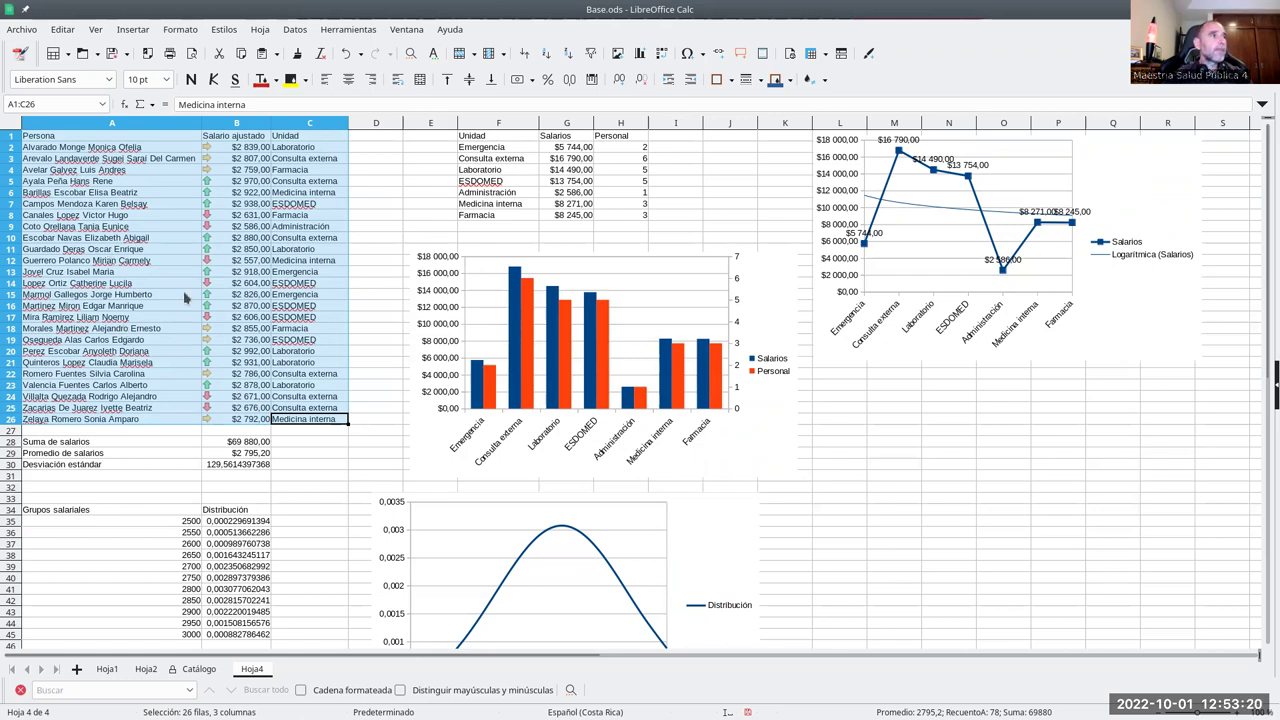
pyautogui.rightClick(136, 141)
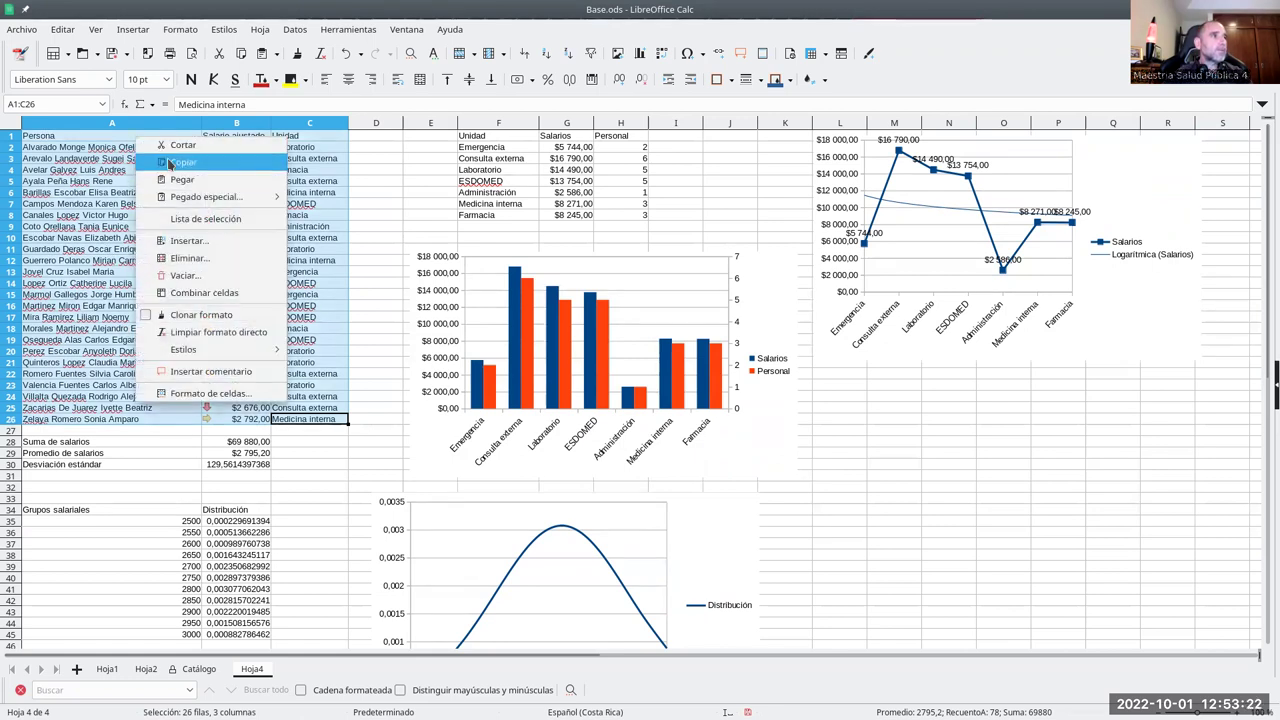
pyautogui.click(185, 163)
# - Add a new sheet and paste the copied data into A1 as unformatted text
pyautogui.click(77, 668)
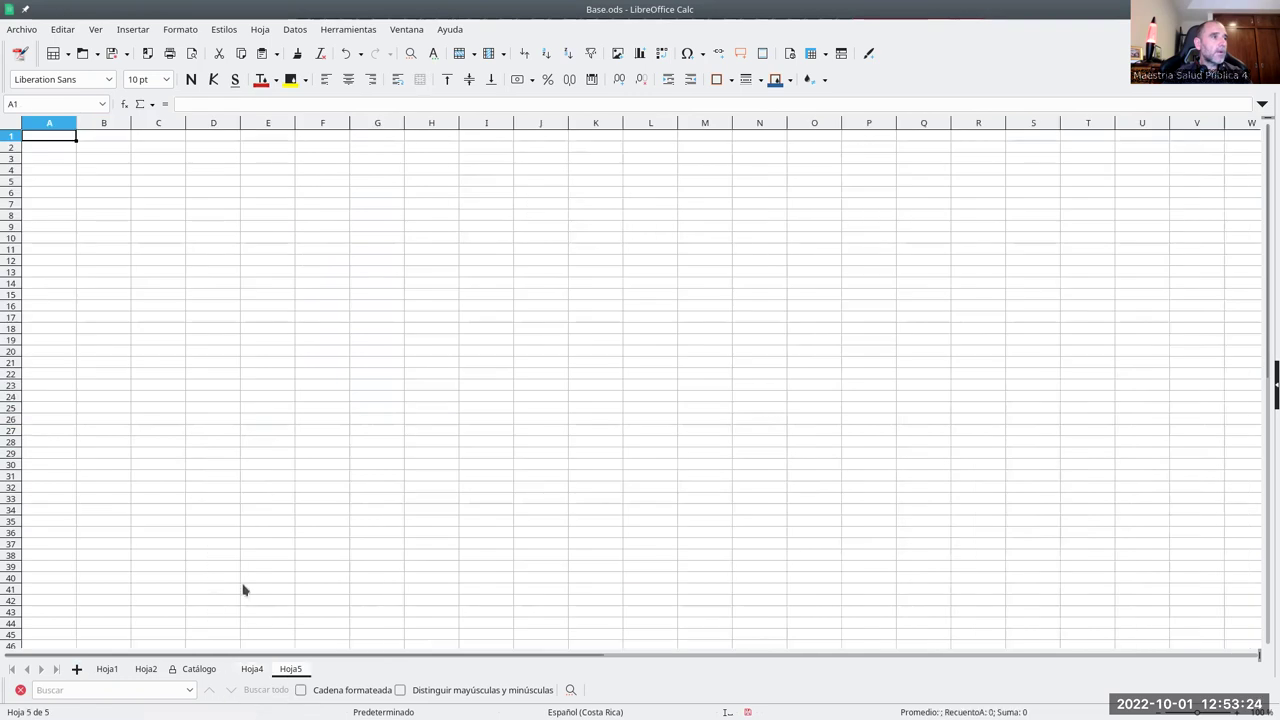
pyautogui.rightClick(64, 138)
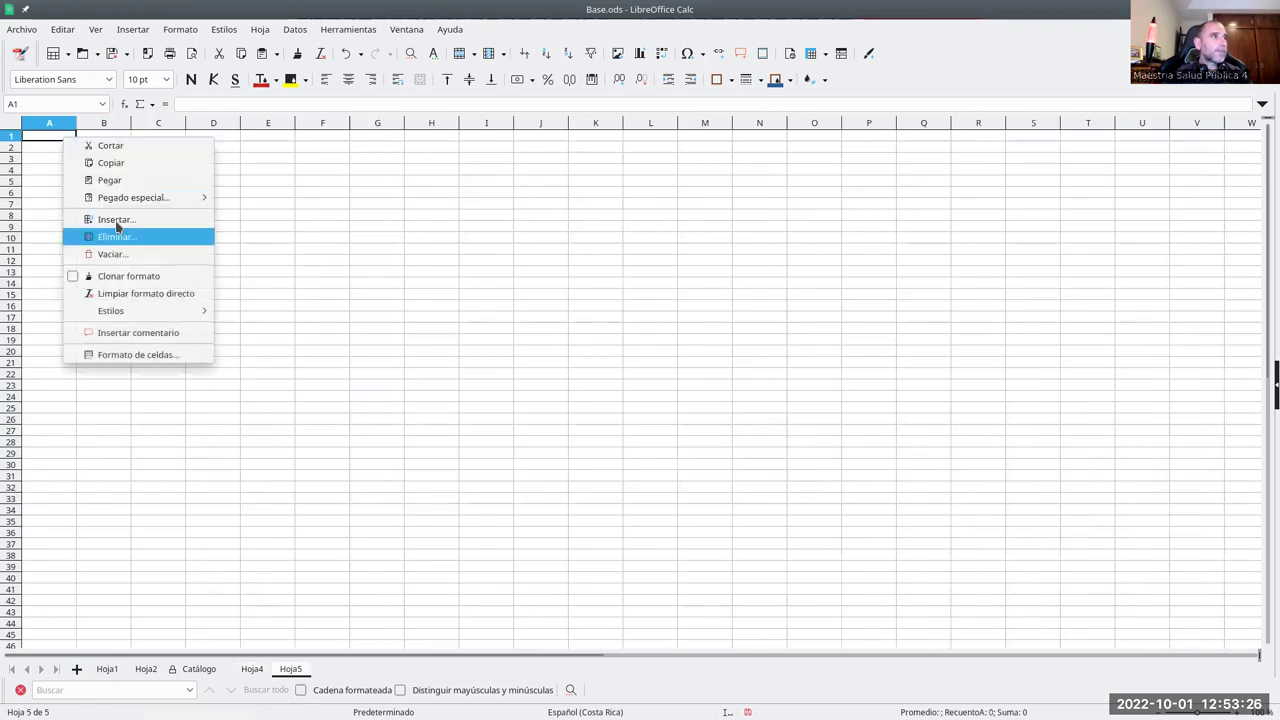
pyautogui.moveTo(121, 205)
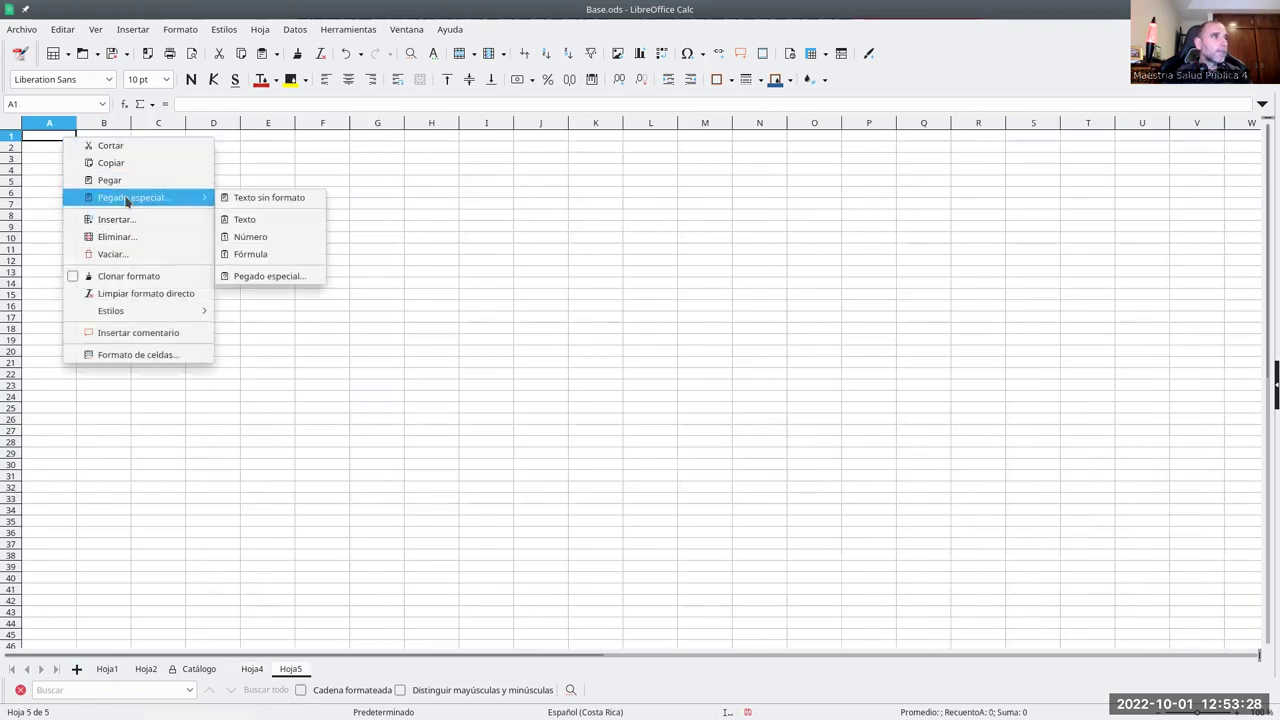
pyautogui.click(262, 197)
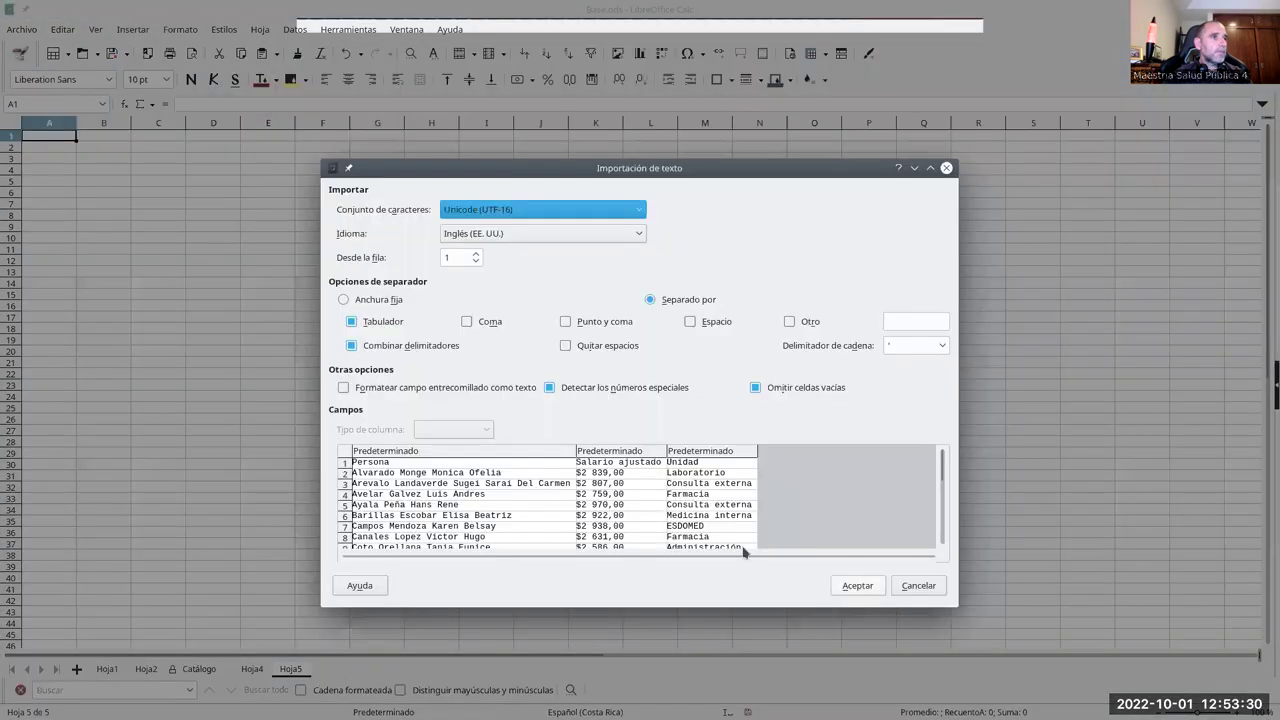
pyautogui.click(860, 584)
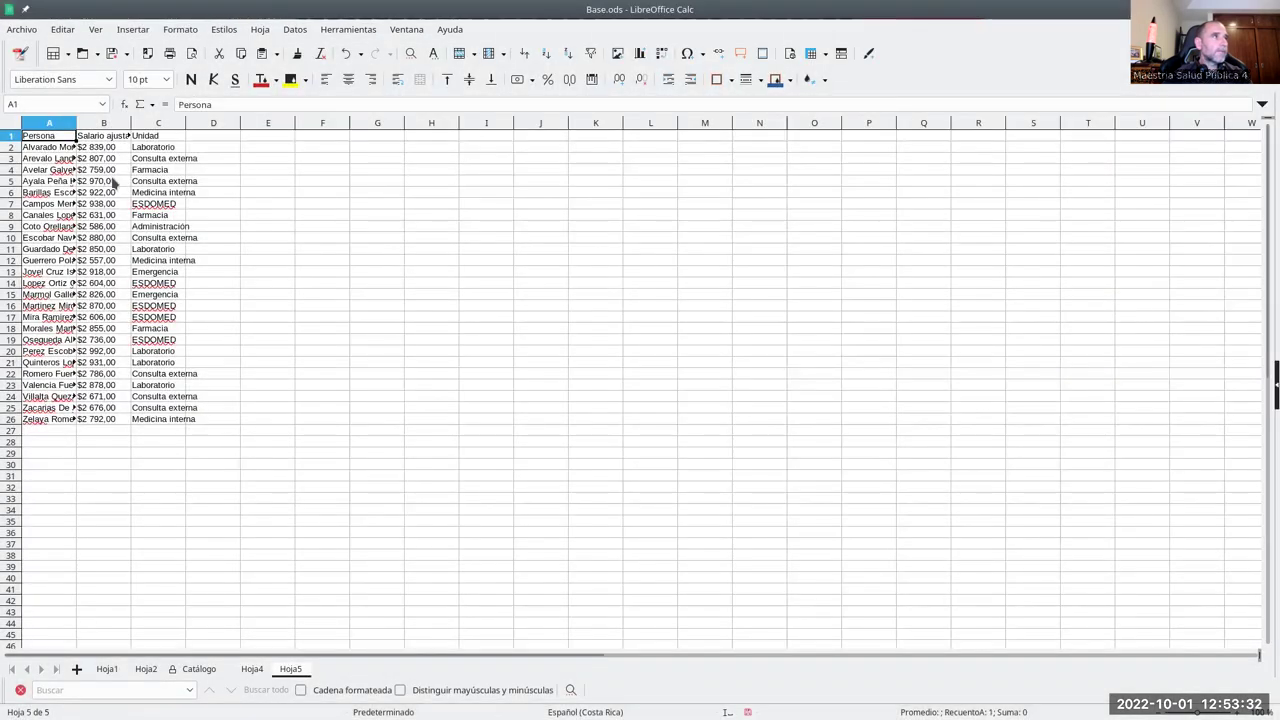
# - Autofit columns A, B and C to the names, the Salario ajustado header and the Unidad entries
pyautogui.click(110, 172)
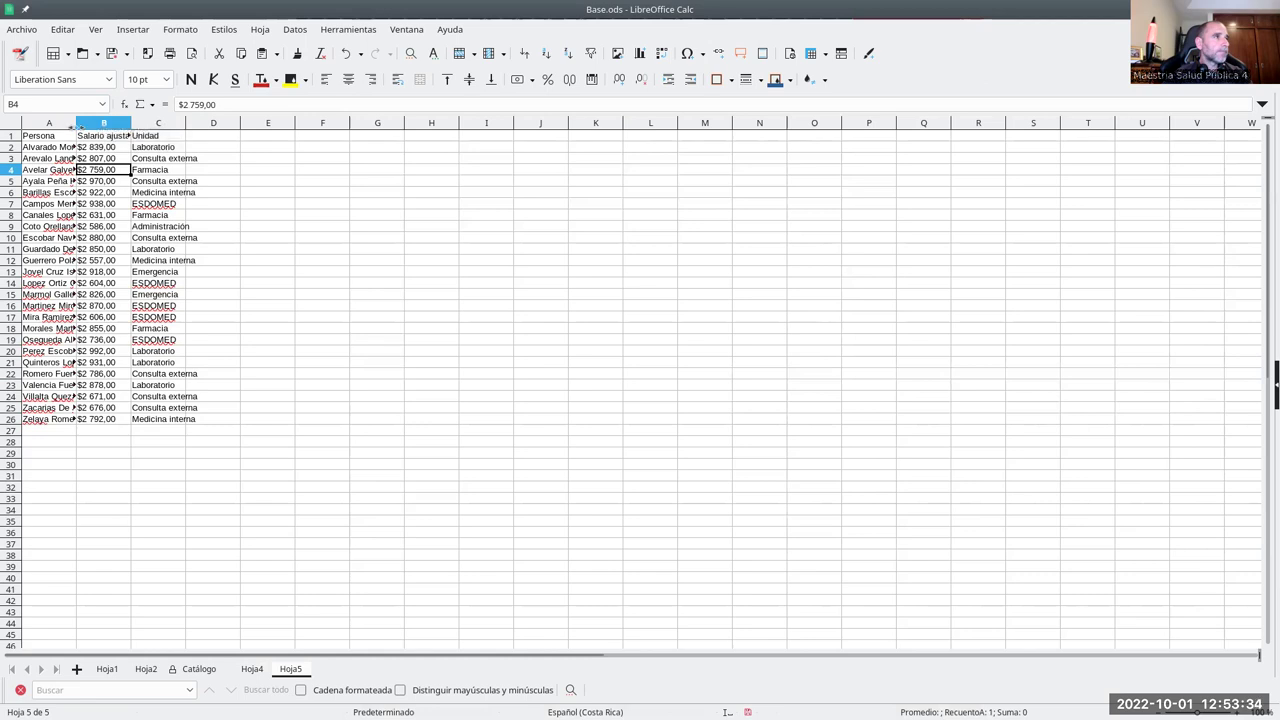
pyautogui.doubleClick(76, 122)
pyautogui.click(230, 148)
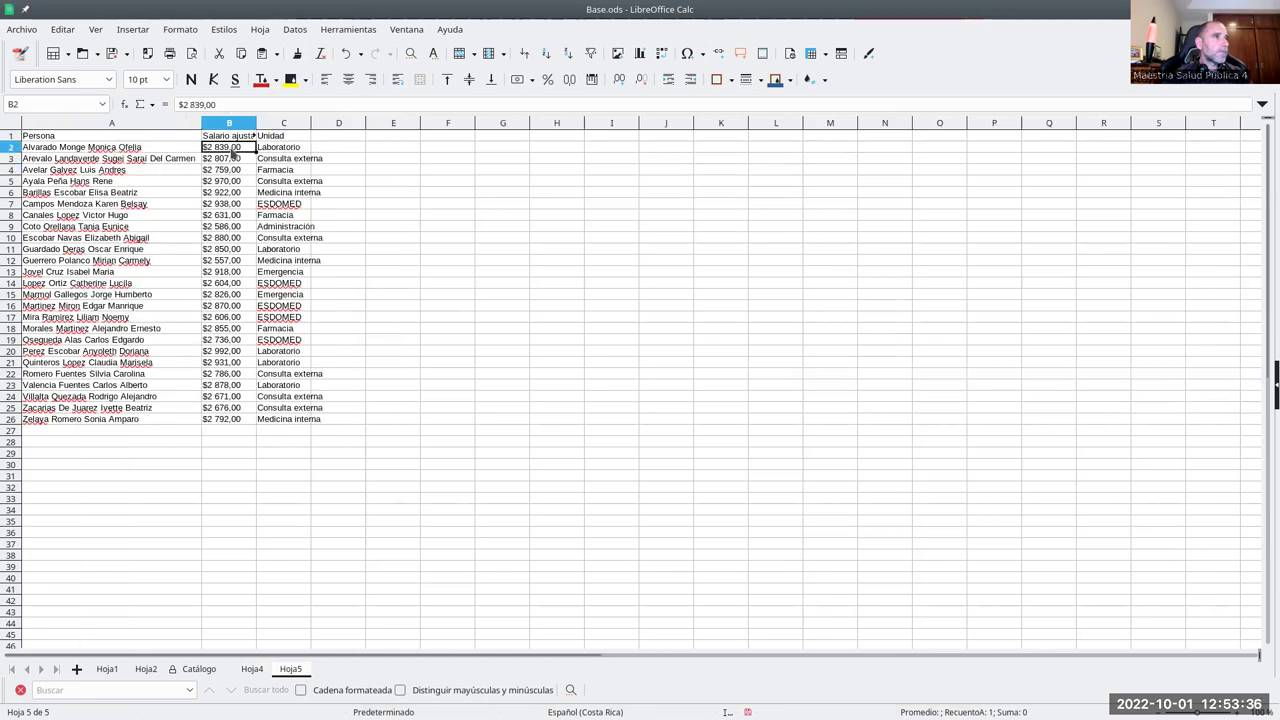
pyautogui.moveTo(231, 162); pyautogui.dragTo(232, 421)
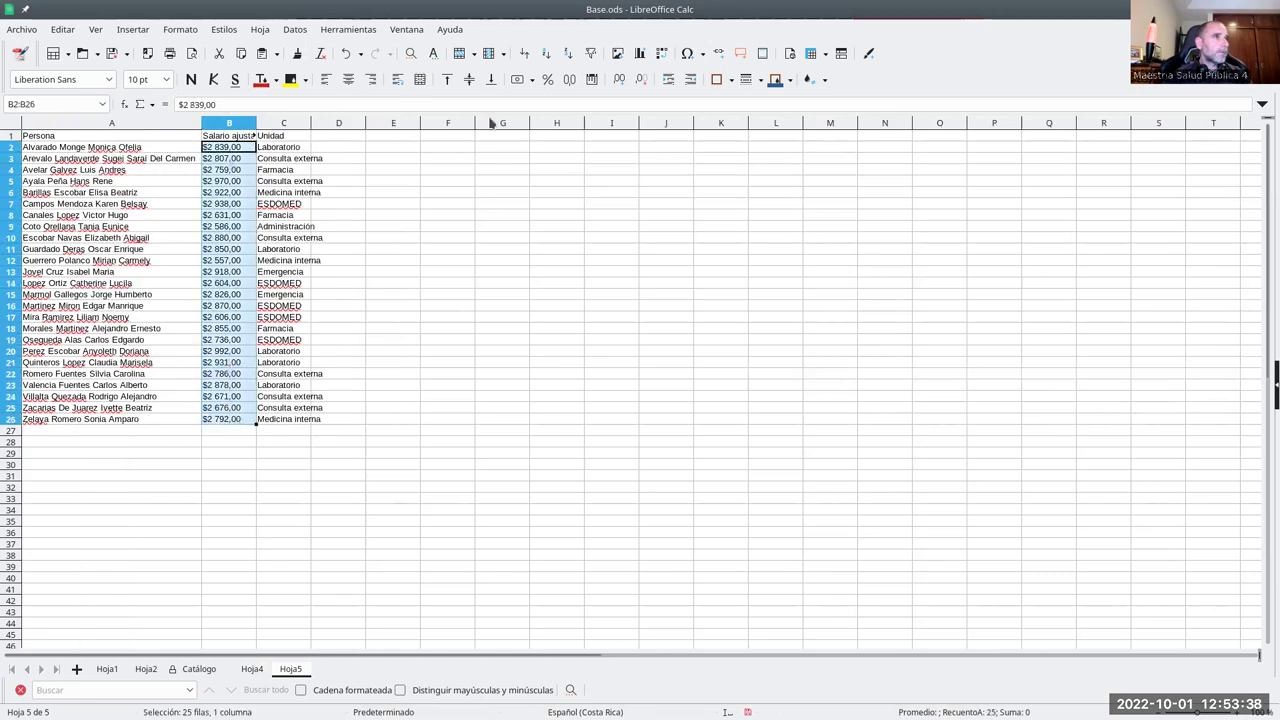
pyautogui.click(395, 193)
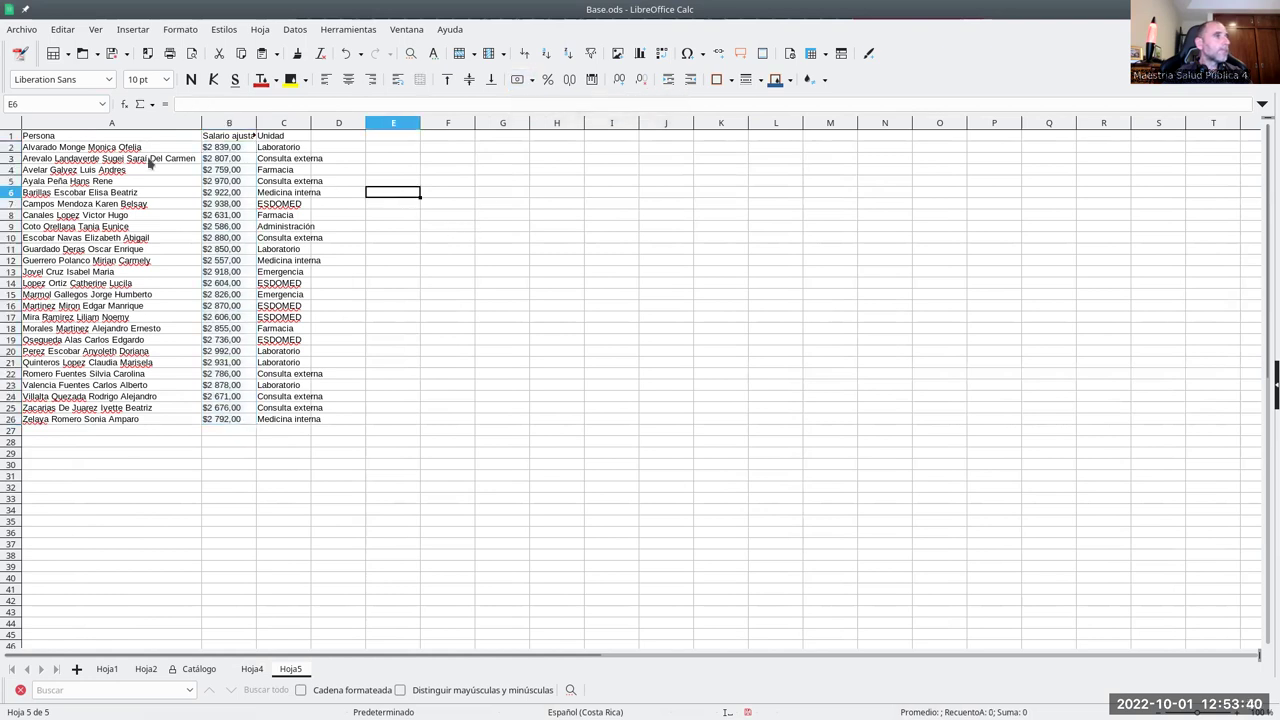
pyautogui.doubleClick(257, 123)
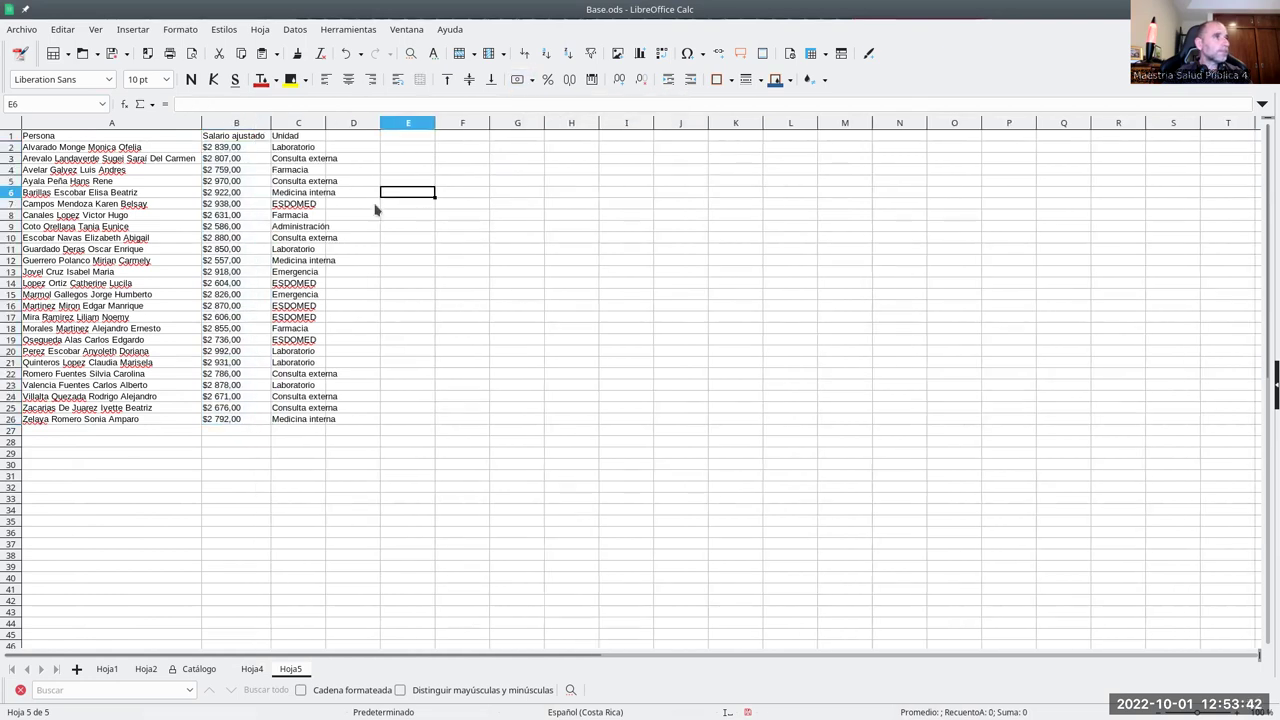
pyautogui.moveTo(355, 149); pyautogui.dragTo(358, 157)
pyautogui.click(321, 124)
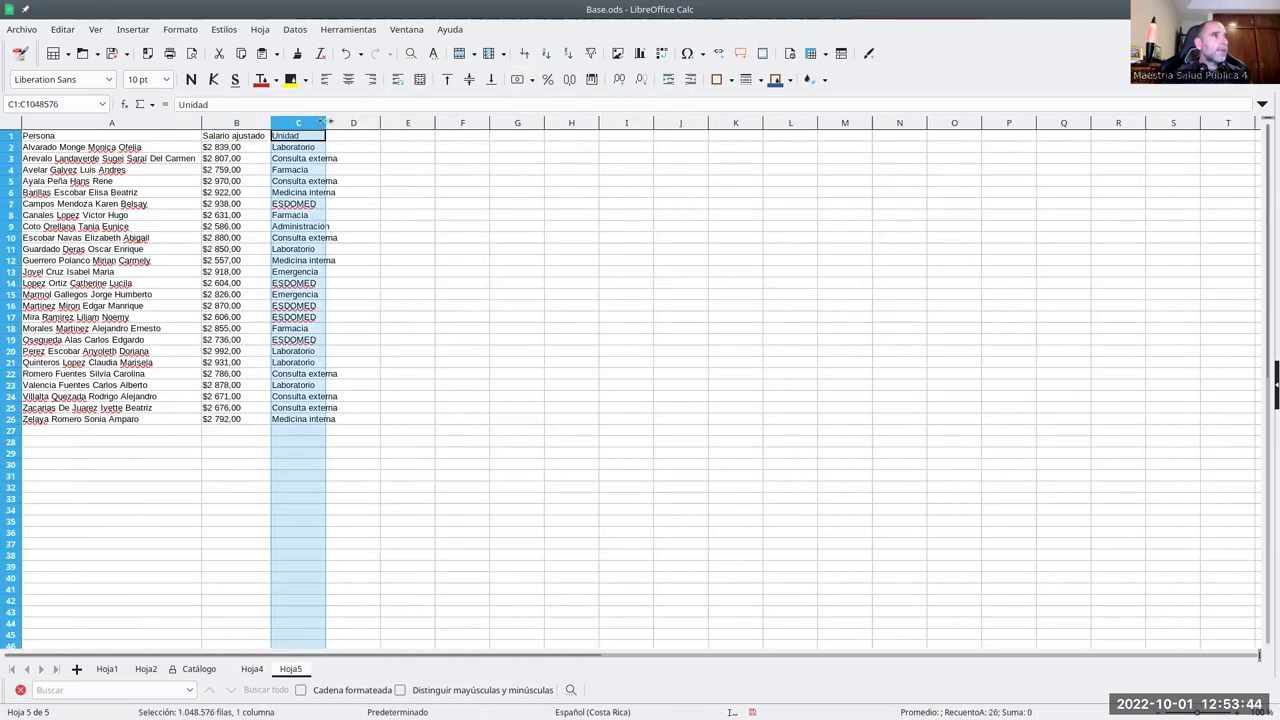
pyautogui.doubleClick(325, 124)
pyautogui.click(406, 399)
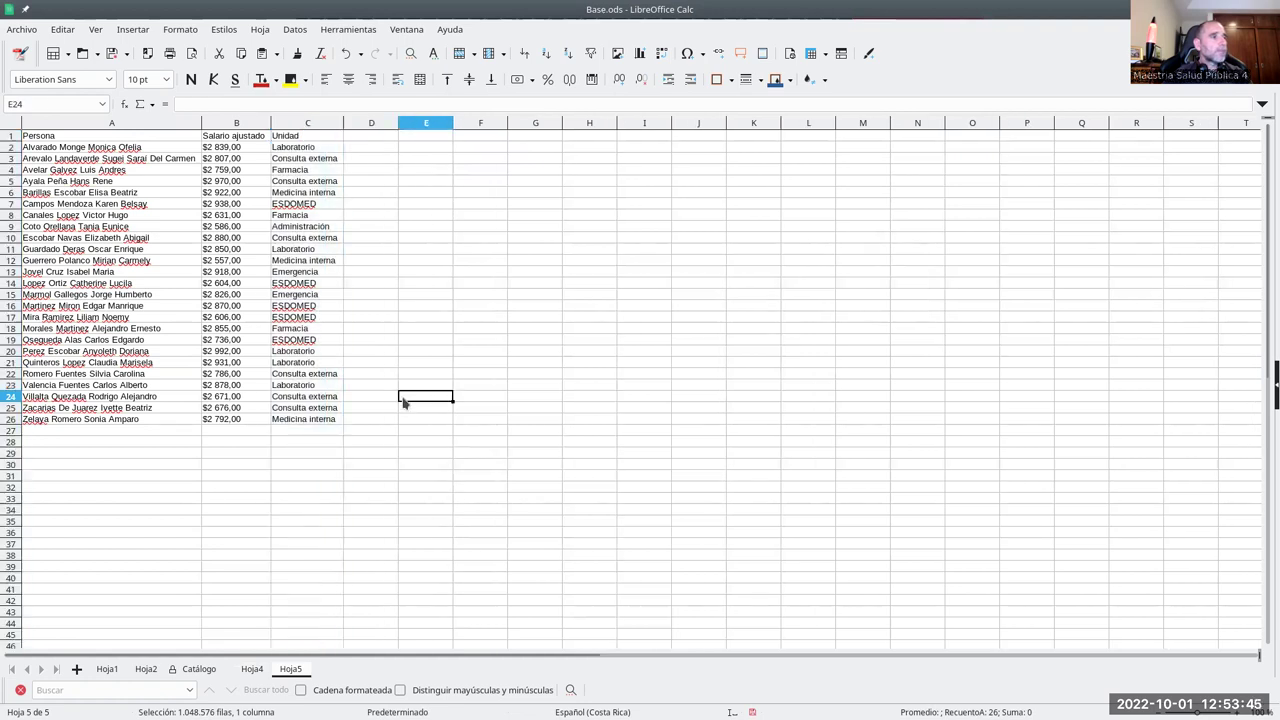
# - Rename the new Hoja5 sheet to Subtotales and the Hoja4 chart sheet to Gráficas
pyautogui.doubleClick(290, 669)
pyautogui.write('S')
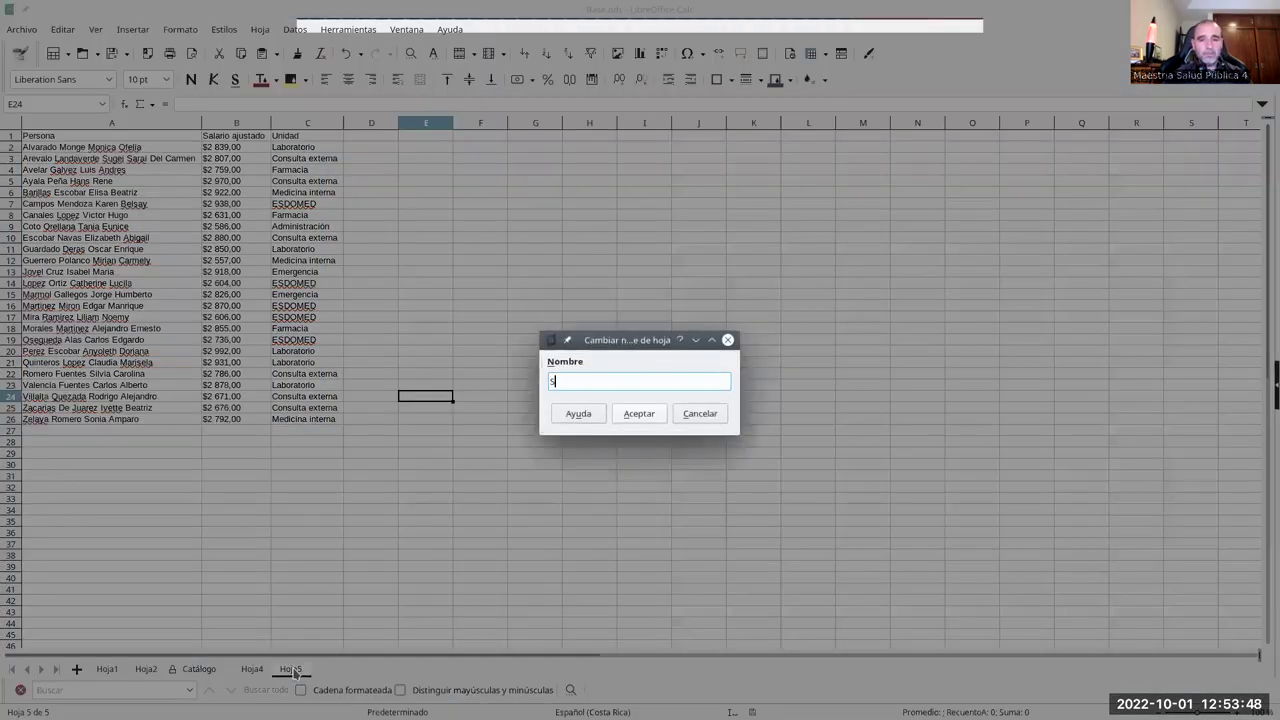
pyautogui.write('ubtotales')
pyautogui.press('Return')
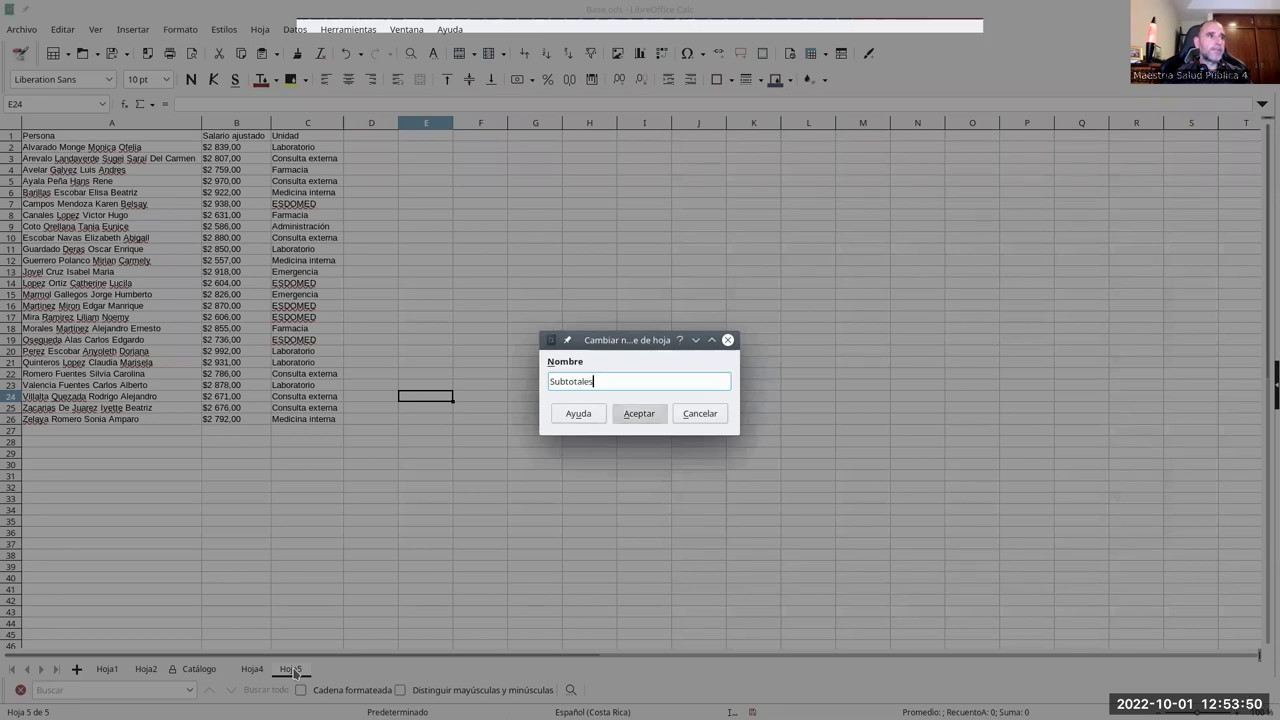
pyautogui.click(253, 670)
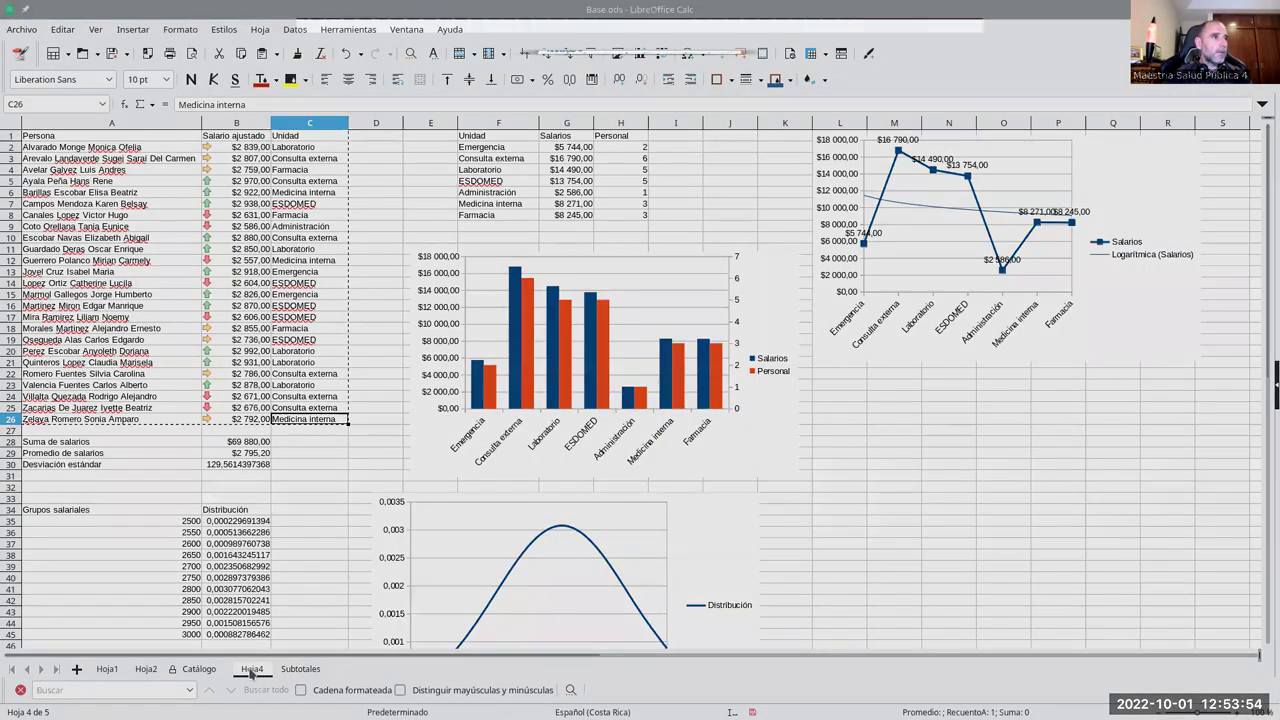
pyautogui.doubleClick(251, 669)
pyautogui.write('Grá')
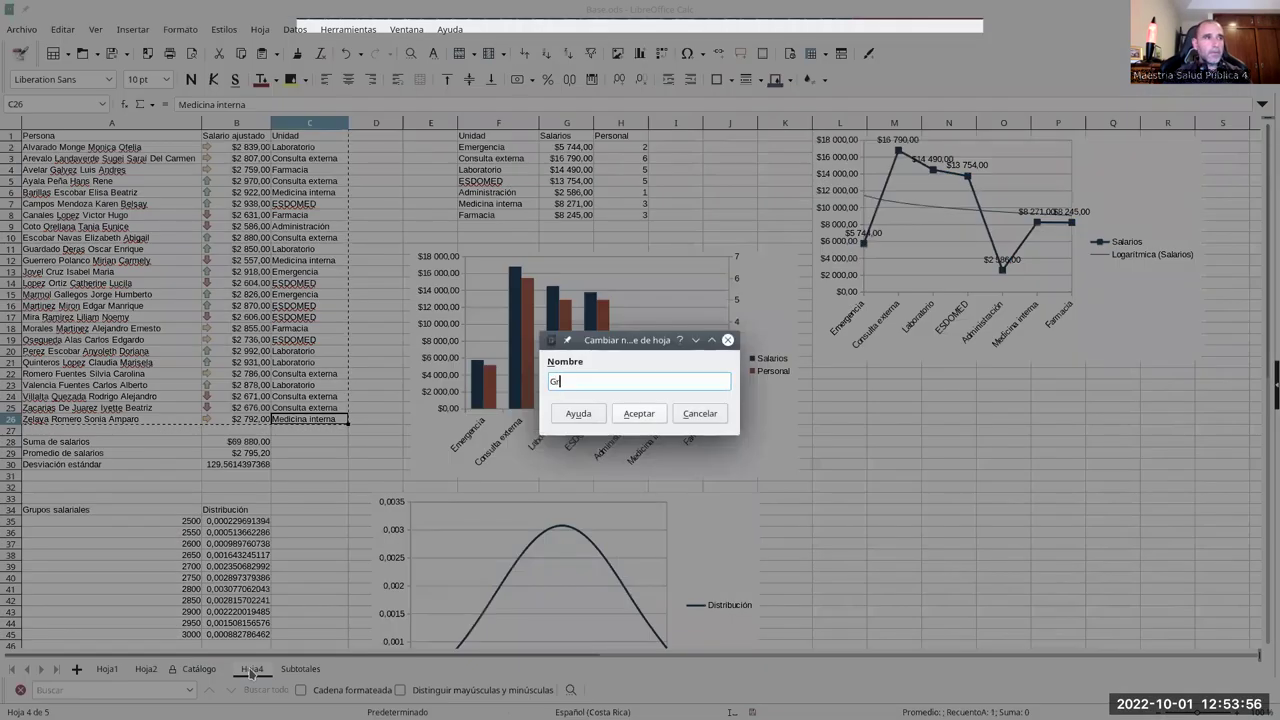
pyautogui.press('BackSpace')
pyautogui.press('BackSpace')
pyautogui.press('BackSpace')
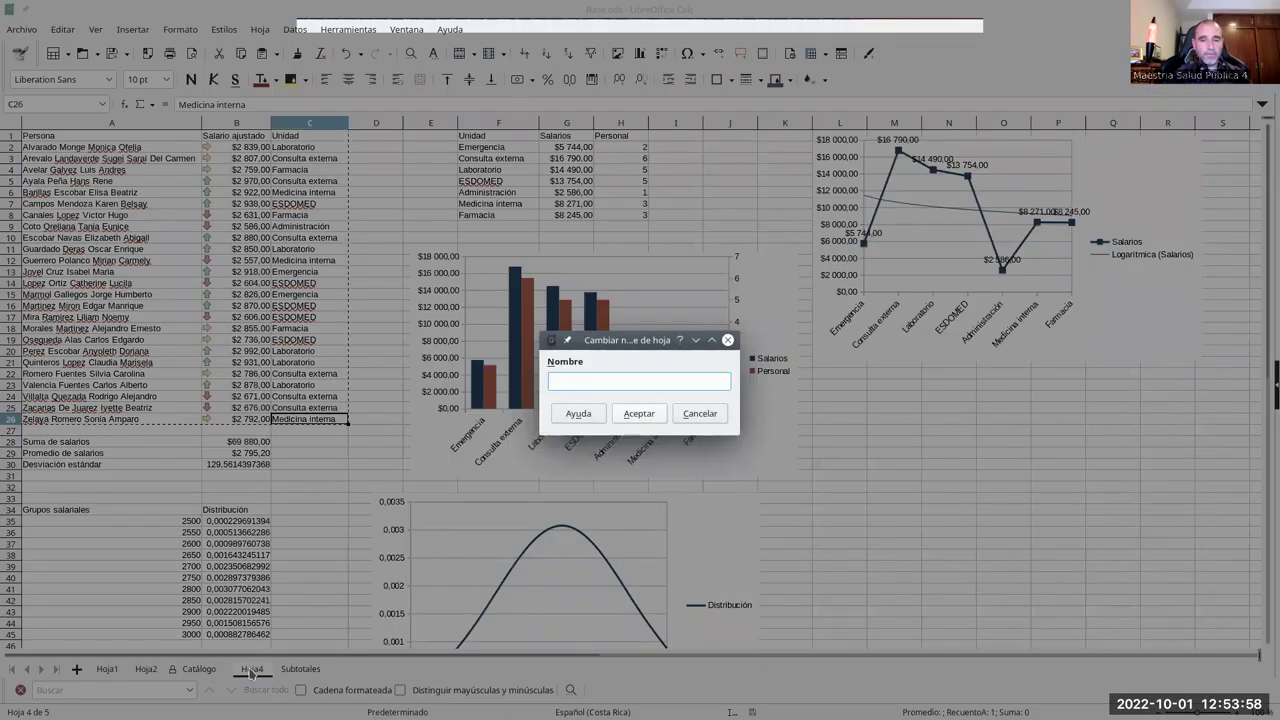
pyautogui.write('Gráficas')
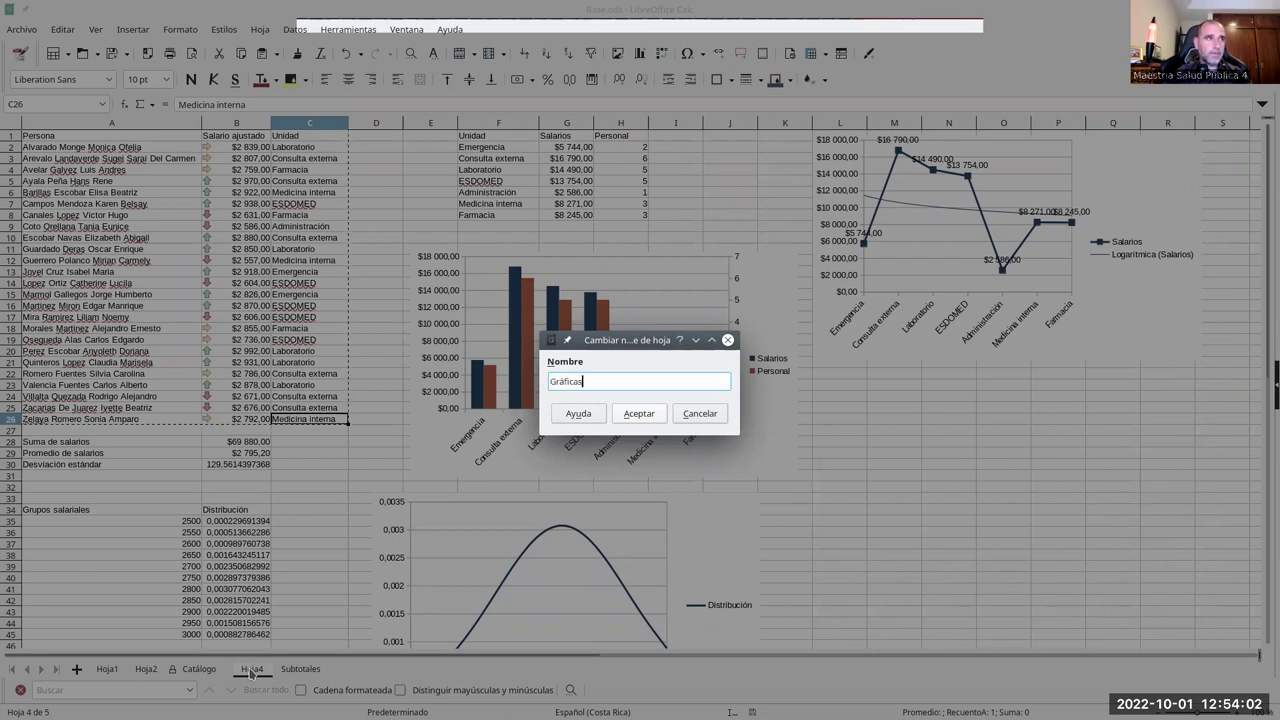
pyautogui.press('Return')
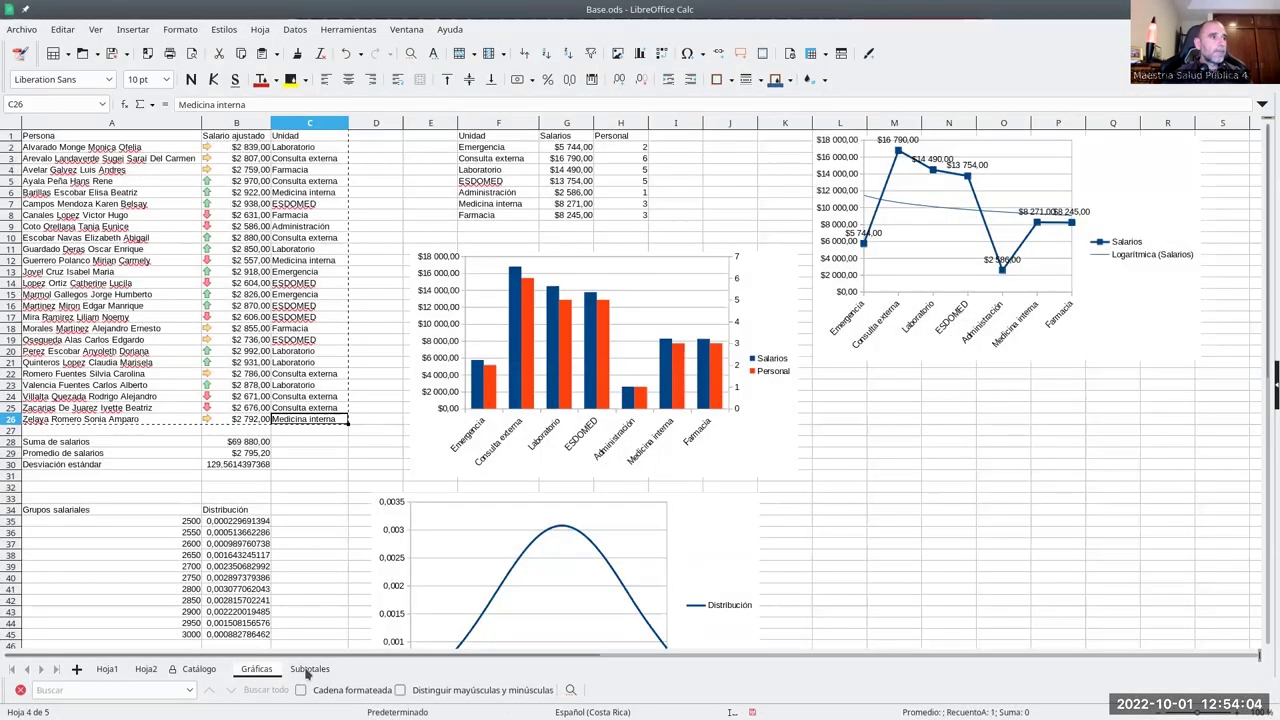
# - Return to the Subtotales sheet with a cell in its data table selected
pyautogui.click(307, 672)
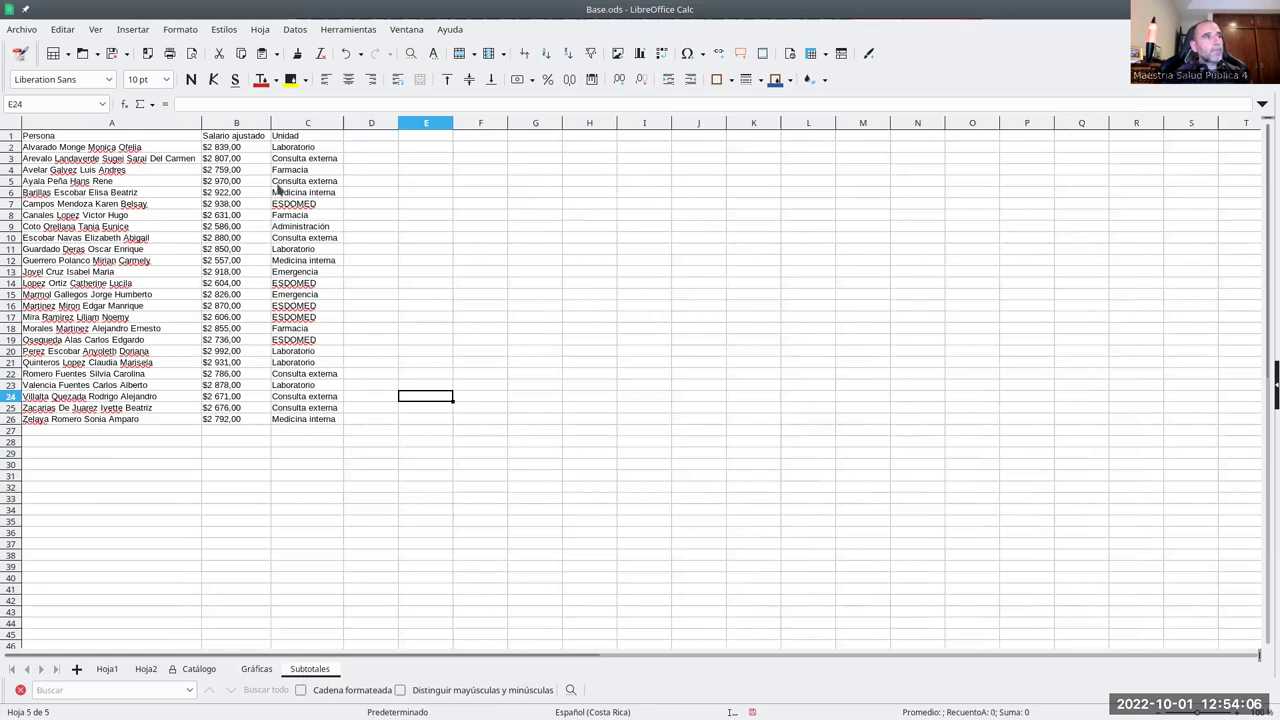
pyautogui.click(195, 137)
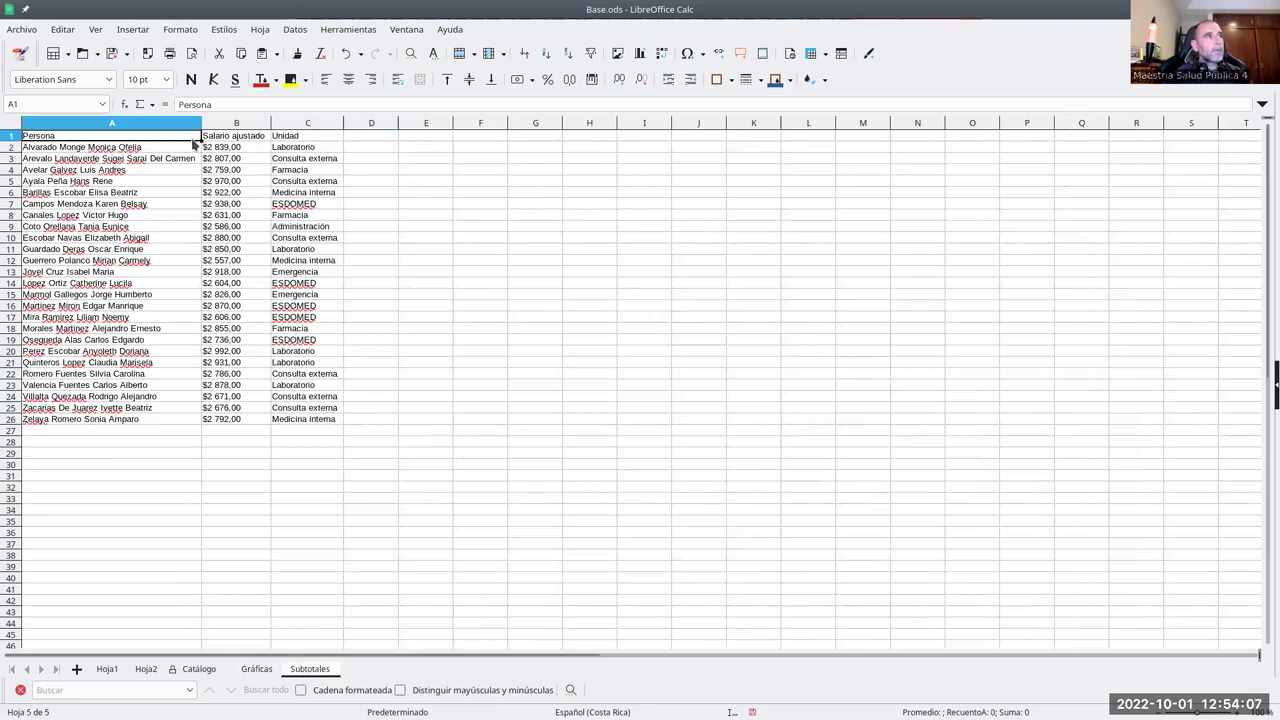
pyautogui.click(295, 30)
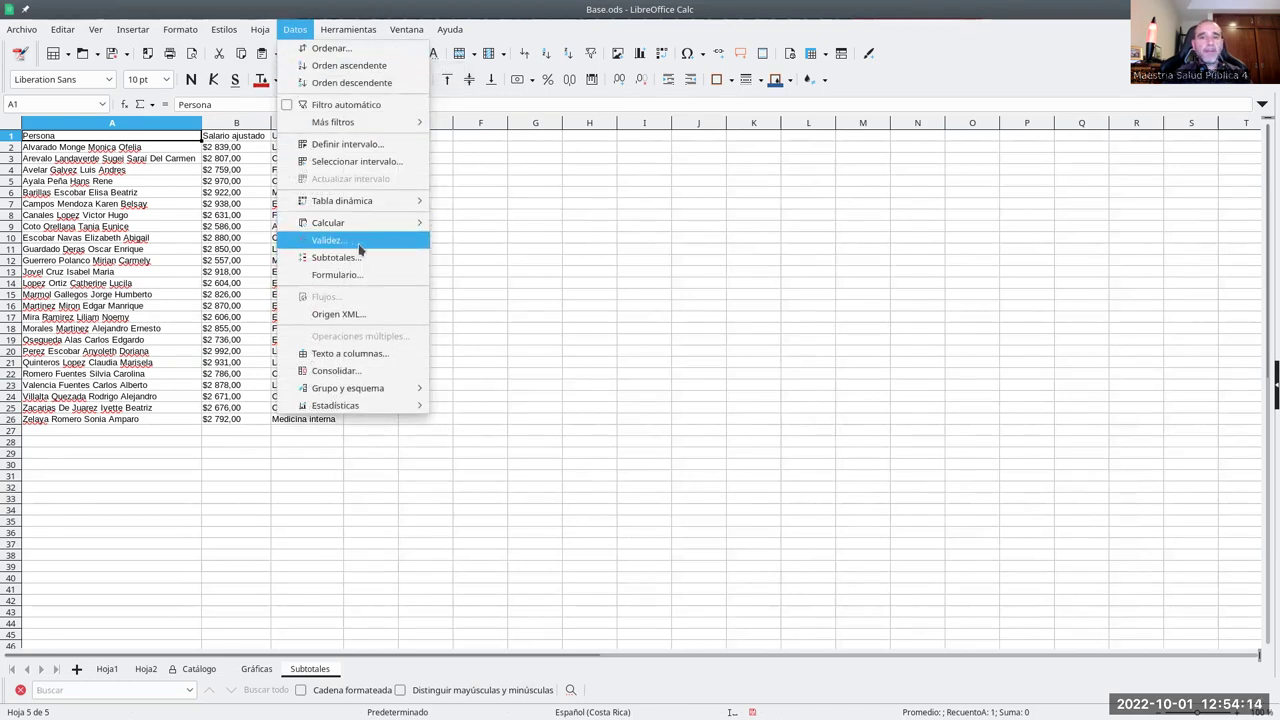
# - Insert Suma subtotals of Salario ajustado grouped by Unidad on the Subtotales sheet
pyautogui.click(356, 259)
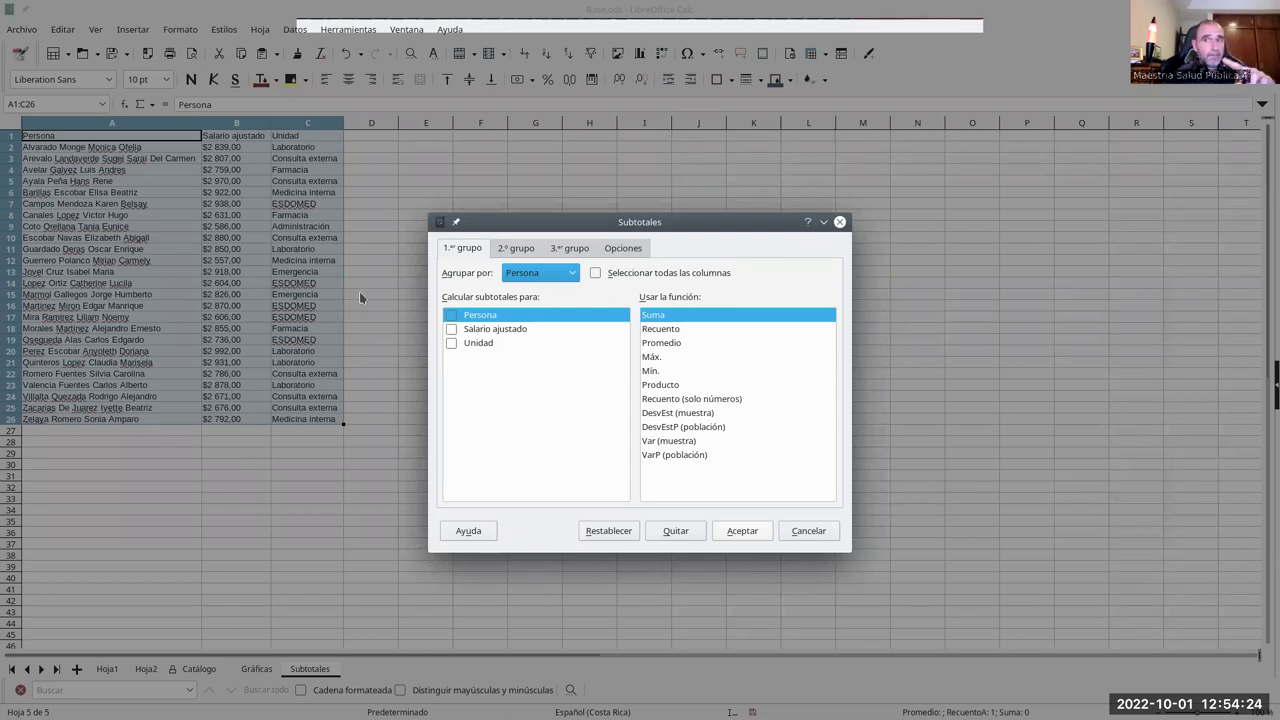
pyautogui.click(540, 273)
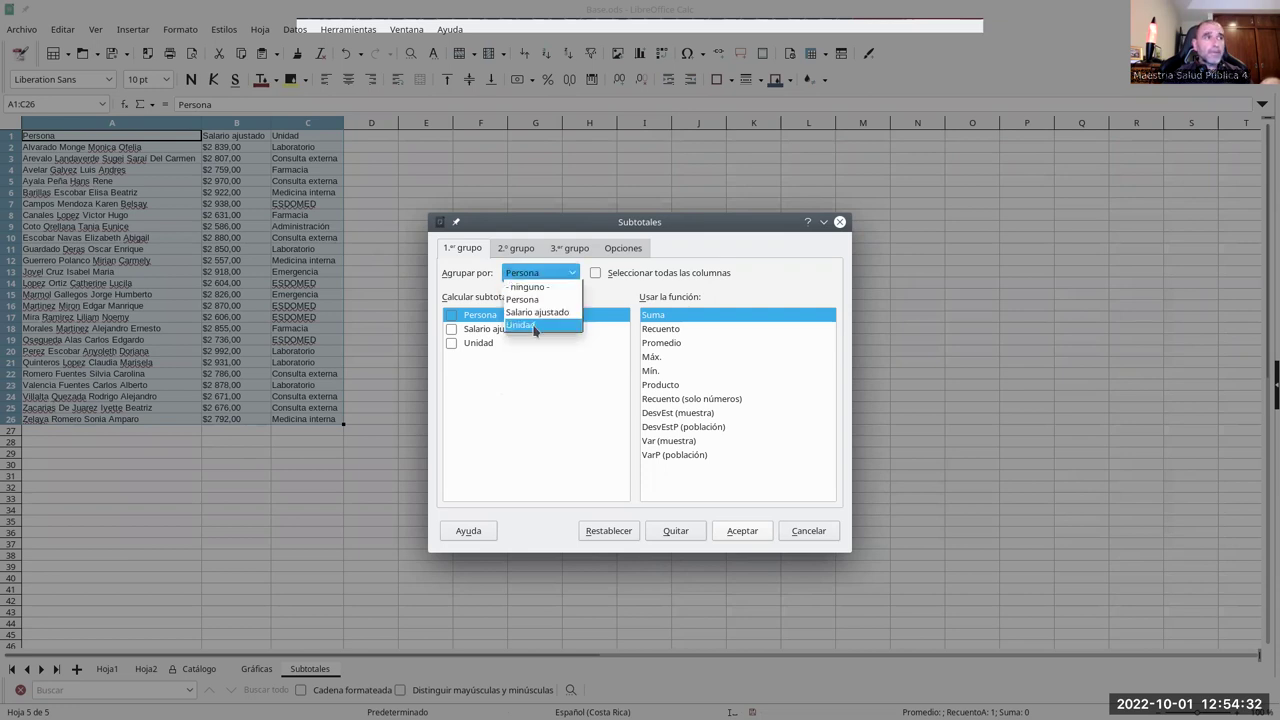
pyautogui.click(521, 325)
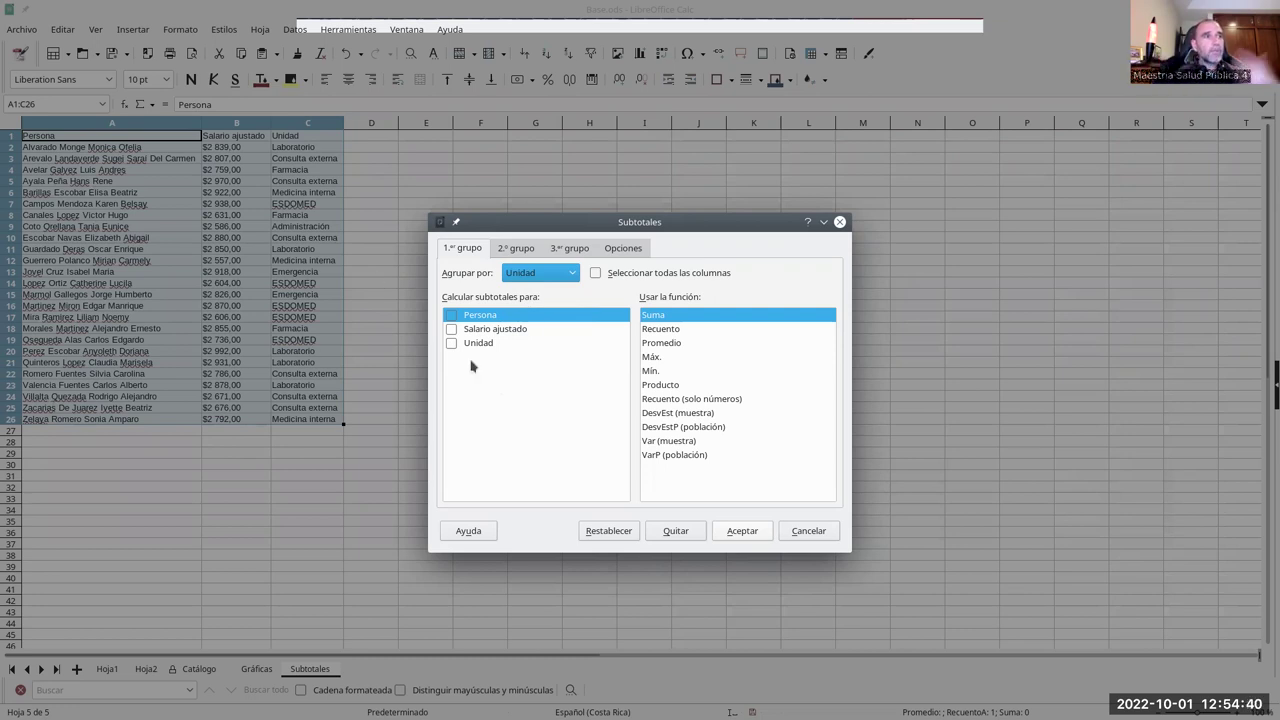
pyautogui.click(454, 332)
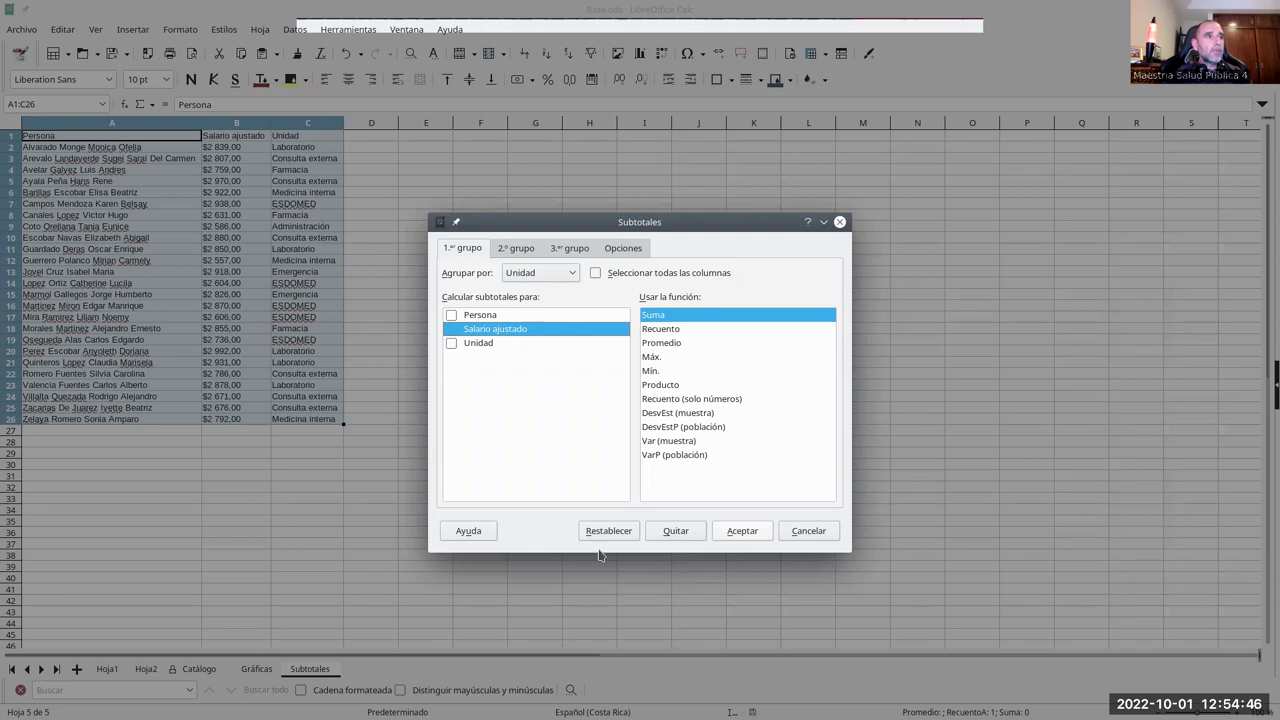
pyautogui.click(733, 533)
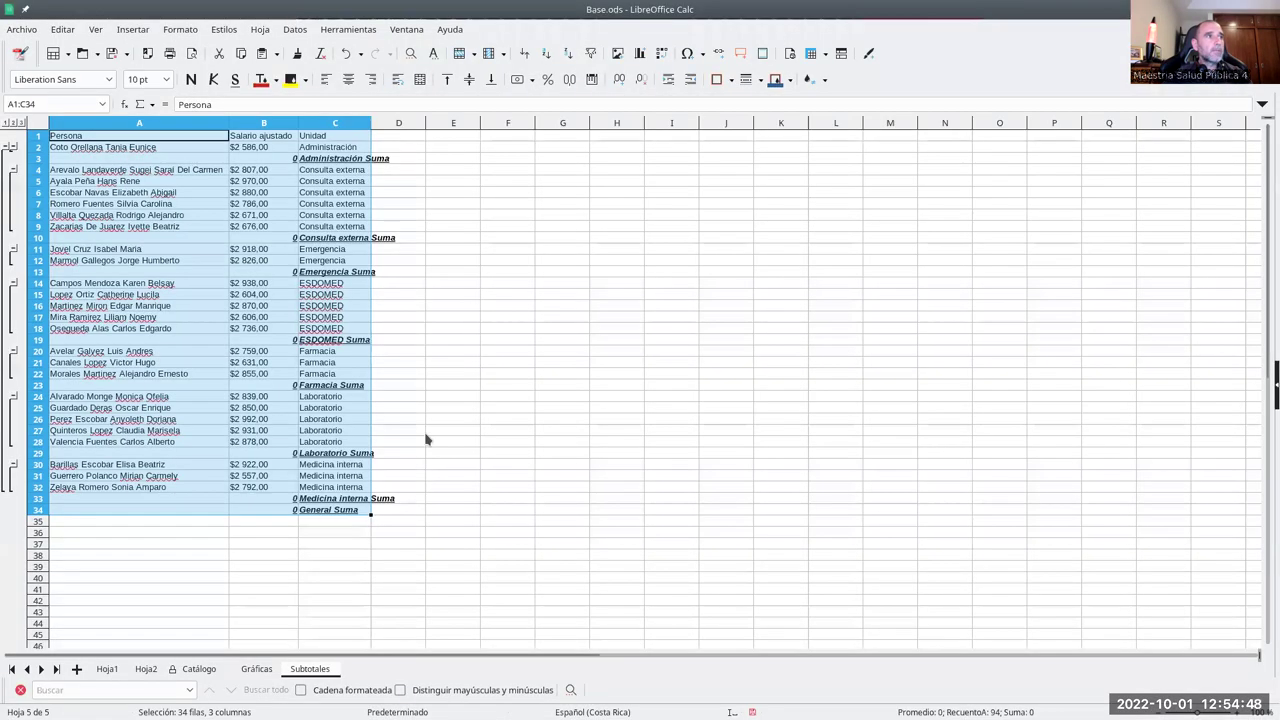
# - Check the zero-valued salary cells B2 and B32, then undo the inserted subtotals
pyautogui.click(271, 150)
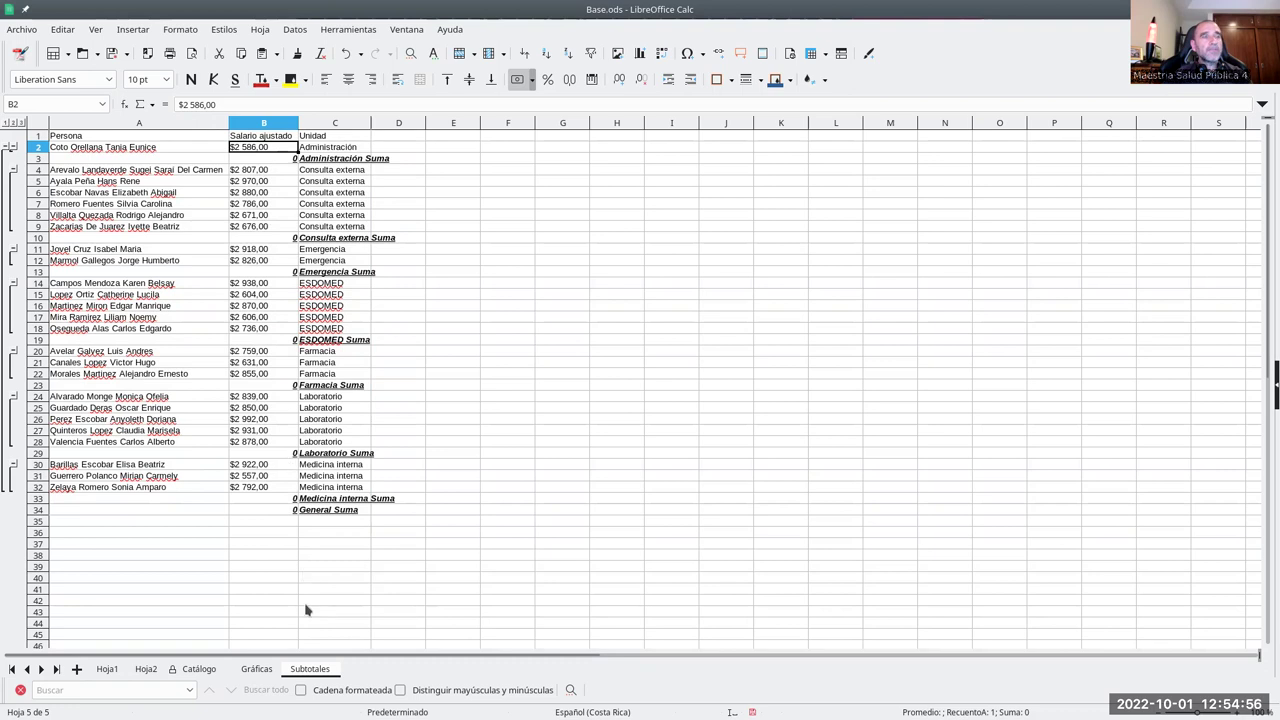
pyautogui.click(247, 490)
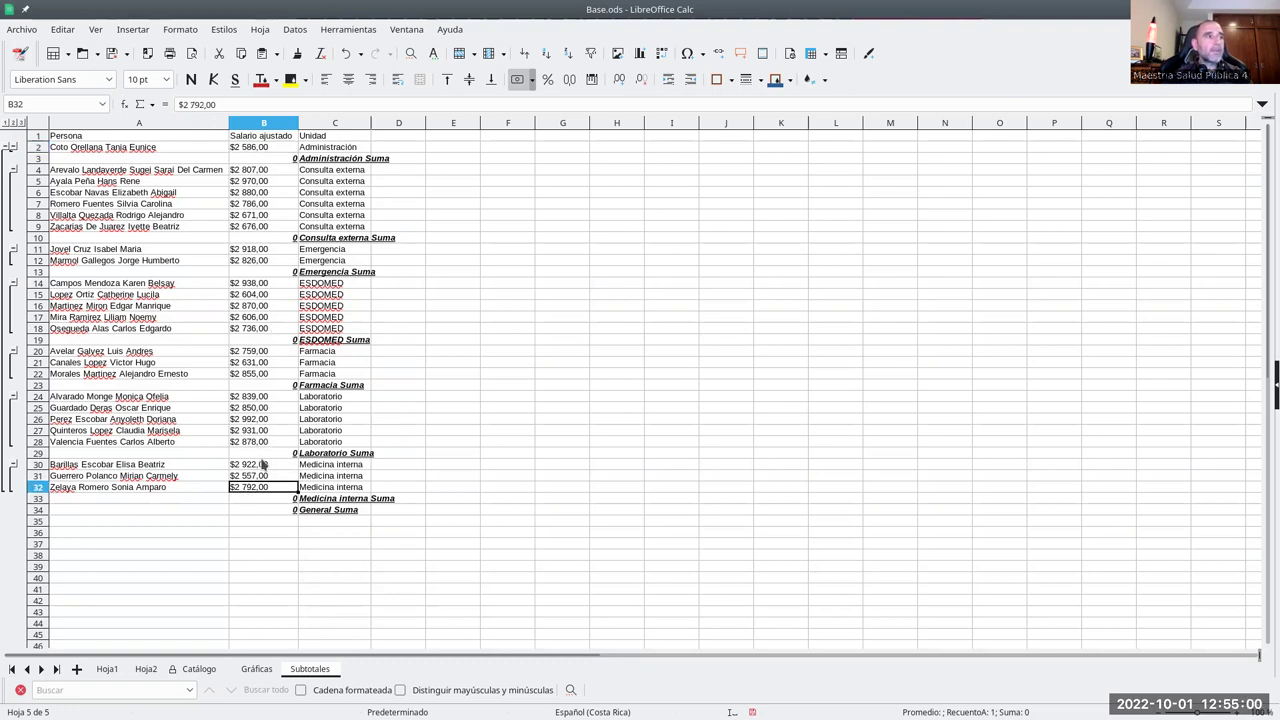
pyautogui.hotkey('ctrl', 'z')
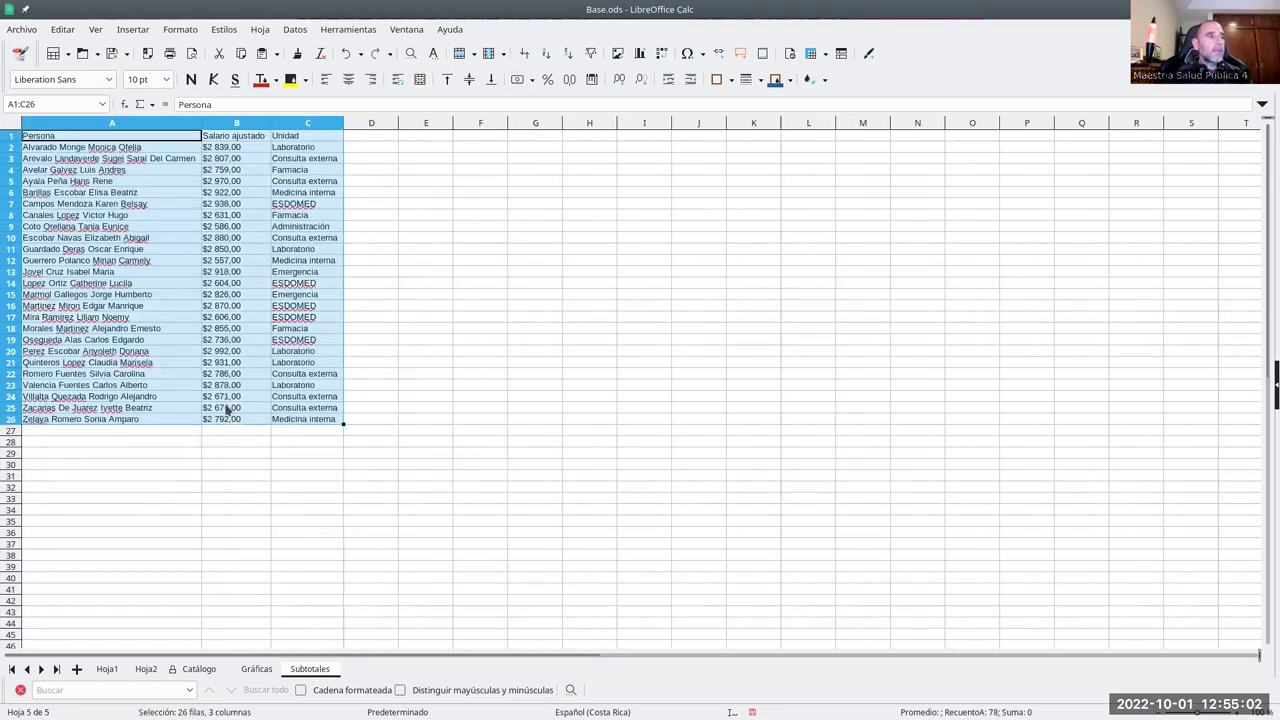
# - Take the salaries B2:B26 from Gráficas and set Subtotales B2 as the paste target
pyautogui.click(256, 668)
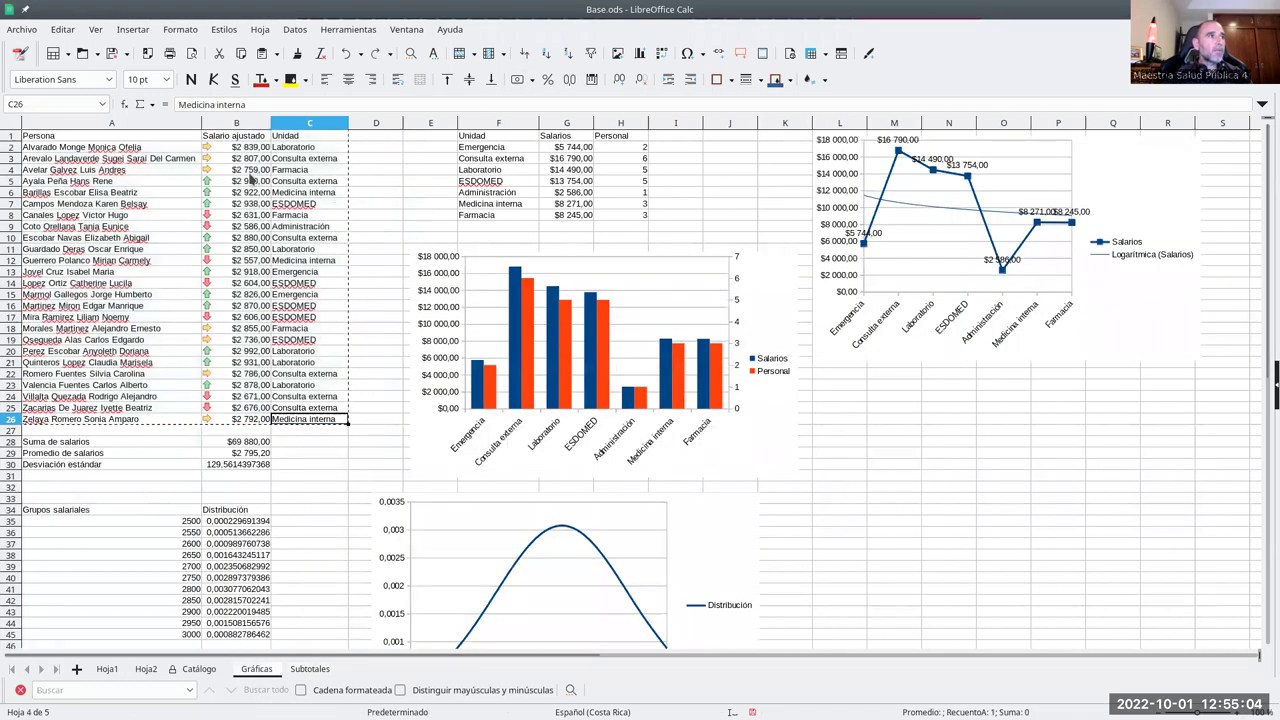
pyautogui.moveTo(240, 190); pyautogui.dragTo(236, 420)
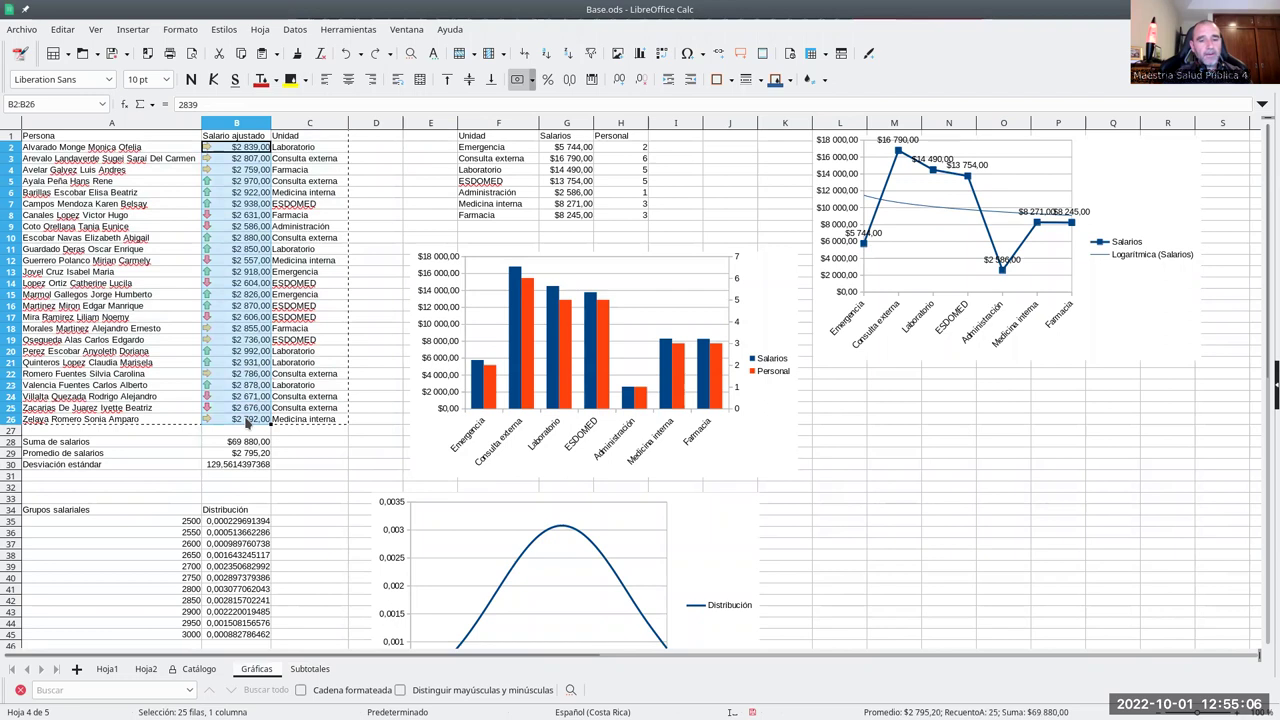
pyautogui.click(300, 668)
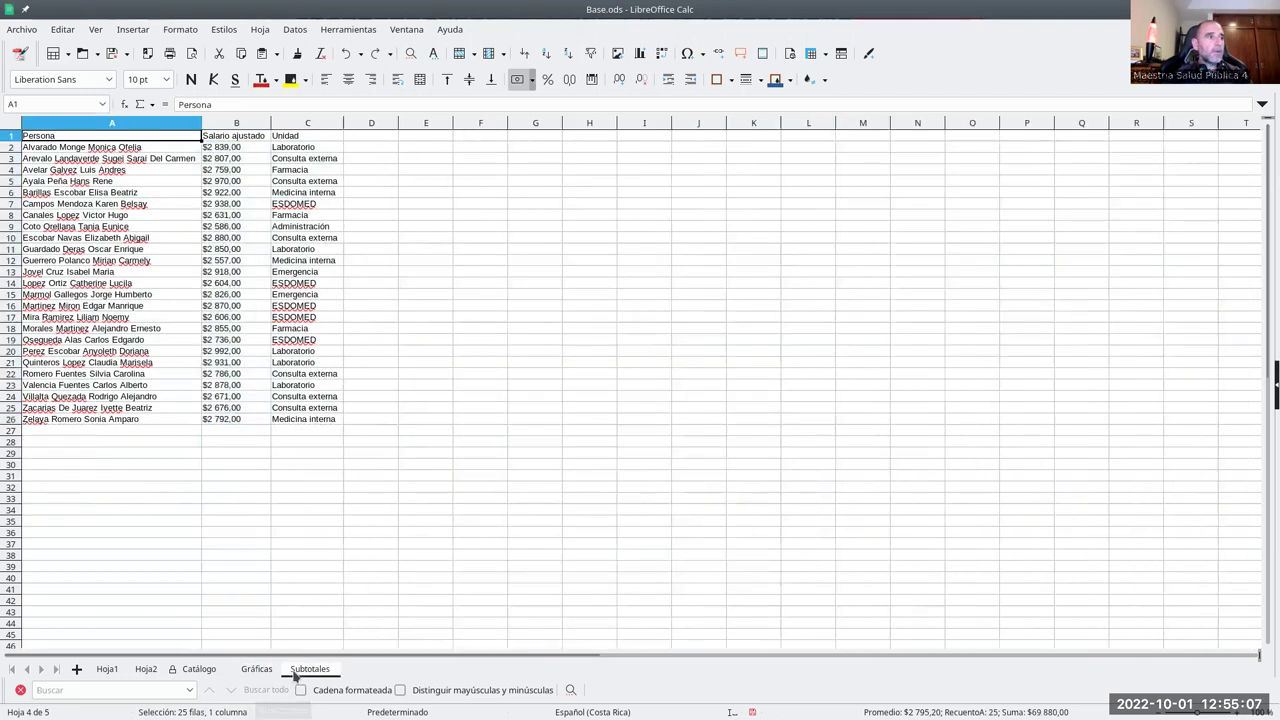
pyautogui.click(215, 151)
# - Paste the numeric salaries over B2:B26, confirming the overwrite, and spot-check B2, B5 and B8
pyautogui.hotkey('ctrl', 'v')
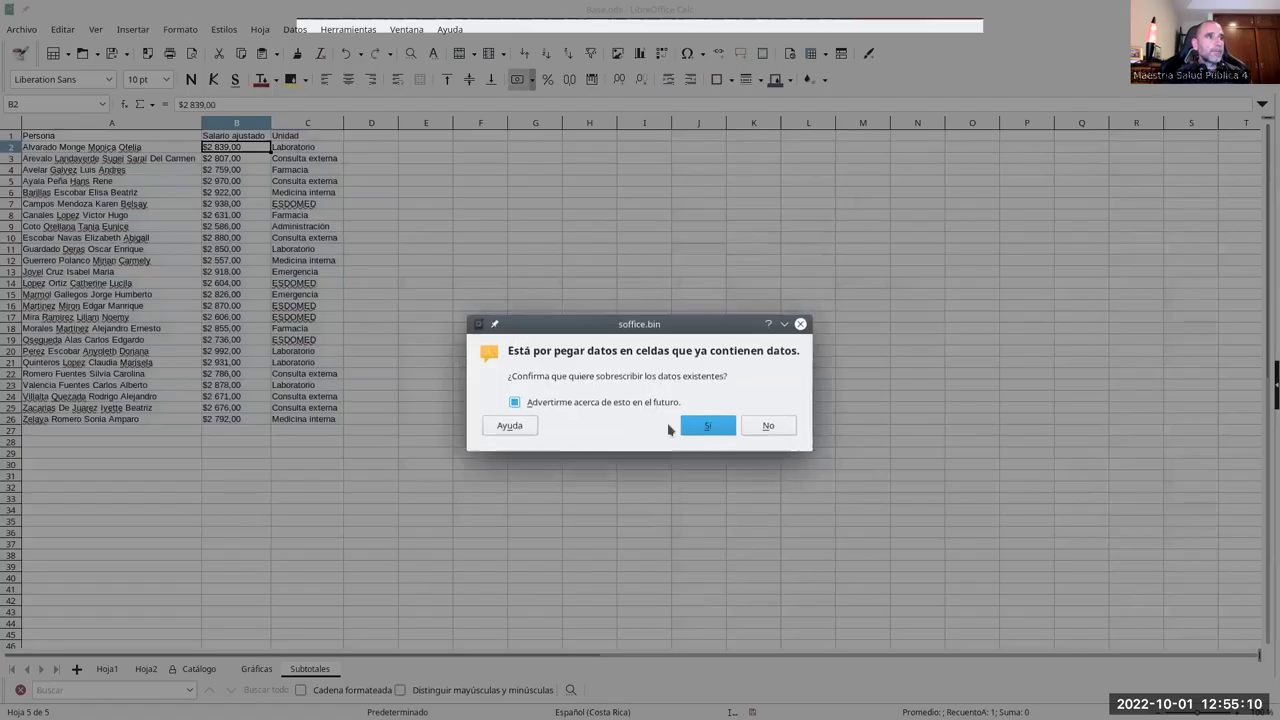
pyautogui.click(694, 426)
pyautogui.click(266, 217)
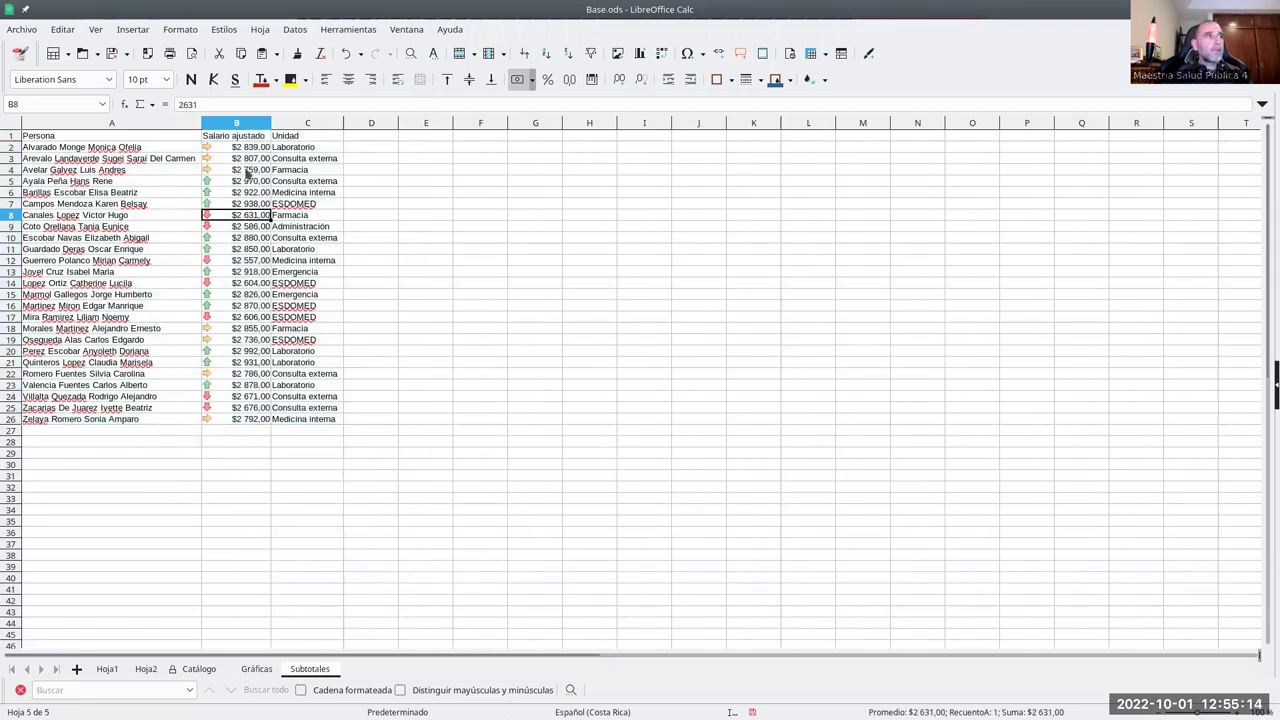
pyautogui.click(249, 149)
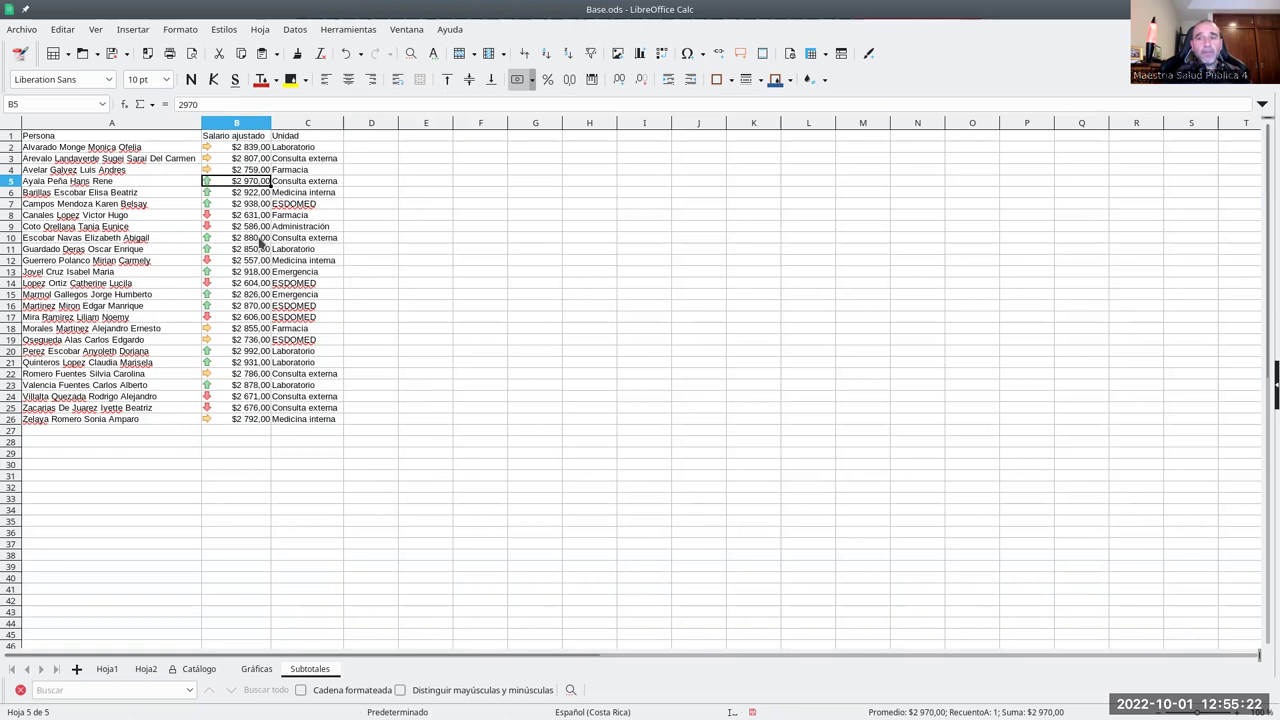
pyautogui.doubleClick(175, 104)
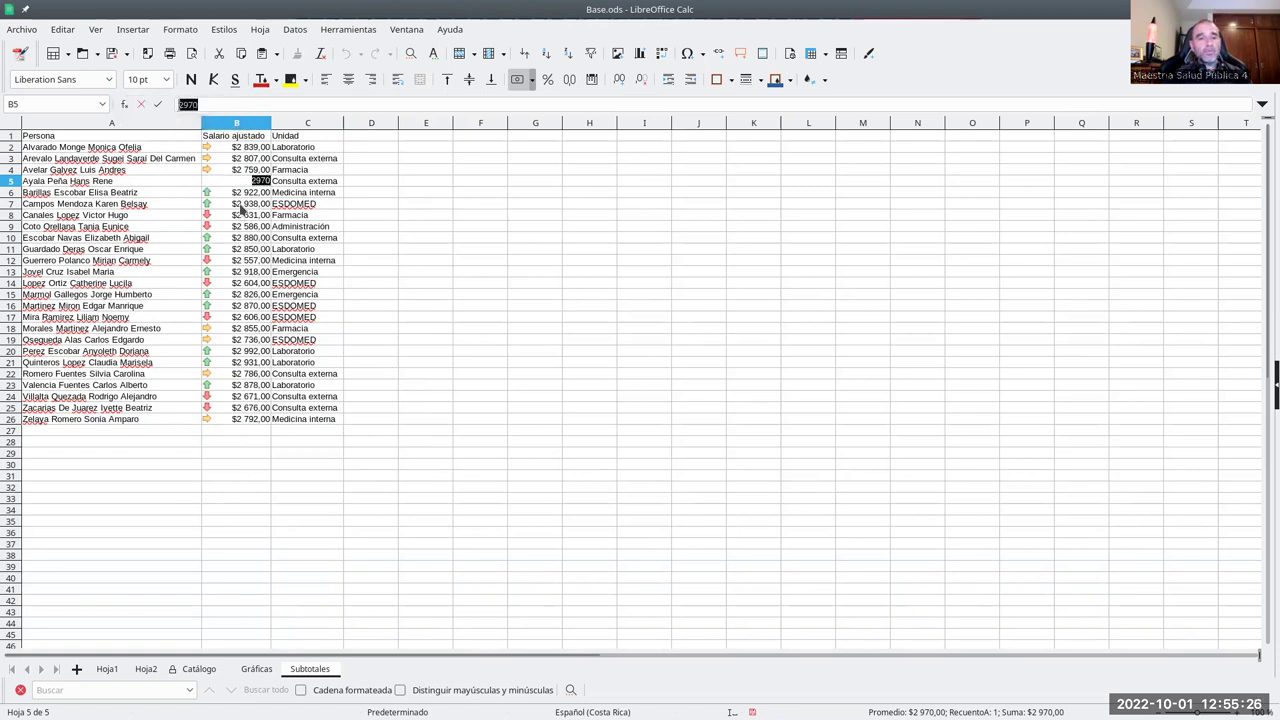
pyautogui.press('Escape')
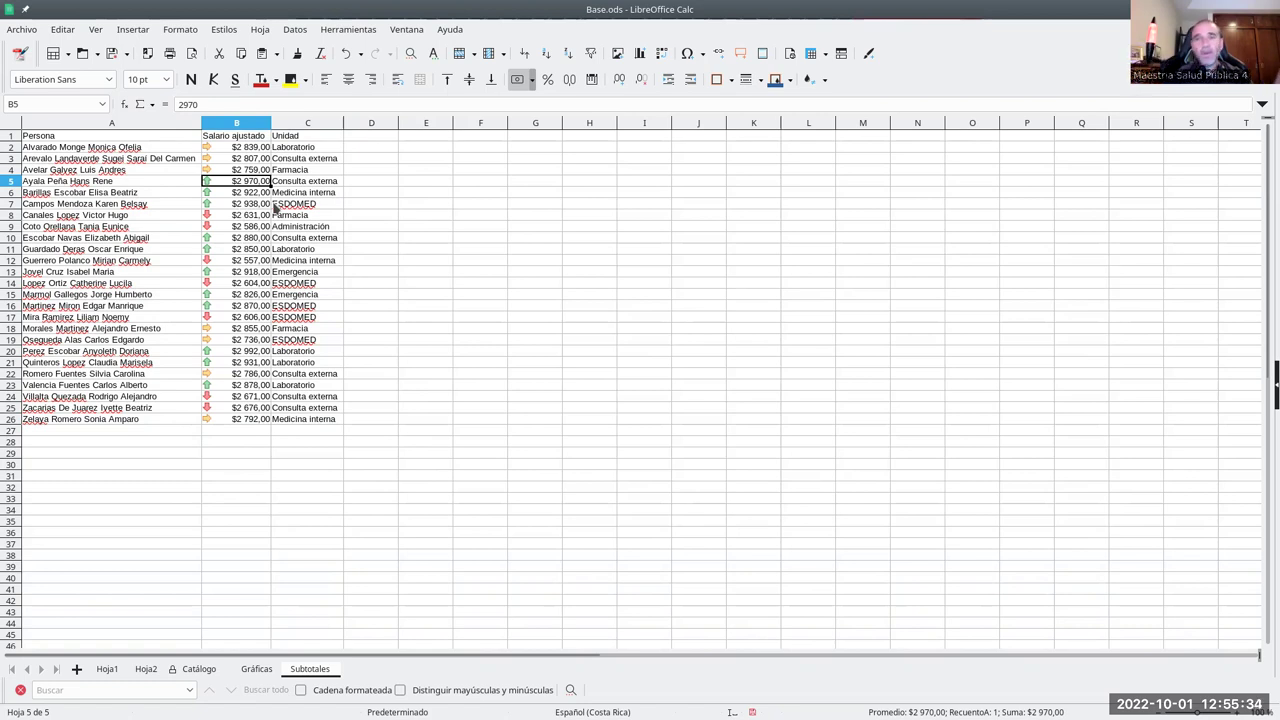
pyautogui.click(165, 139)
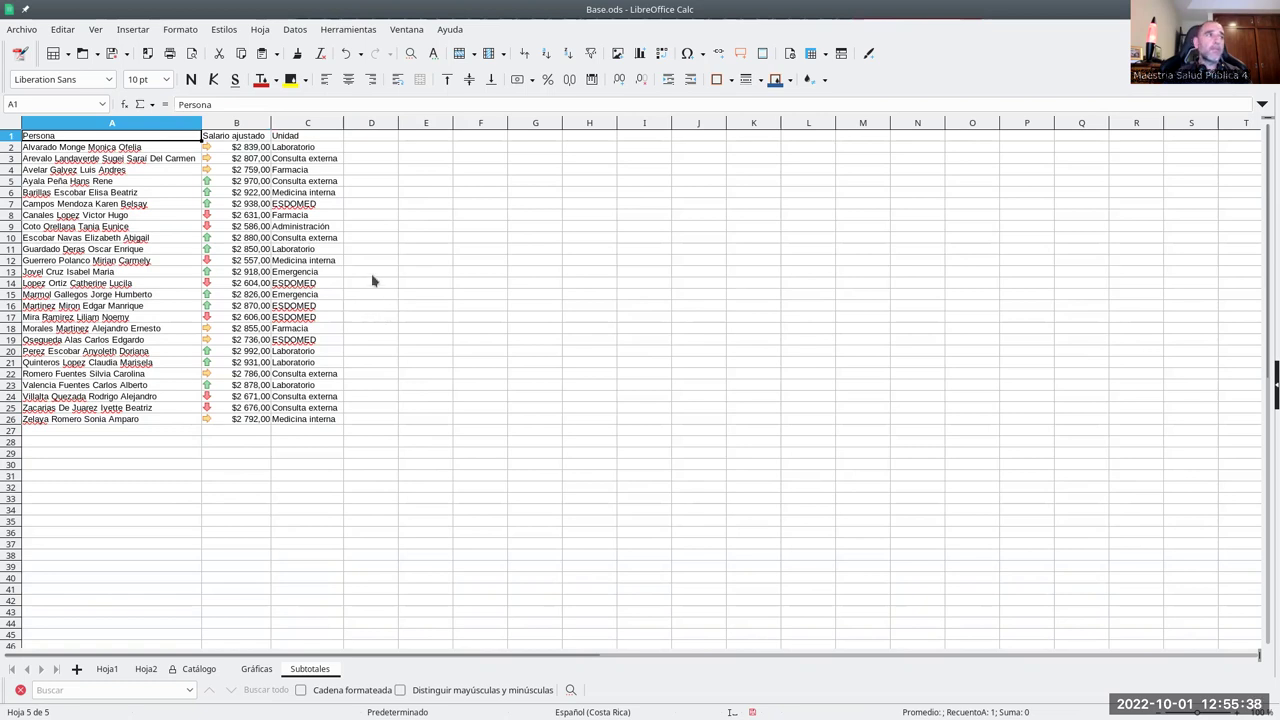
pyautogui.click(294, 30)
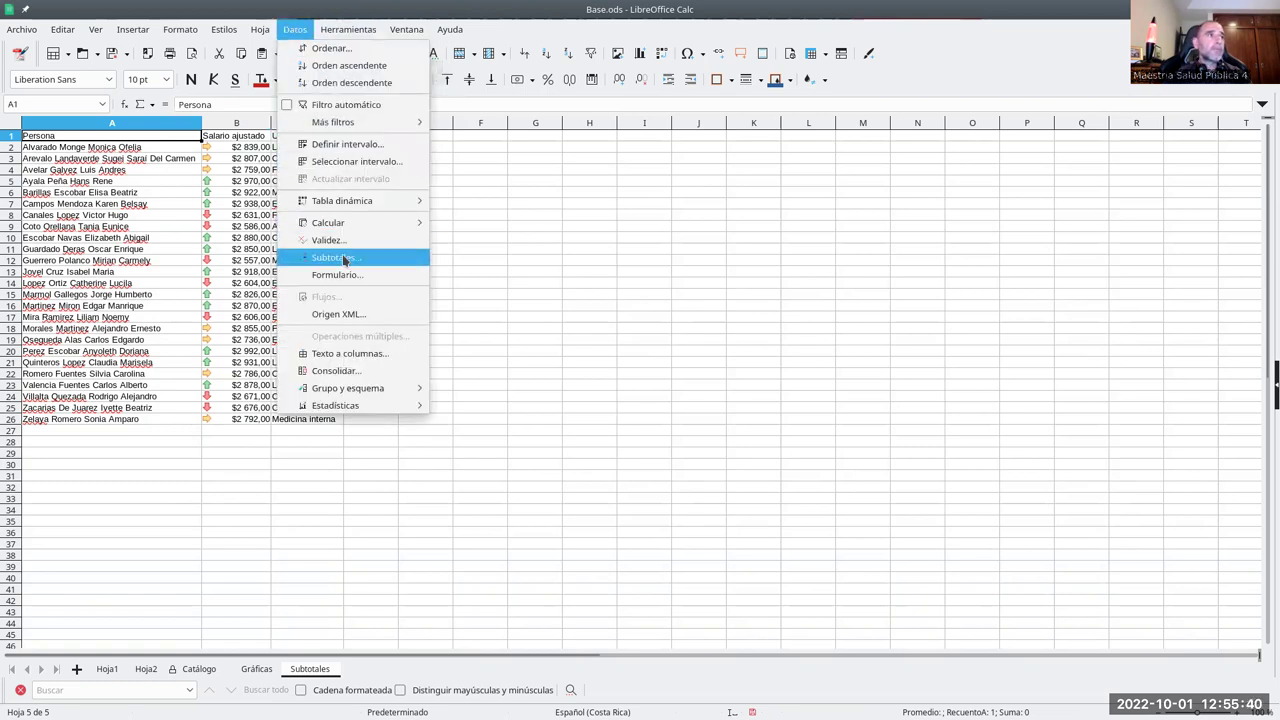
pyautogui.click(345, 258)
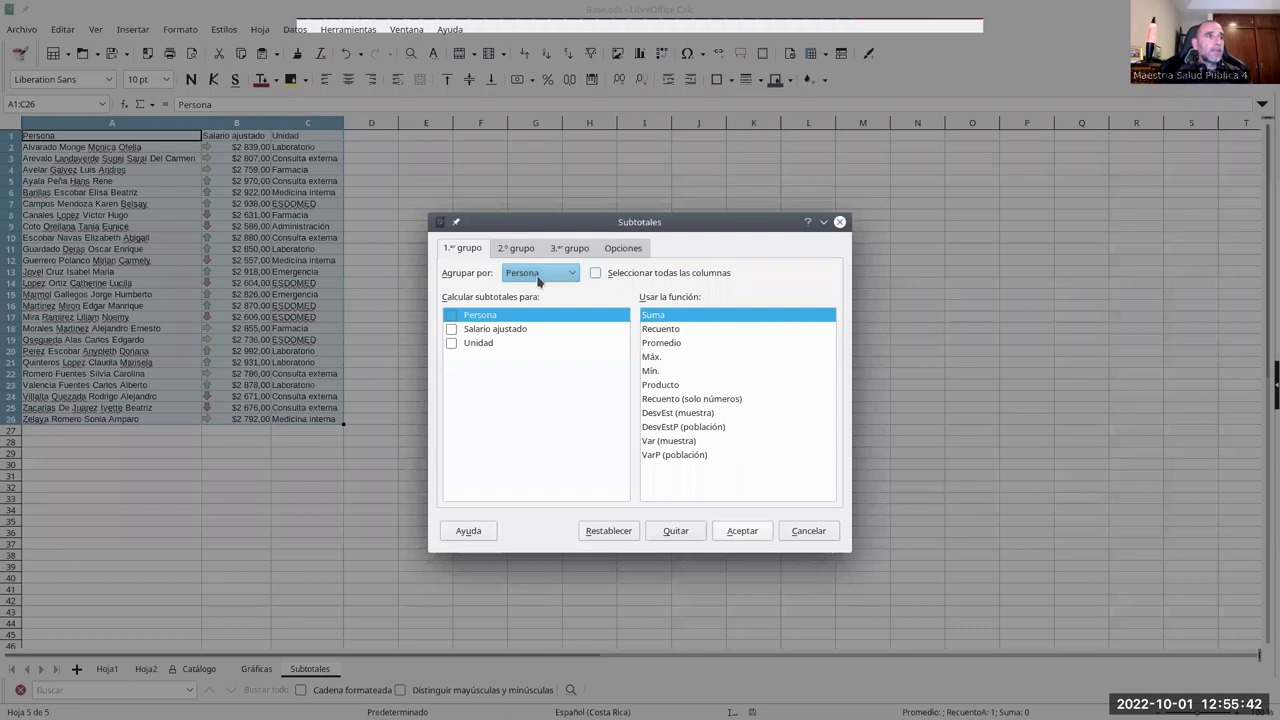
pyautogui.click(541, 276)
pyautogui.click(530, 327)
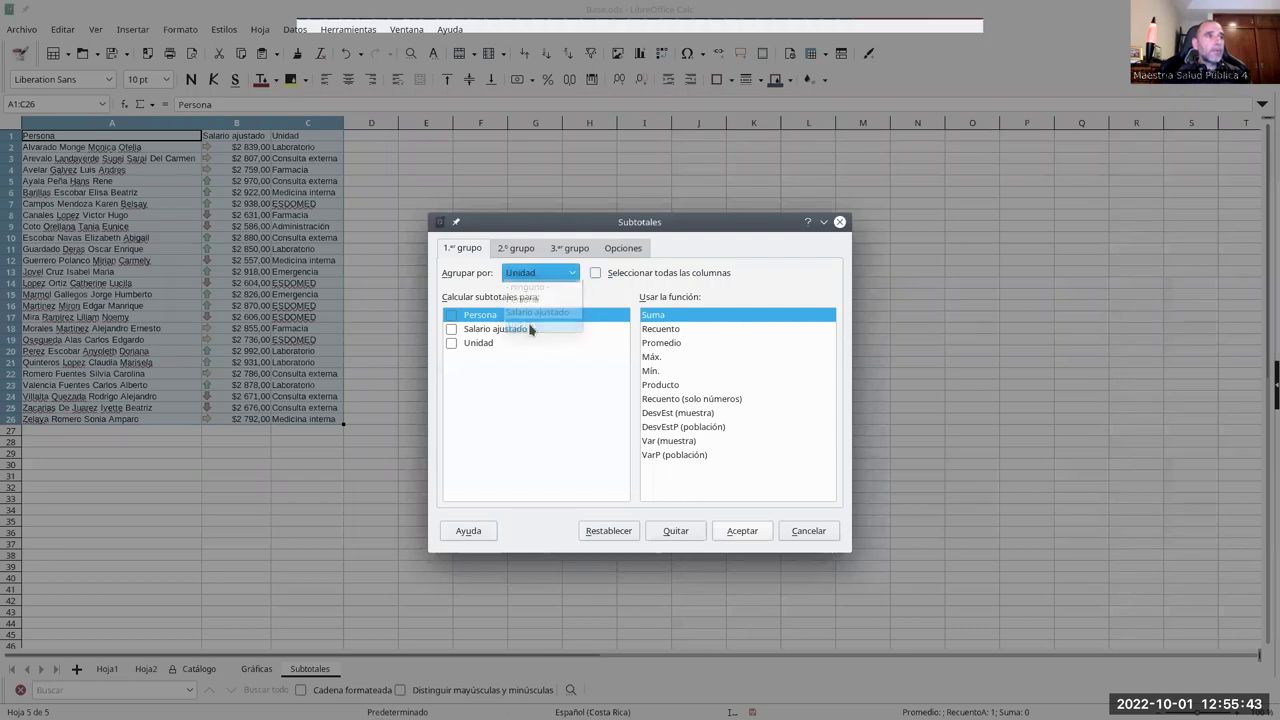
pyautogui.click(452, 329)
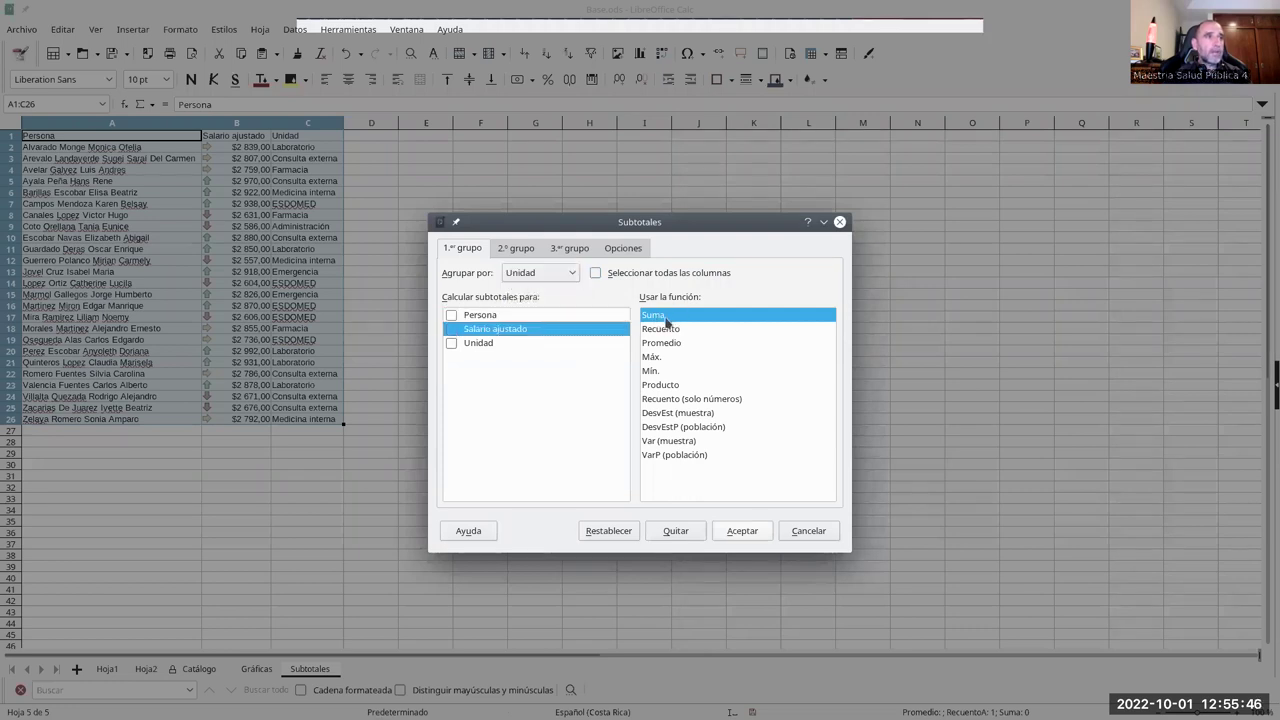
pyautogui.click(742, 531)
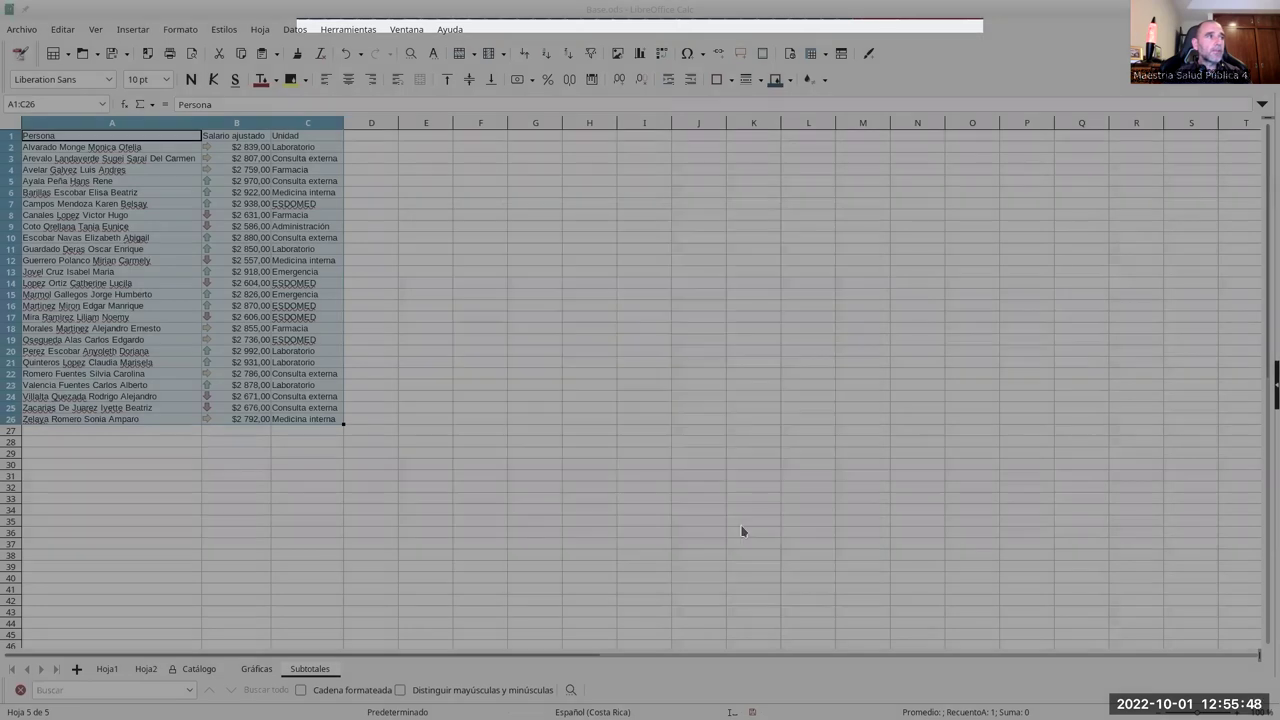
pyautogui.click(399, 172)
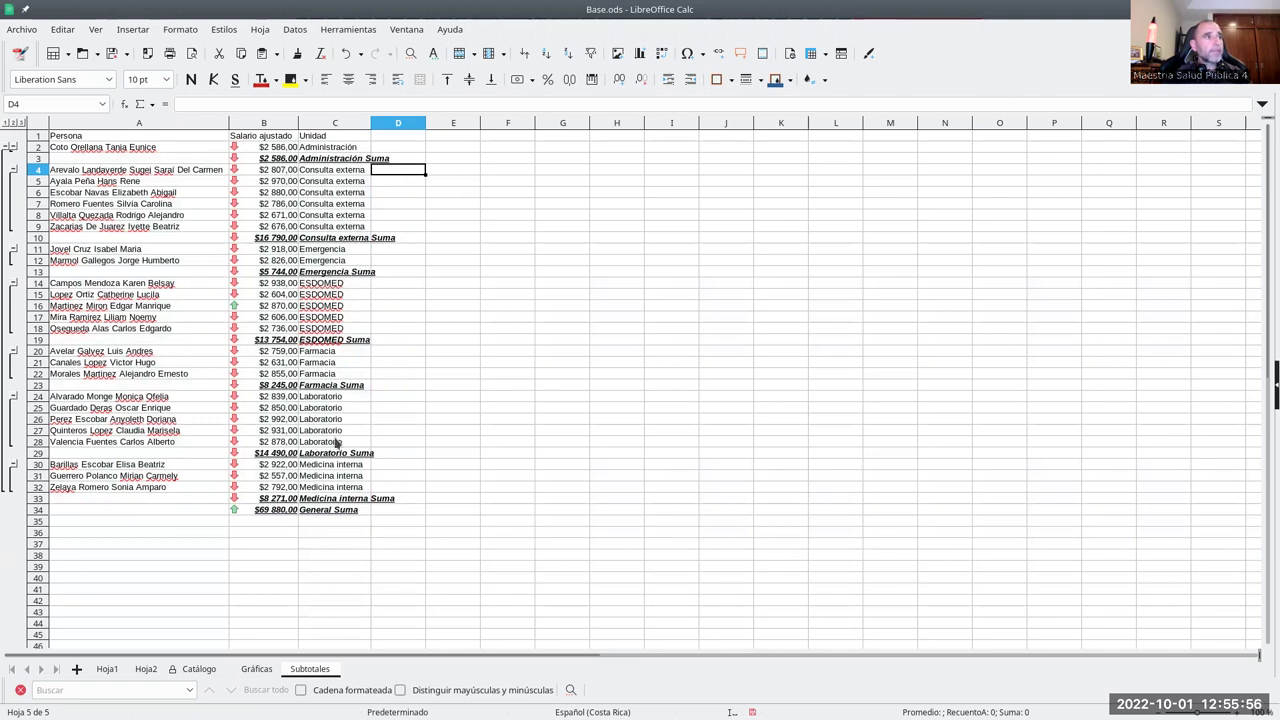
# - Collapse the outline to level 2, leaving per-Unidad Suma rows and the $69 880,00 General Suma
pyautogui.click(13, 123)
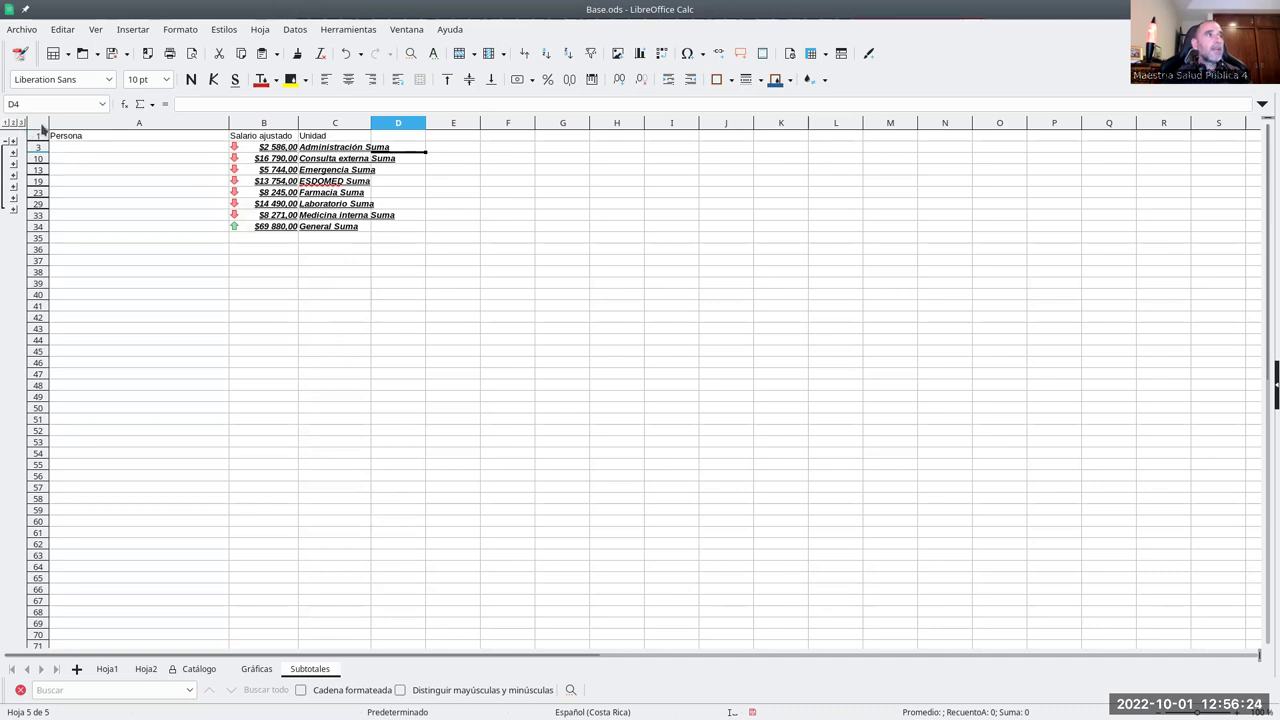
pyautogui.click(161, 143)
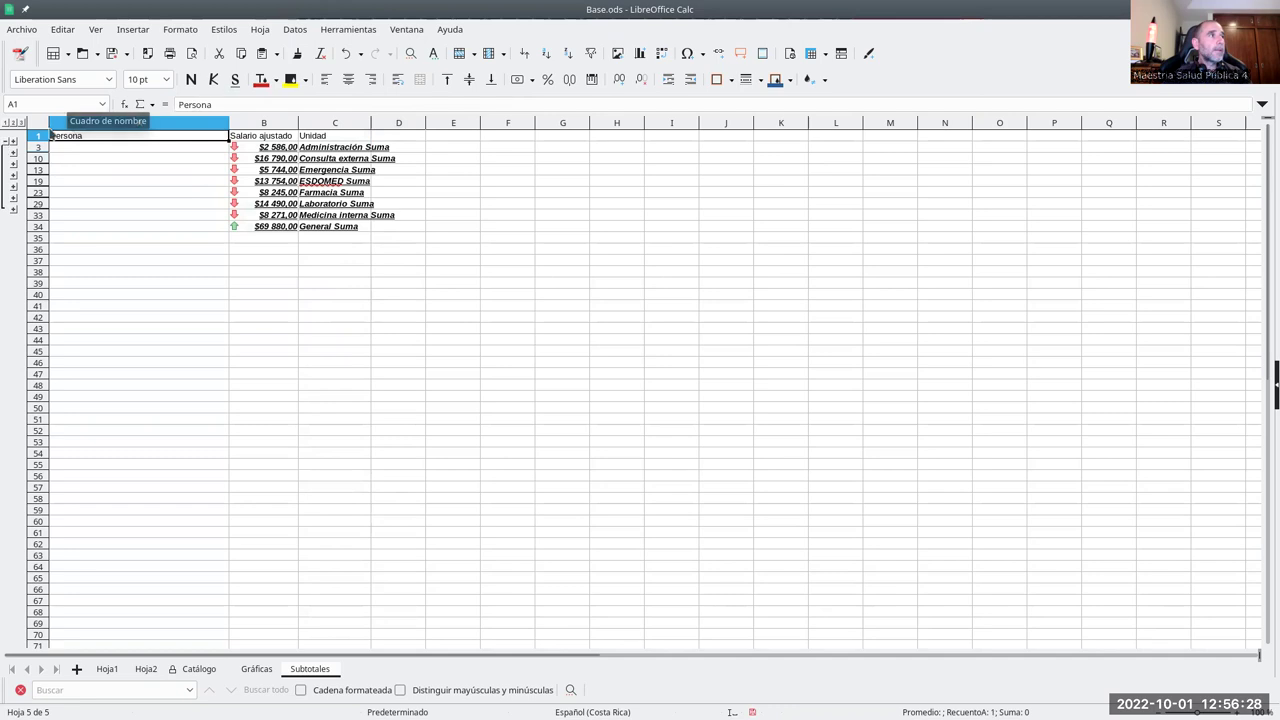
pyautogui.click(295, 29)
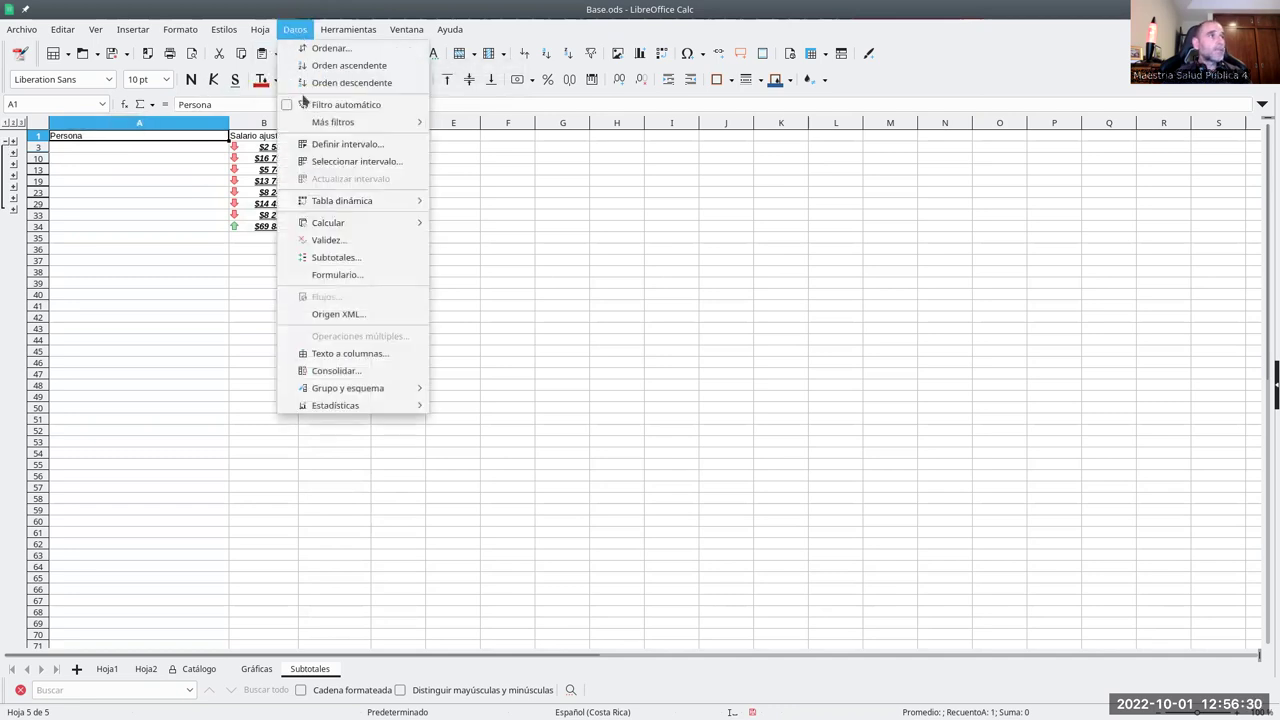
# - Add a second subtotal group by Unidad using Recuento, giving a General Recuento of 25
pyautogui.click(371, 265)
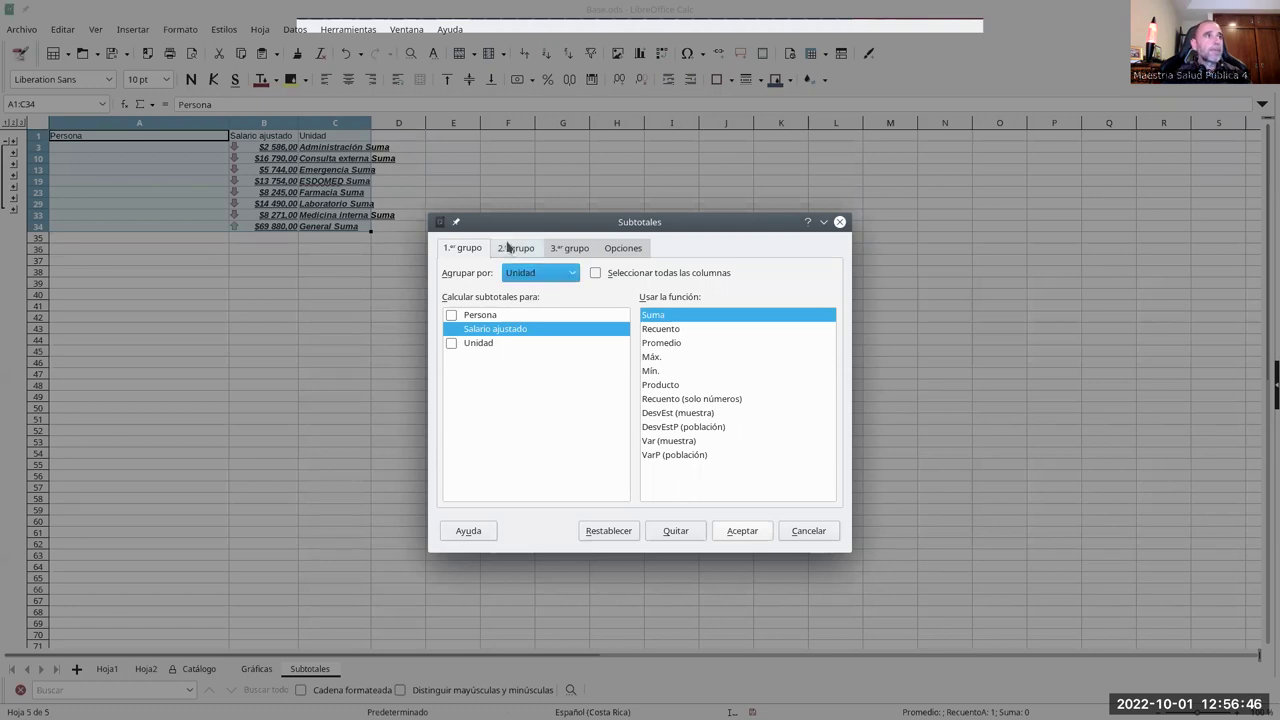
pyautogui.click(513, 250)
pyautogui.click(544, 279)
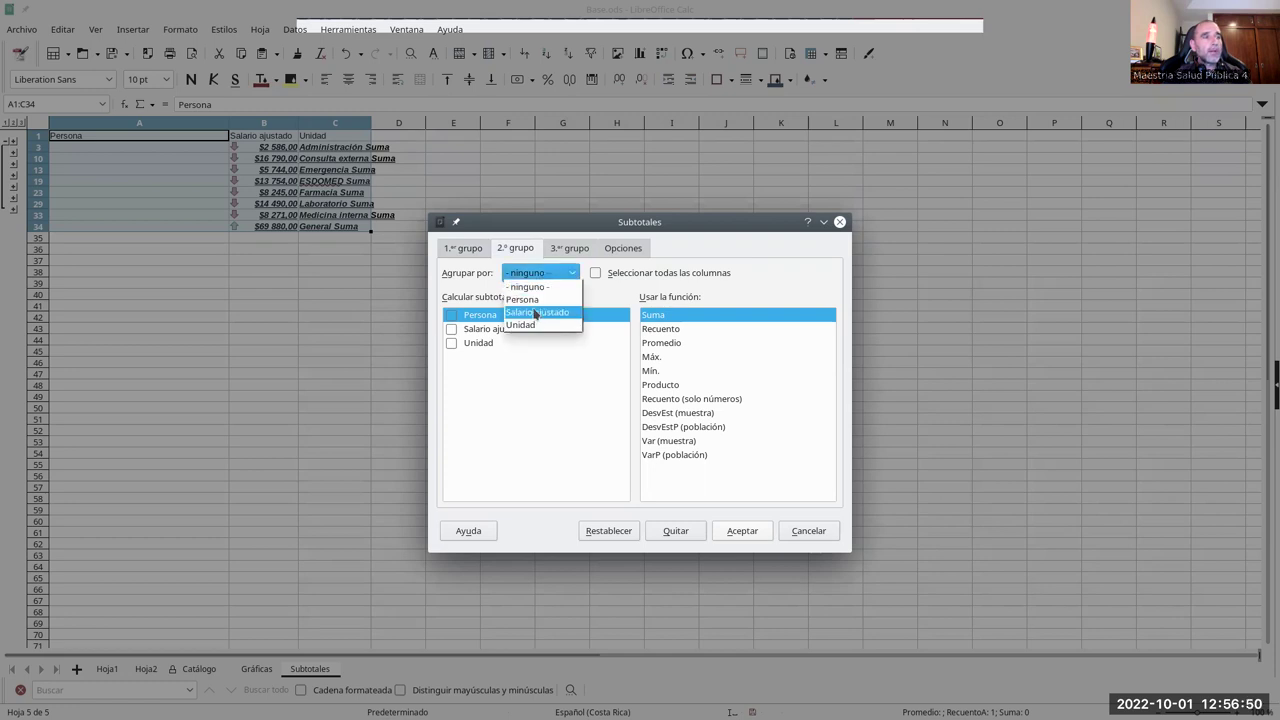
pyautogui.click(531, 324)
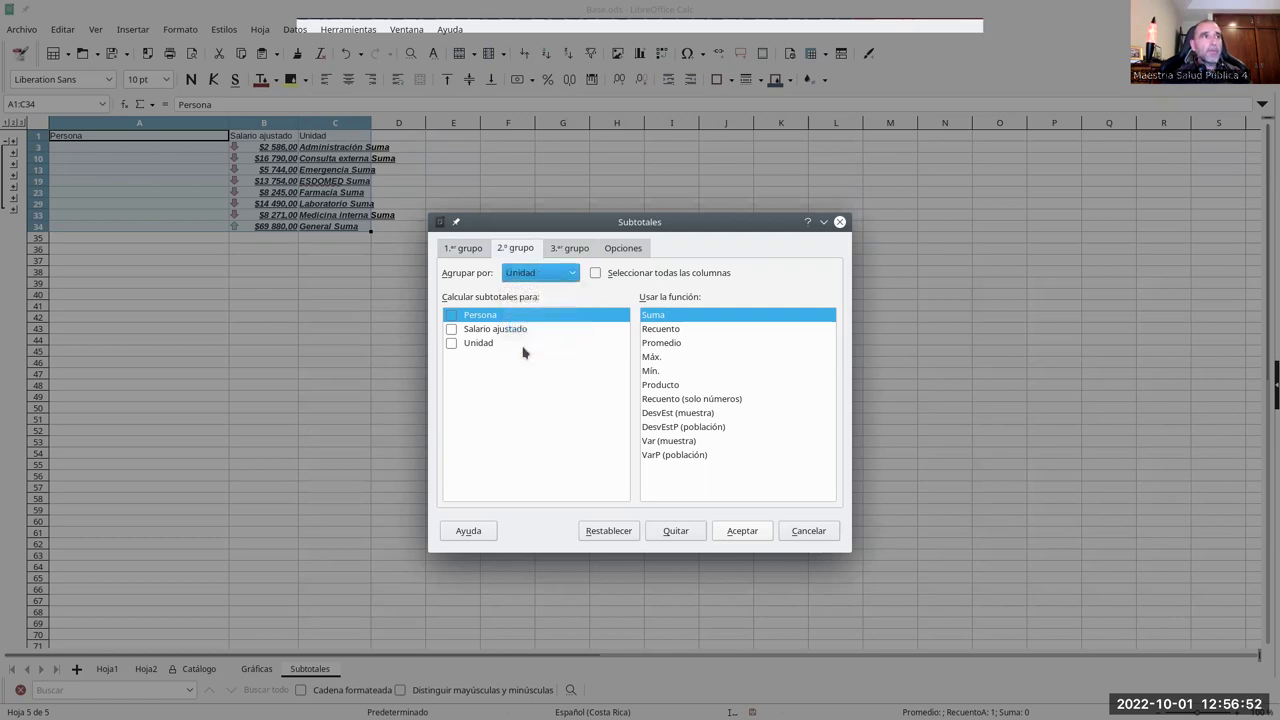
pyautogui.click(663, 331)
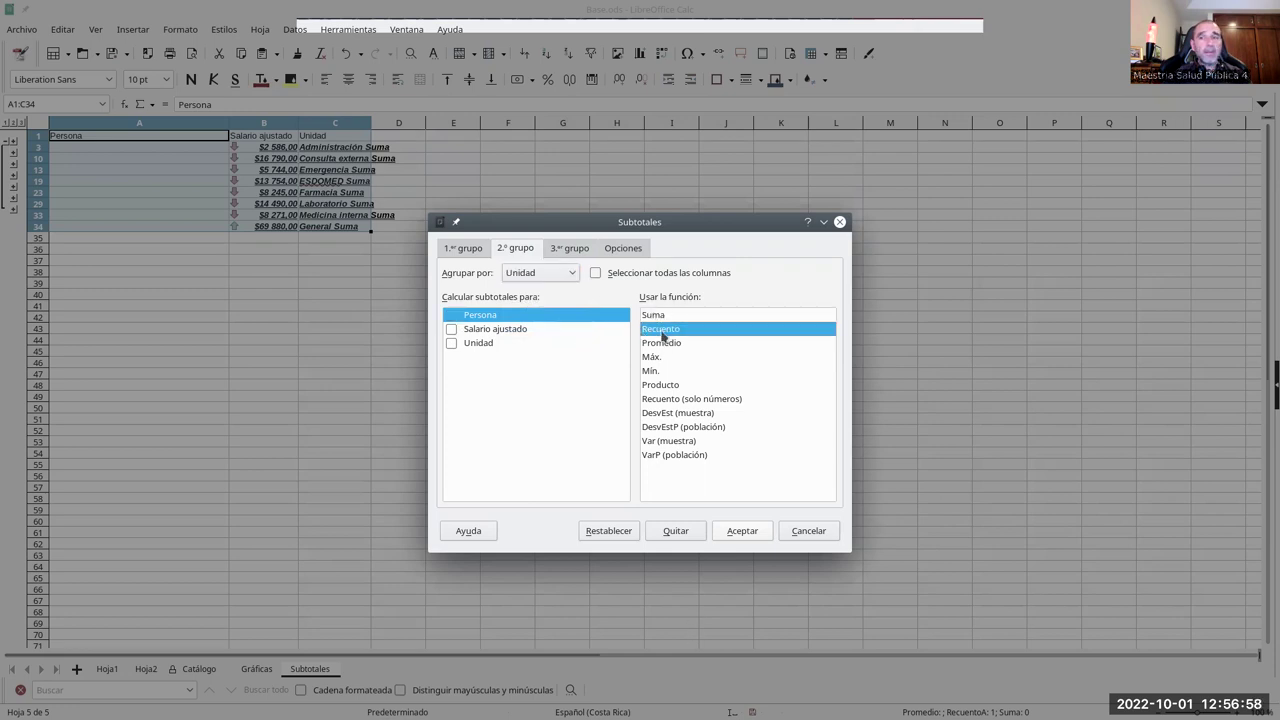
pyautogui.click(742, 531)
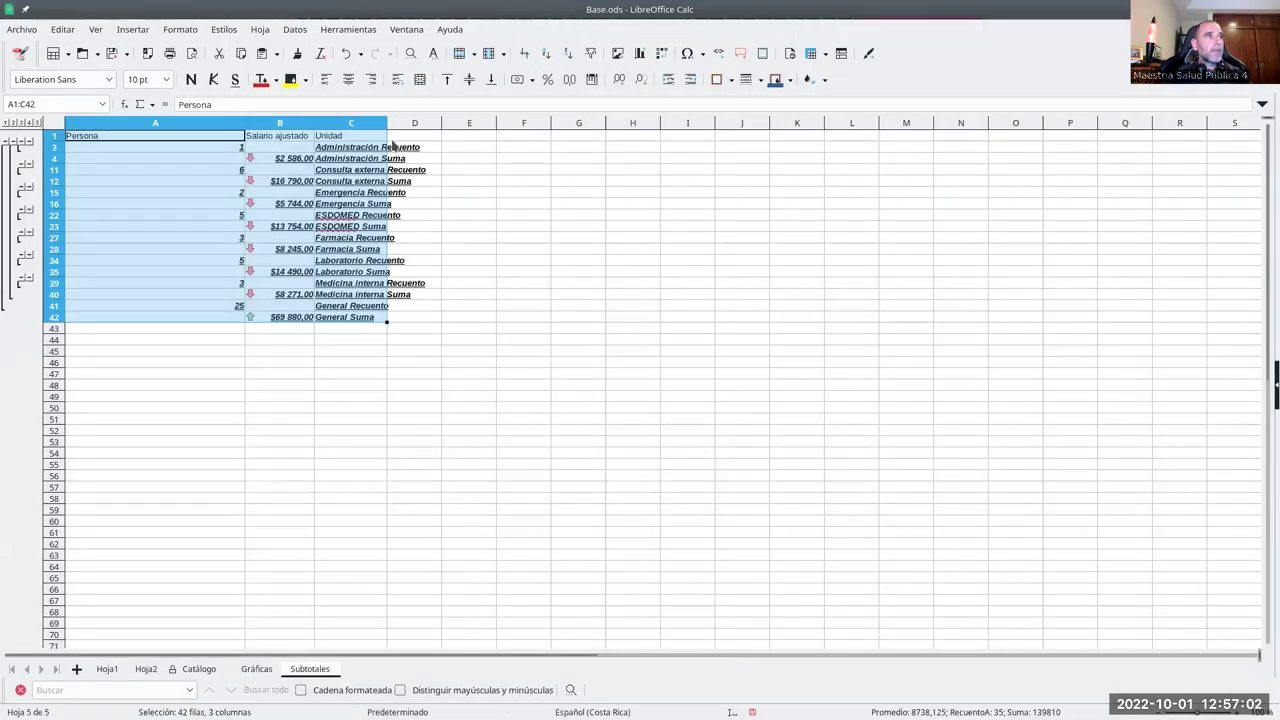
# - Inspect the SUBTOTALES count and sum formulas for Consulta externa and Emergencia
pyautogui.click(210, 345)
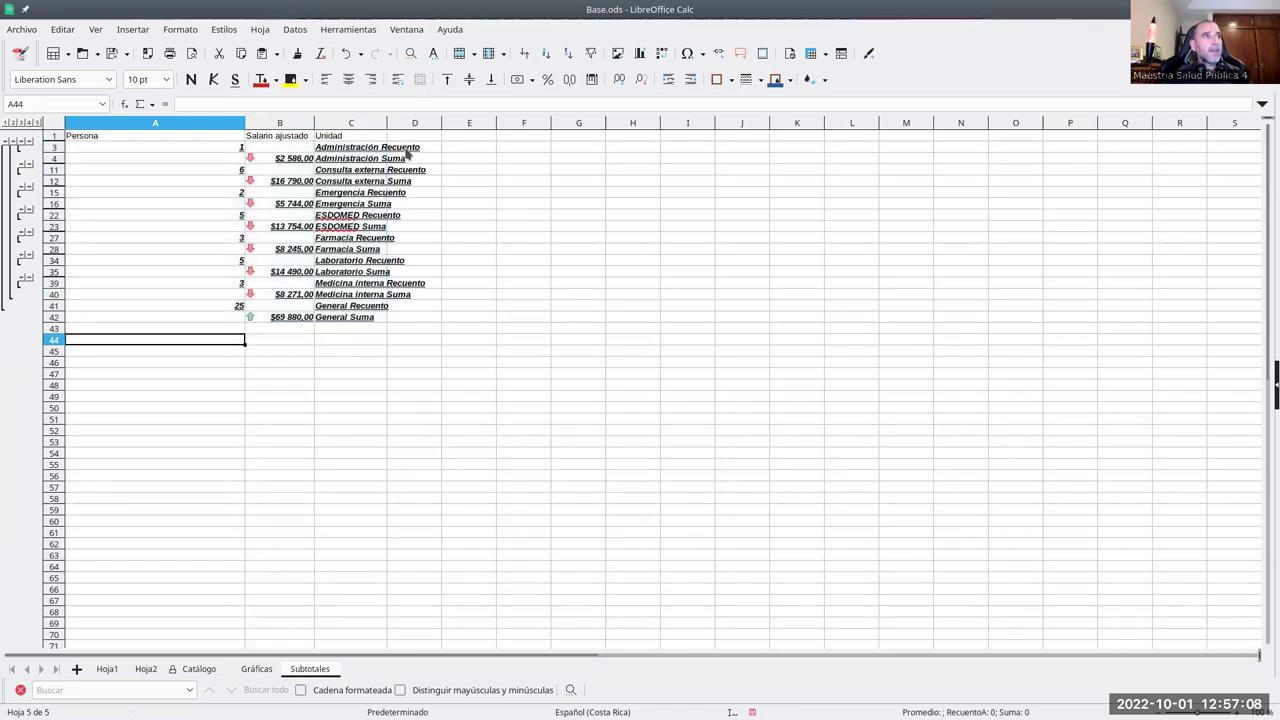
pyautogui.click(240, 147)
pyautogui.click(240, 170)
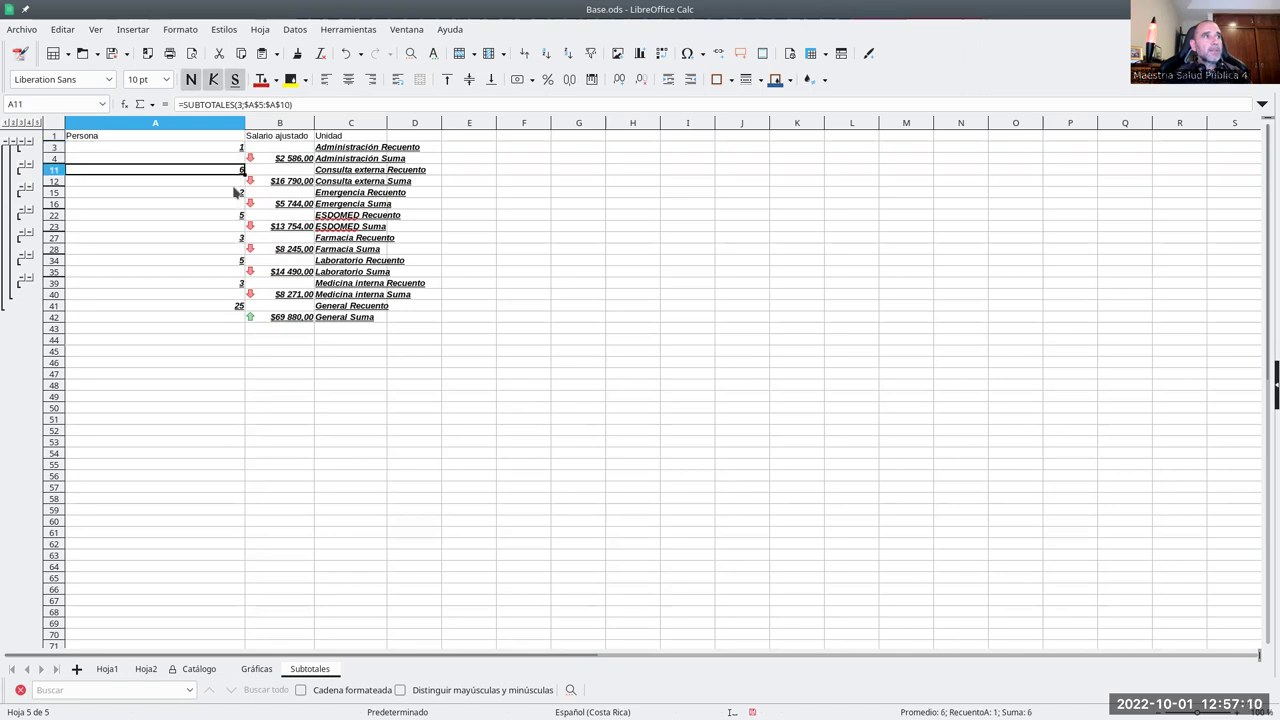
pyautogui.click(237, 193)
pyautogui.click(238, 226)
pyautogui.click(282, 204)
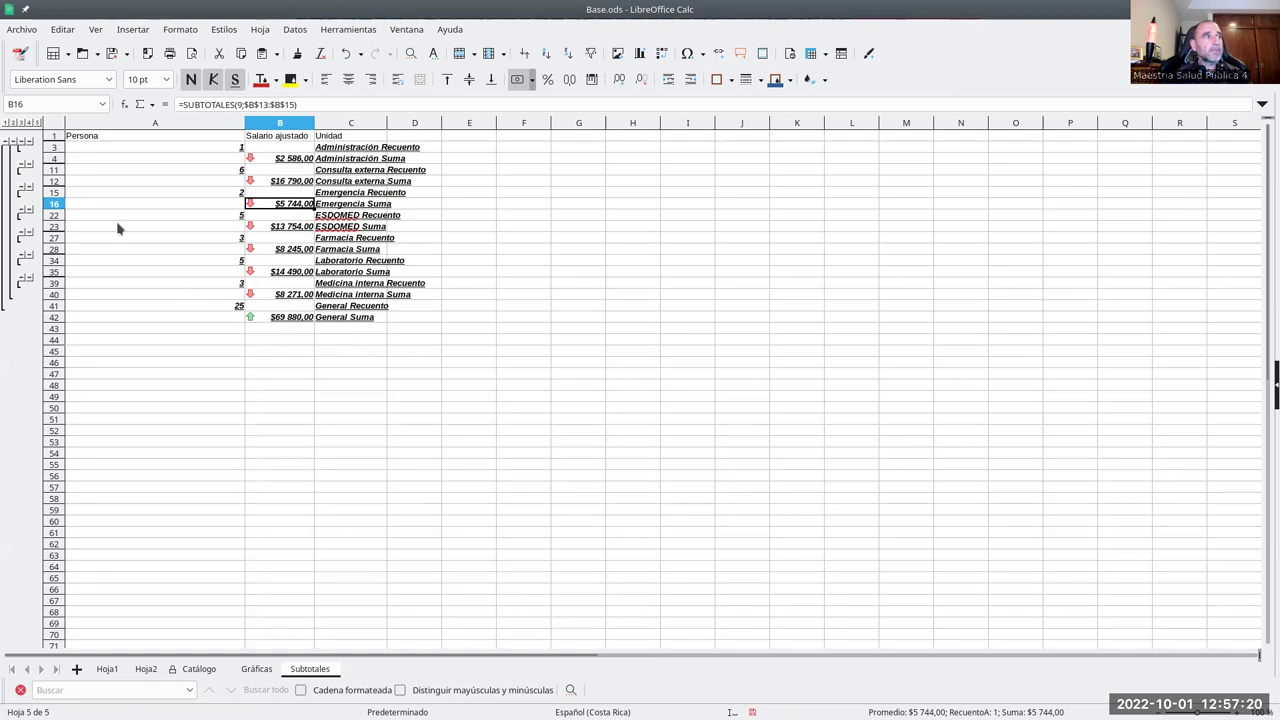
# - Toggle outline levels between grand totals only, all rows, and per-Unidad count and sum rows
pyautogui.click(5, 122)
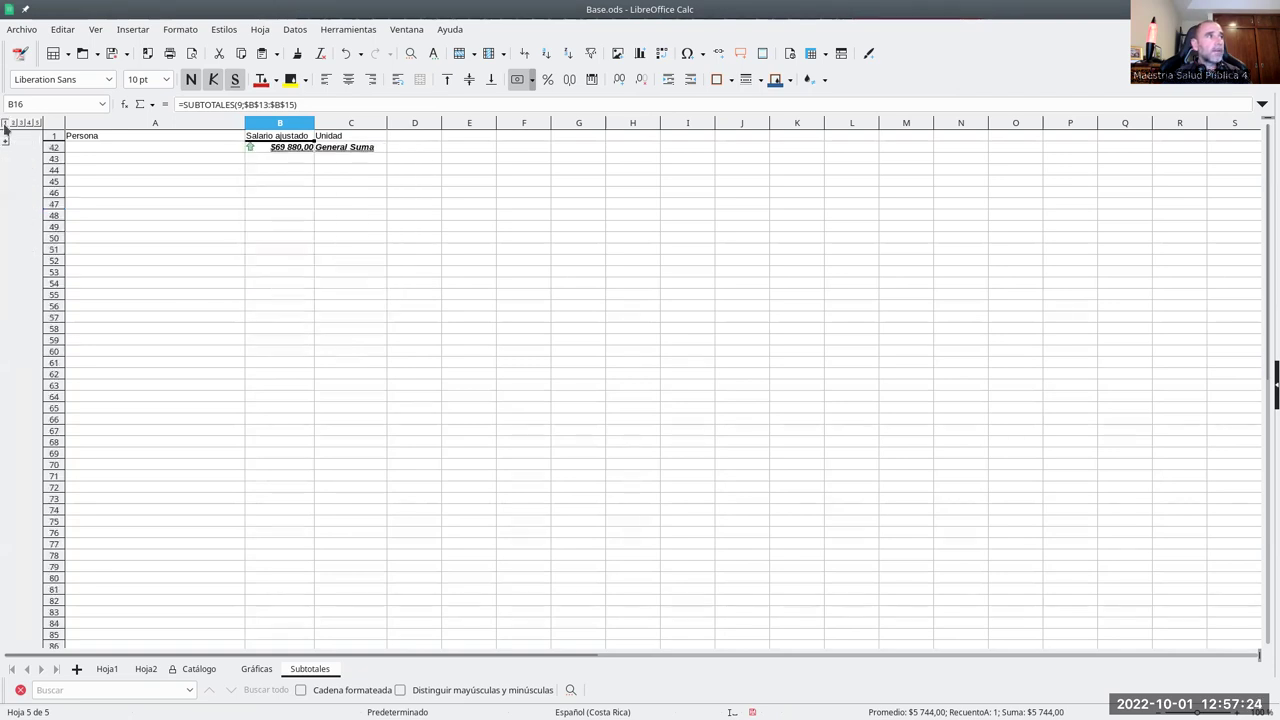
pyautogui.click(5, 146)
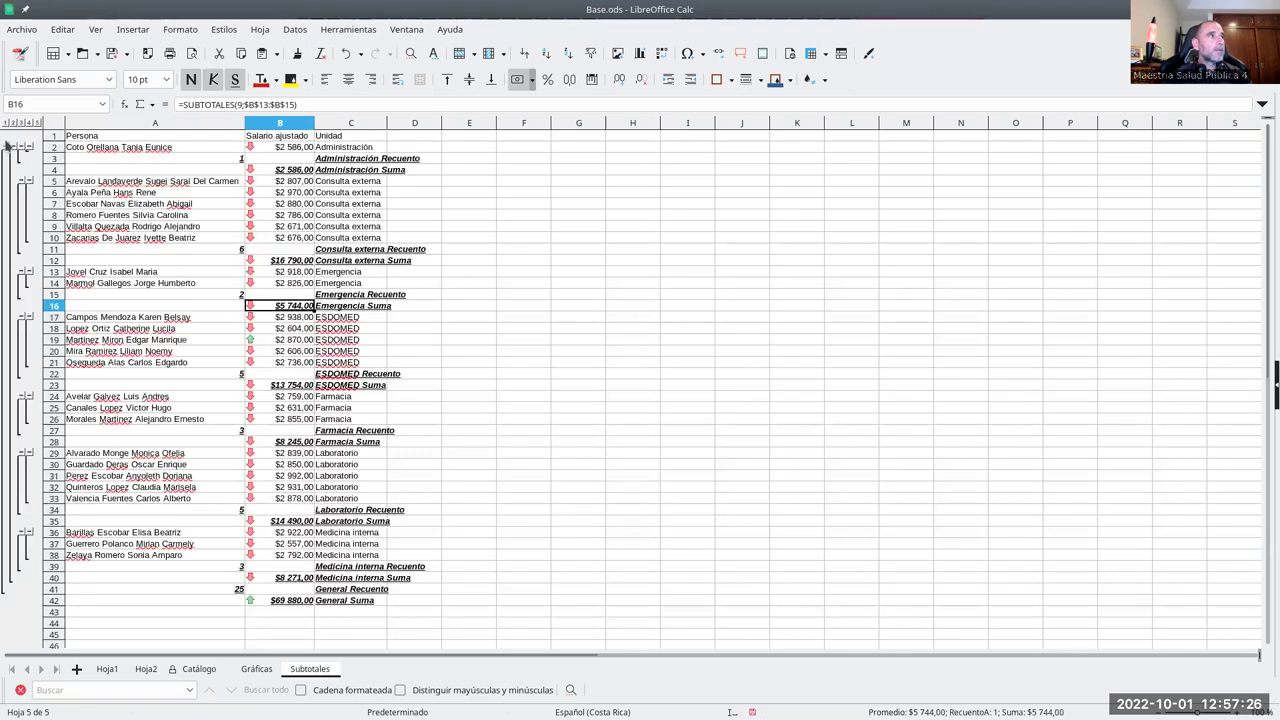
pyautogui.click(414, 318)
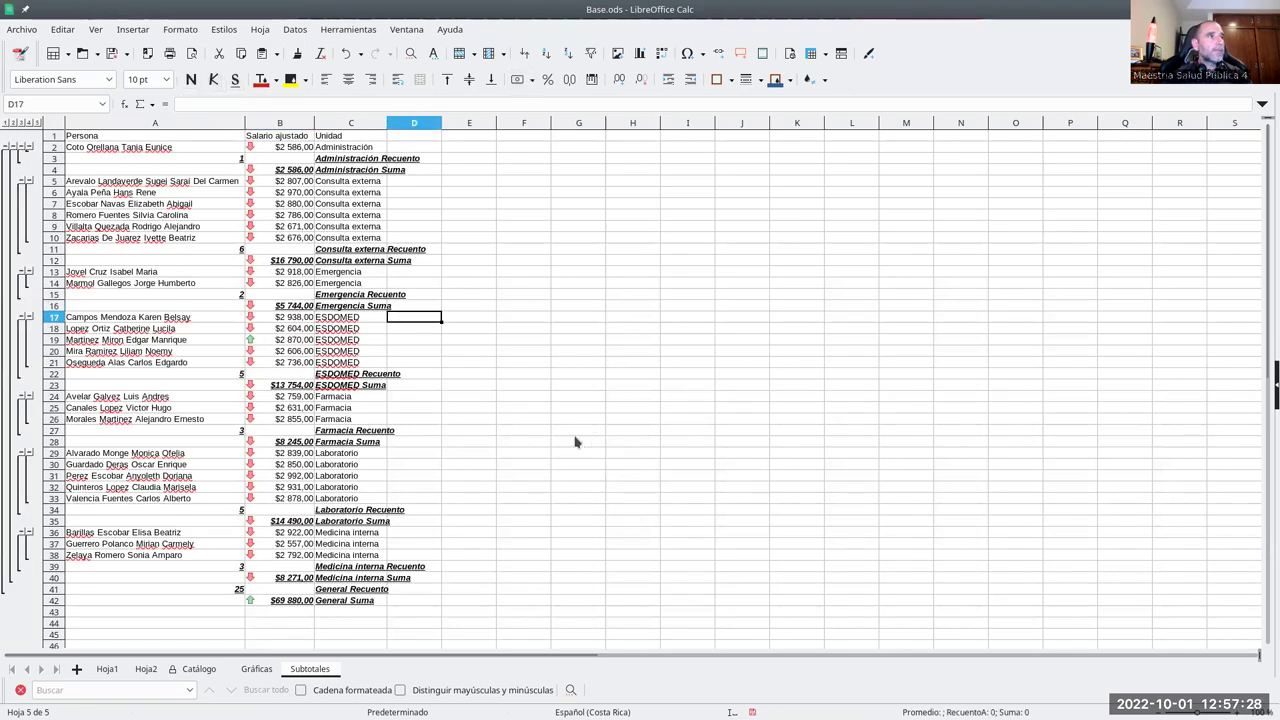
pyautogui.scroll(-2, 472, 412)
pyautogui.scroll(2, 380, 440)
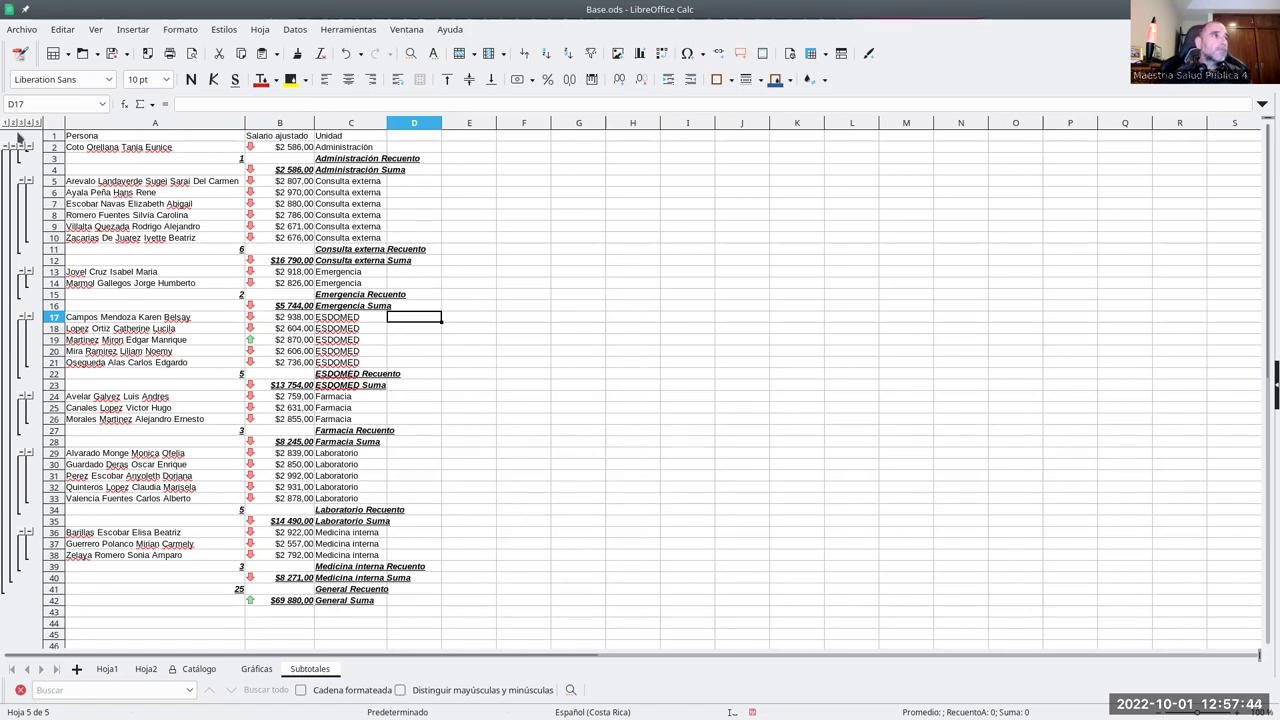
pyautogui.click(14, 122)
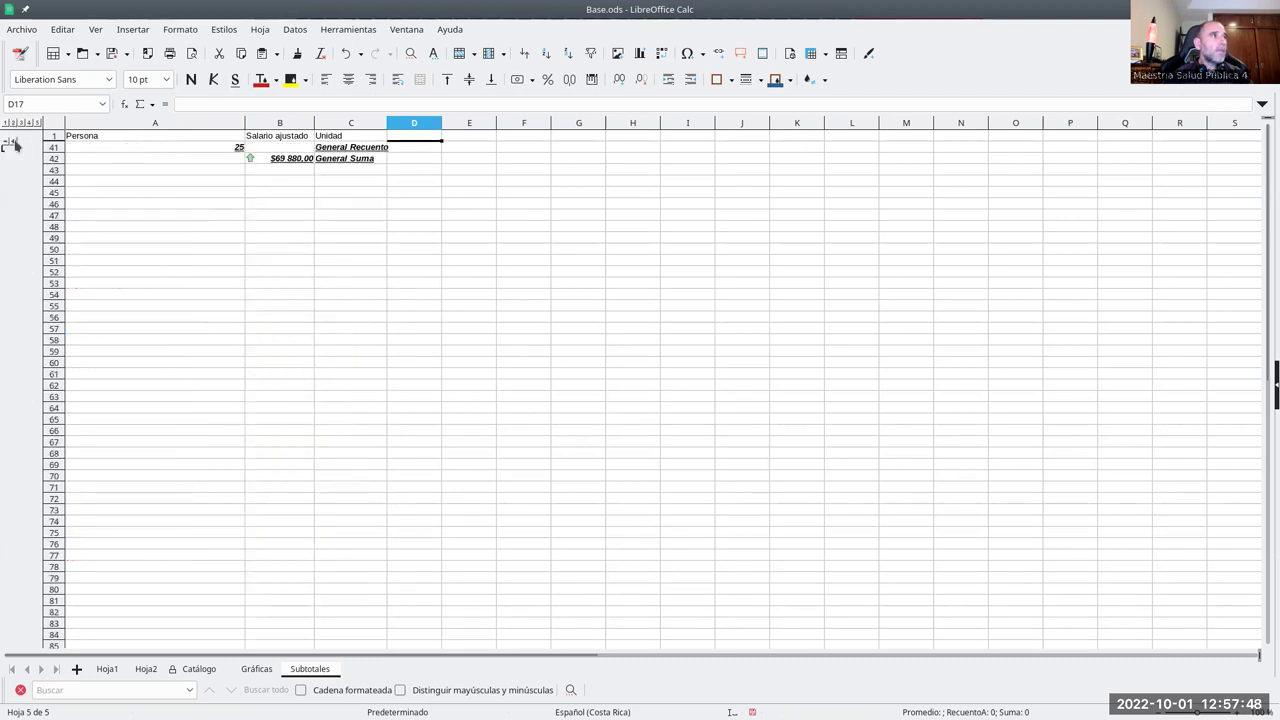
pyautogui.click(10, 141)
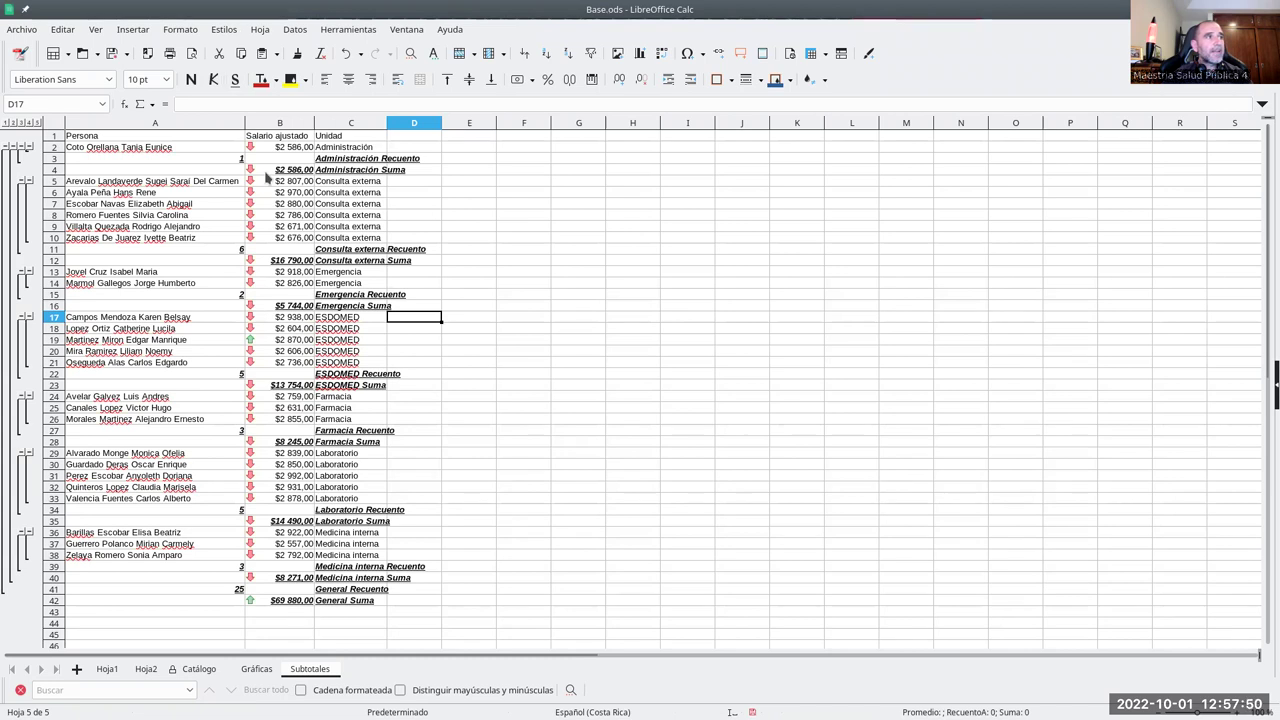
pyautogui.click(31, 123)
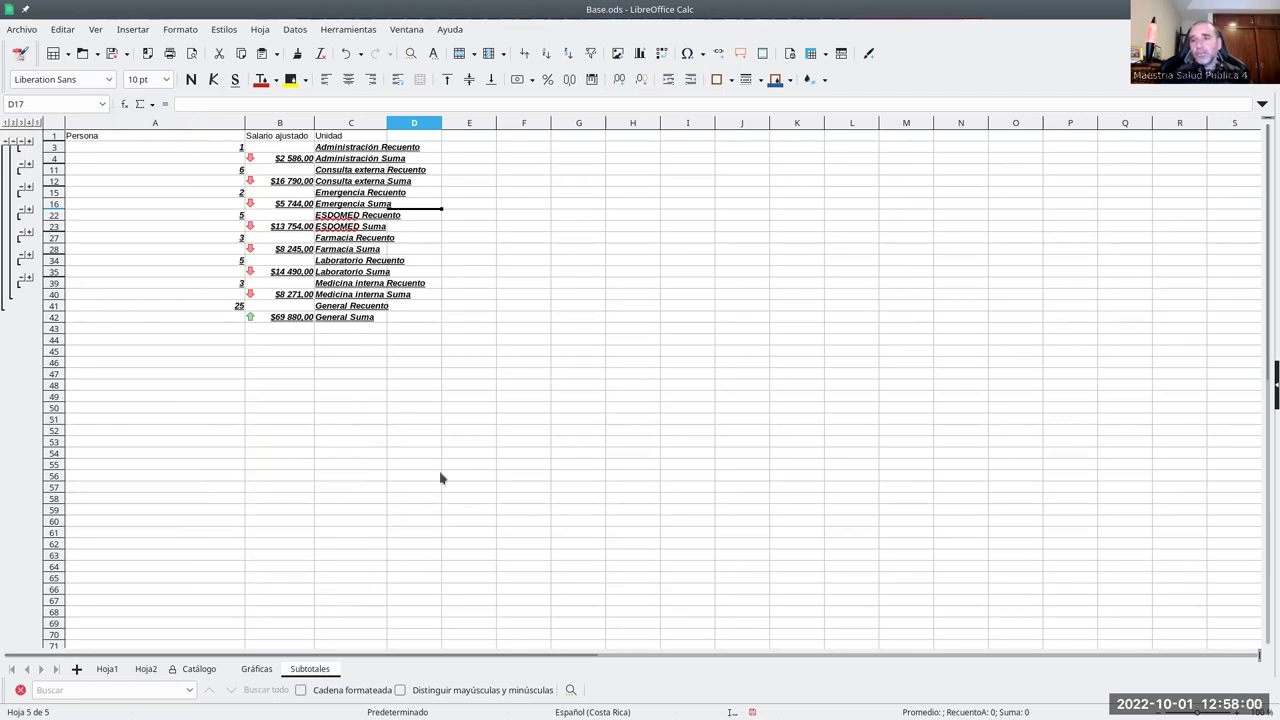
# - Compare with the Gráficas Unidad summary, expand all Subtotales rows, then select Gráficas A1
pyautogui.click(256, 668)
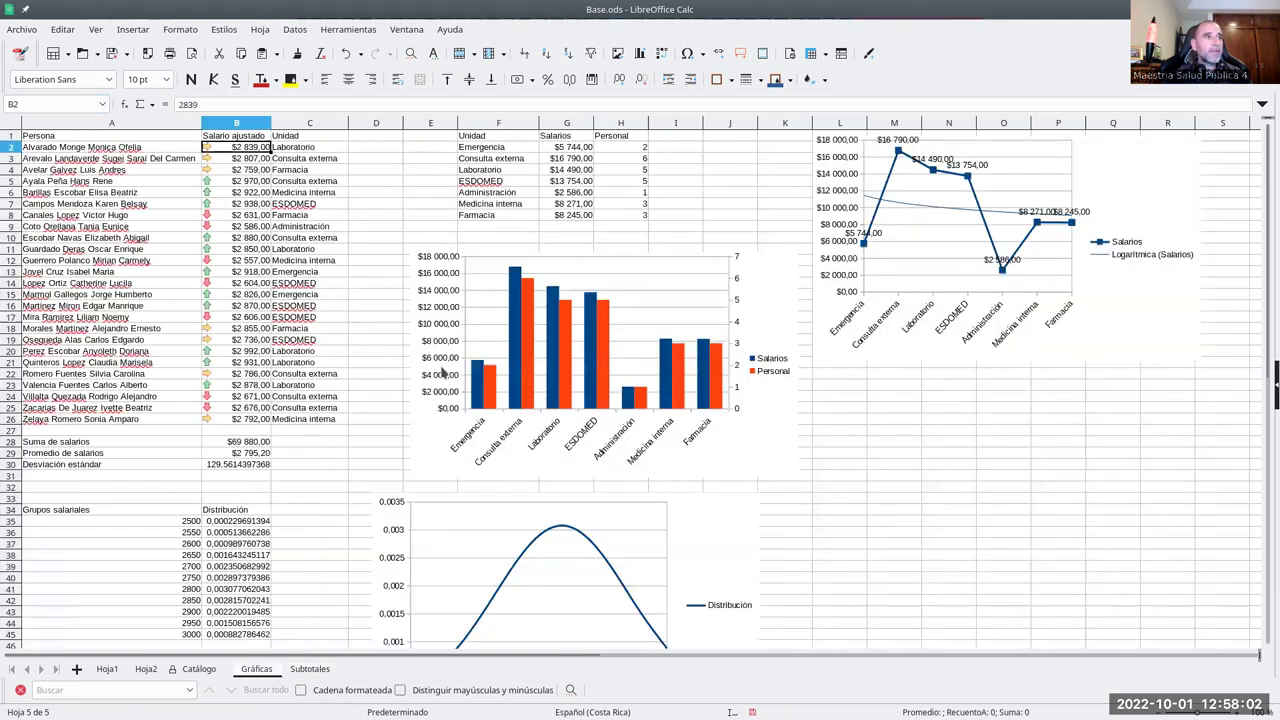
pyautogui.moveTo(636, 218); pyautogui.dragTo(500, 137)
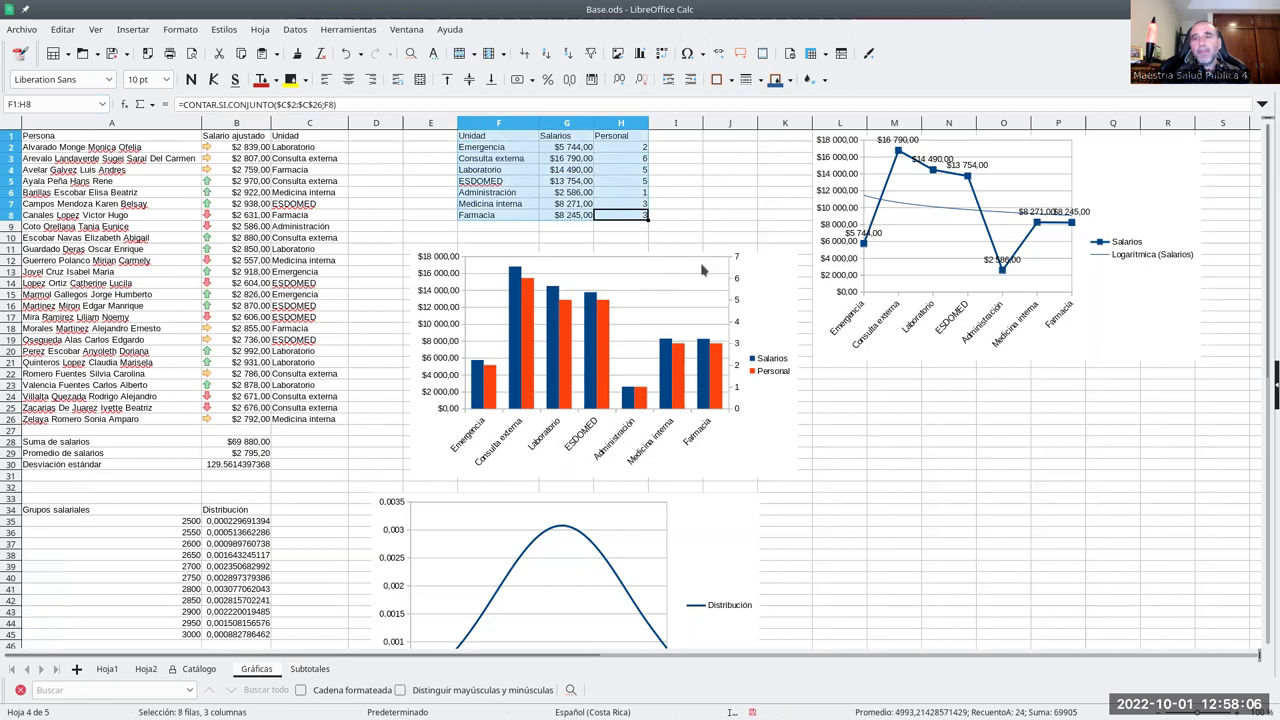
pyautogui.click(308, 669)
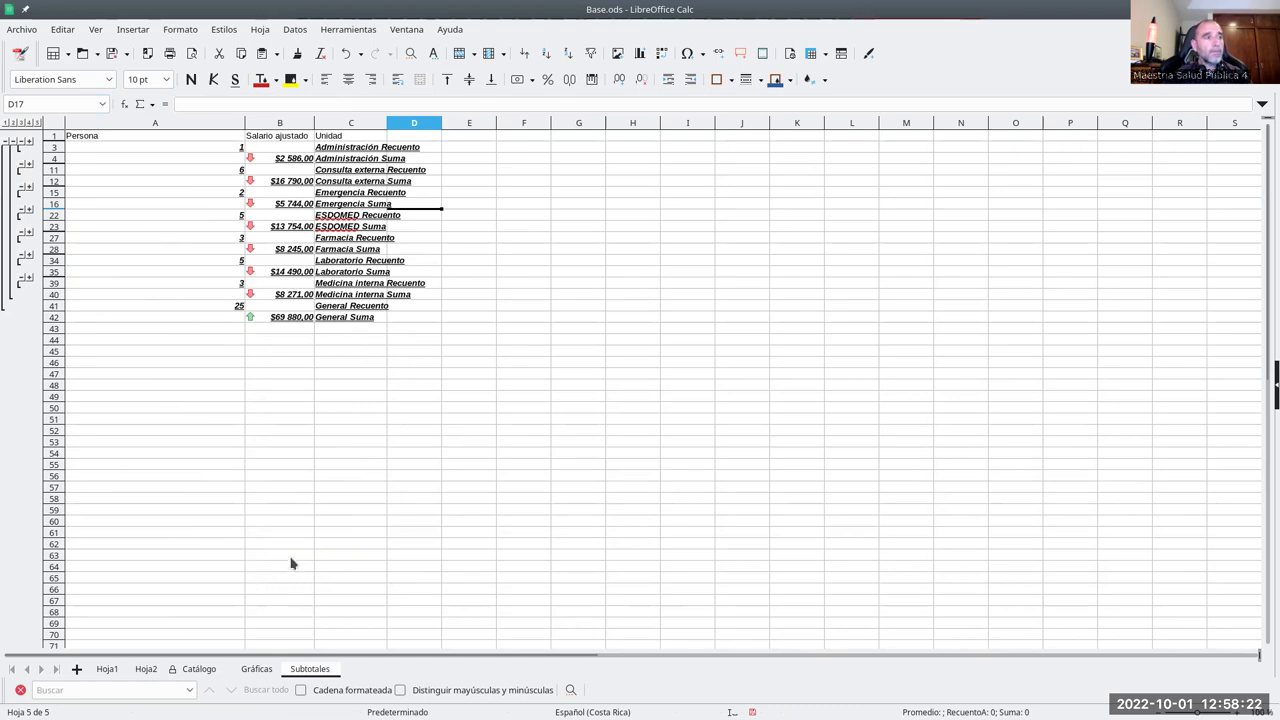
pyautogui.click(306, 332)
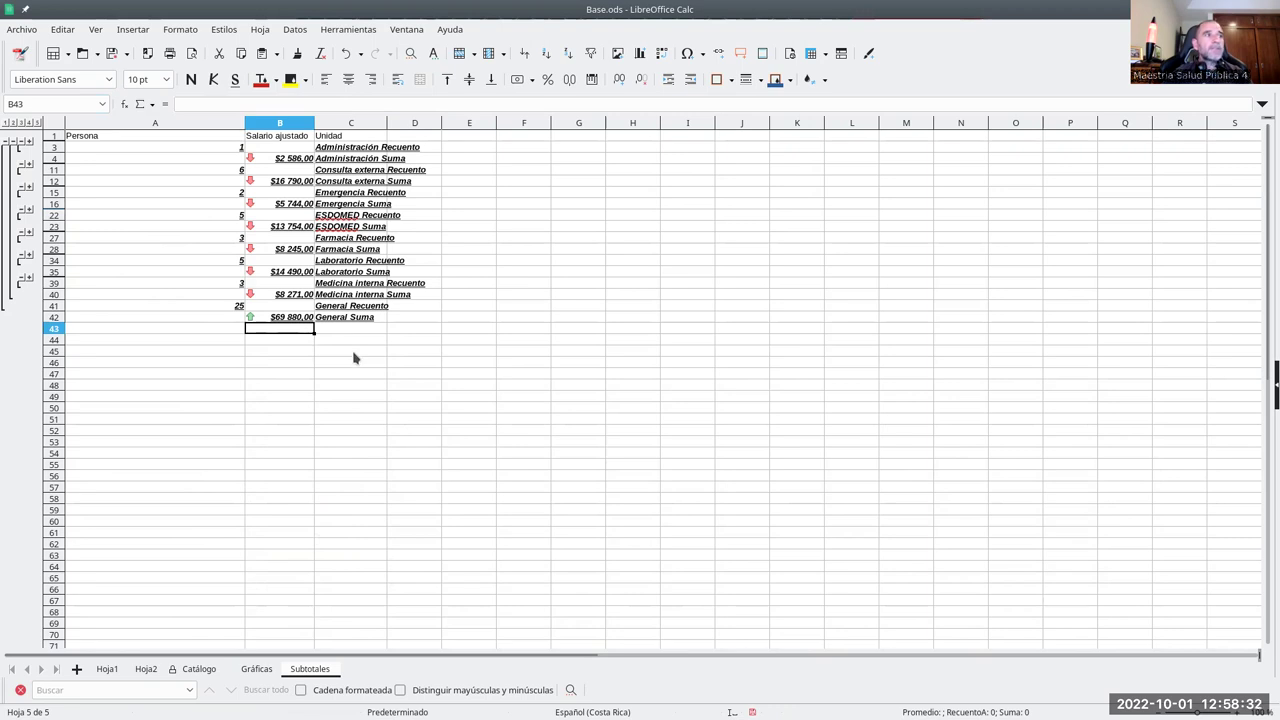
pyautogui.click(37, 122)
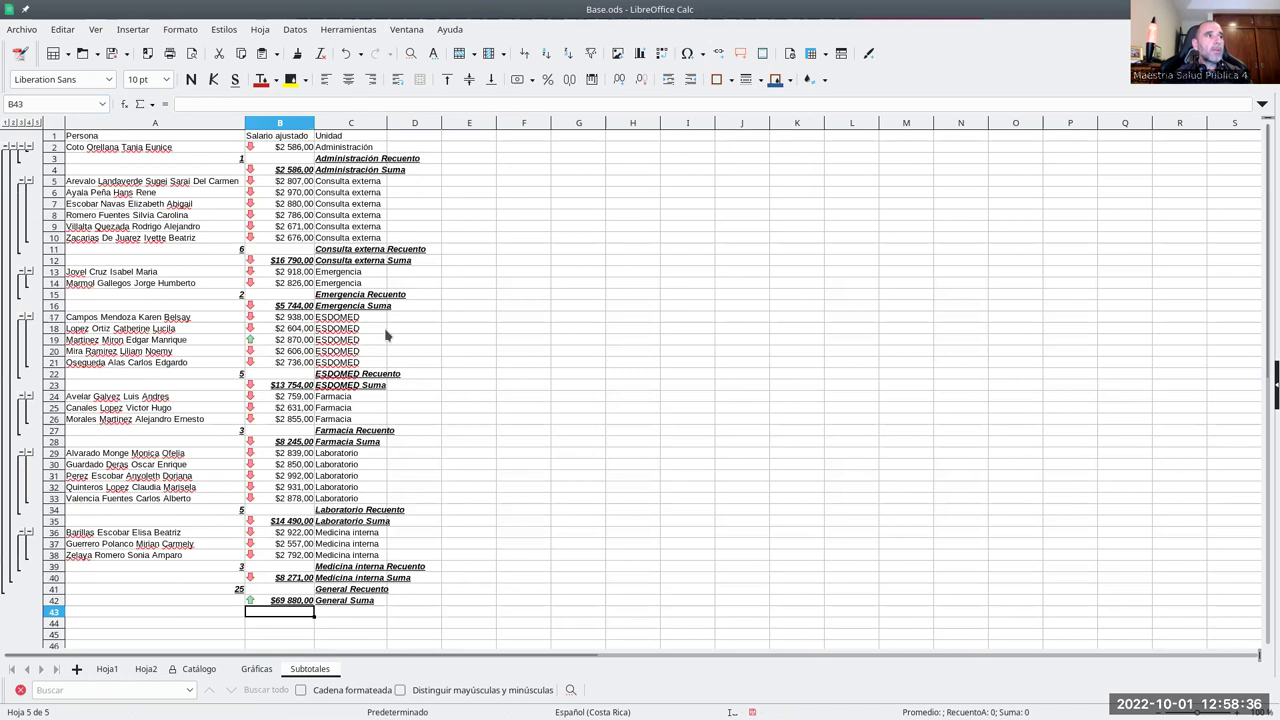
pyautogui.click(460, 330)
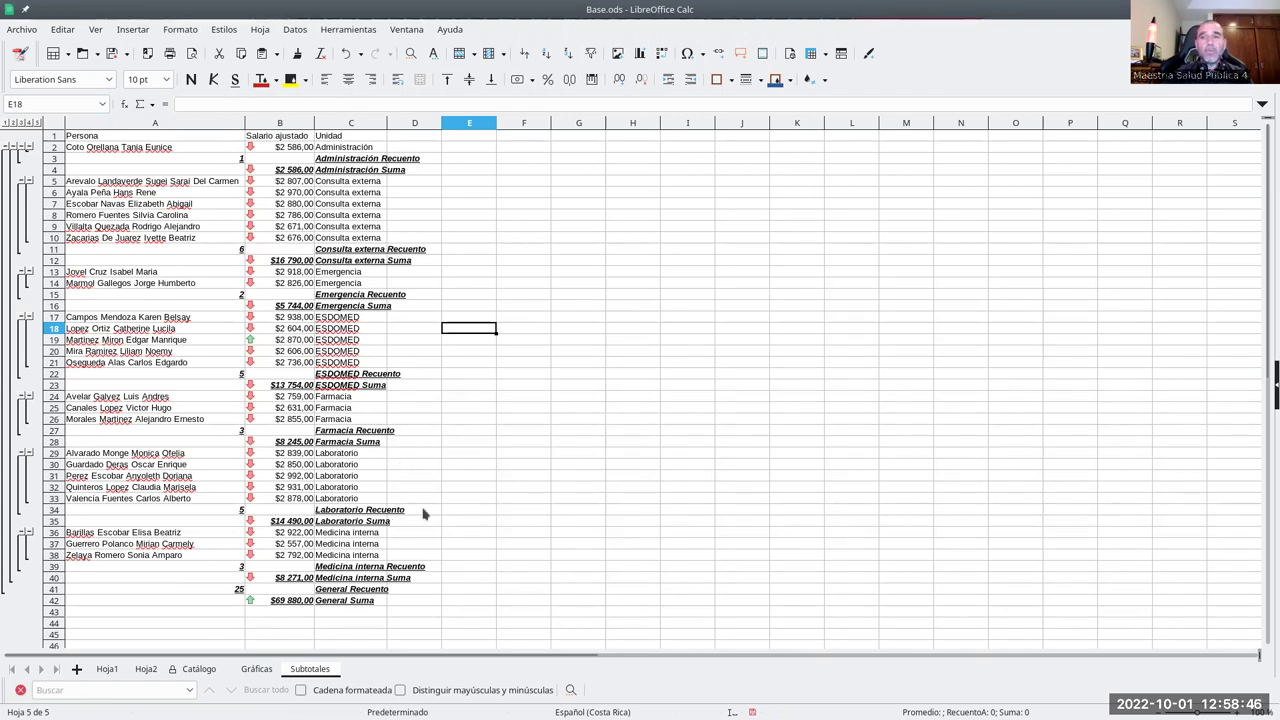
pyautogui.click(256, 668)
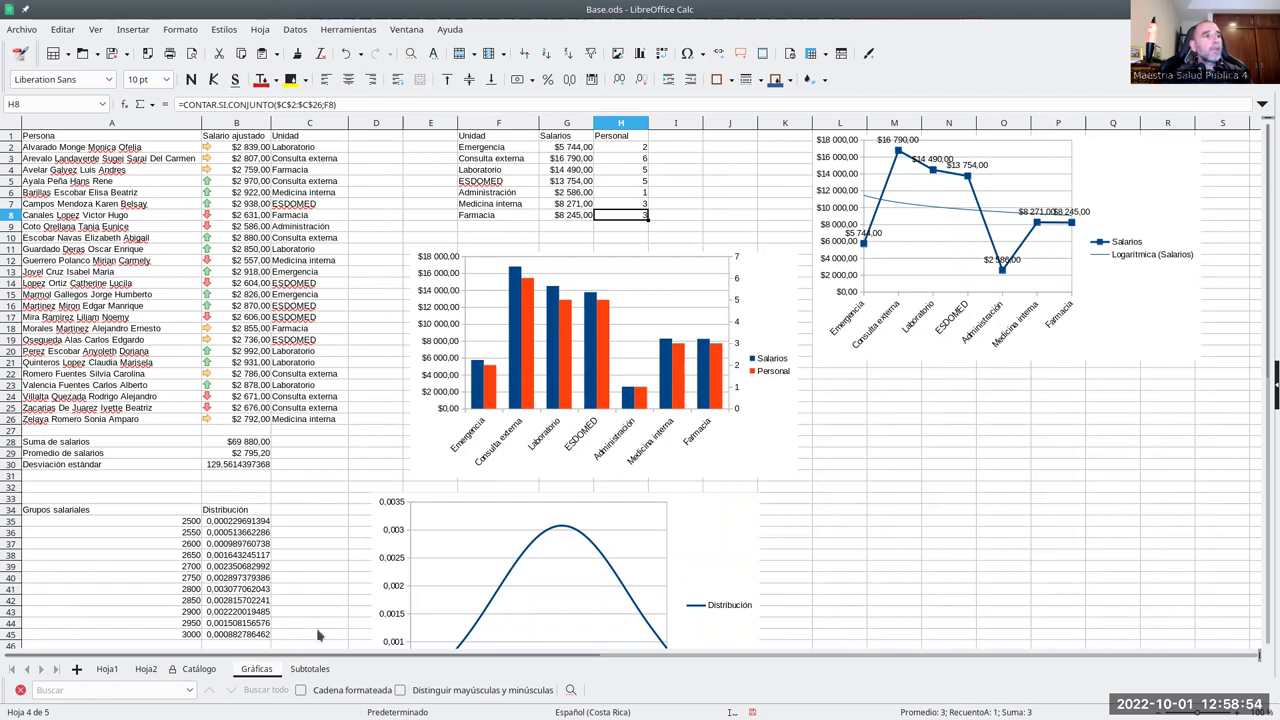
pyautogui.click(96, 138)
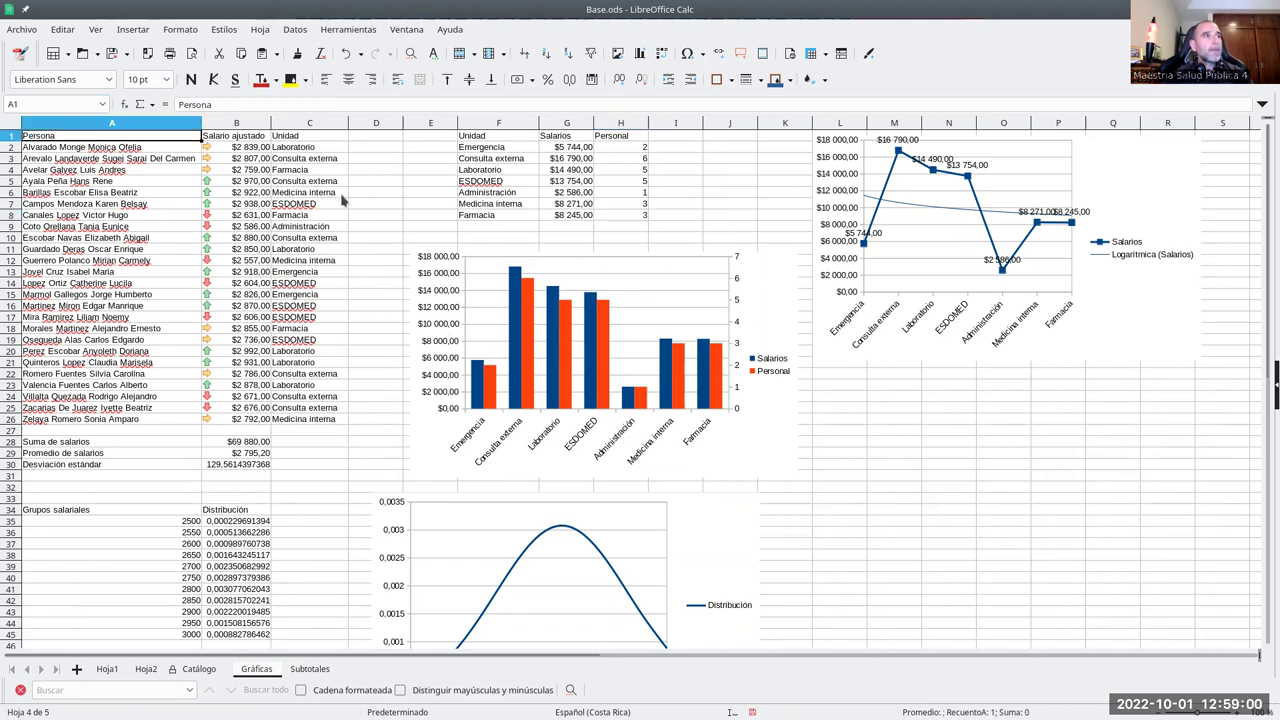
# - Insert a pivot table using the current selection A1:C26 as its source
pyautogui.click(296, 30)
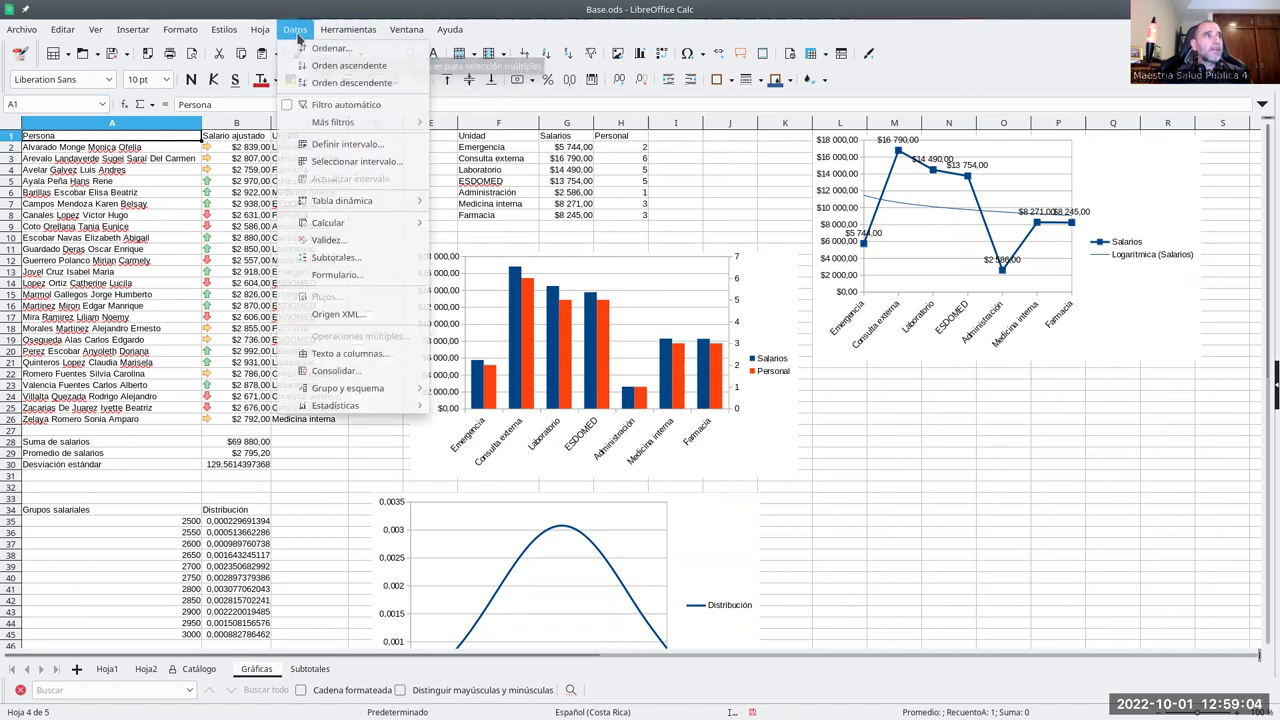
pyautogui.moveTo(311, 205)
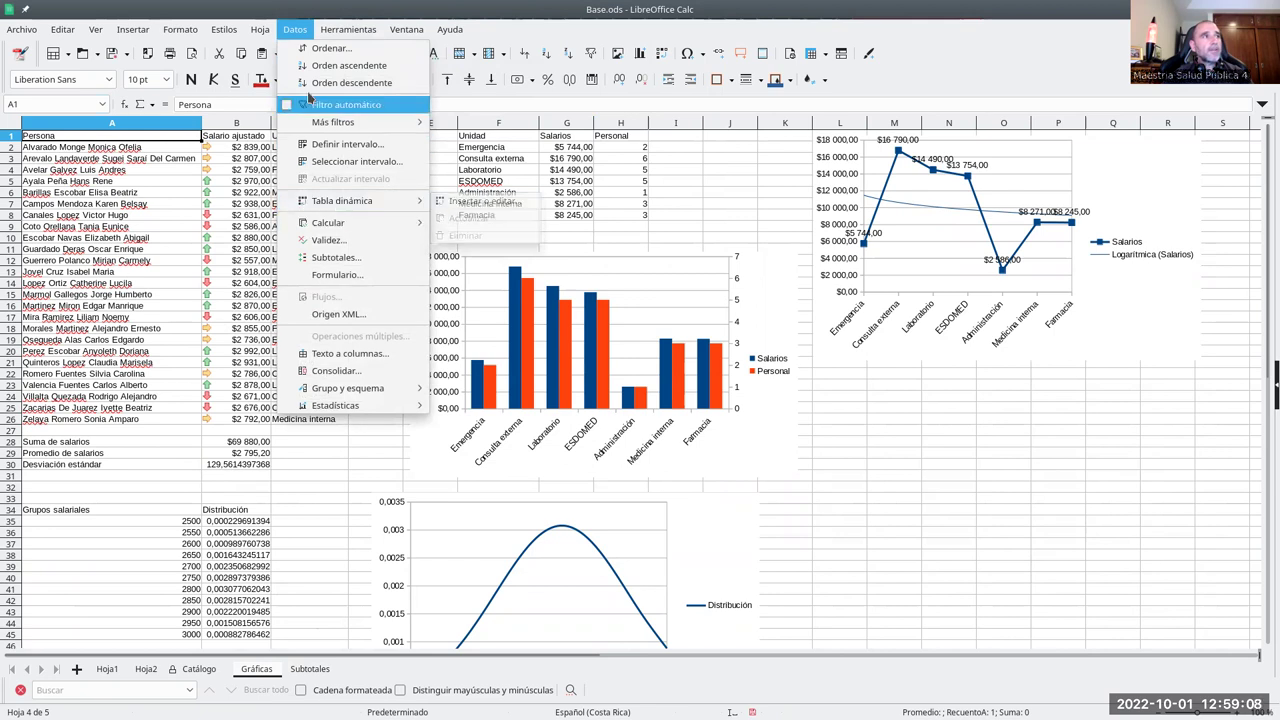
pyautogui.click(454, 203)
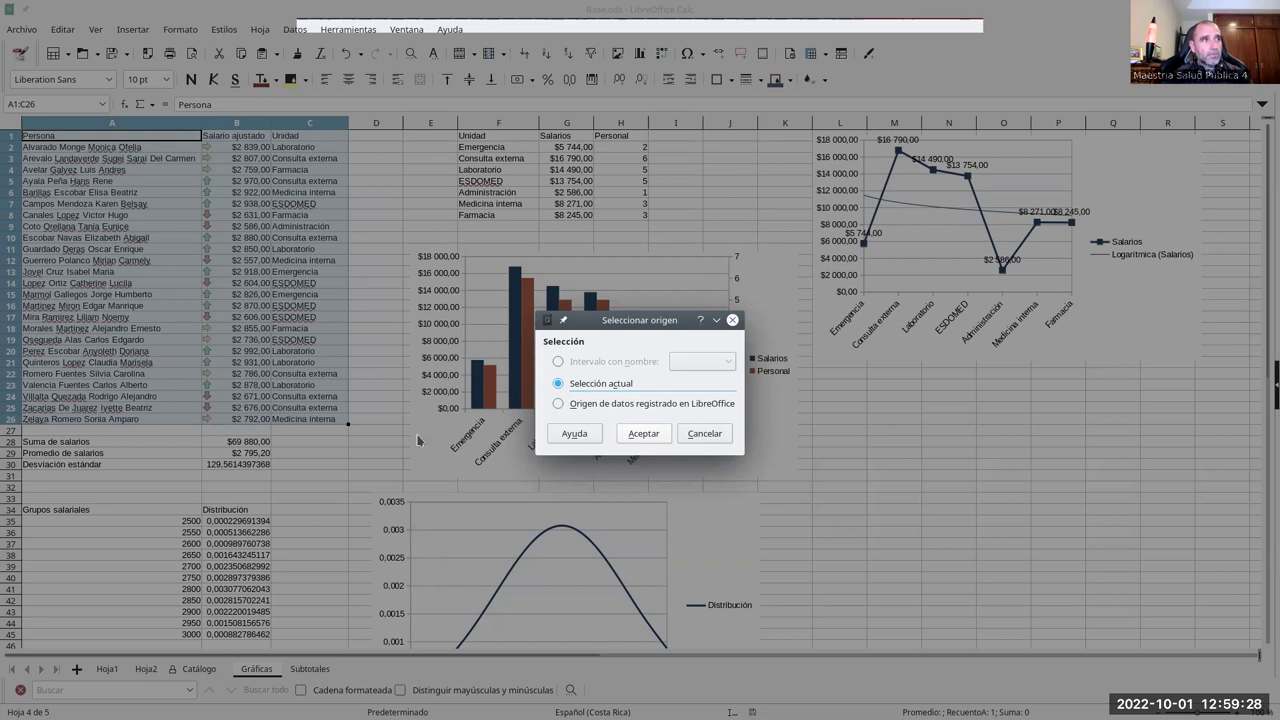
pyautogui.click(643, 433)
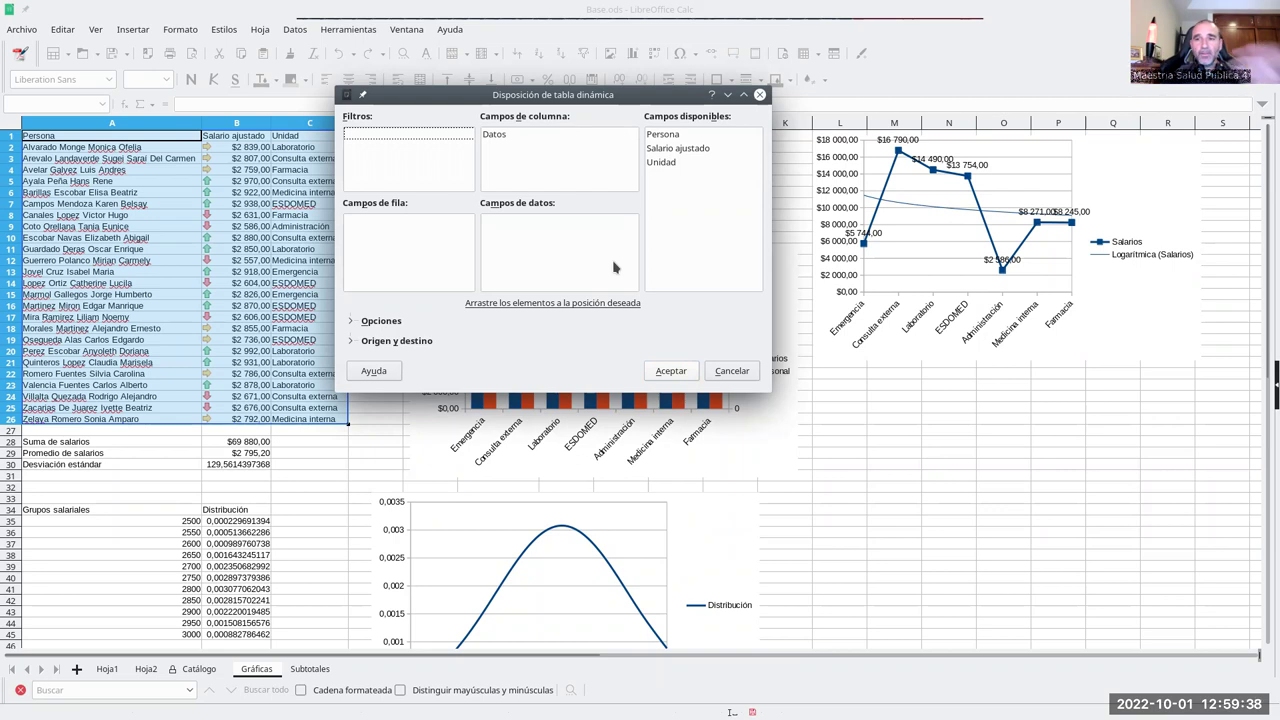
# - Lay out the pivot with Unidad rows, summed Salario ajustado and Persona Recuento on a new sheet
pyautogui.moveTo(672, 163); pyautogui.dragTo(428, 226)
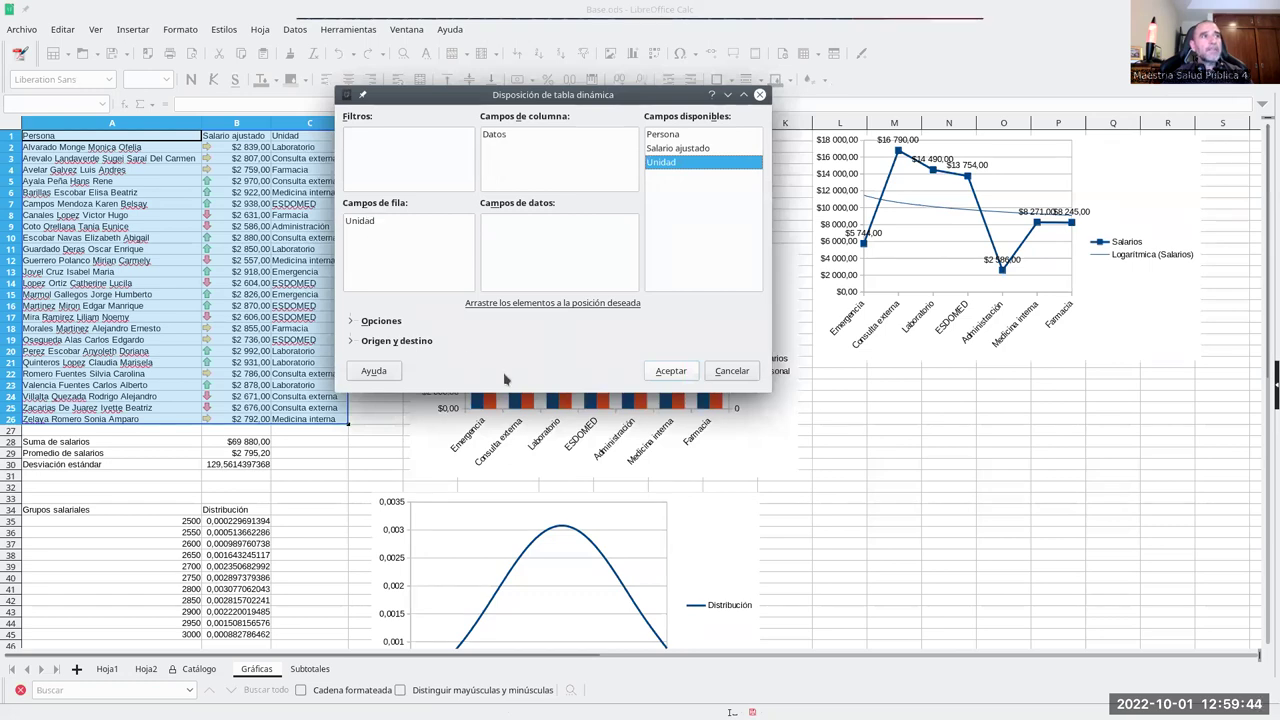
pyautogui.moveTo(690, 150); pyautogui.dragTo(576, 232)
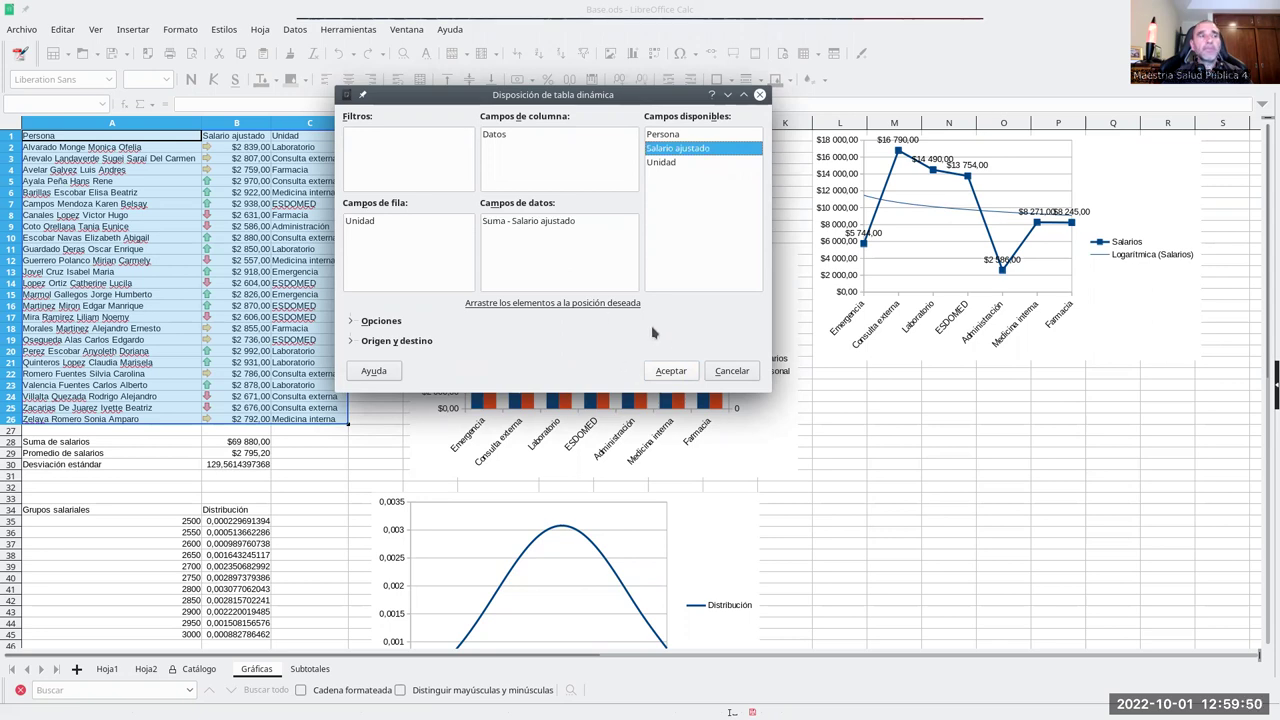
pyautogui.moveTo(666, 135); pyautogui.dragTo(590, 243)
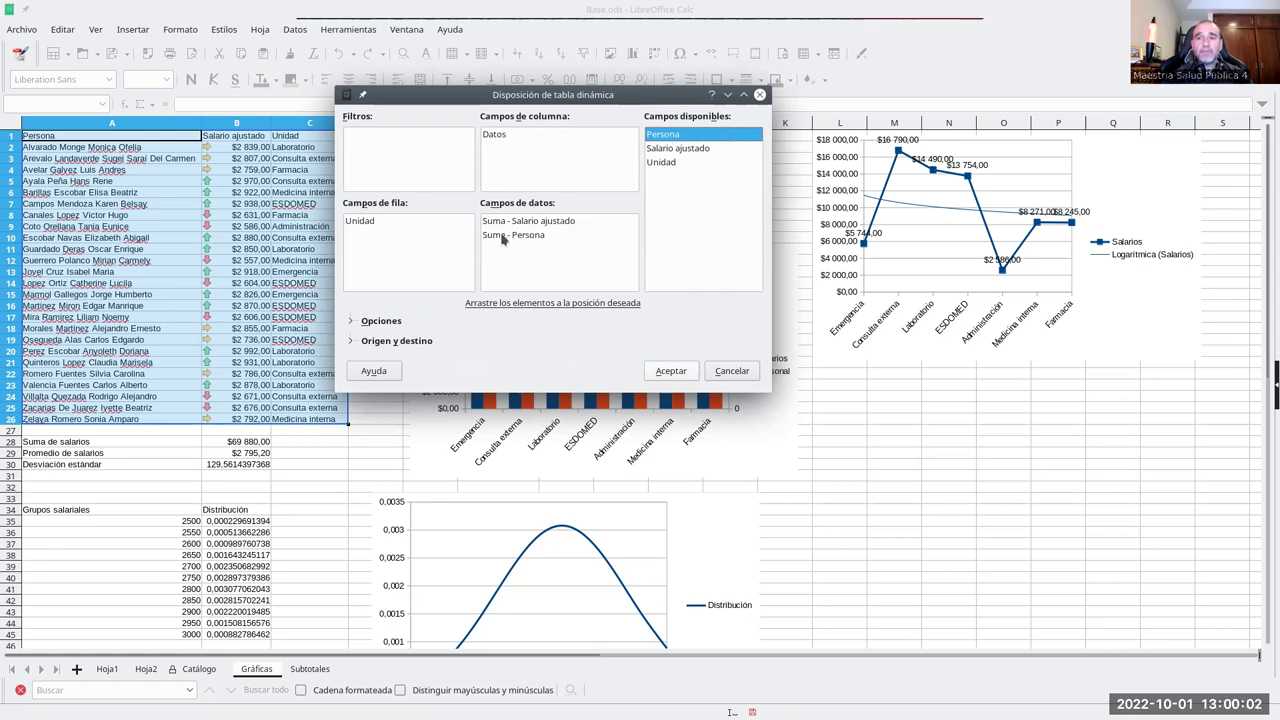
pyautogui.doubleClick(492, 236)
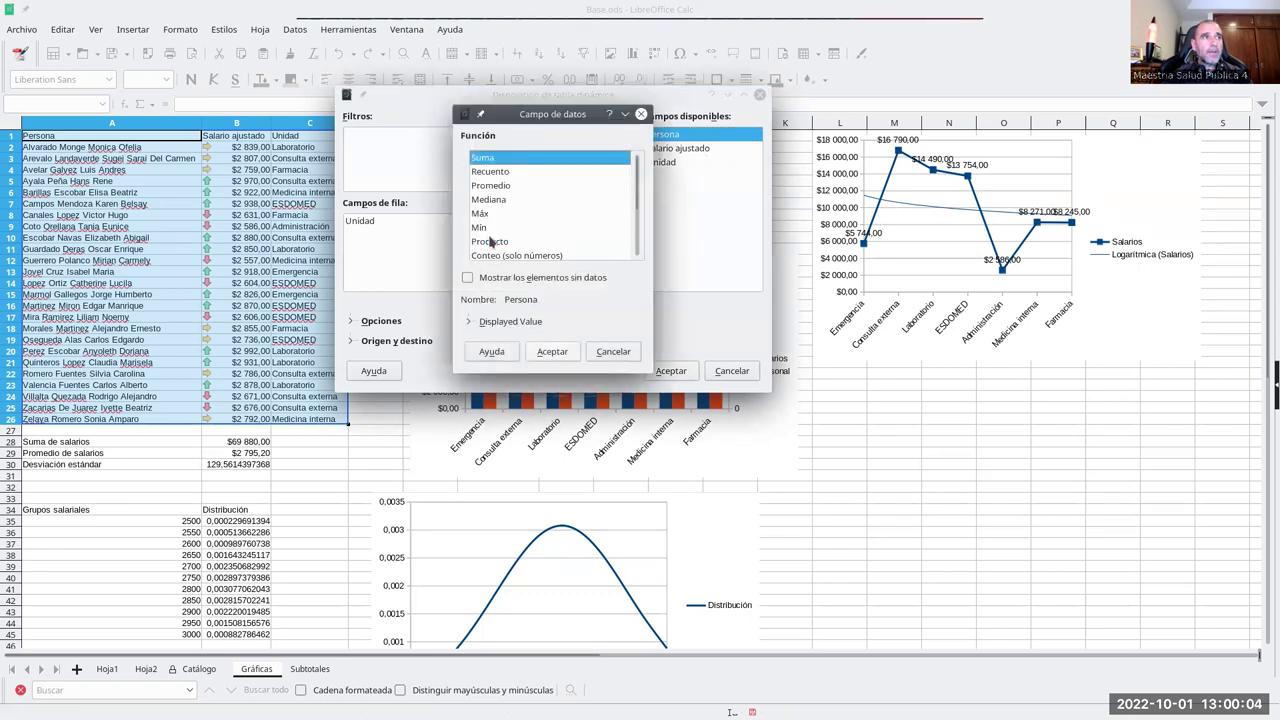
pyautogui.click(490, 173)
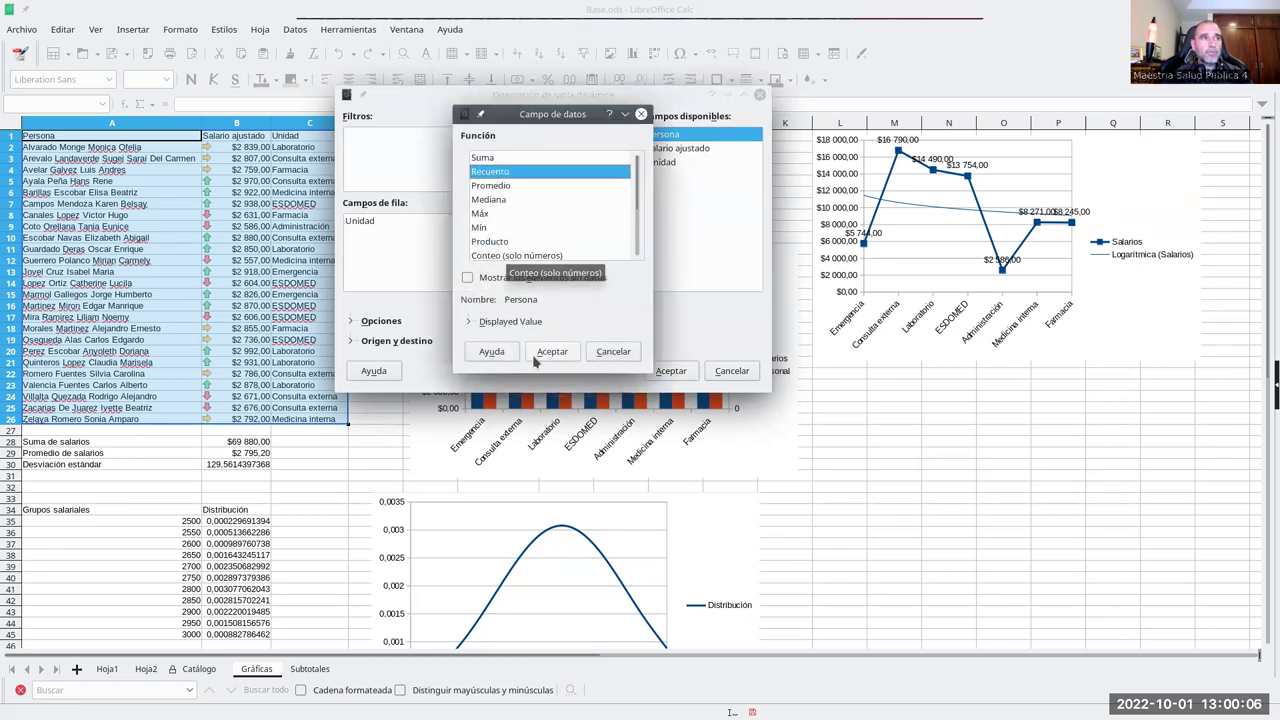
pyautogui.click(549, 352)
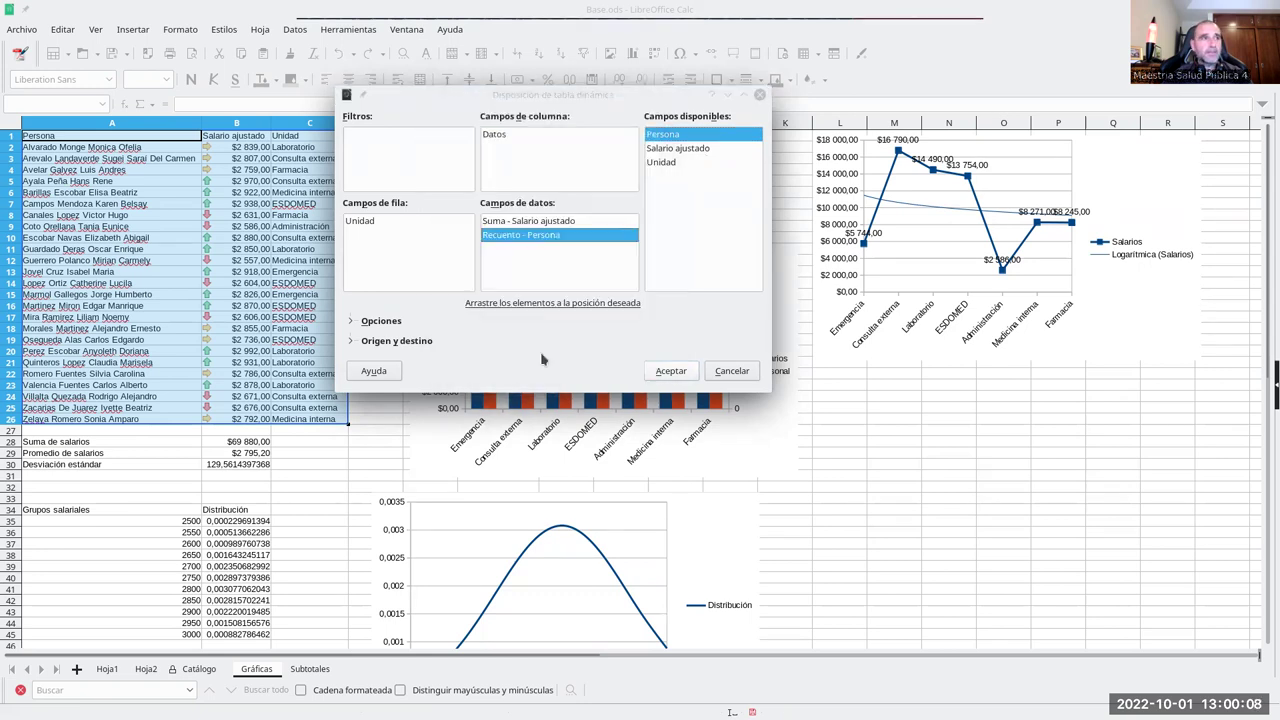
pyautogui.click(670, 371)
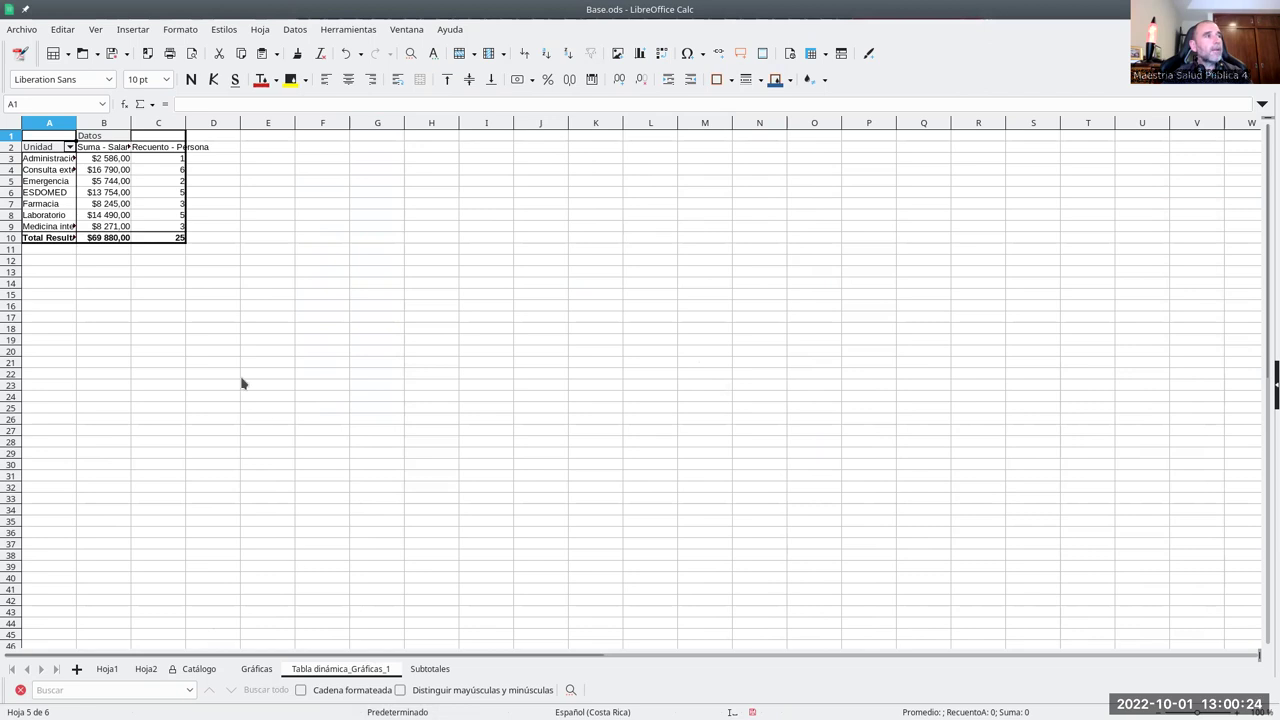
# - Autofit columns A, B and C so every pivot label shows in full
pyautogui.doubleClick(76, 122)
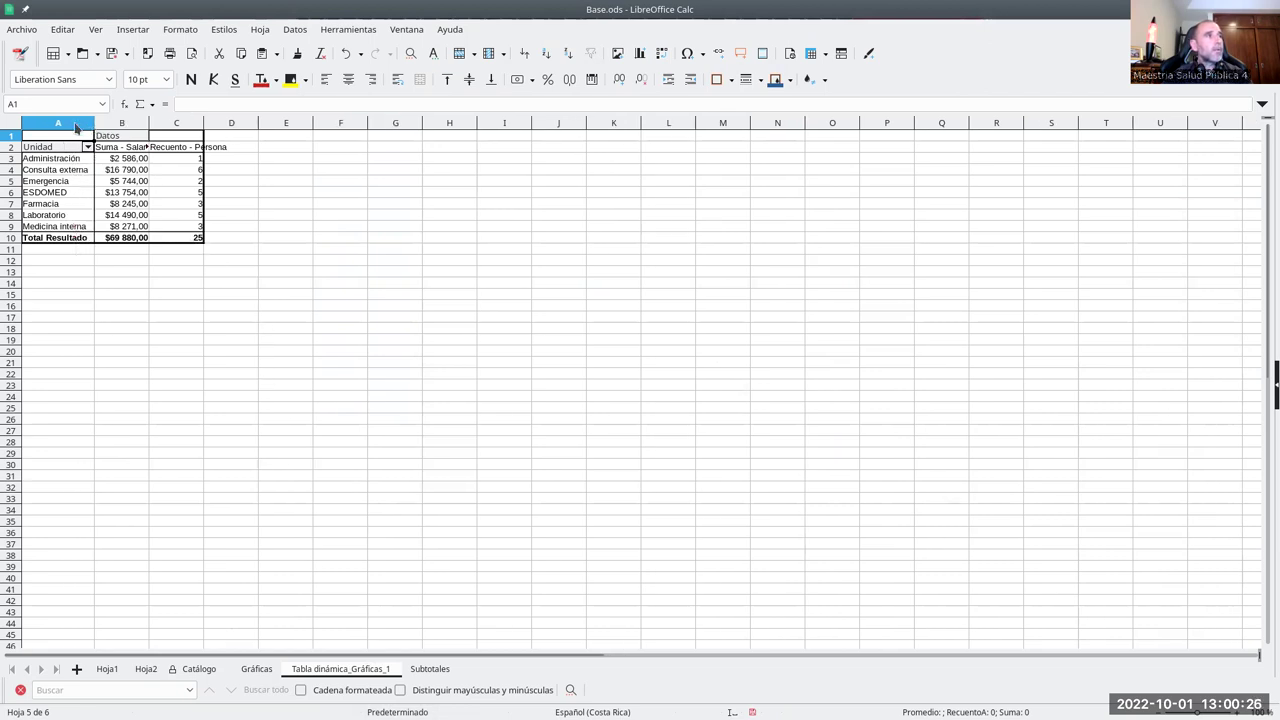
pyautogui.doubleClick(149, 120)
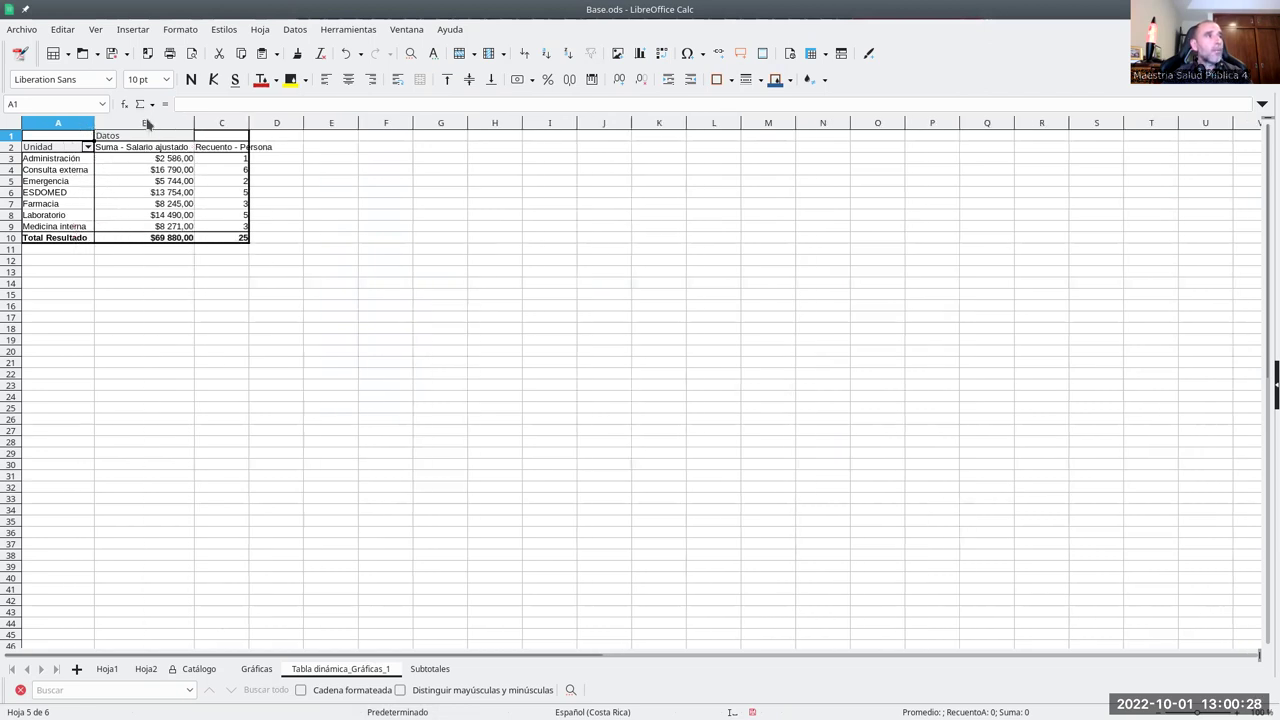
pyautogui.doubleClick(249, 122)
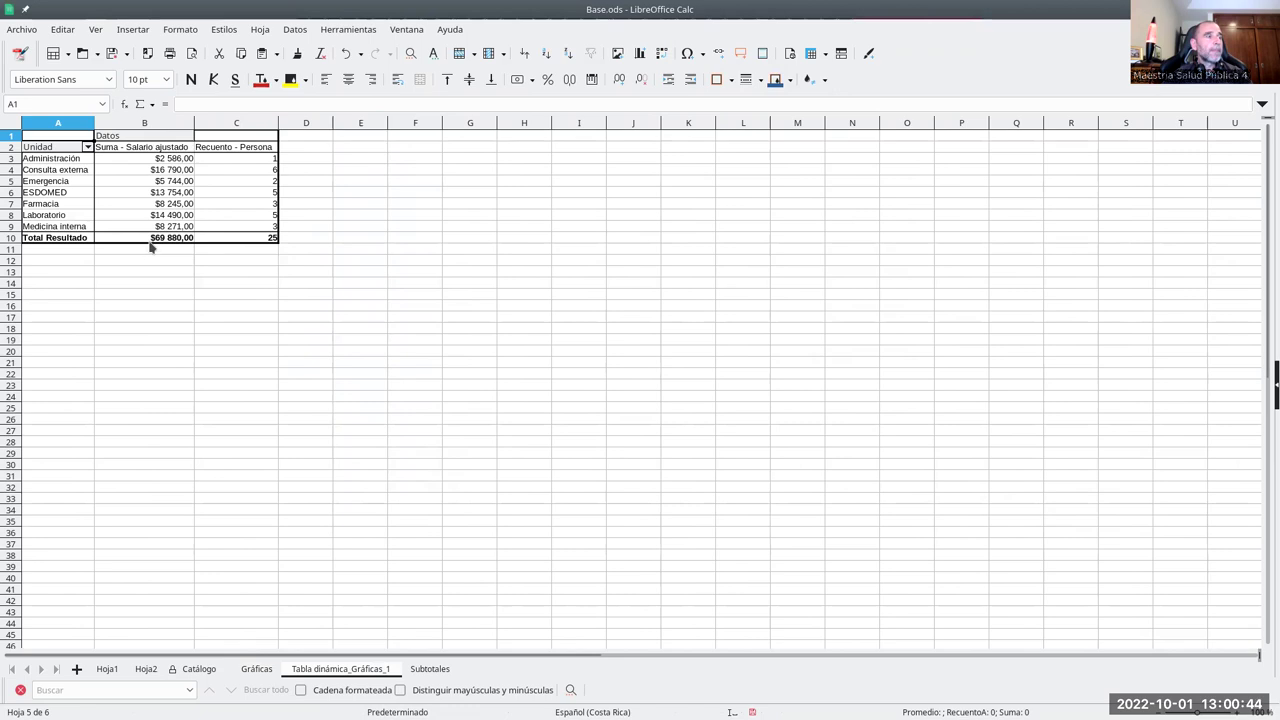
# - Filter Unidad to Consulta externa and Laboratorio, then restore all units
pyautogui.click(88, 147)
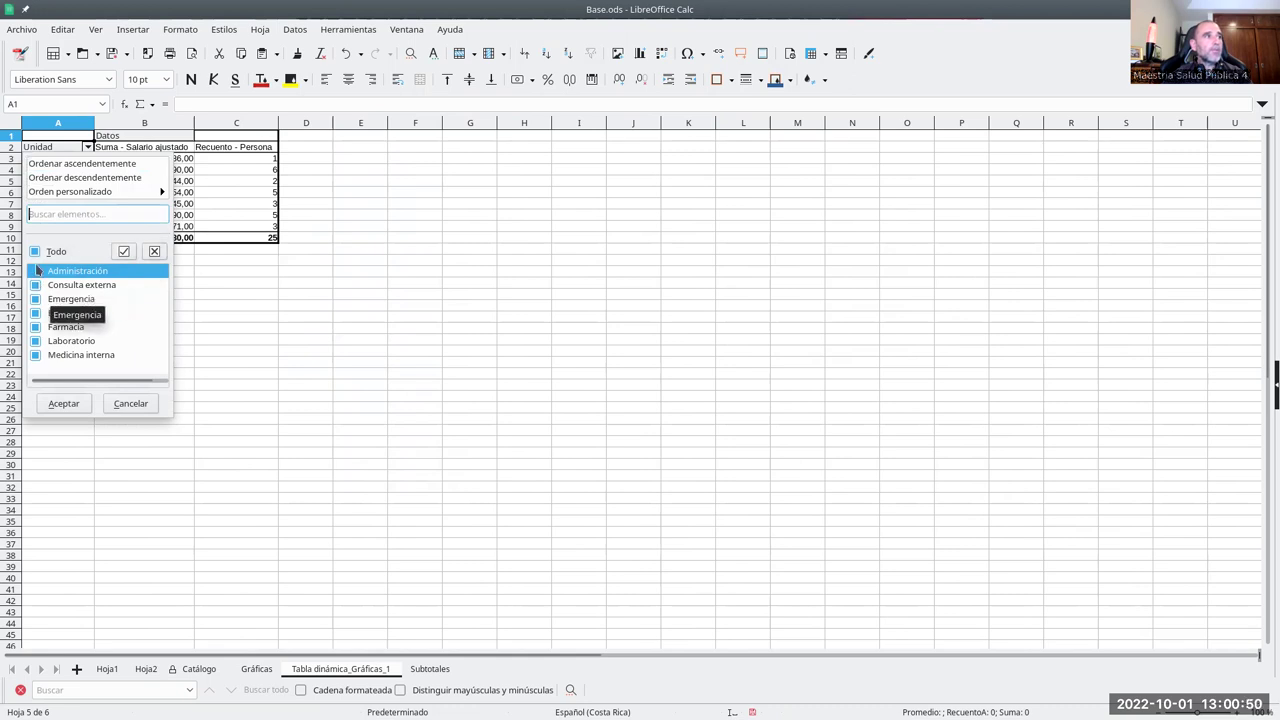
pyautogui.click(36, 251)
pyautogui.click(37, 286)
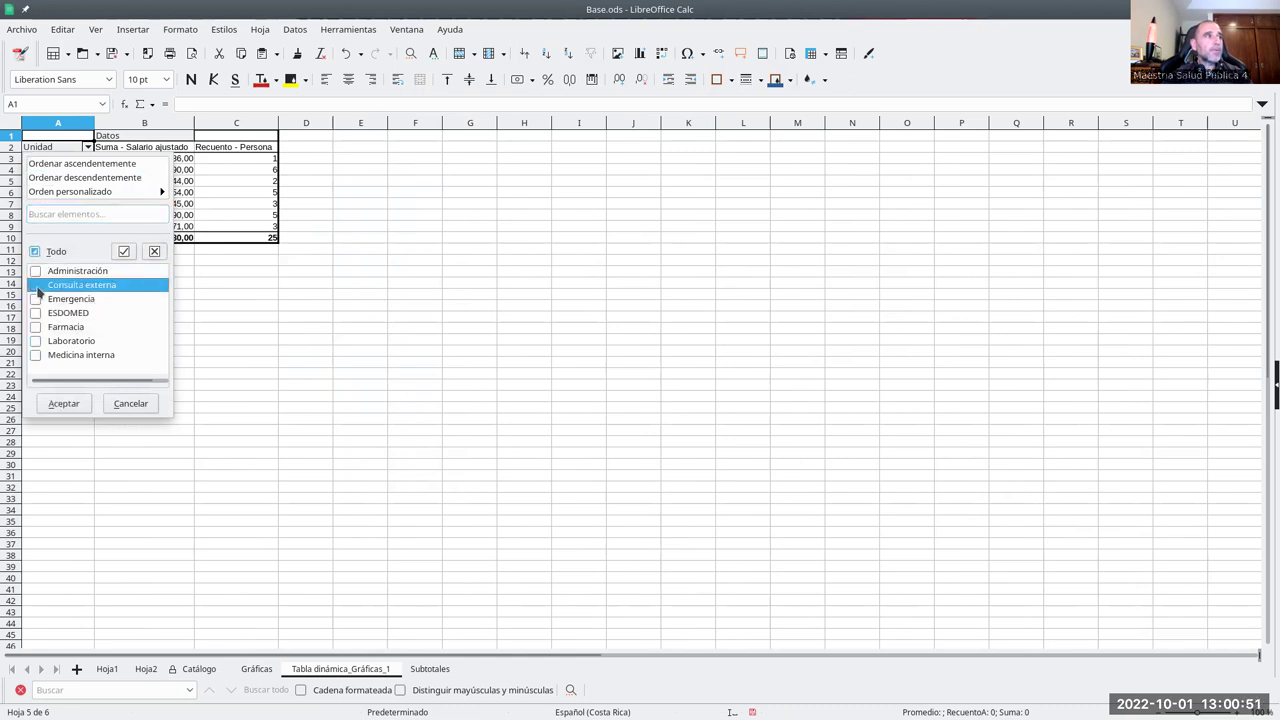
pyautogui.click(36, 344)
pyautogui.click(63, 403)
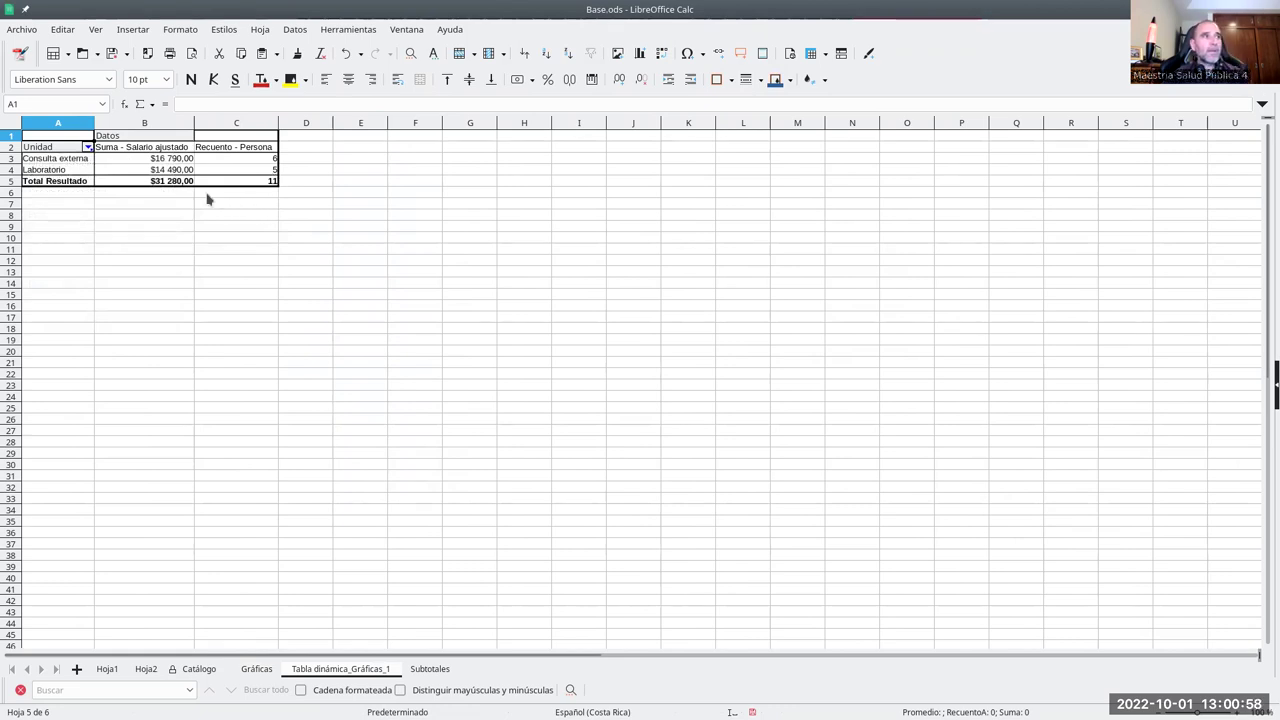
pyautogui.click(88, 148)
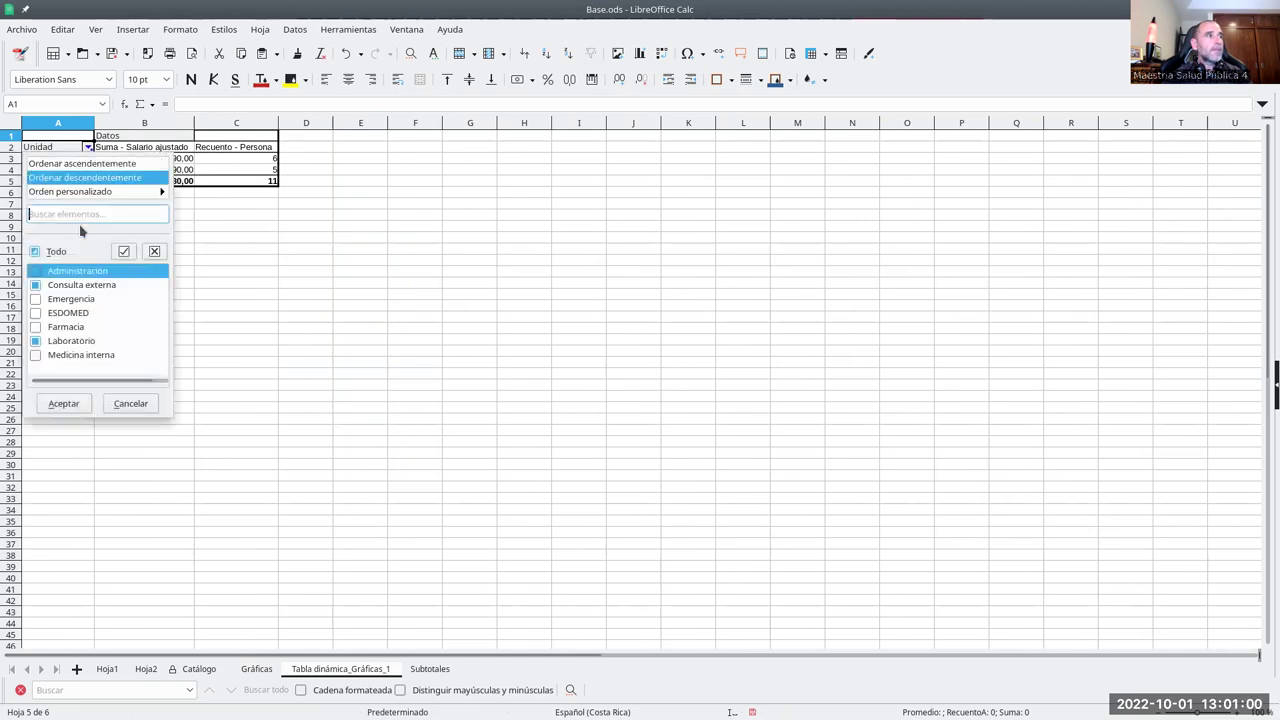
pyautogui.click(63, 404)
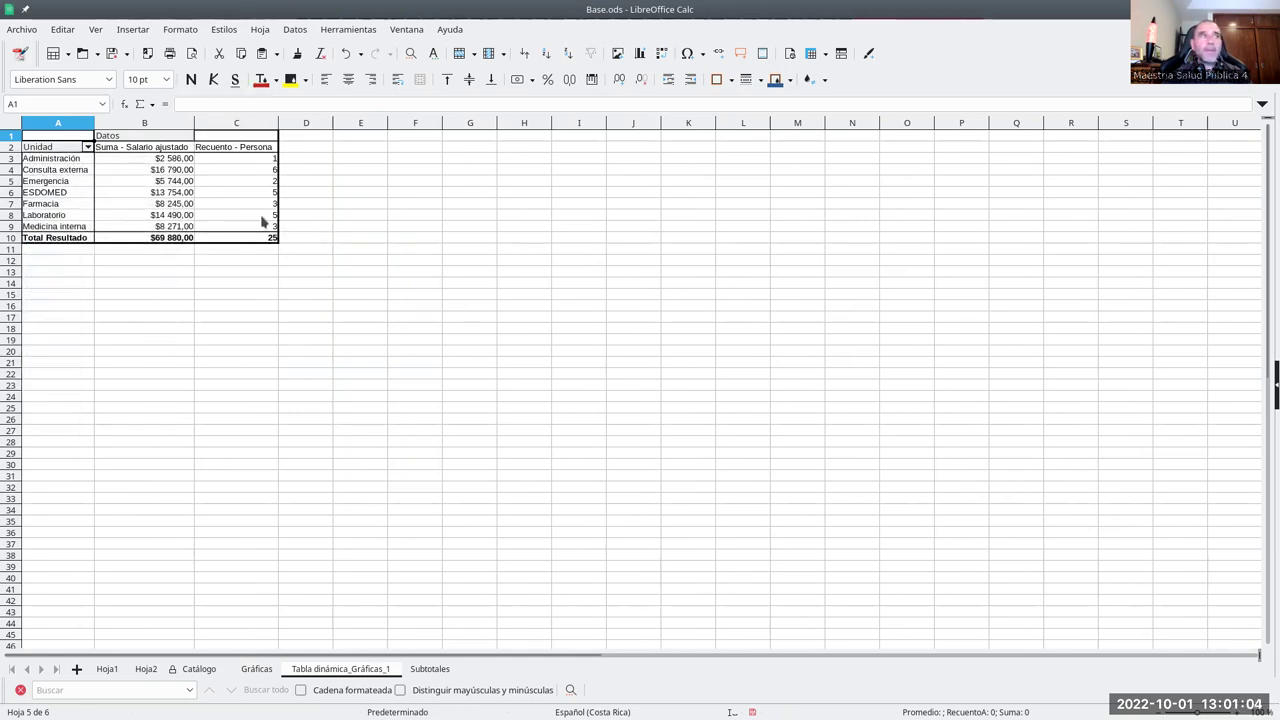
# - Edit the pivot layout to place Persona in Campos de columna and apply it
pyautogui.rightClick(80, 138)
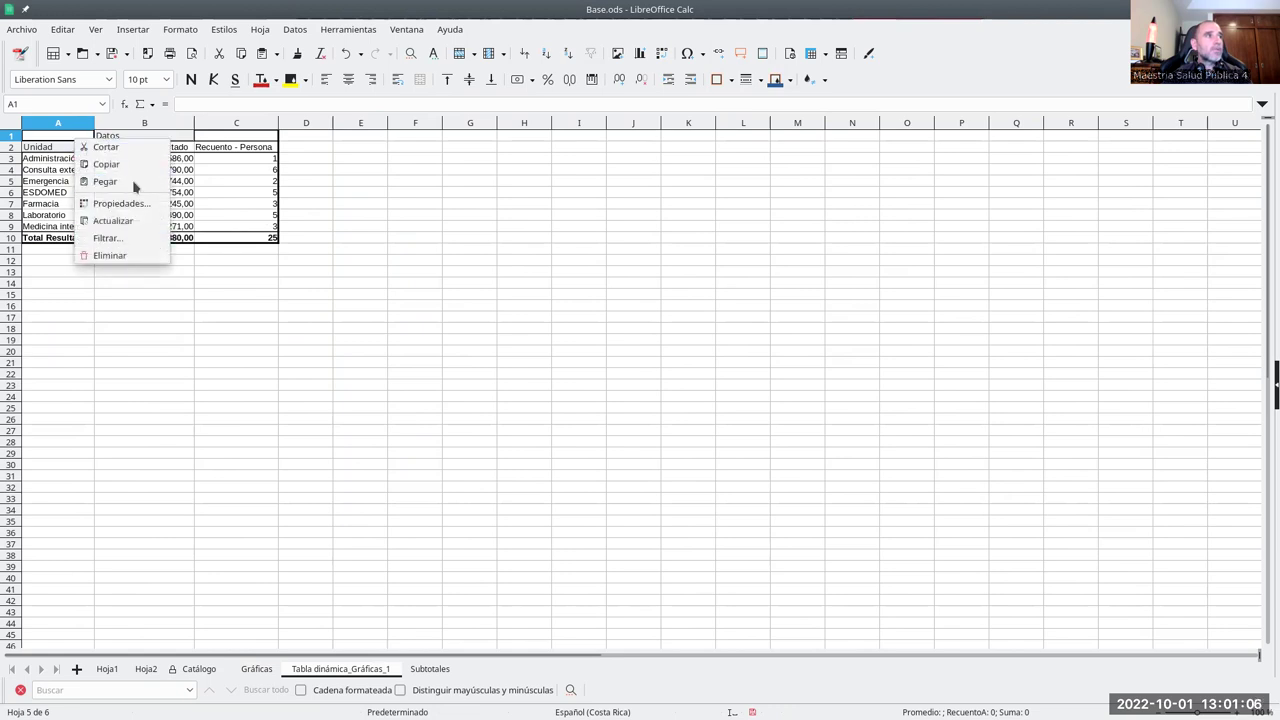
pyautogui.press('Escape')
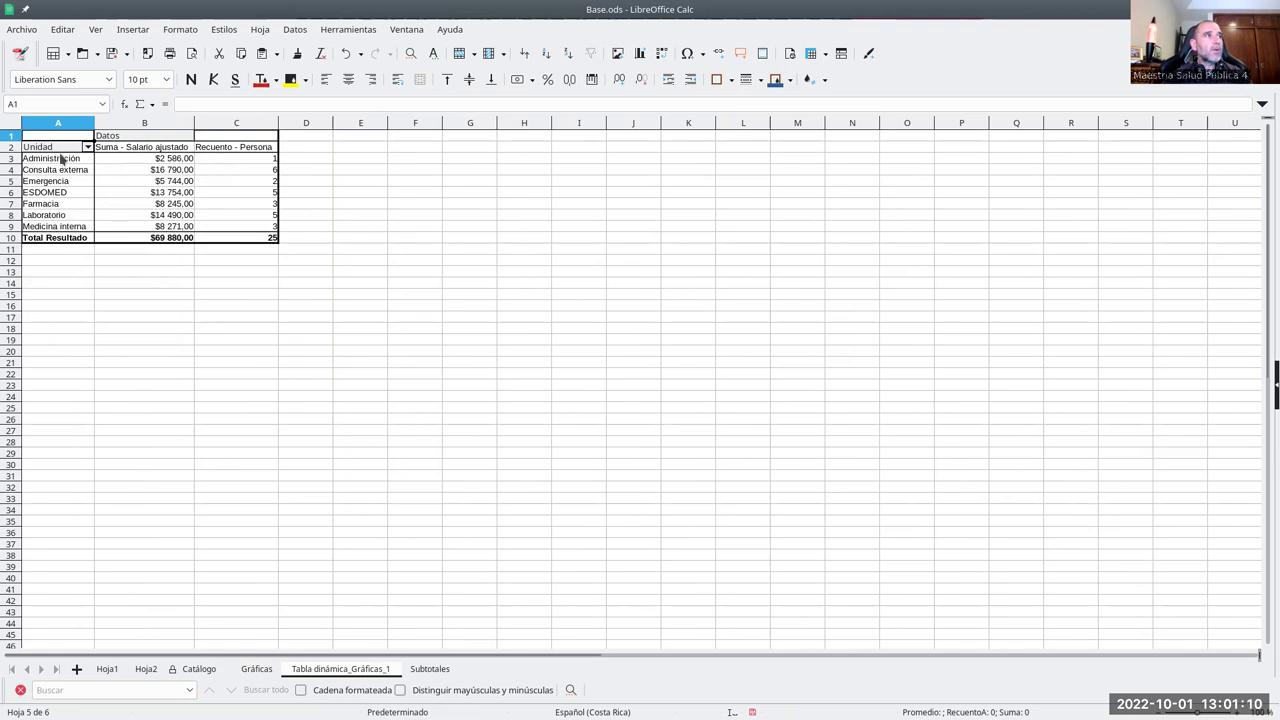
pyautogui.rightClick(61, 157)
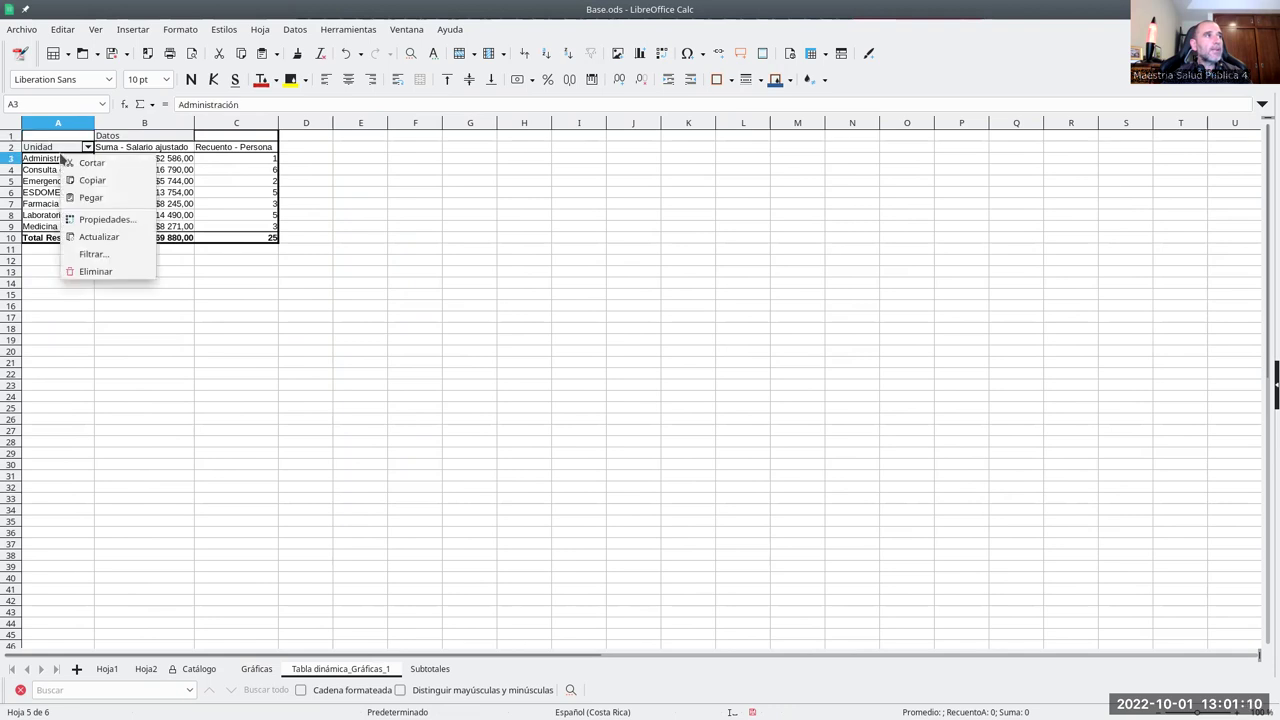
pyautogui.click(105, 220)
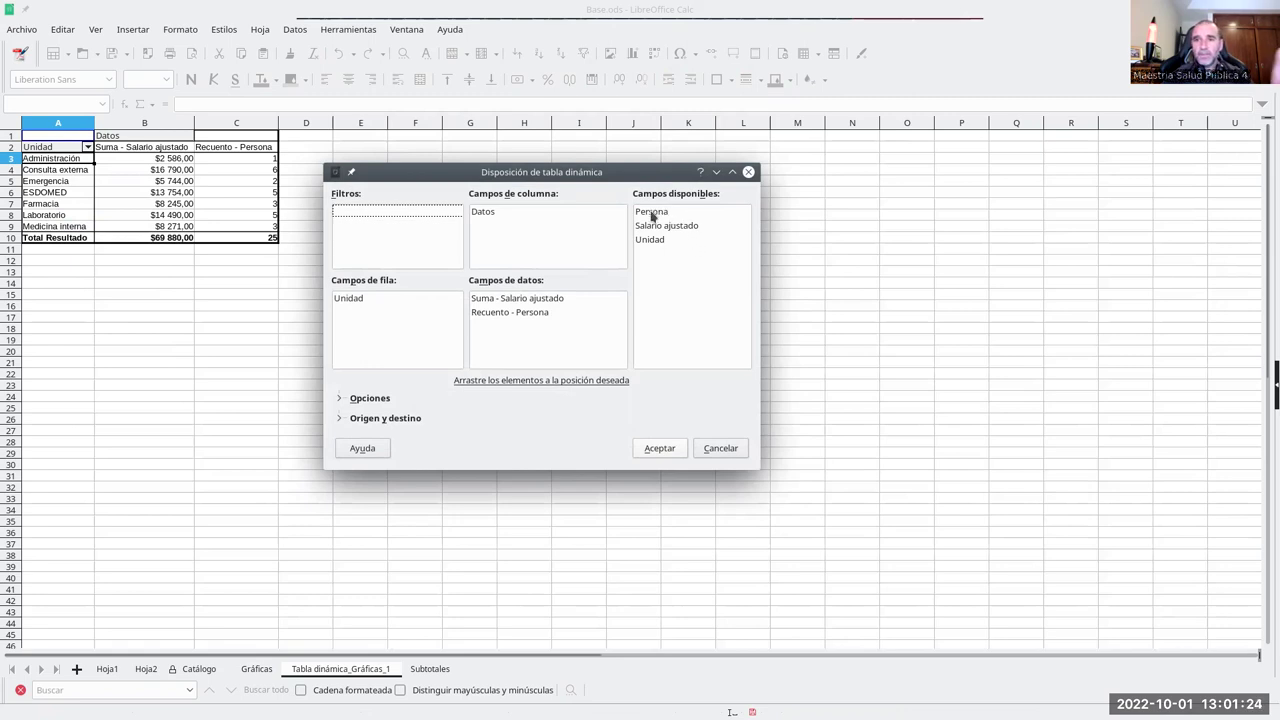
pyautogui.moveTo(652, 215); pyautogui.dragTo(503, 213)
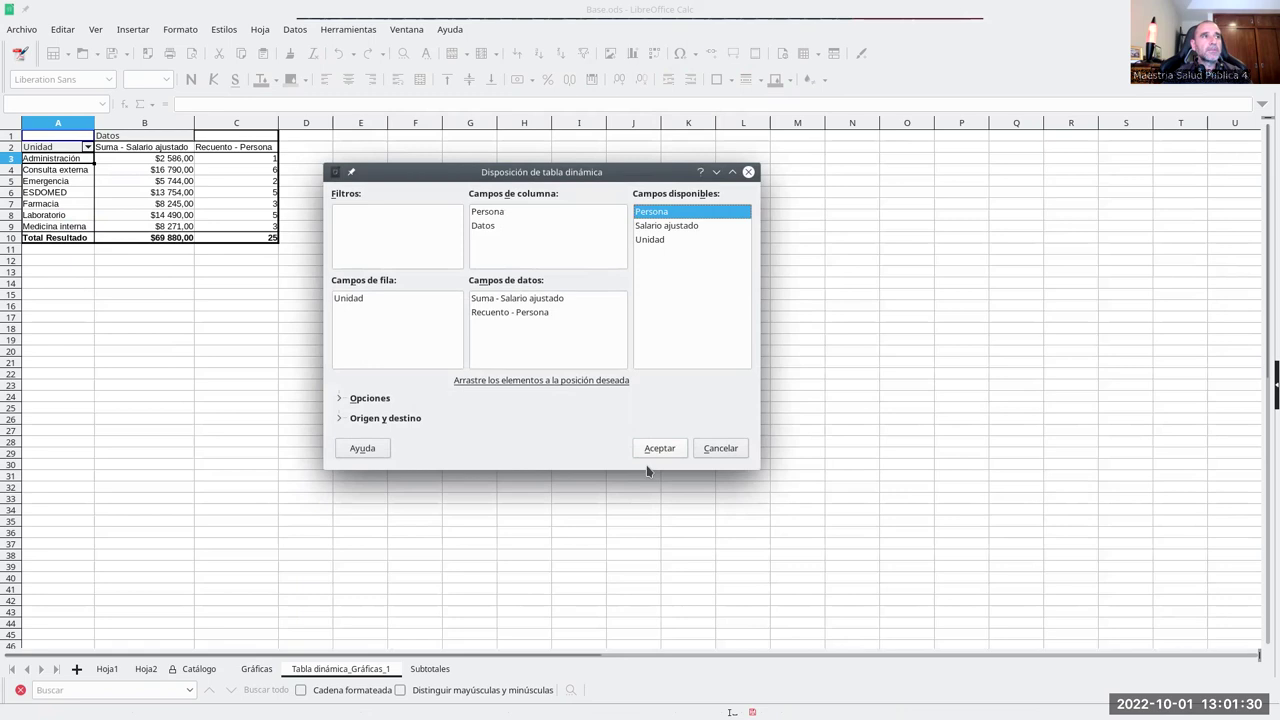
pyautogui.click(479, 215)
pyautogui.click(659, 450)
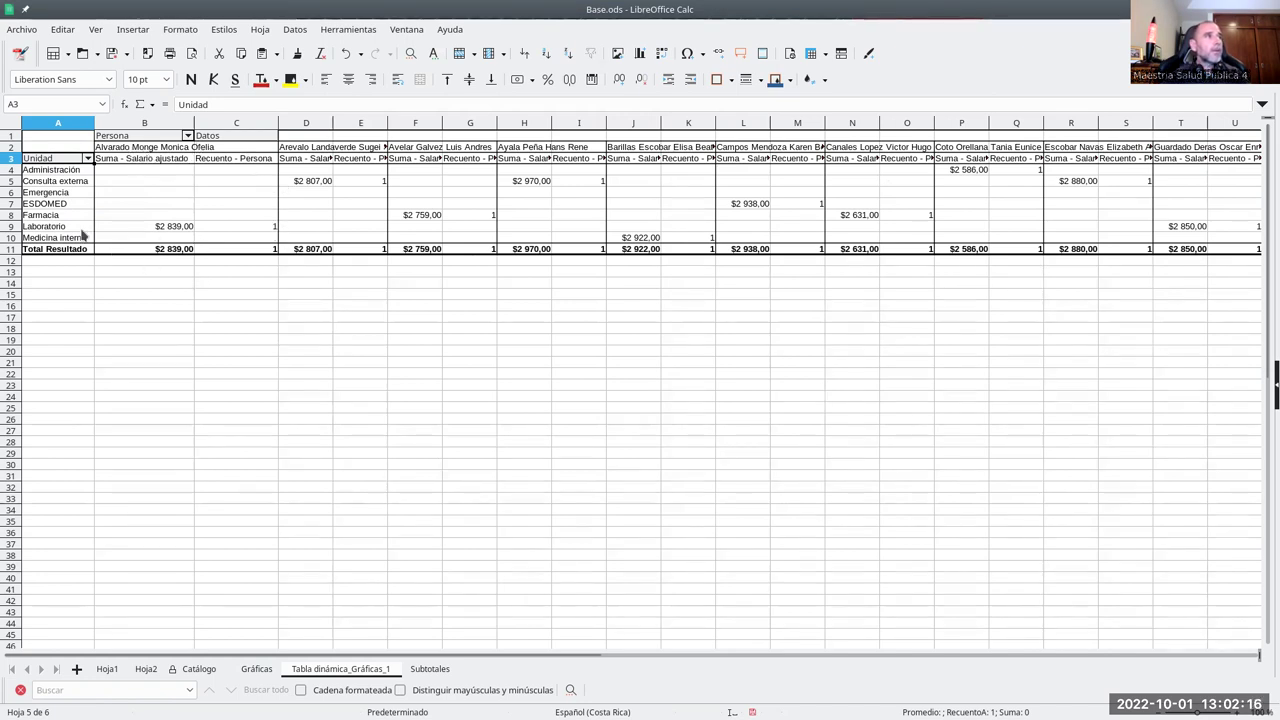
# - Move Datos ahead of Persona in the pivot's column fields and apply the layout
pyautogui.moveTo(340, 656); pyautogui.dragTo(8, 610)
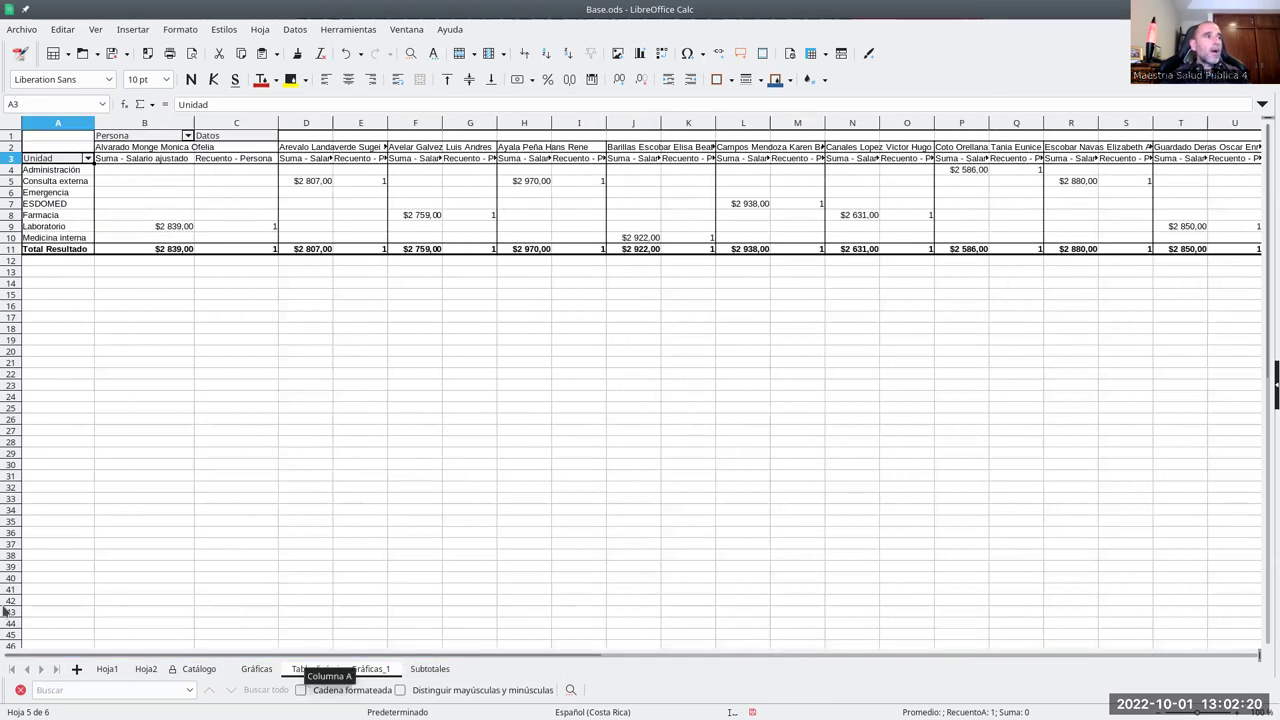
pyautogui.rightClick(116, 150)
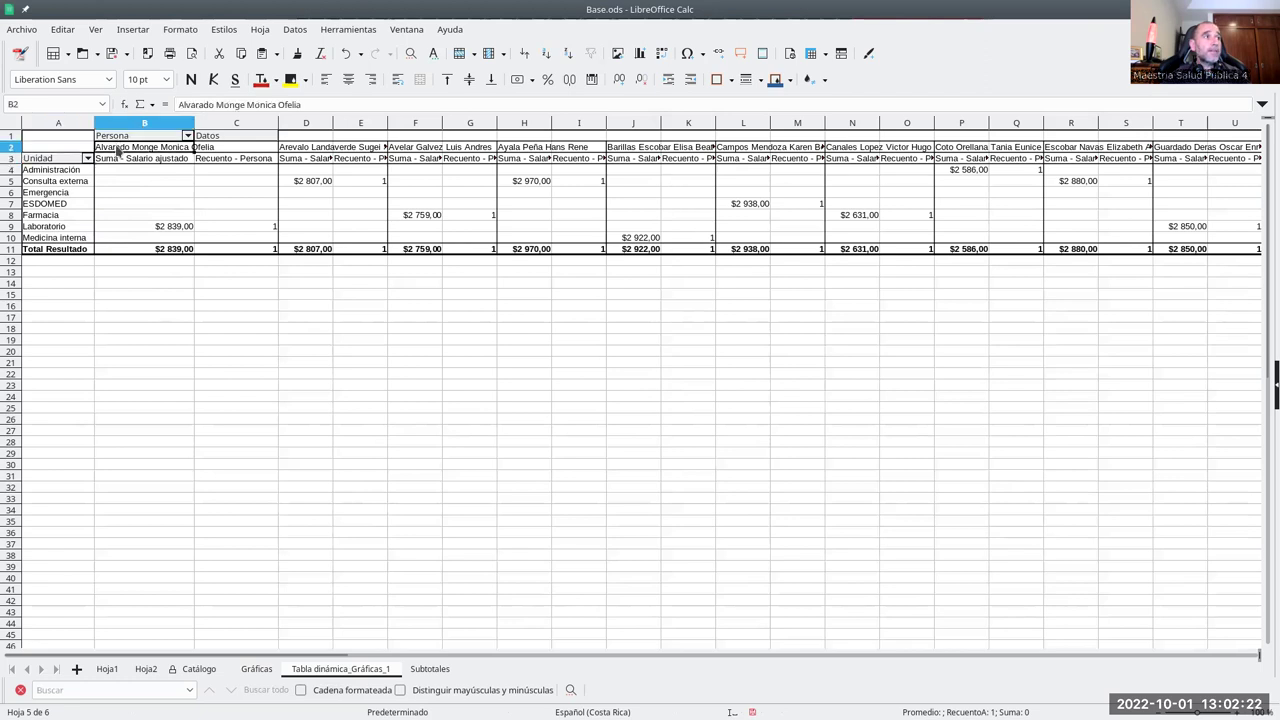
pyautogui.click(150, 211)
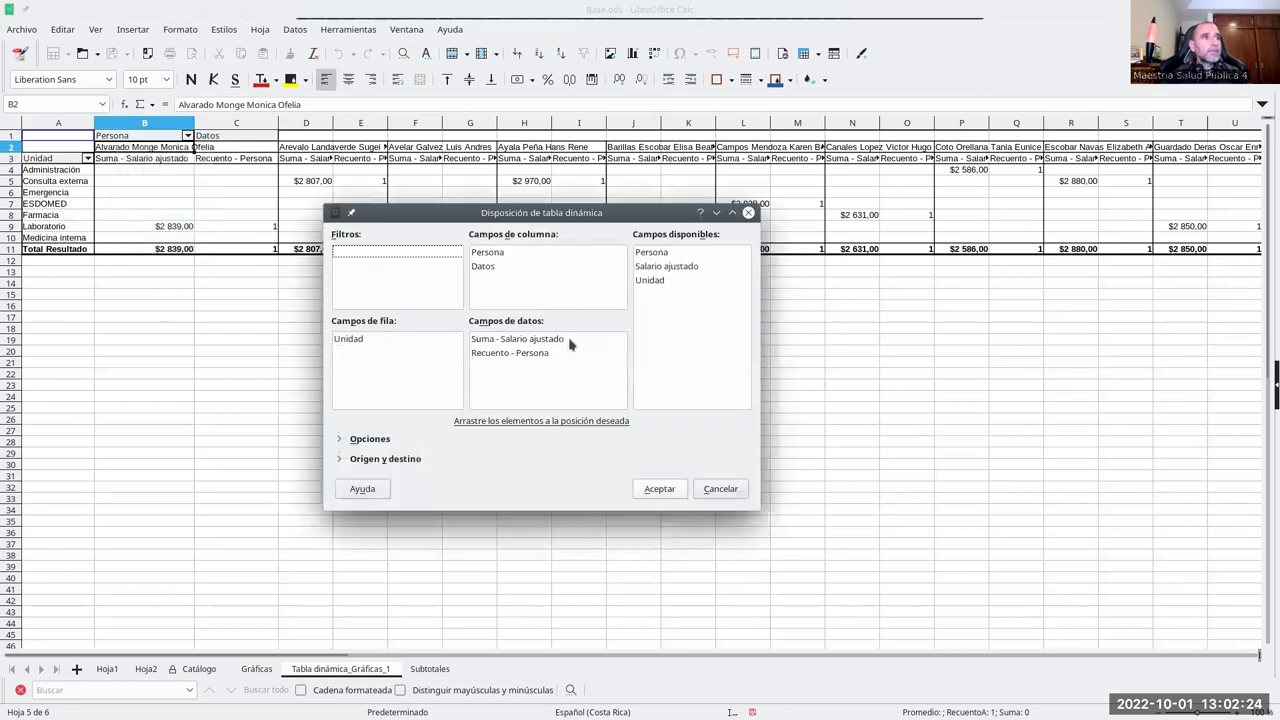
pyautogui.moveTo(490, 256); pyautogui.dragTo(486, 268)
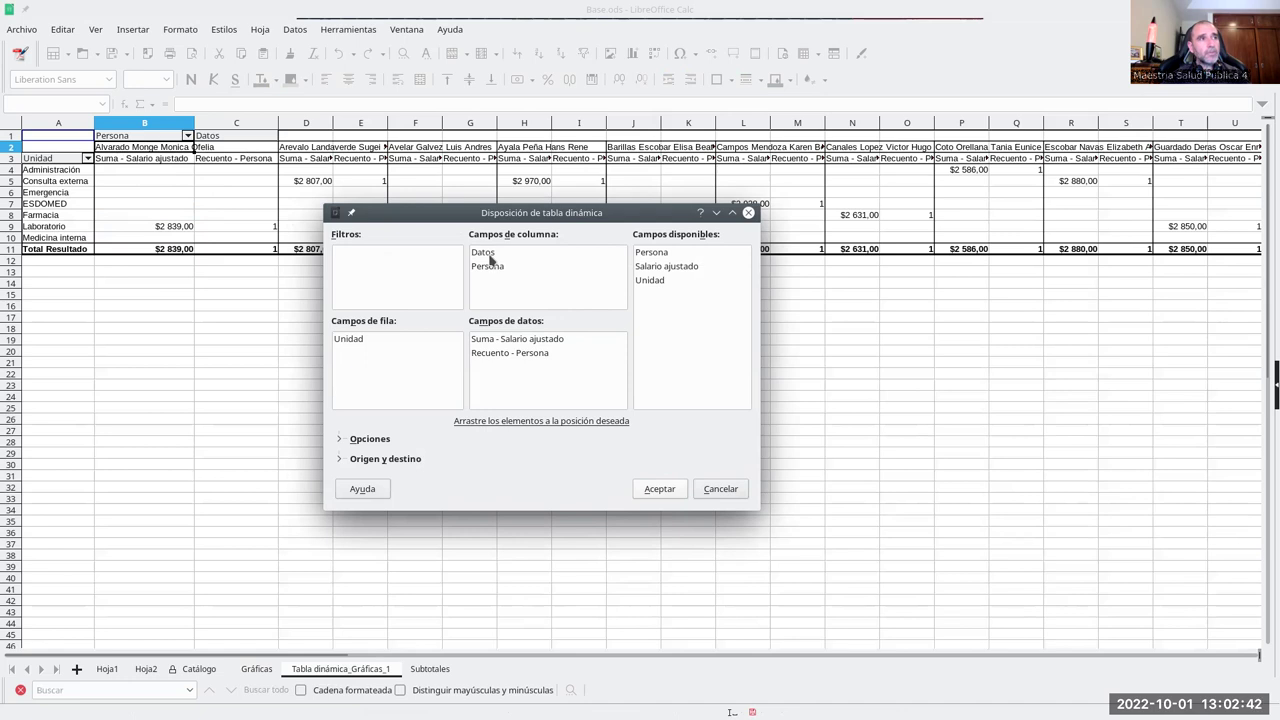
pyautogui.click(662, 487)
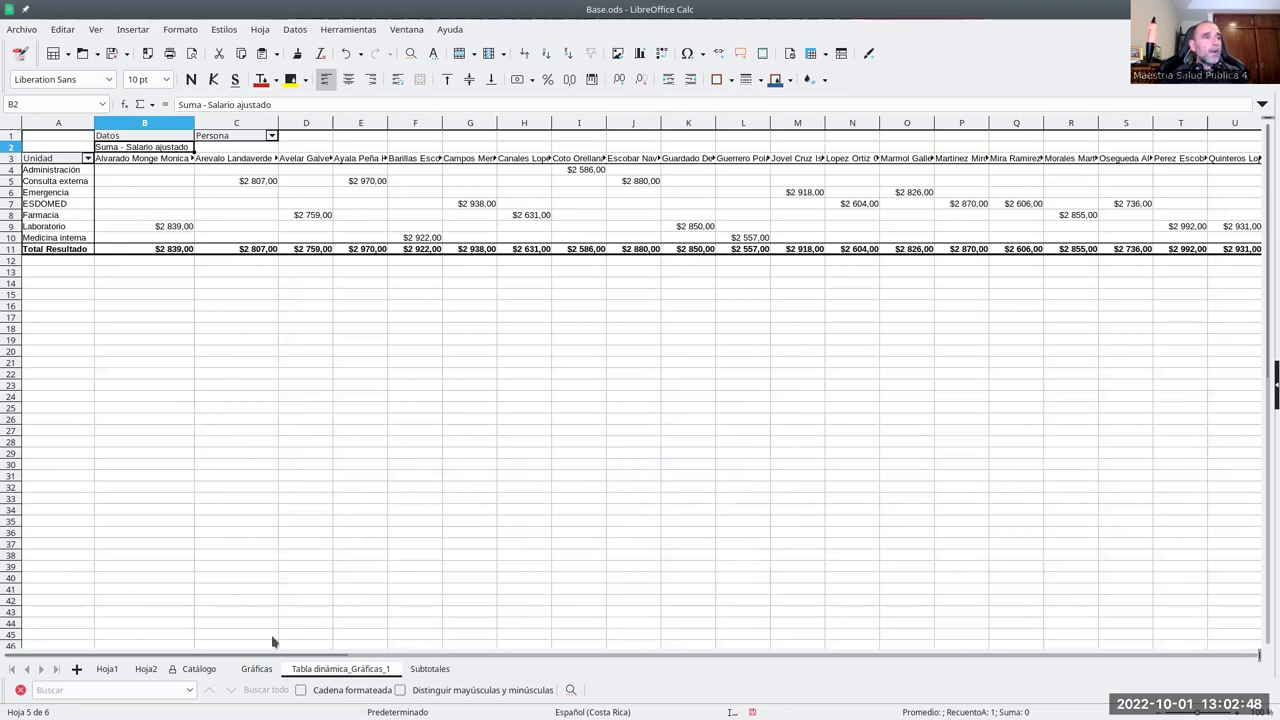
pyautogui.moveTo(232, 657); pyautogui.dragTo(414, 652)
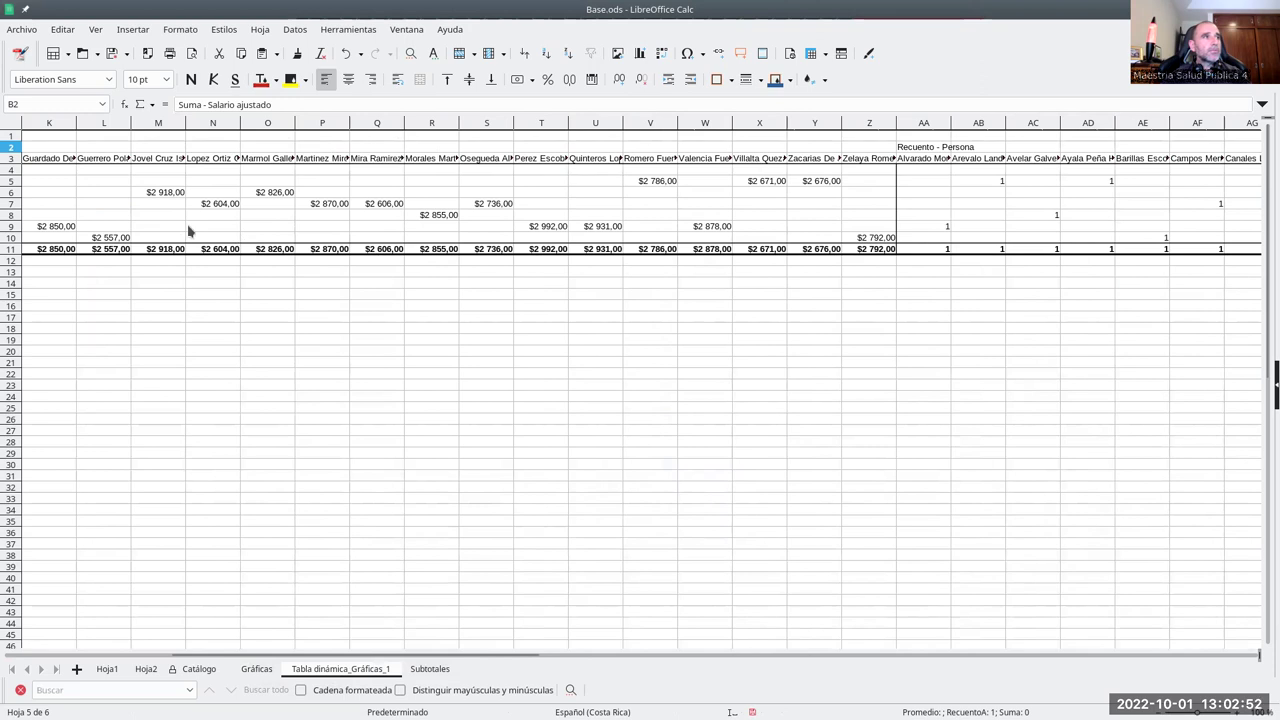
pyautogui.moveTo(352, 655); pyautogui.dragTo(686, 658)
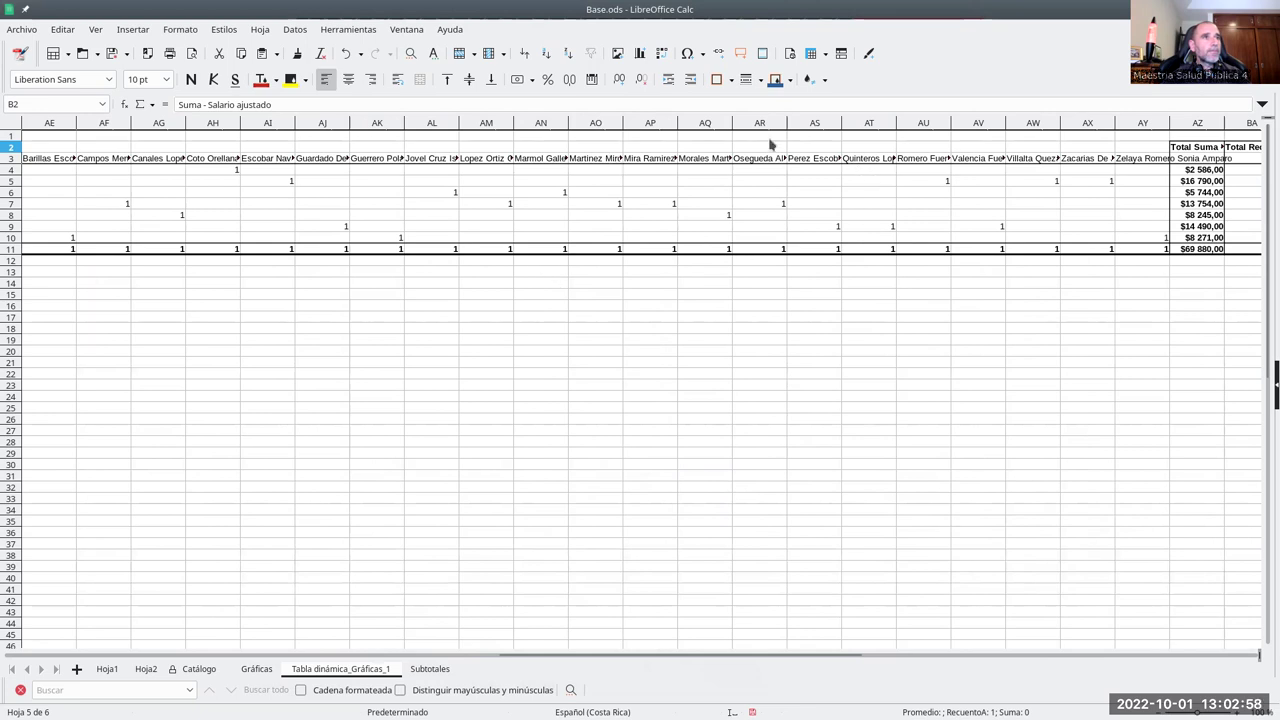
pyautogui.moveTo(509, 660); pyautogui.dragTo(406, 658)
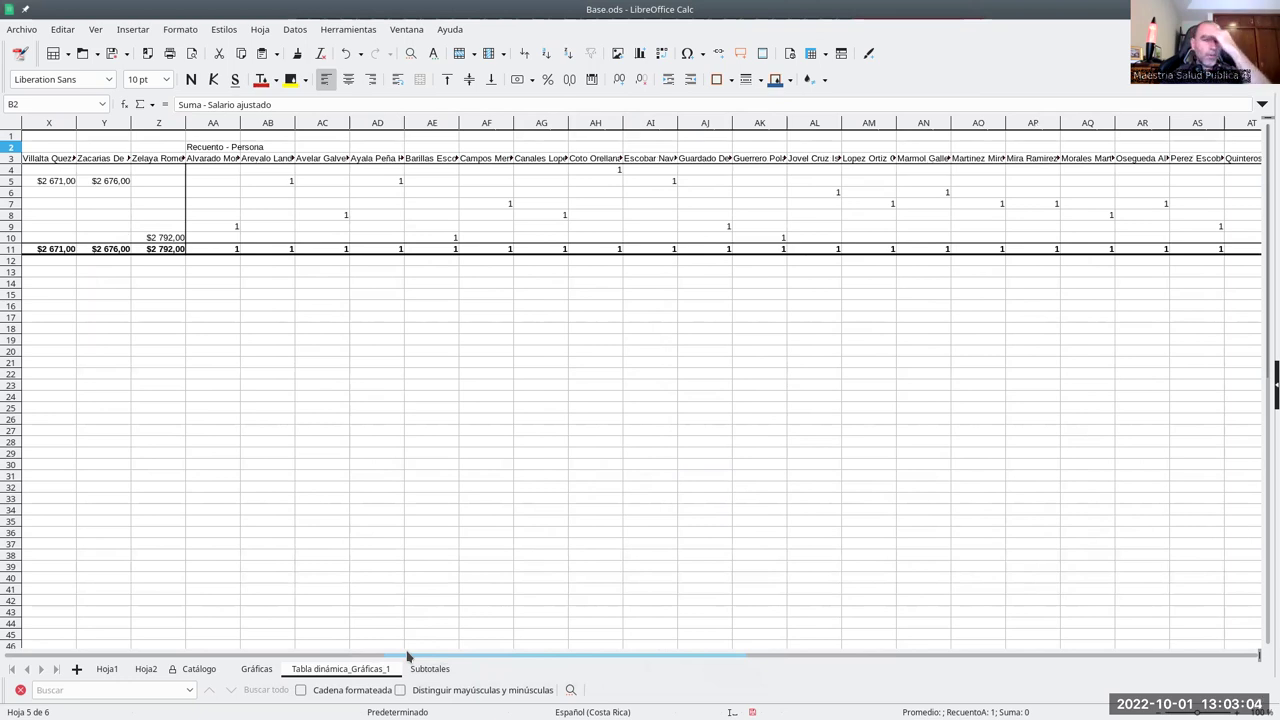
pyautogui.moveTo(408, 660); pyautogui.dragTo(646, 655)
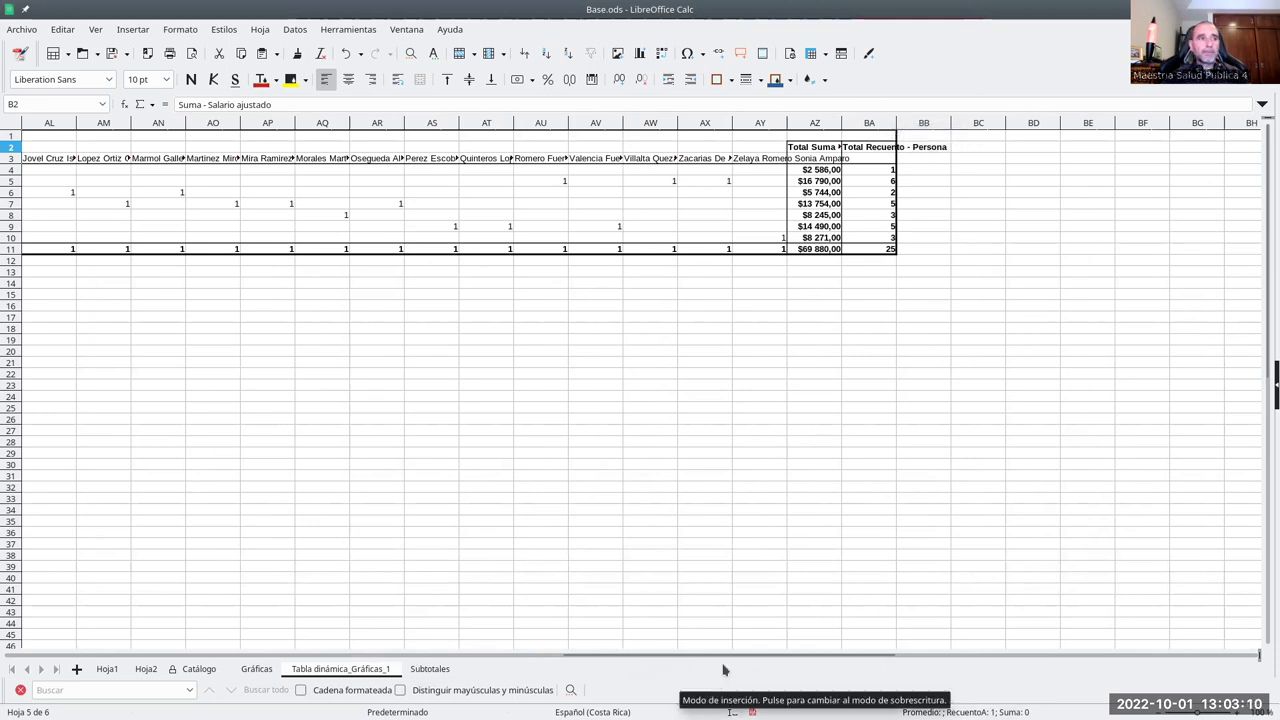
pyautogui.moveTo(768, 660); pyautogui.dragTo(111, 622)
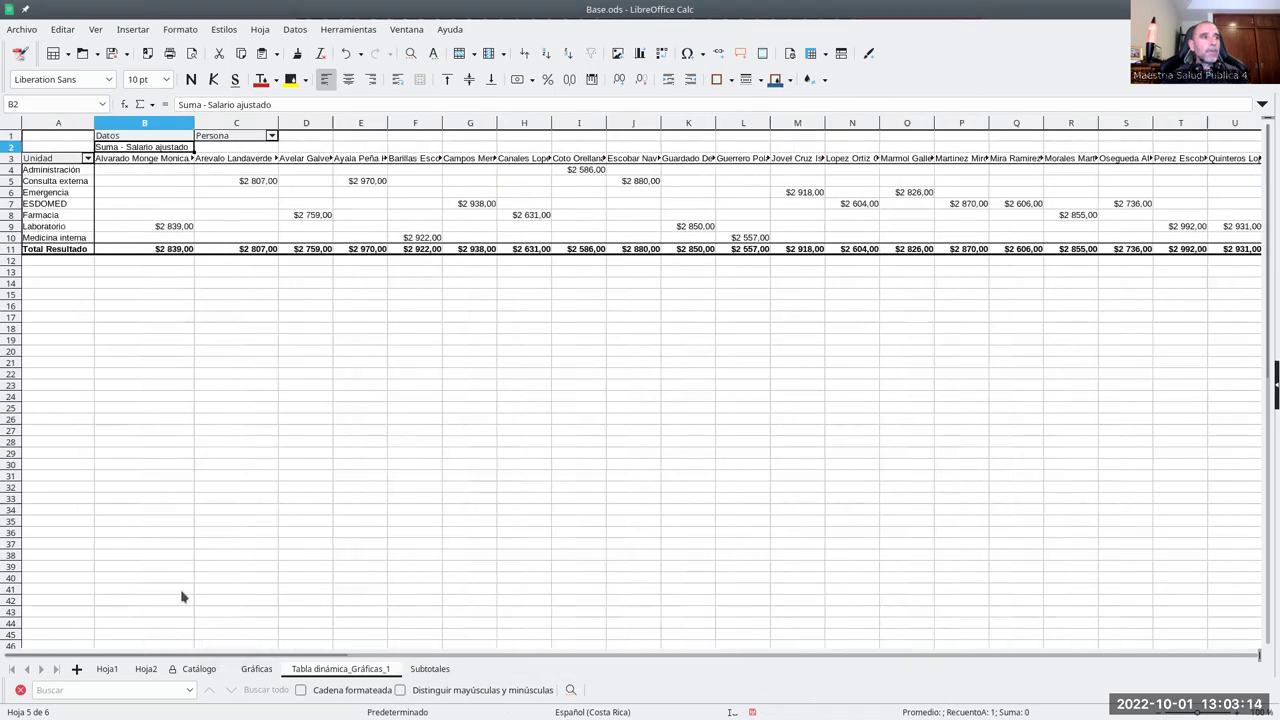